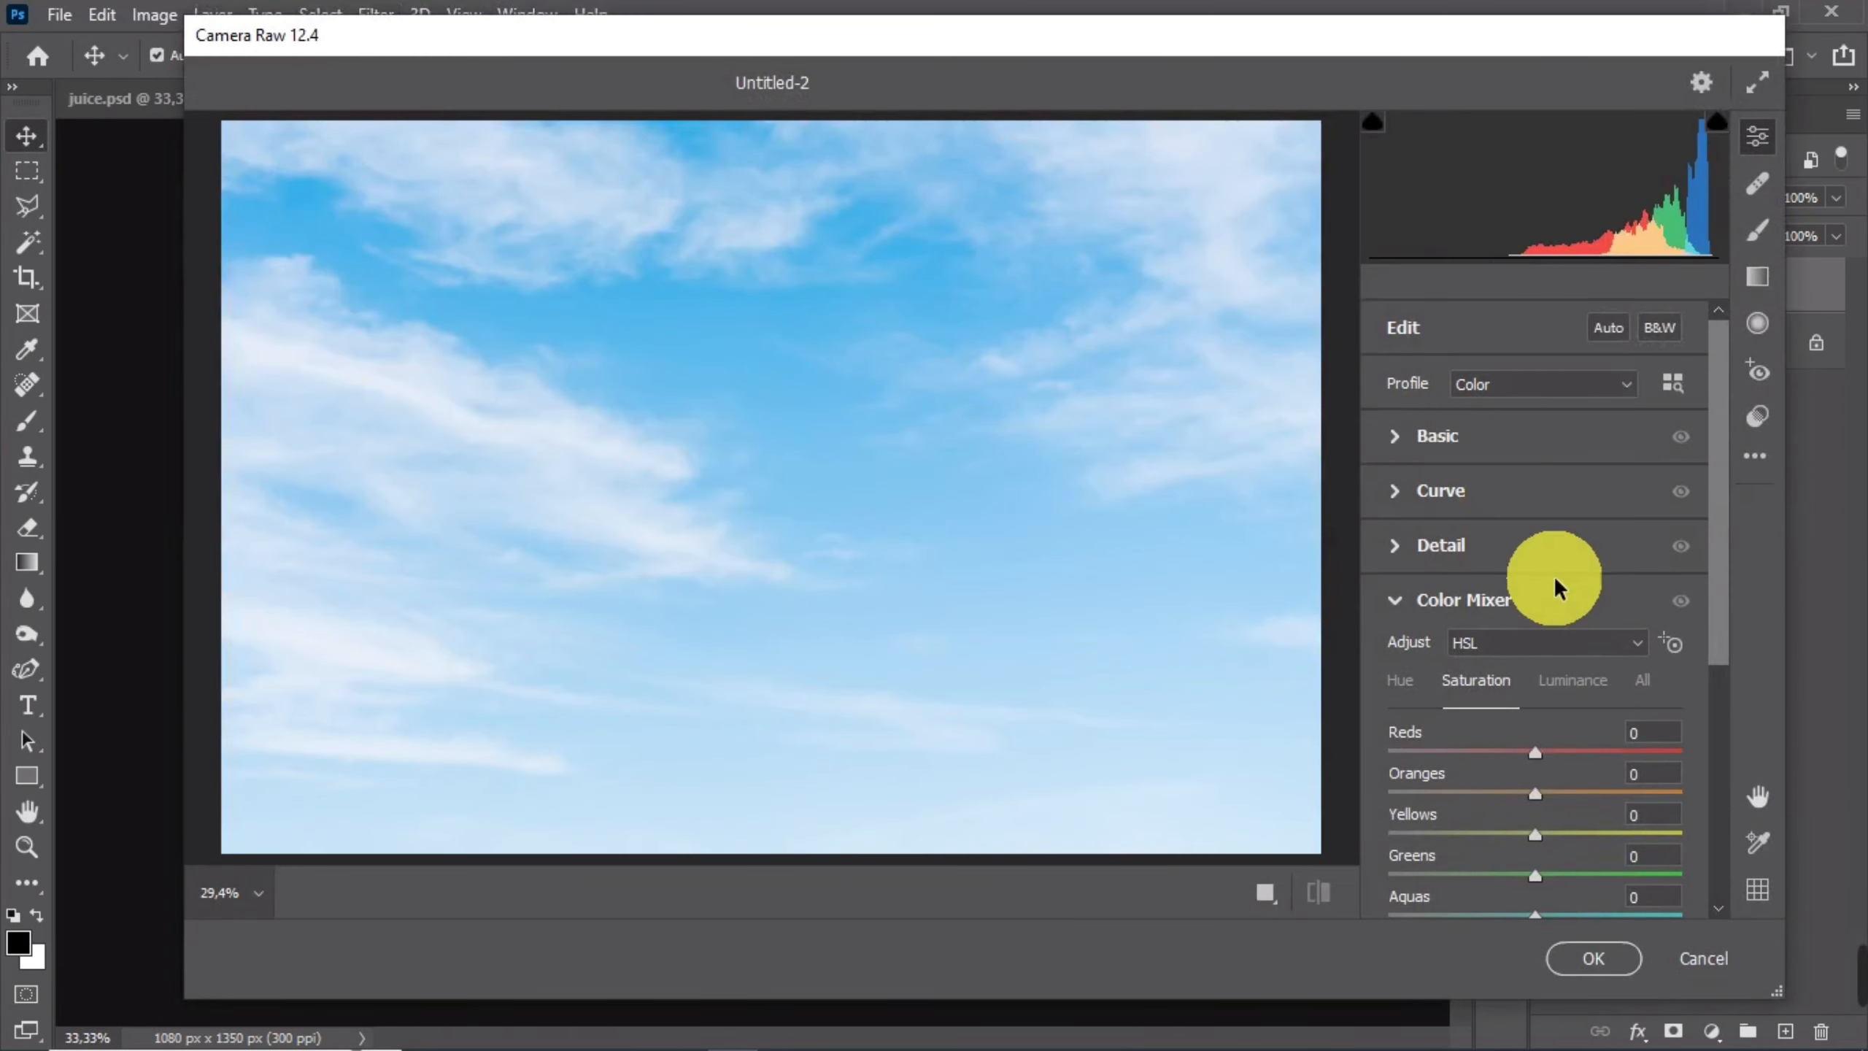
- In the sky's Camera Raw colour mixer, set Aquas saturation to +39 and Blues to +24, apply it, and compare with the filter off
scroll(1610, 819, down, 1)
scroll(1610, 819, down, 3)
mouse_move(1588, 613)
mouse_down()
mouse_move(1617, 618)
mouse_move(1630, 578)
mouse_move(1581, 613)
mouse_up()
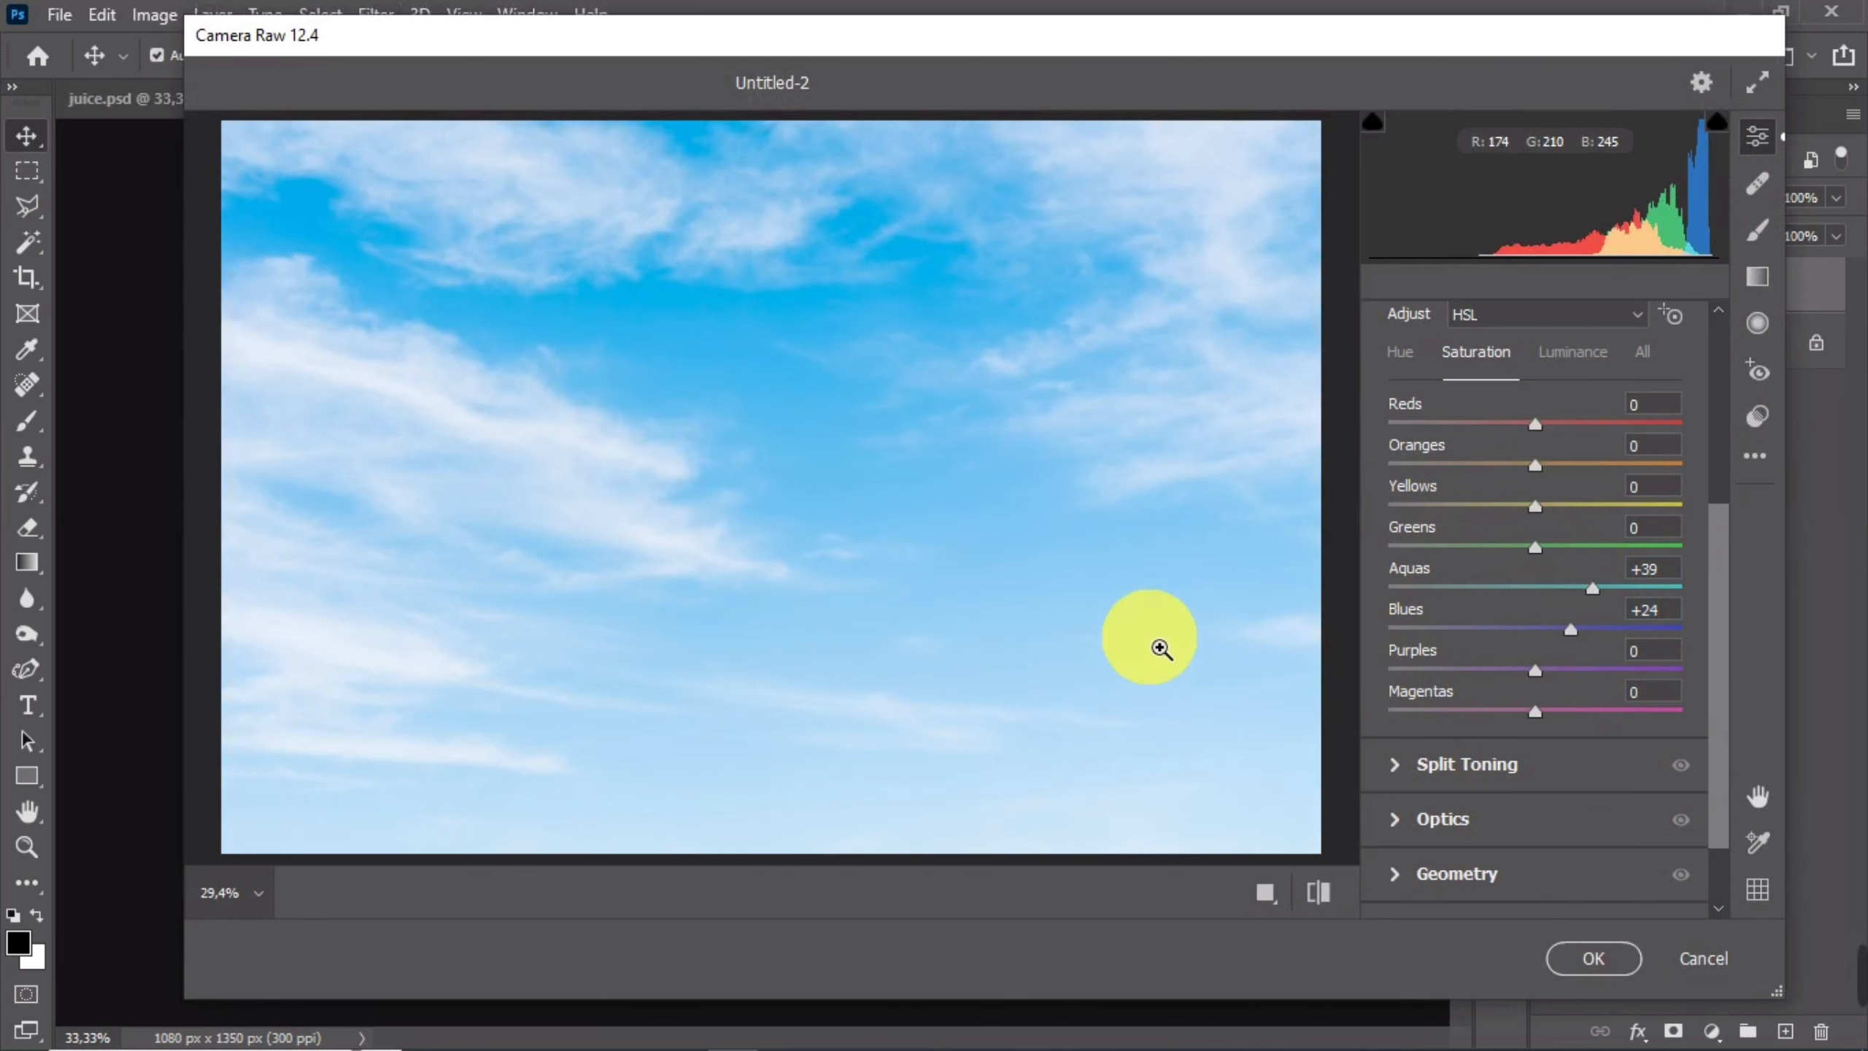
key(Return)
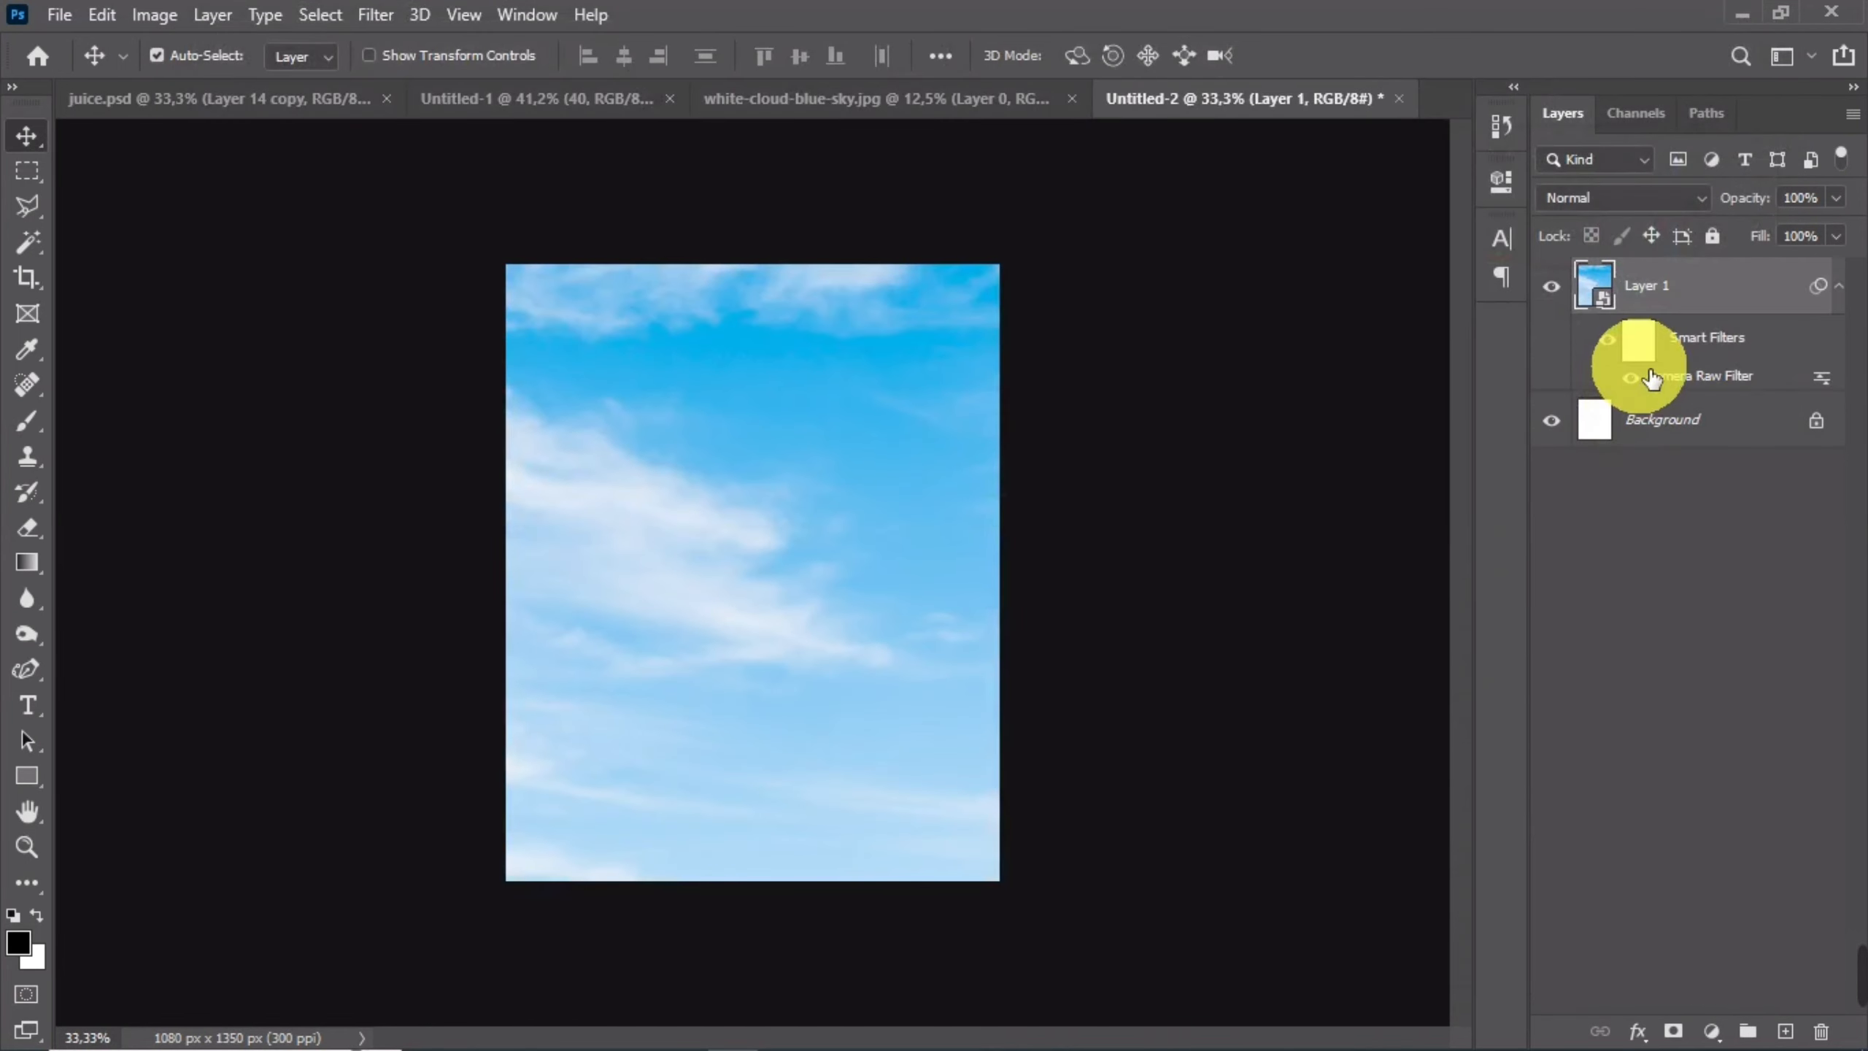
click(1645, 377)
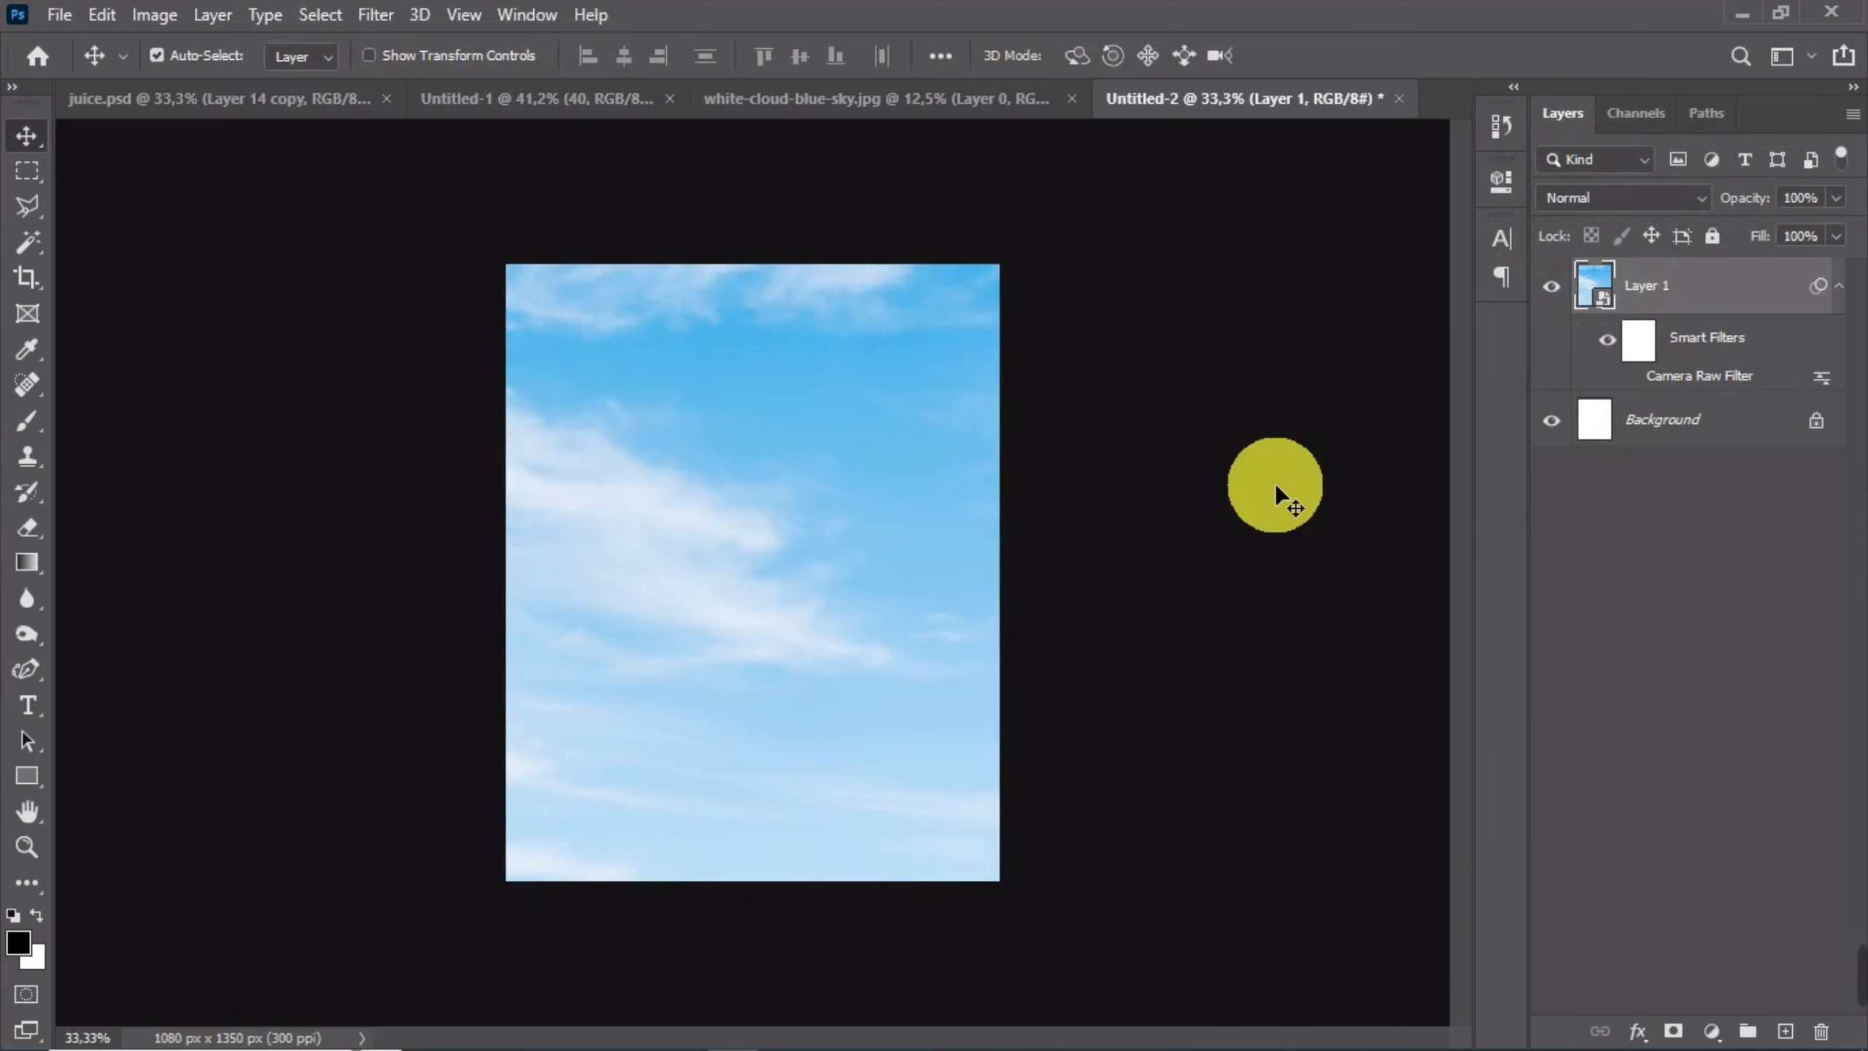
click(1630, 377)
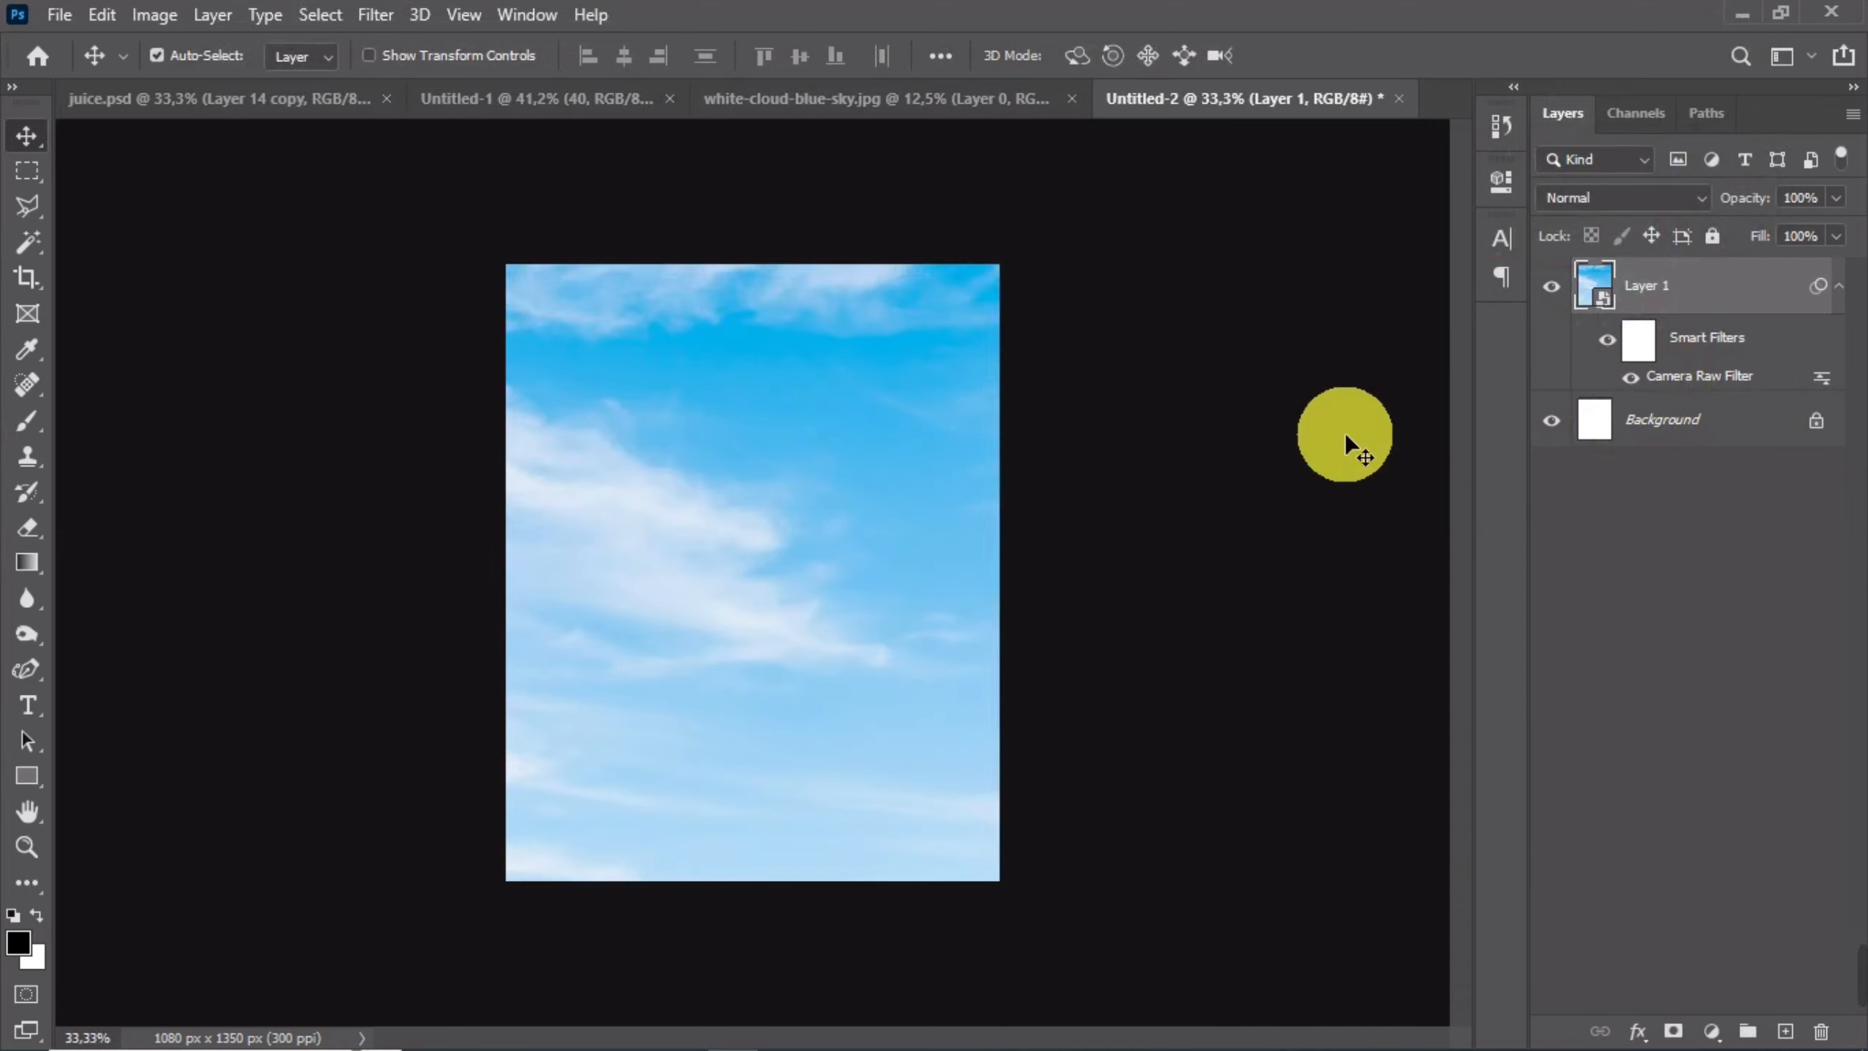
- Close the white-cloud-blue-sky.jpg document
click(1071, 98)
click(901, 404)
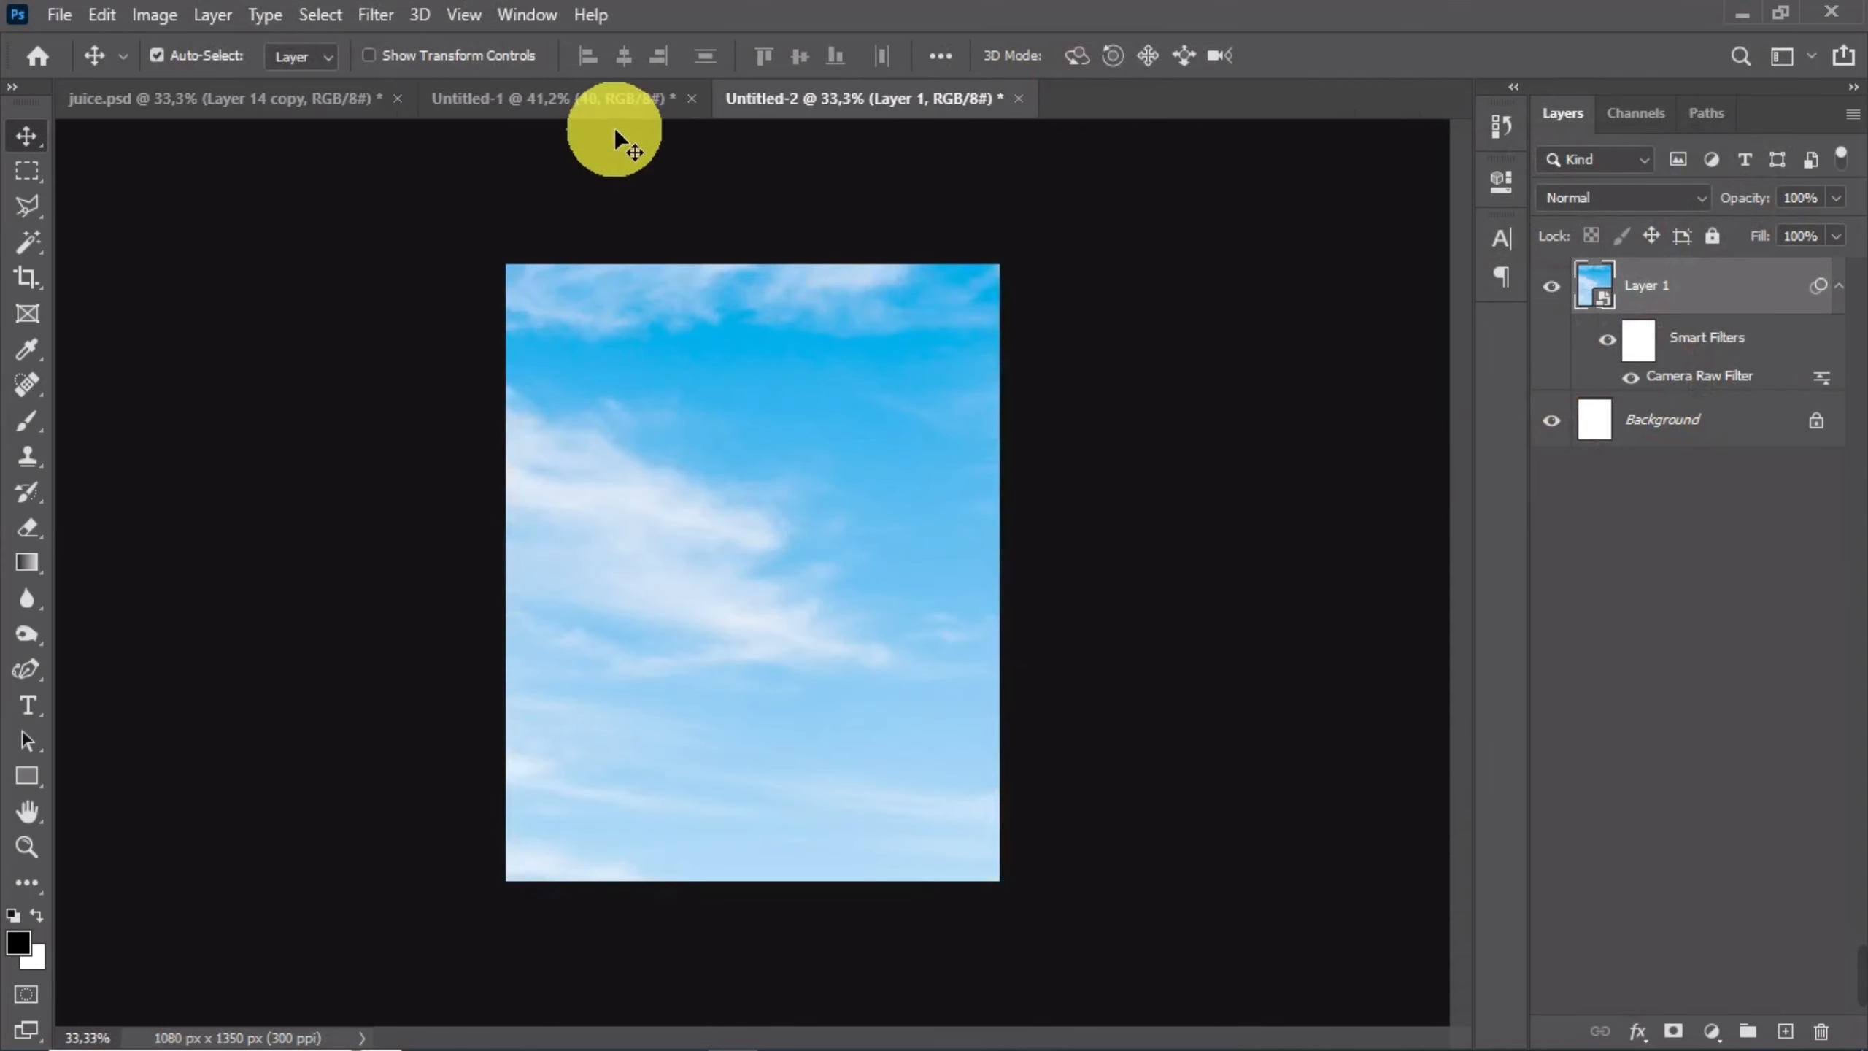
- Copy the juice 1 splash layer from Untitled-1 into Untitled-2 and place it along the canvas's bottom edge
click(598, 91)
drag(1010, 724, 1002, 676)
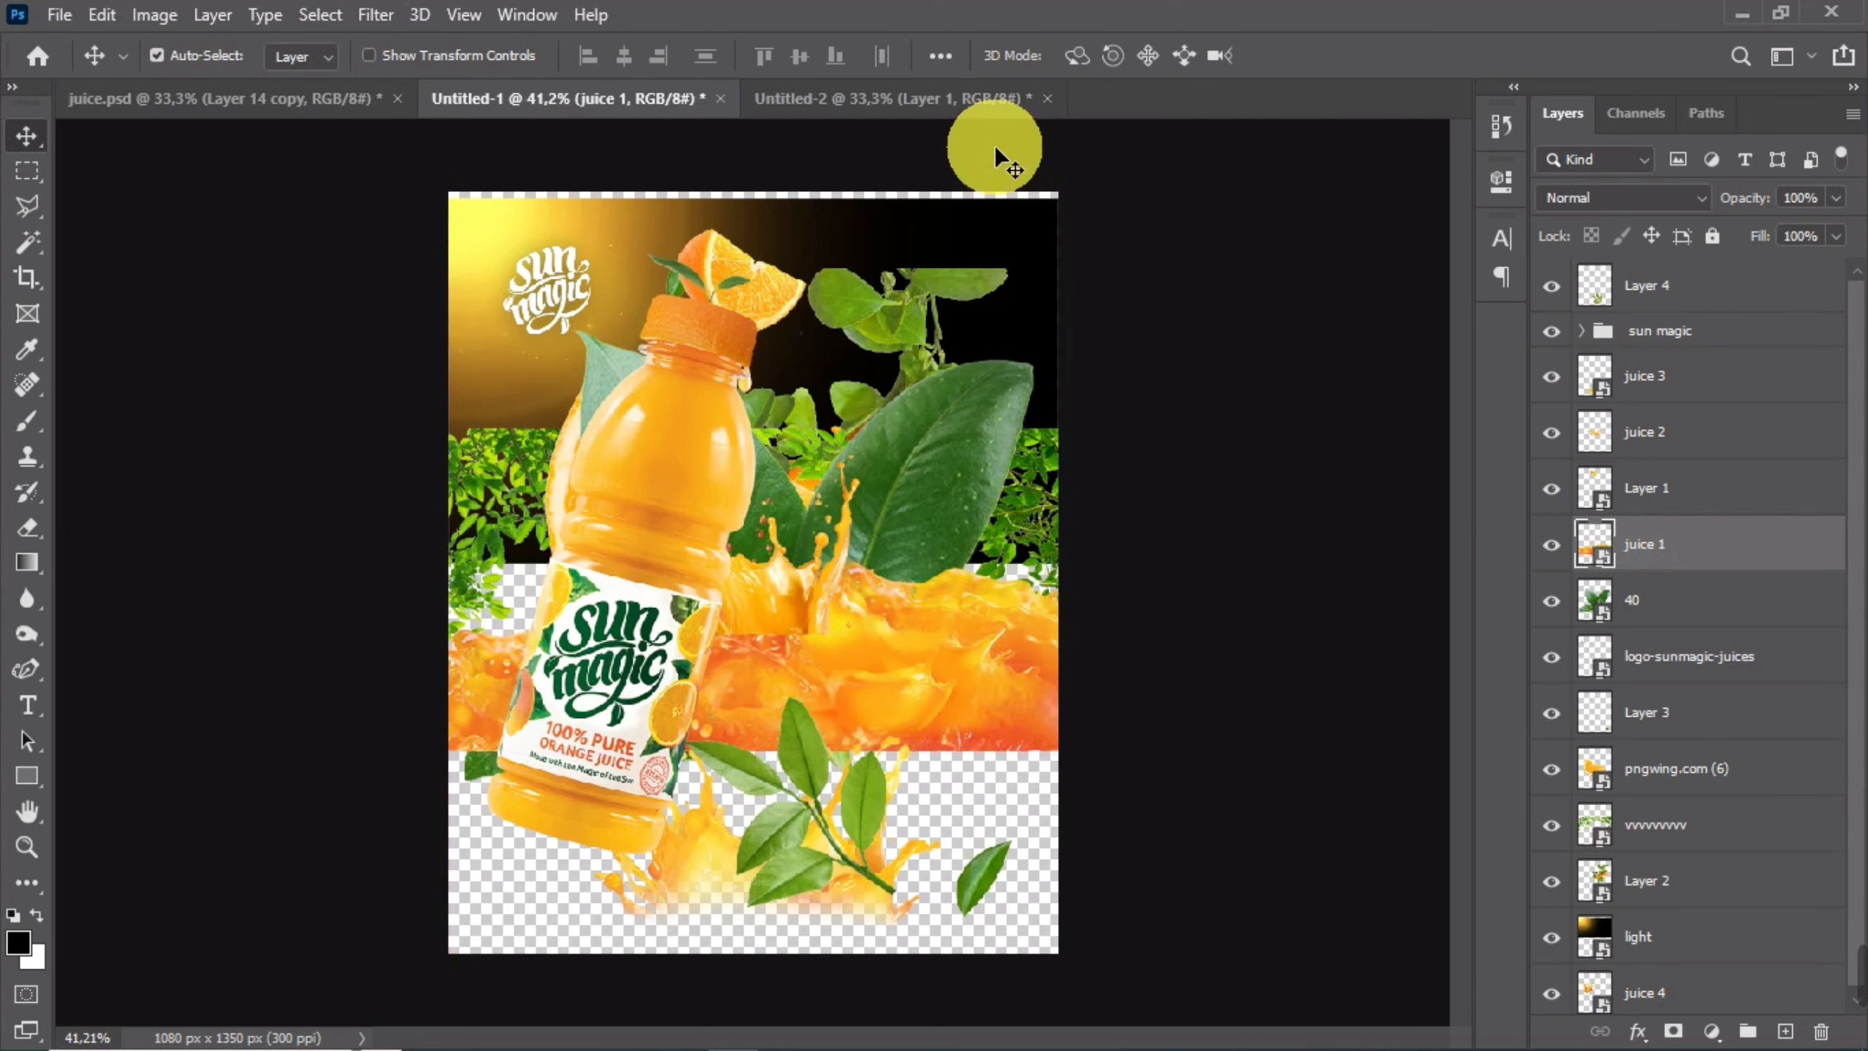
click(956, 99)
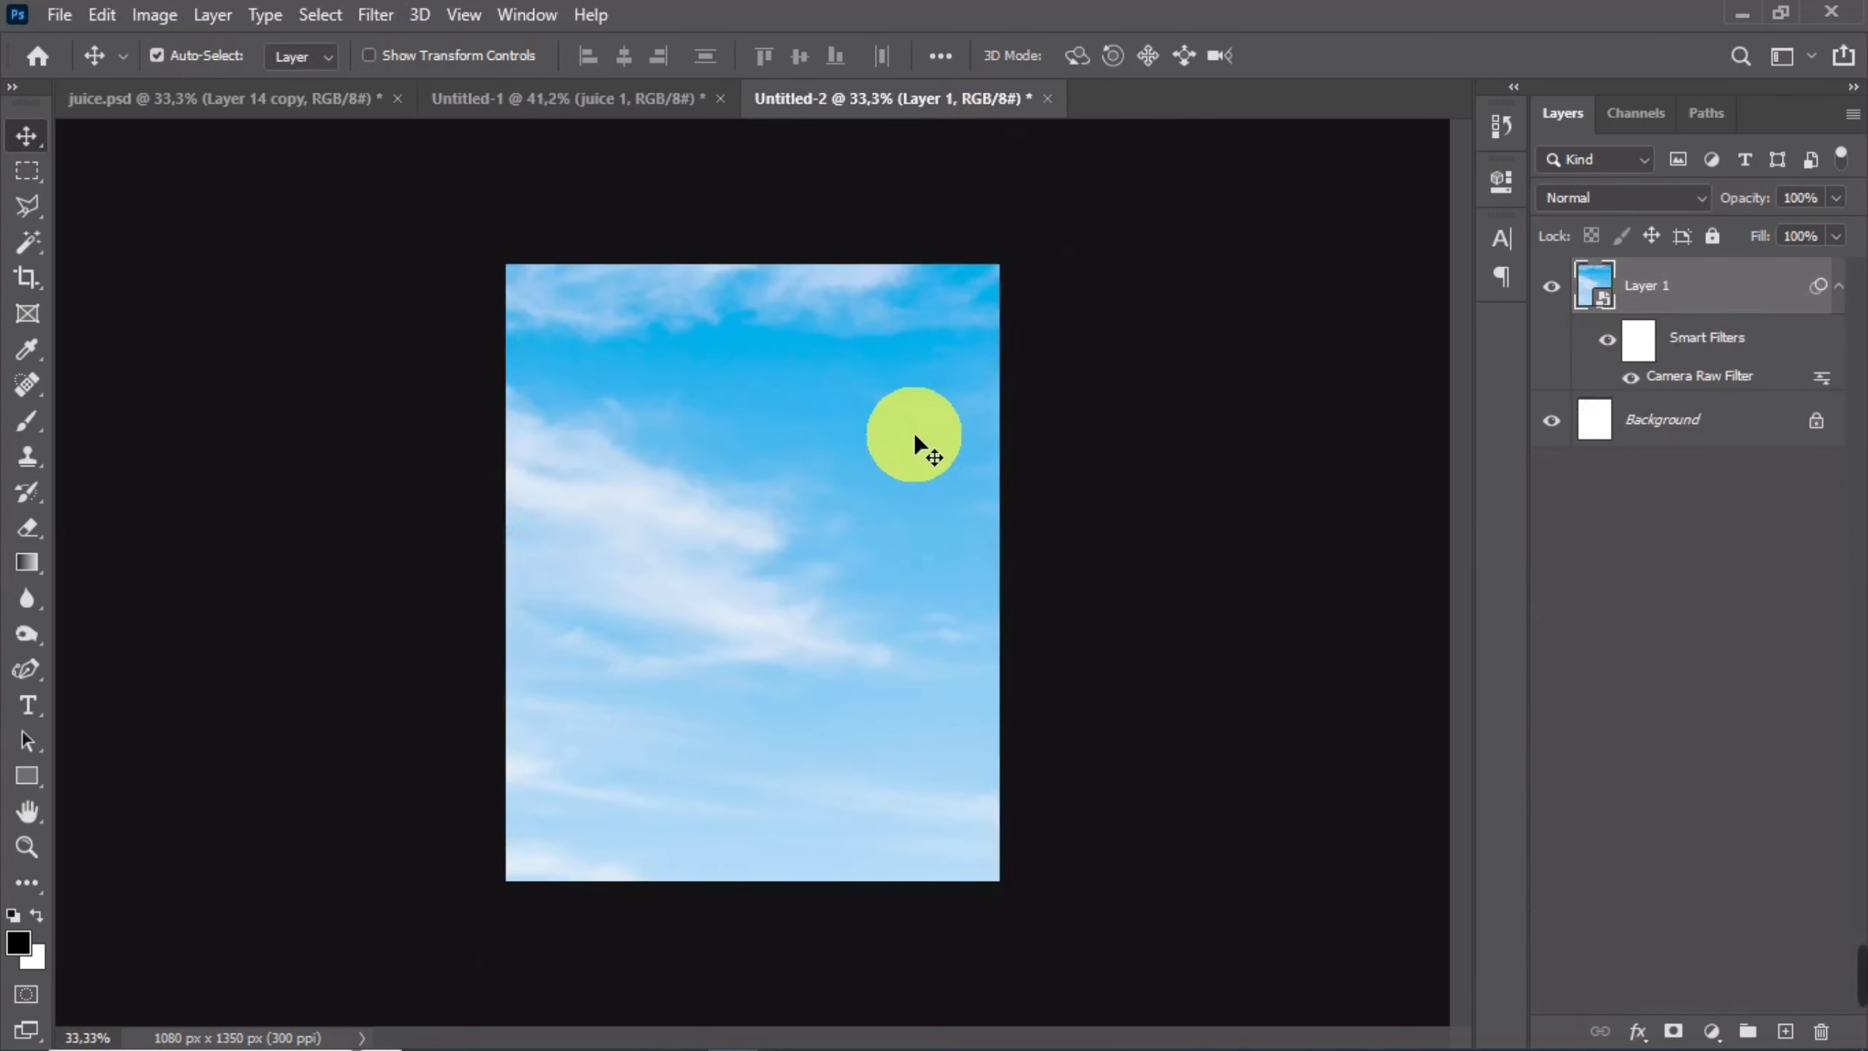
key(ctrl+v)
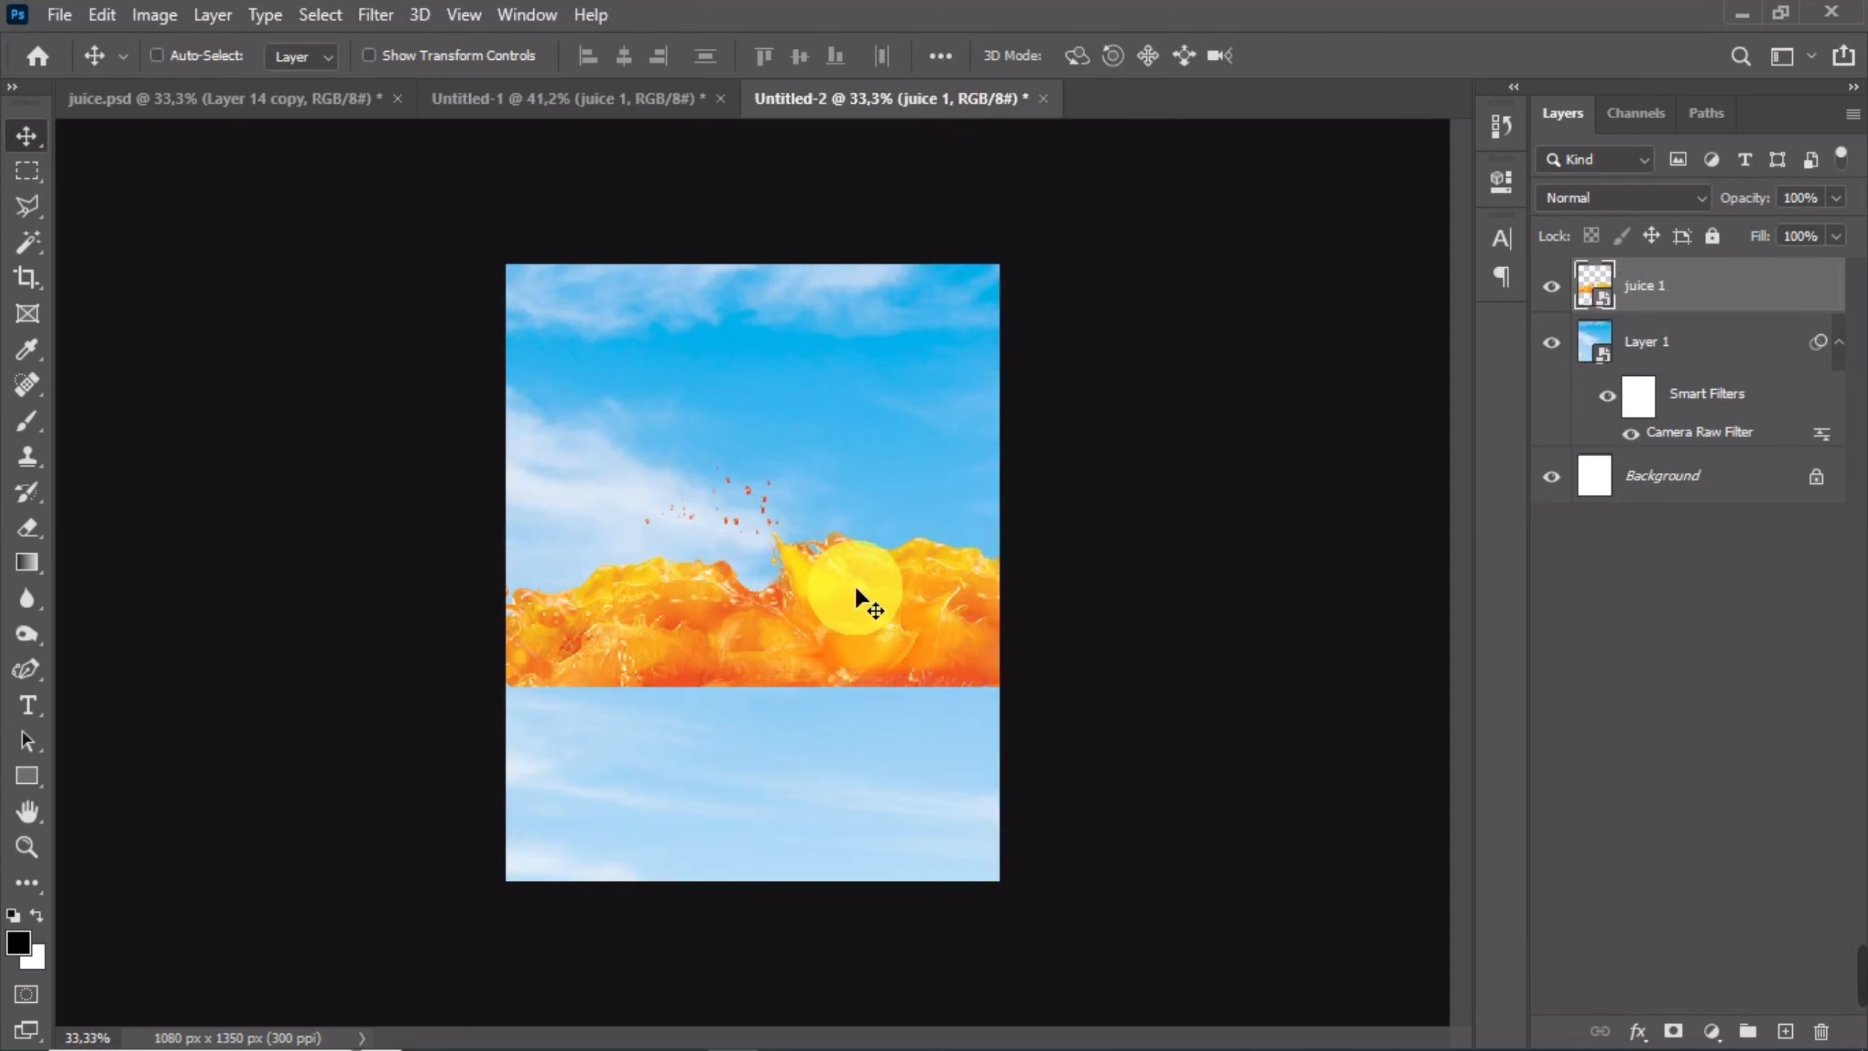
drag(860, 599, 861, 794)
- Apply a Gaussian Blur with a 2-pixel radius to the sky layer
ctrl+click(858, 453)
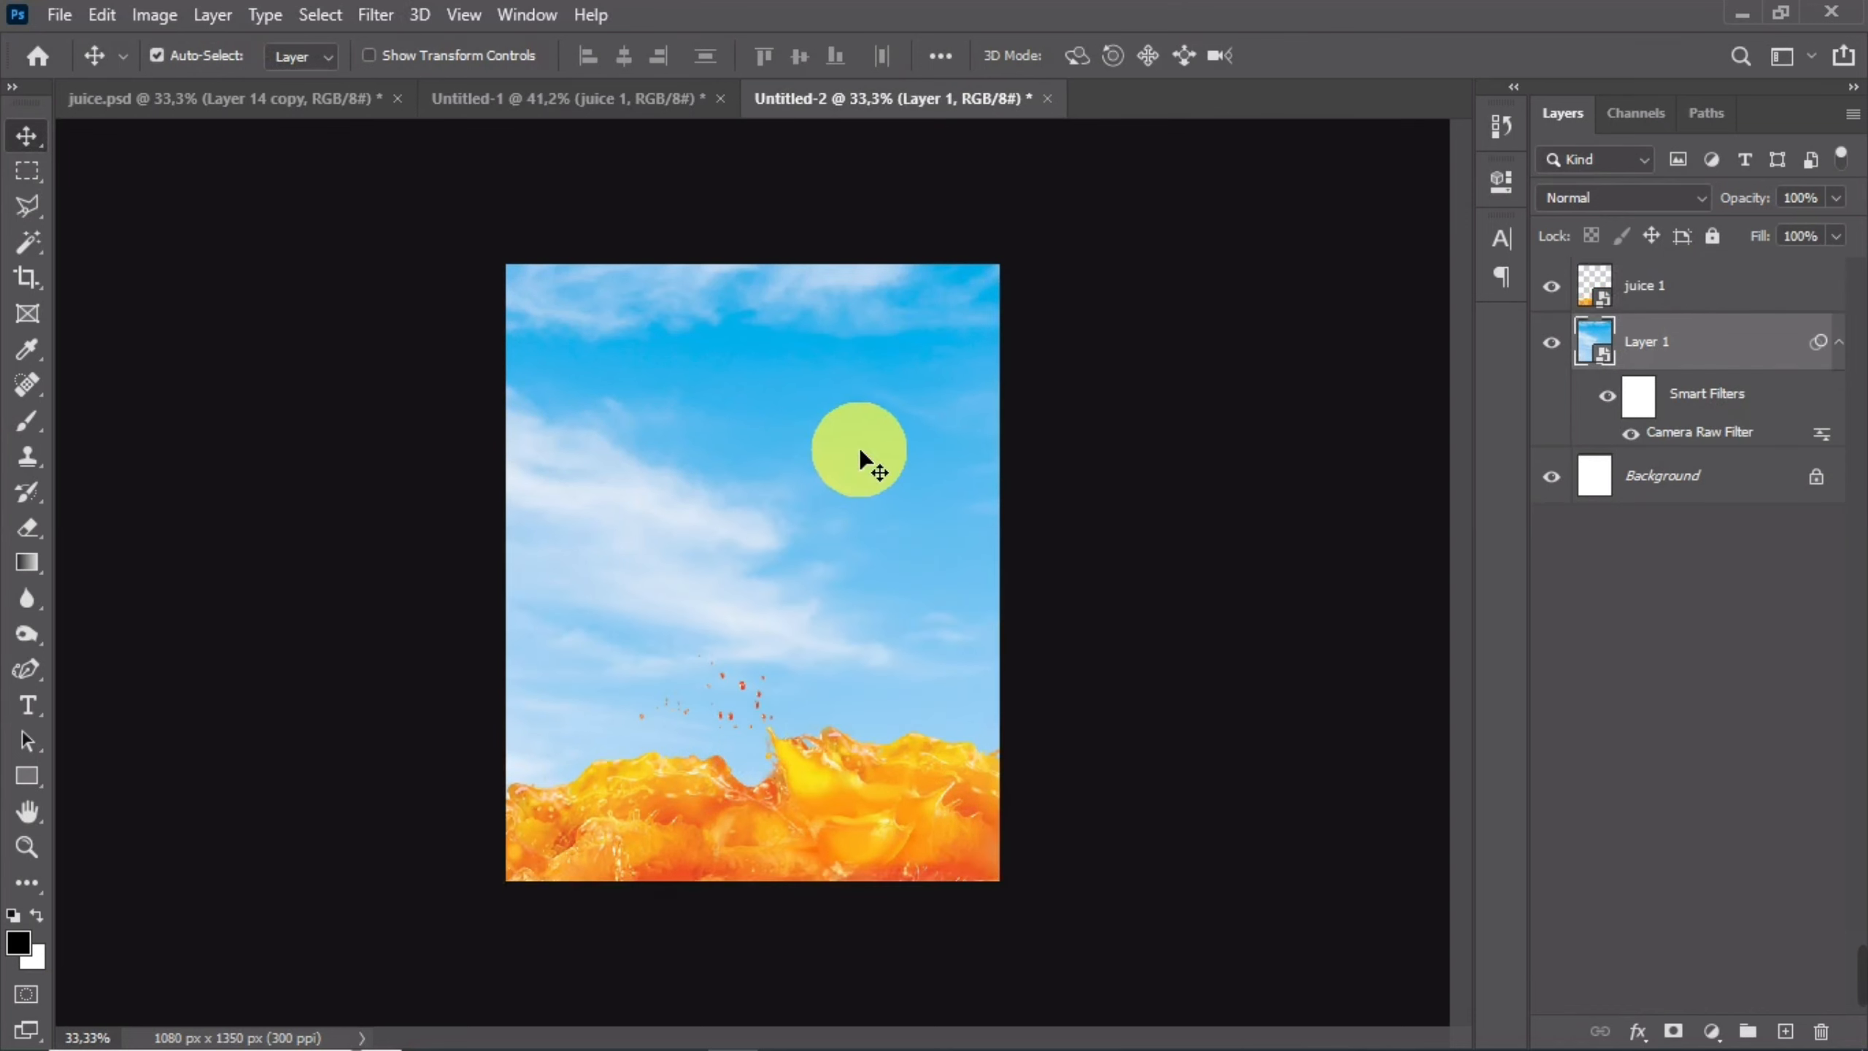
click(373, 18)
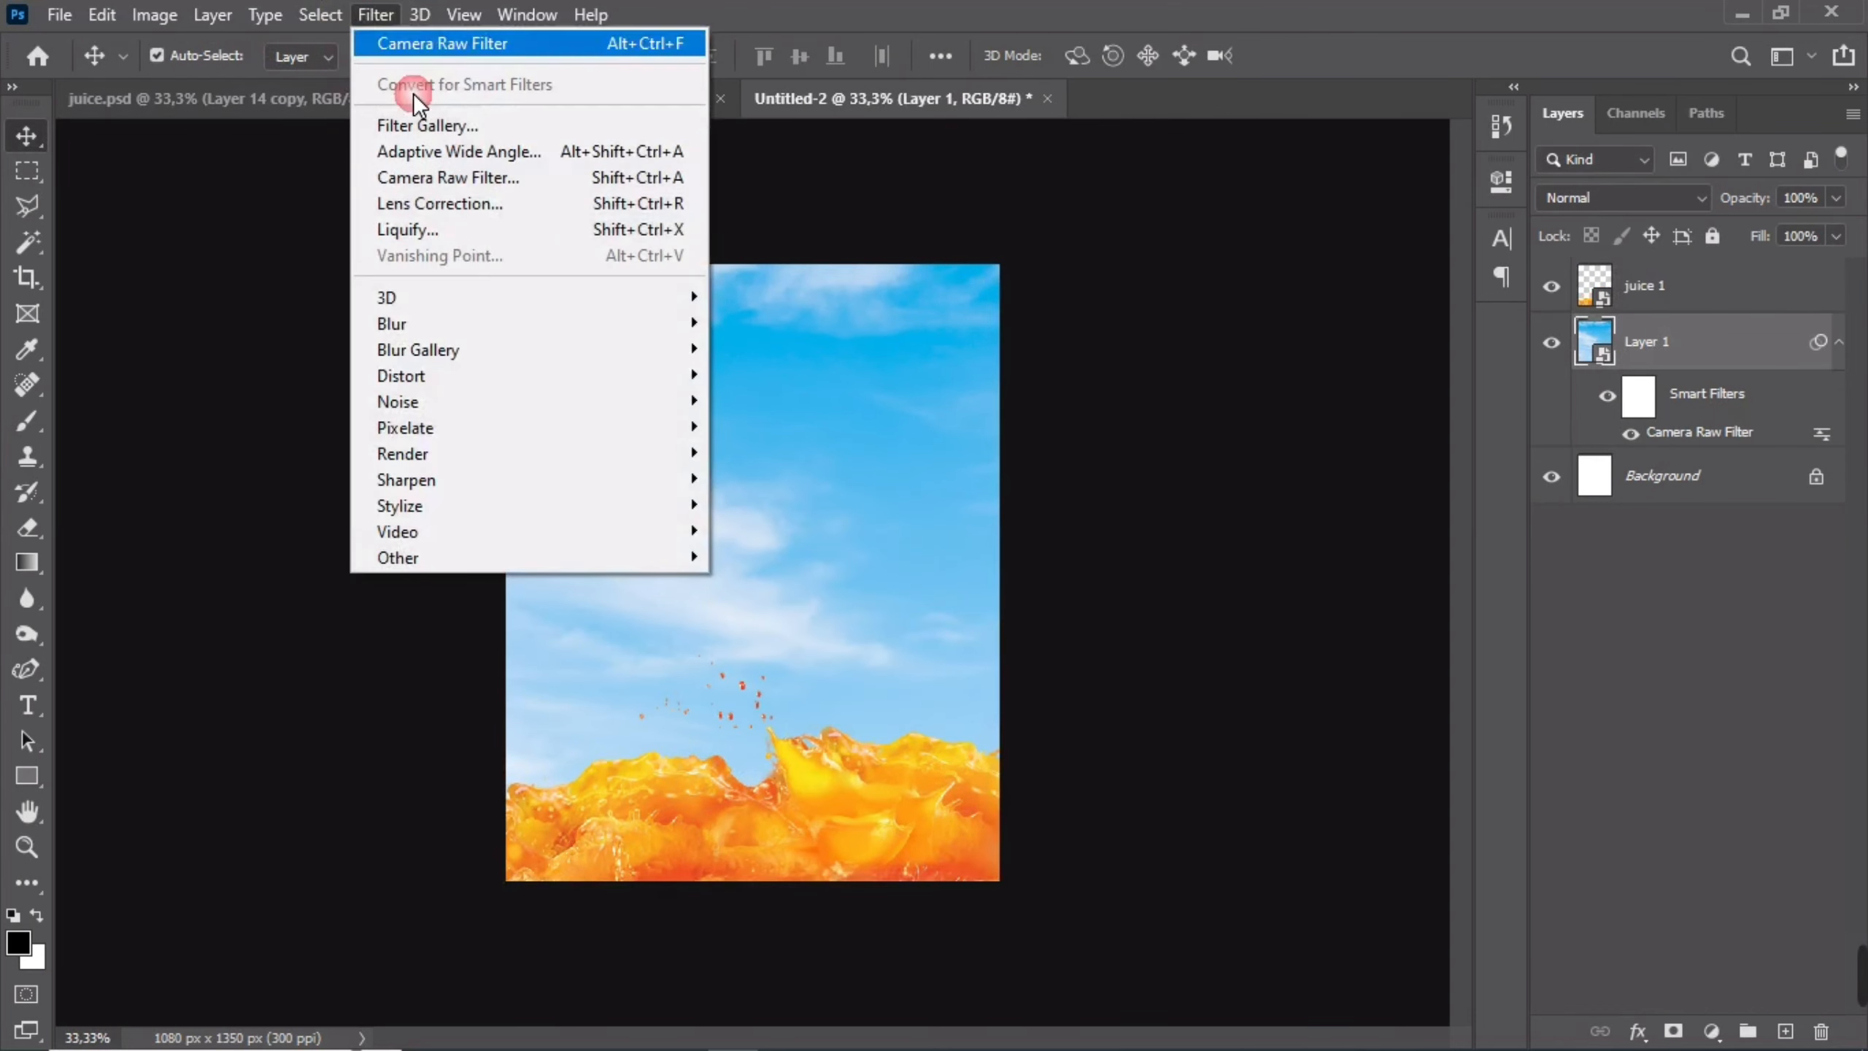
mouse_move(470, 327)
click(805, 427)
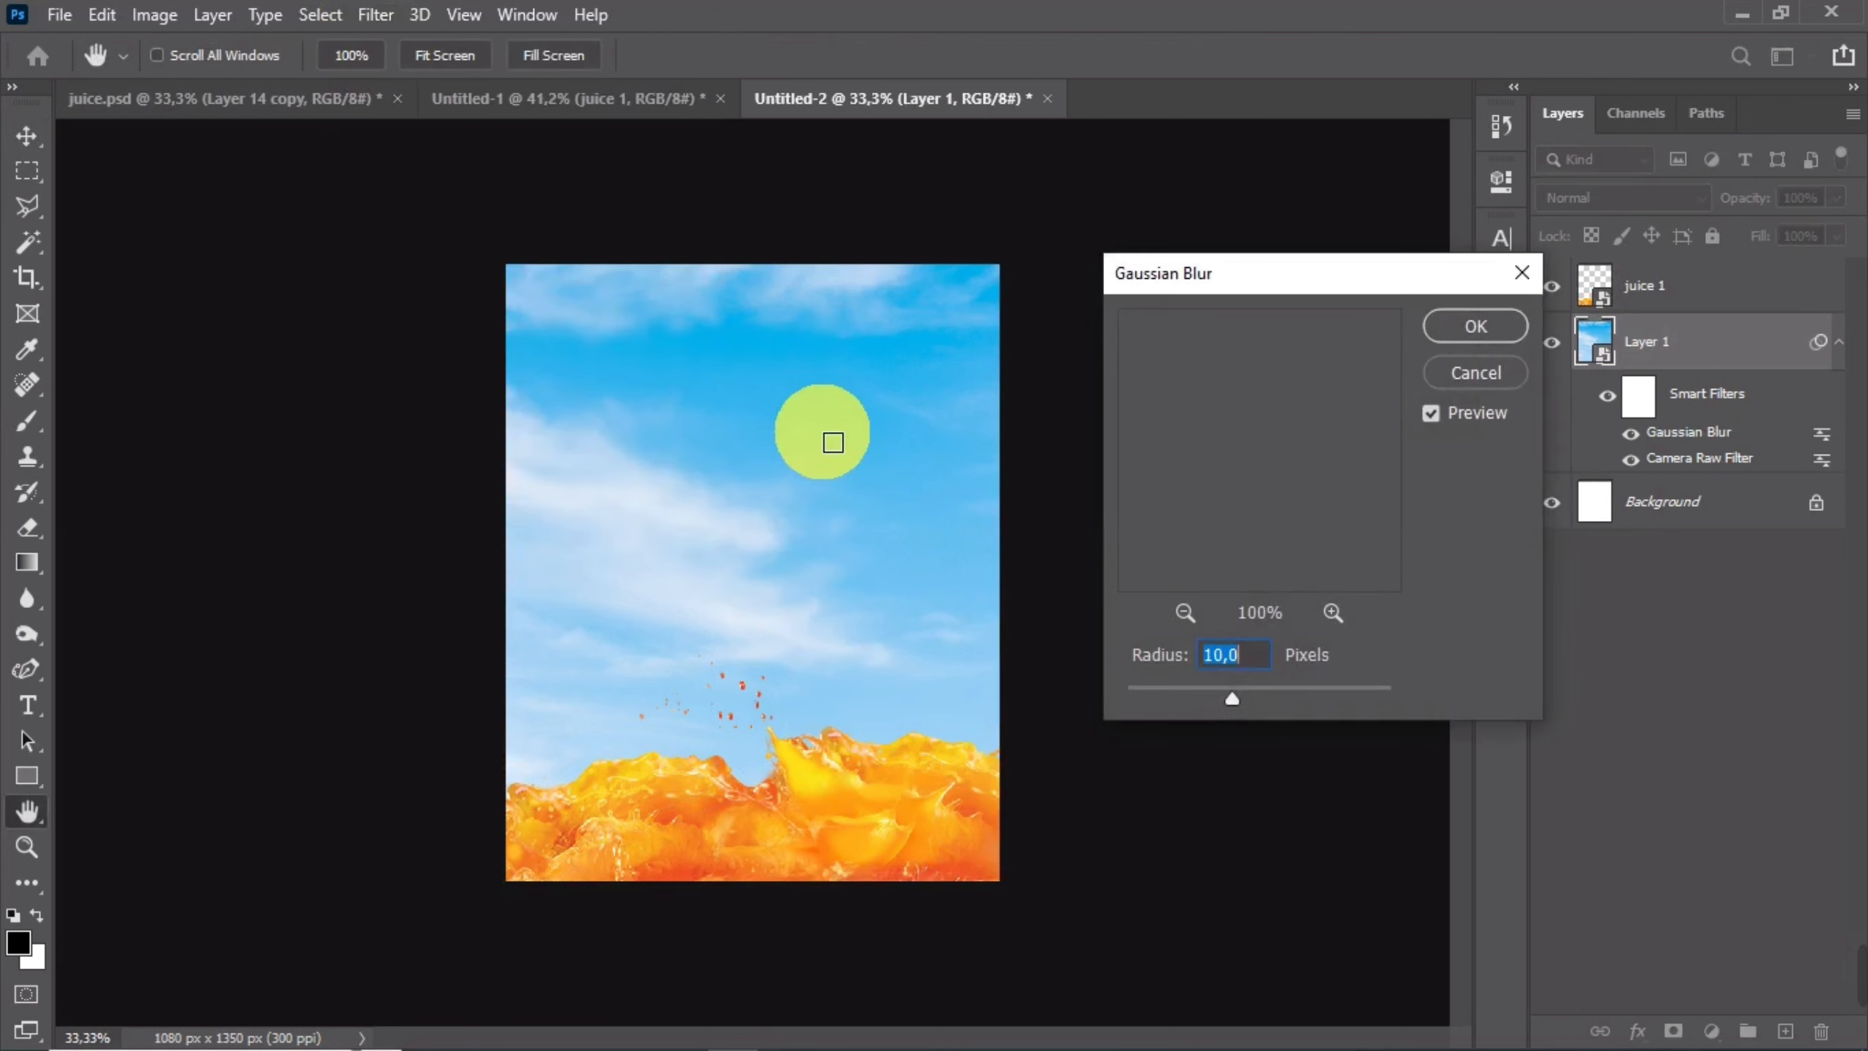
text(1)
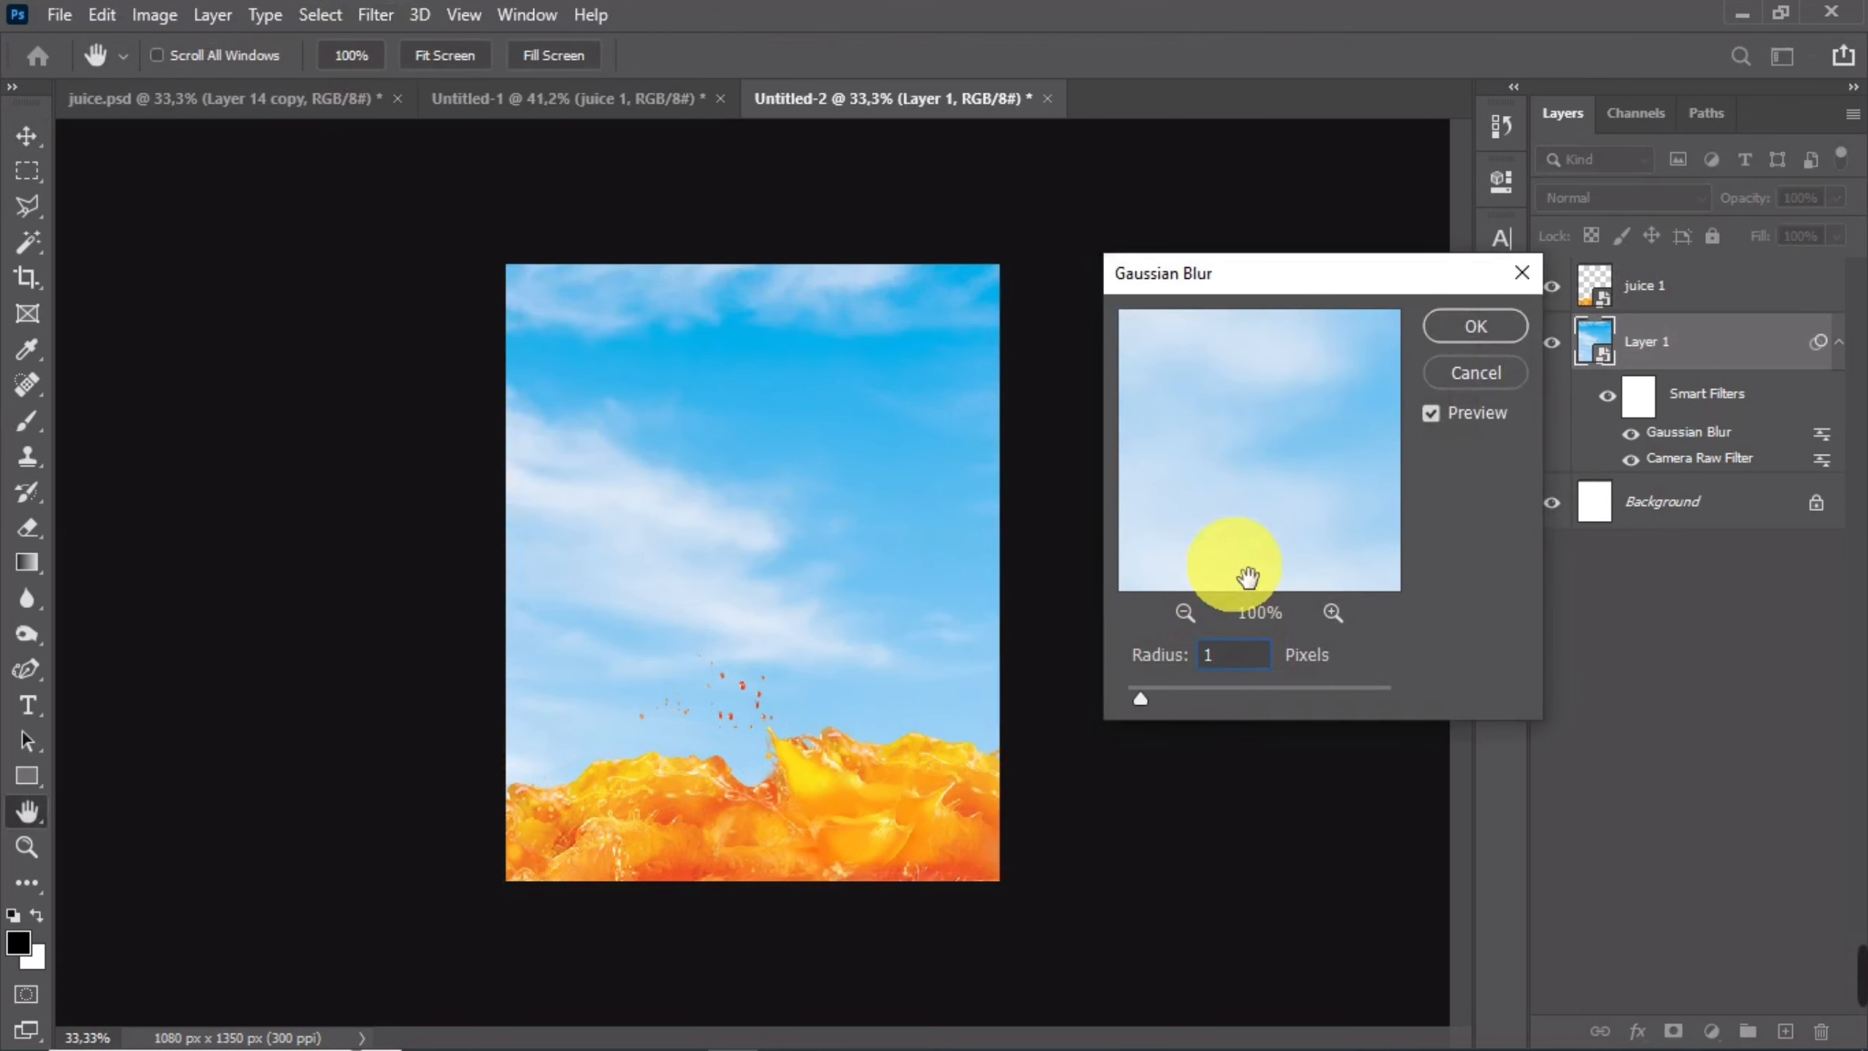
click(1263, 663)
click(1506, 322)
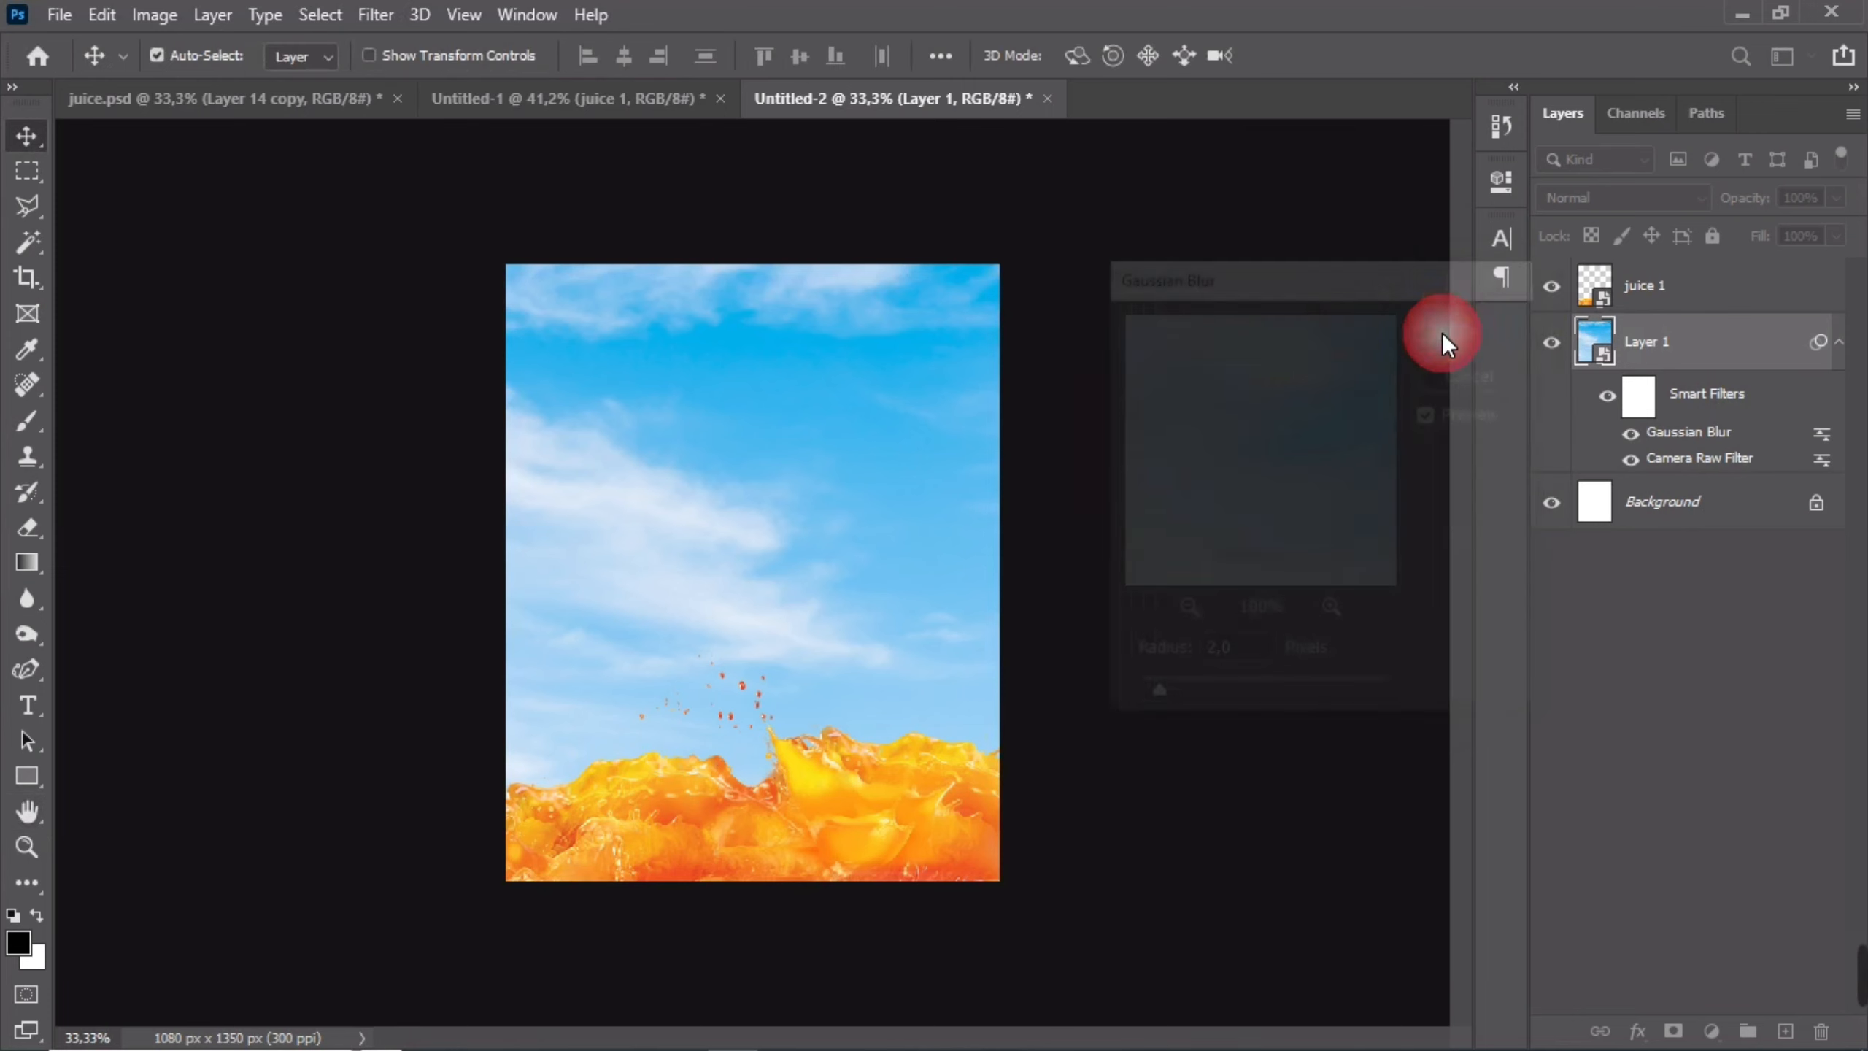
- Shift the juice 1 splash slightly lower on the canvas
drag(823, 803, 823, 829)
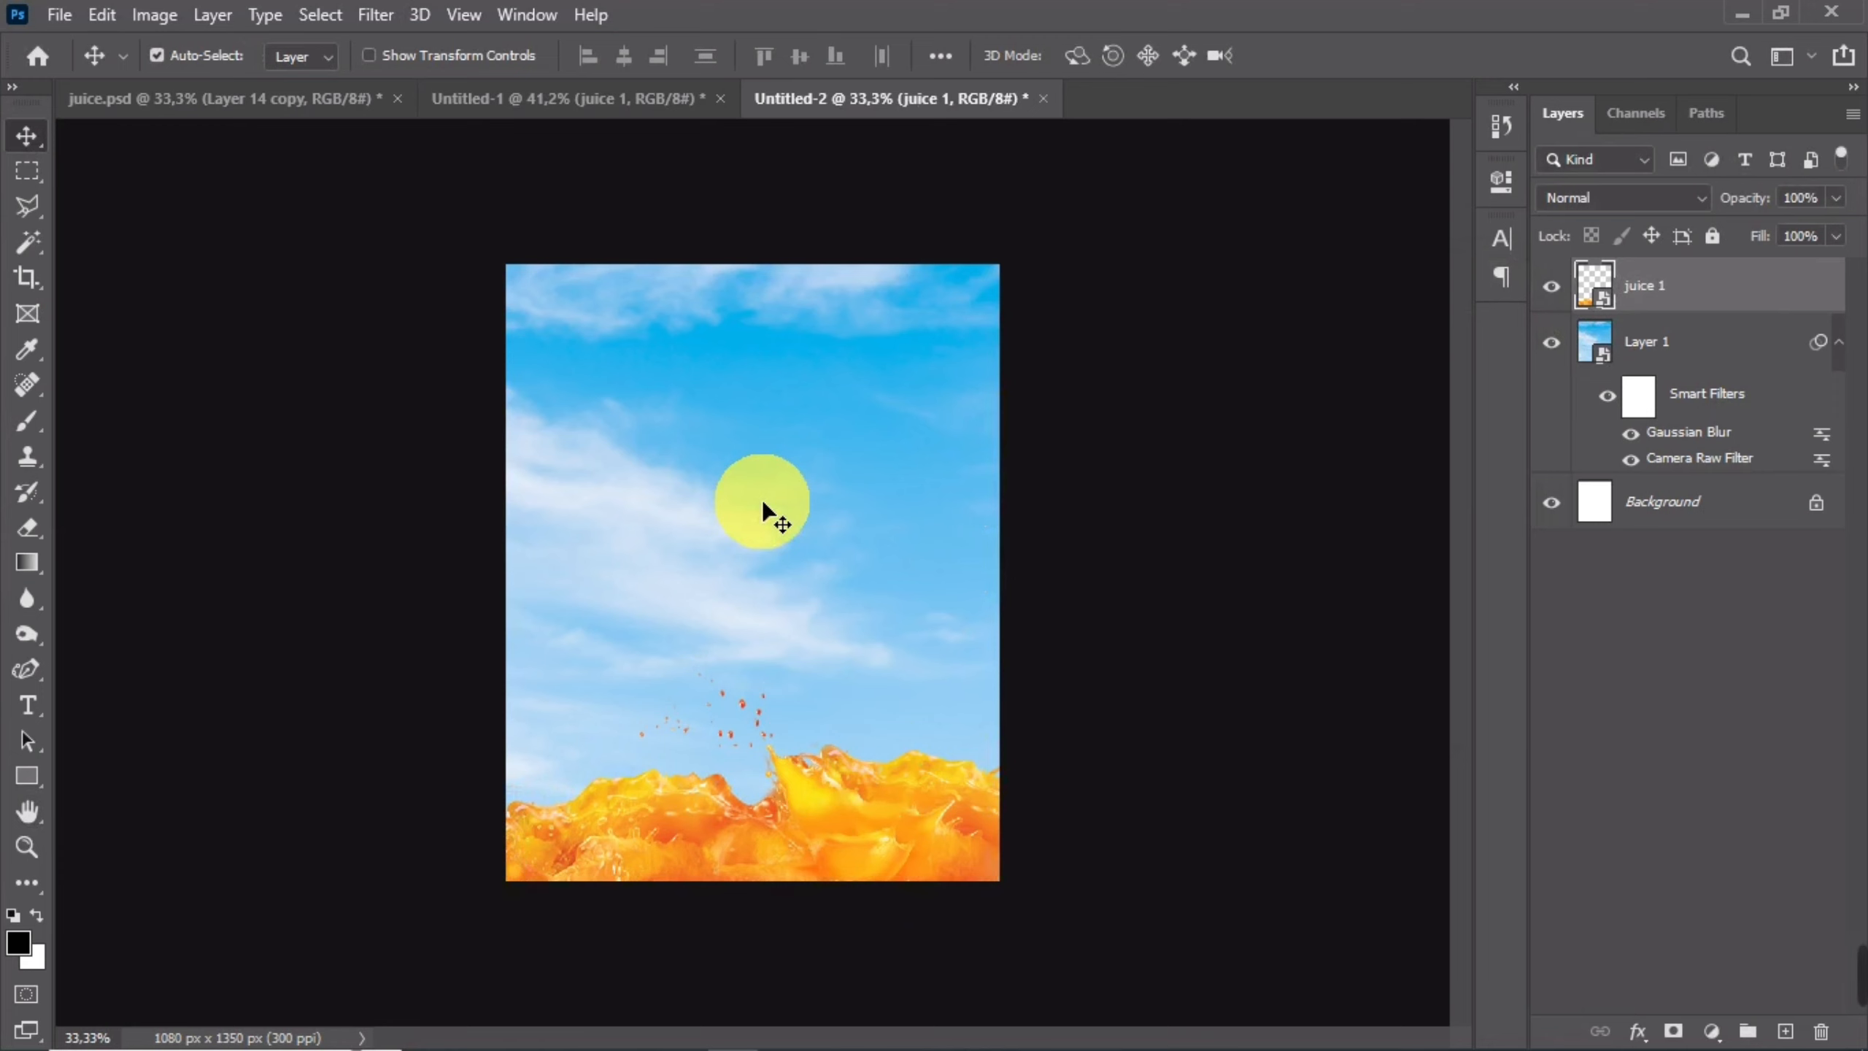
key(ctrl+t)
key(Return)
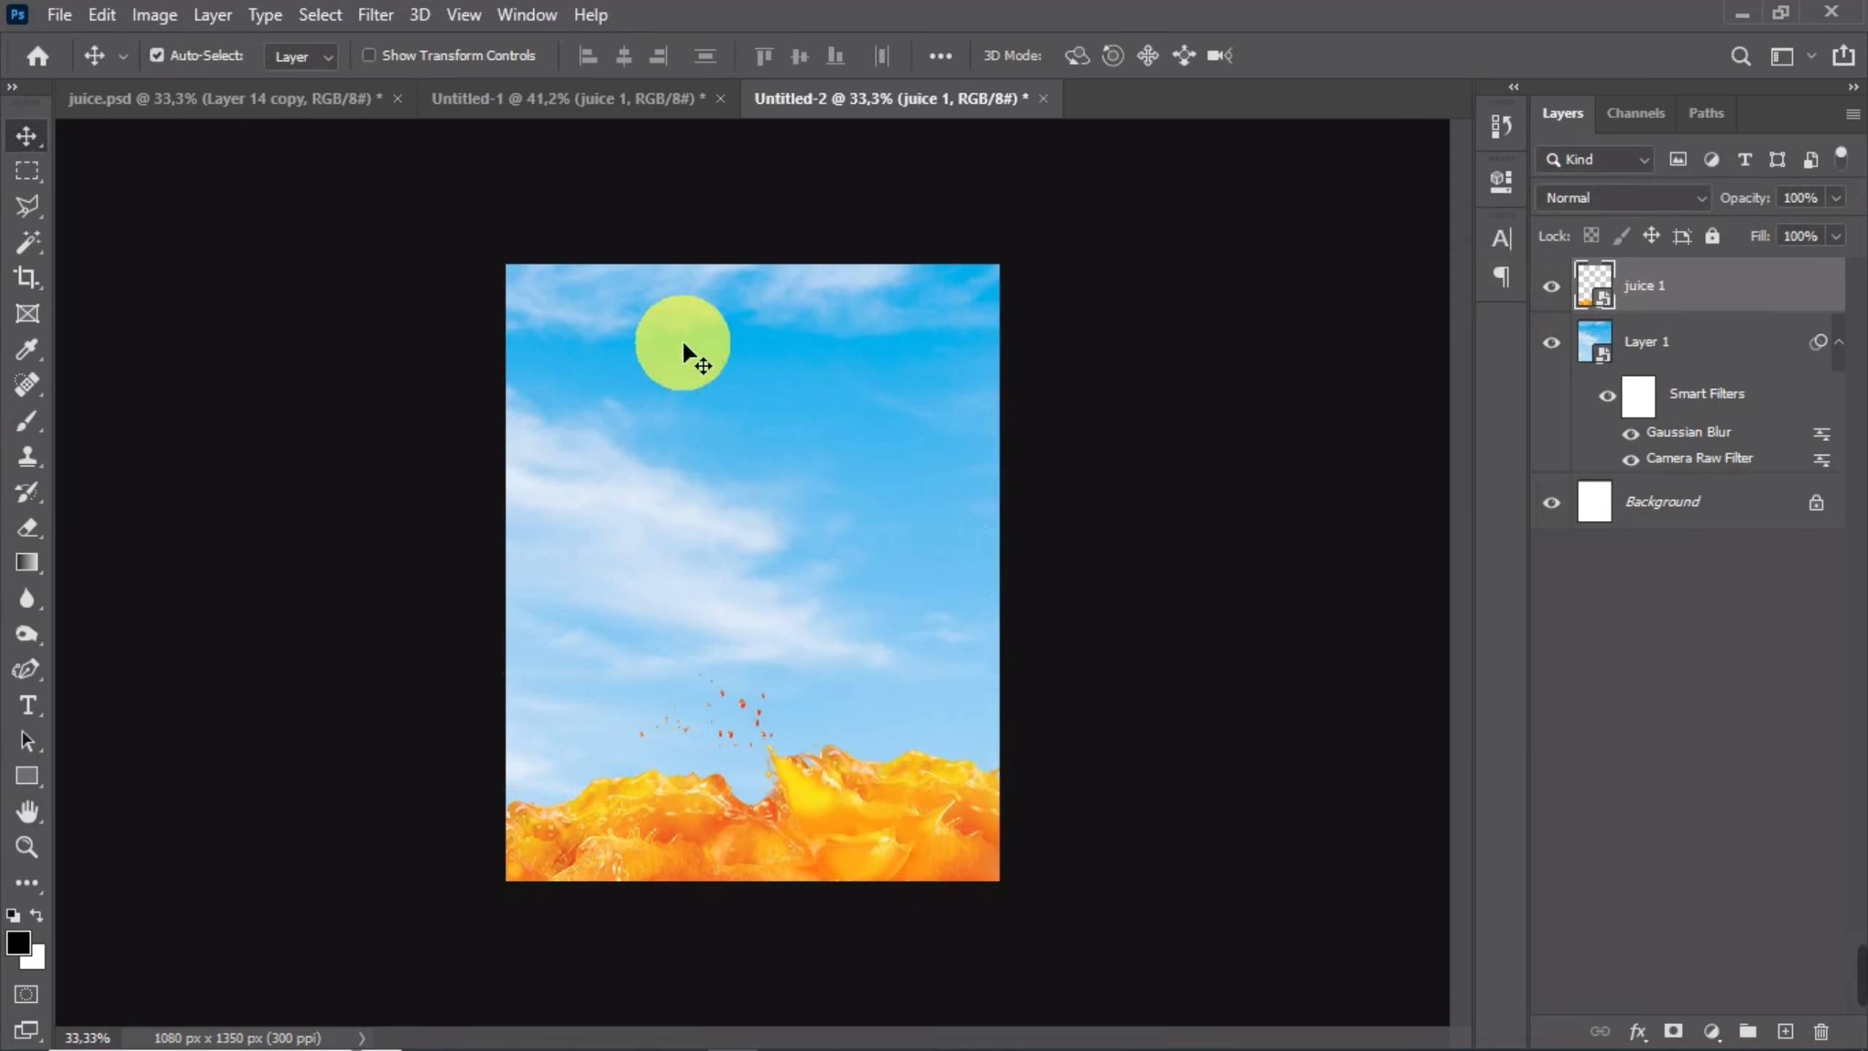
- In Untitled-1, hide the juice 1 layer and move the juice 2 splash out from behind the bottle
click(546, 103)
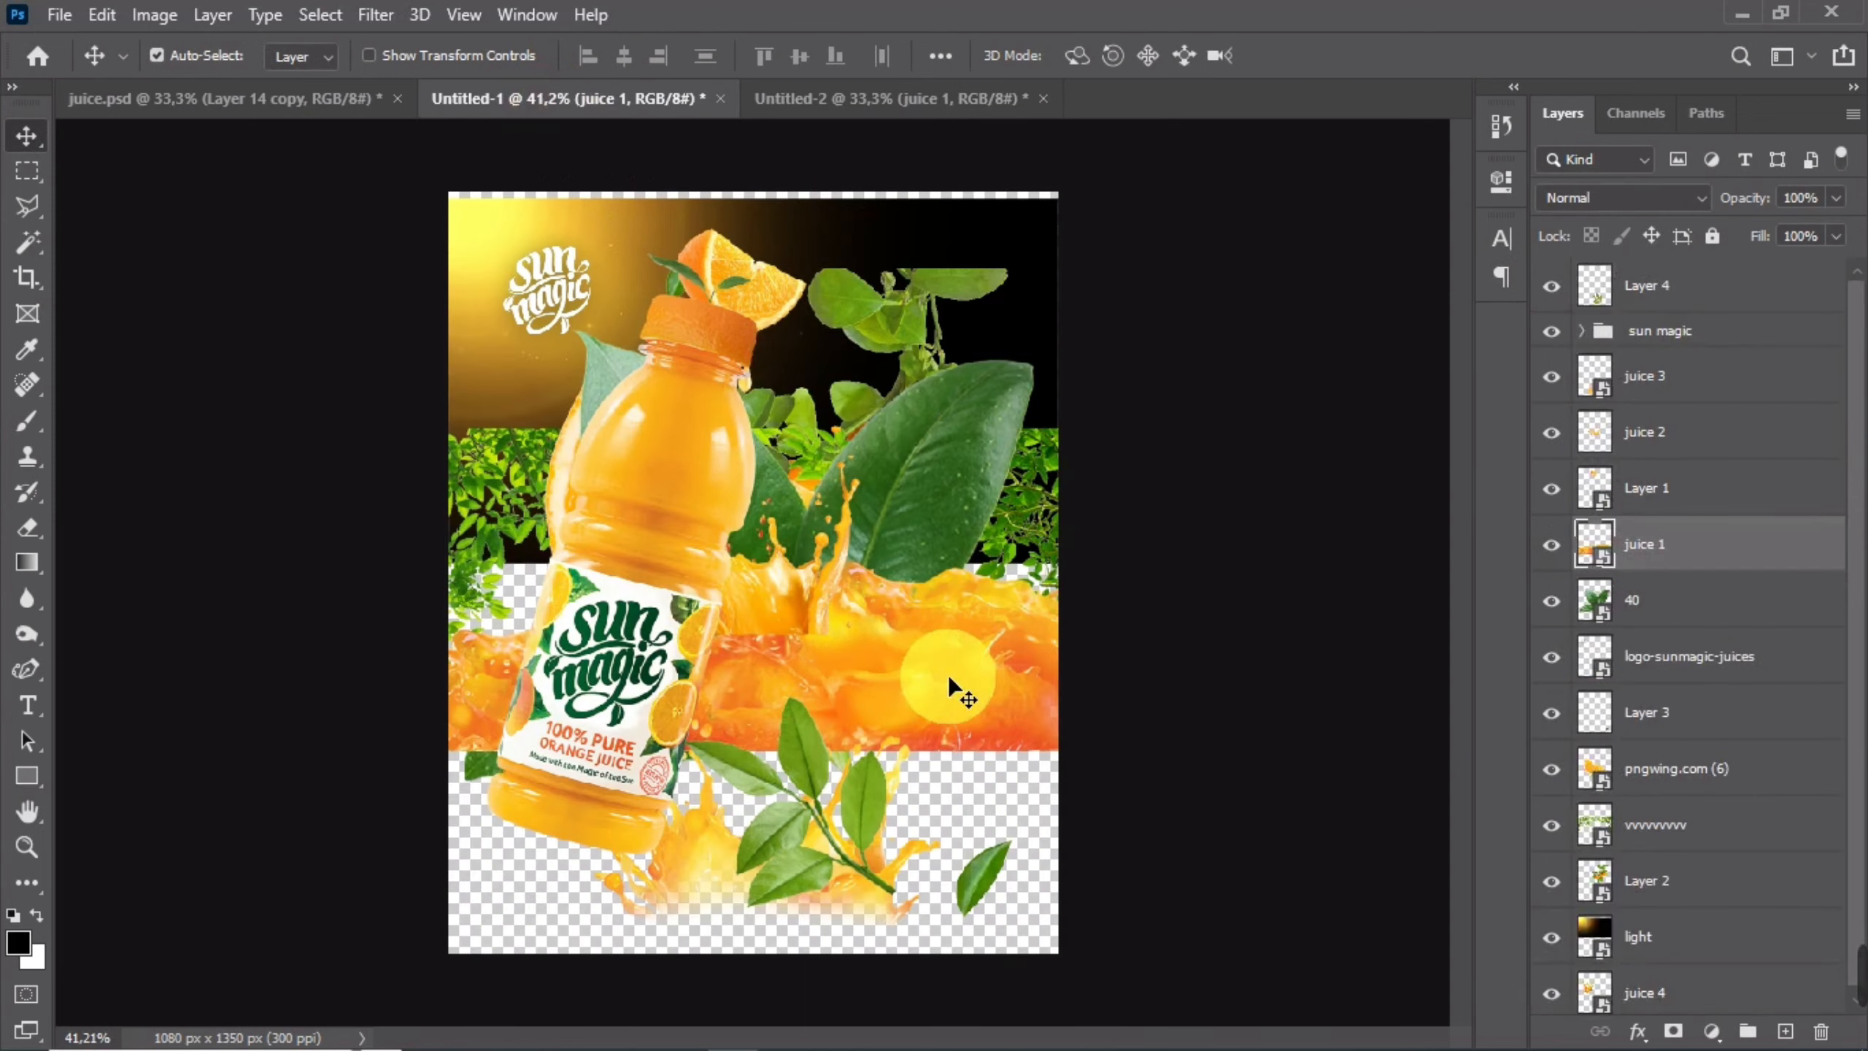
click(1548, 553)
click(942, 634)
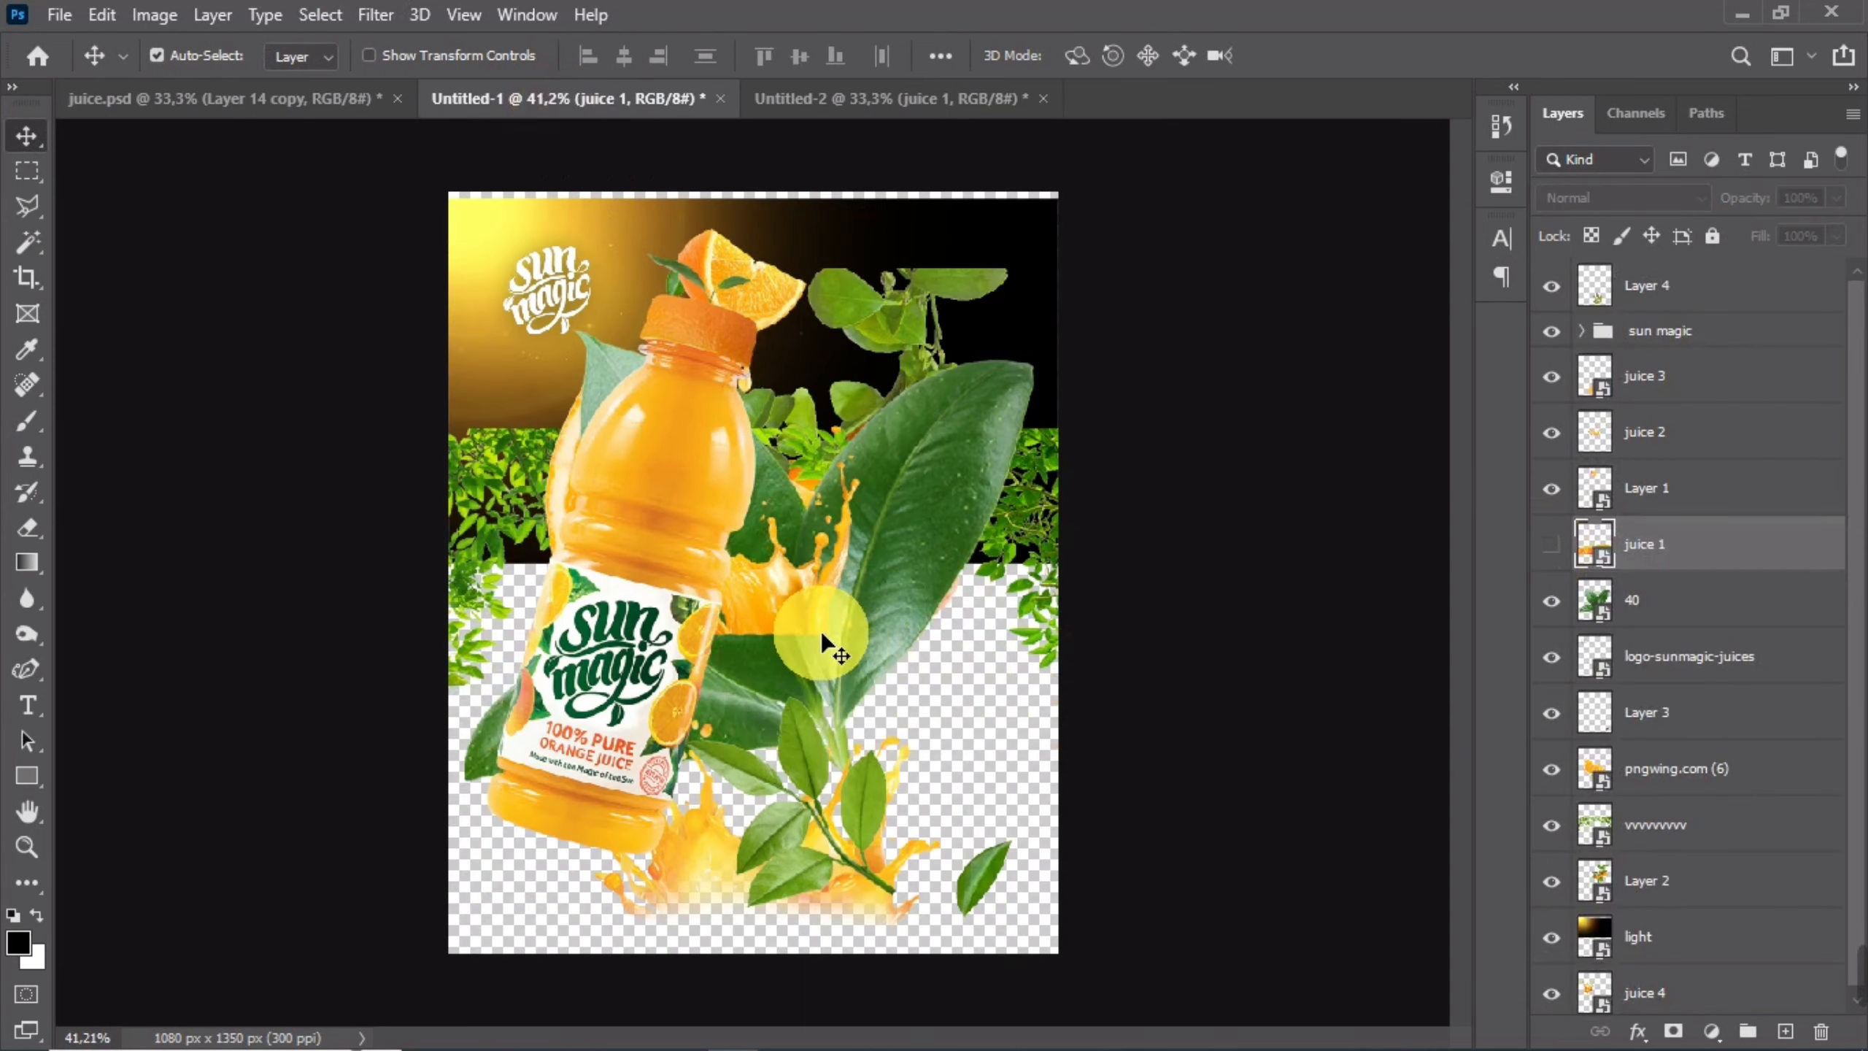
drag(933, 667, 922, 665)
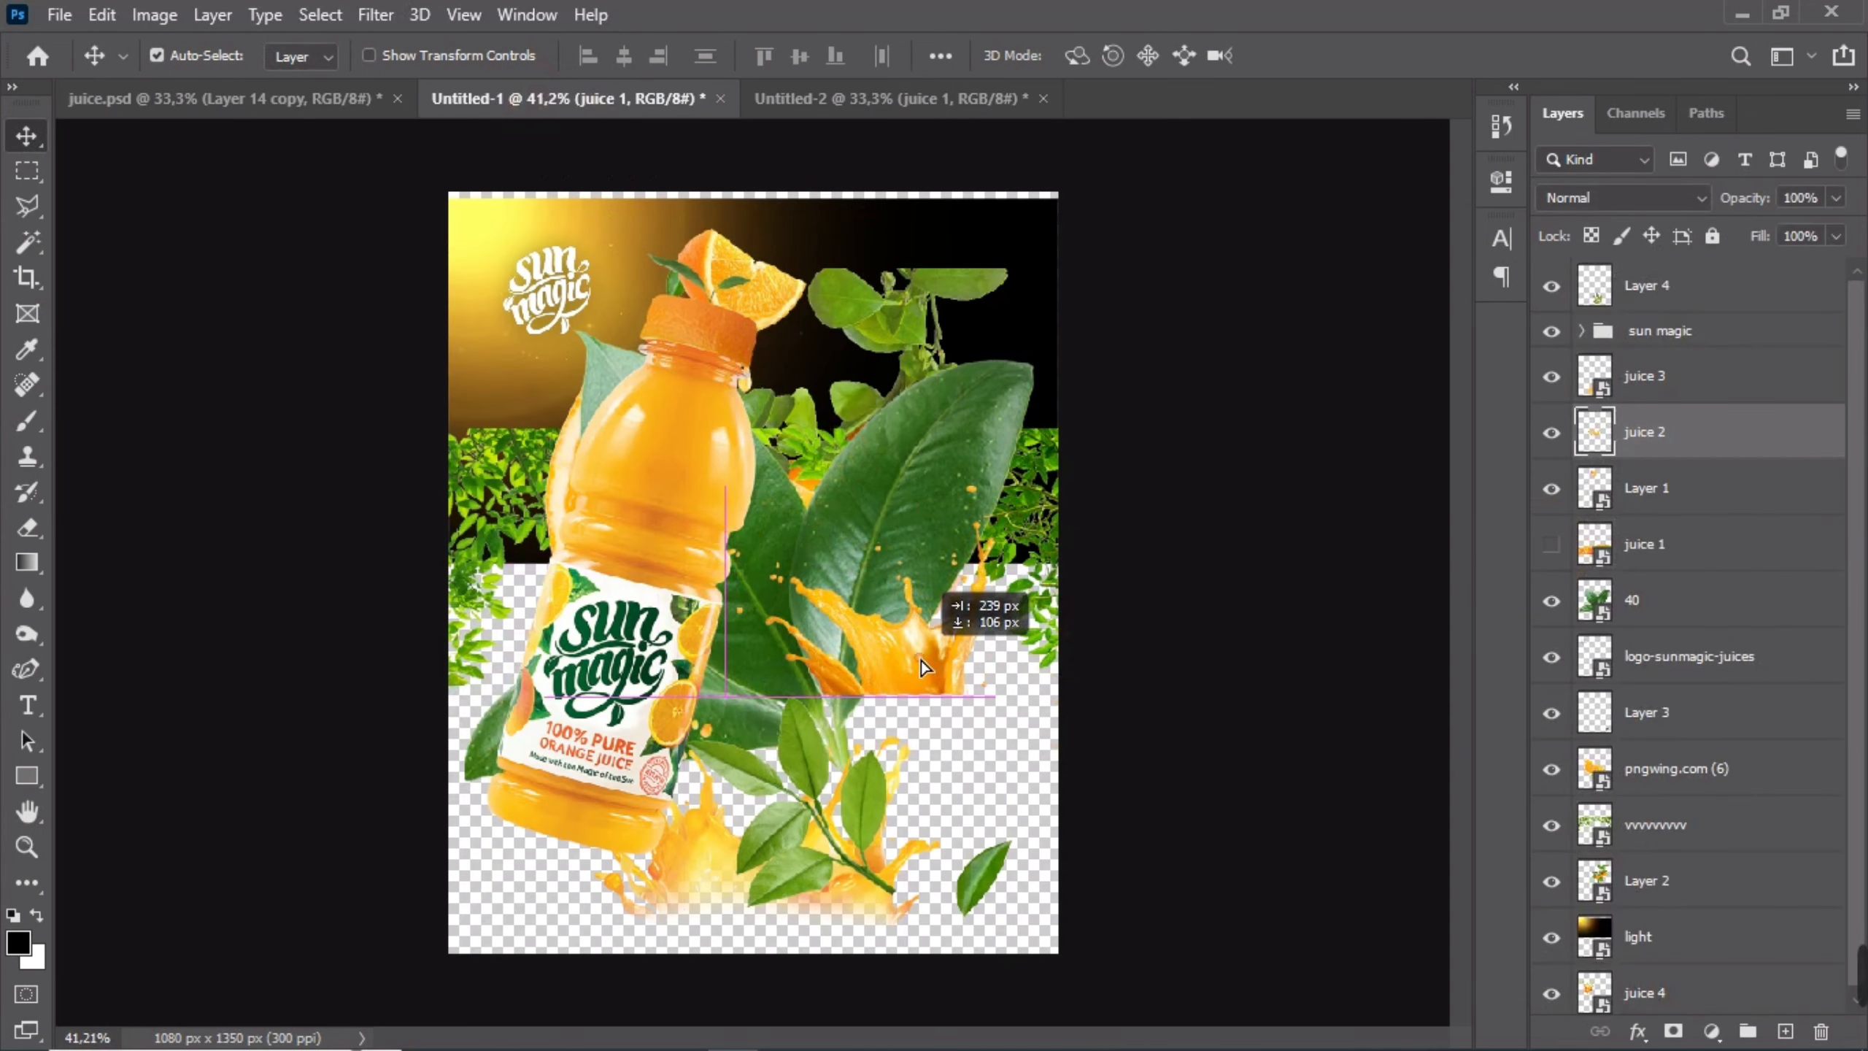
- Undo the move of the bottle layer alone, and shift the whole sun magic group upward to uncover the splash beneath it
drag(677, 618, 872, 576)
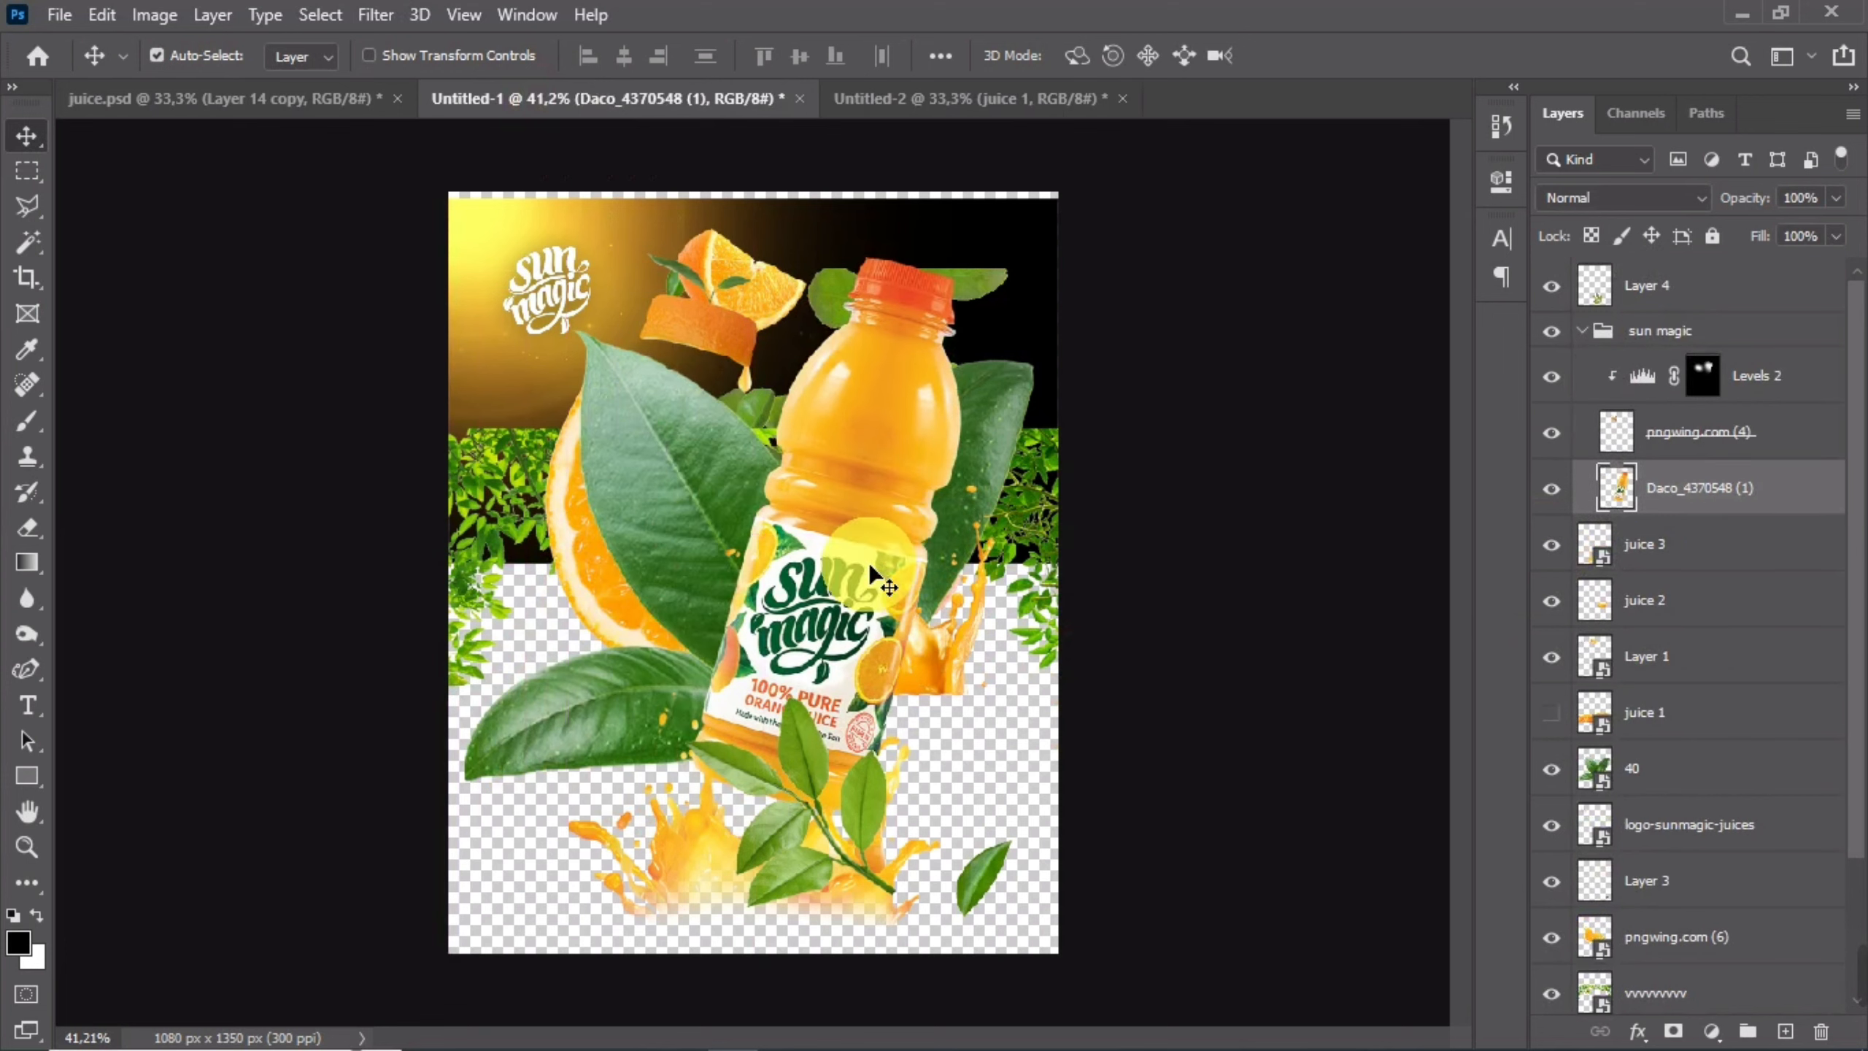
key(ctrl+z)
click(1581, 330)
click(1664, 342)
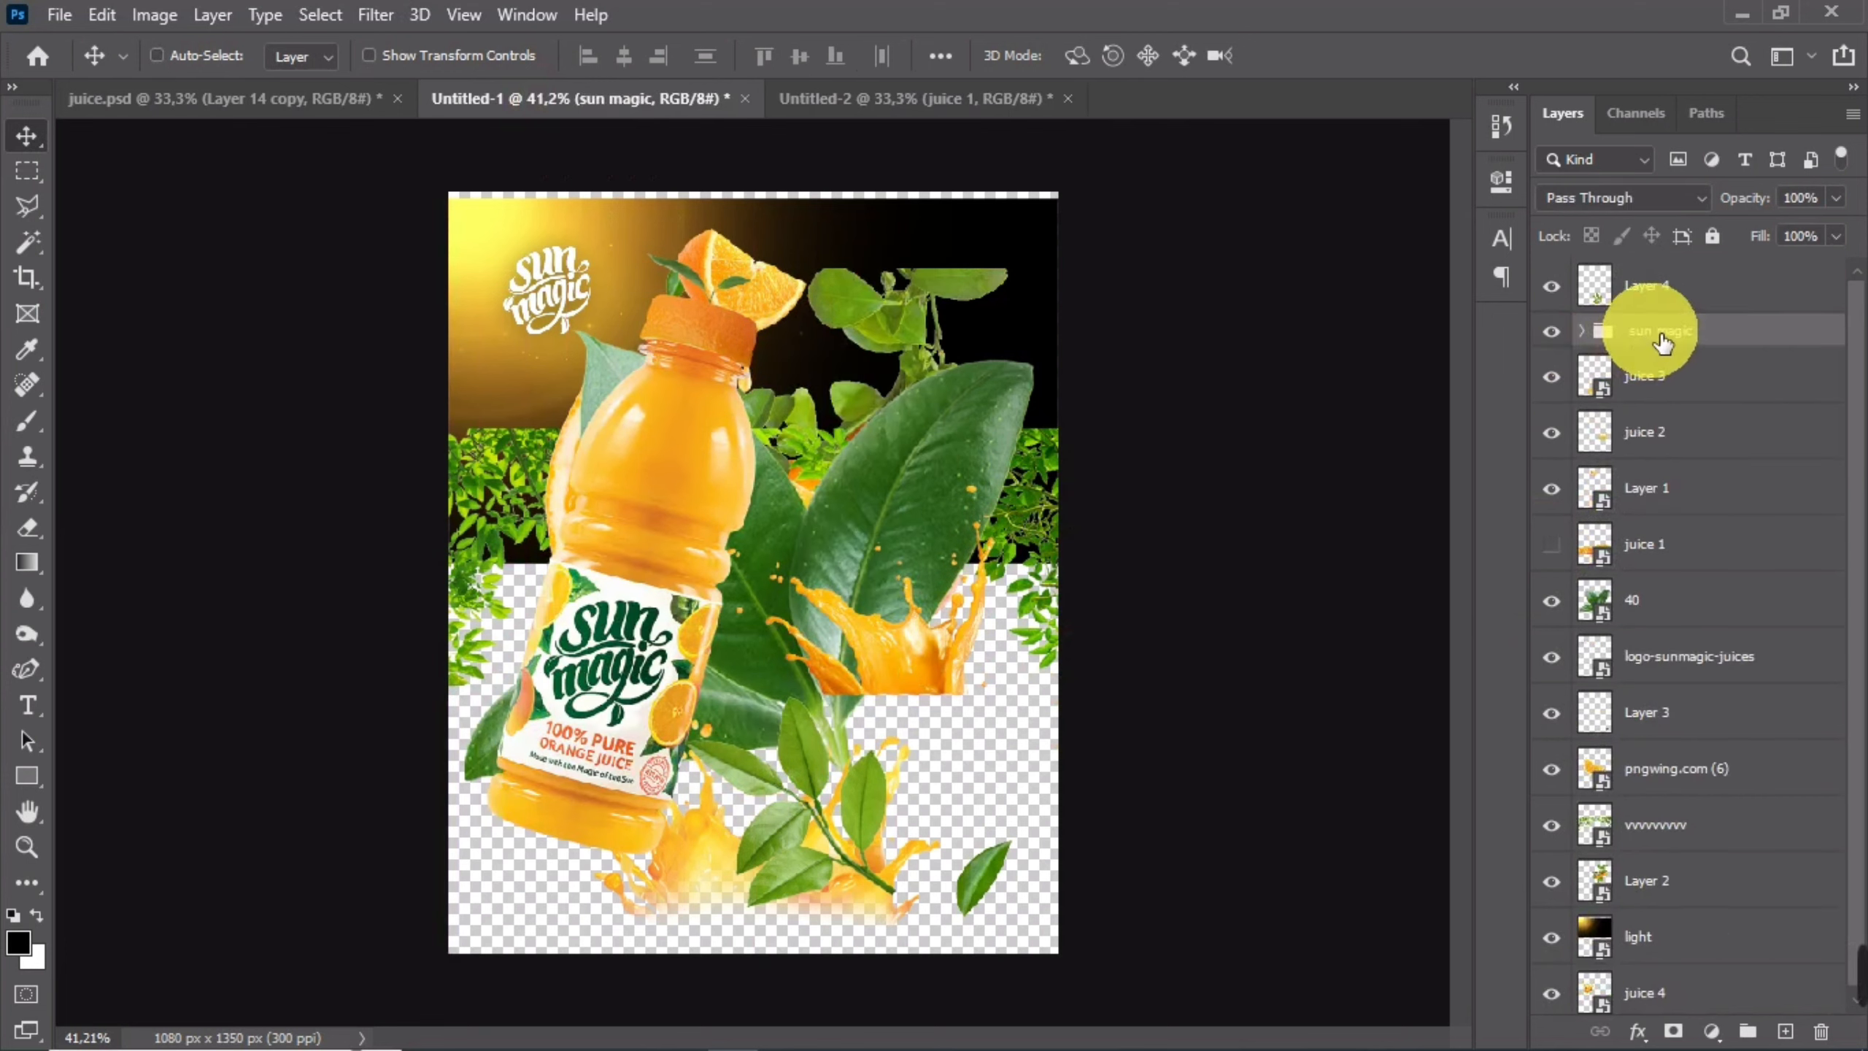
drag(719, 433, 935, 429)
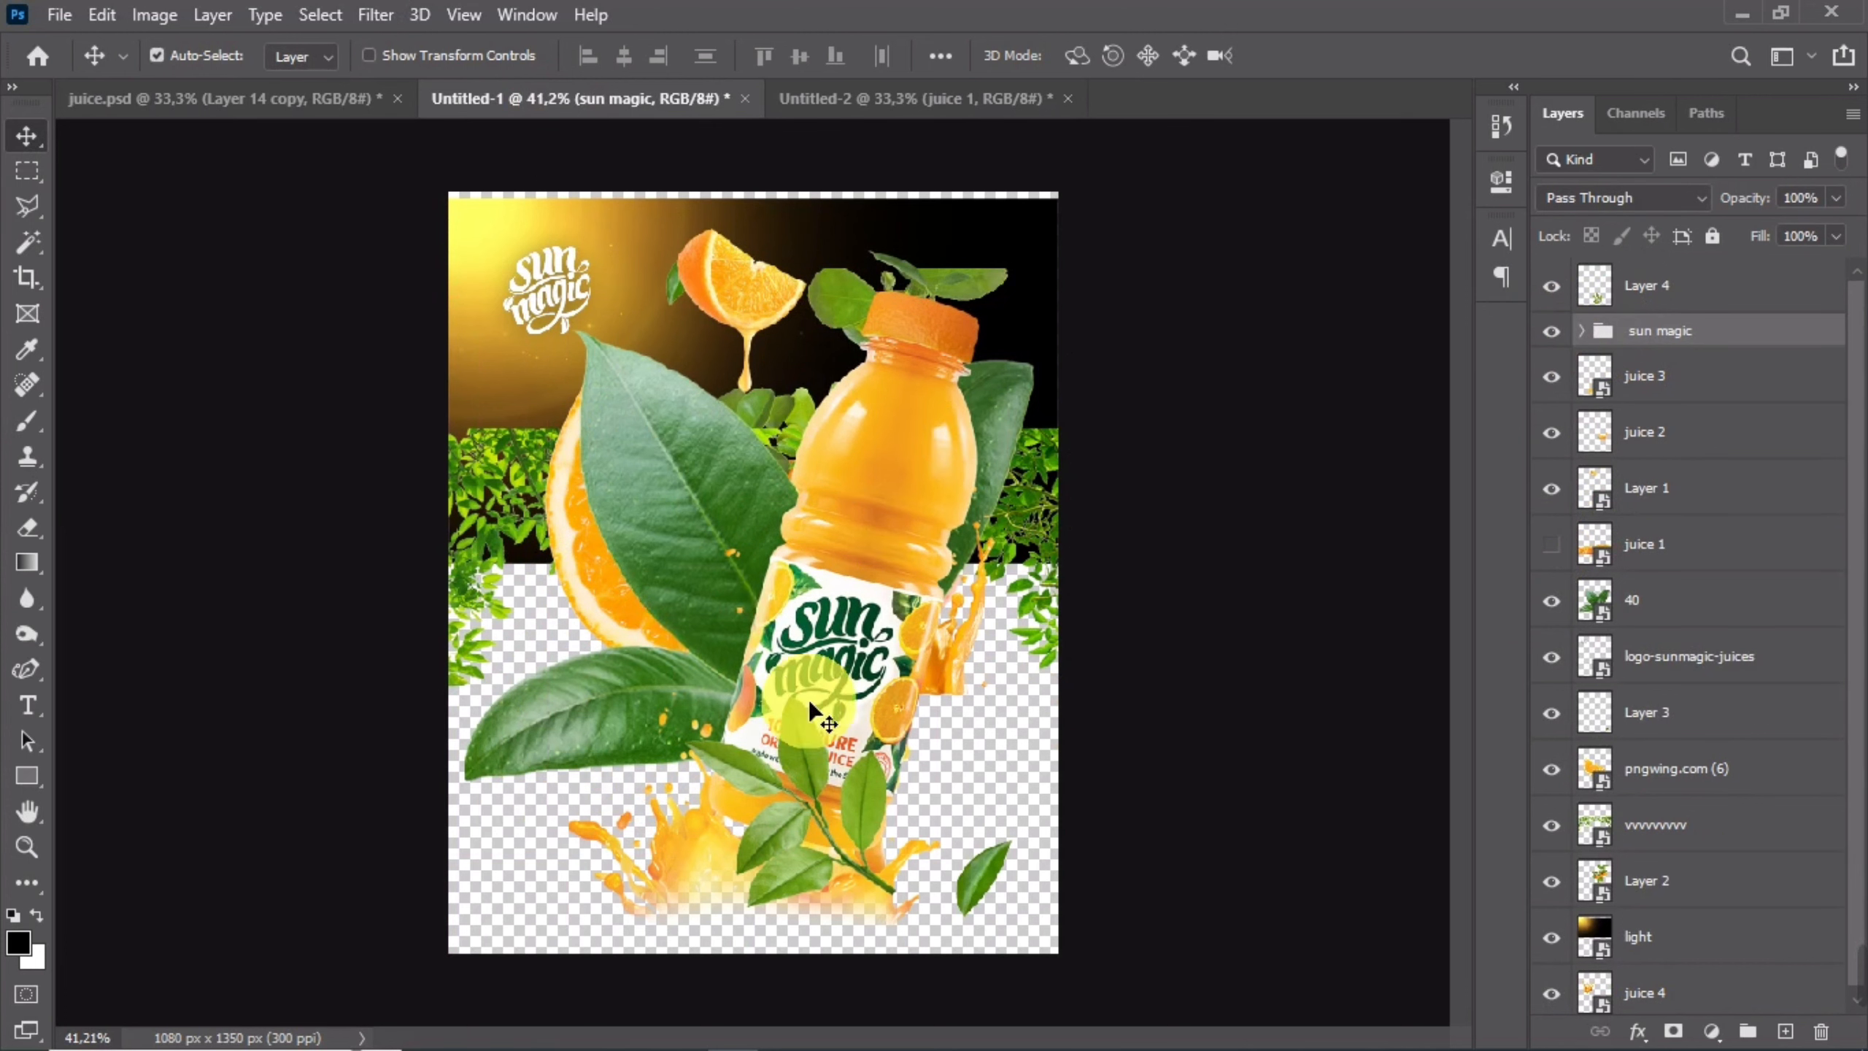
drag(809, 703, 614, 597)
- Copy the juice 3 splash from Untitled-1 into Untitled-2 and place it over the middle of the juice 1 splash
drag(690, 845, 658, 805)
click(861, 109)
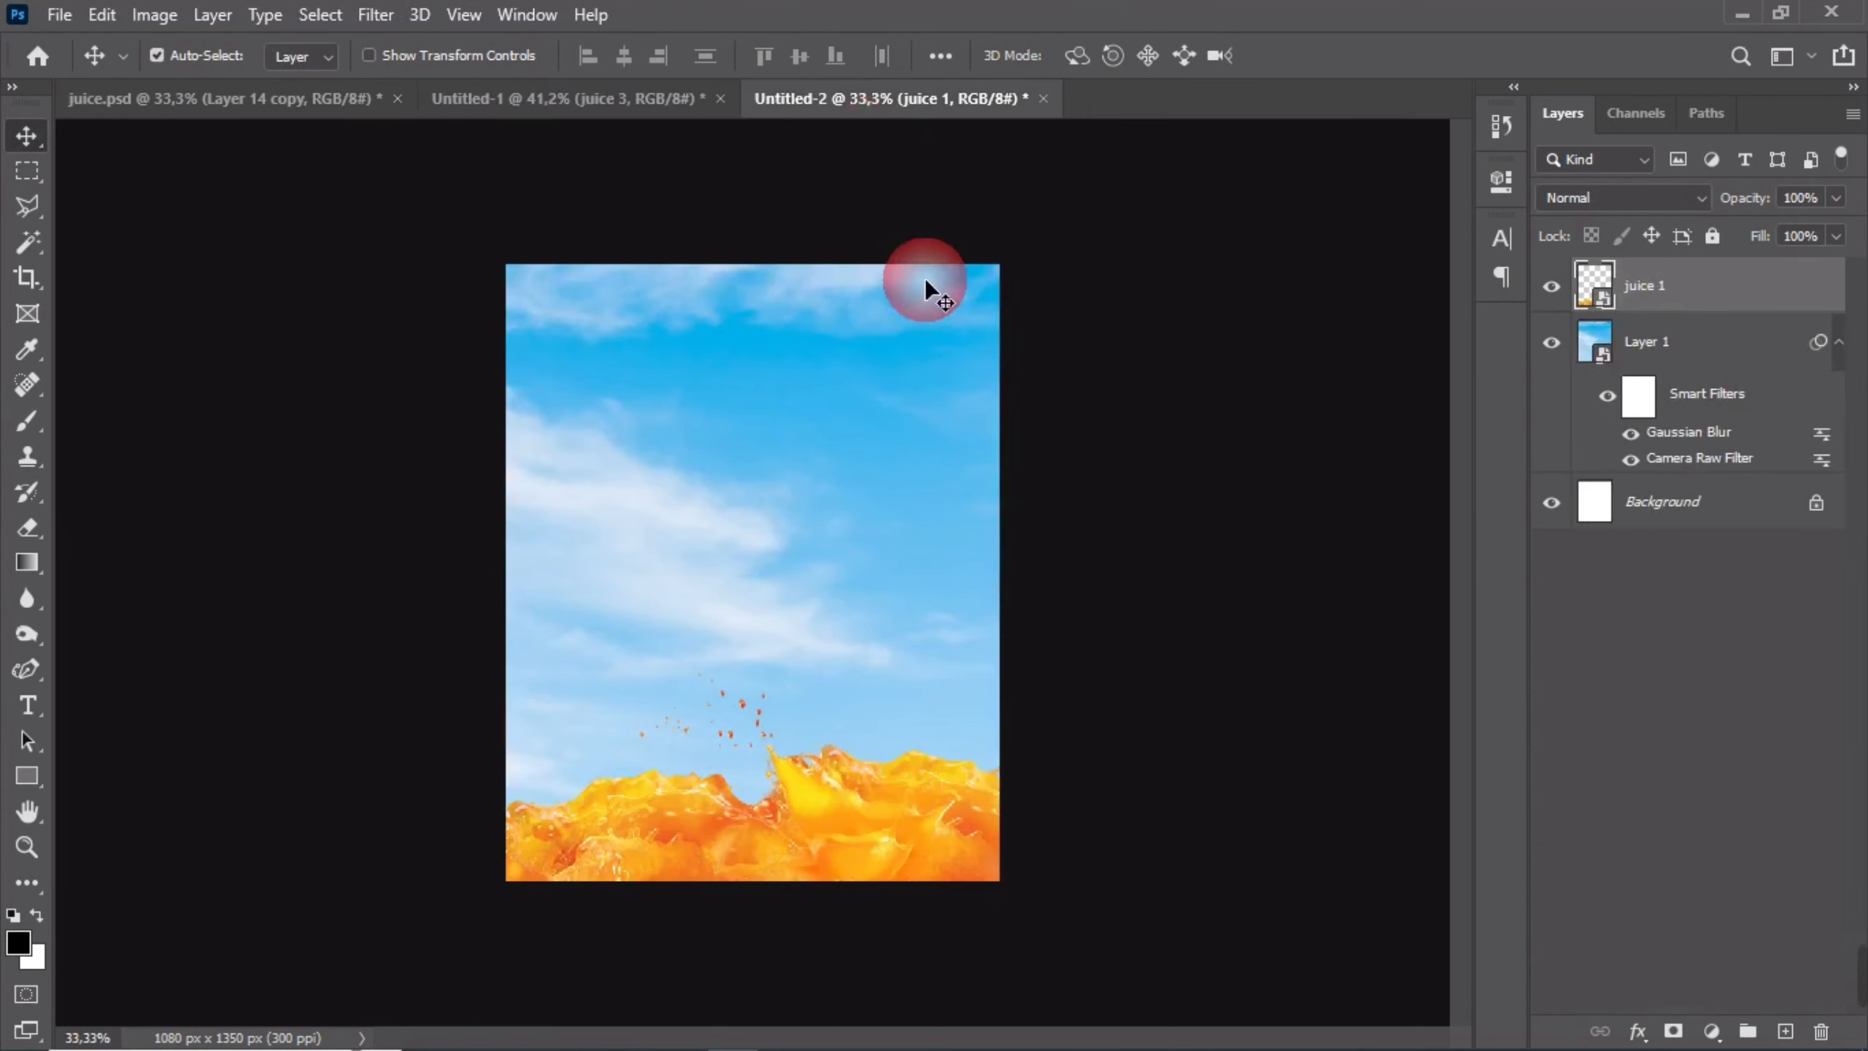
drag(922, 333, 796, 817)
scroll(796, 817, up, 7)
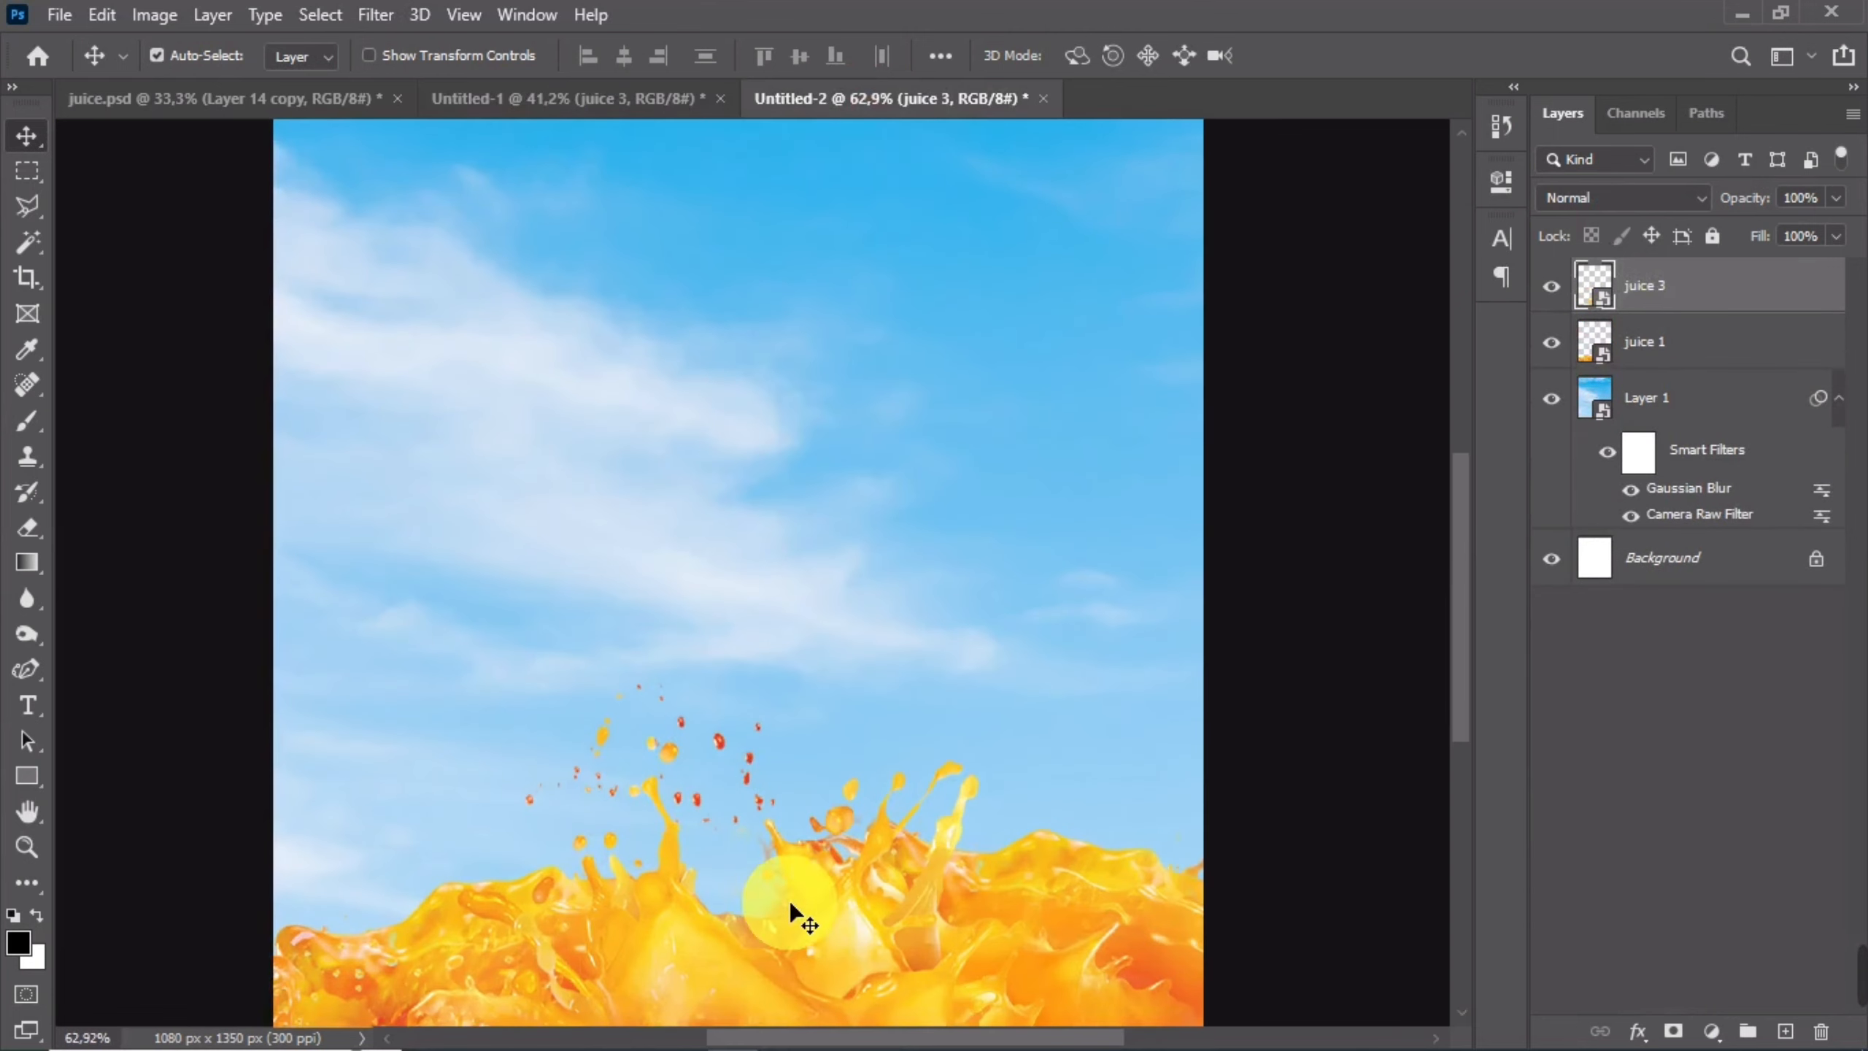
scroll(779, 893, down, 3)
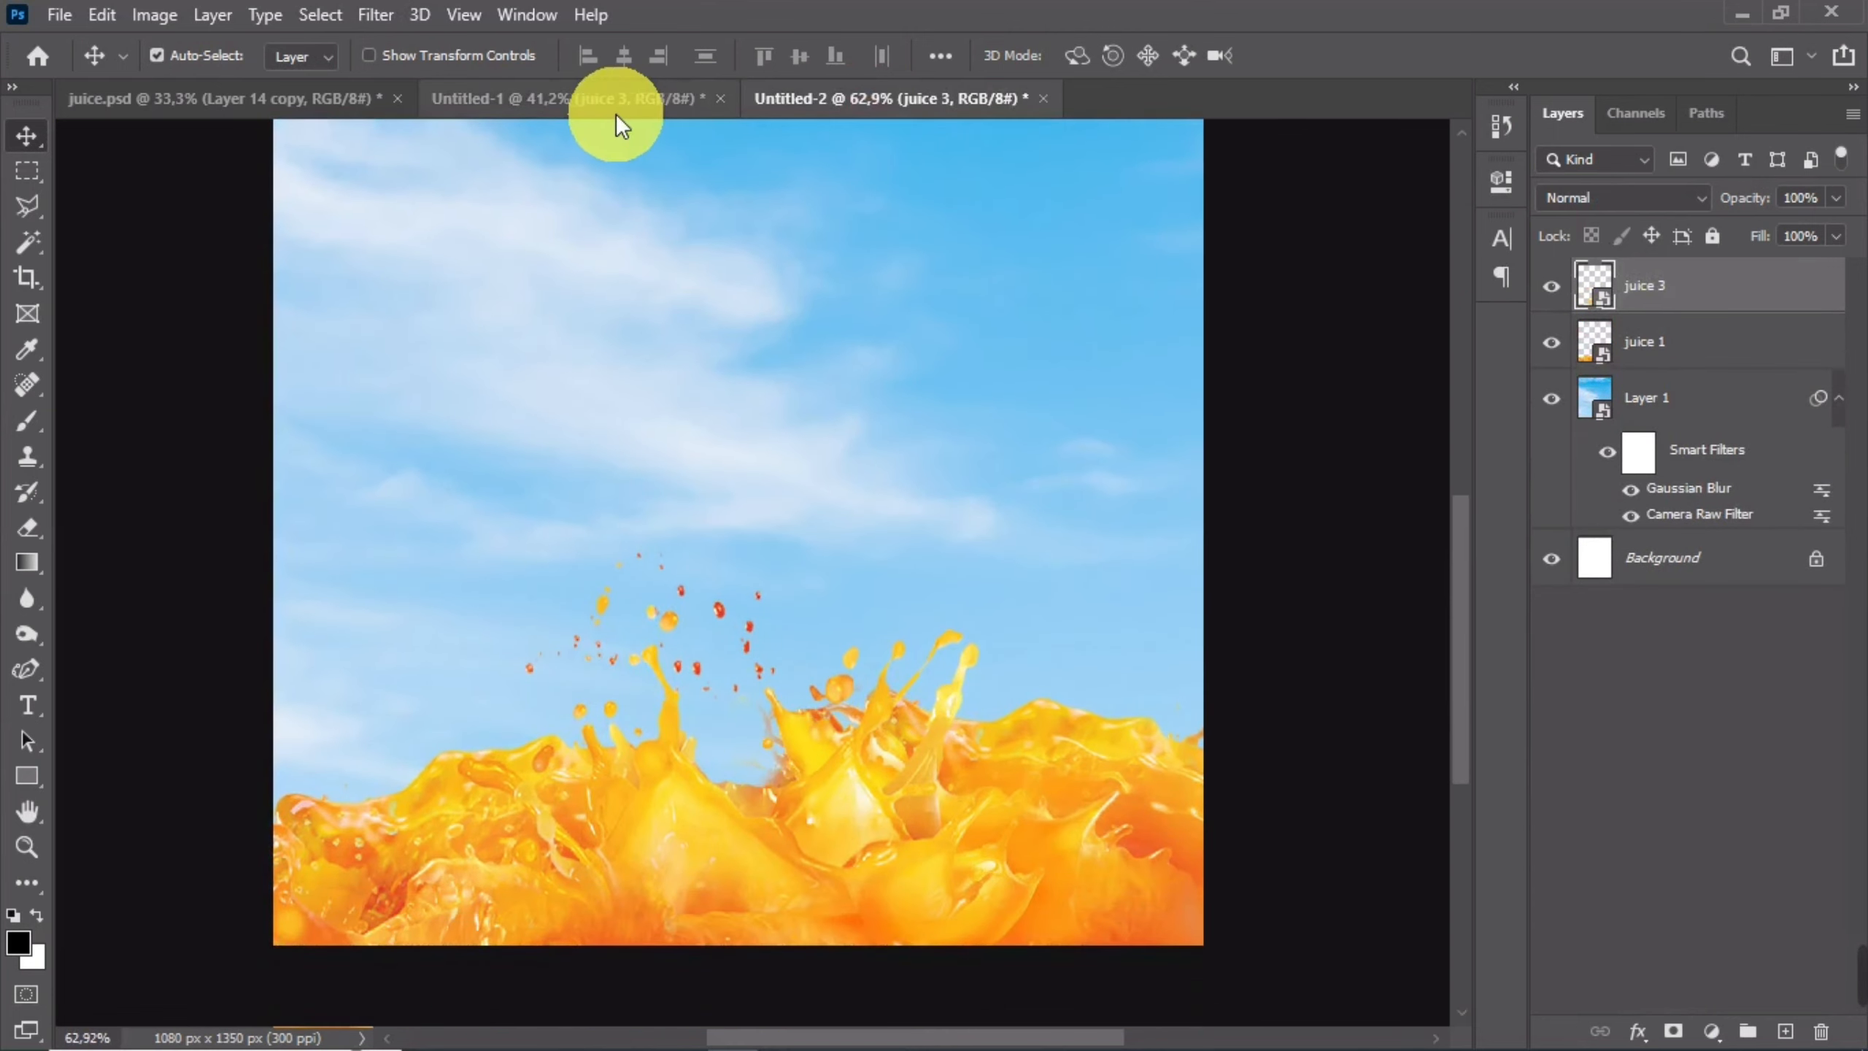
- Copy the sun magic bottle group from Untitled-1 into Untitled-2 and stand it in the middle of the juice splash
click(625, 103)
click(1684, 333)
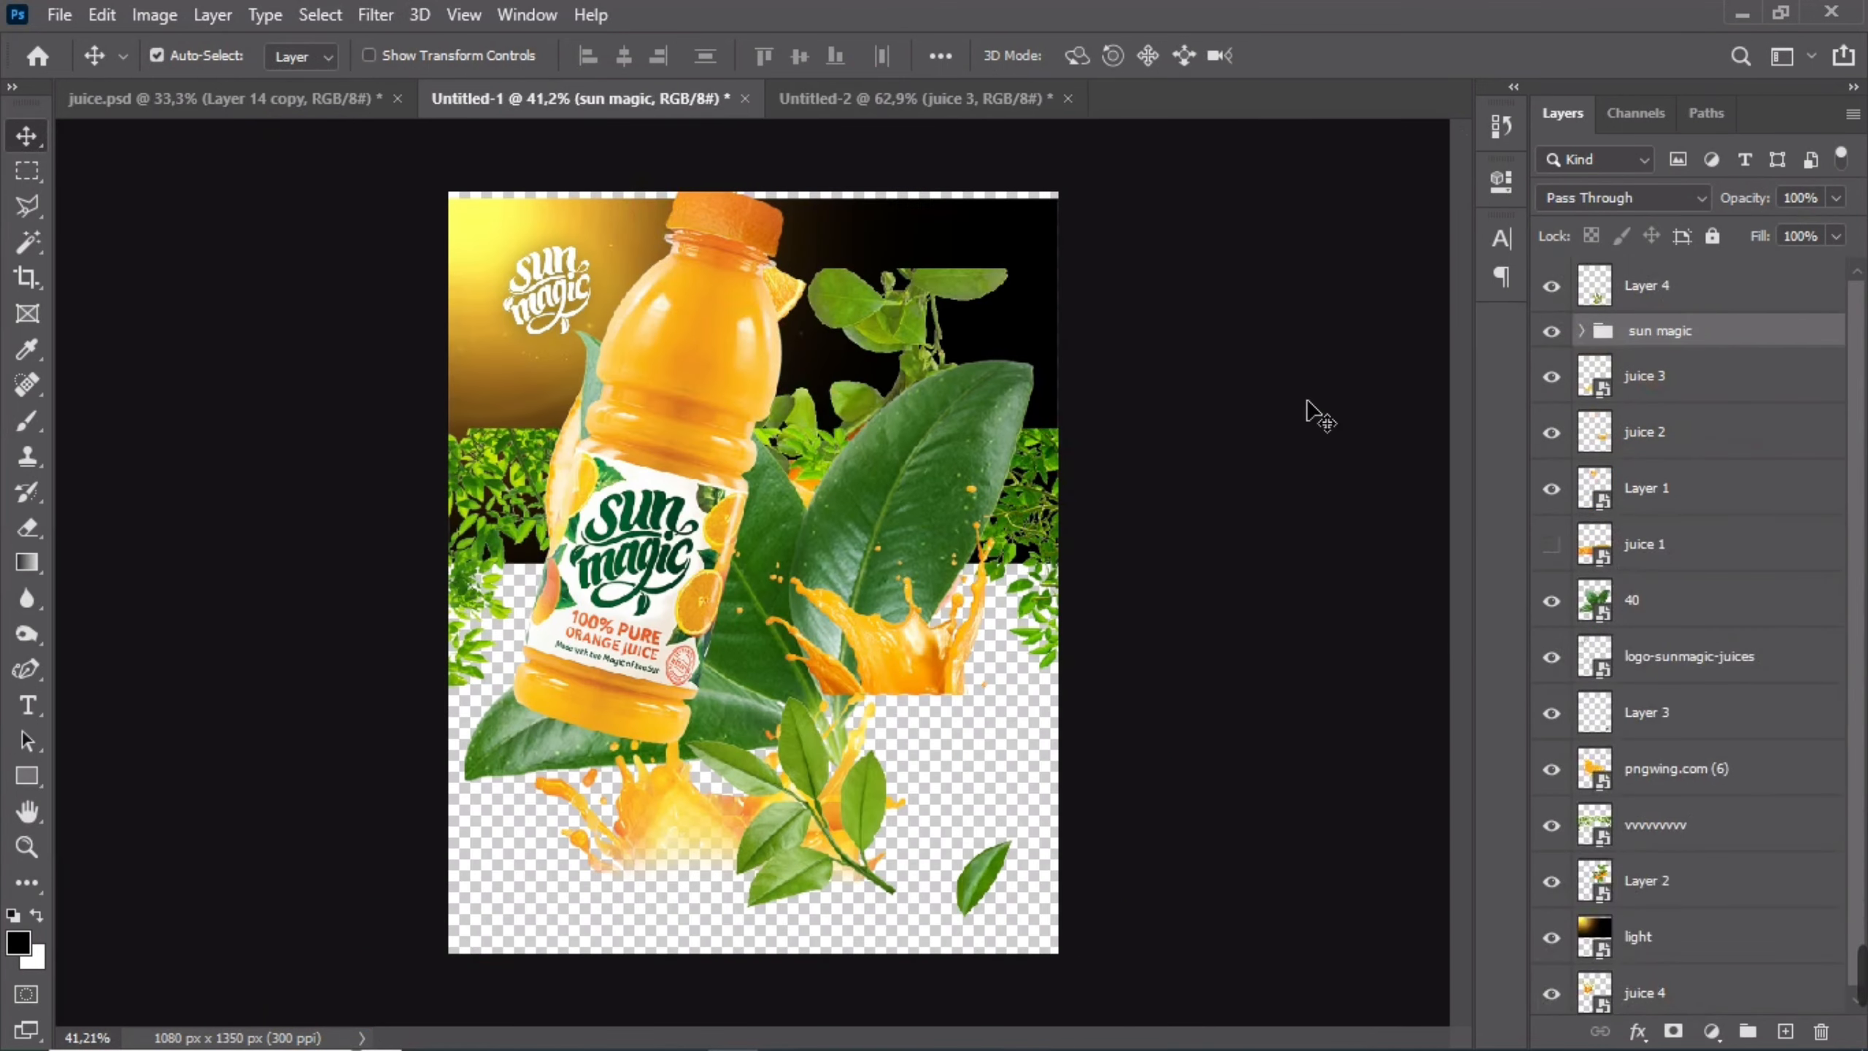
drag(984, 229, 894, 515)
scroll(893, 516, down, 3)
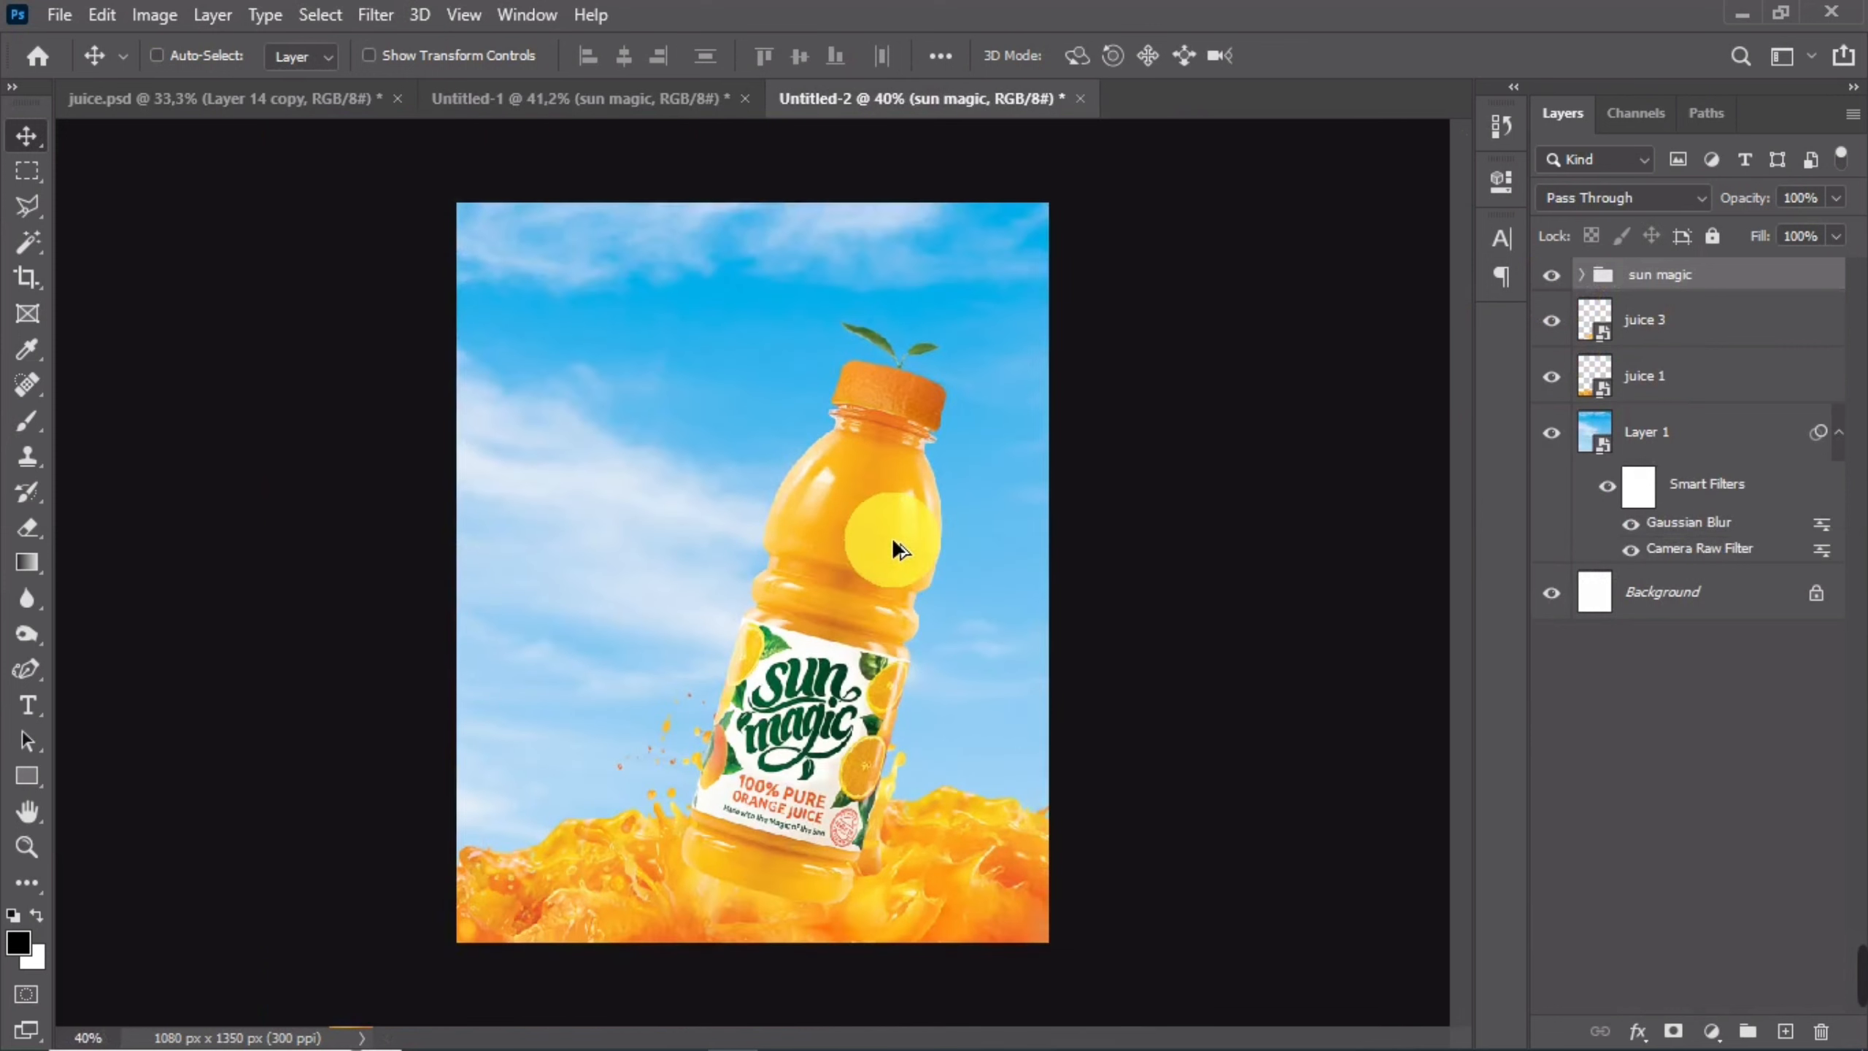
drag(885, 578, 856, 544)
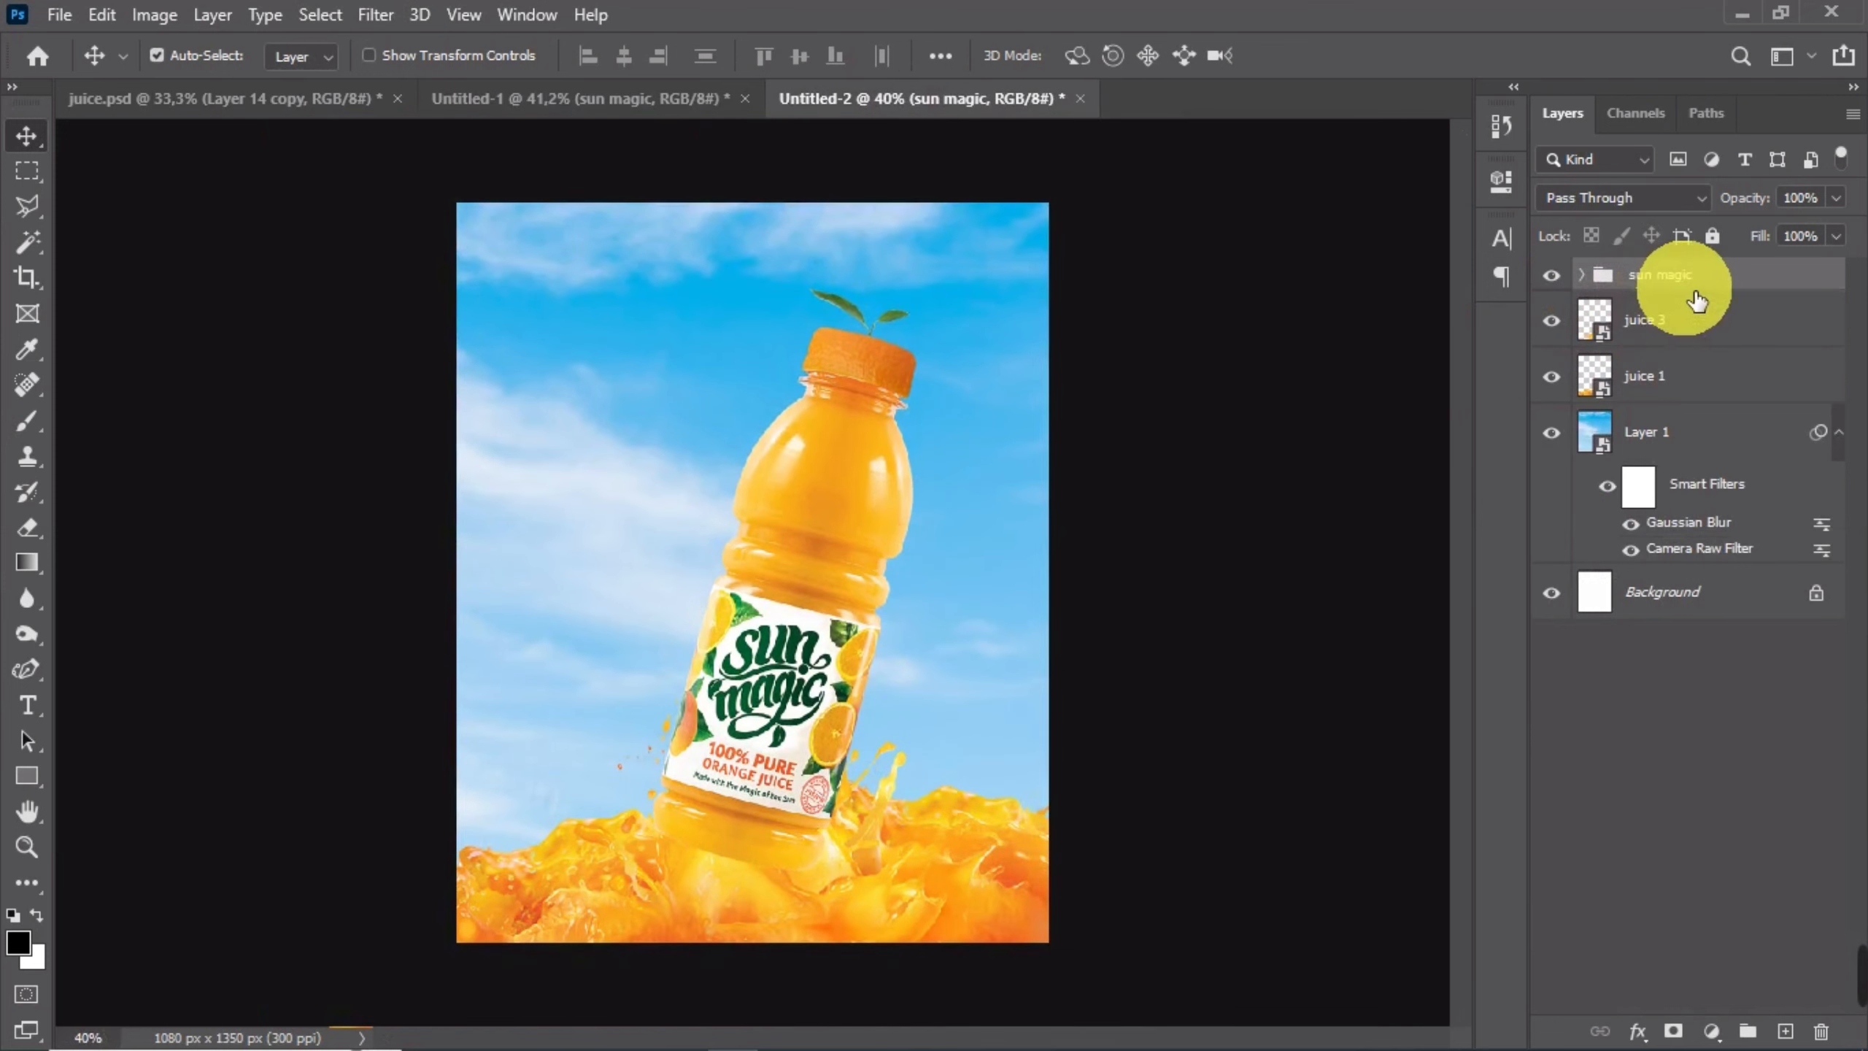
- Place the sun magic group below juice 3 in the layer order and nudge the juice 3 splash around the bottle's base
drag(1680, 283, 1699, 361)
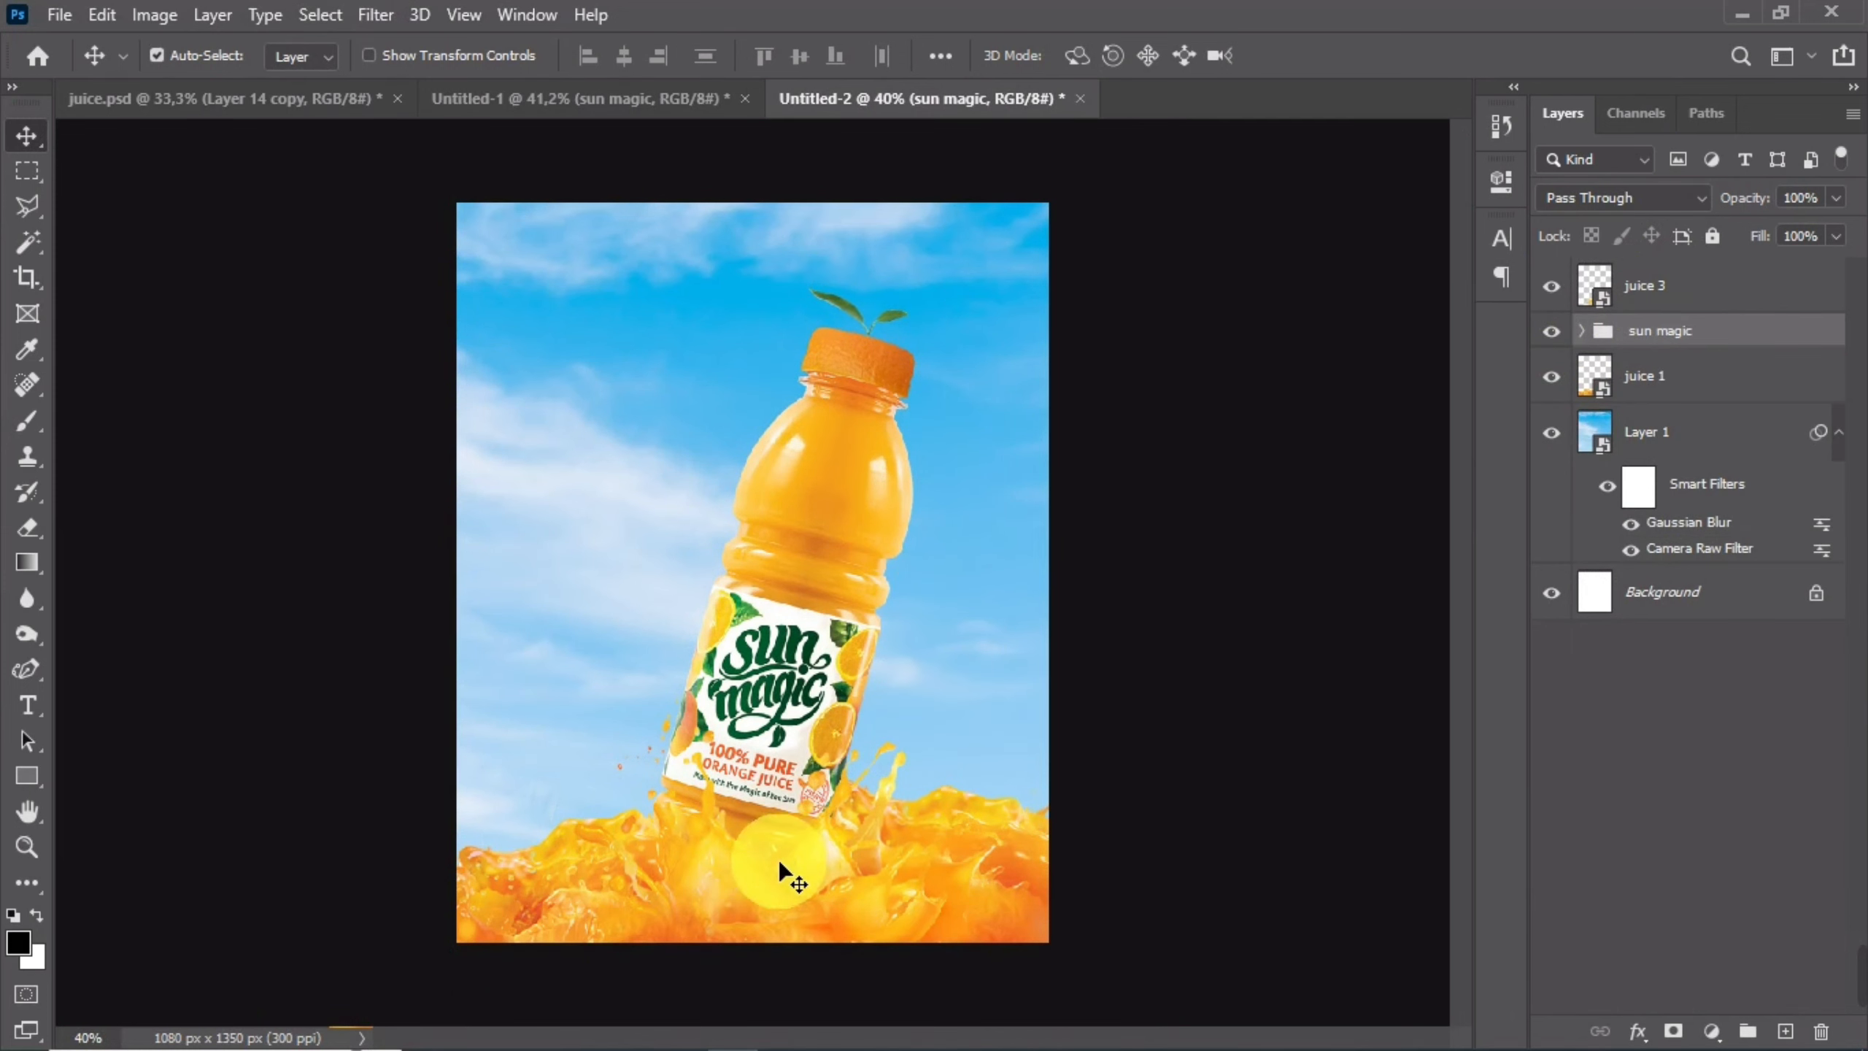
drag(755, 885, 736, 841)
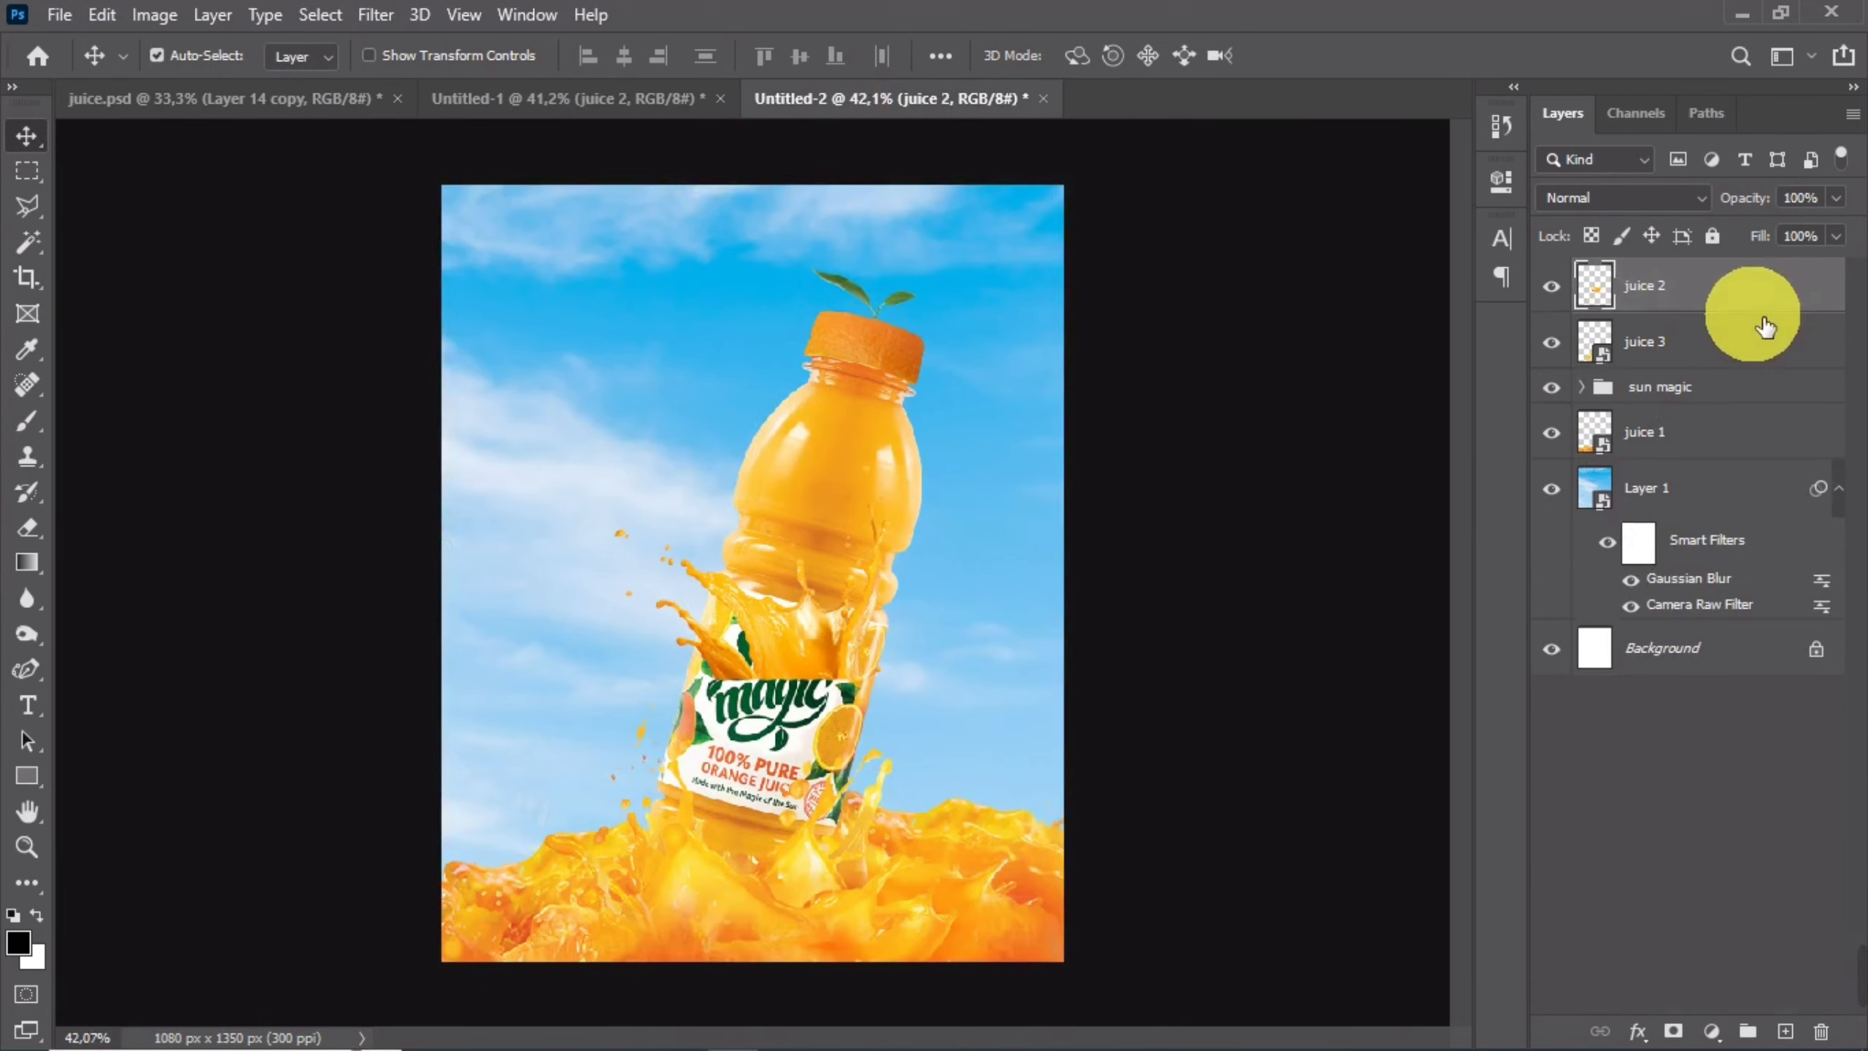
- Move juice 2 below juice 1 in the layer order, scale it to 117.79%, rotate it 20.39° and position it behind the bottle's label
drag(1753, 309, 1718, 463)
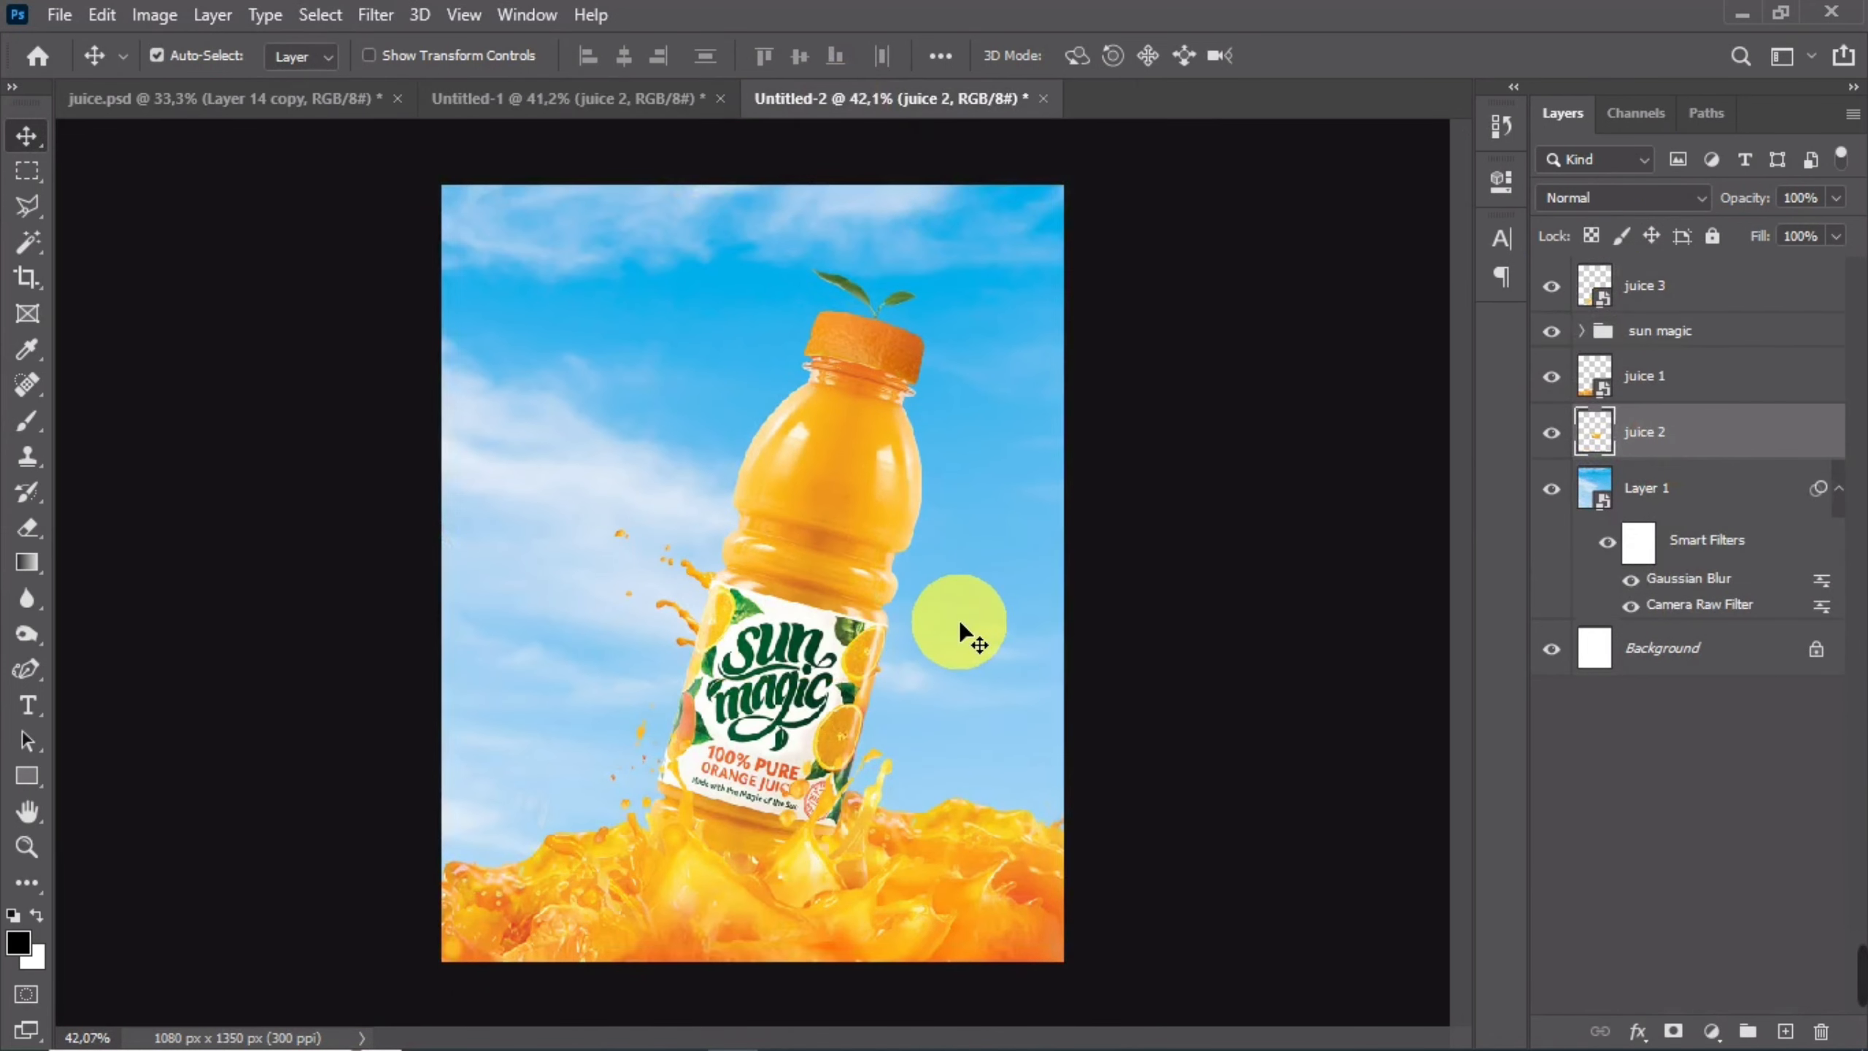
key(ctrl+t)
drag(739, 681, 794, 735)
drag(807, 631, 826, 715)
drag(998, 596, 1040, 698)
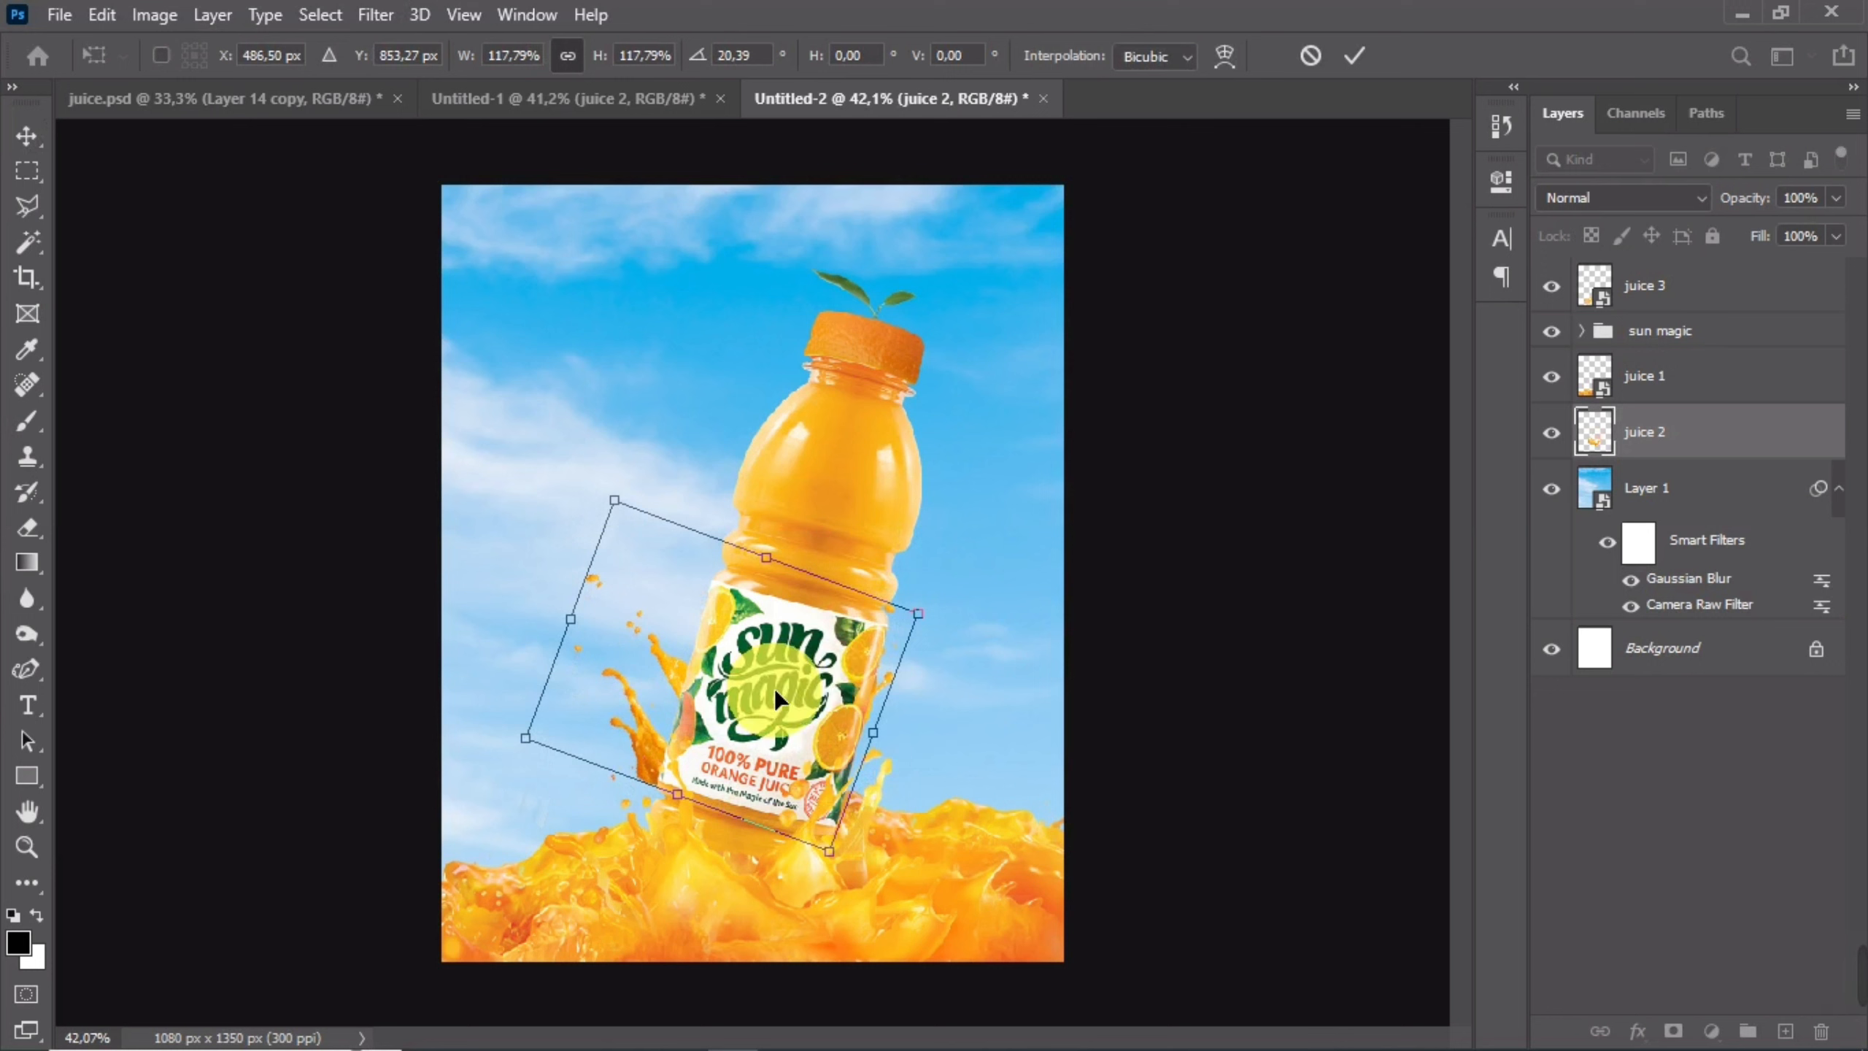
drag(776, 694, 806, 681)
- Flip the juice 2 splash horizontally, reposition it behind the lower part of the bottle and apply the transform
right_click(807, 623)
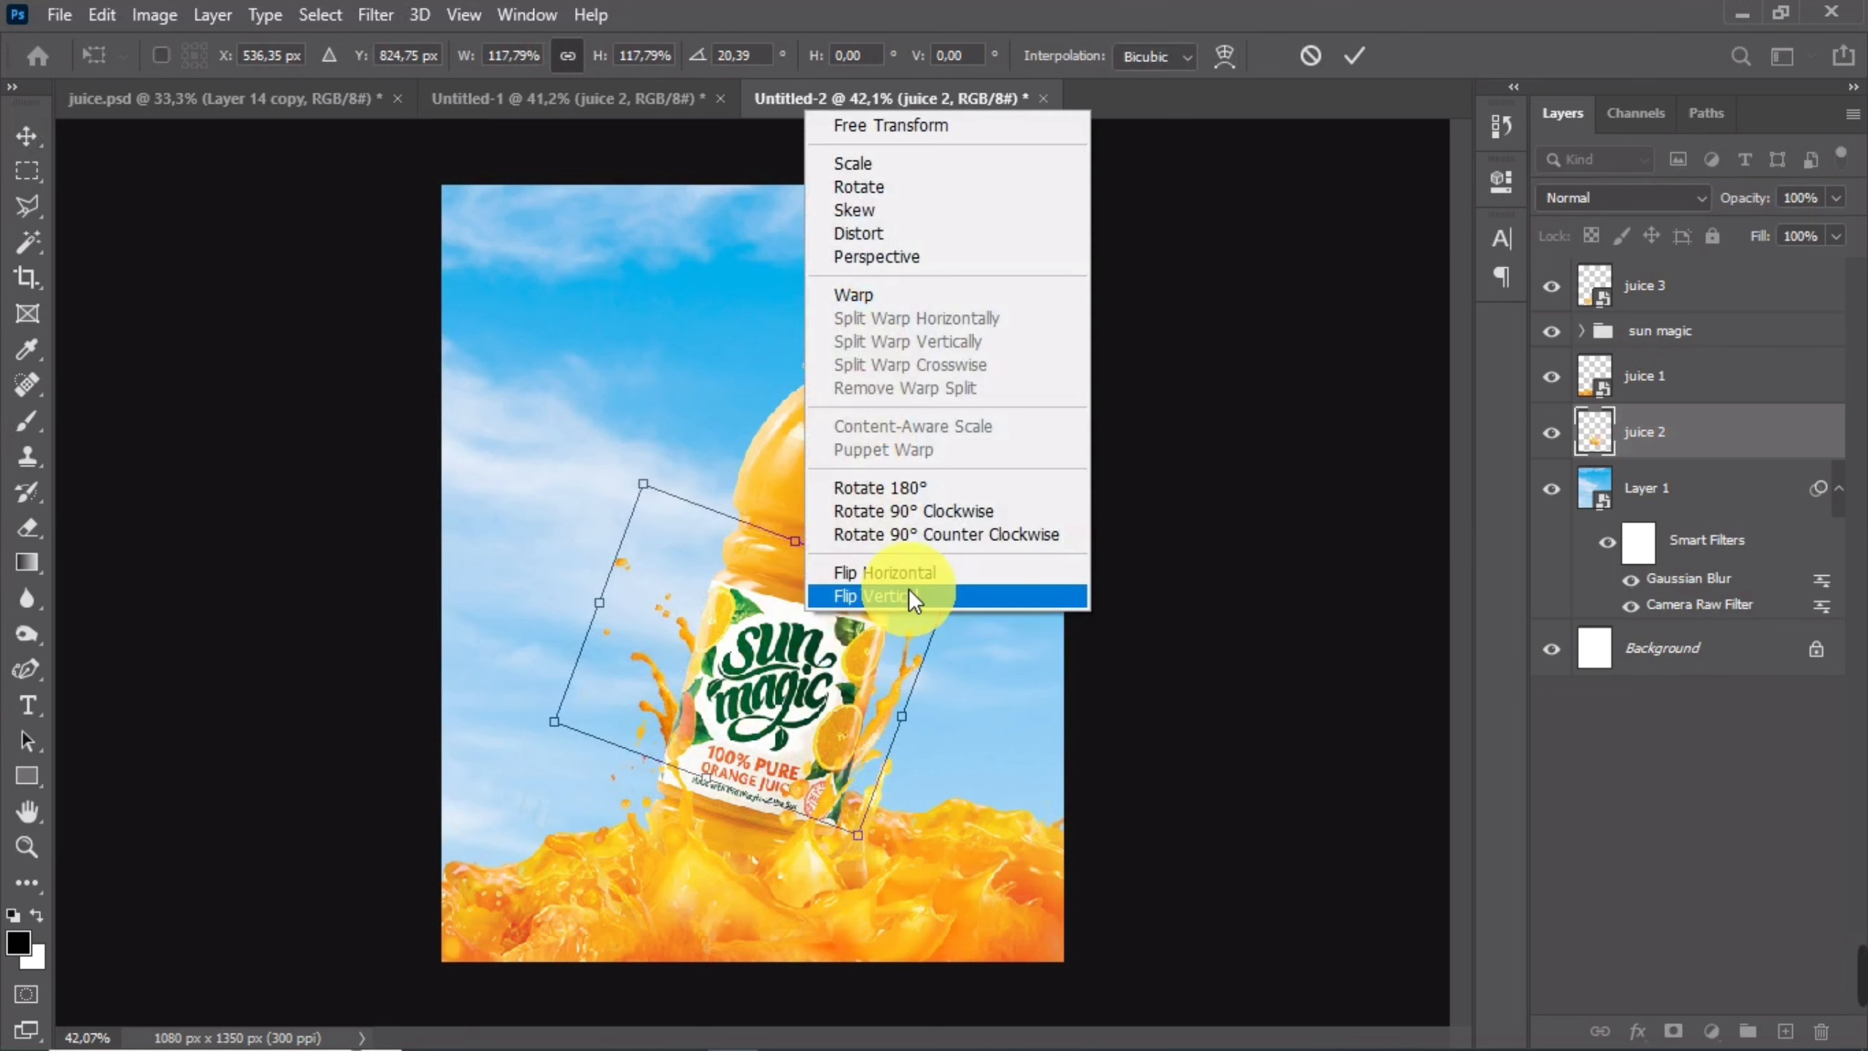
click(908, 594)
mouse_move(886, 650)
mouse_down()
mouse_move(1019, 643)
mouse_move(869, 667)
mouse_up()
click(872, 666)
key(Return)
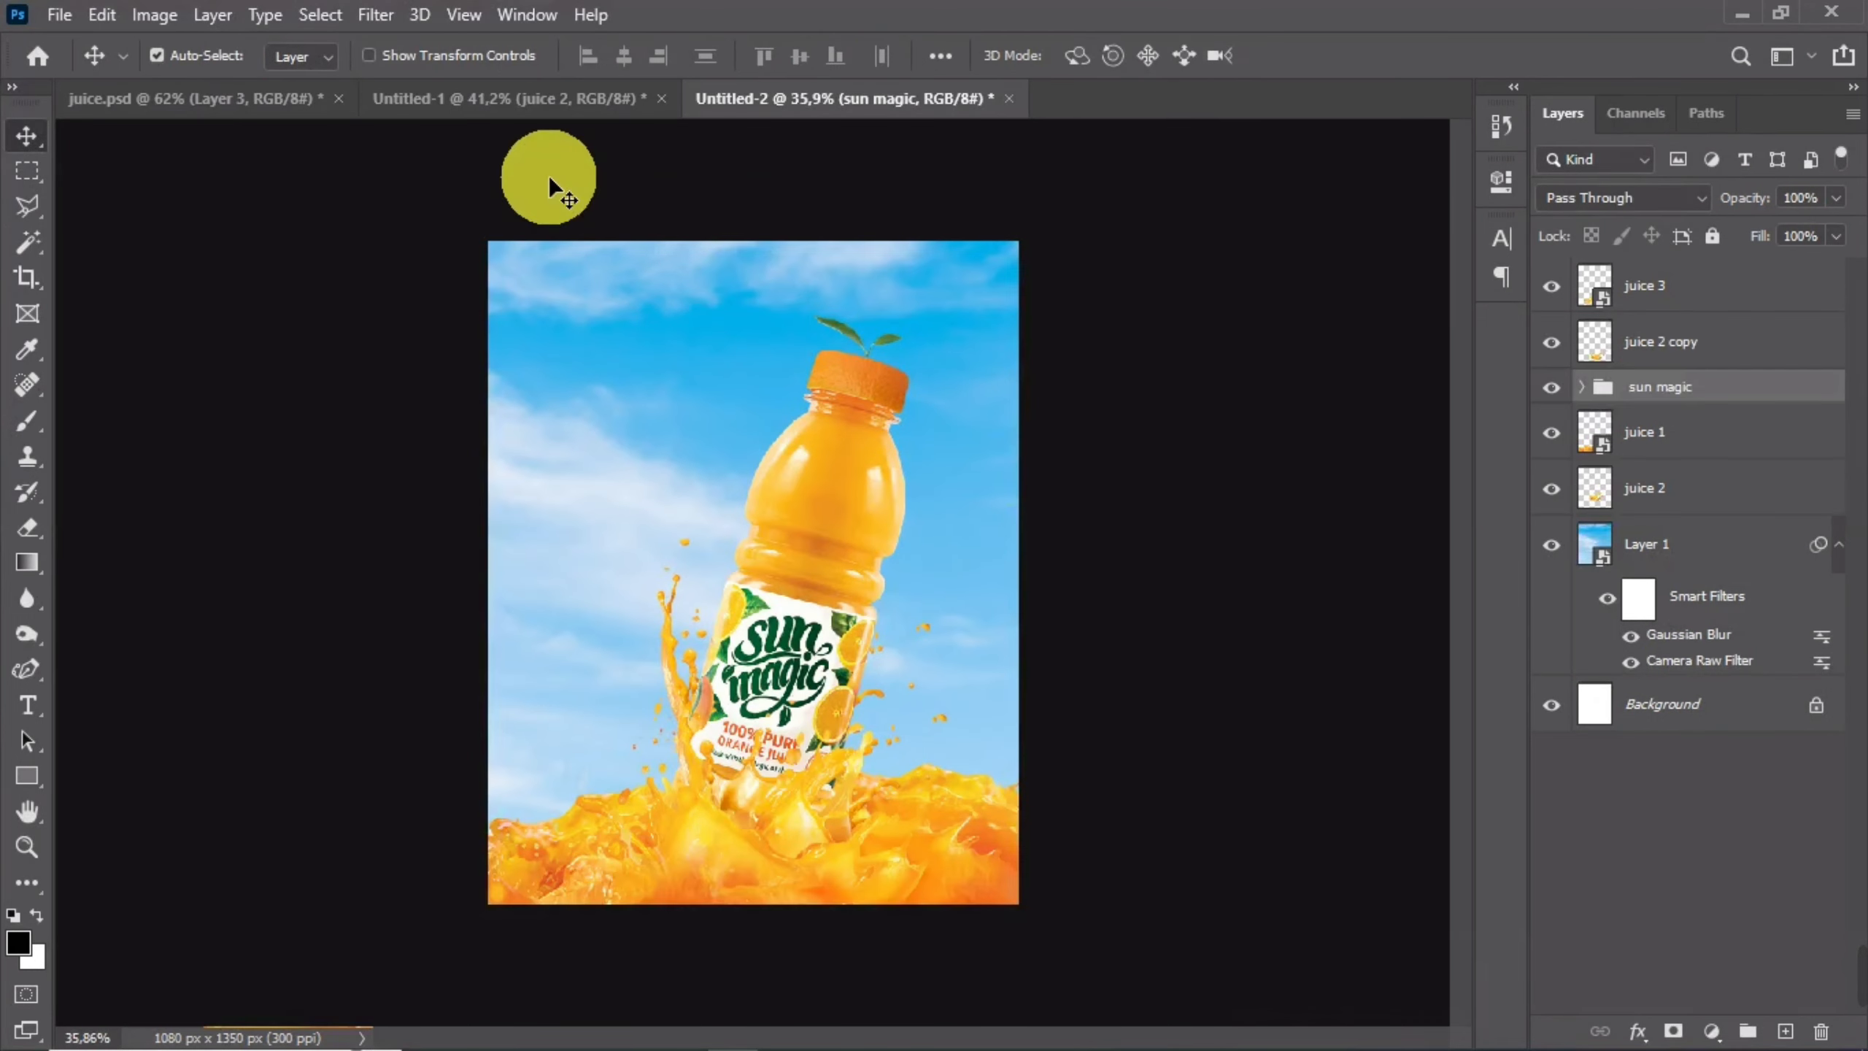
- In Untitled-1, hide the juice 2 layer and move the large leaves of layer 40 down away from the orange slice
click(496, 98)
click(1724, 462)
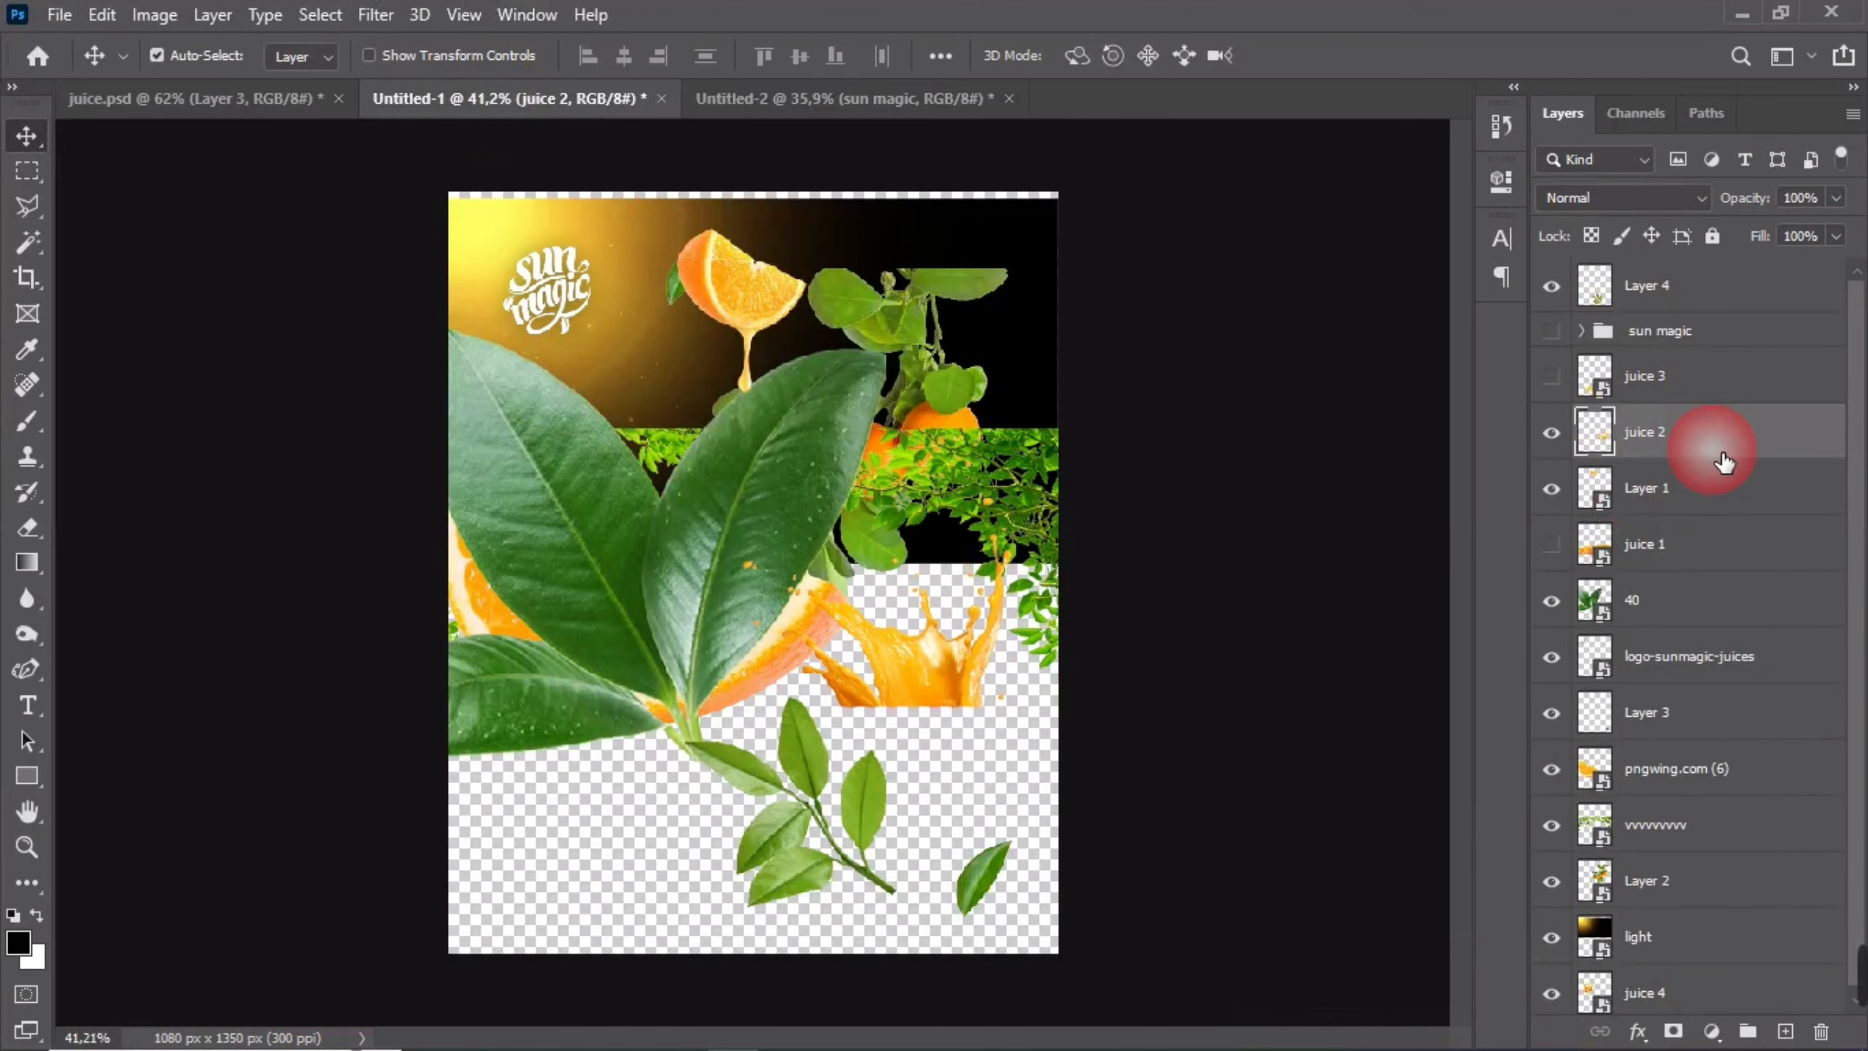
click(1551, 432)
drag(666, 609, 807, 698)
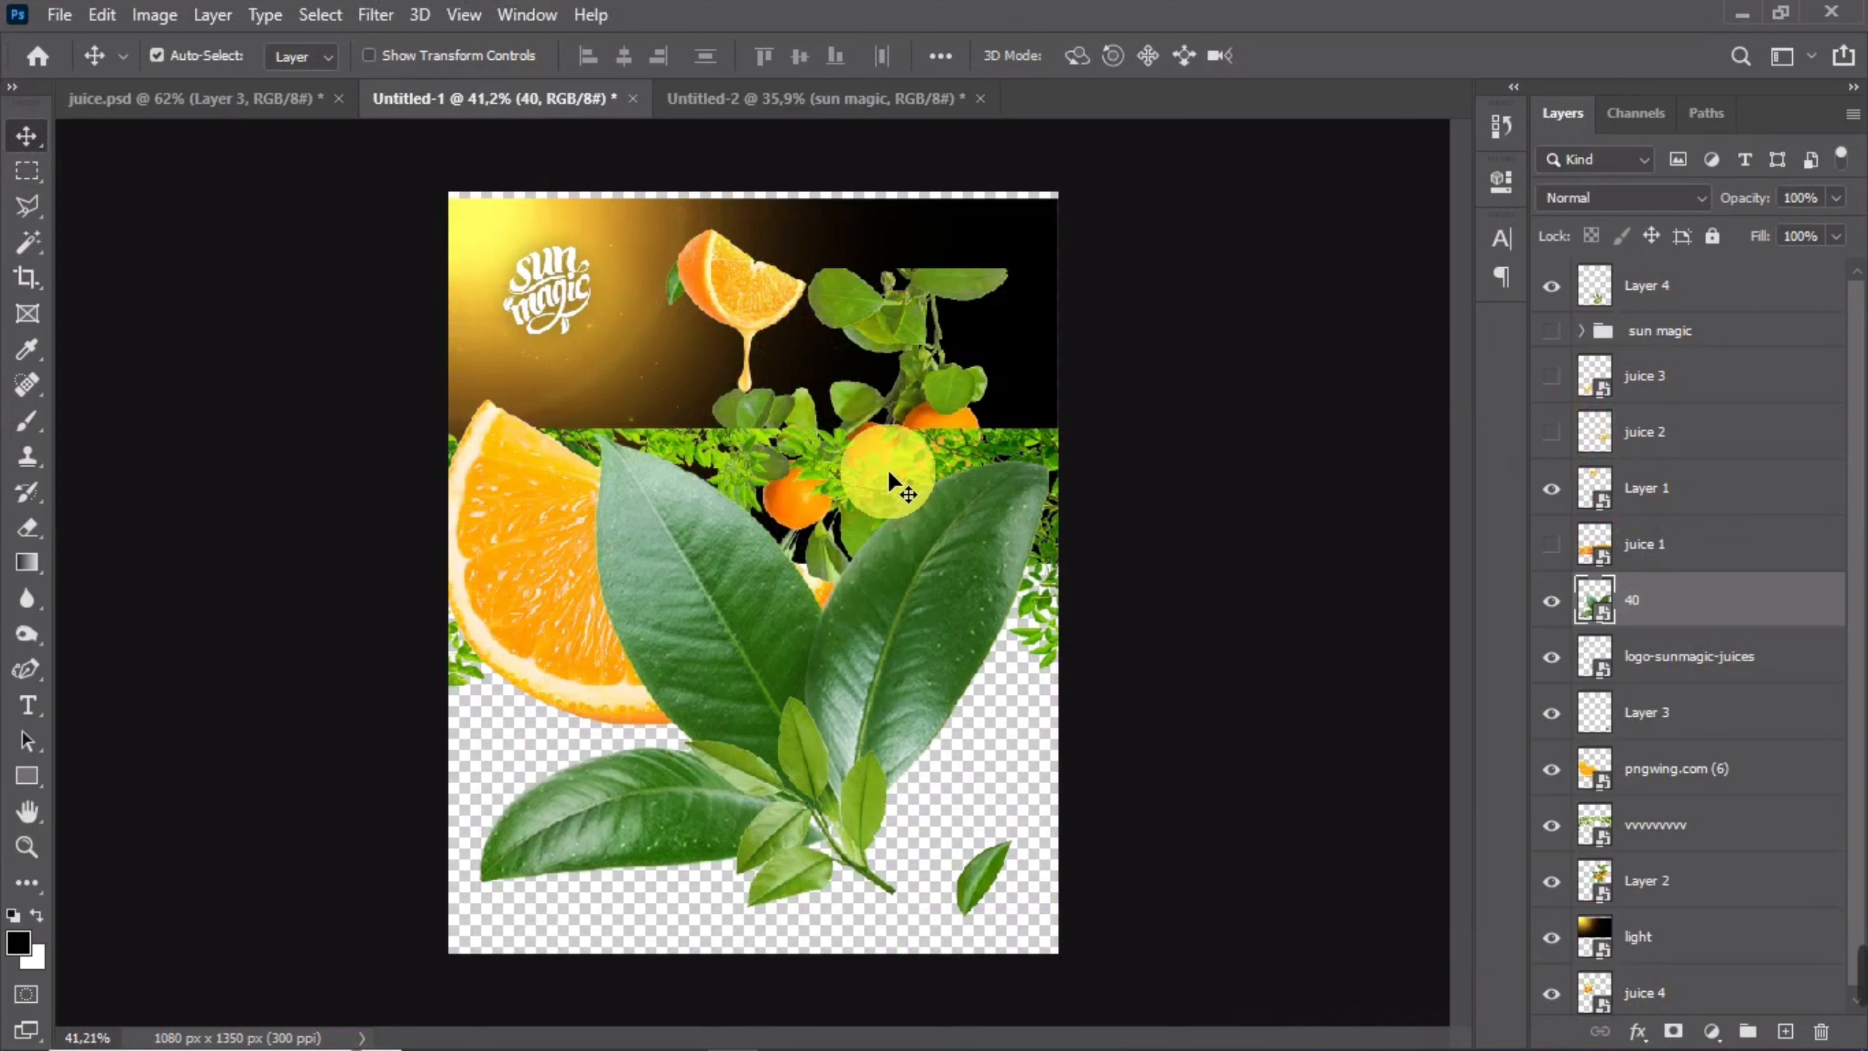
- Bring the vvvvvvvvv foliage layer from Untitled-1 into Untitled-2, move it to the top edge and transform it to frame the upper corners
drag(886, 469, 861, 401)
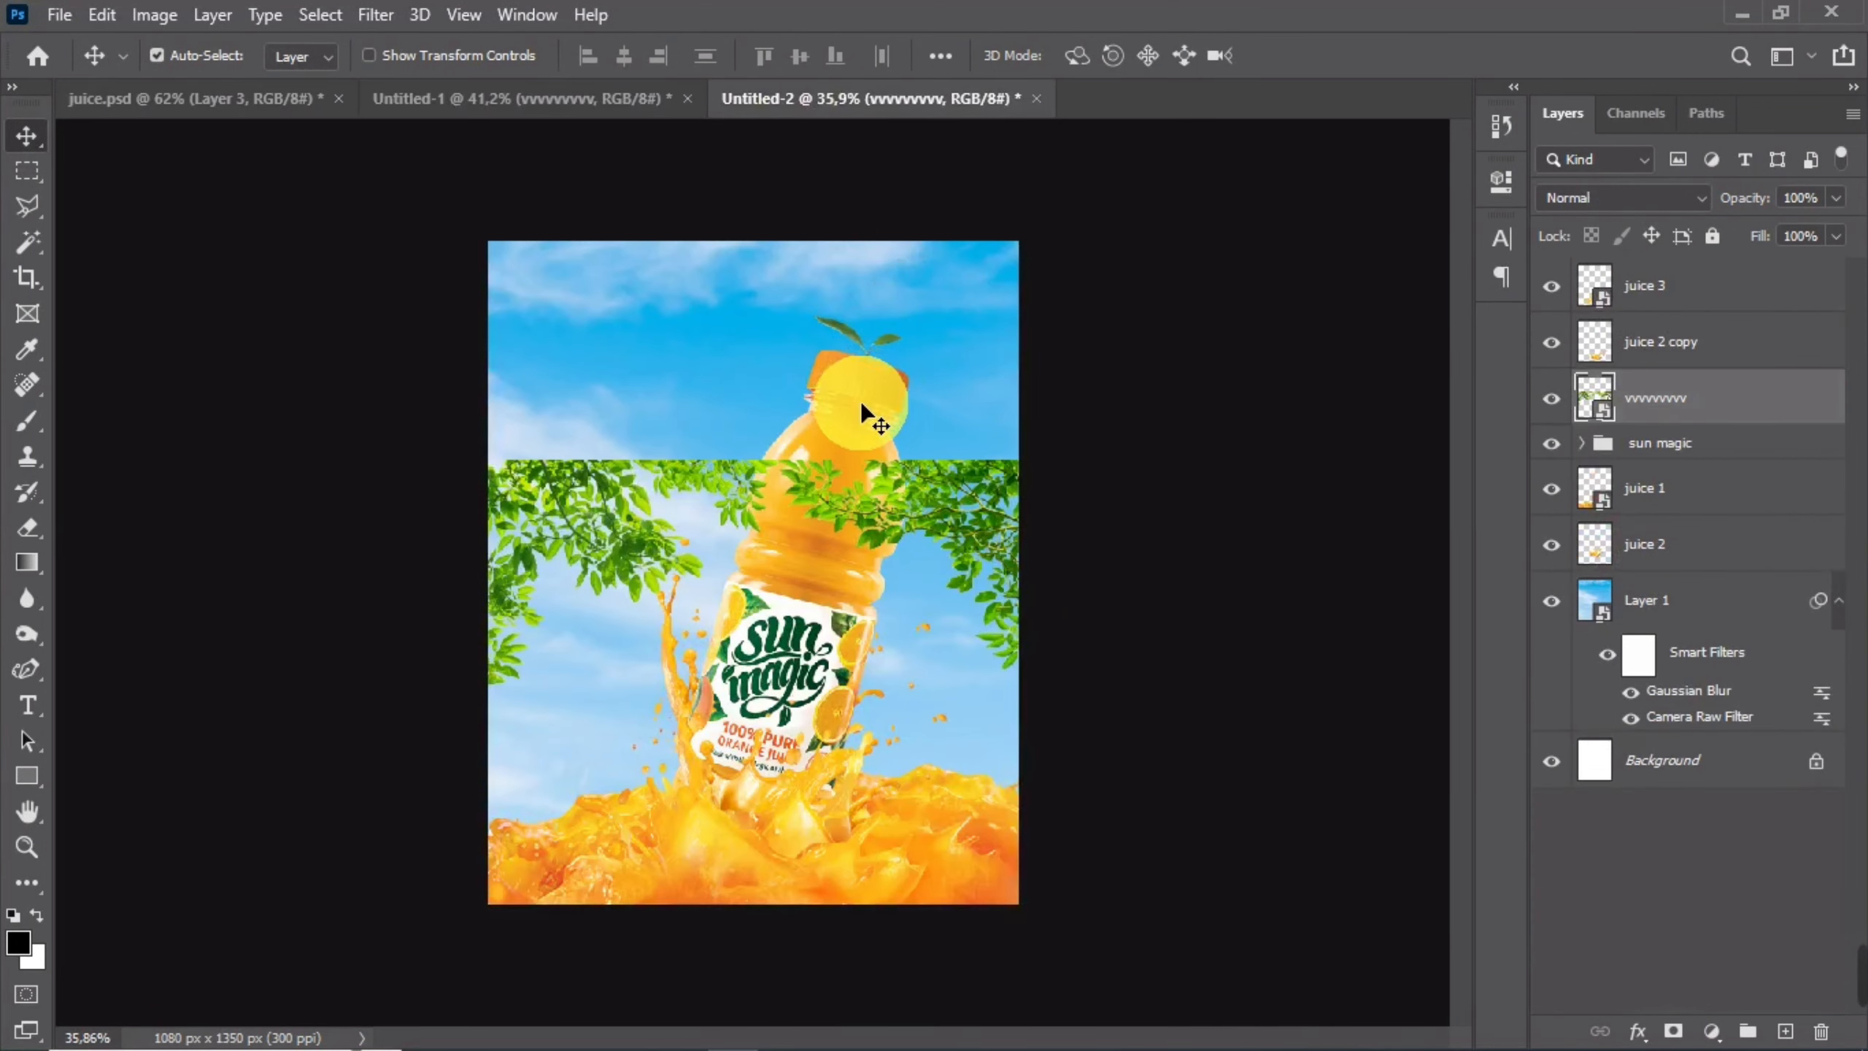
drag(847, 492, 843, 254)
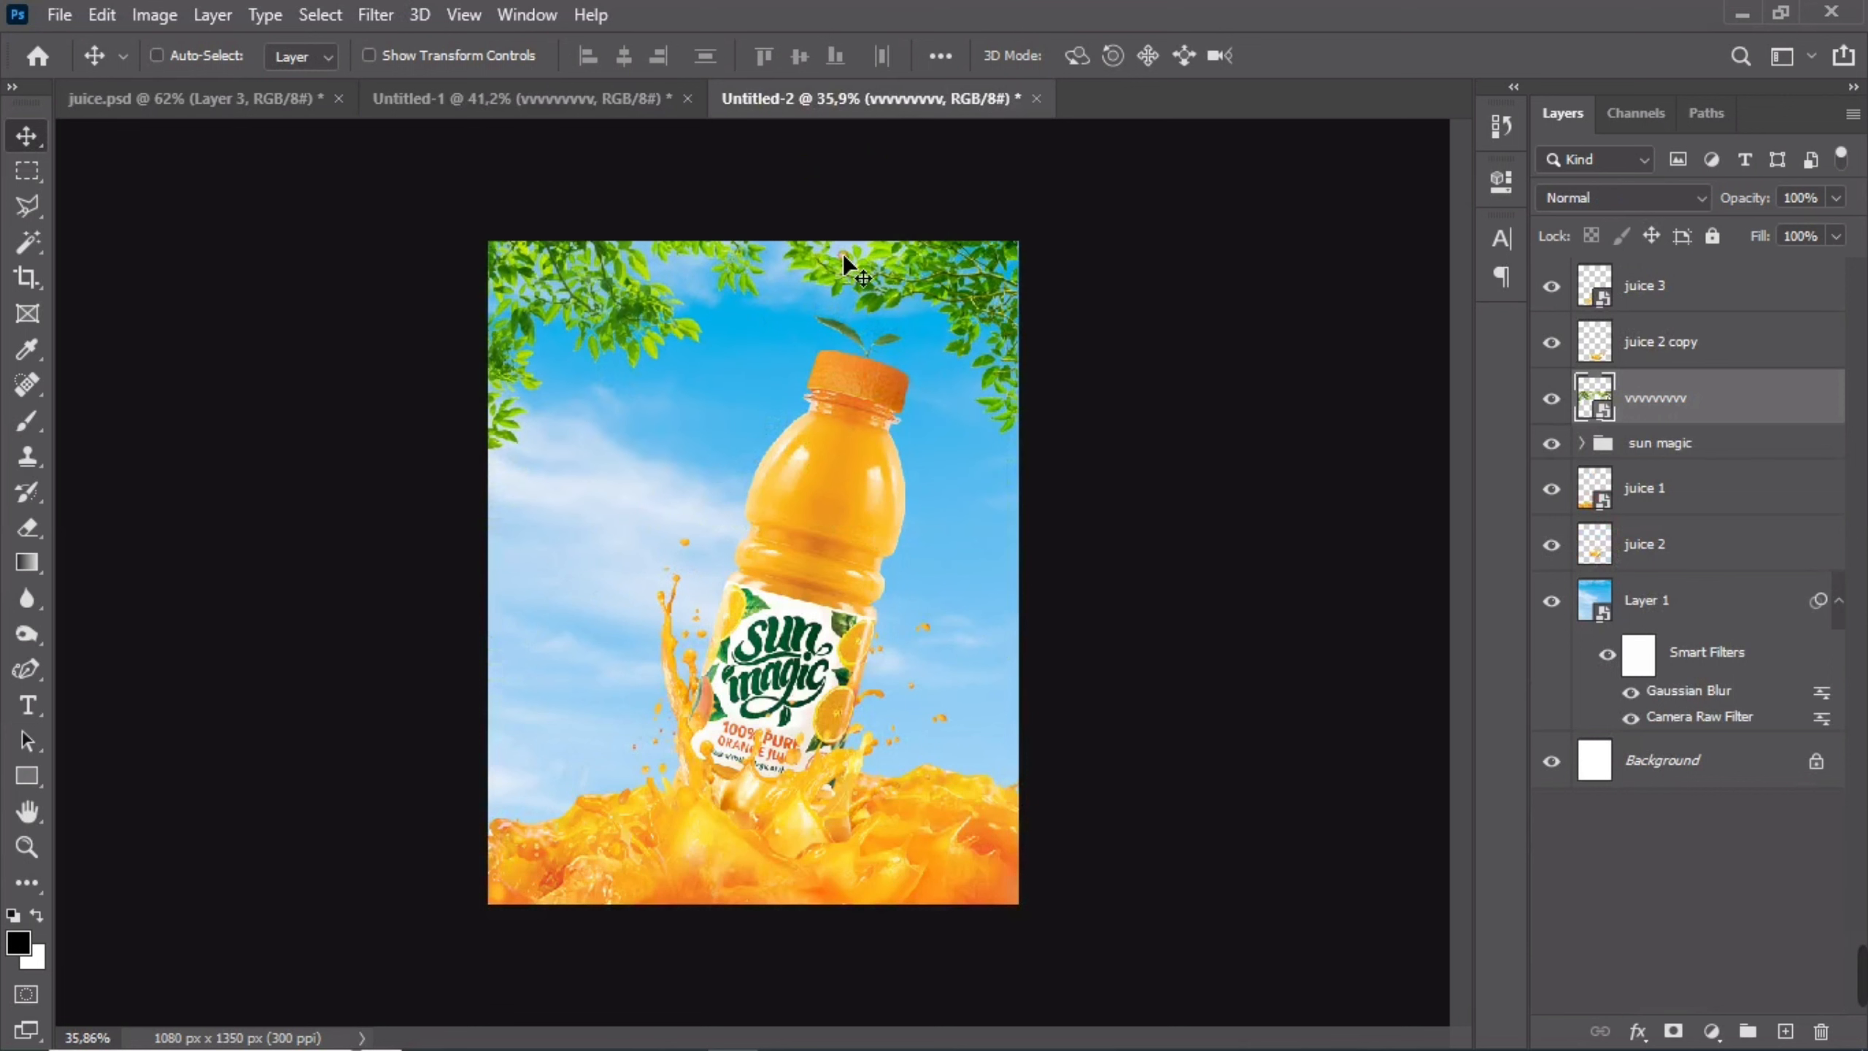
key(ctrl+t)
drag(750, 214, 813, 258)
key(Return)
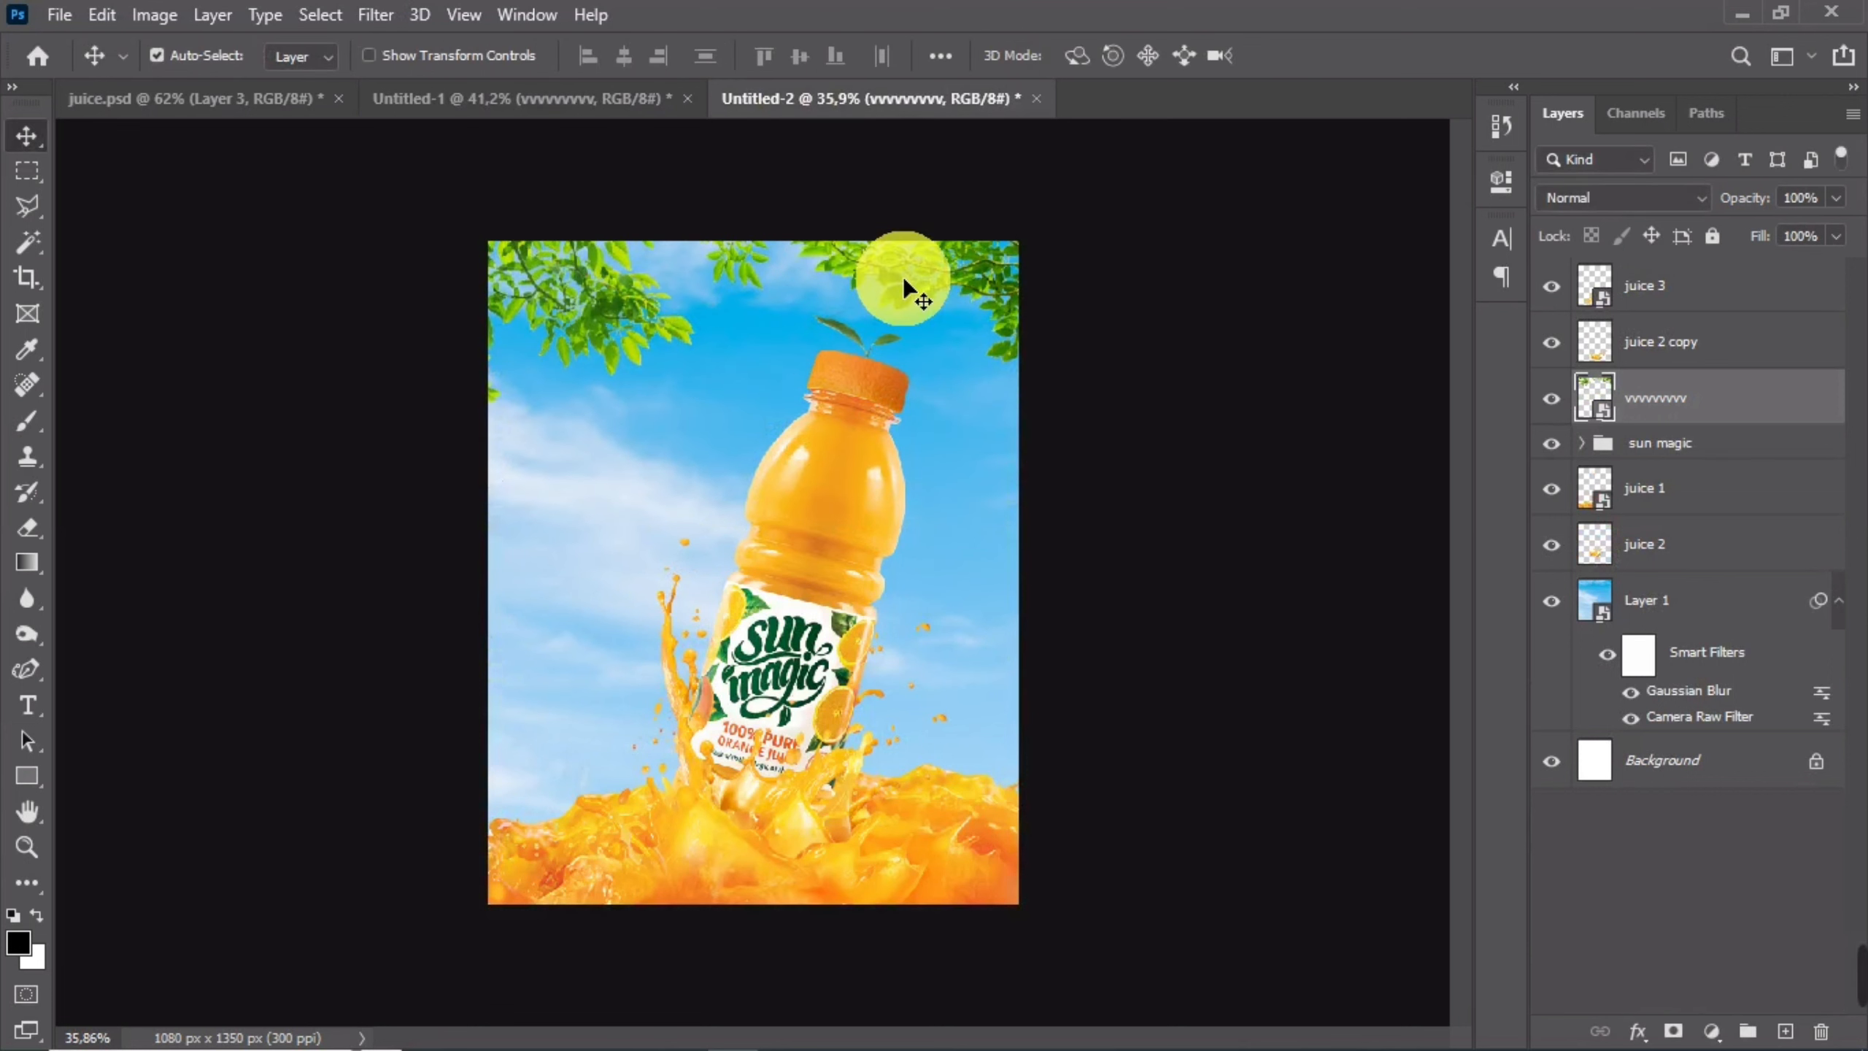
drag(632, 320, 650, 318)
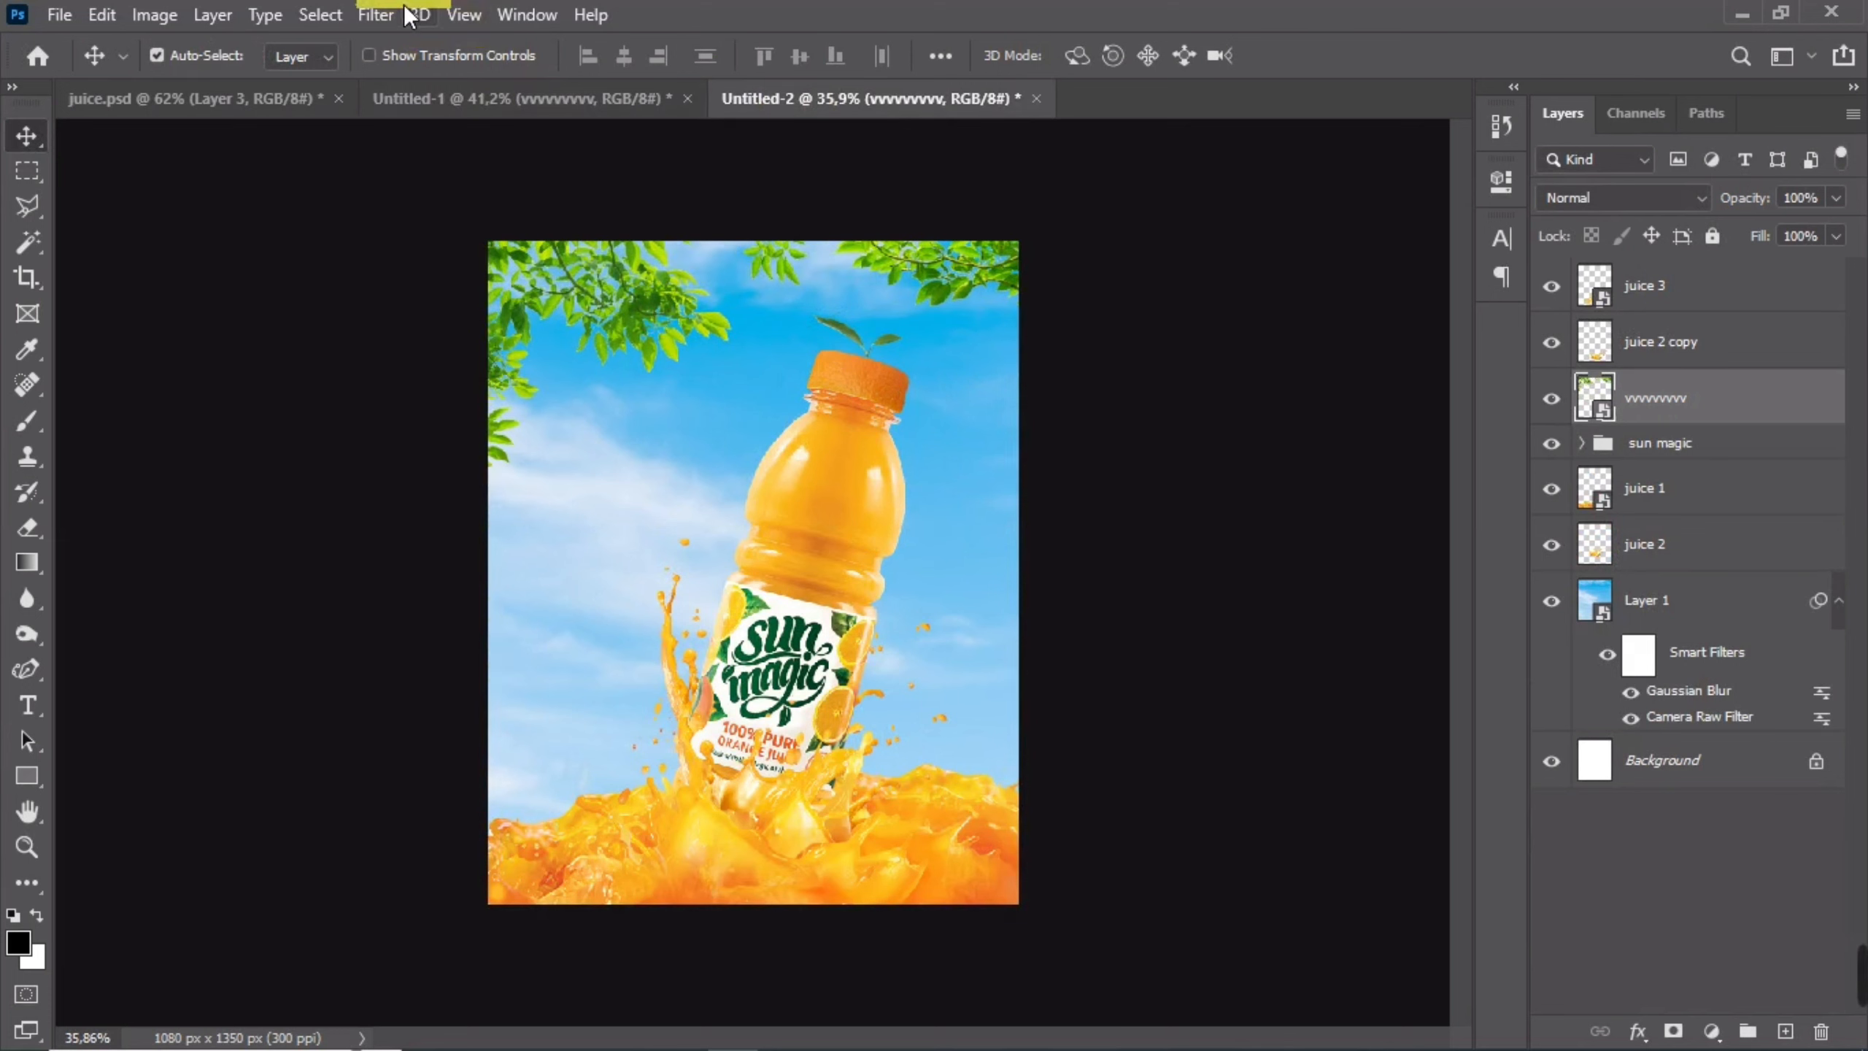
- Apply a Gaussian Blur with a radius of 7 pixels to the vvvvvvvvv foliage layer
click(376, 14)
mouse_move(490, 323)
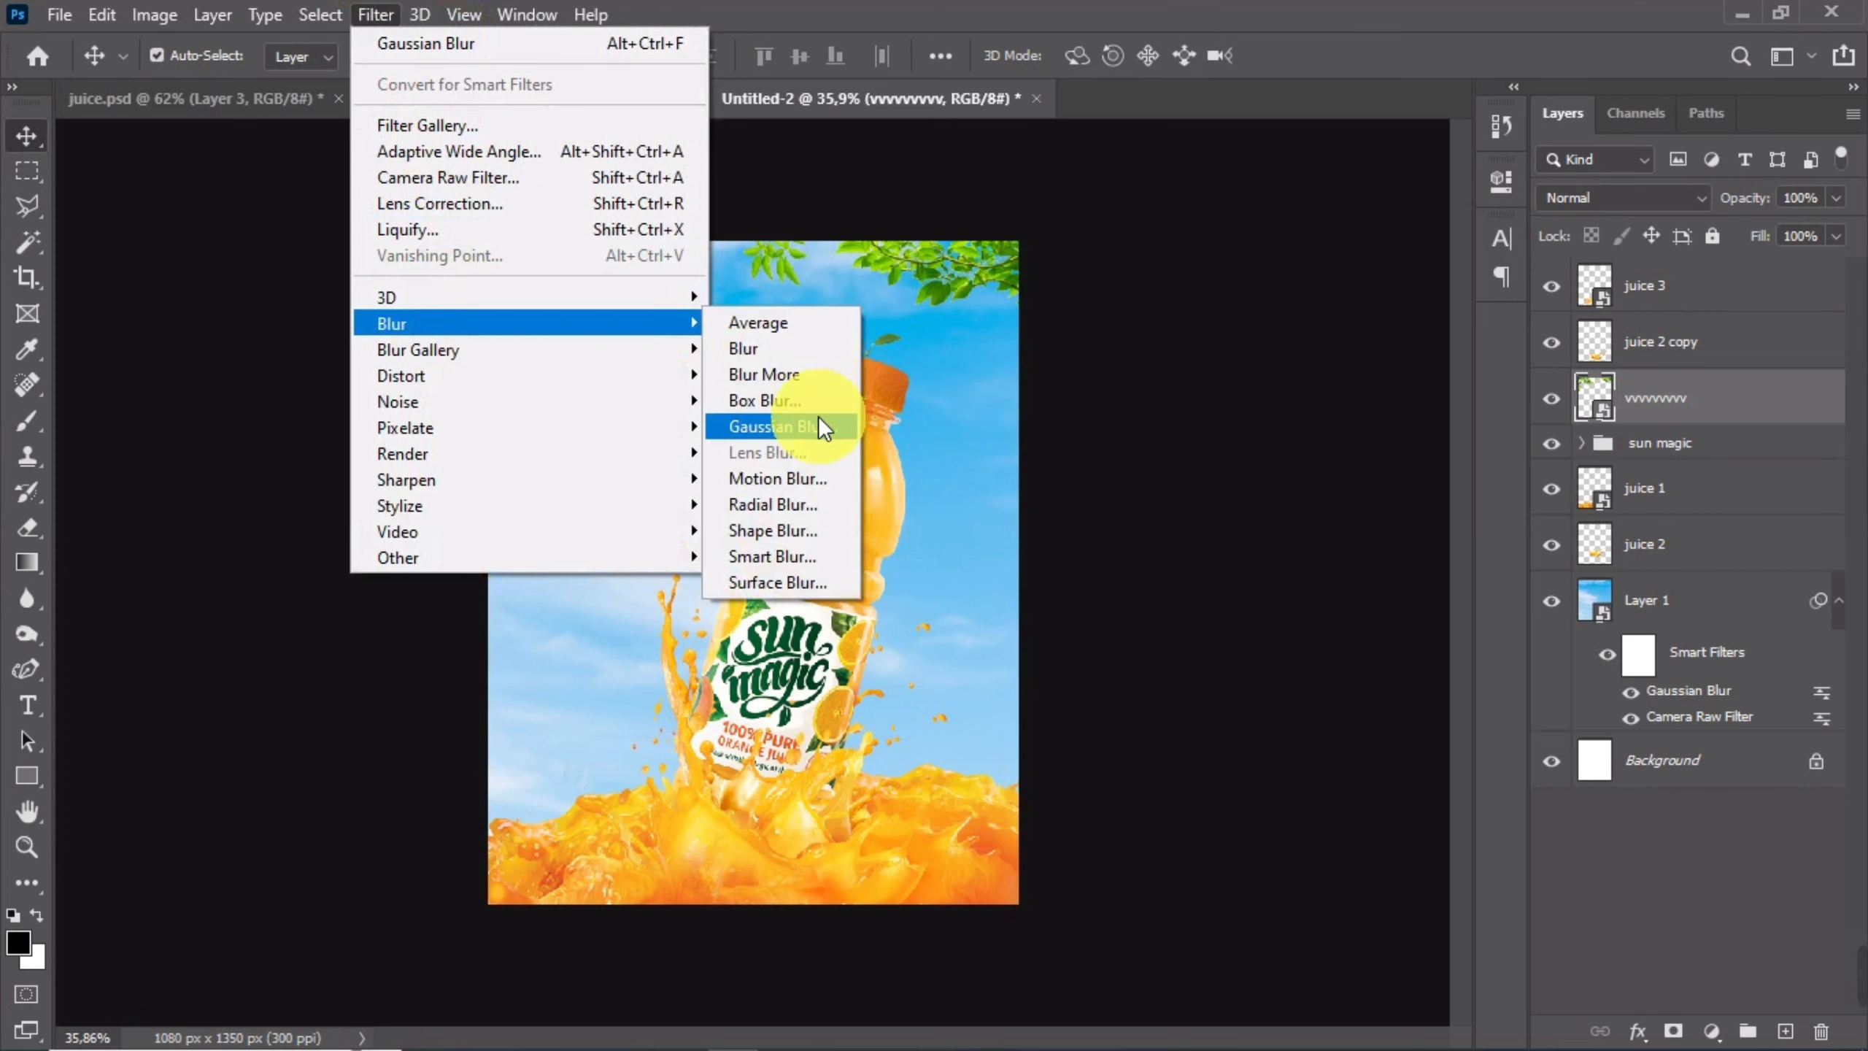
click(817, 418)
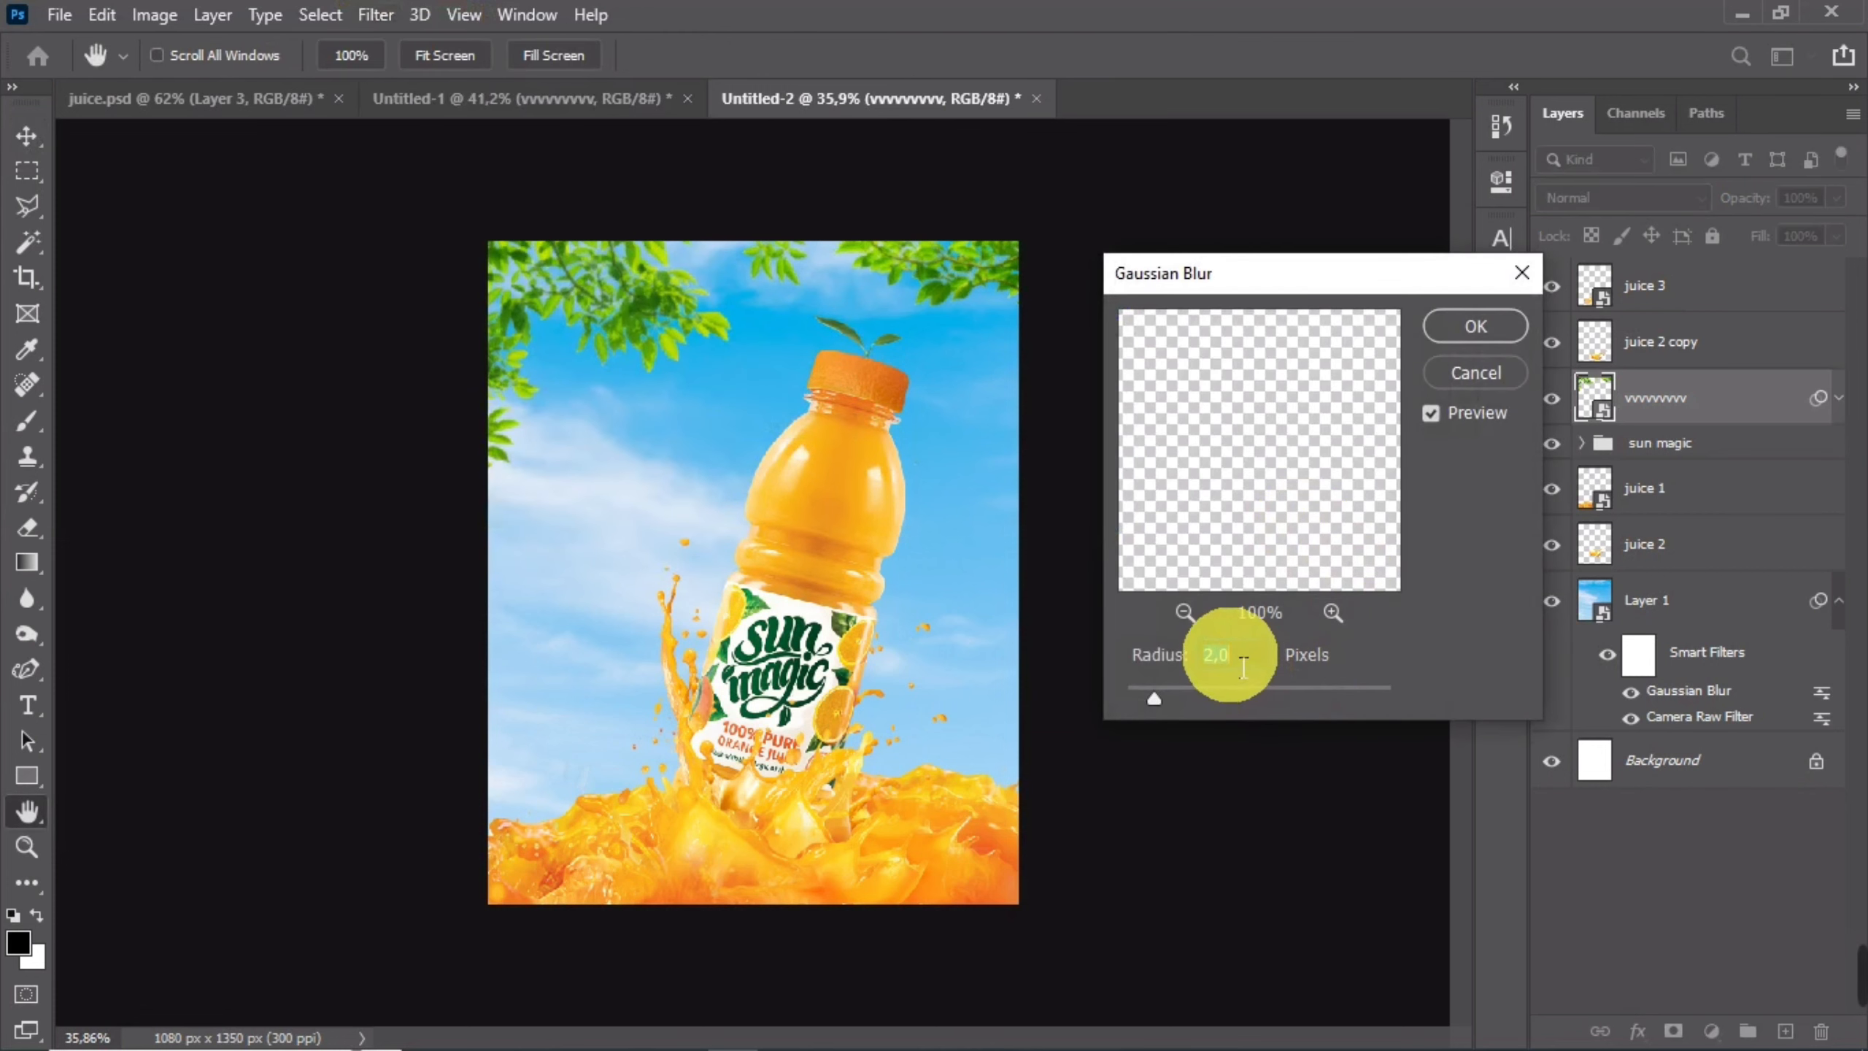
text(8)
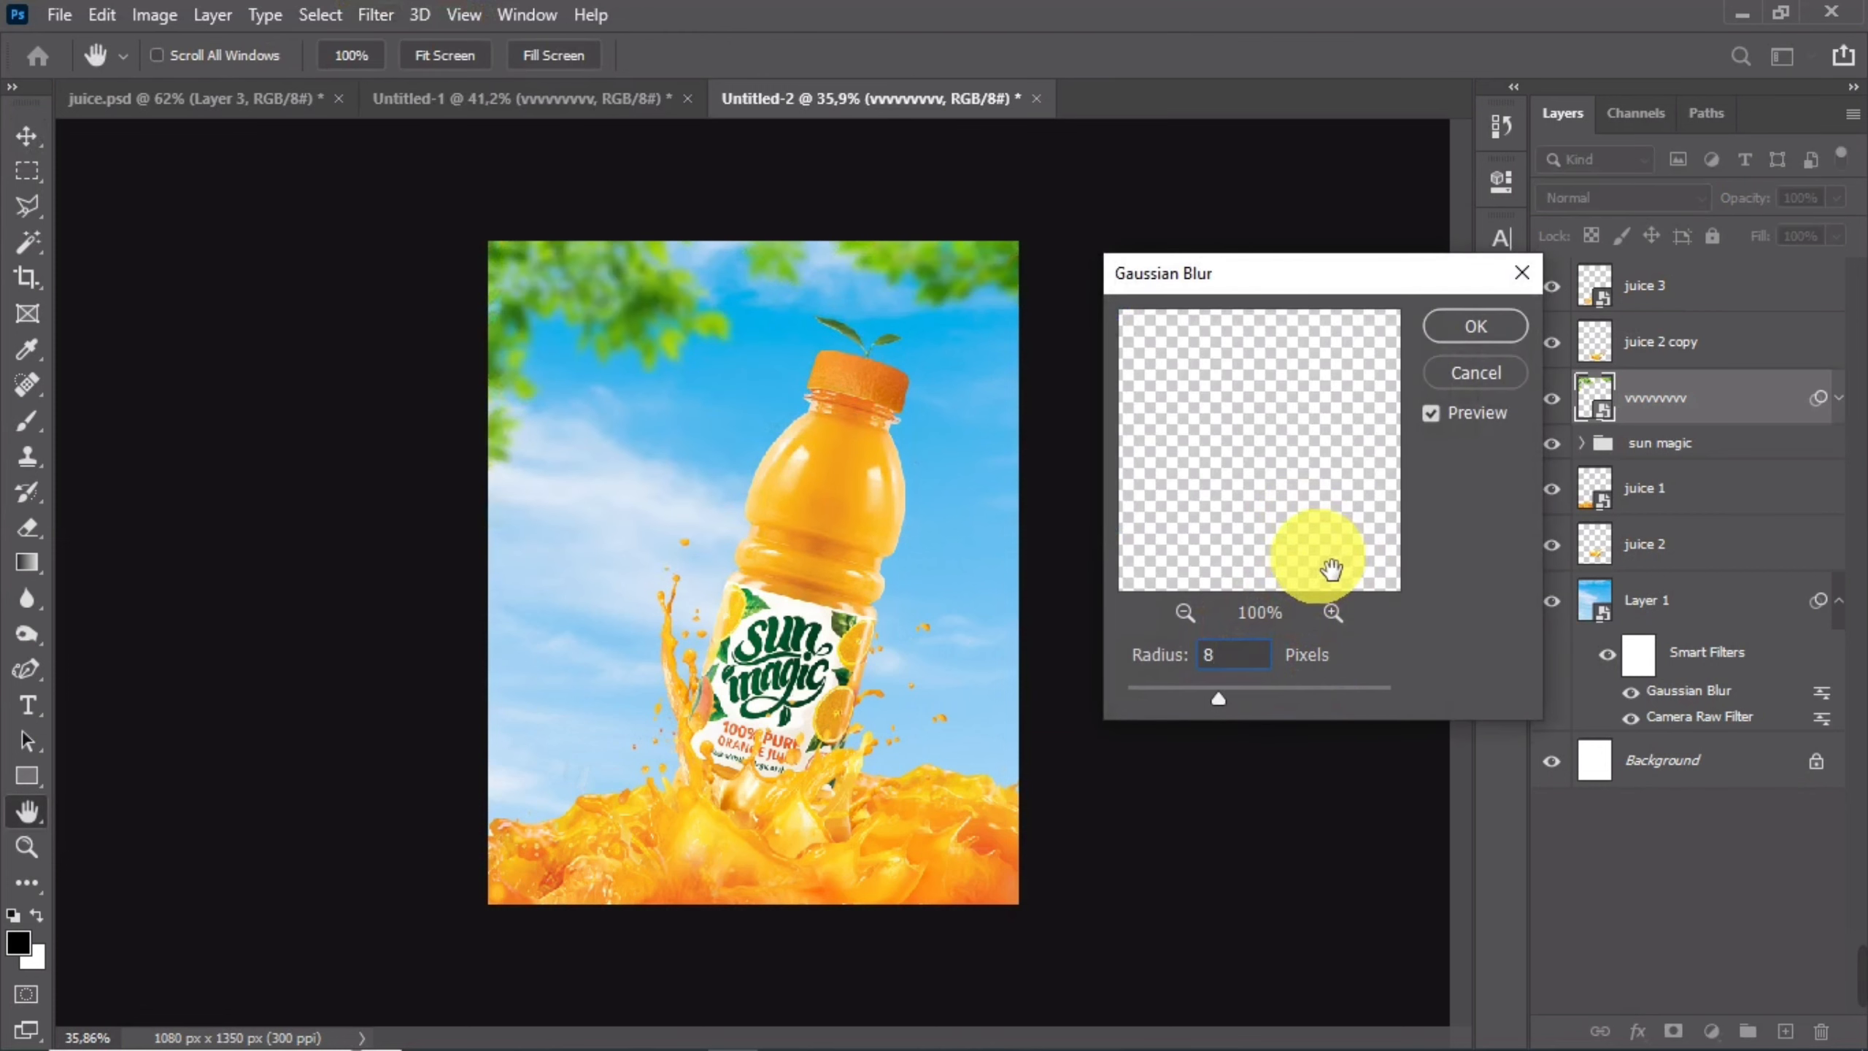
double_click(1254, 663)
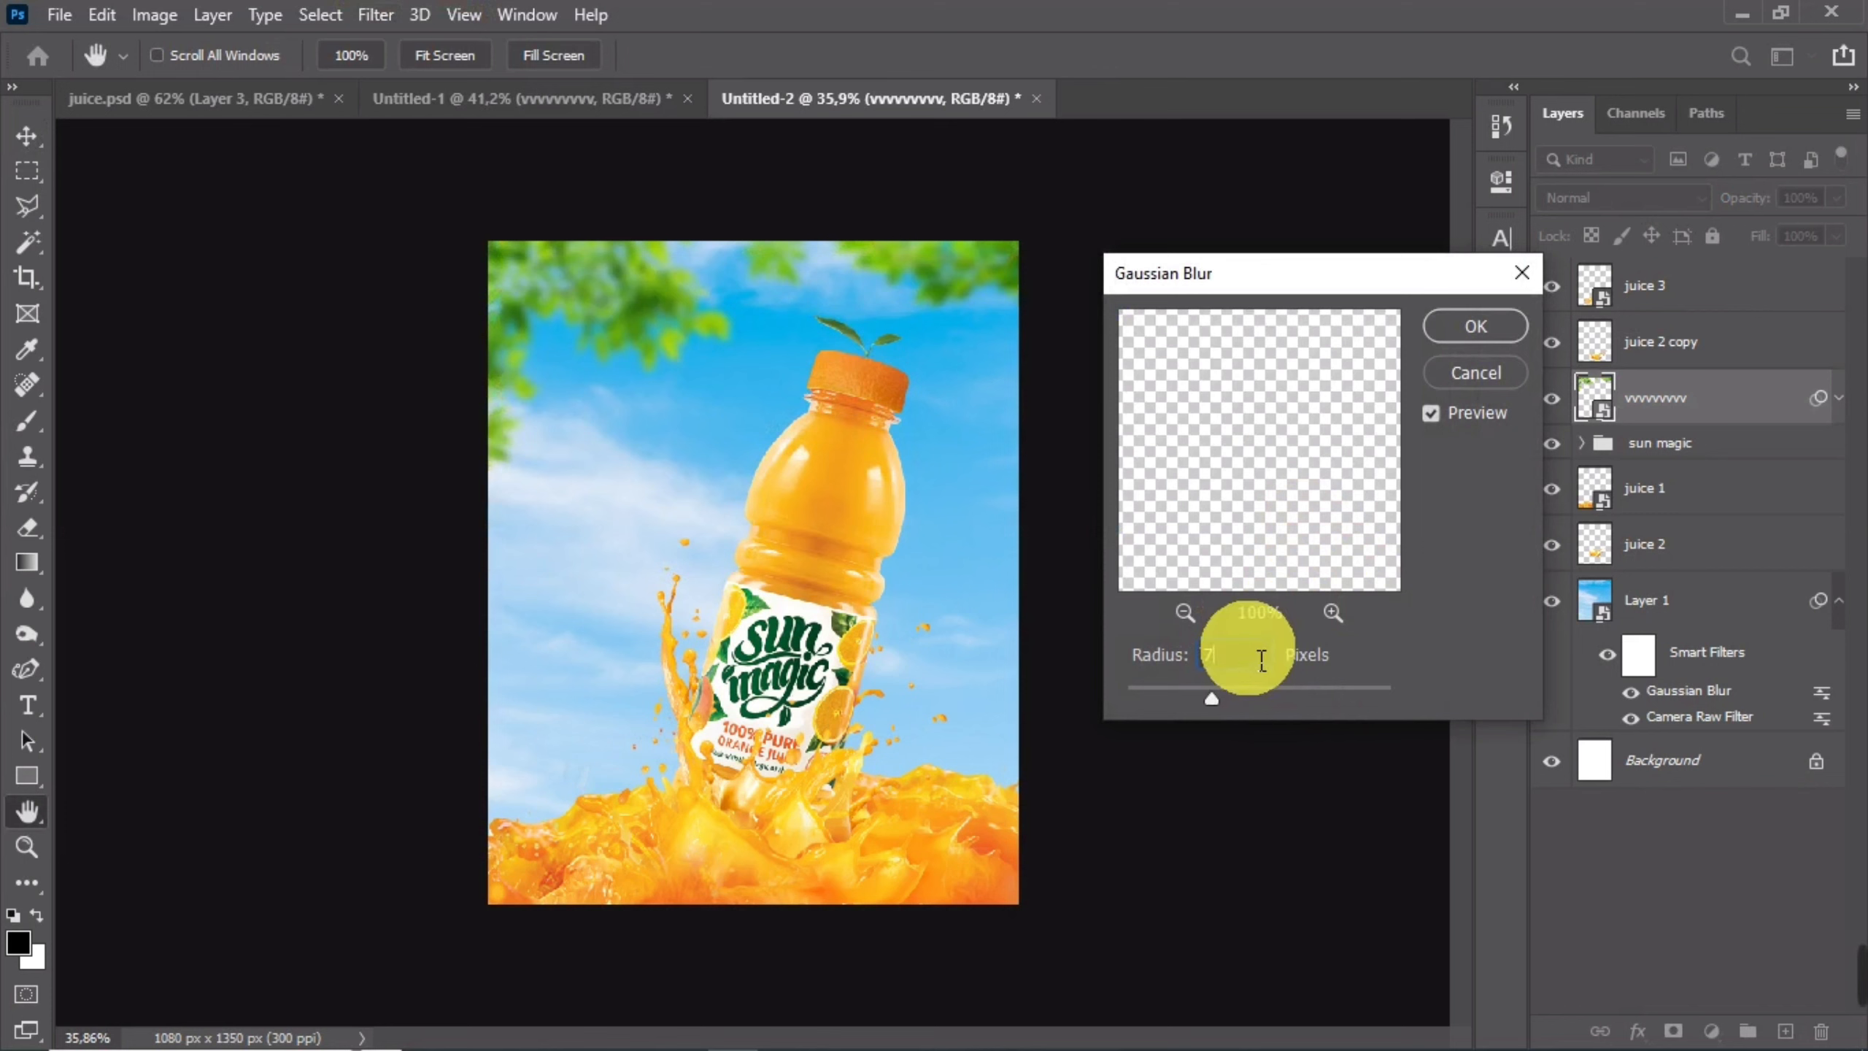
key(Return)
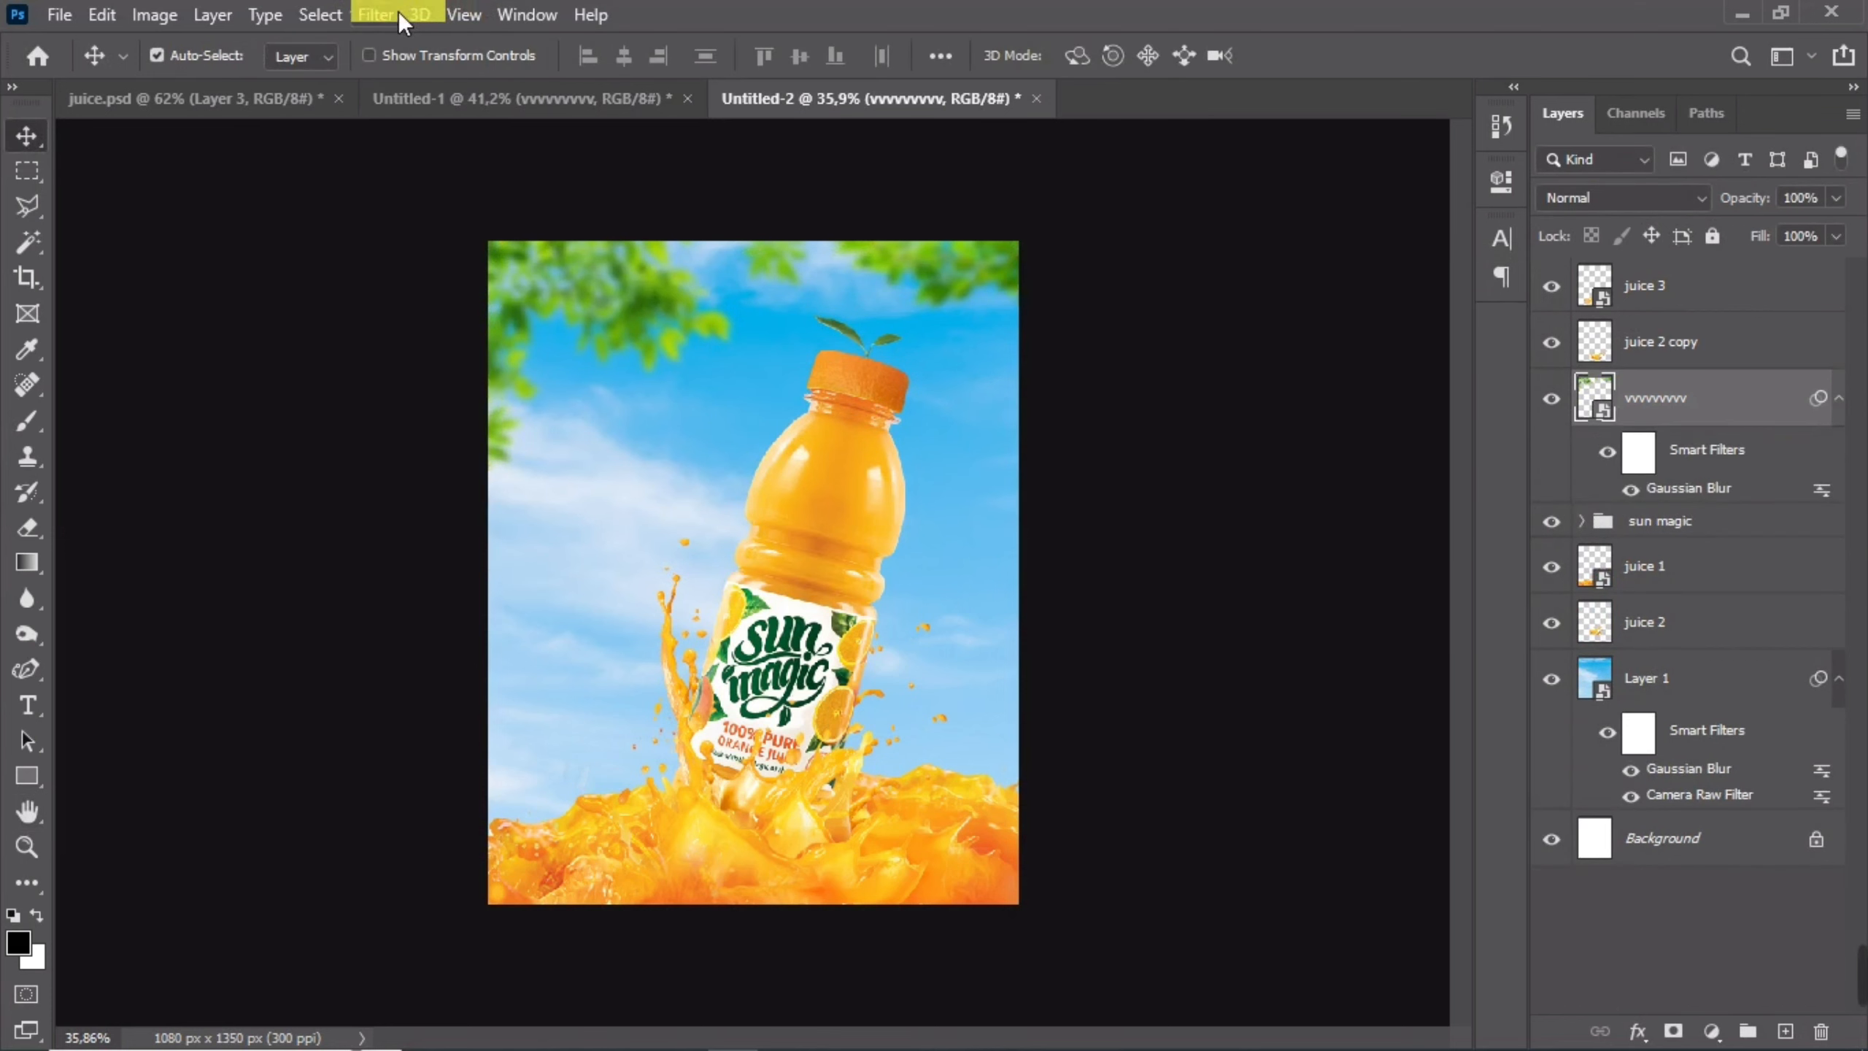
- In Untitled-1, hide the vvvvvvvvv layer and move the layer 40 leaves and the Layer 2 orange branch apart
click(534, 110)
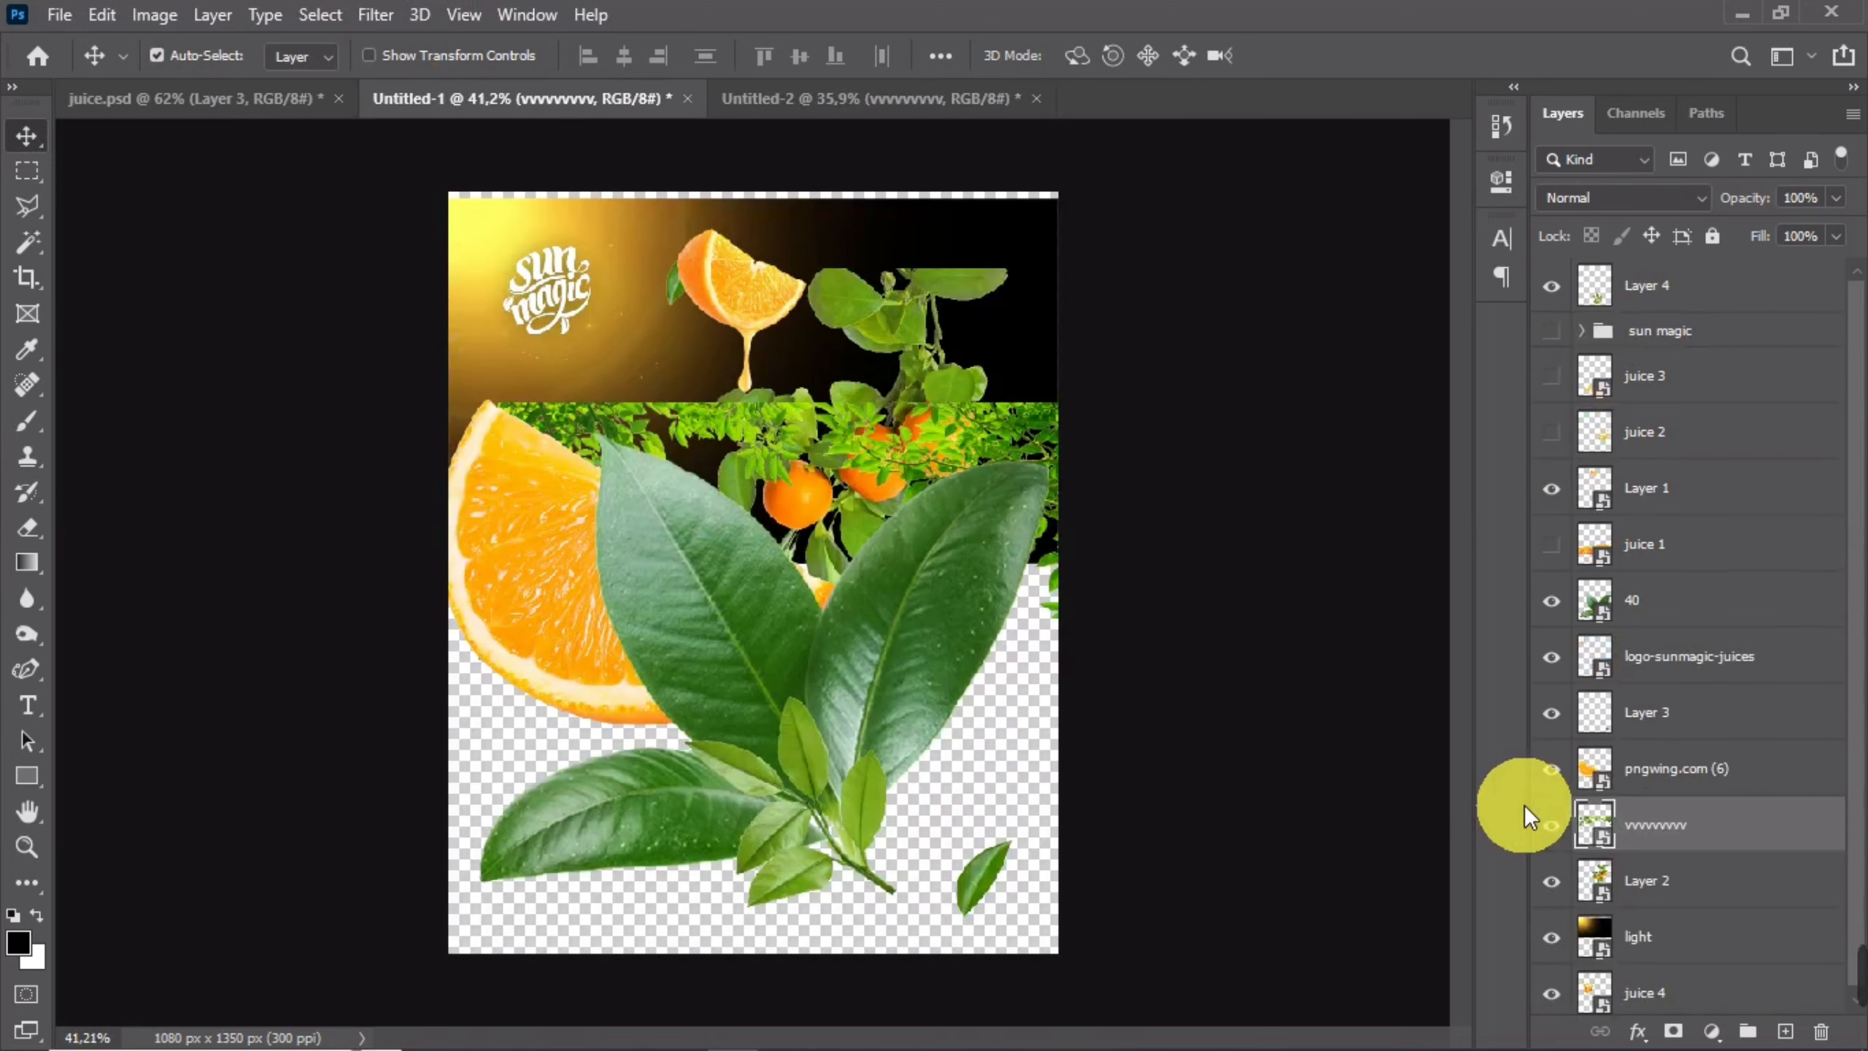
click(1551, 824)
click(1551, 769)
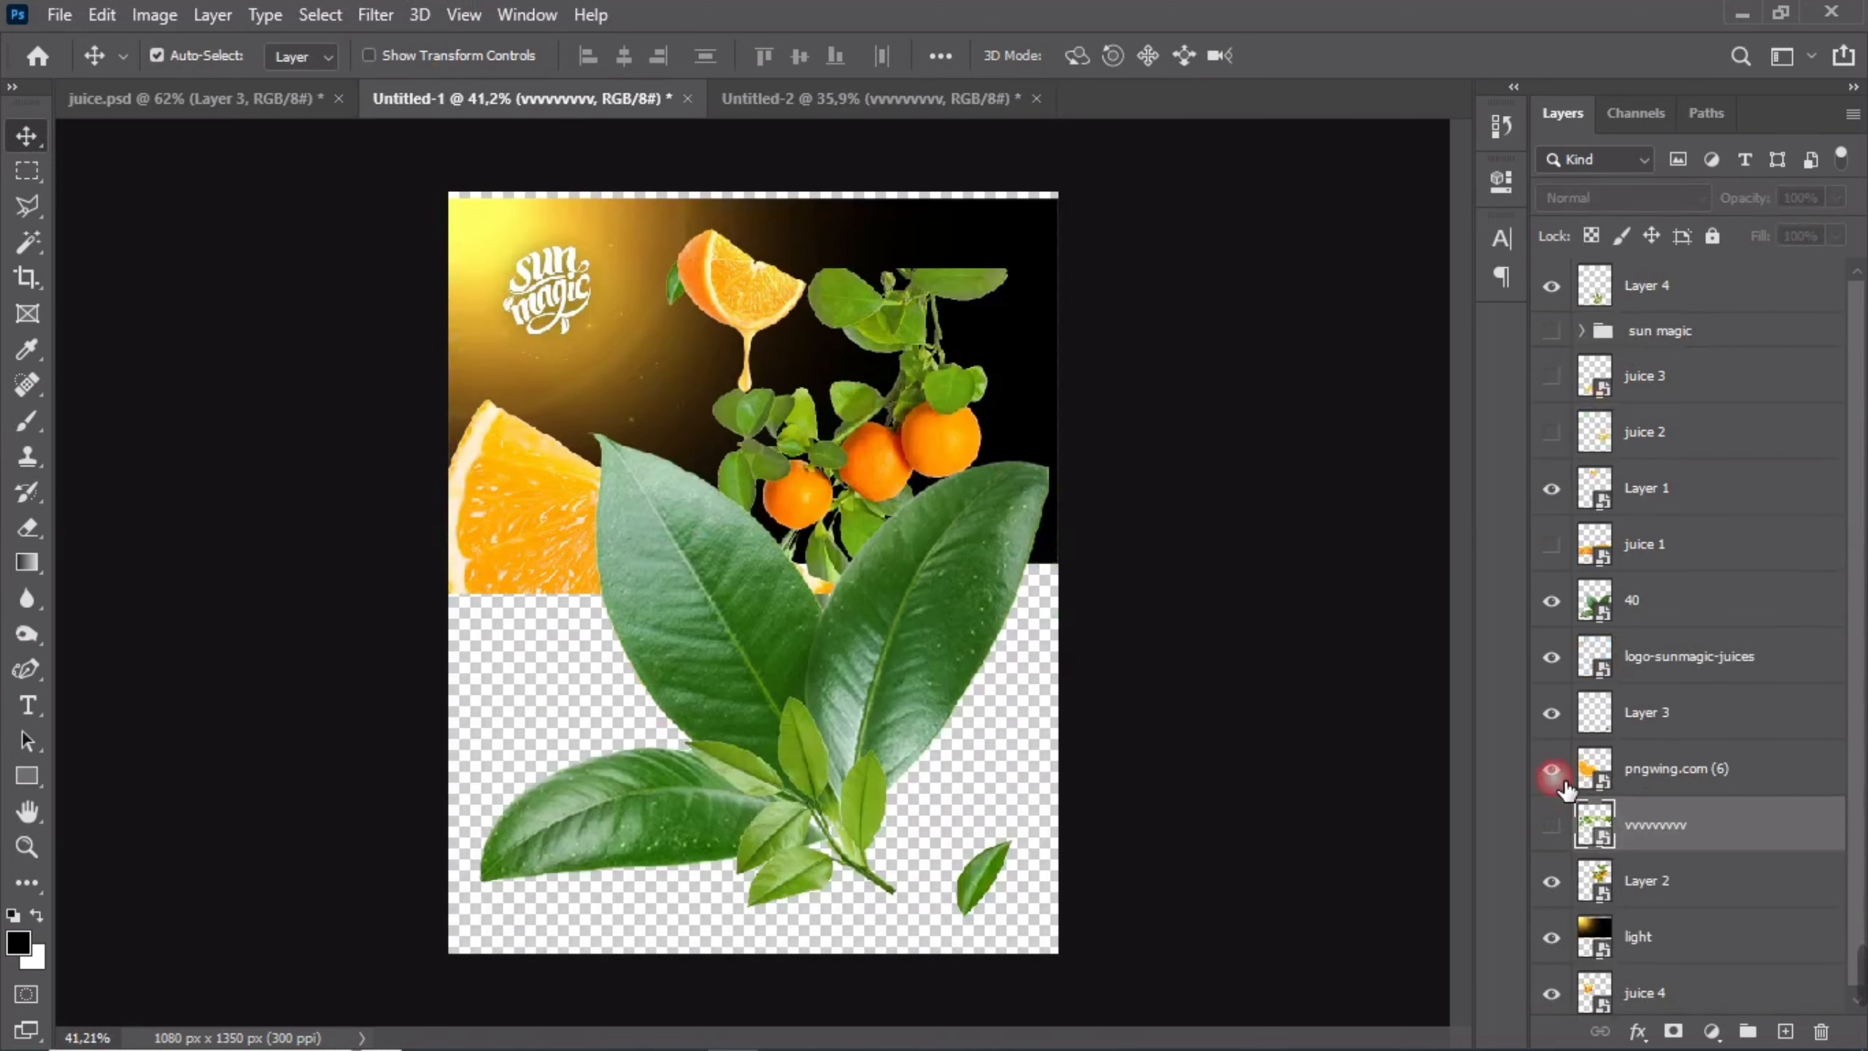
click(1551, 769)
drag(919, 673, 865, 708)
drag(943, 449, 986, 388)
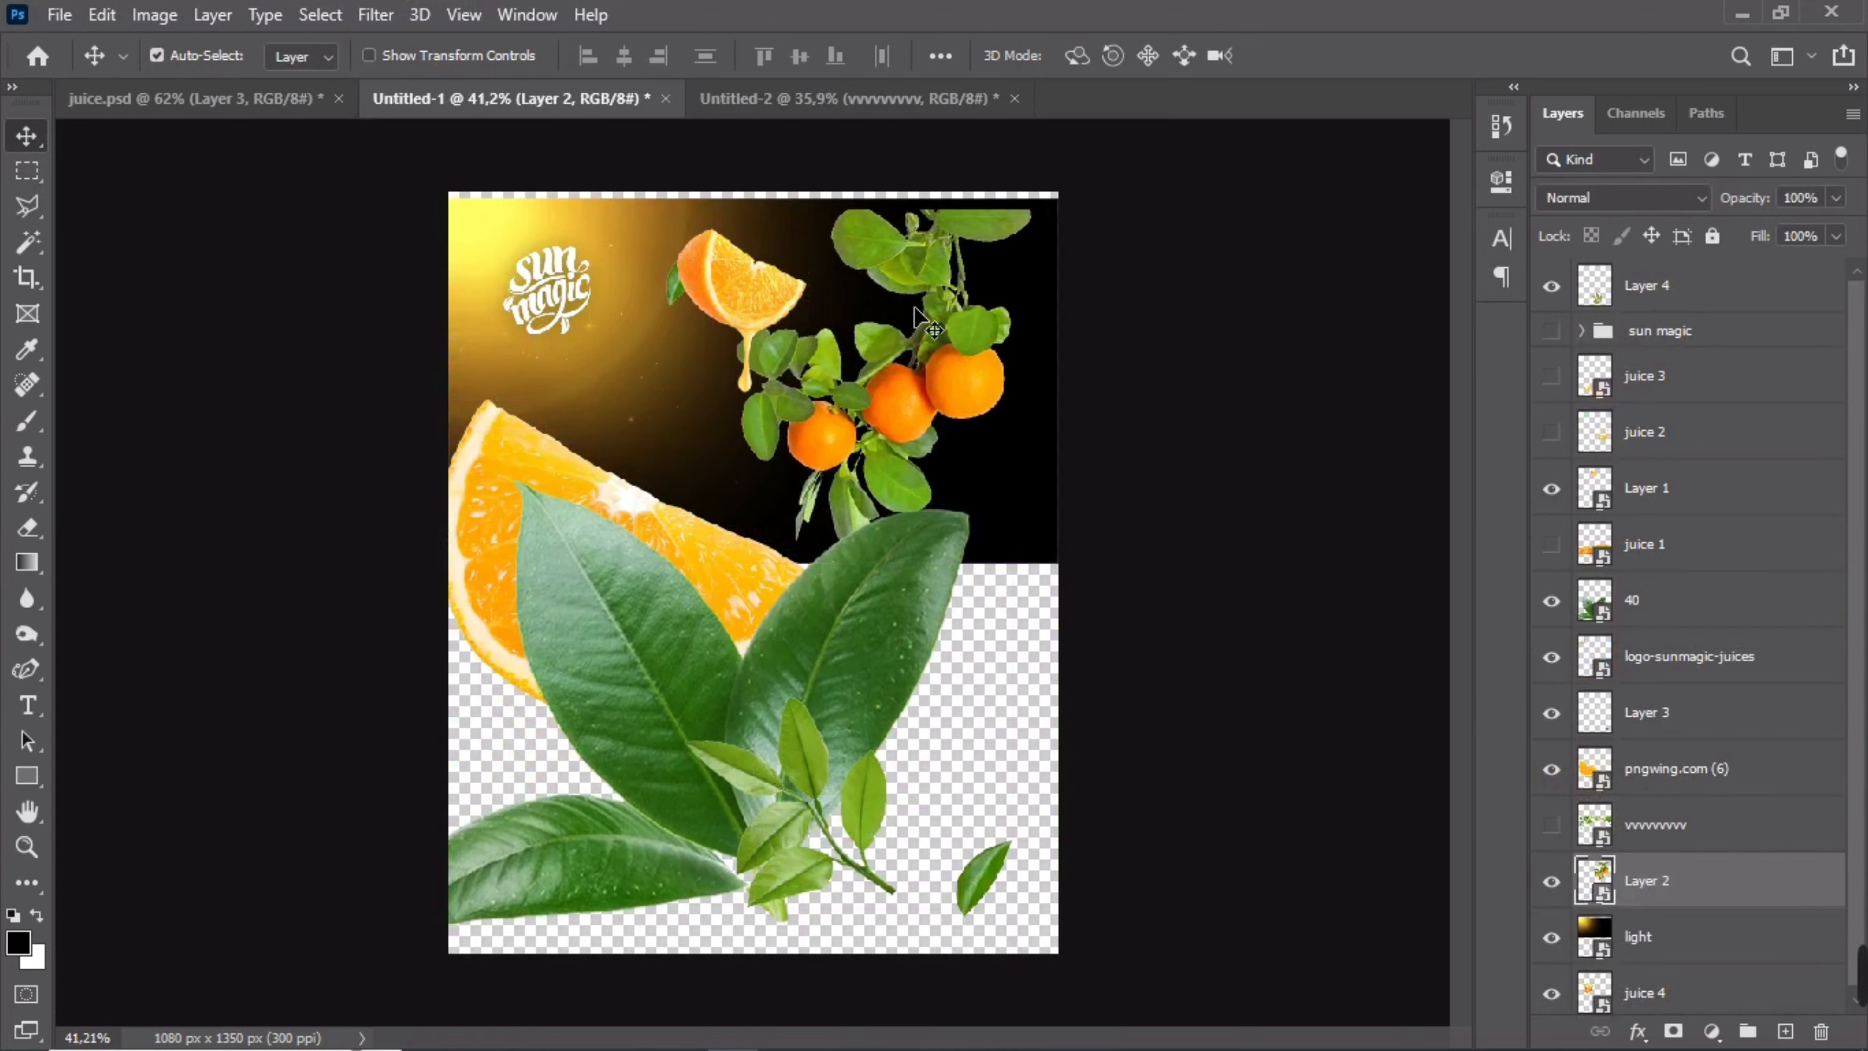
- Paste the Layer 2 orange branch above juice 3 in Untitled-2, scale it down and place it at the top edge near the bottle cap
click(736, 95)
click(1676, 308)
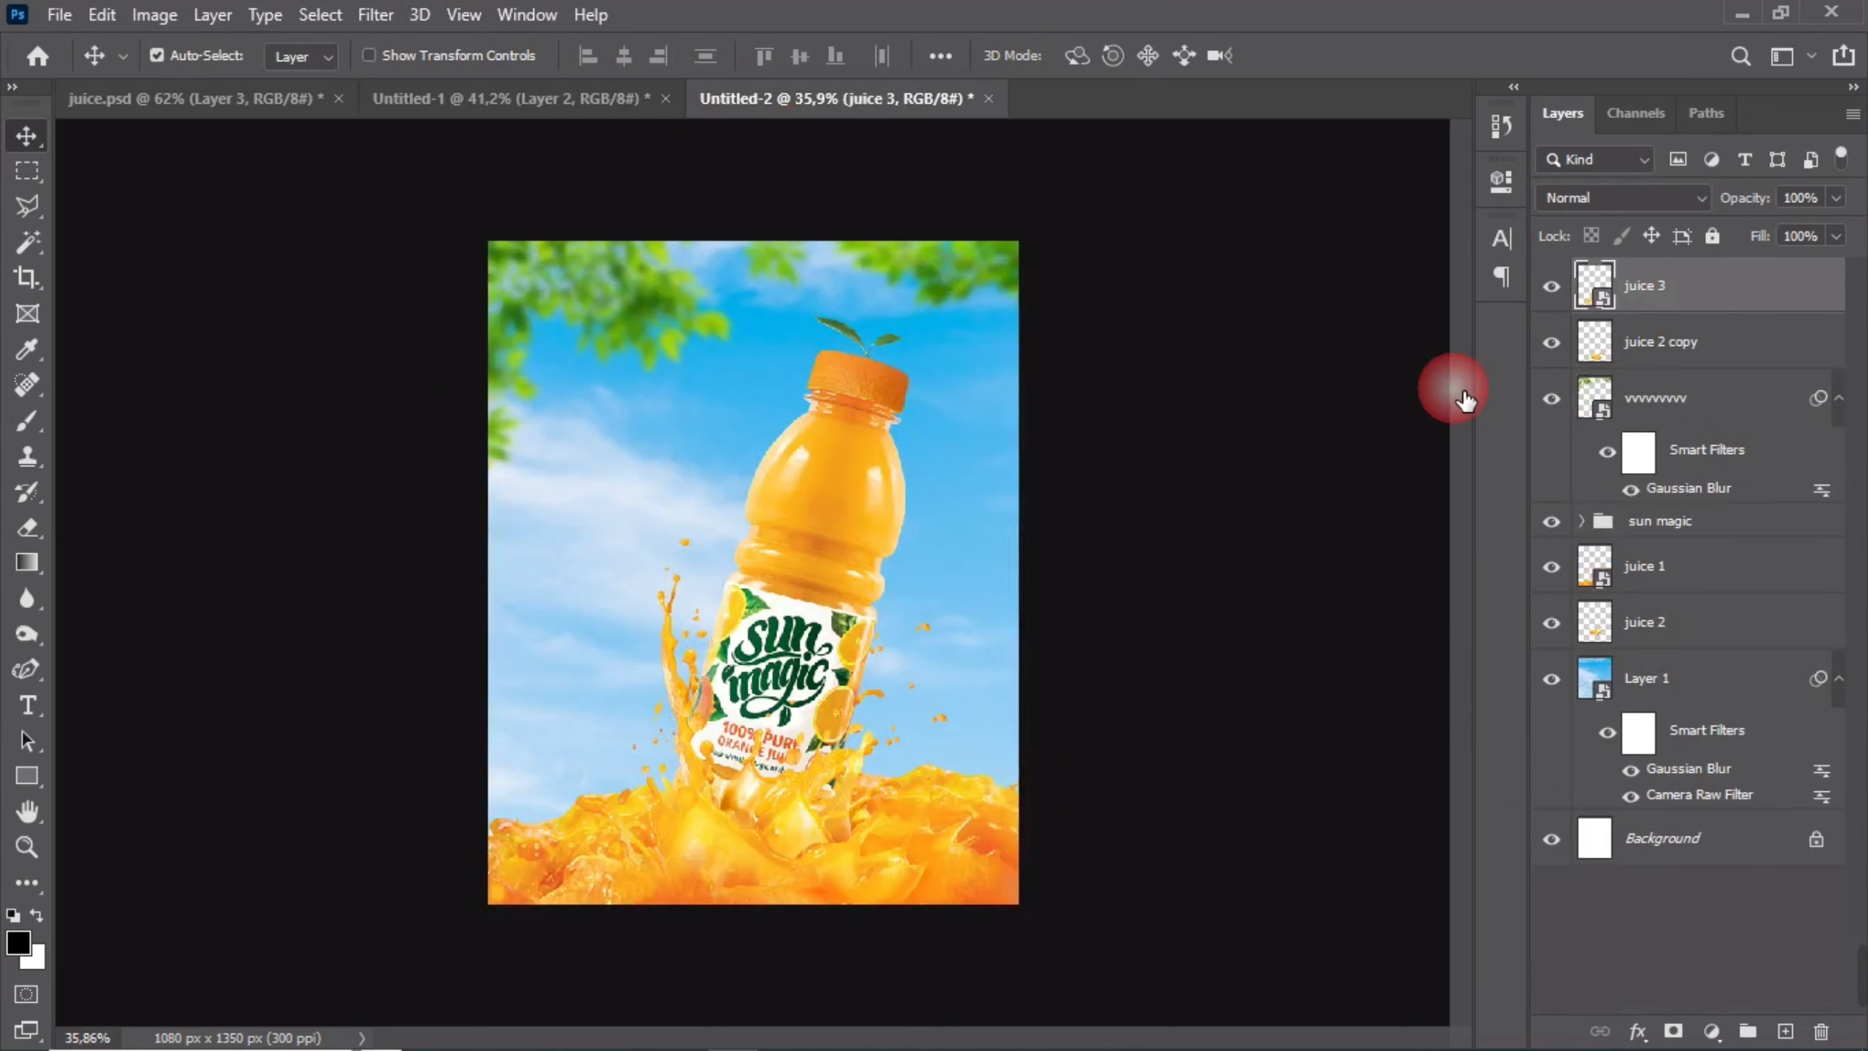
key(ctrl+v)
drag(781, 622, 922, 401)
key(ctrl+t)
drag(894, 554, 913, 391)
drag(931, 328, 782, 209)
key(Return)
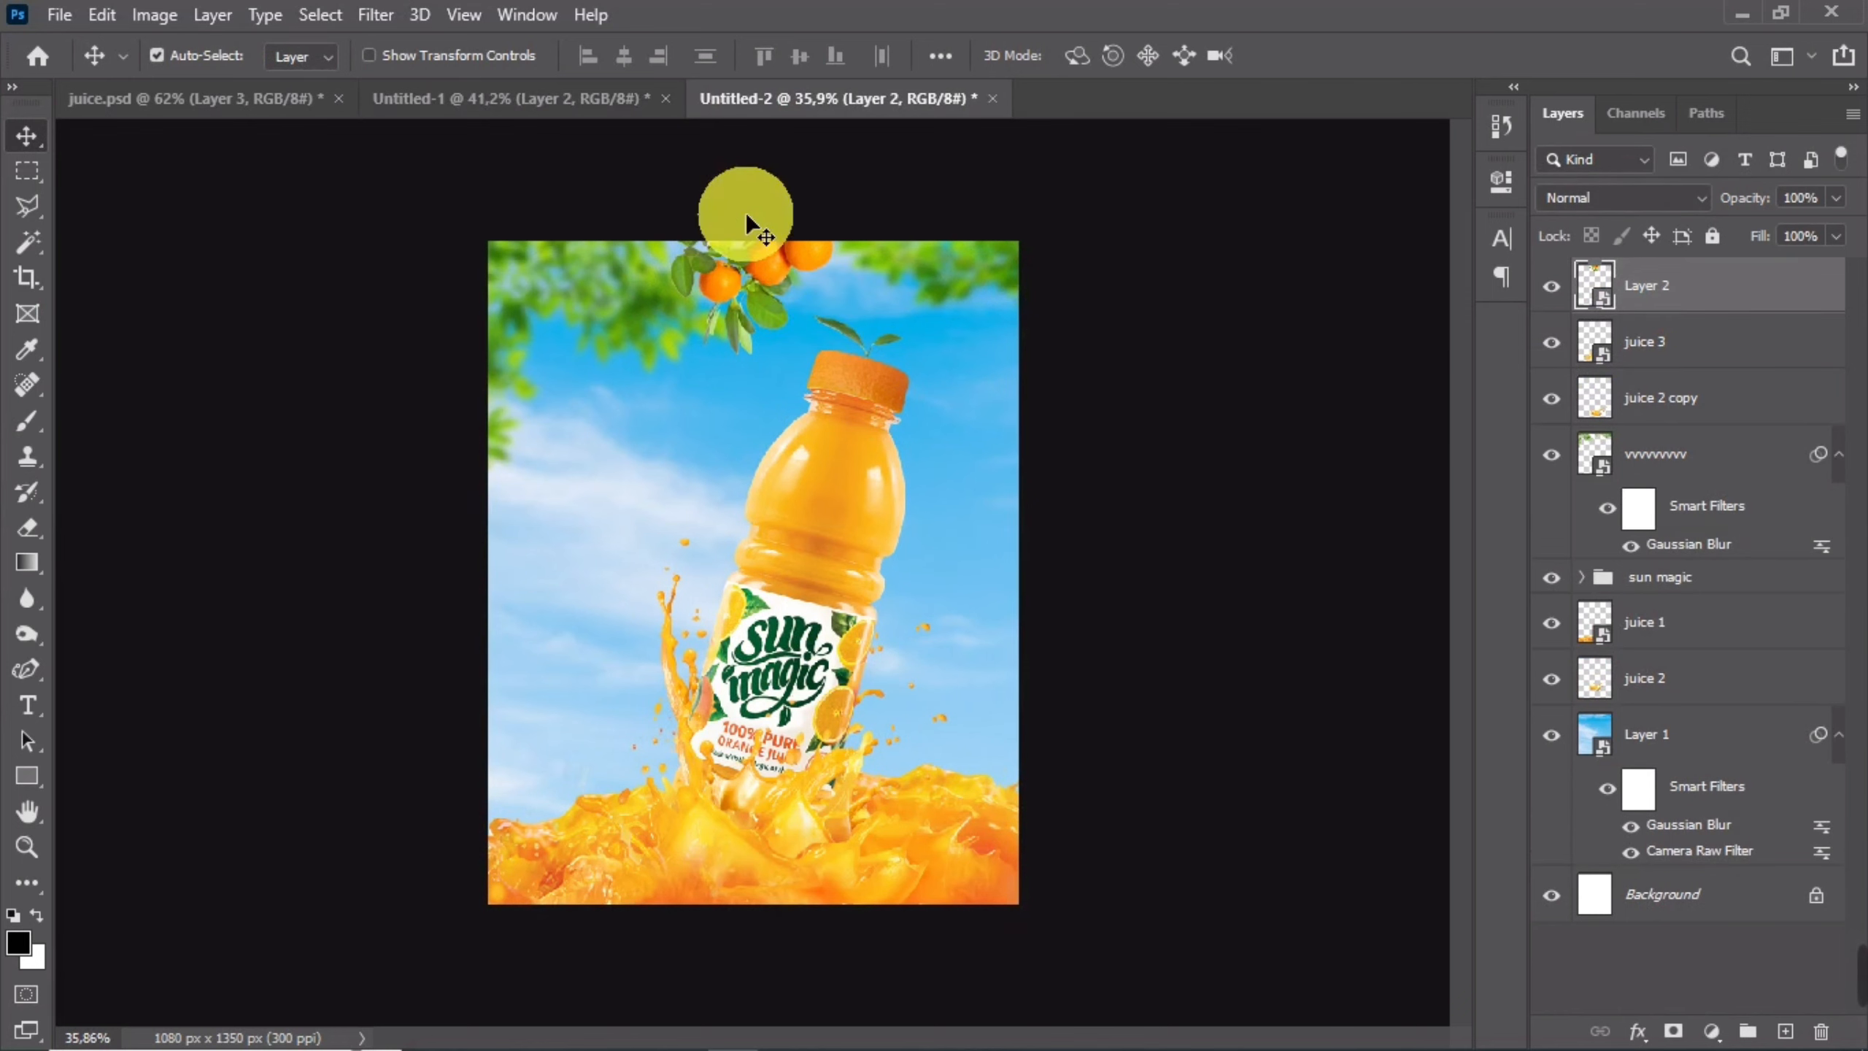
- Apply a Gaussian Blur to the Layer 2 orange branch, keeping the last used radius of 7 pixels
click(375, 15)
mouse_move(429, 325)
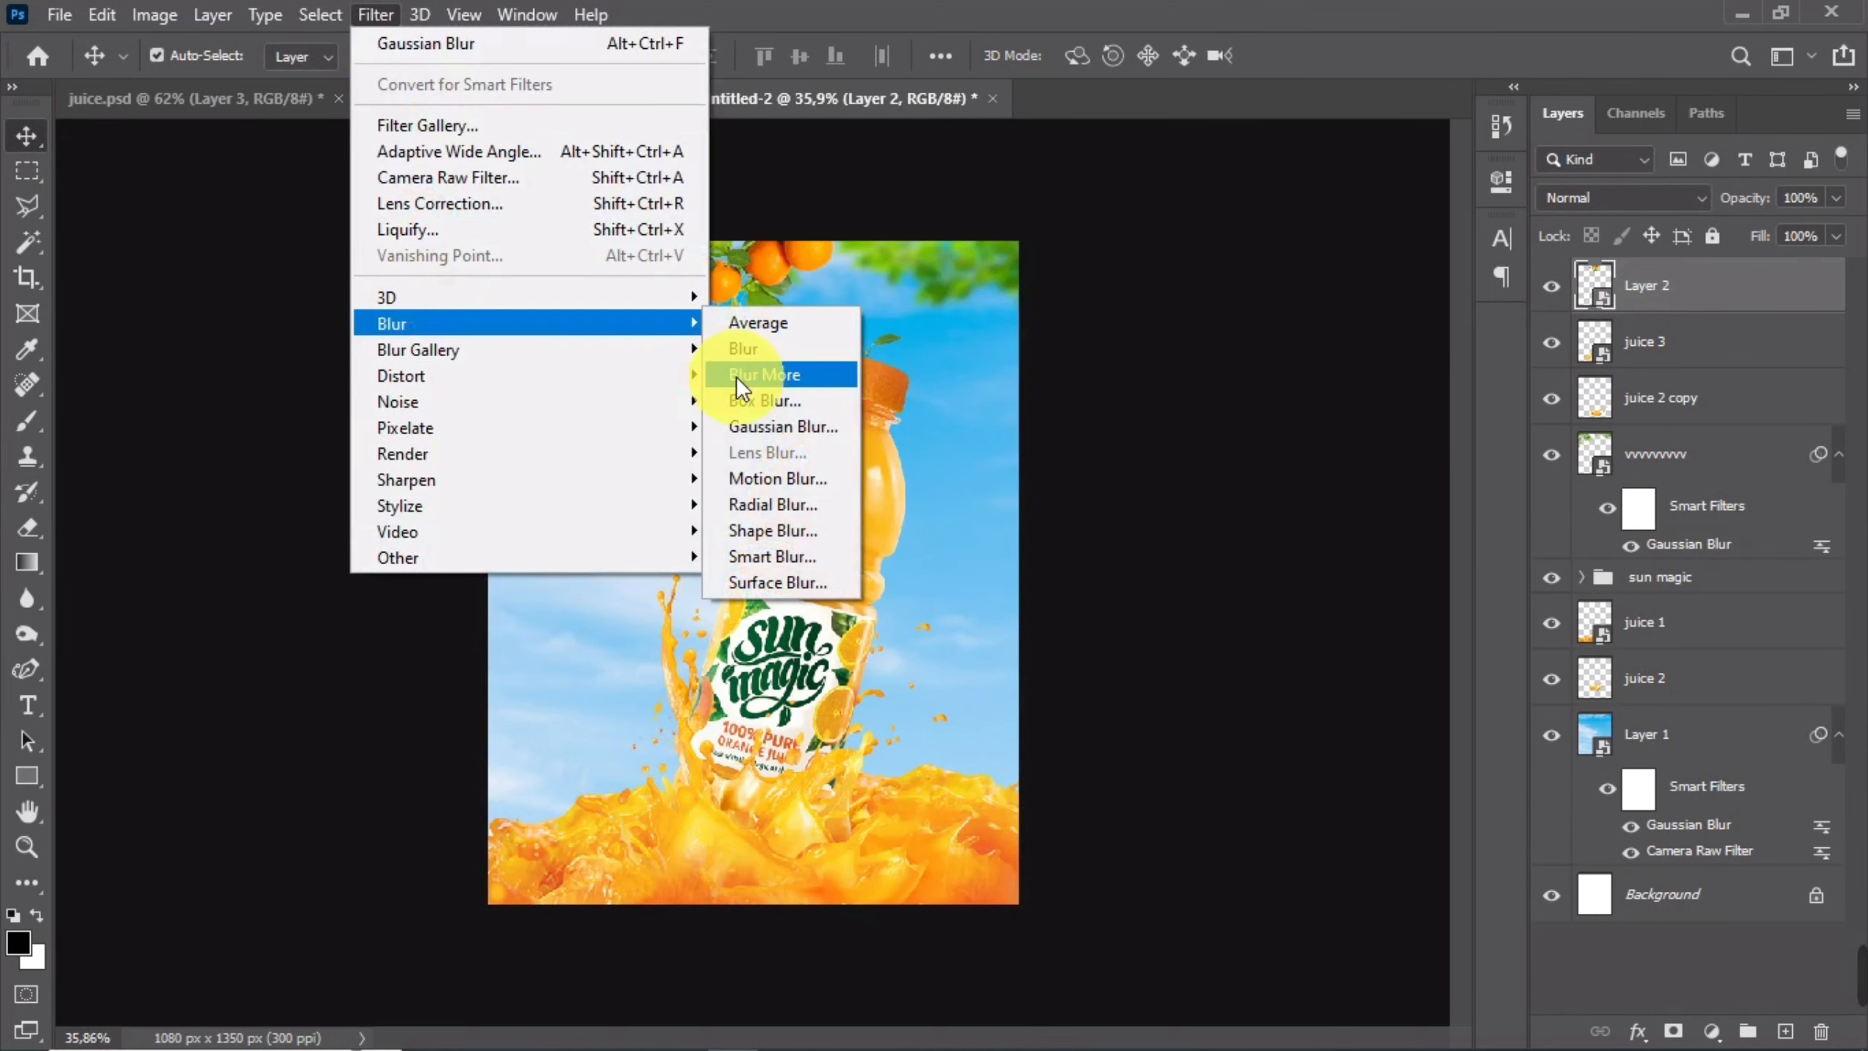
click(790, 427)
key(Return)
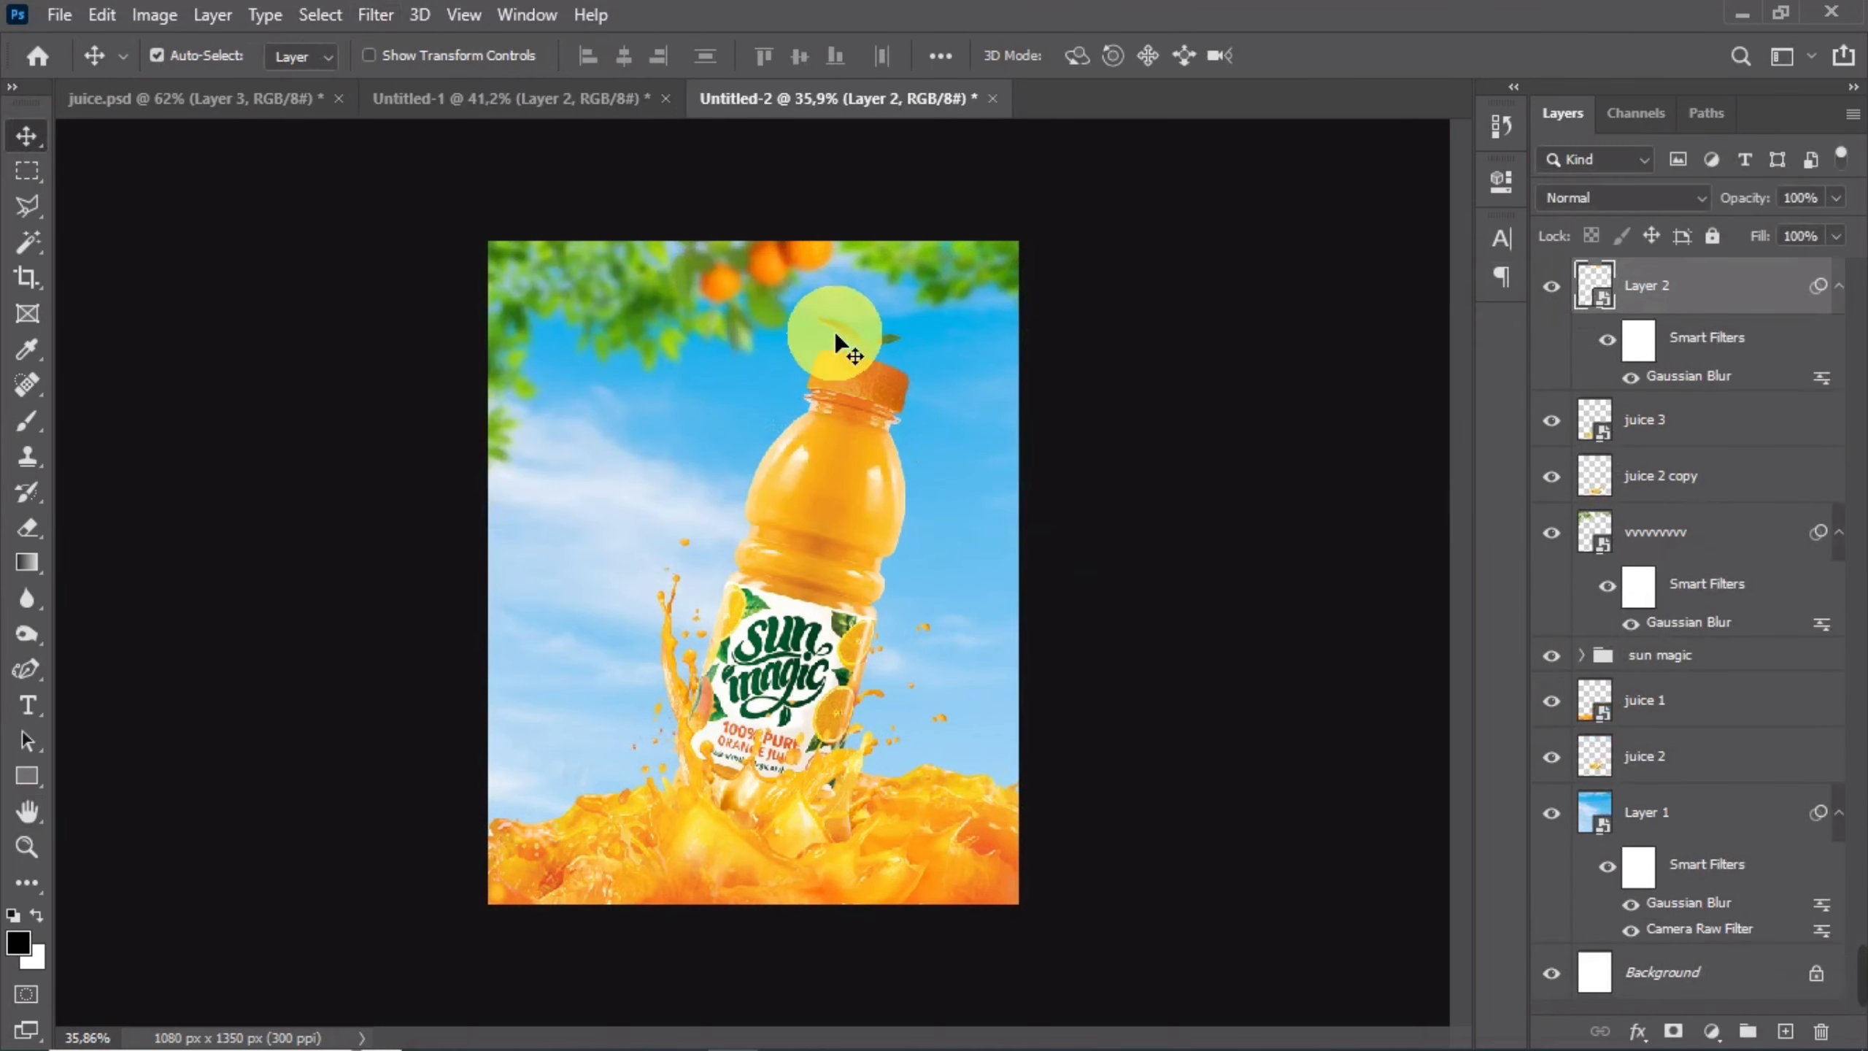
- Flip the Layer 2 orange branch horizontally and reposition it along the top edge, up and left of the bottle cap
key(ctrl+t)
key(Return)
right_click(764, 302)
click(853, 728)
mouse_move(751, 278)
mouse_down()
mouse_move(727, 272)
mouse_move(905, 224)
mouse_move(755, 291)
mouse_move(769, 283)
mouse_up()
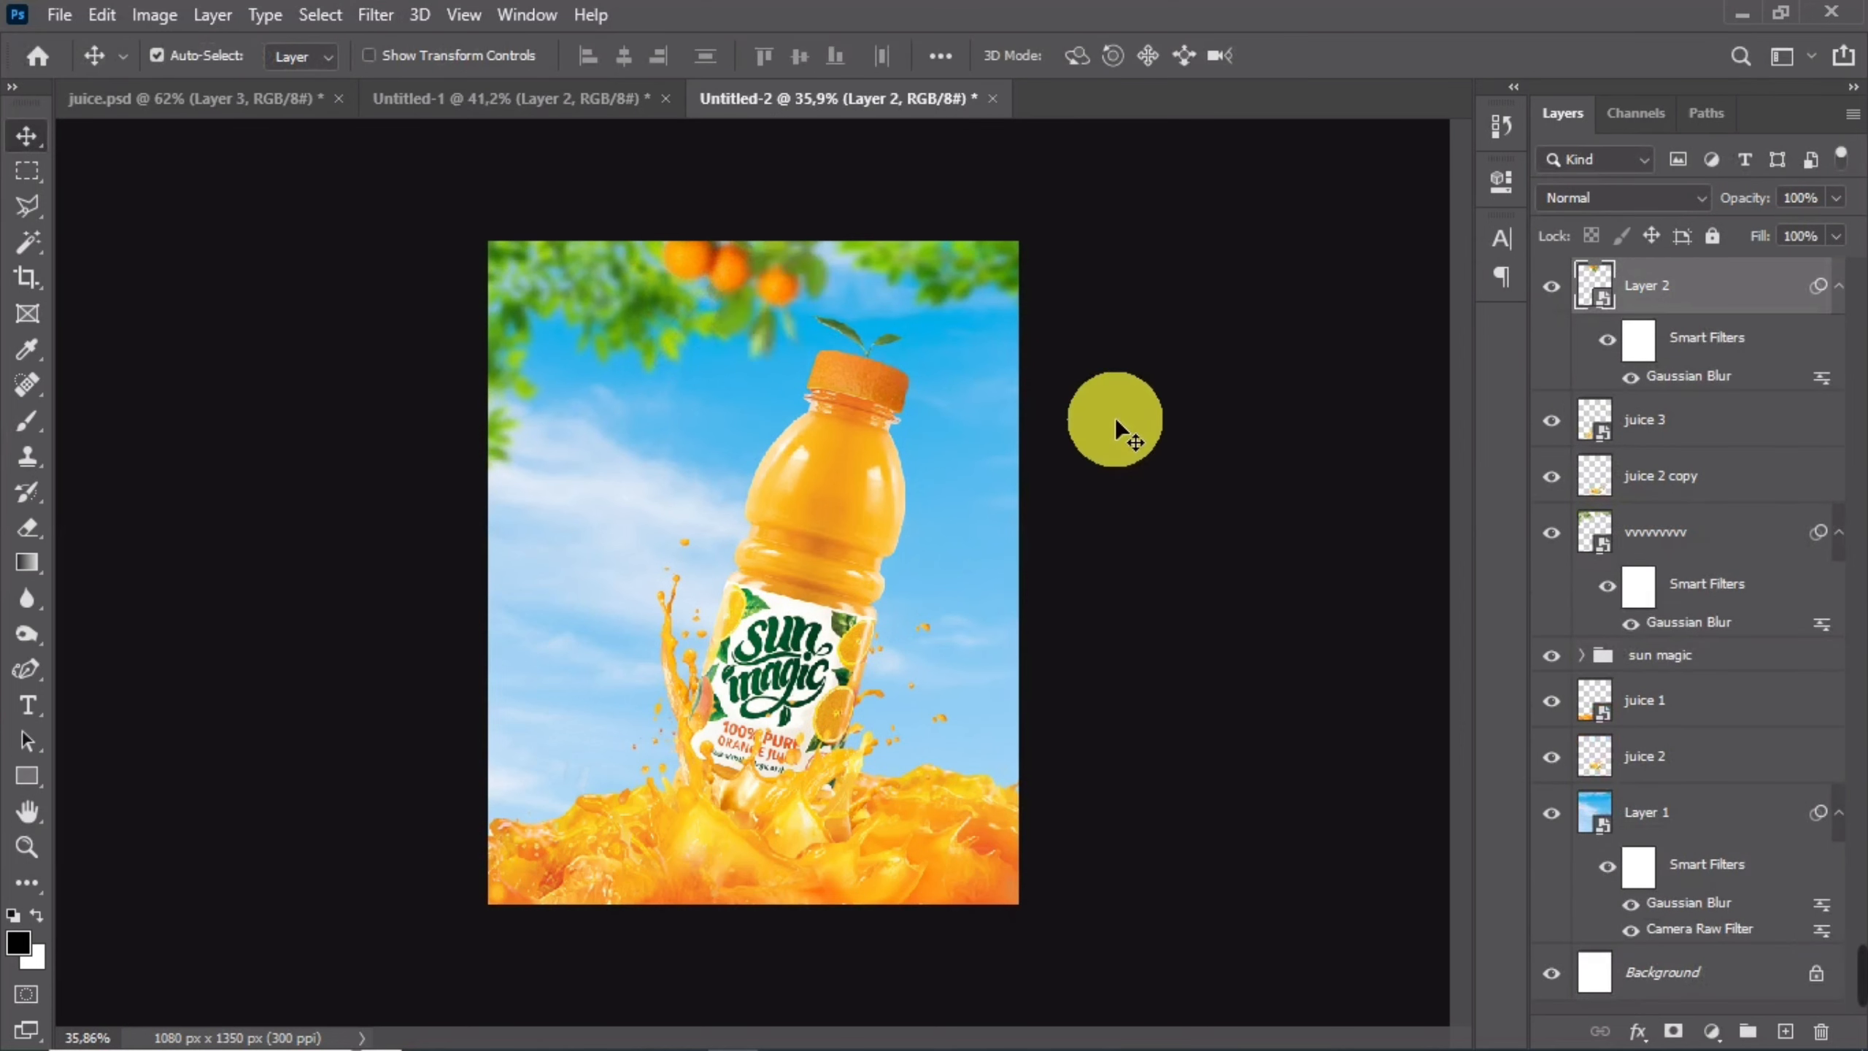
- Scale the blurred orange branch down slightly and nudge it into place among the top foliage
key(ctrl+t)
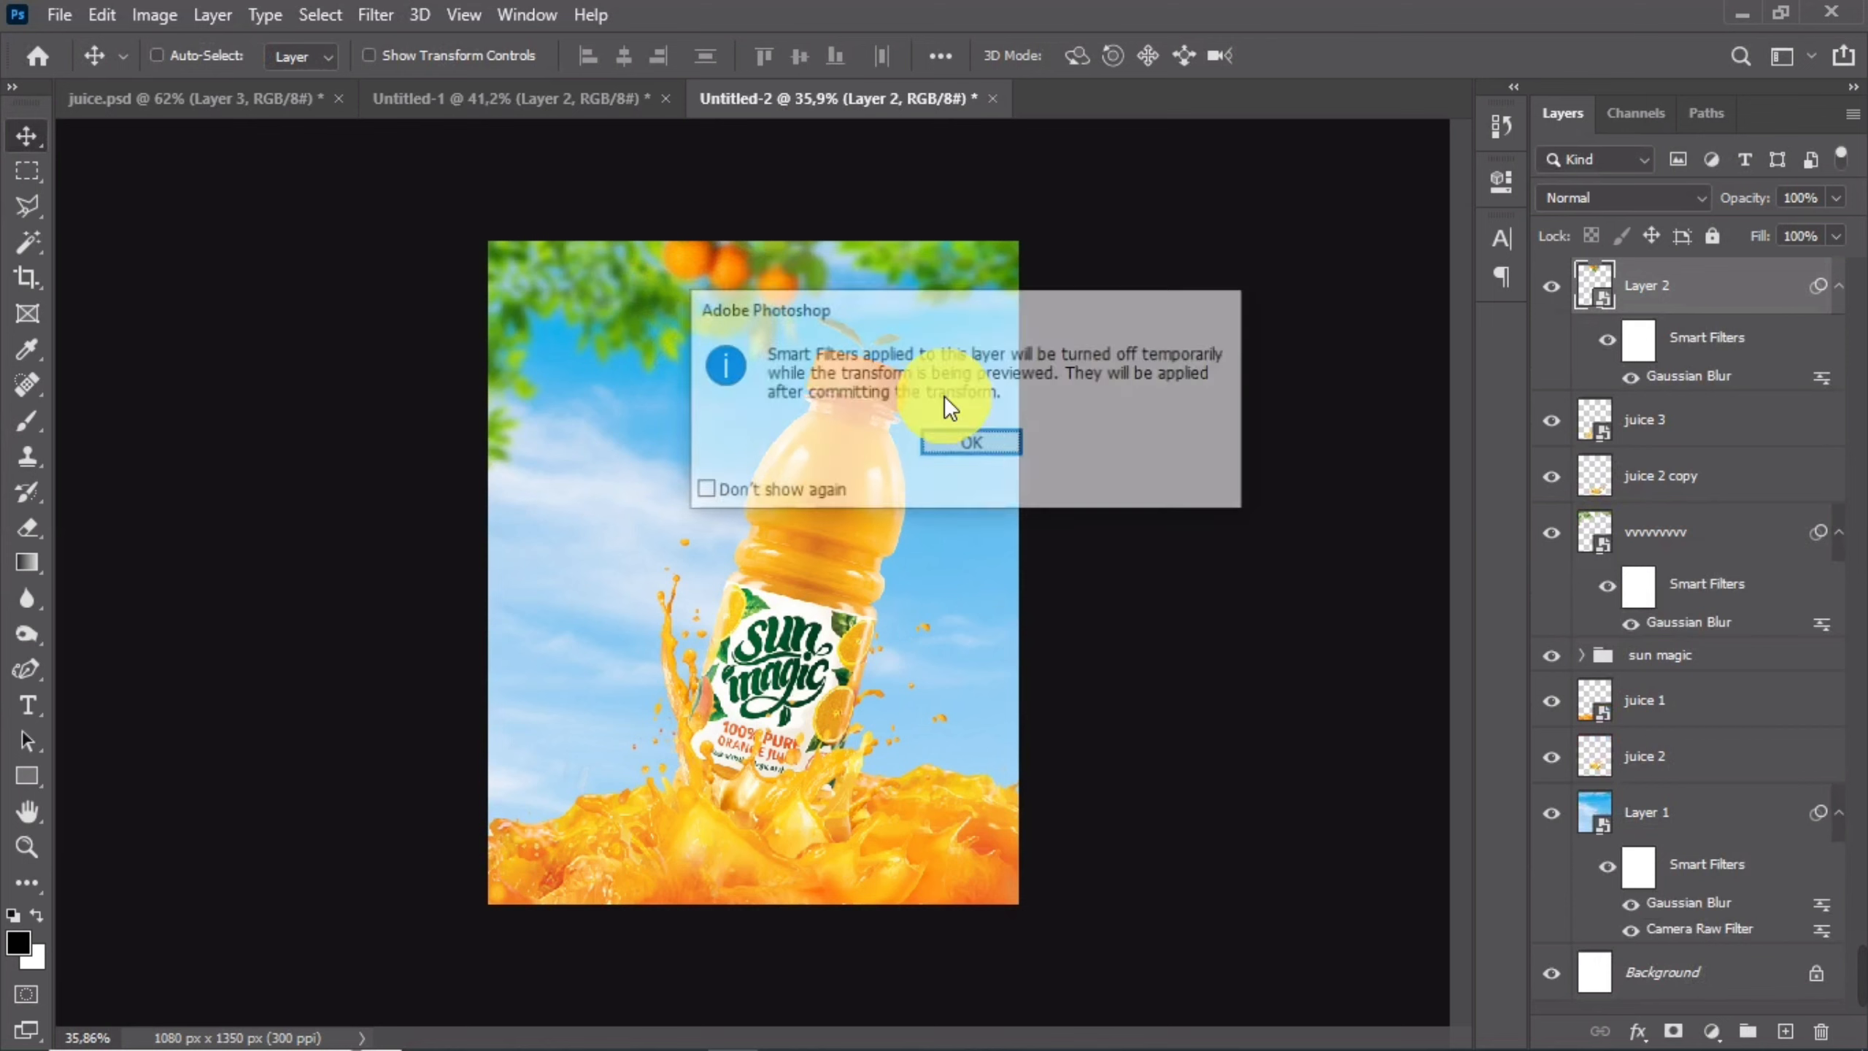
key(Return)
drag(747, 181, 750, 213)
double_click(750, 217)
drag(776, 309, 767, 292)
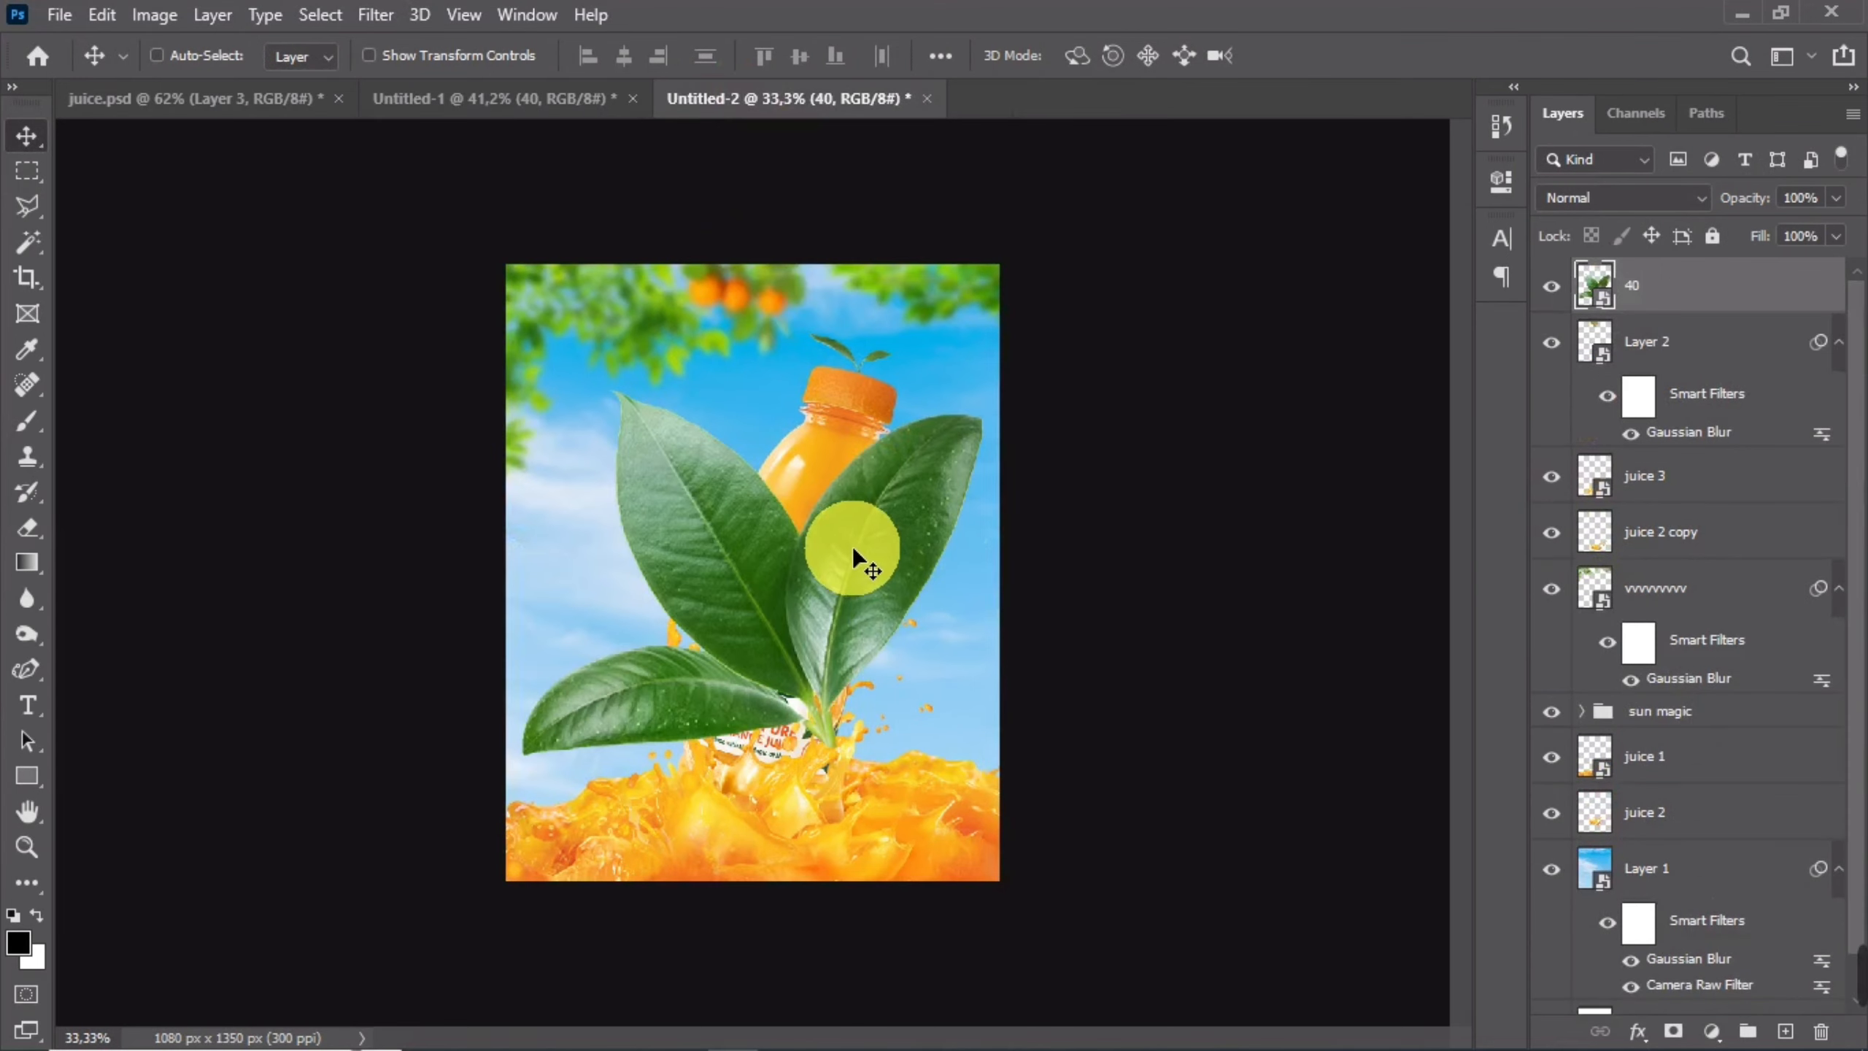
- Scale the layer 40 leaves to 51.57% and place them partly outside the lower-right corner of the artwork
key(ctrl+t)
drag(732, 400, 618, 584)
drag(813, 645, 993, 836)
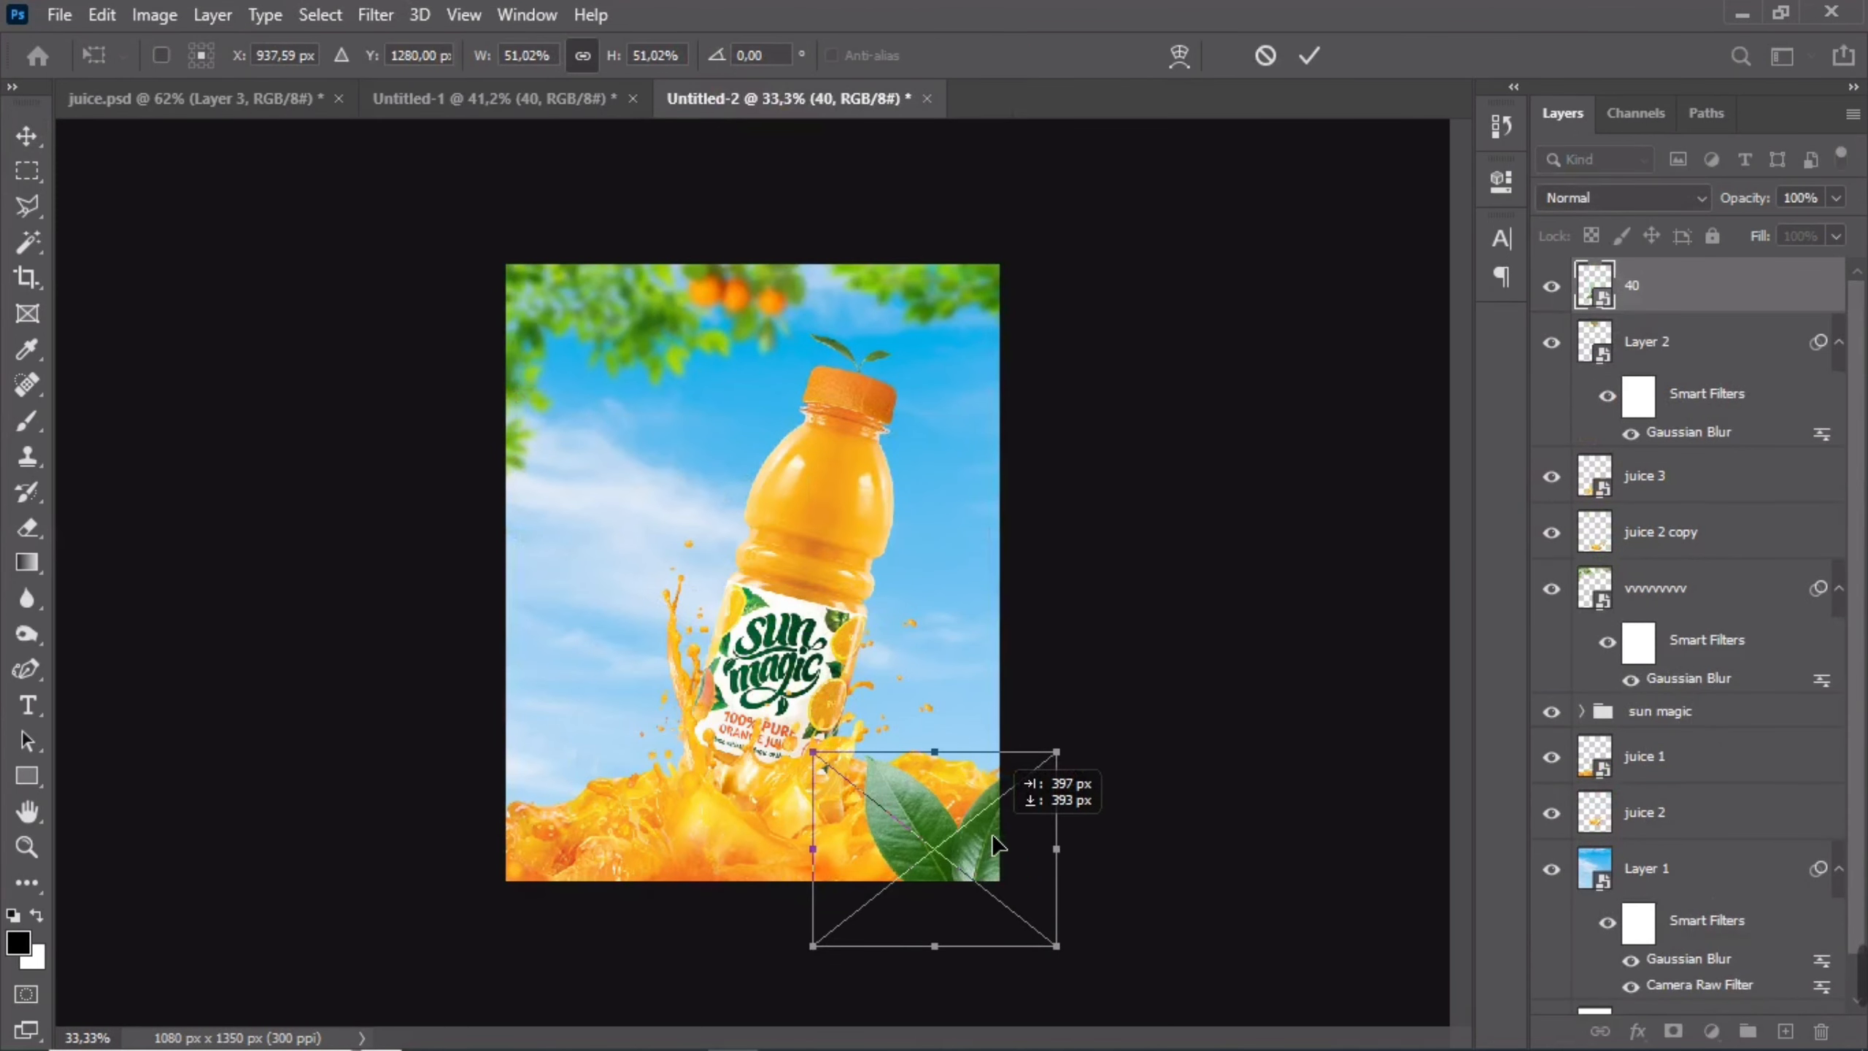
drag(1056, 752, 1041, 768)
drag(973, 823, 1063, 852)
key(Return)
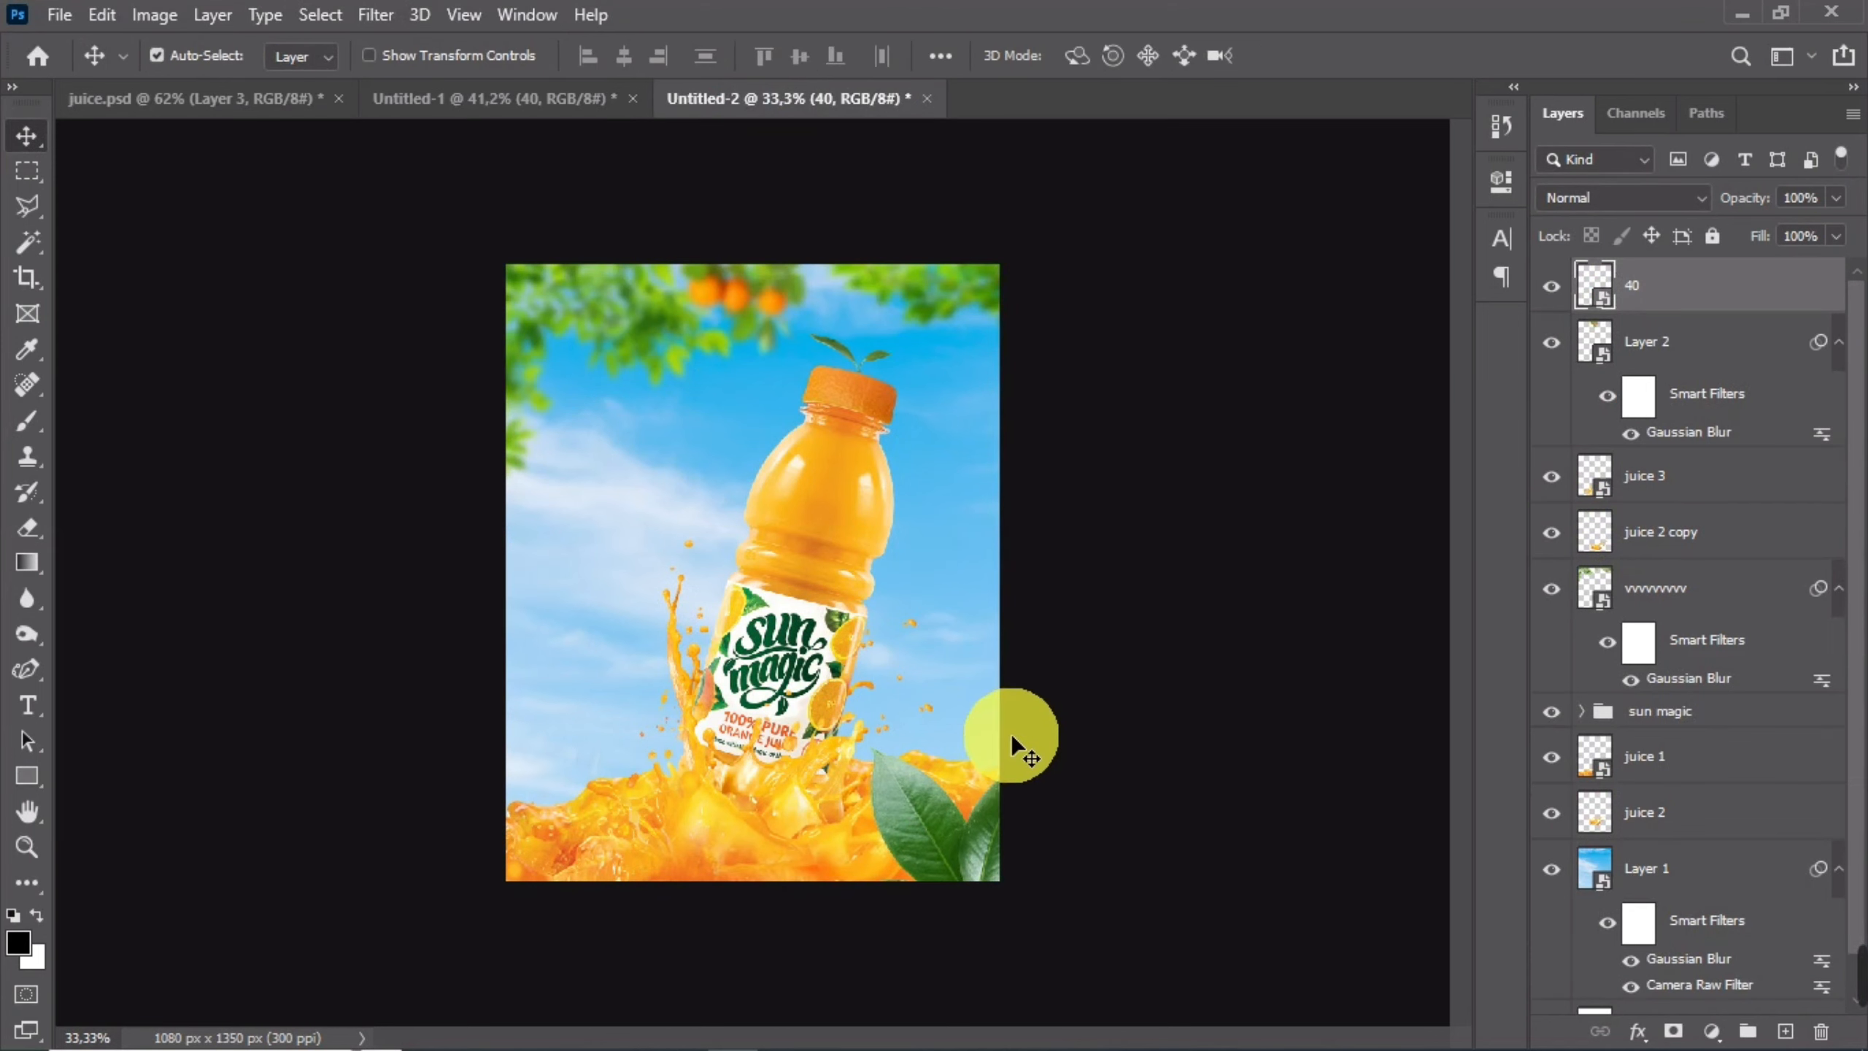
- Apply a Gaussian Blur with a radius of 10 pixels to the layer 40 leaves
click(375, 14)
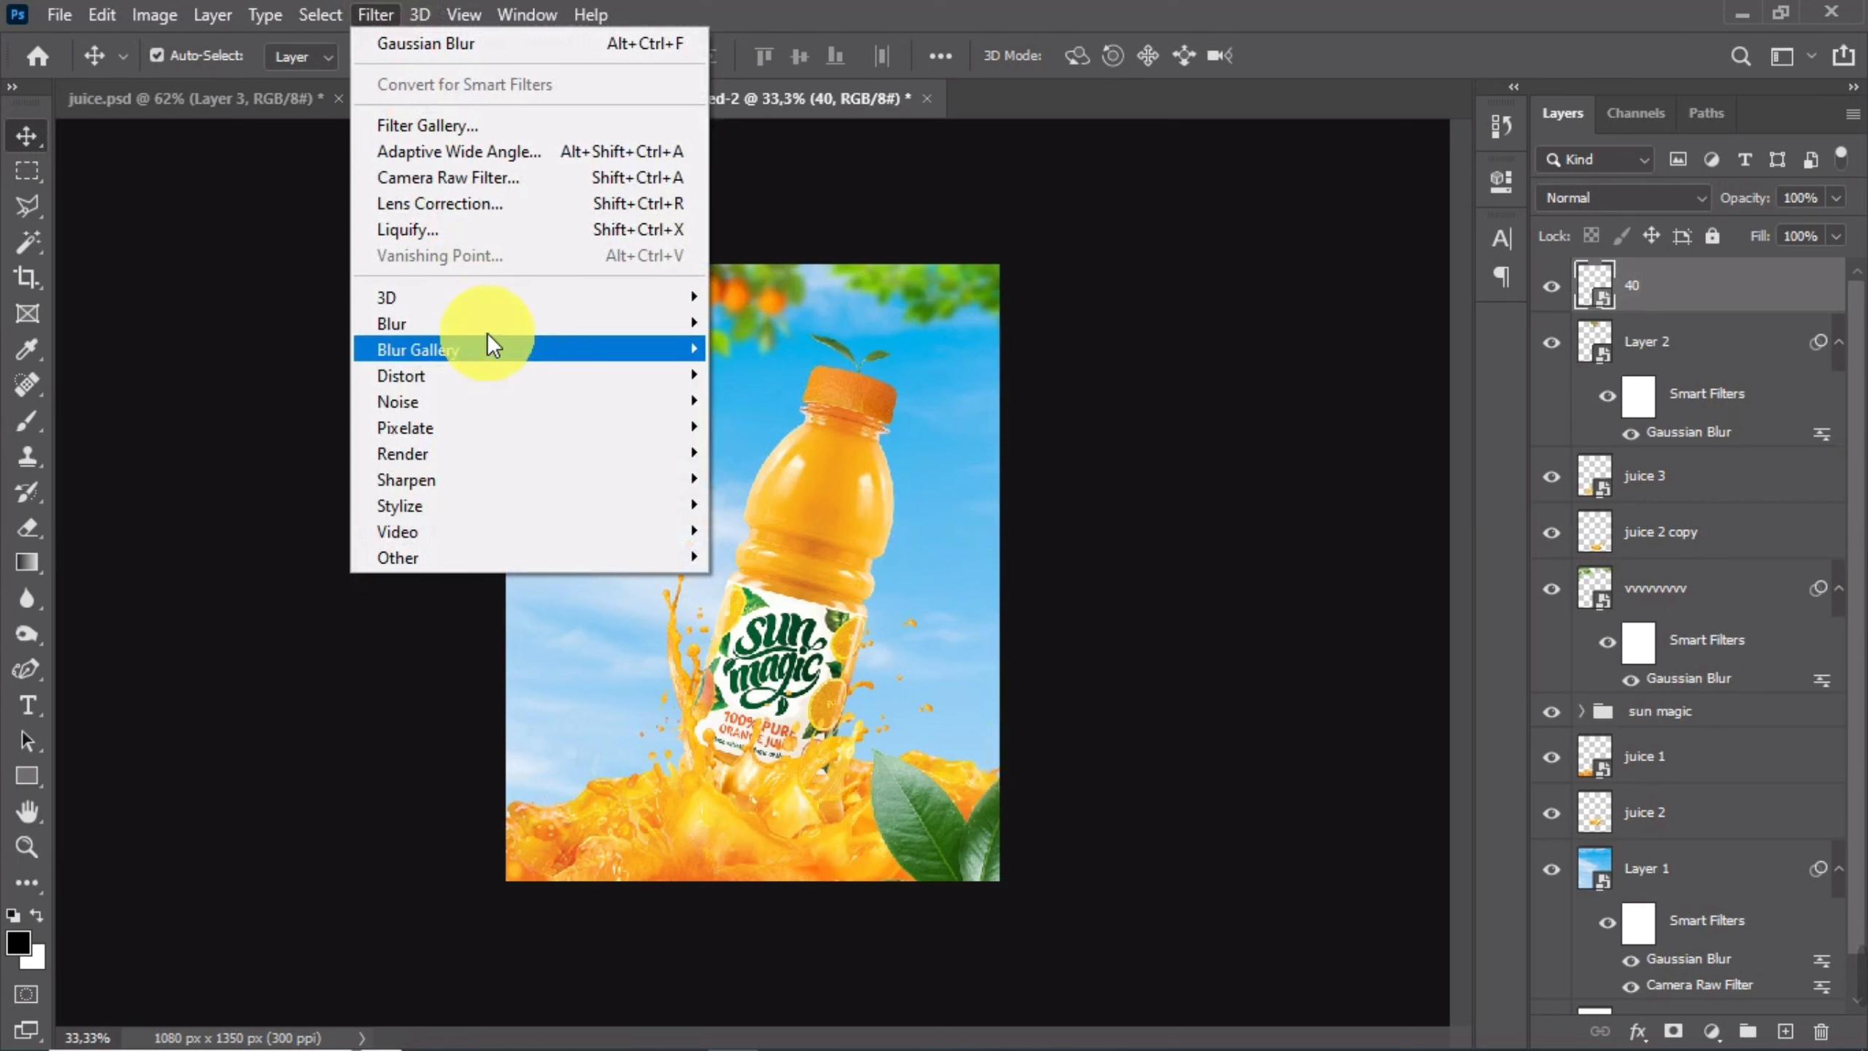
mouse_move(488, 326)
click(838, 427)
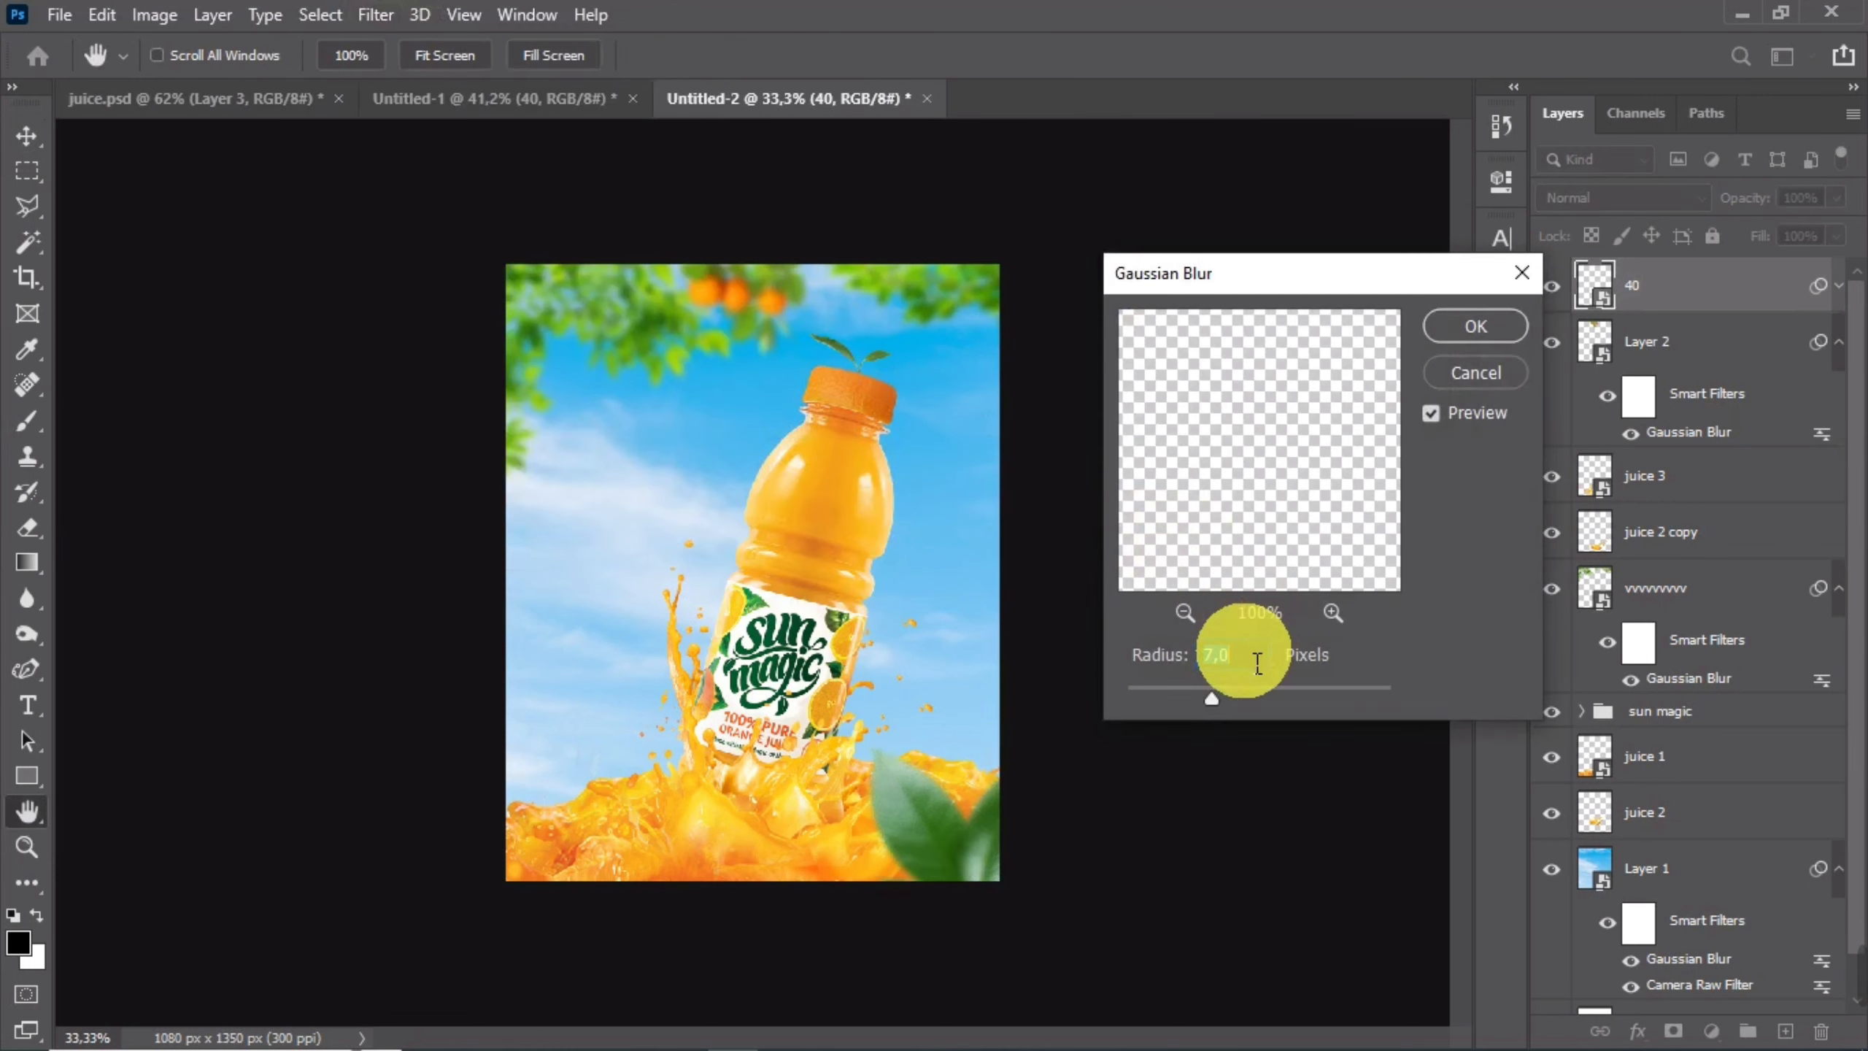
text(10)
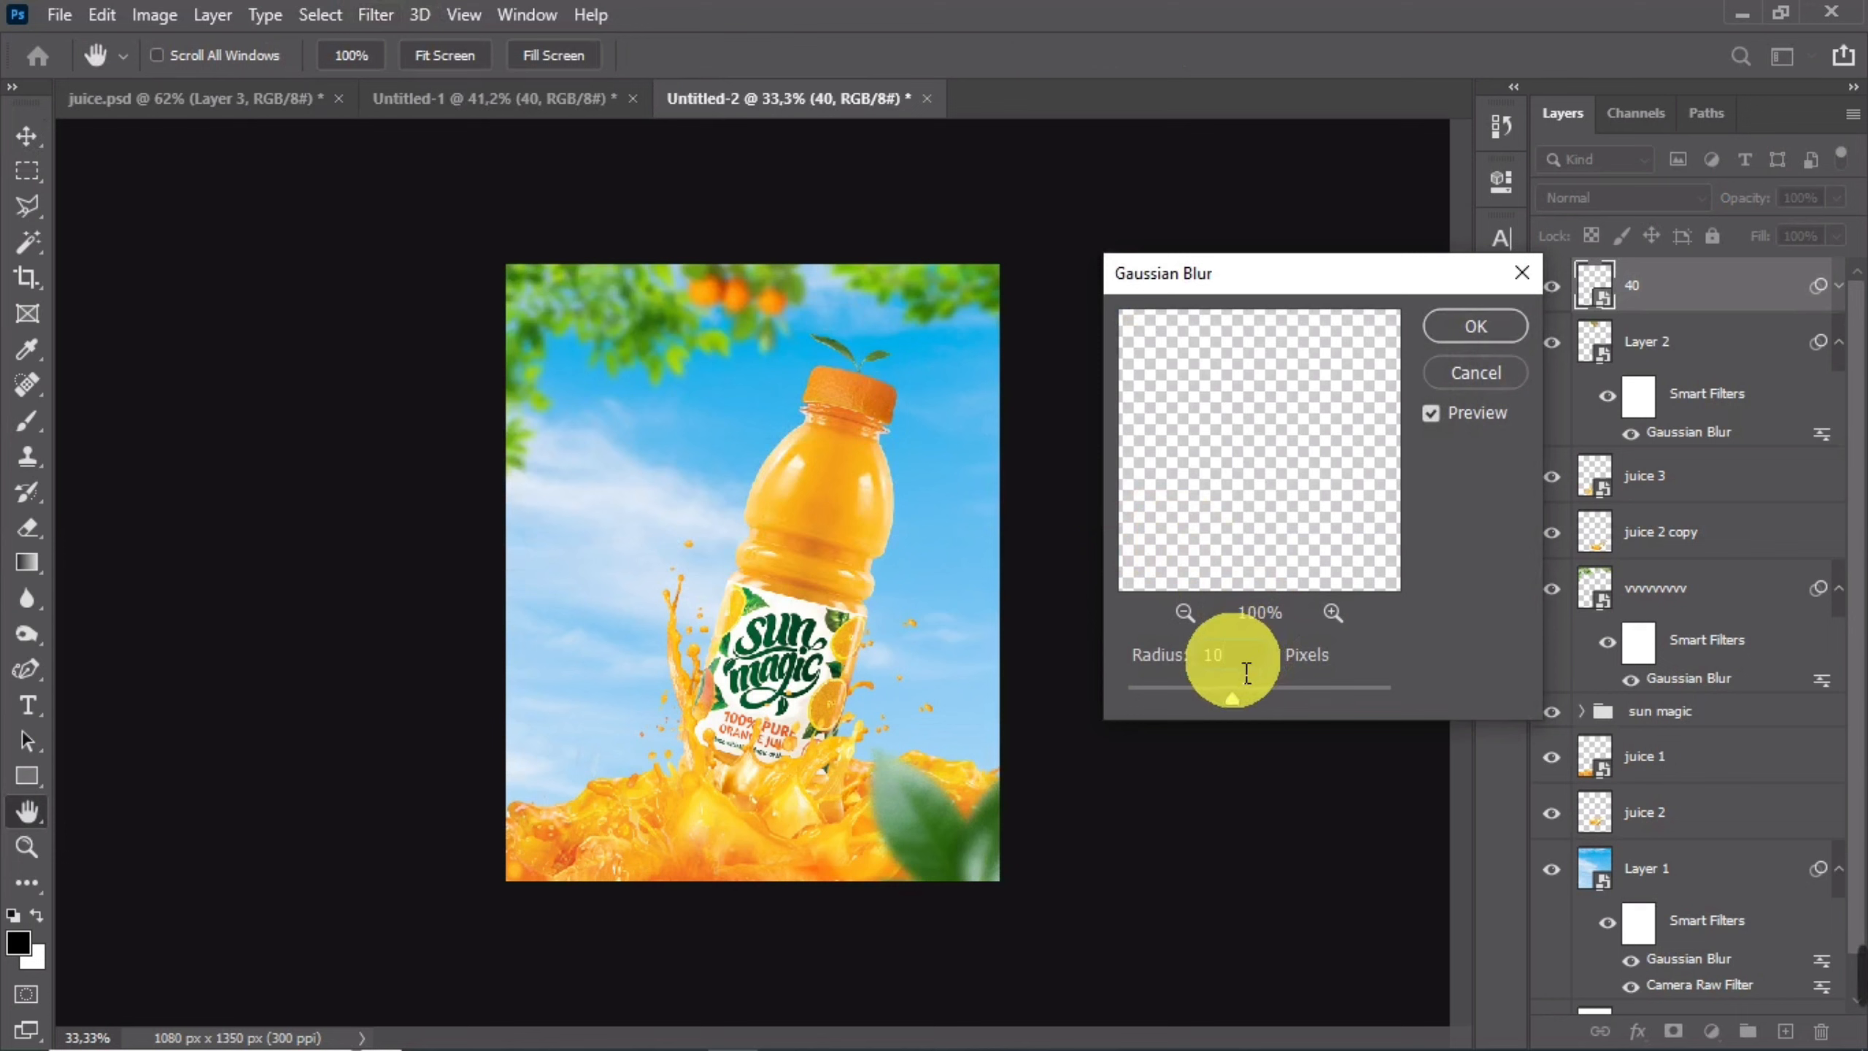
key(Return)
- Duplicate the blurred layer 40 leaves to the lower-left corner of the artwork, flip the copy horizontally and adjust its transform
key(v)
drag(984, 842, 669, 872)
key(ctrl+t)
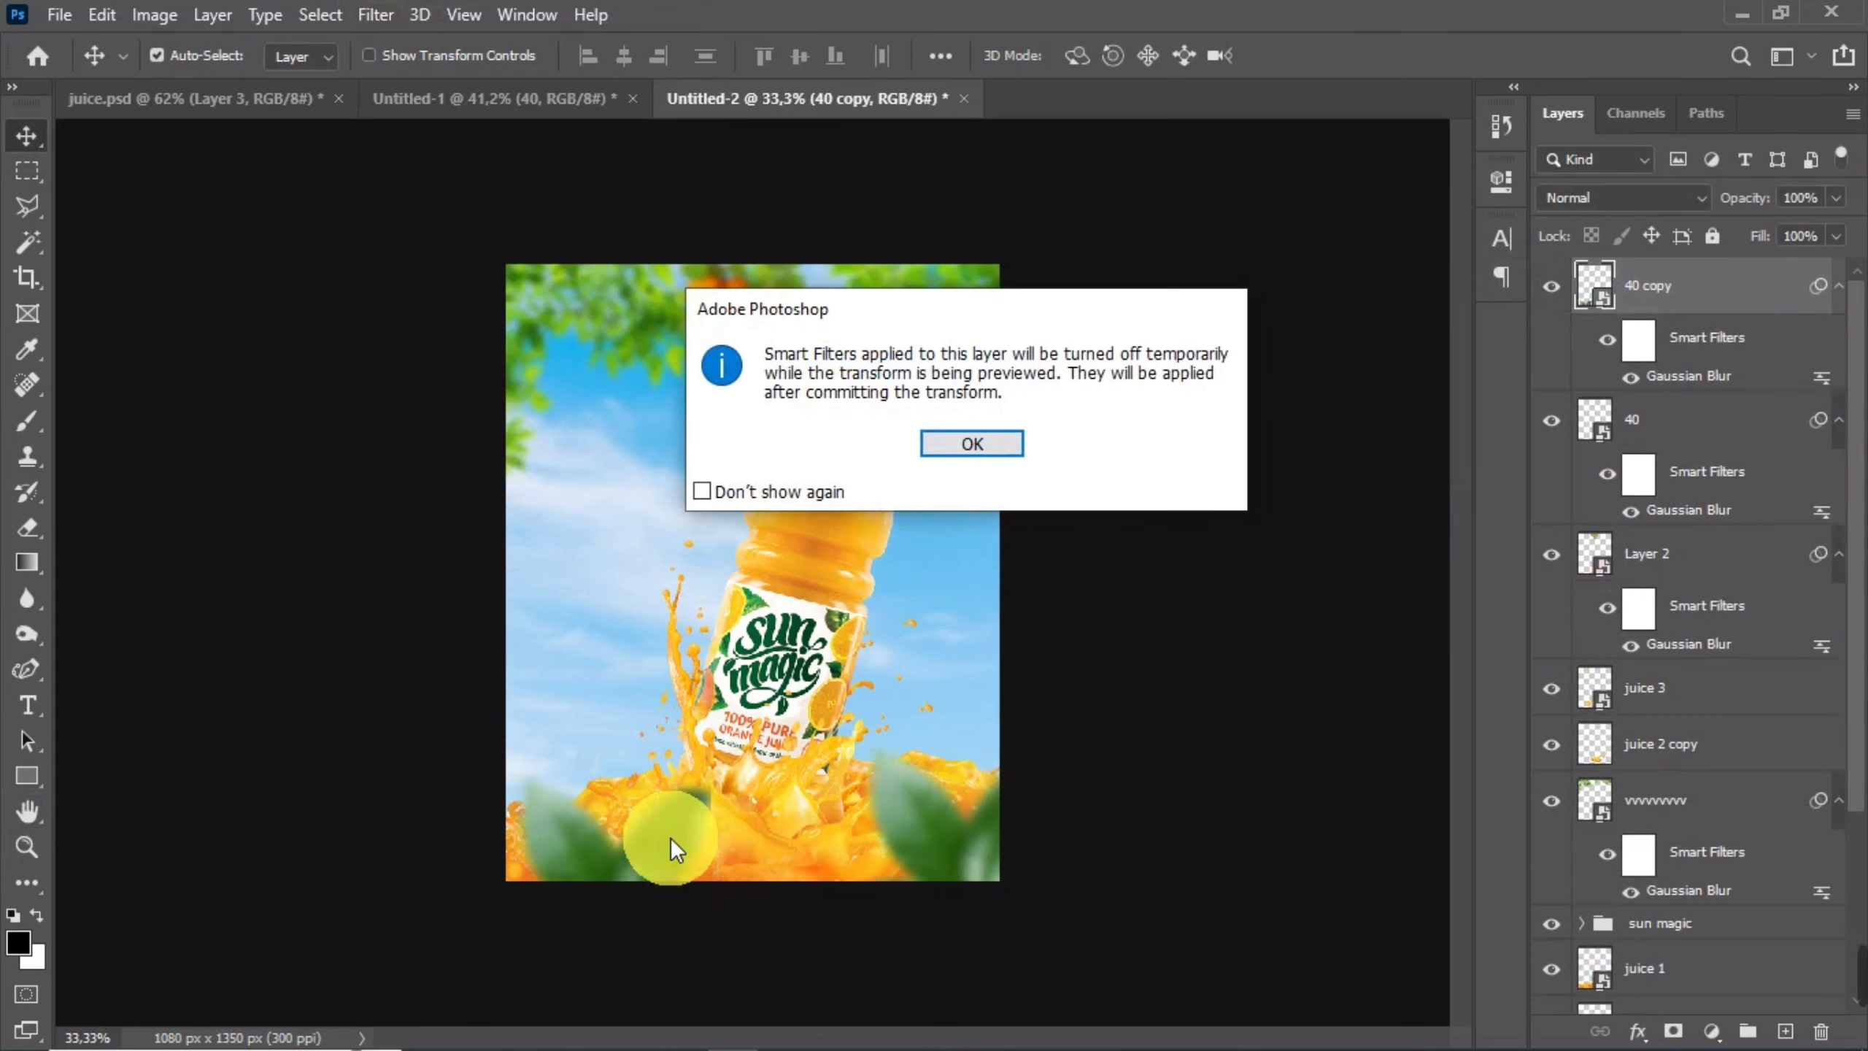
key(Return)
right_click(637, 839)
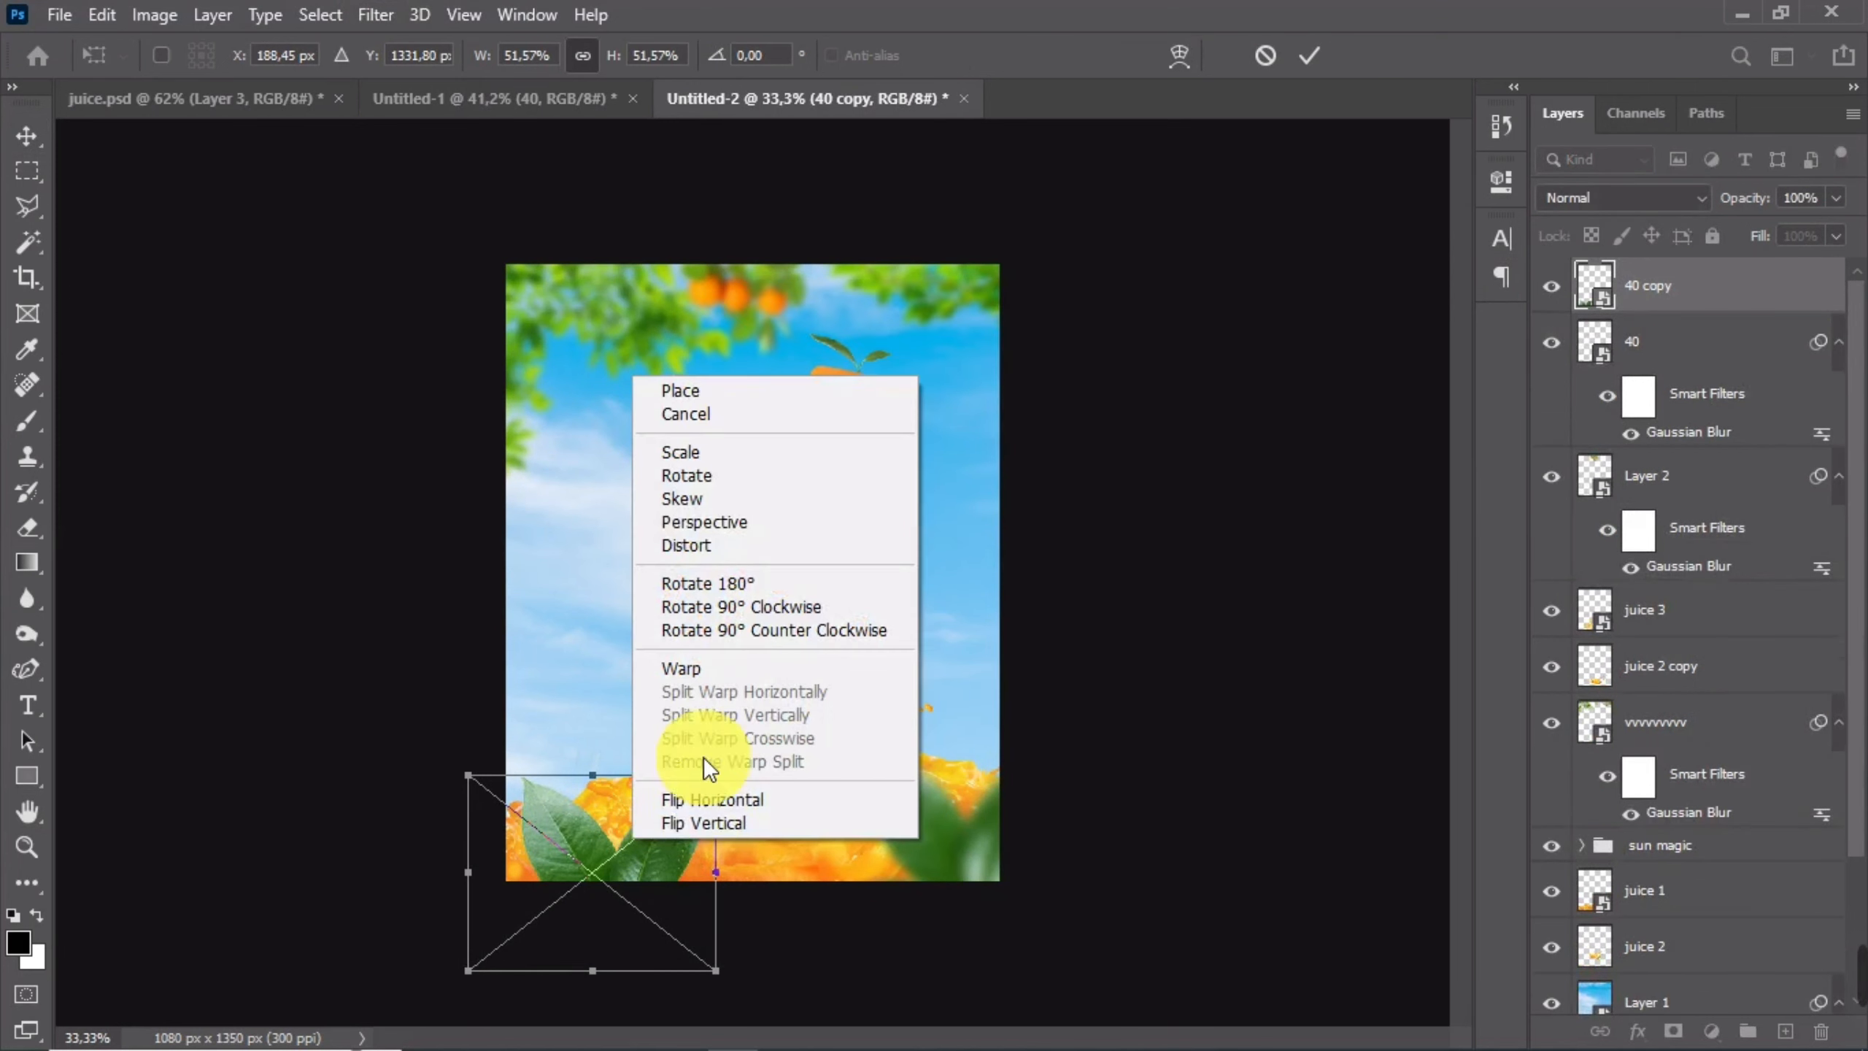
click(691, 802)
drag(697, 826, 666, 736)
drag(636, 842, 705, 728)
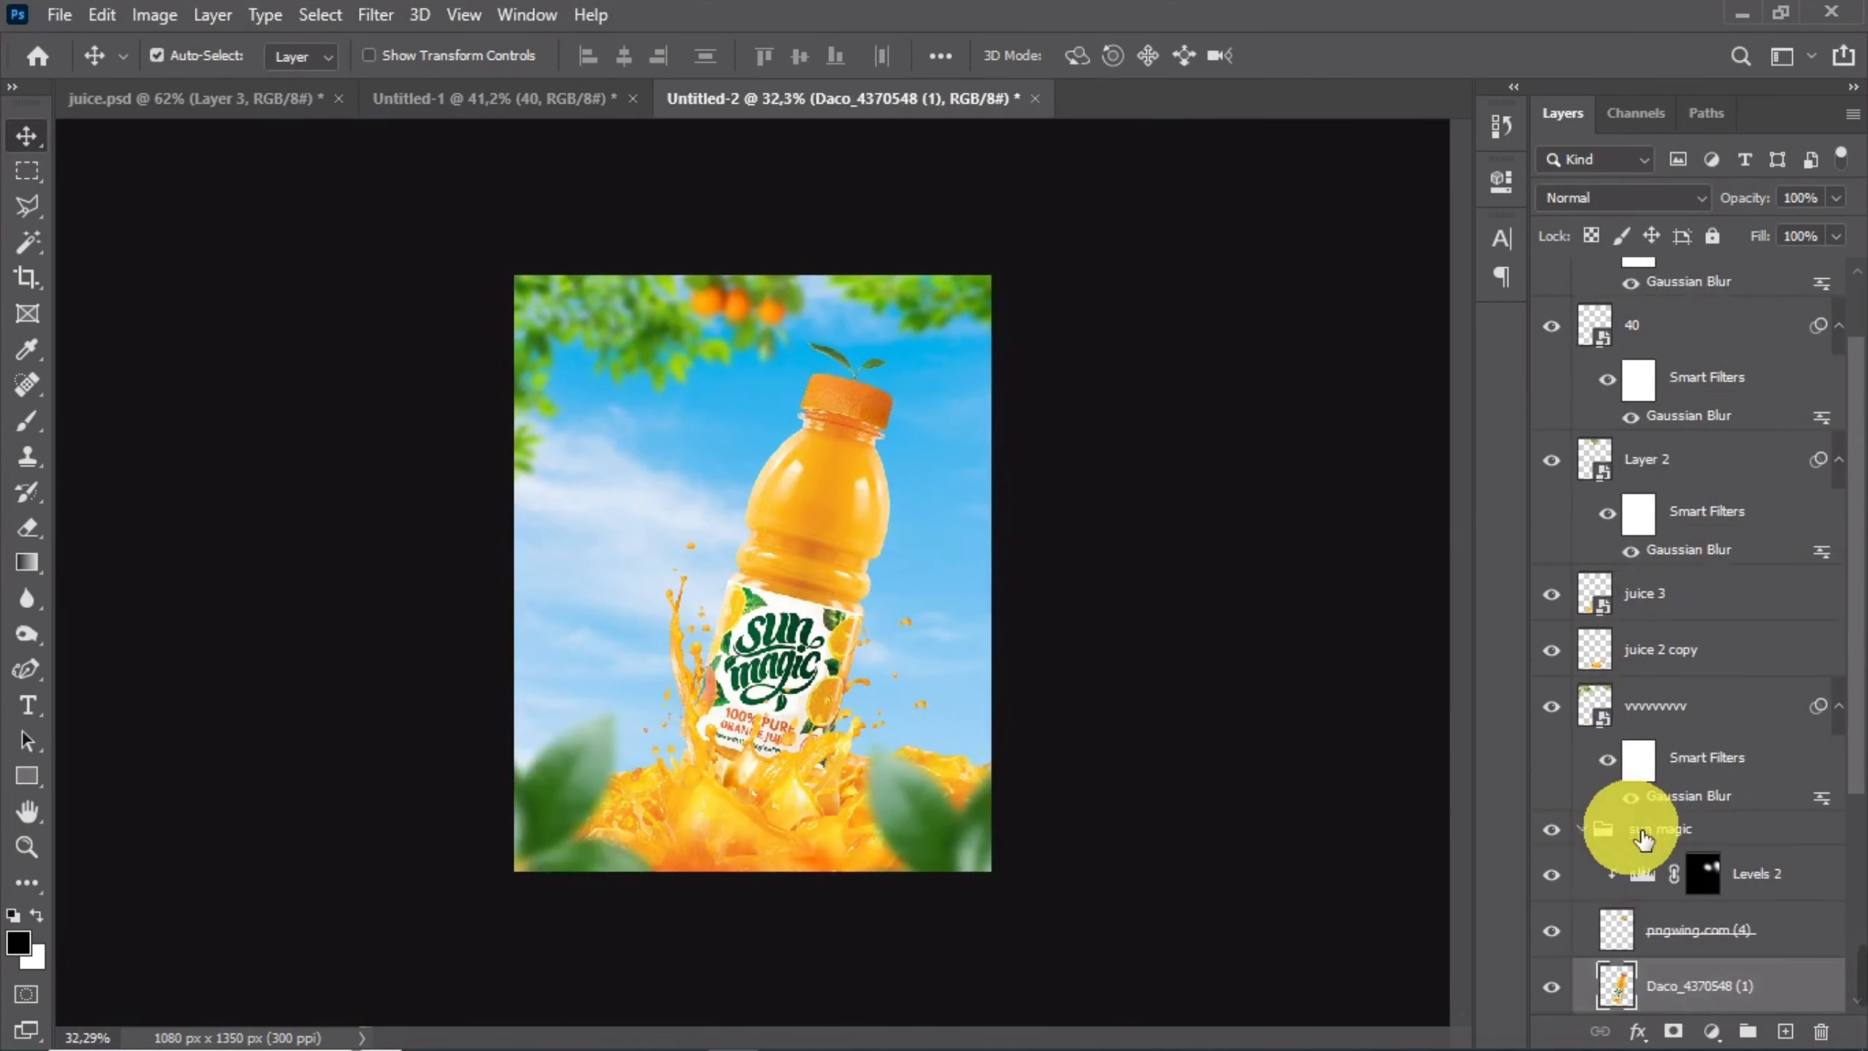
scroll(1611, 828, down, 4)
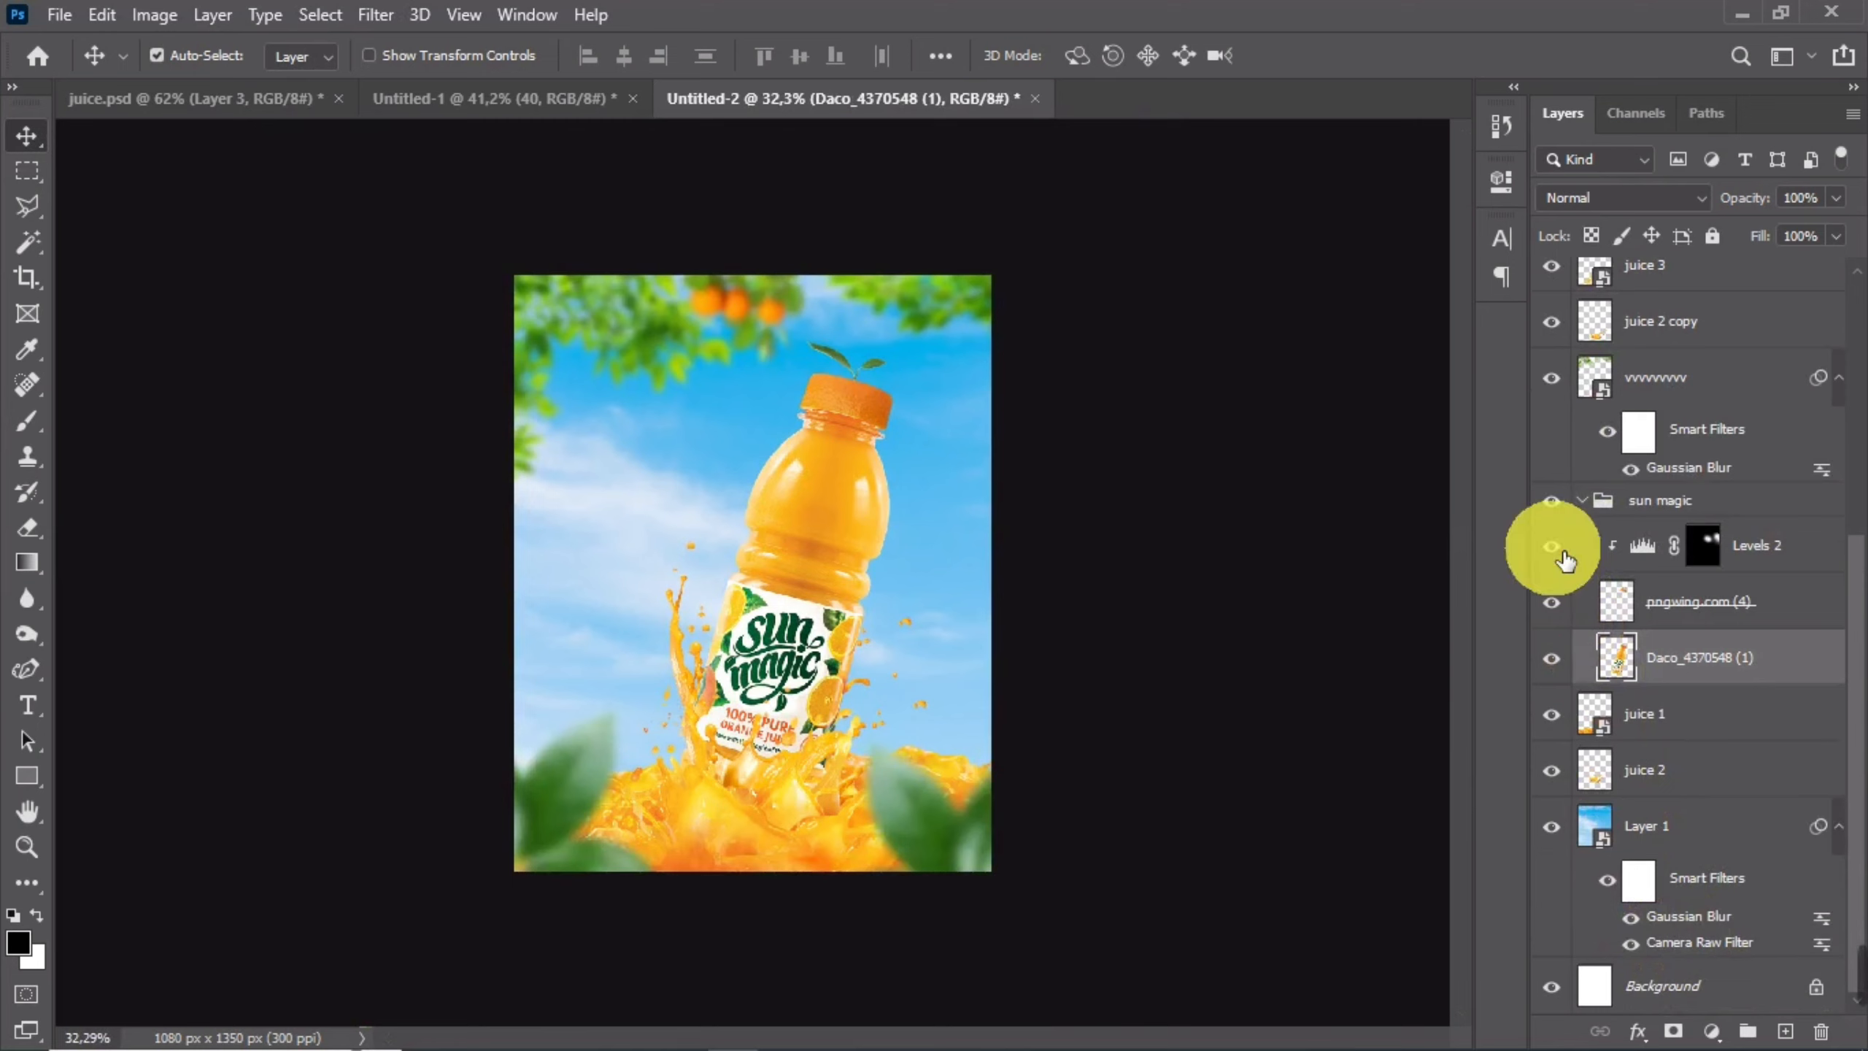
click(1550, 602)
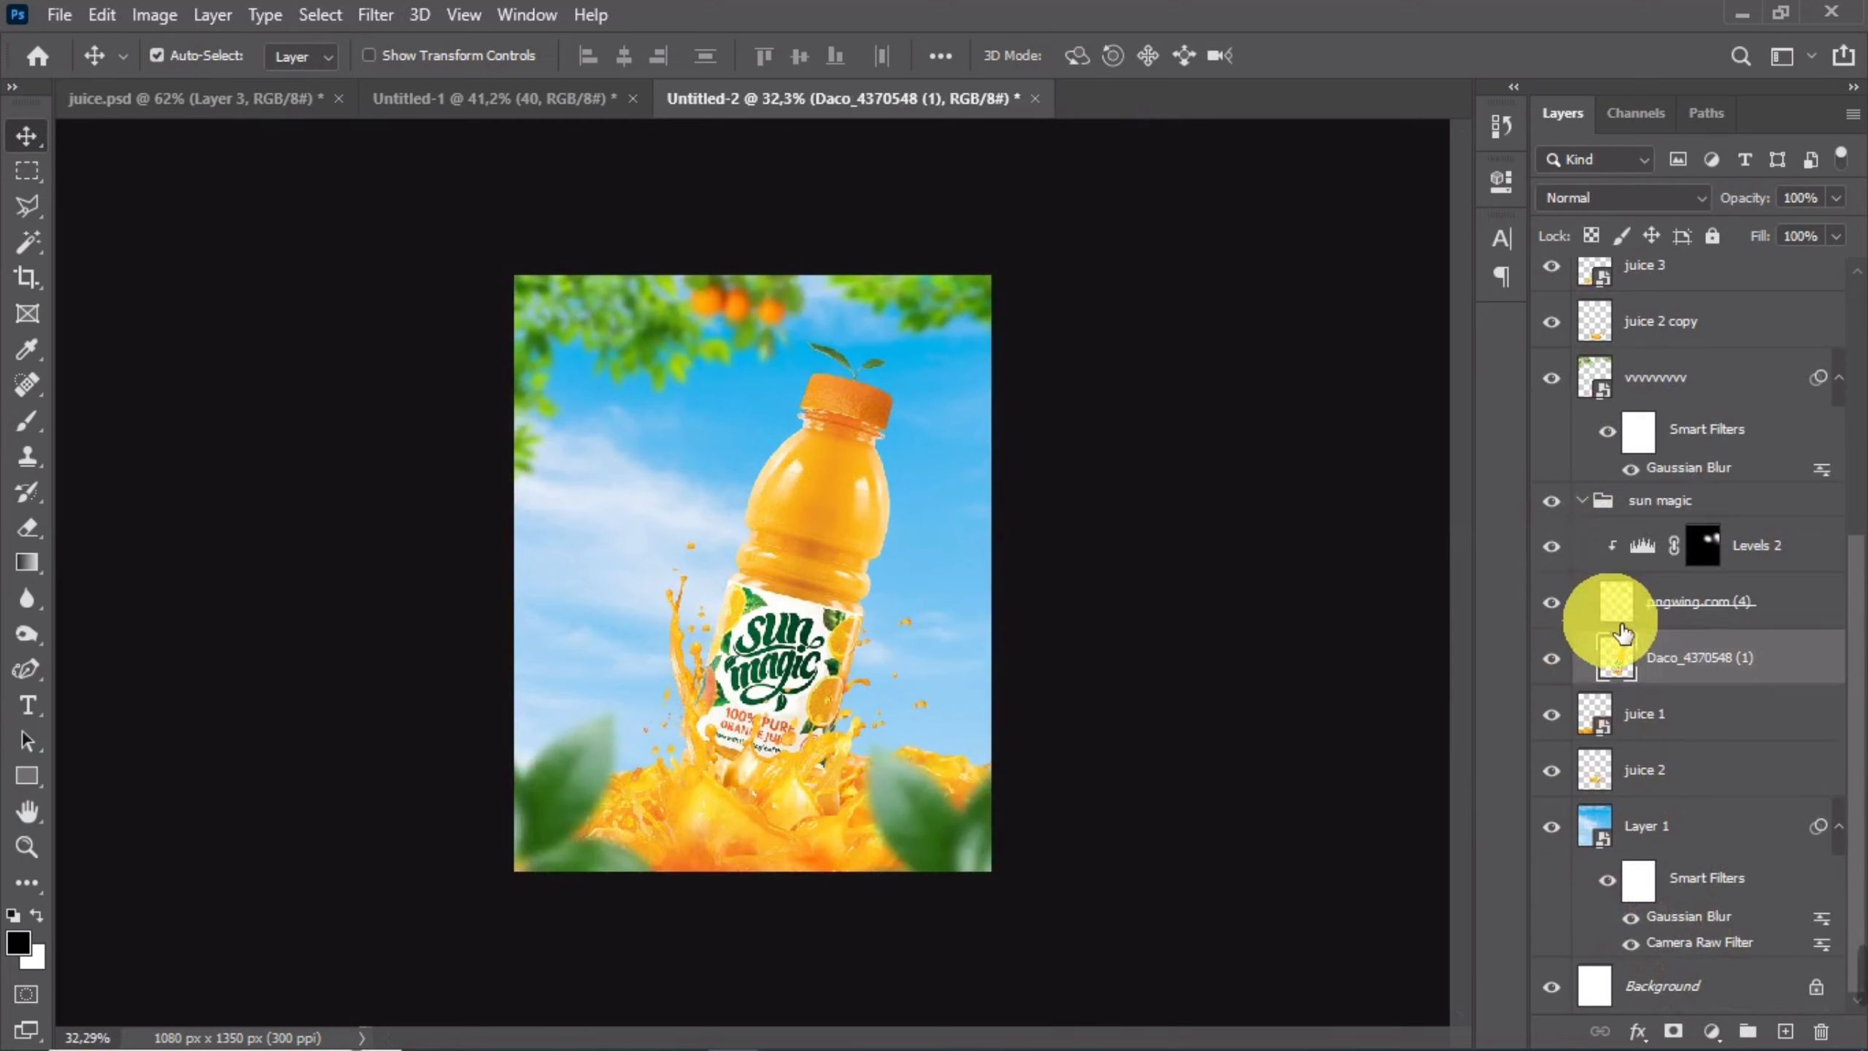
click(1713, 1029)
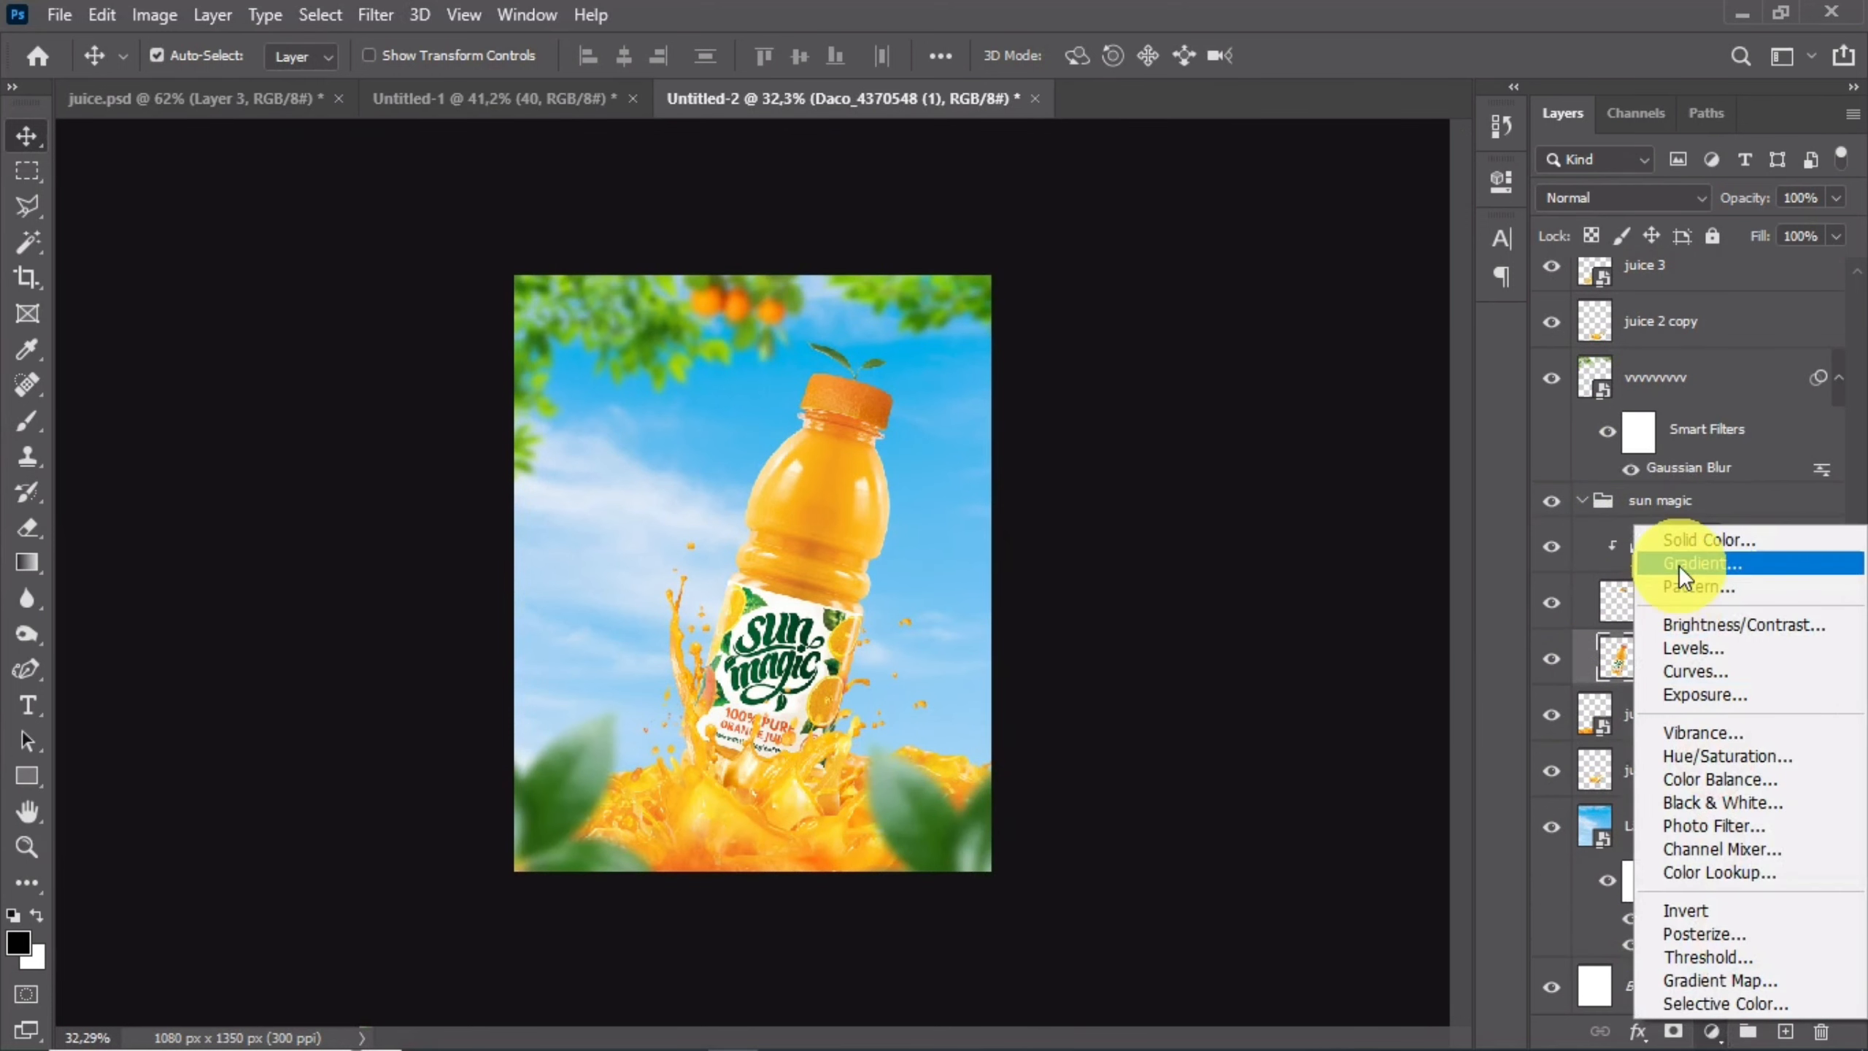
click(1678, 544)
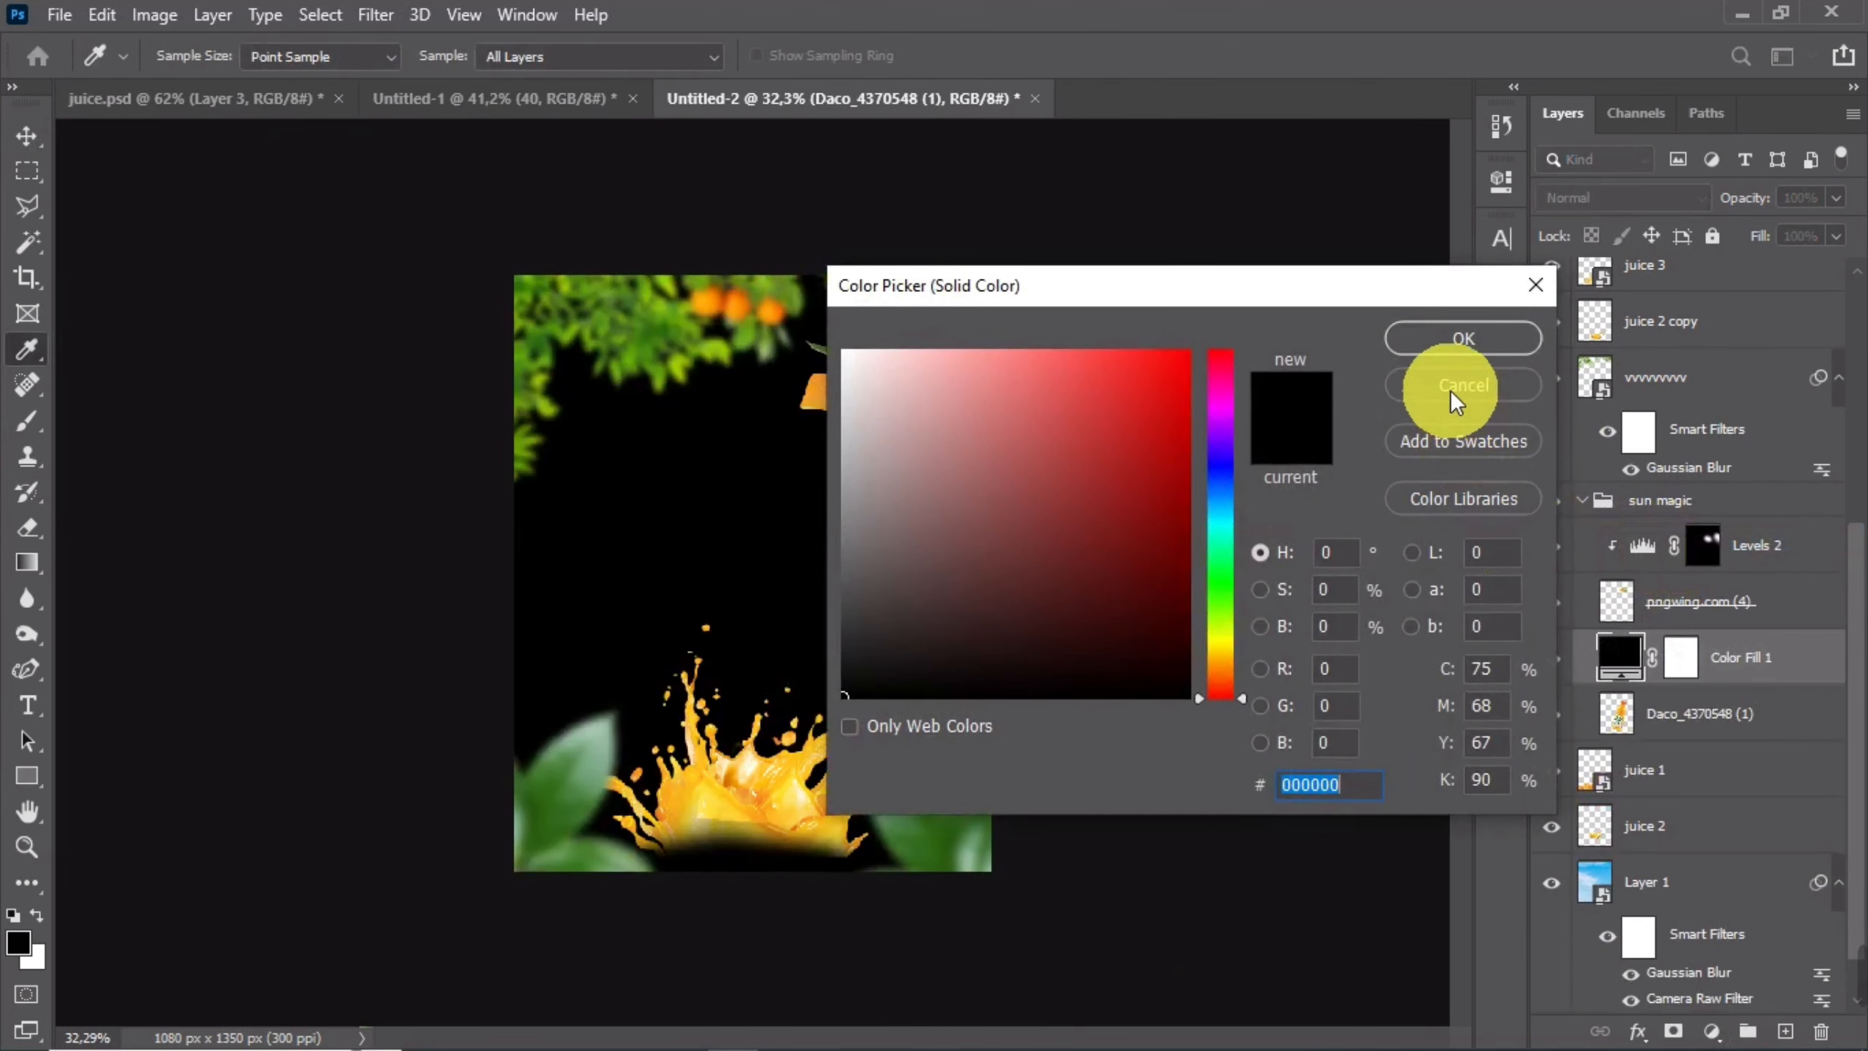
click(1451, 390)
- Add a Levels adjustment clipped to the Daco_4370548 (1) bottle layer with the output white level at 26, and invert its mask
click(1718, 1027)
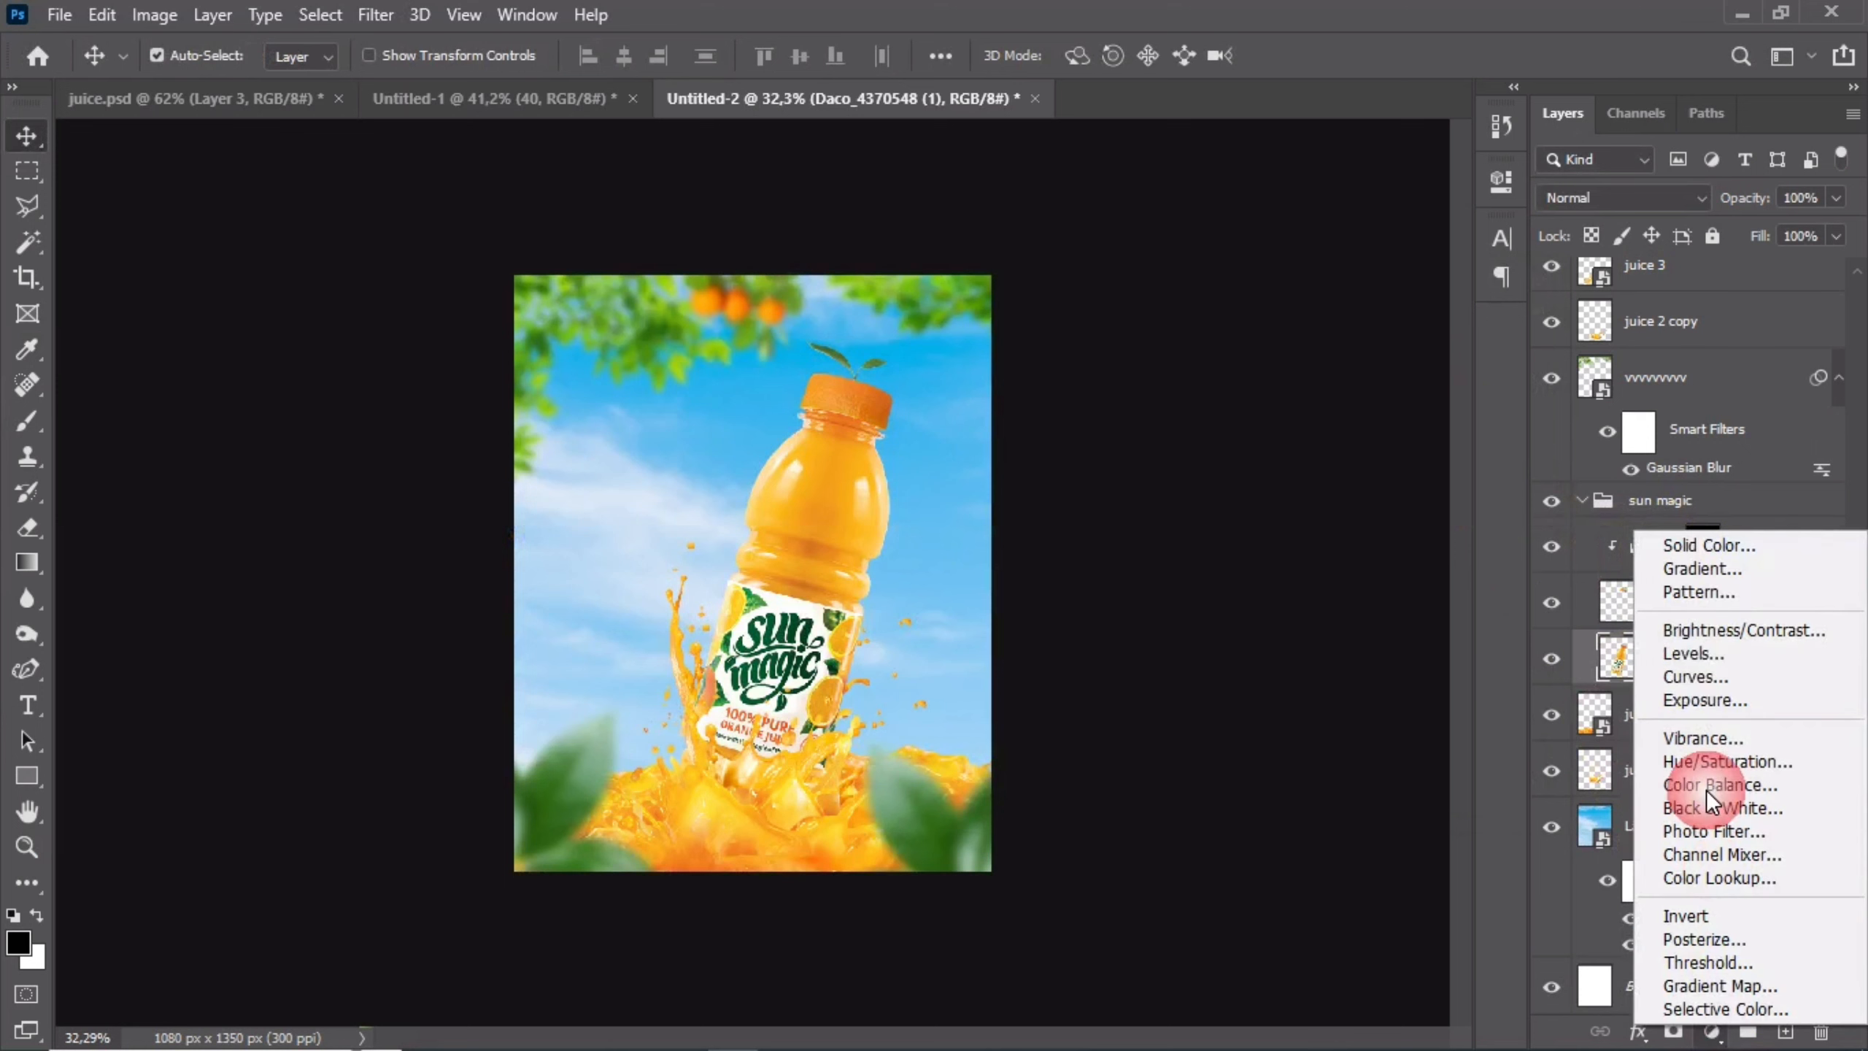
click(1696, 654)
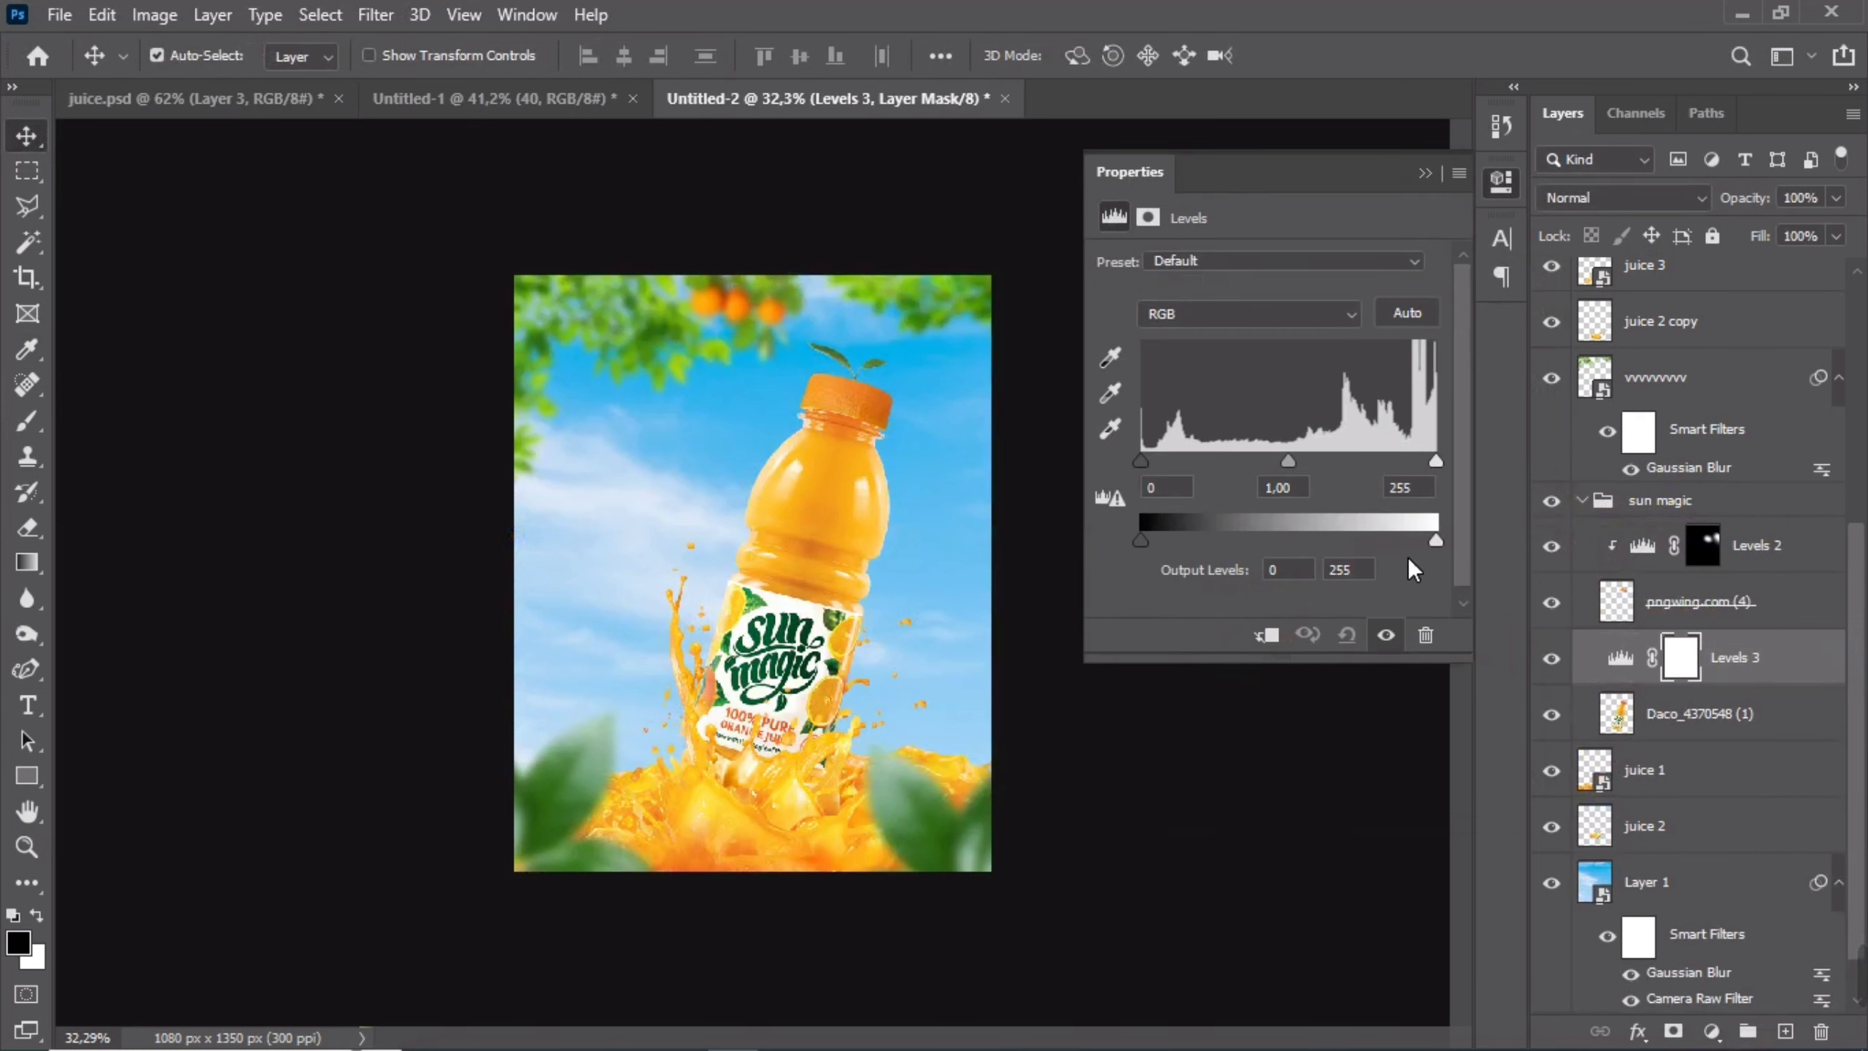
drag(1430, 540, 1173, 546)
click(1266, 634)
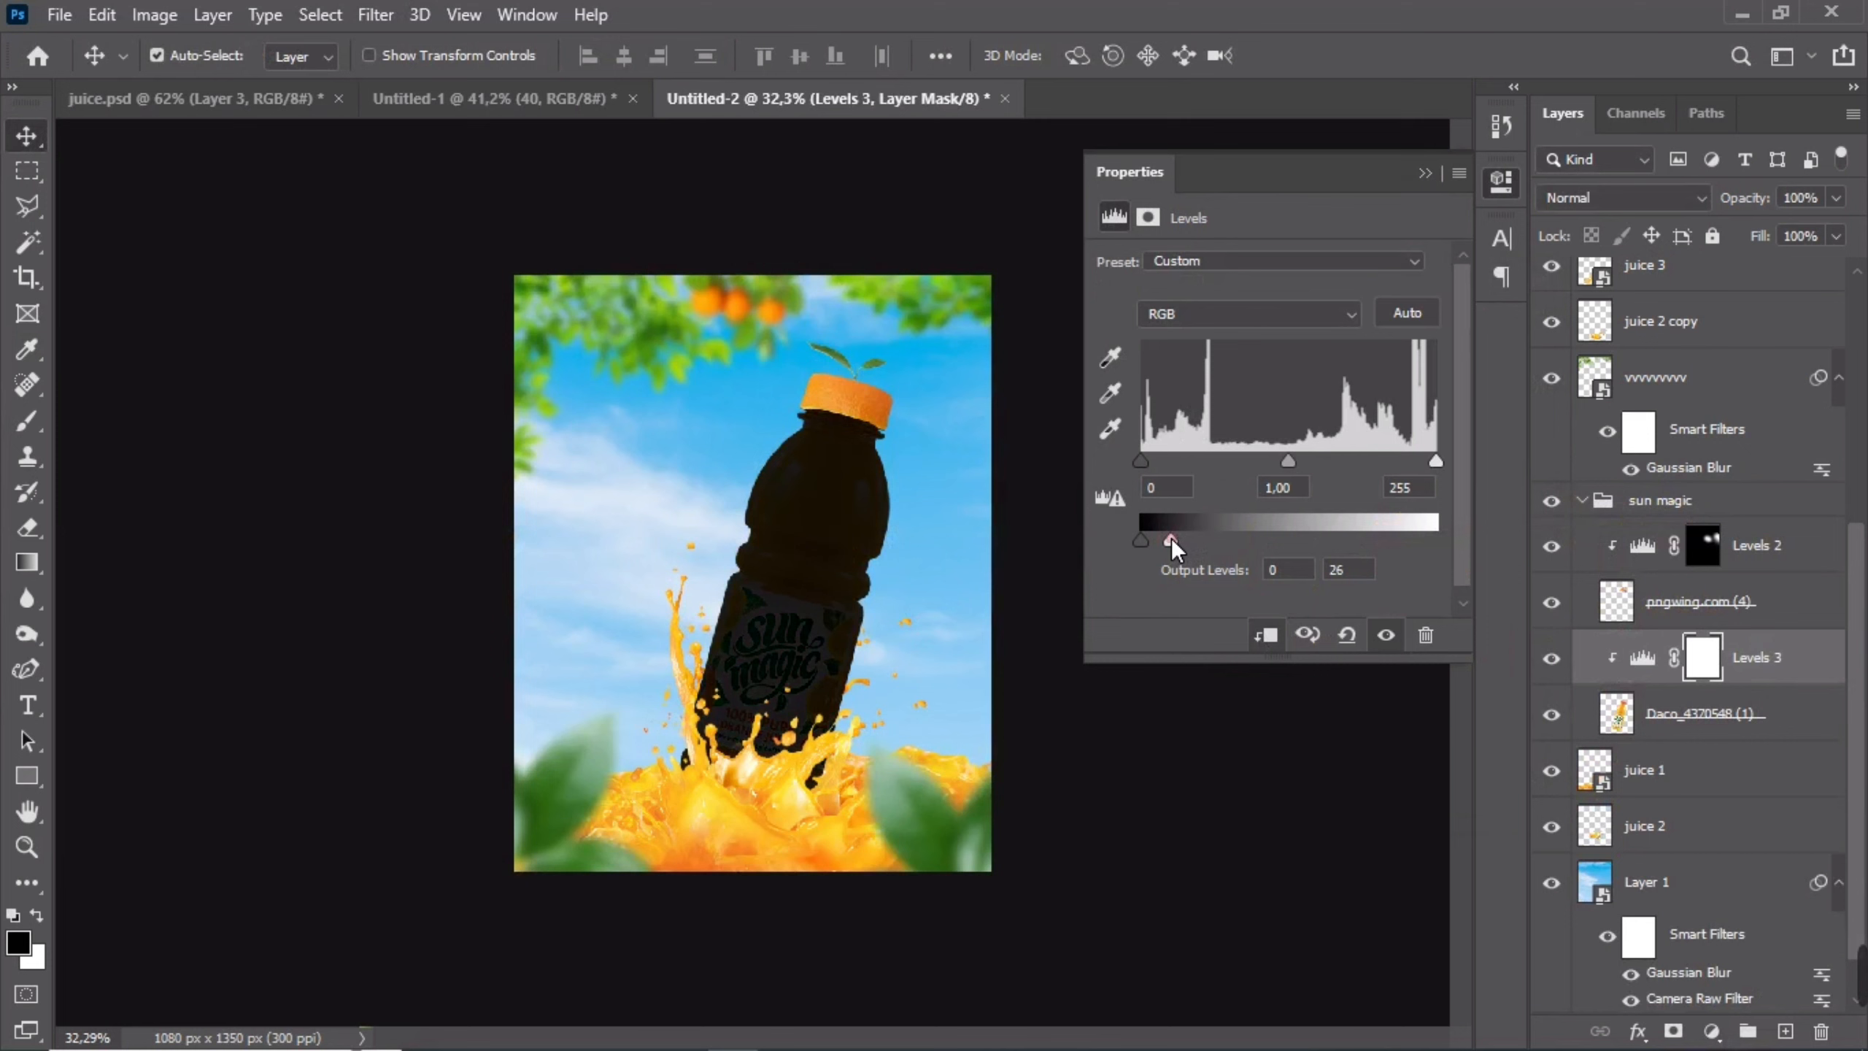
click(1424, 171)
key(ctrl+i)
- Paint white with a soft 925 px brush in the Levels 3 mask to shade the bottle's right side
click(26, 421)
drag(768, 629, 899, 628)
click(163, 74)
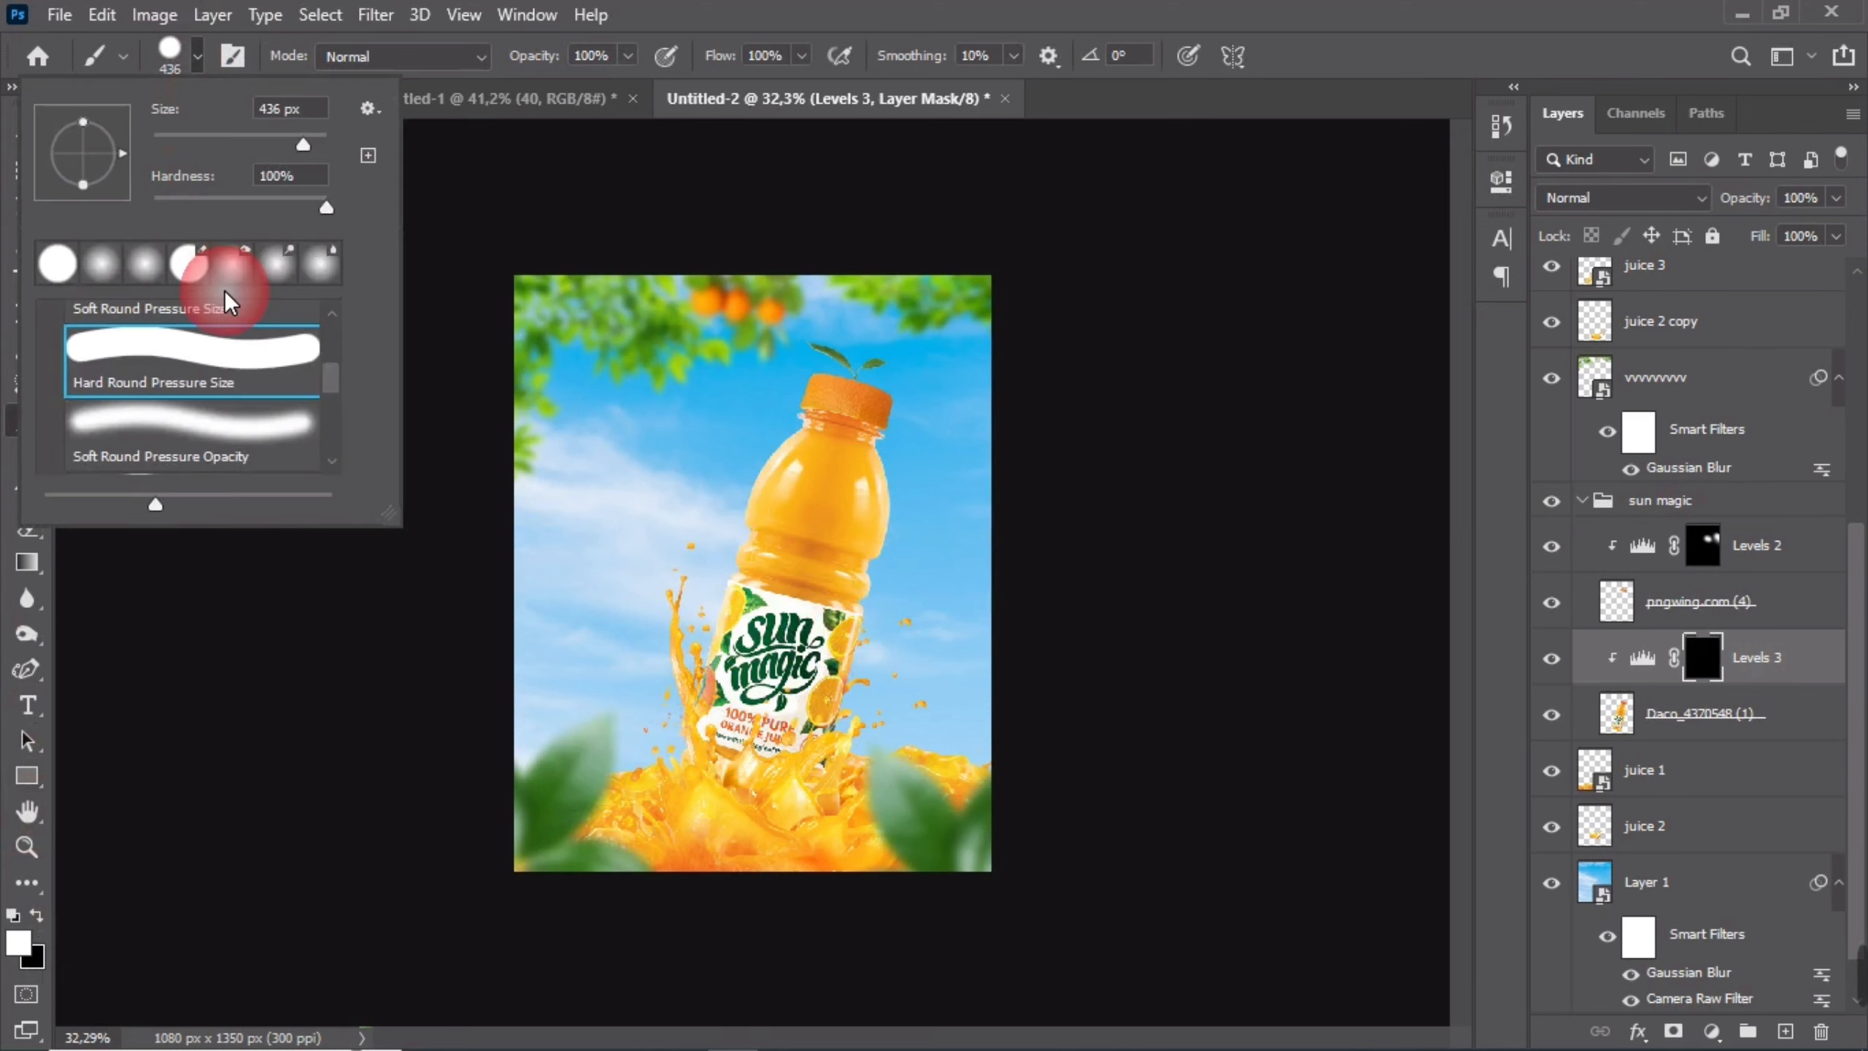
click(935, 620)
drag(935, 625, 1054, 632)
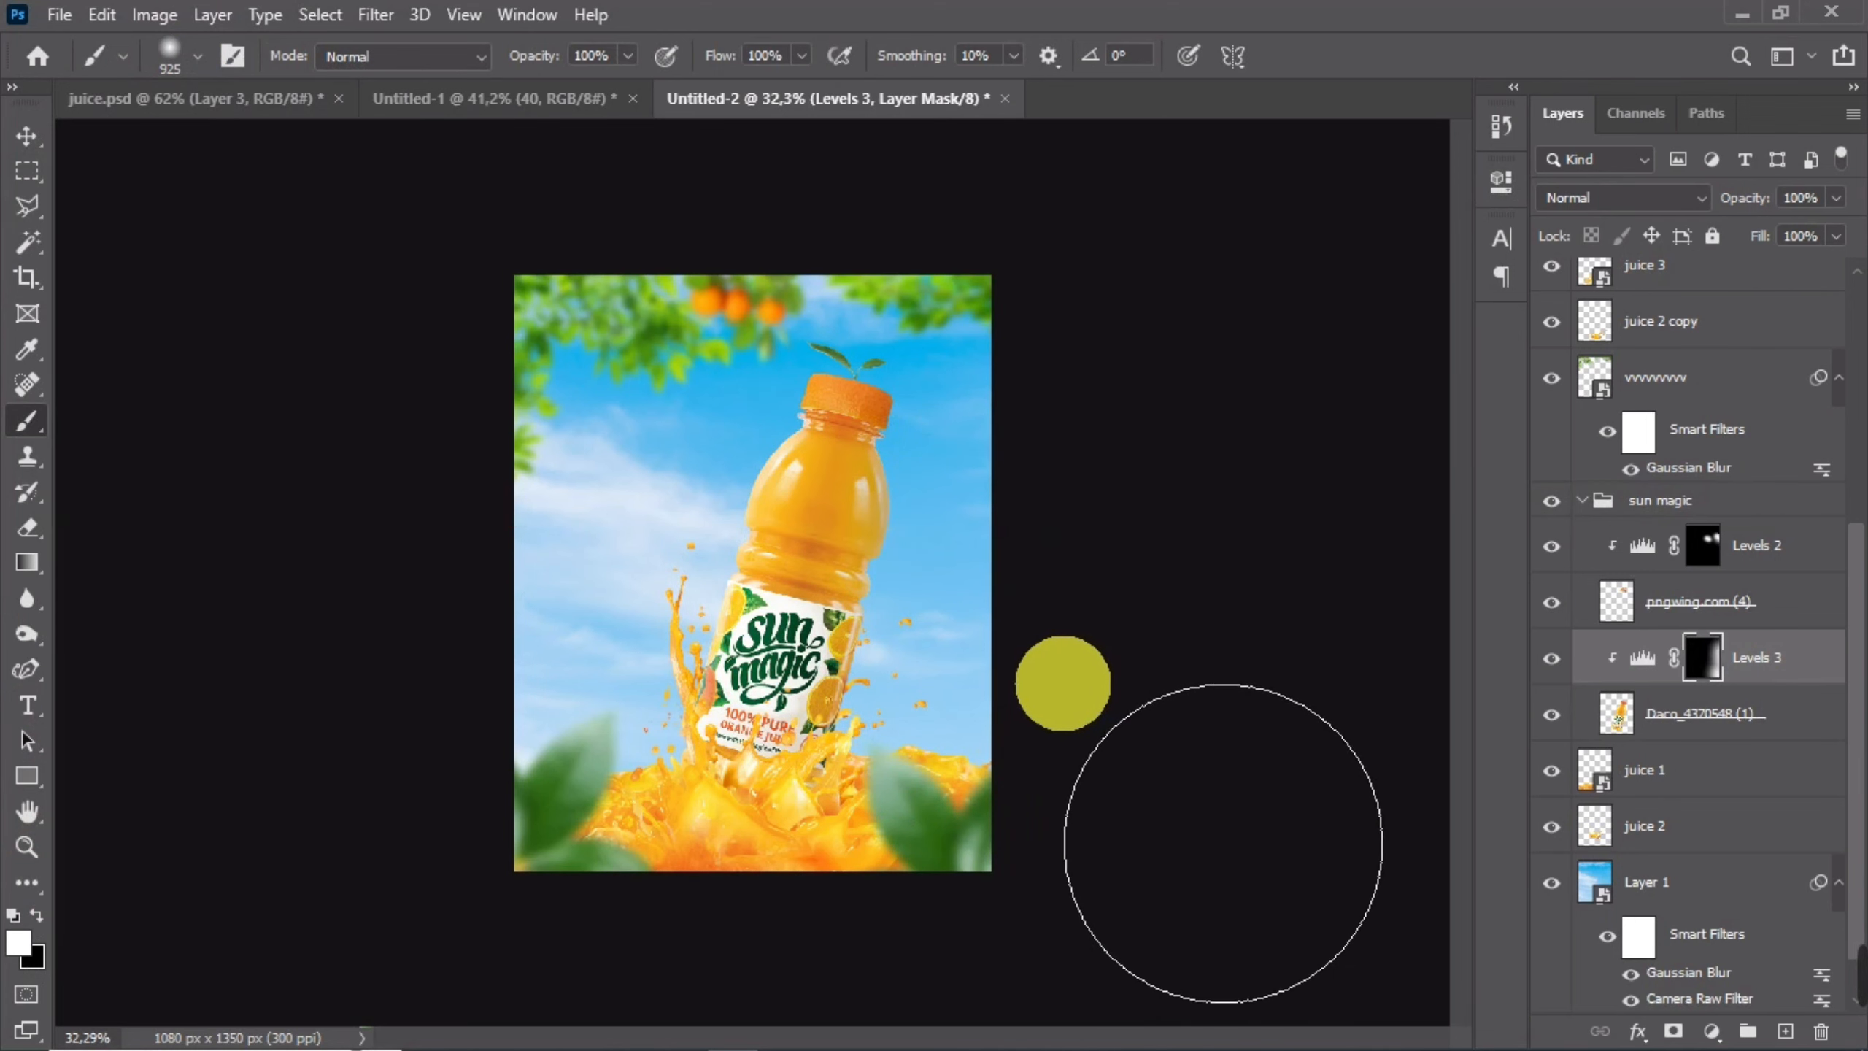
scroll(974, 684, down, 1)
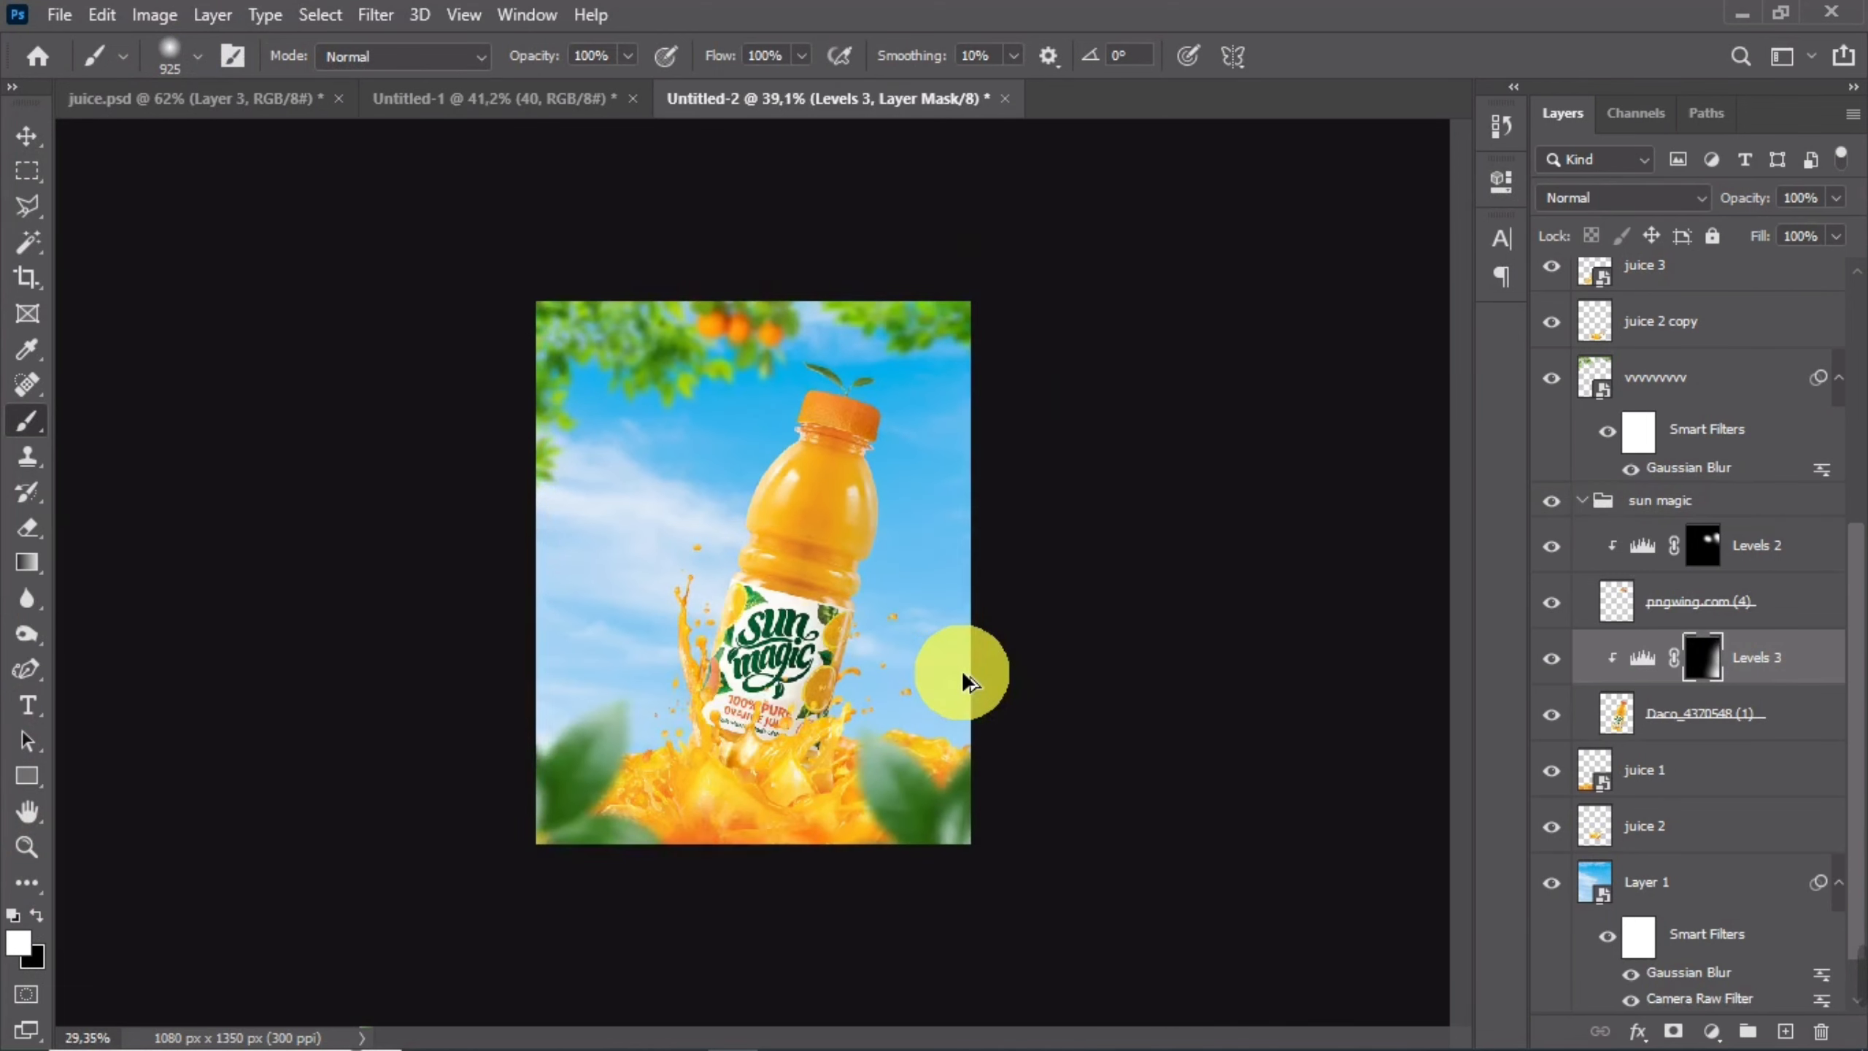
- Touch up the orange cap's Levels 2 mask with the soft white brush
click(26, 136)
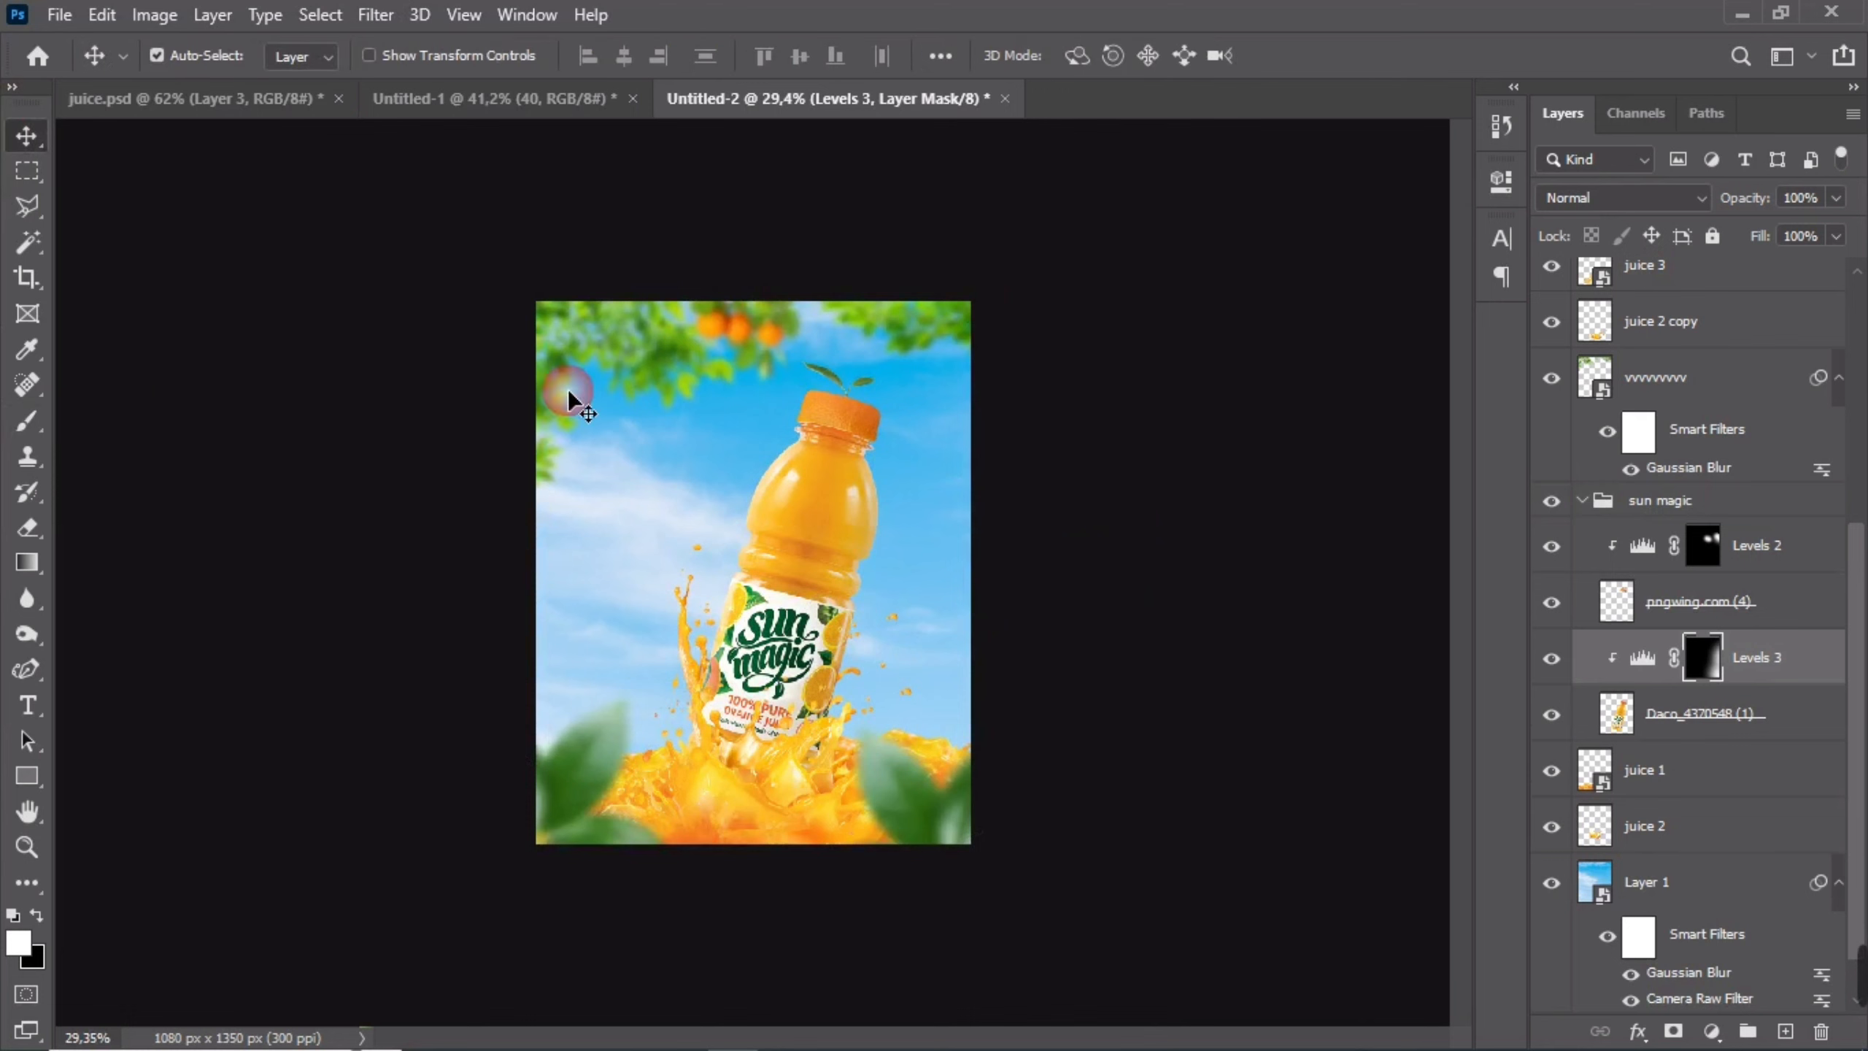
click(865, 420)
click(1703, 544)
key(x)
click(26, 421)
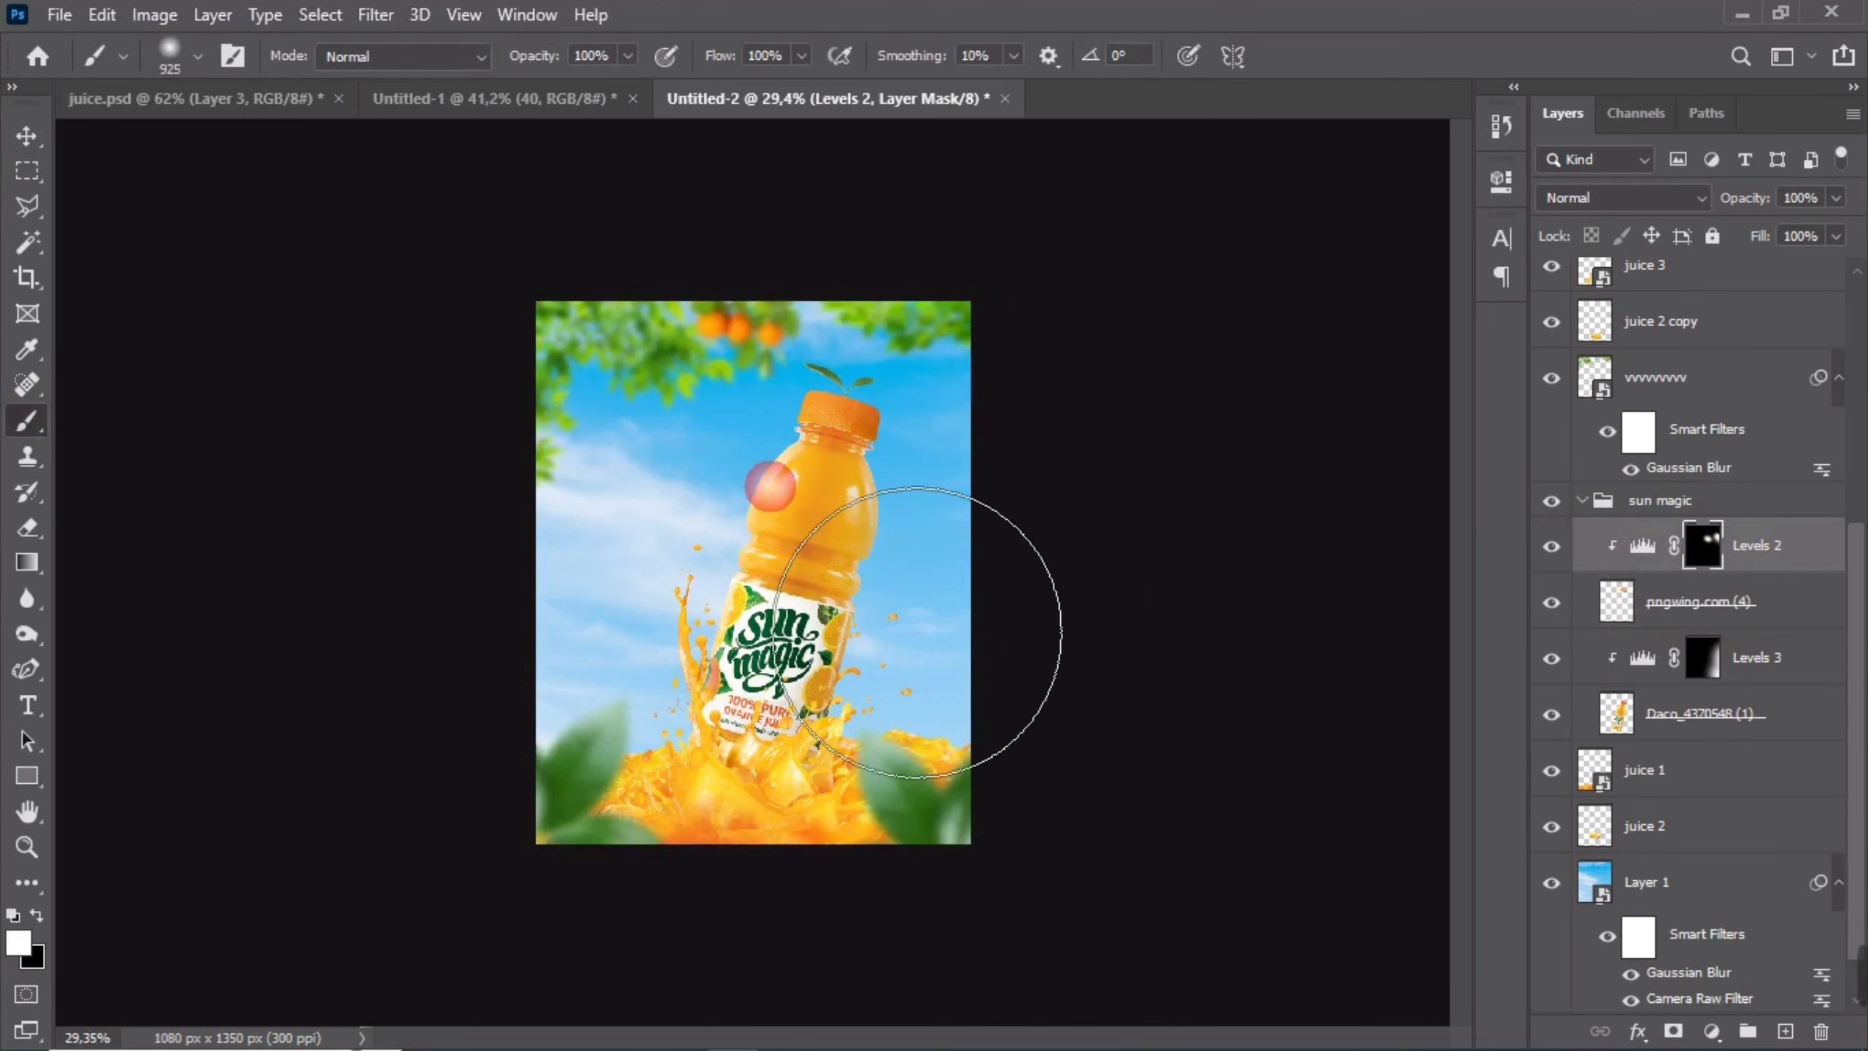
click(27, 135)
- Darken the right side of the pngwing.com (4) cap with the Burn tool at 646 px, Midtones range and 50% exposure
click(1765, 589)
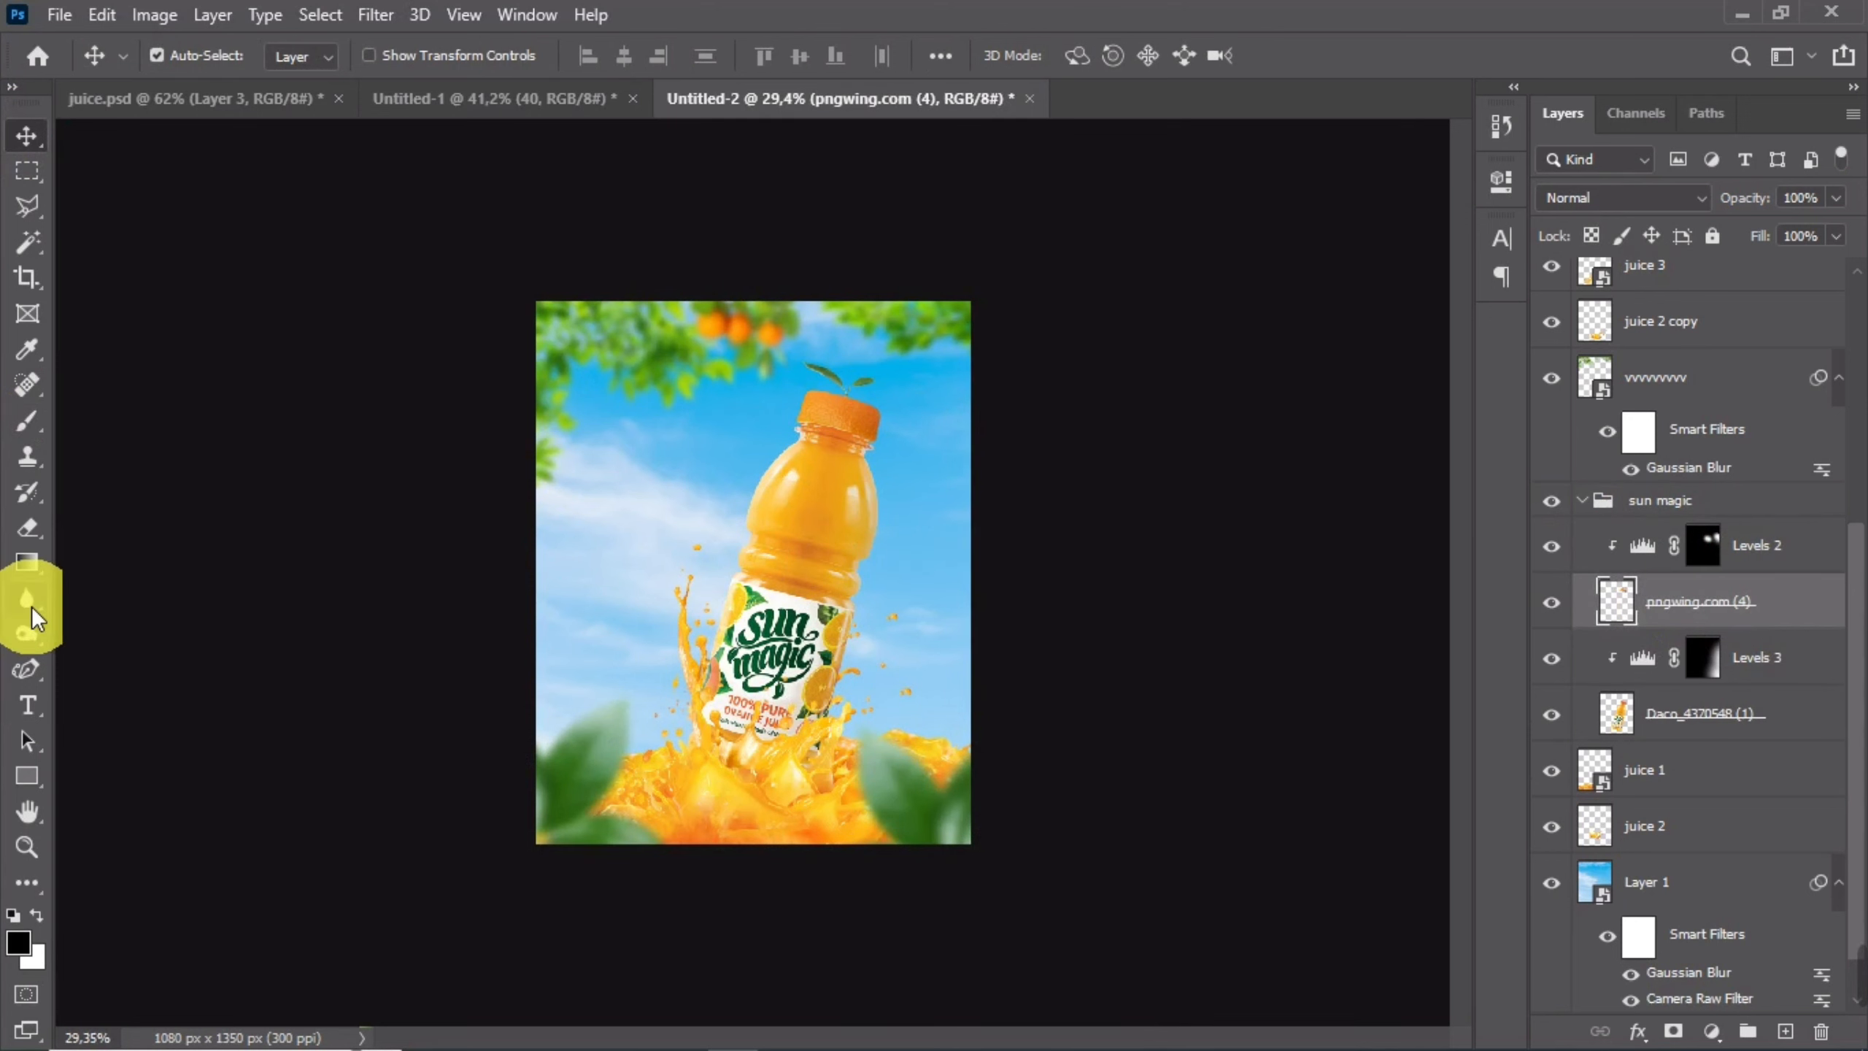
click(40, 633)
right_click(26, 634)
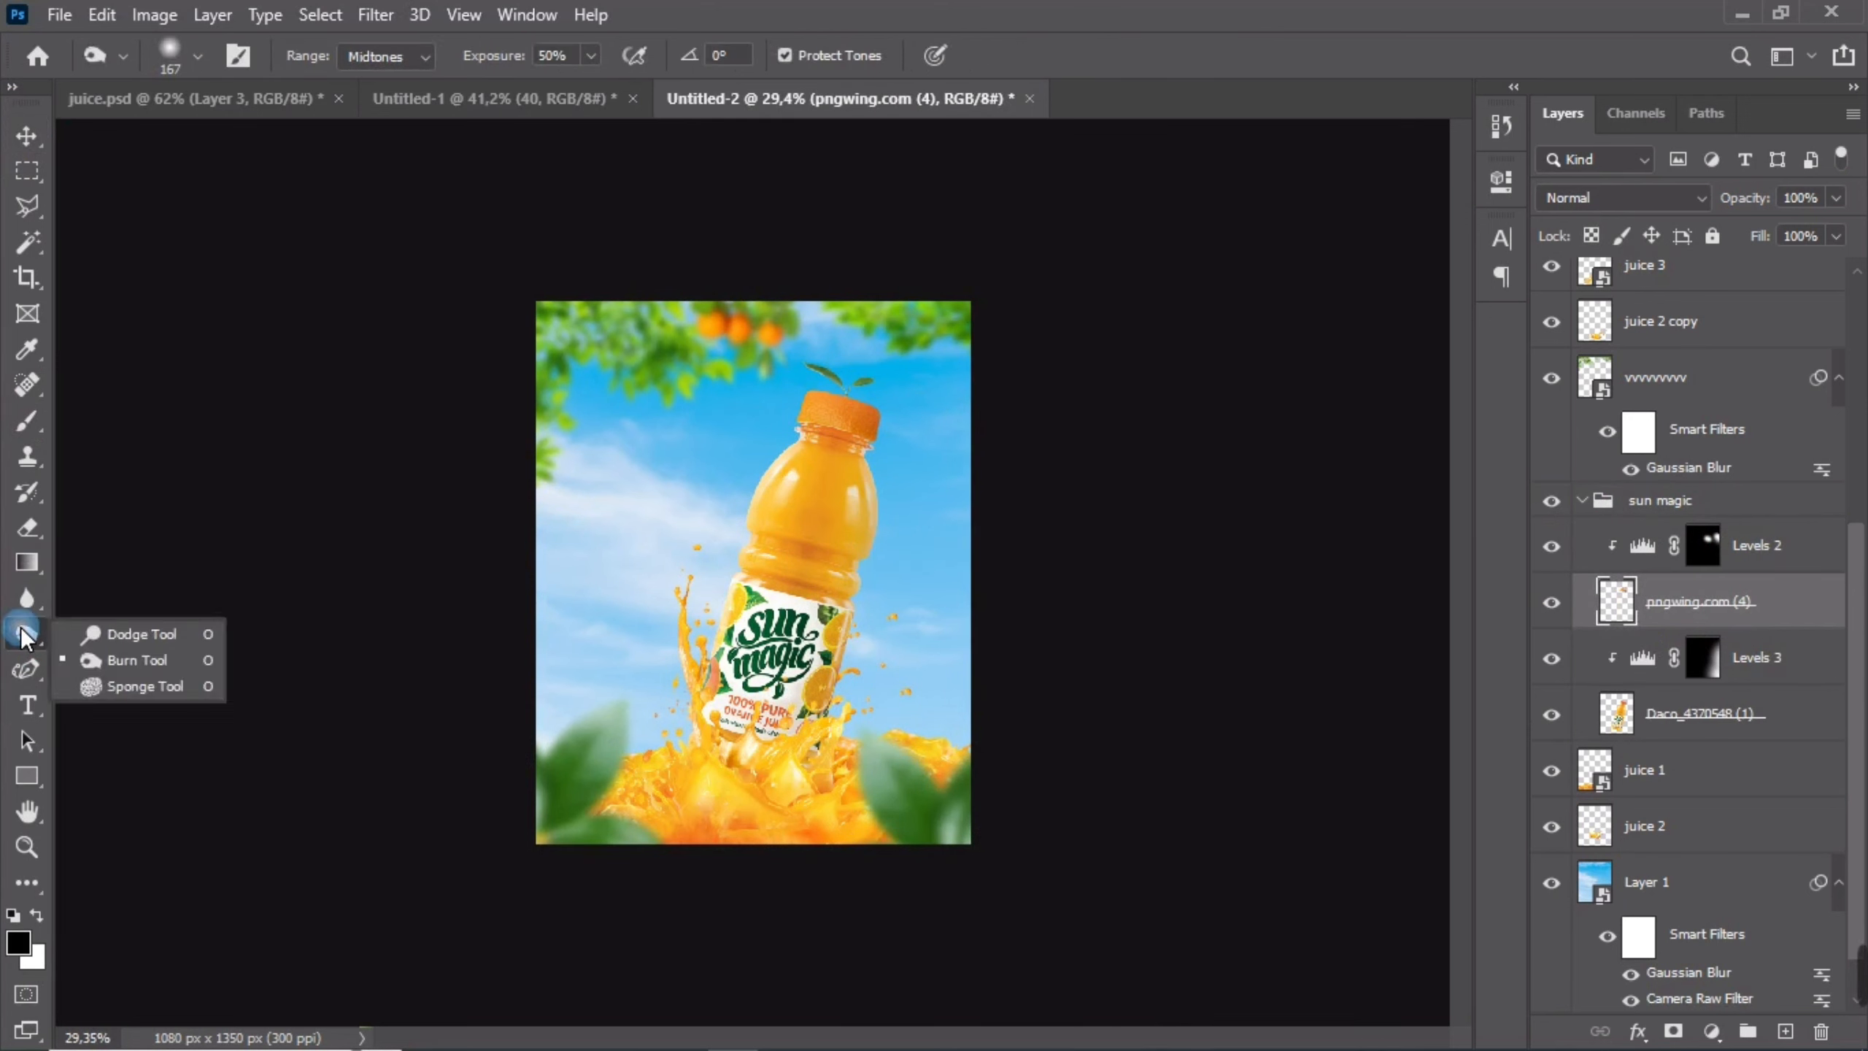
scroll(864, 434, up, 5)
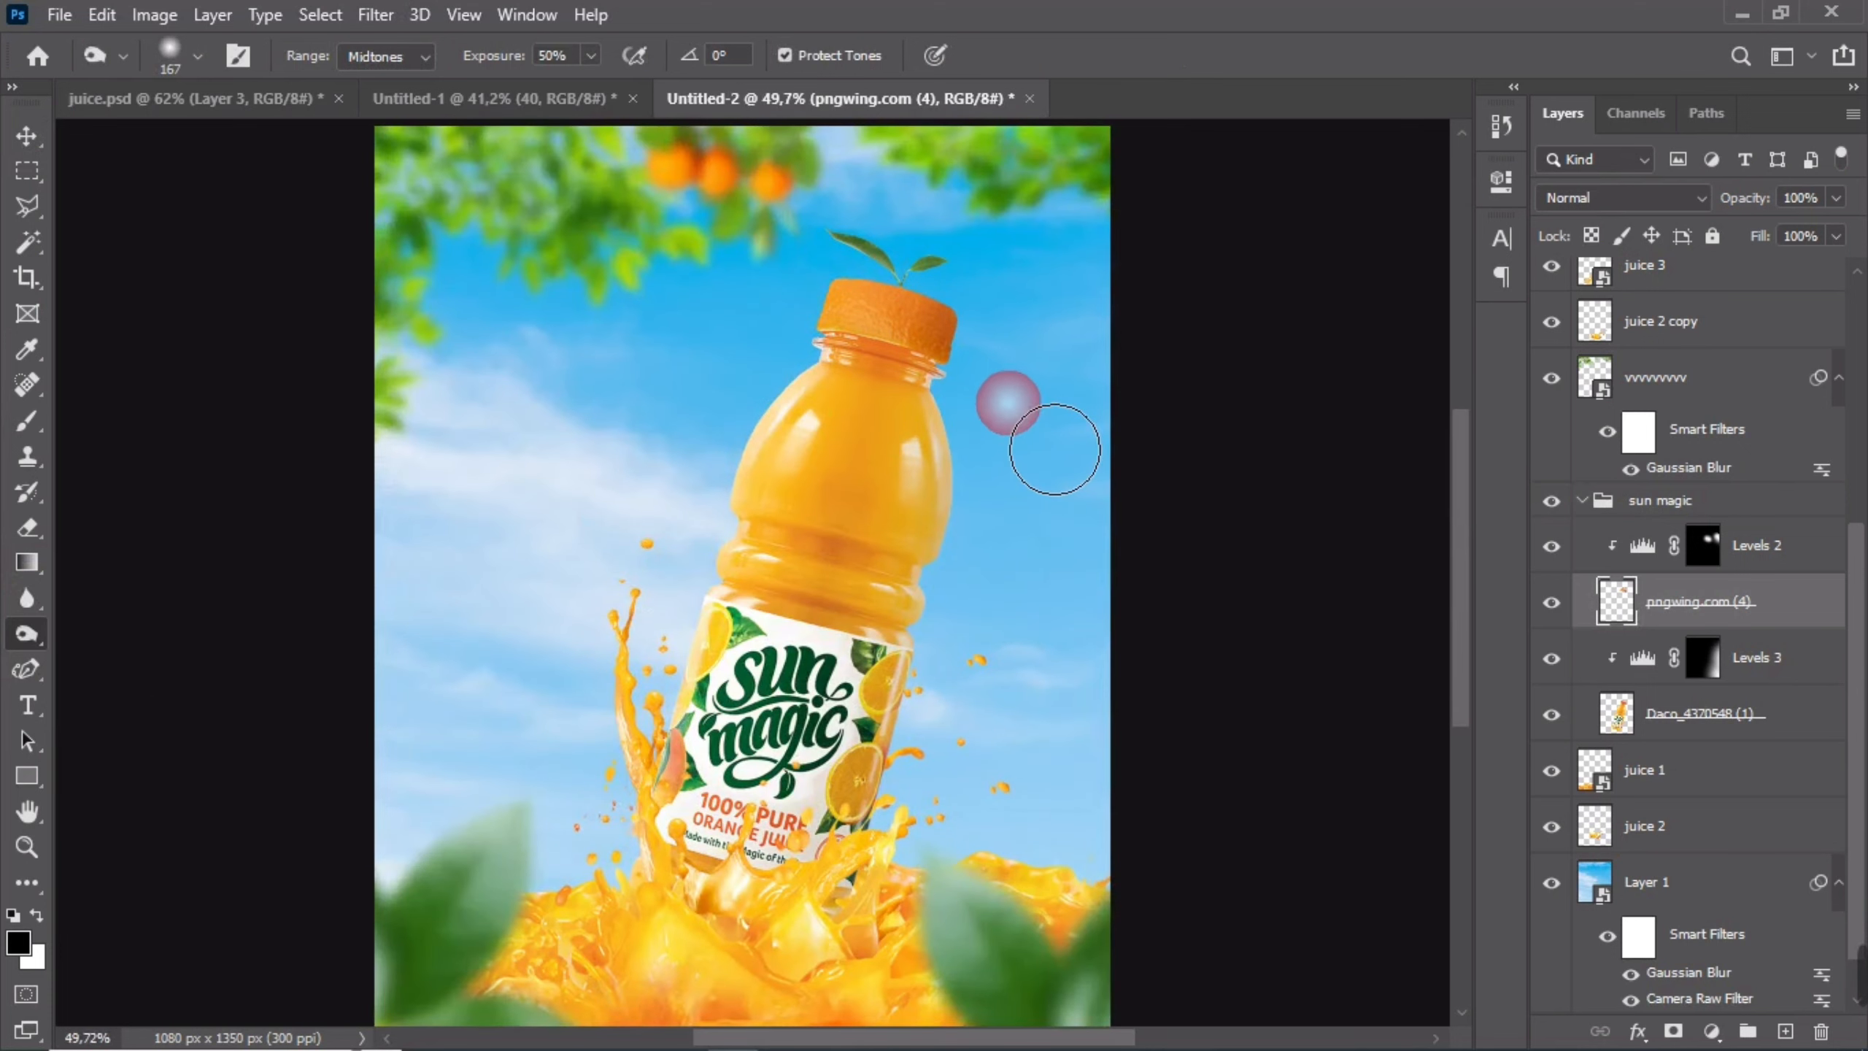
drag(973, 395, 1129, 450)
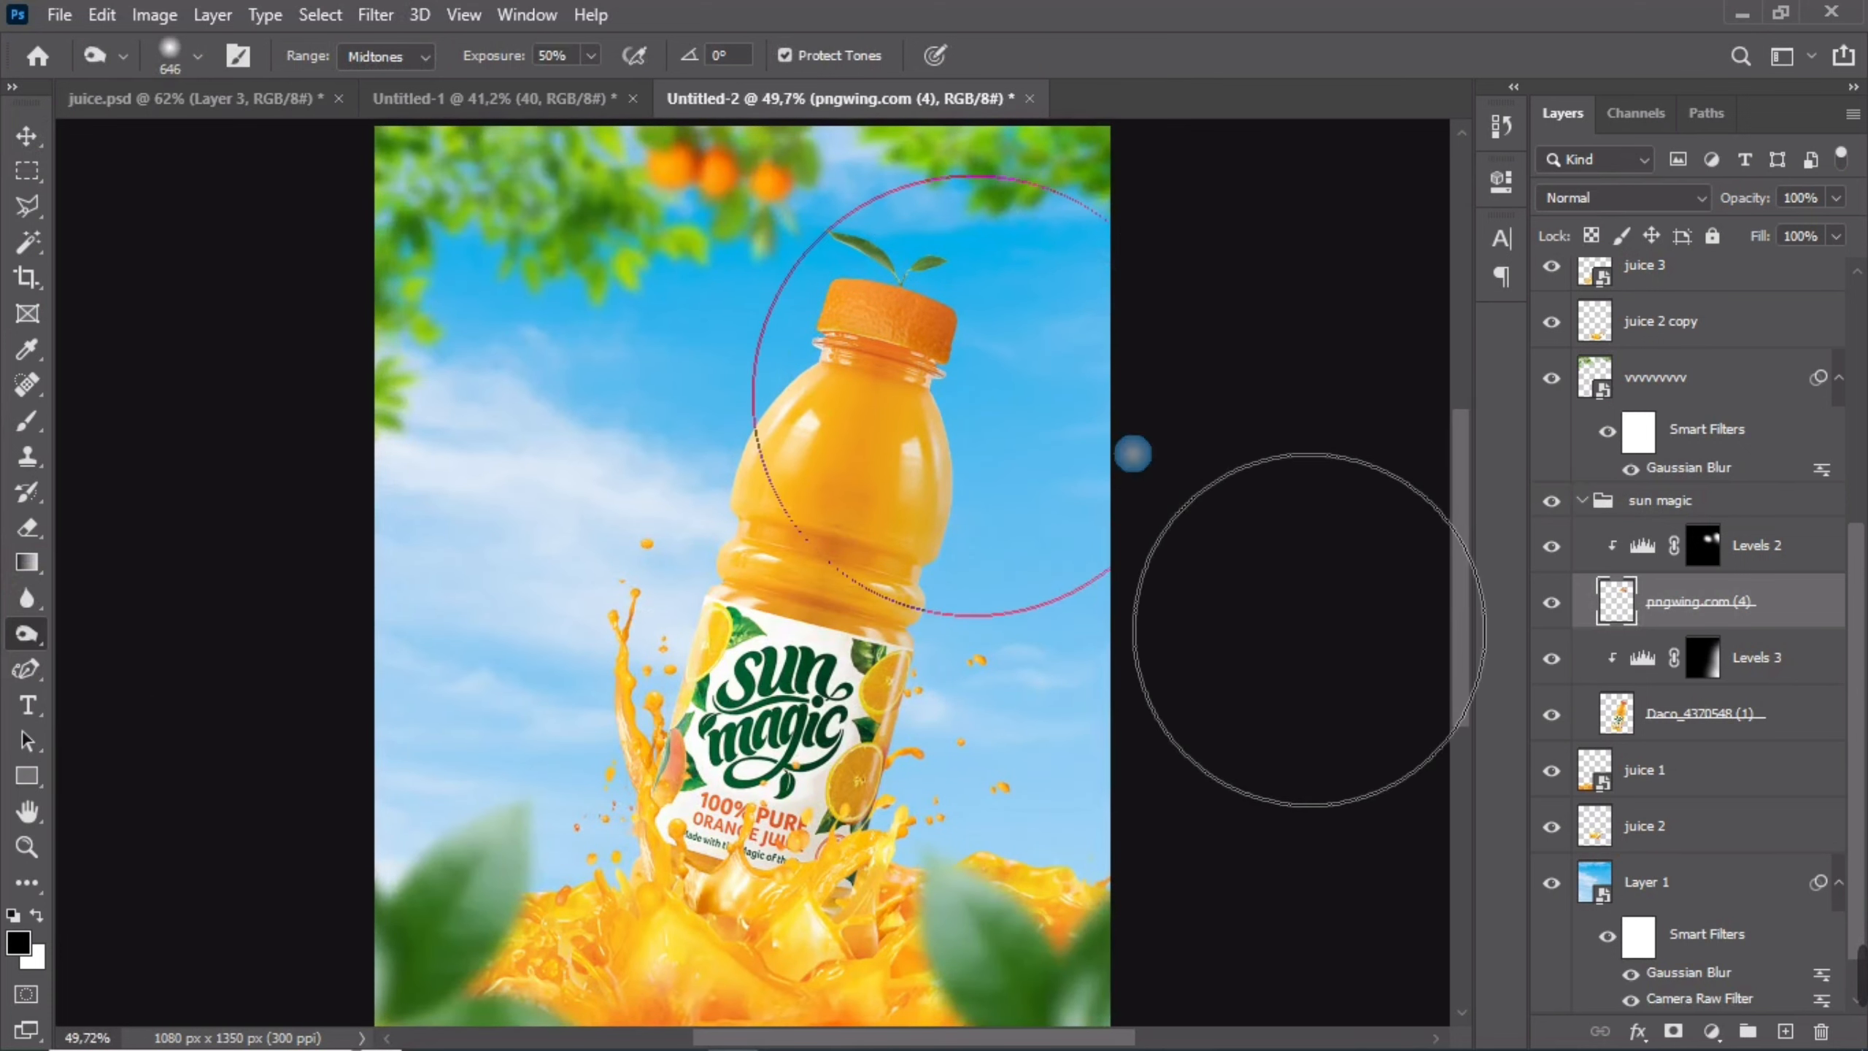
click(1104, 462)
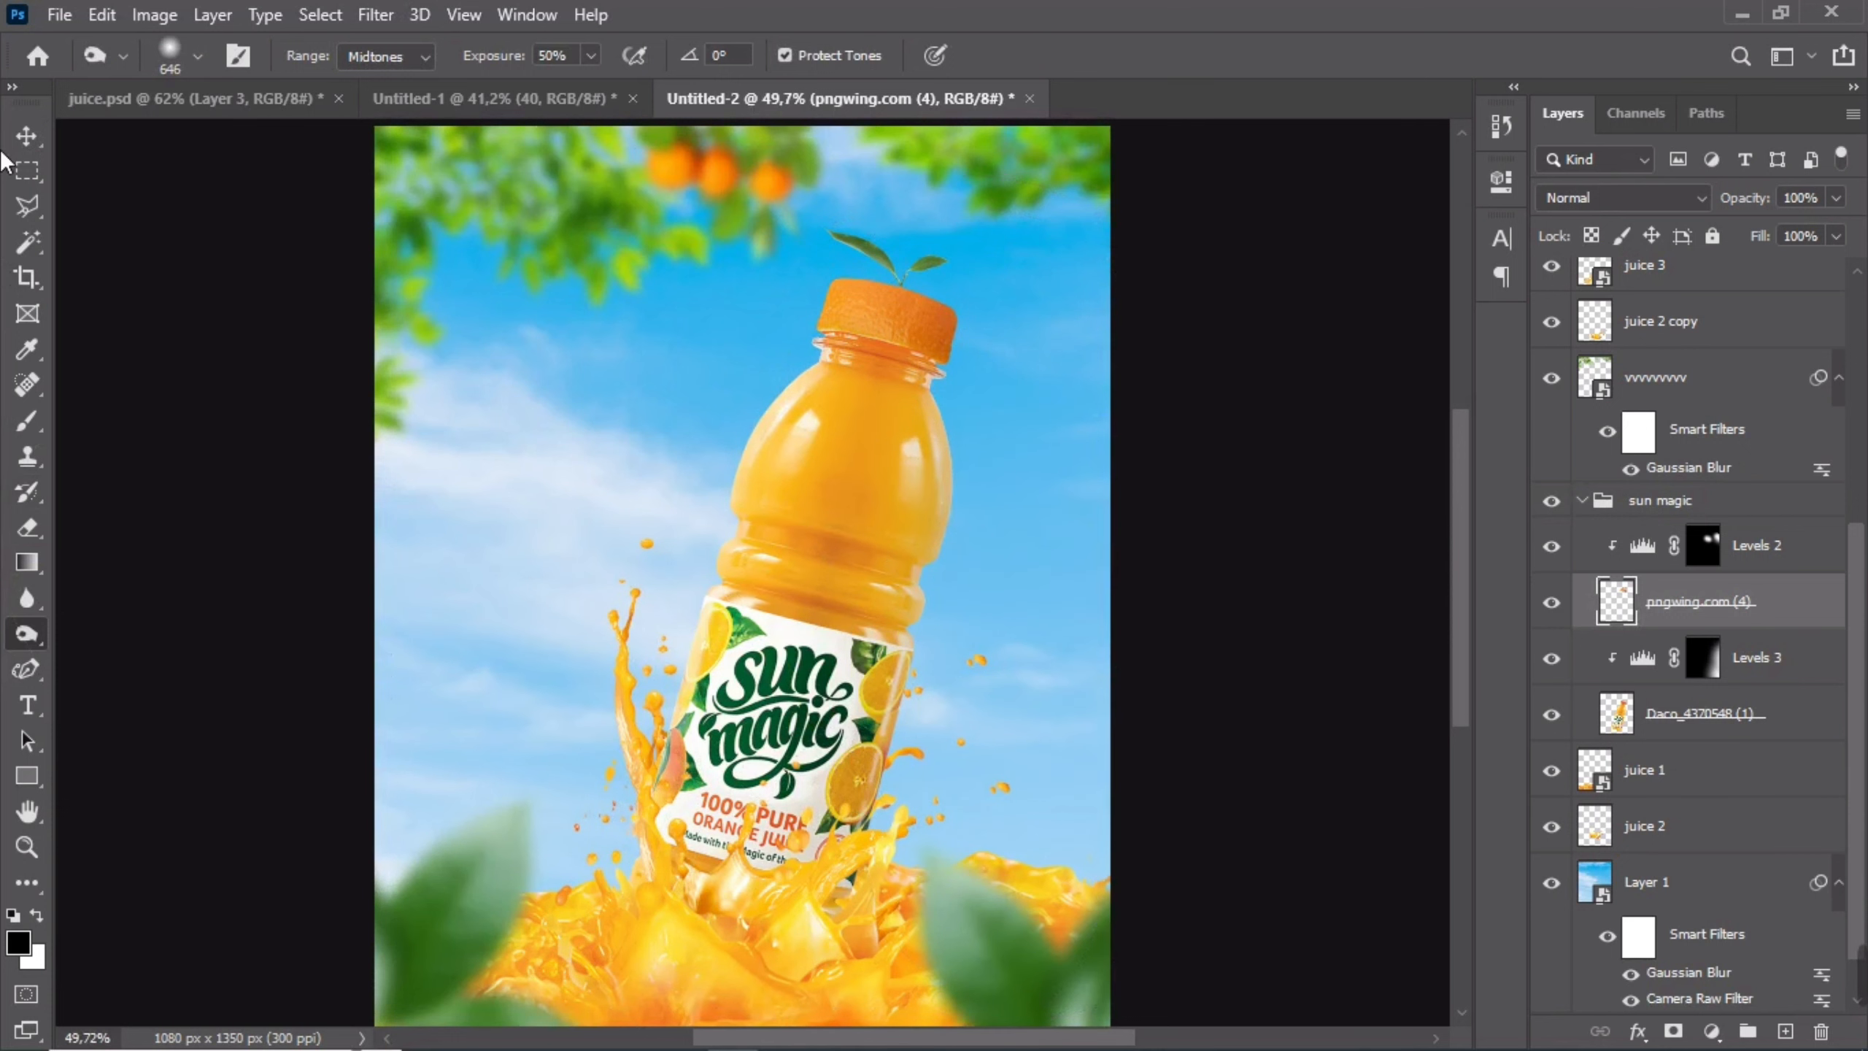
click(26, 142)
click(236, 462)
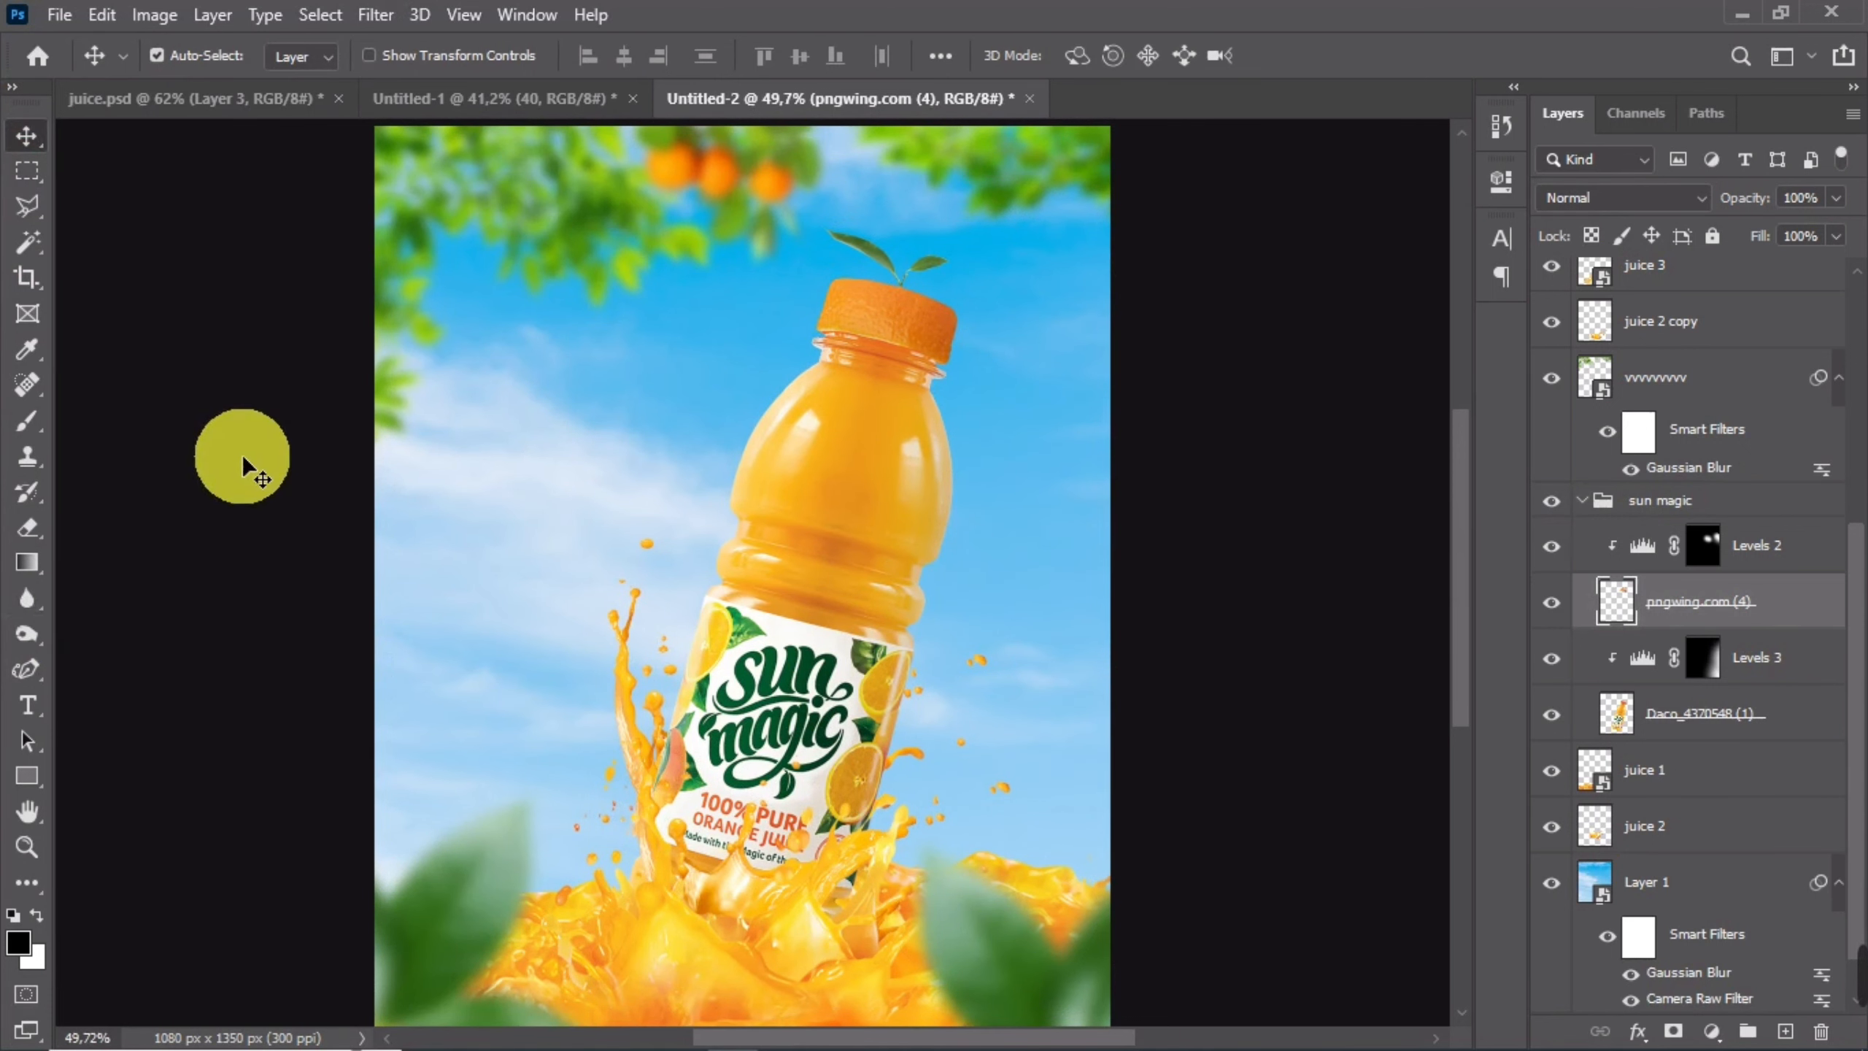
scroll(922, 645, down, 2)
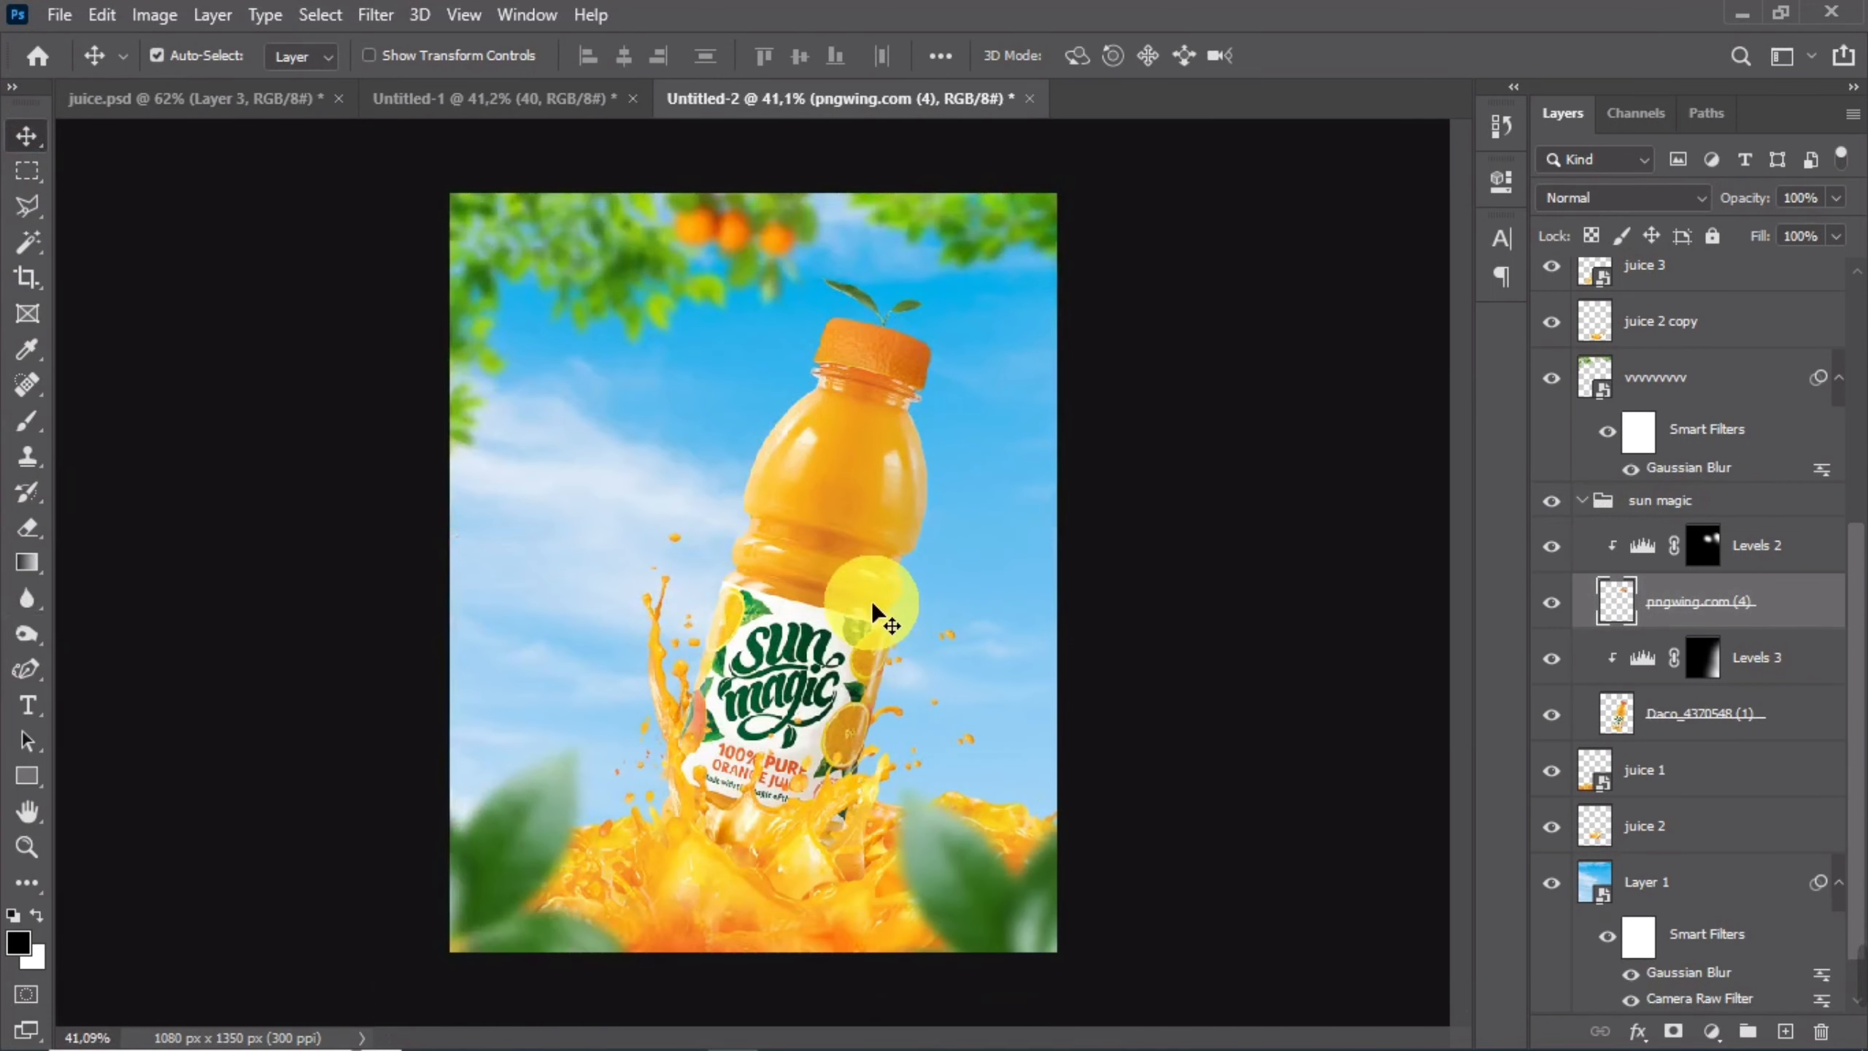
- Bring the light layer from Untitled-1 into the Untitled-2 artwork, move it to the top edge and stack it directly below vvvvvvvvv
click(470, 104)
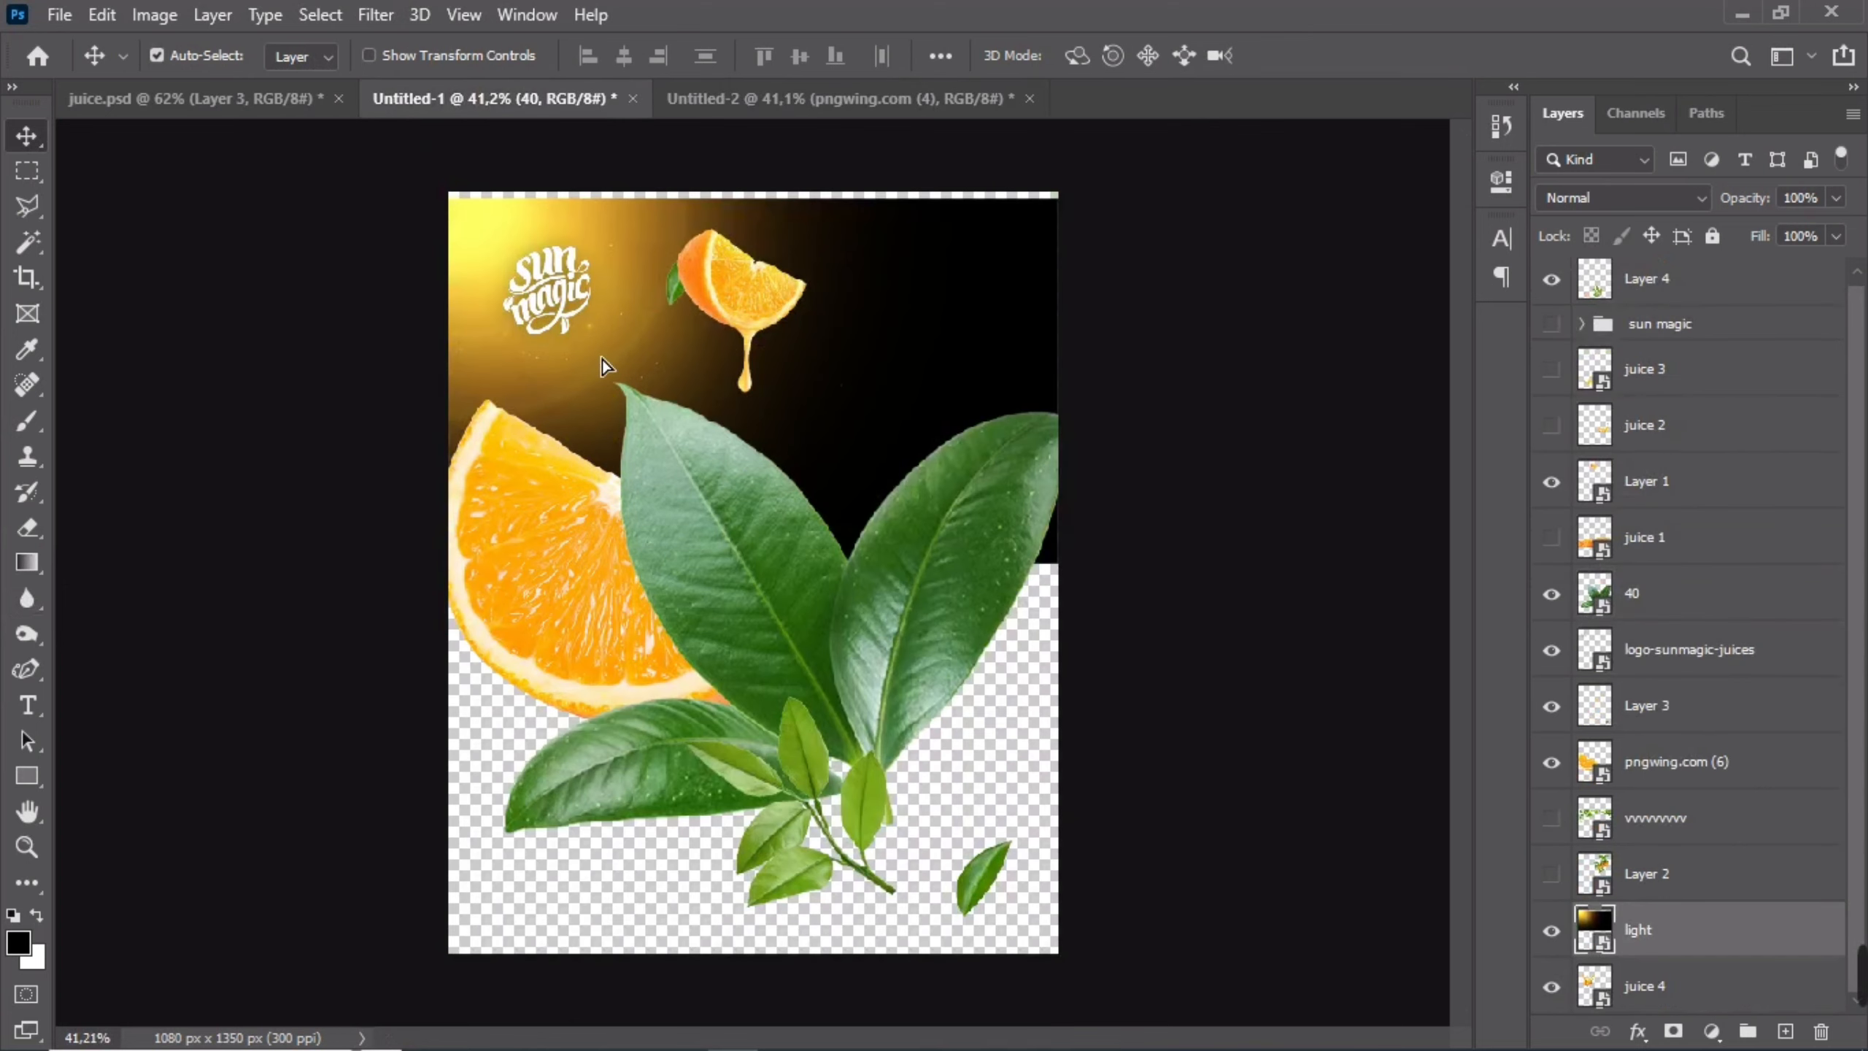
drag(602, 359, 631, 348)
click(799, 108)
click(826, 369)
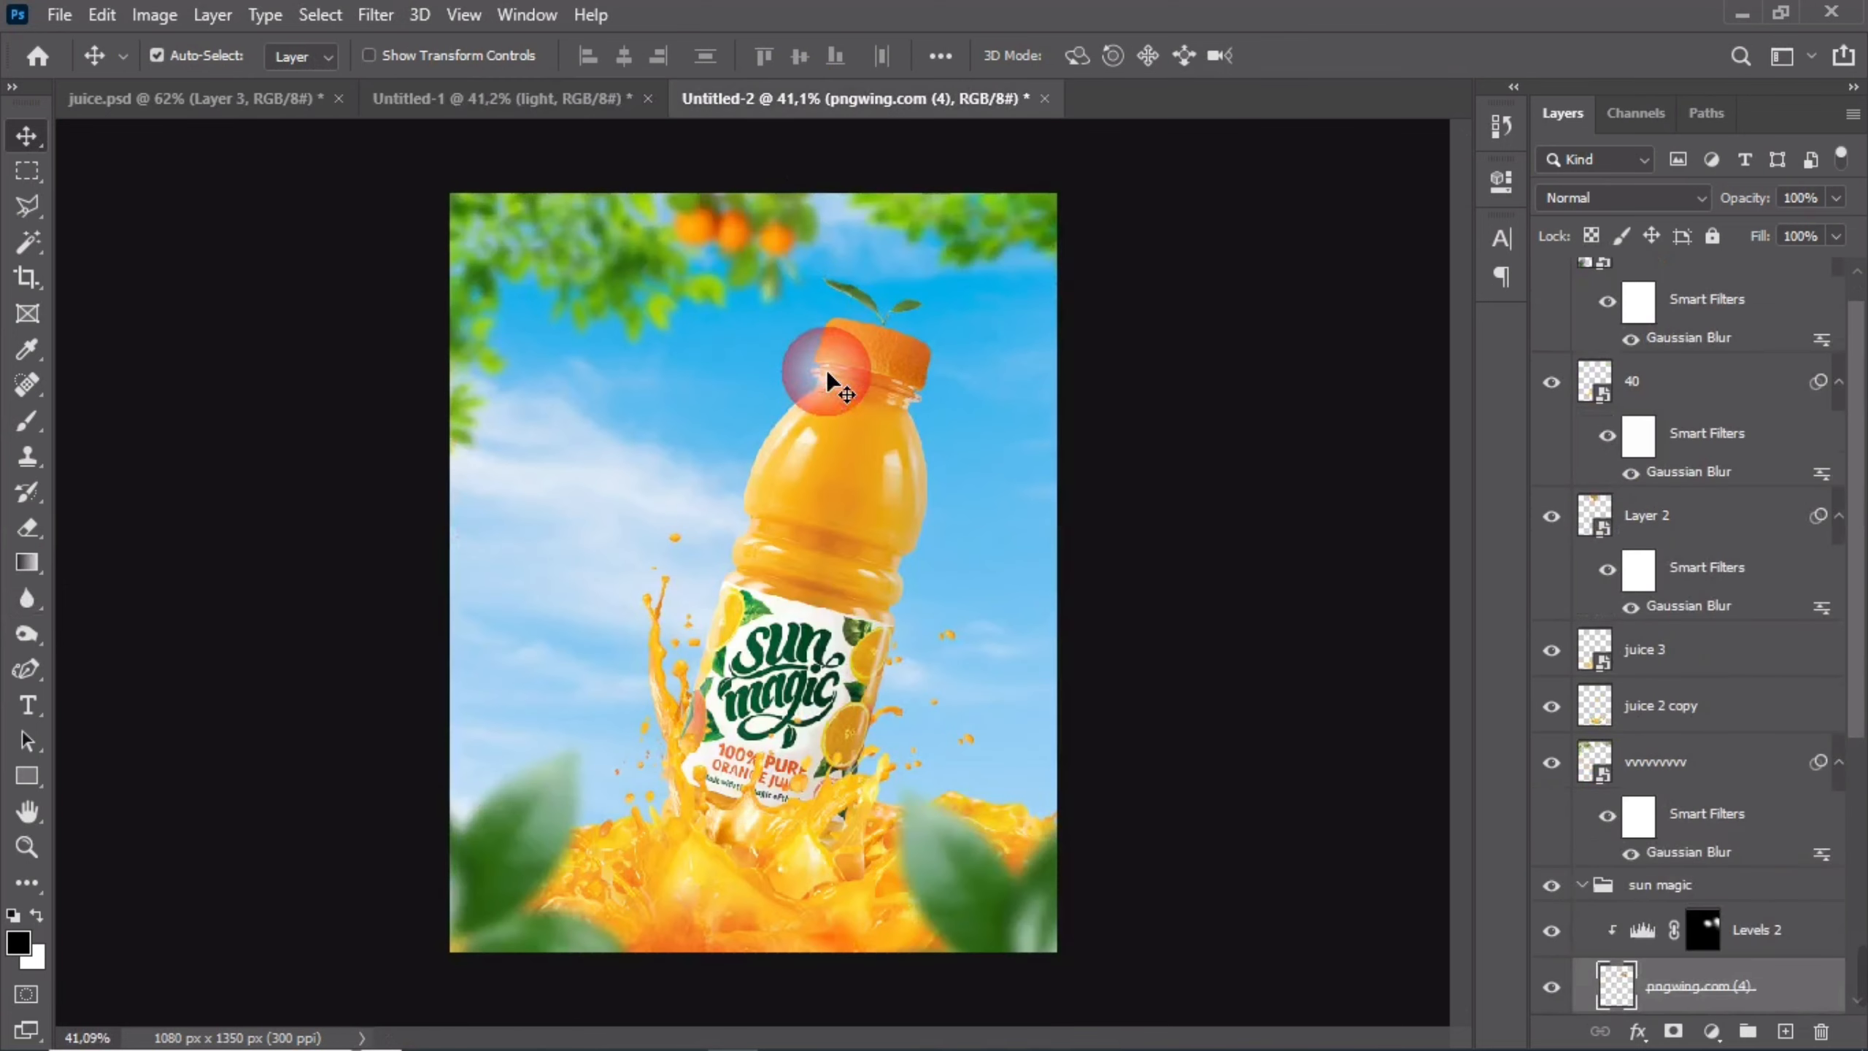
drag(817, 401, 817, 407)
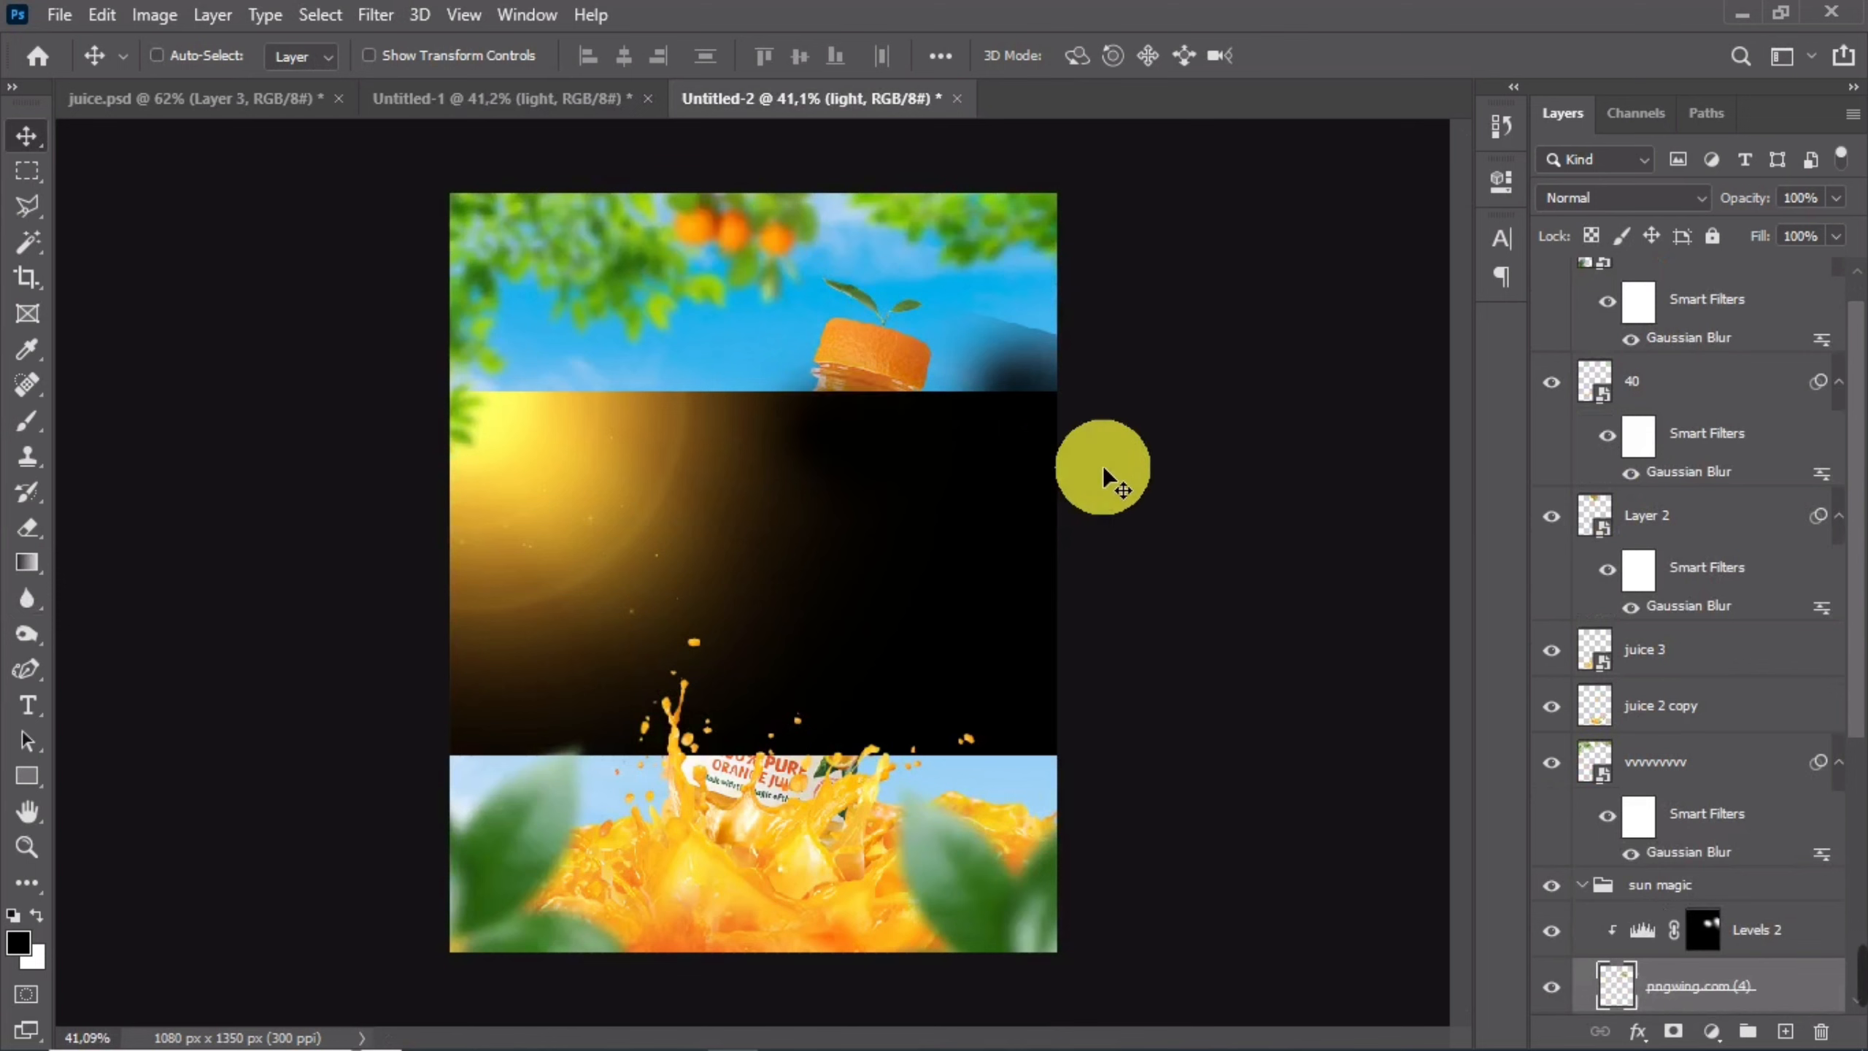
key(ctrl+z)
scroll(1688, 438, up, 1)
click(1589, 359)
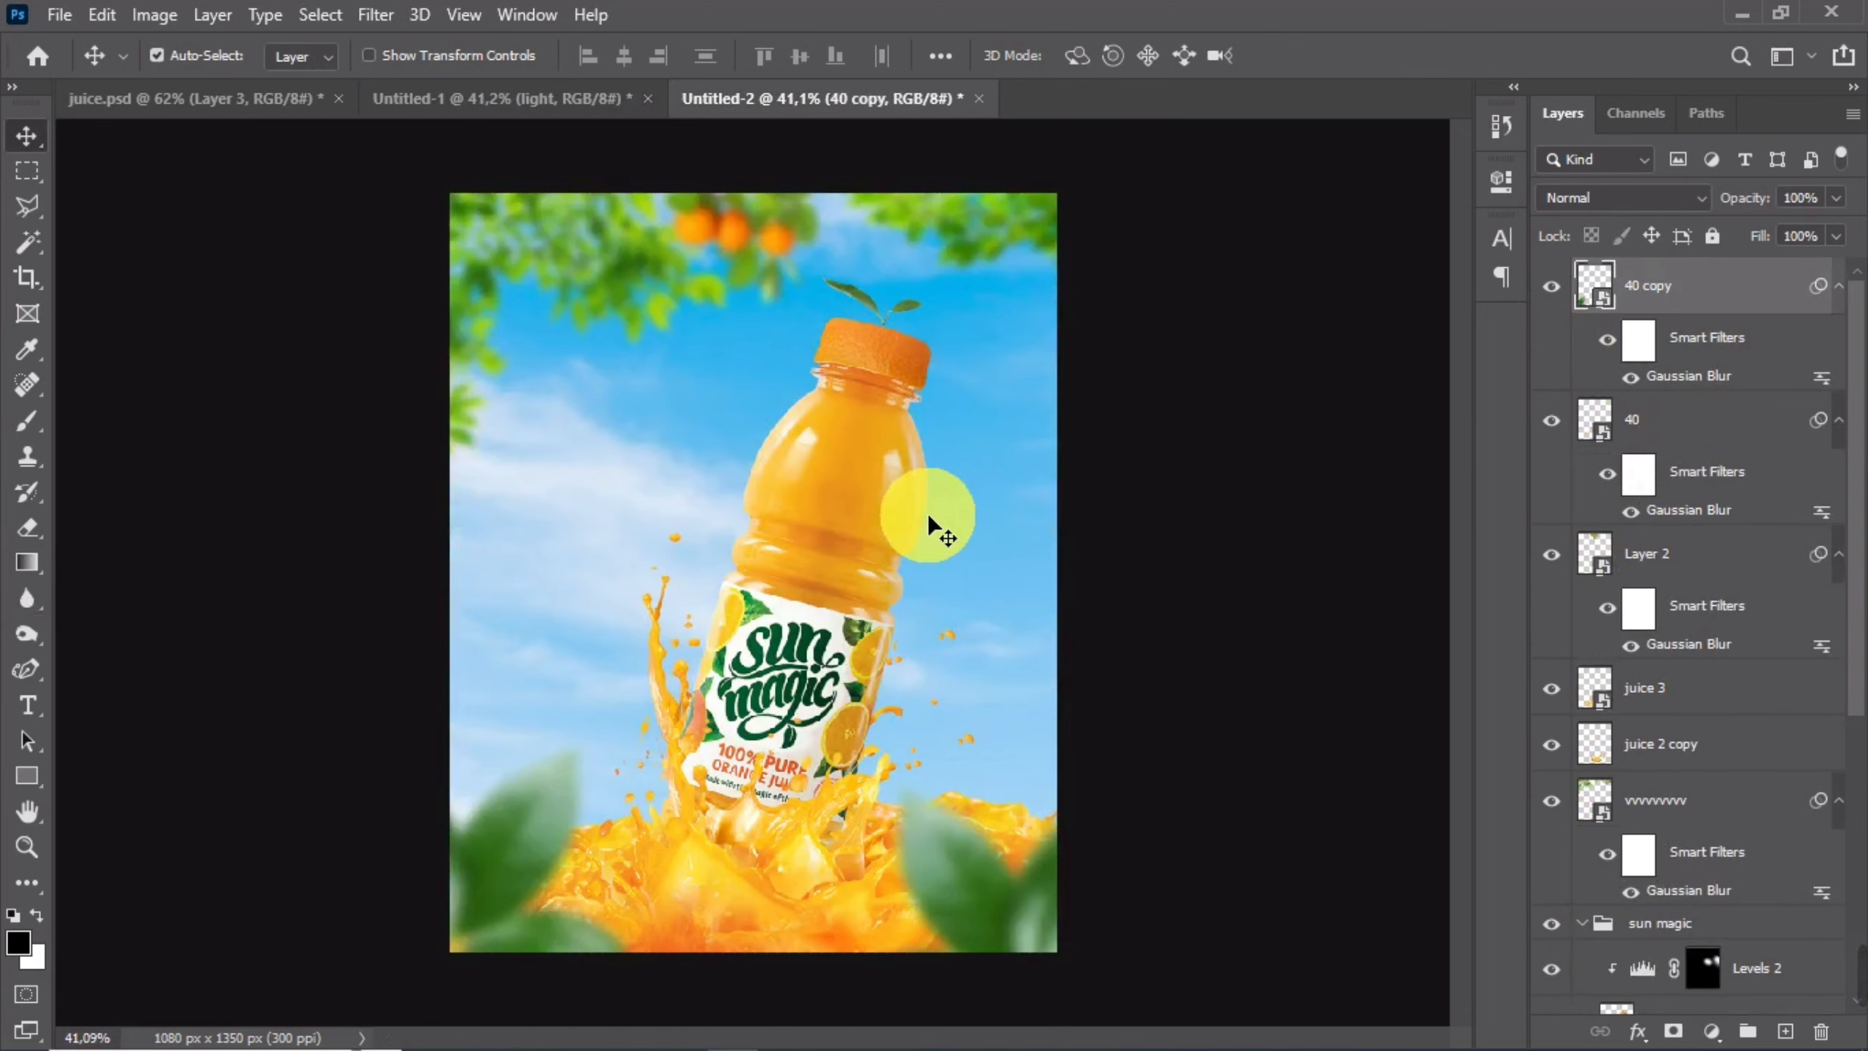
key(ctrl+shift+z)
drag(697, 596, 712, 396)
drag(1688, 292, 1659, 945)
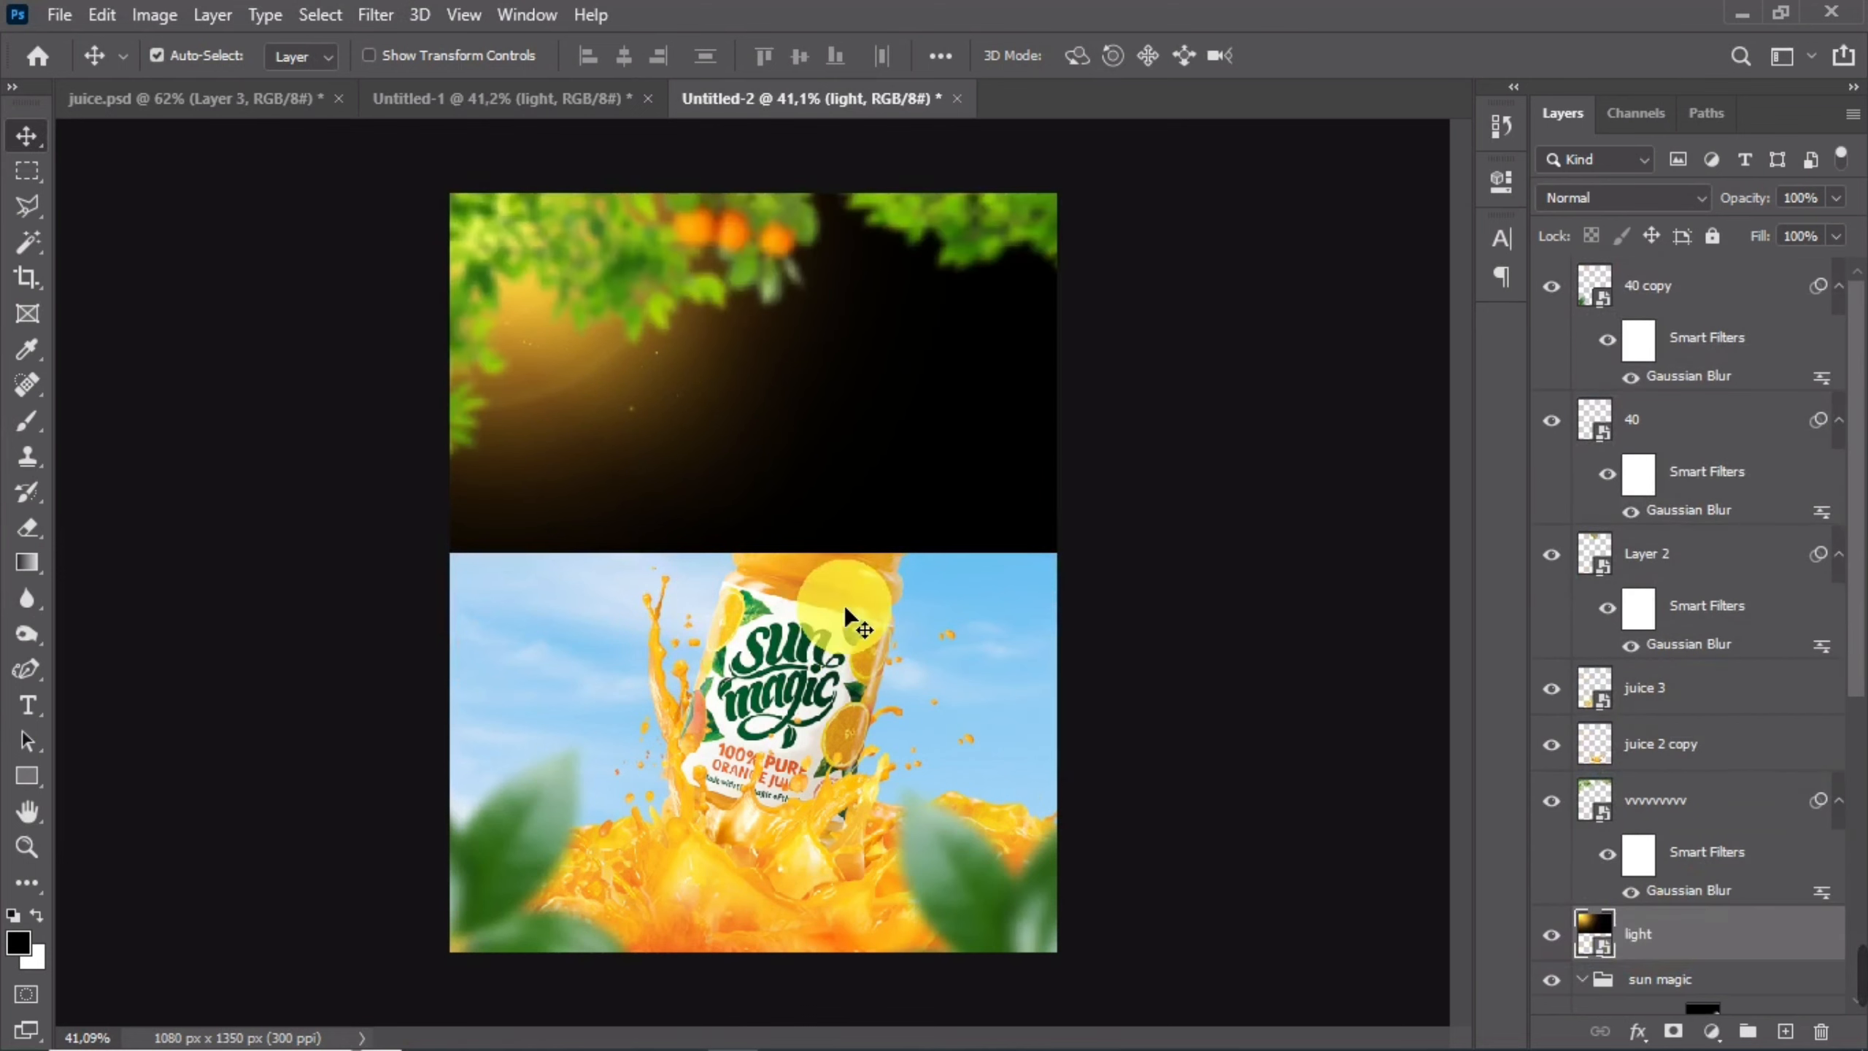
- Set the light layer's blend mode to Screen and duplicate the layer
click(1581, 200)
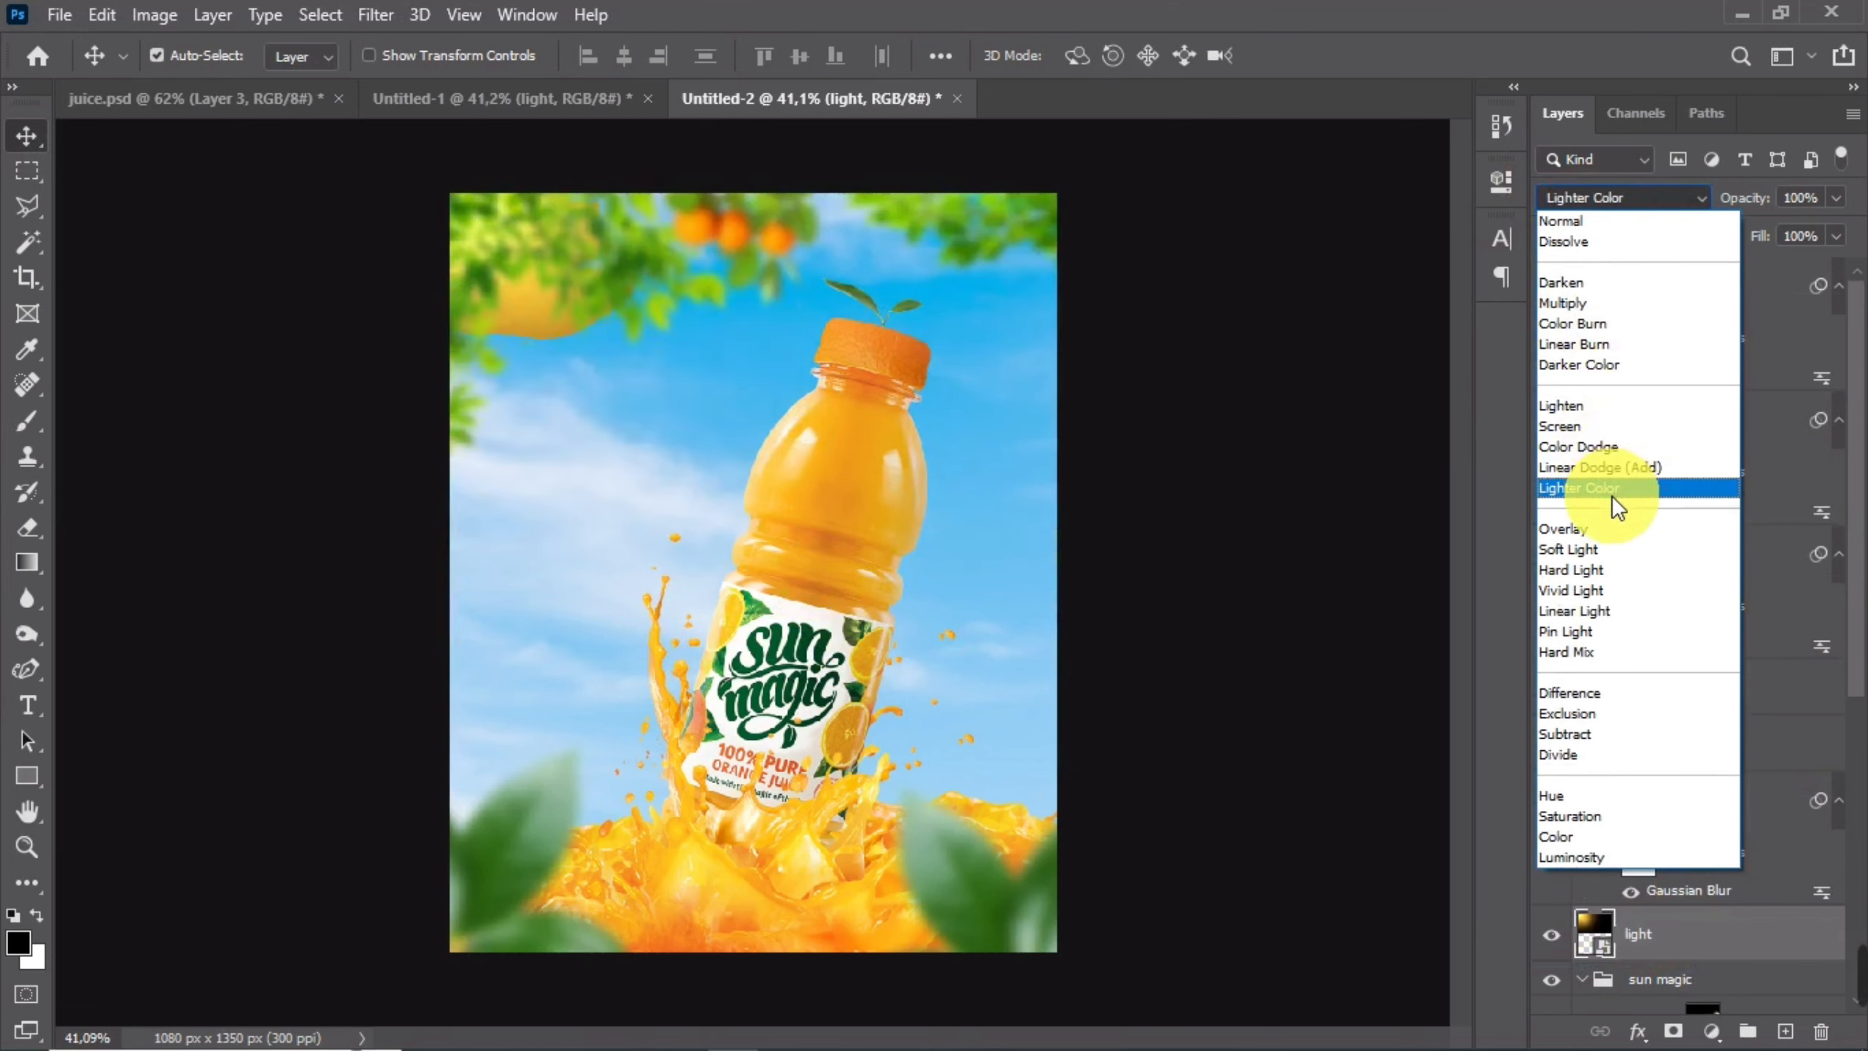
click(1581, 426)
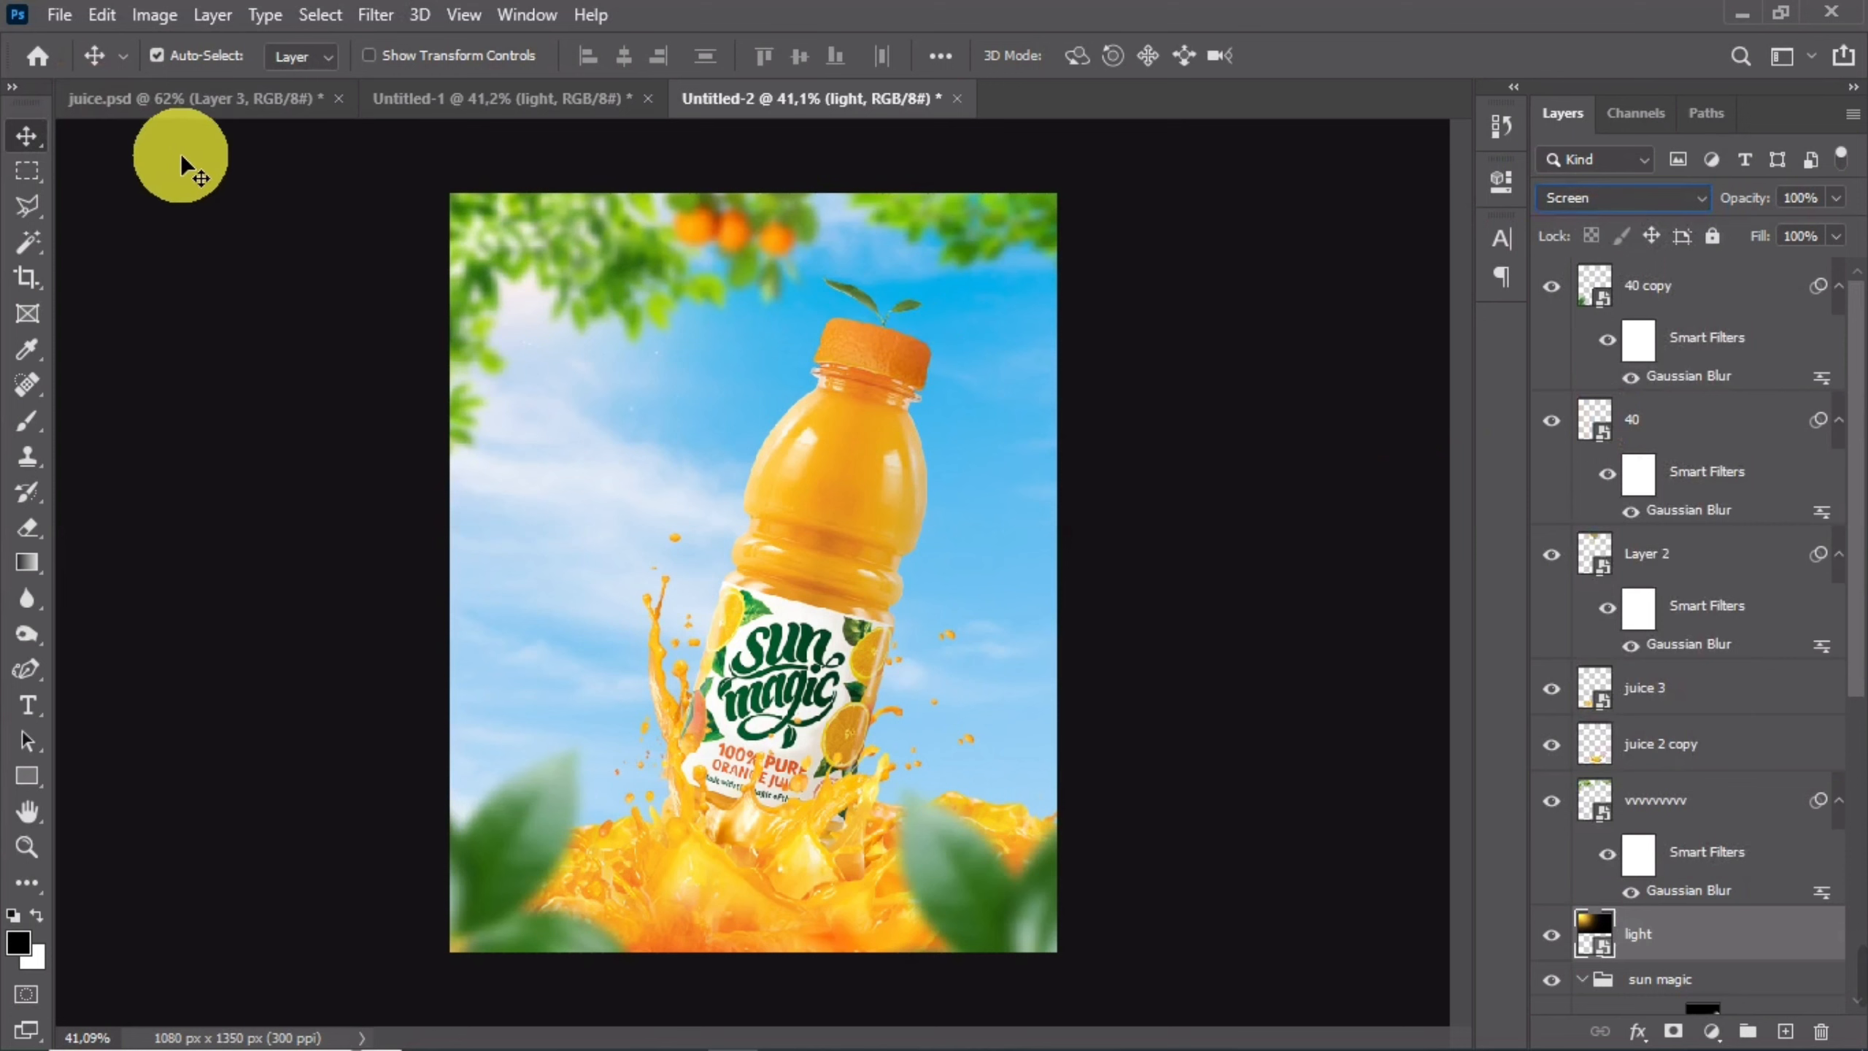
key(ctrl+j)
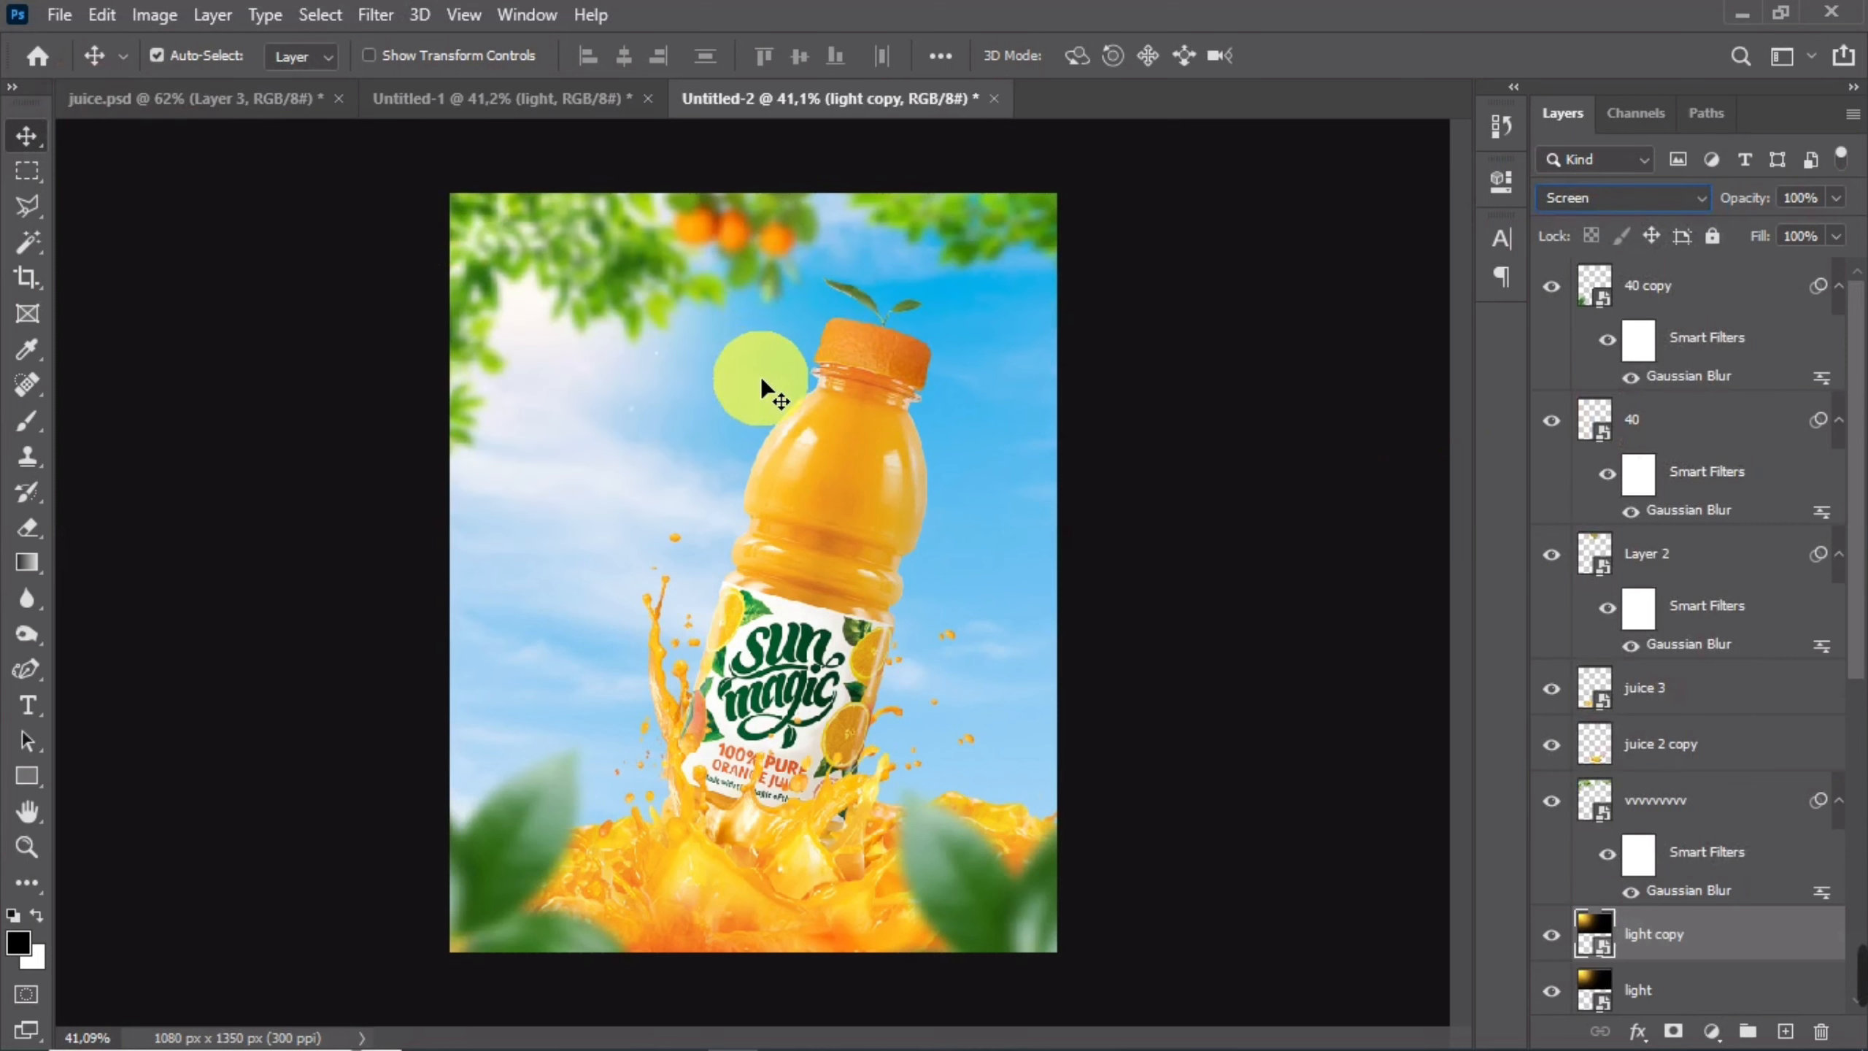
- Enlarge the light copy to 32.15% over the sky and lock both light layers
key(ctrl+t)
drag(1059, 540, 1346, 785)
key(Return)
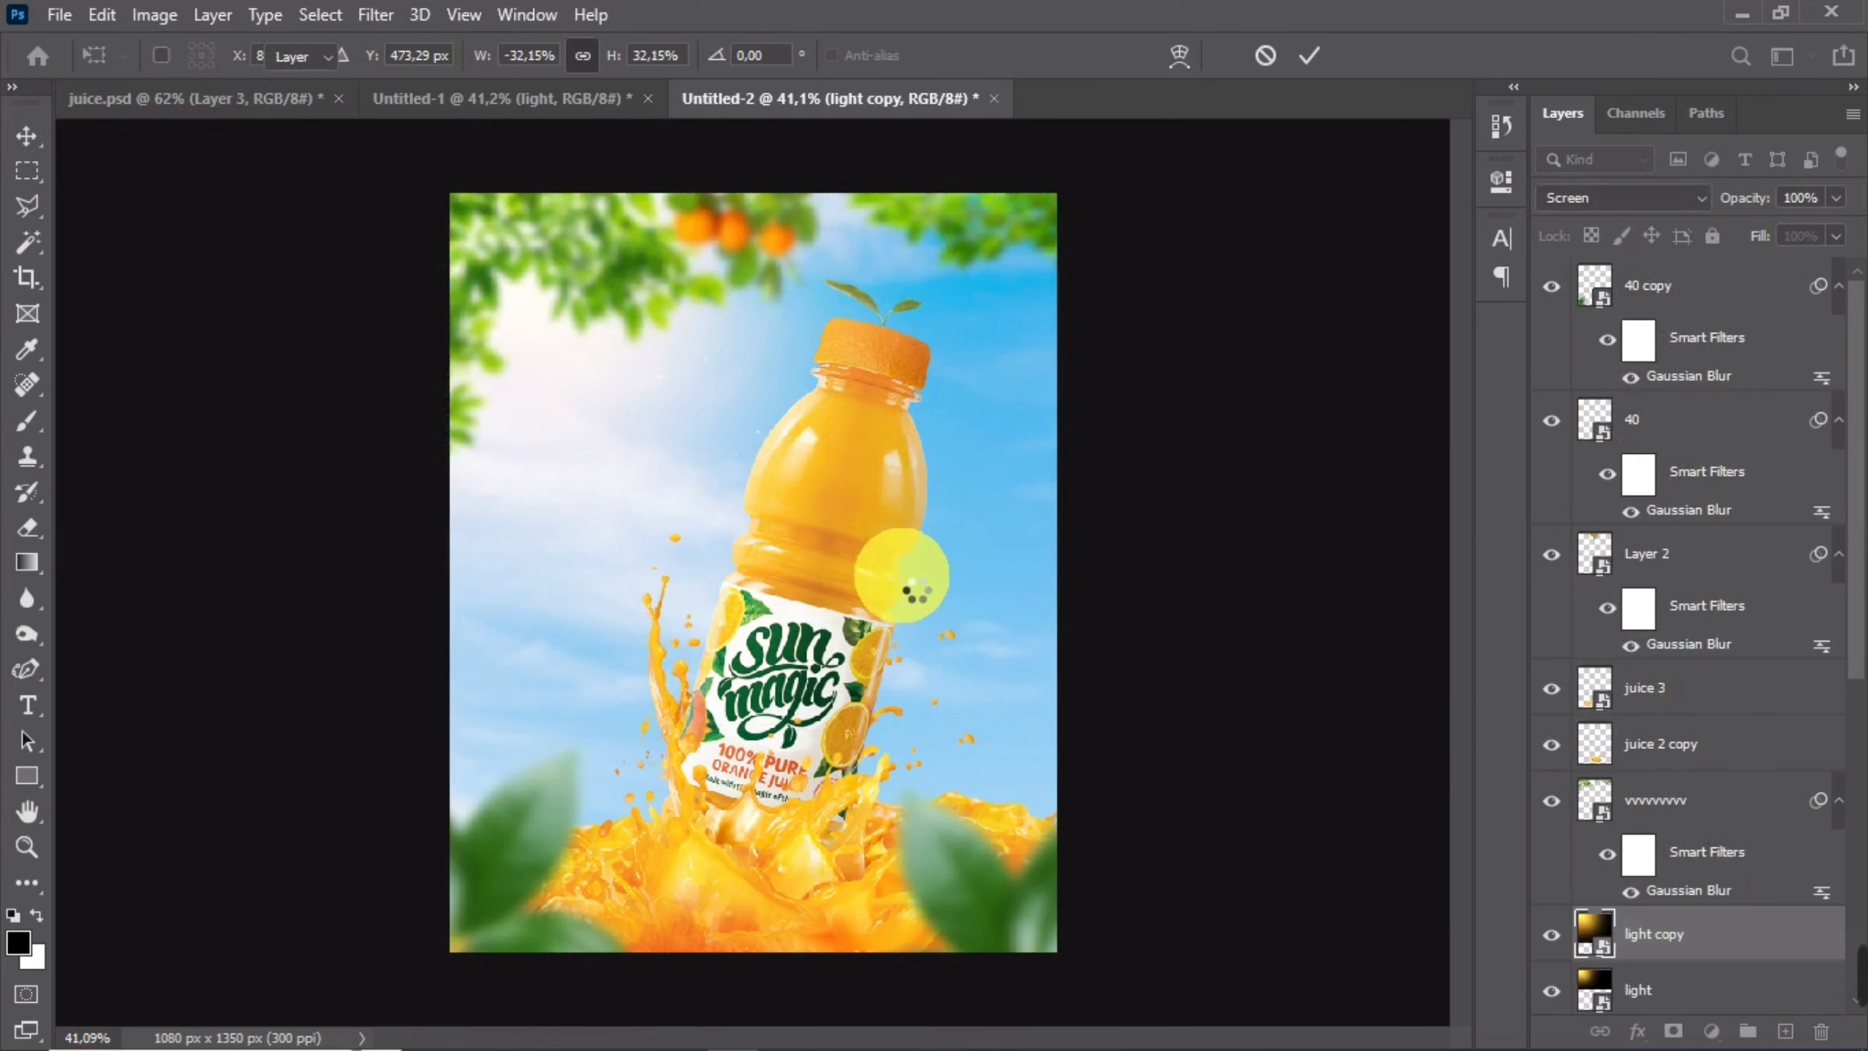
scroll(857, 498, down, 2)
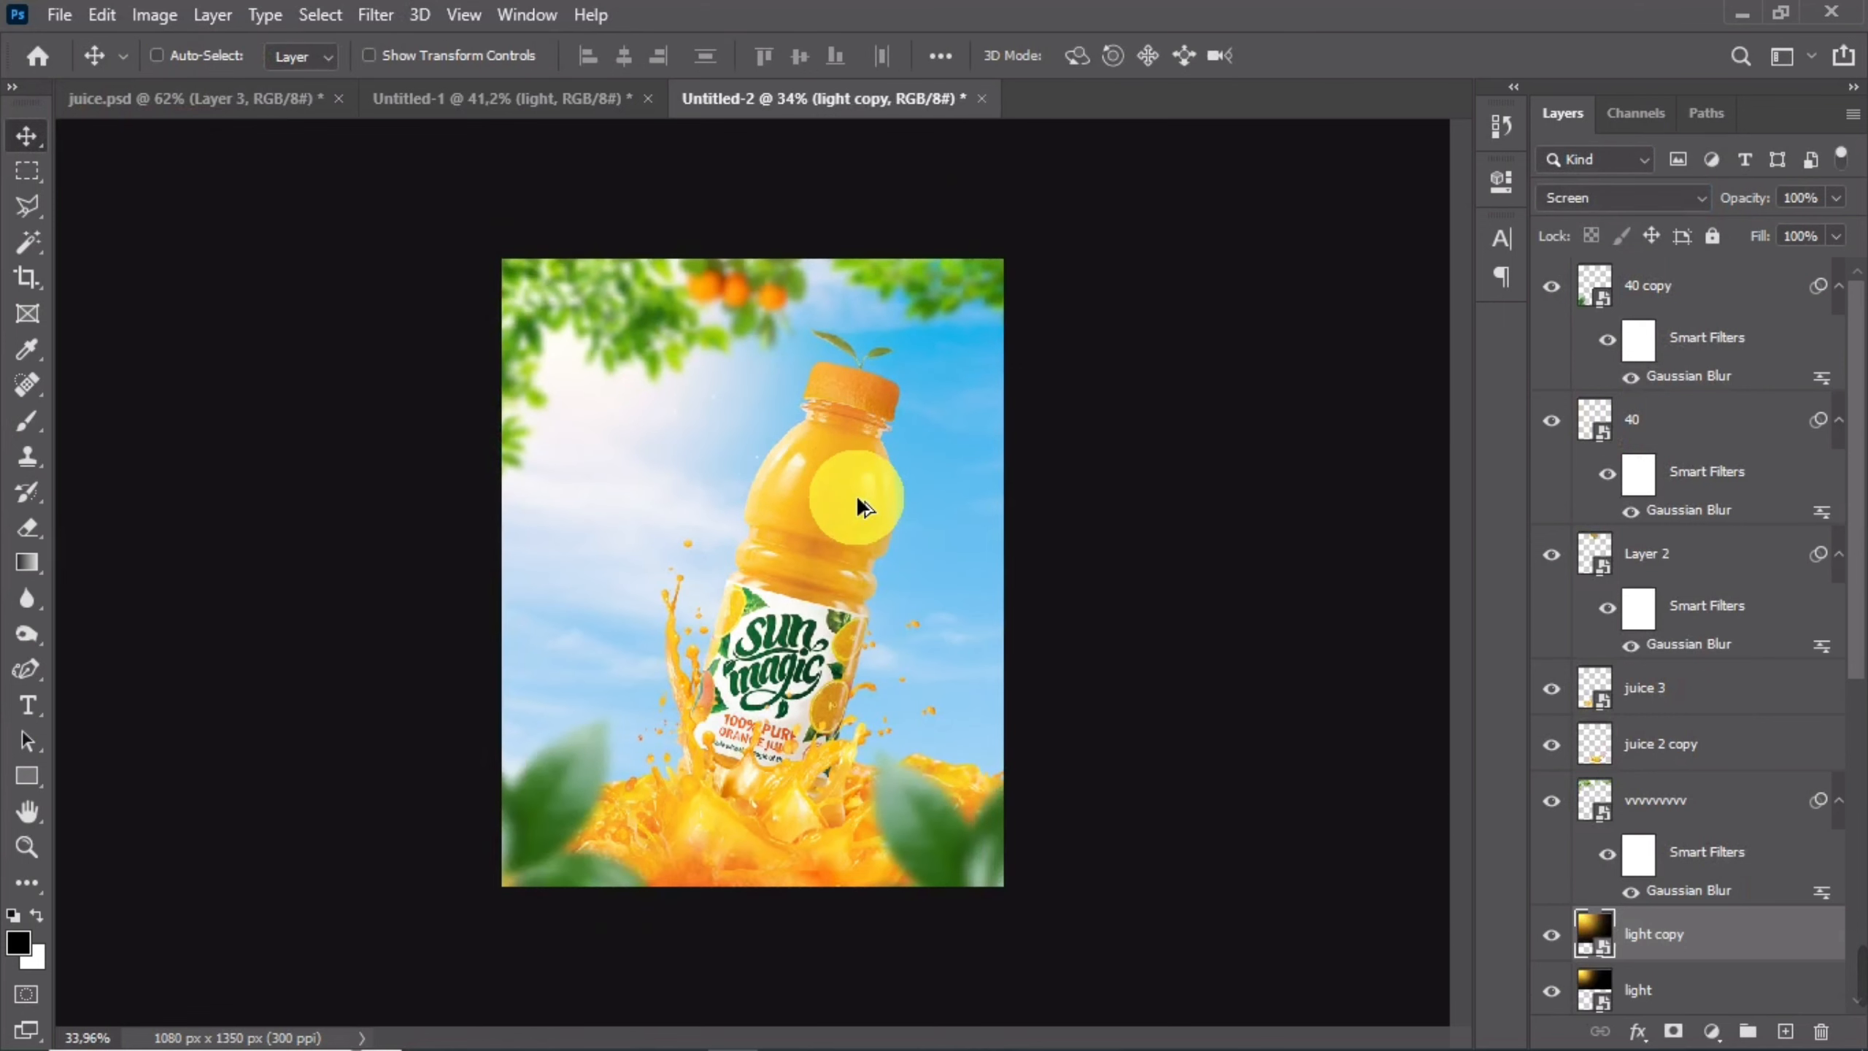
scroll(858, 502, up, 1)
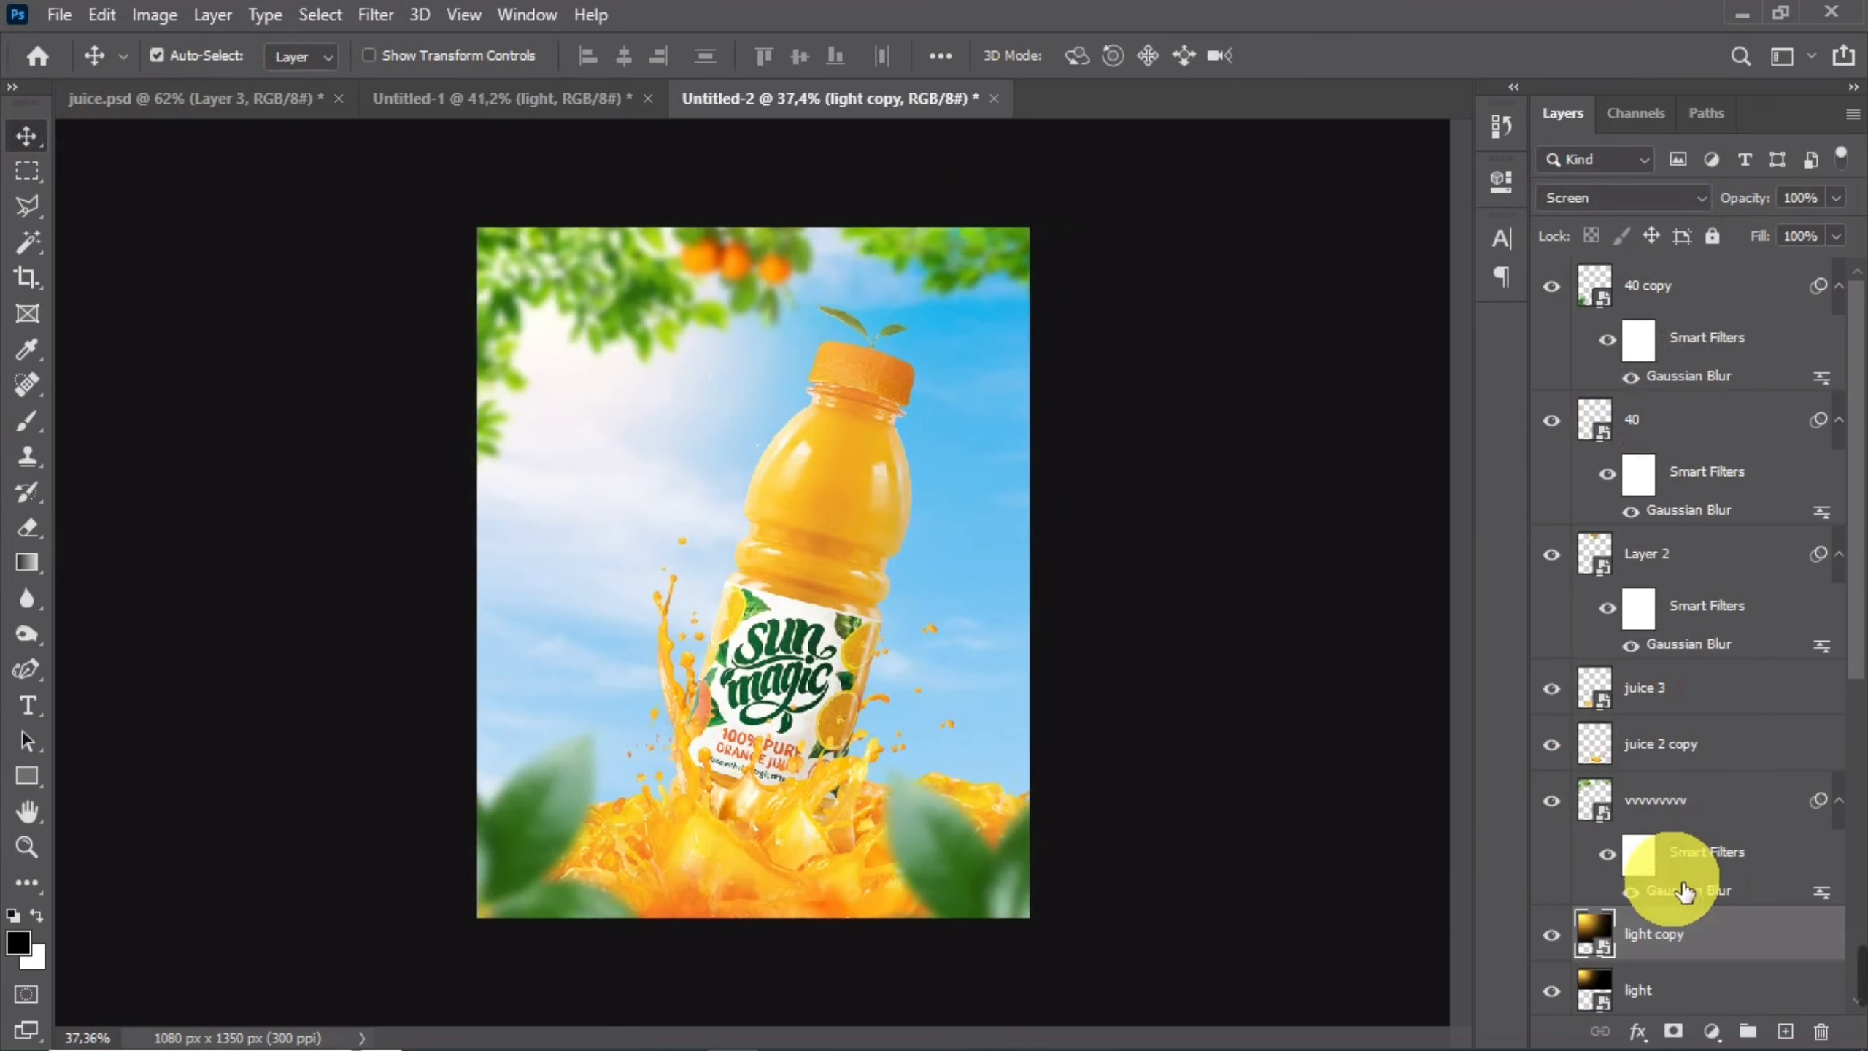
ctrl+click(1669, 935)
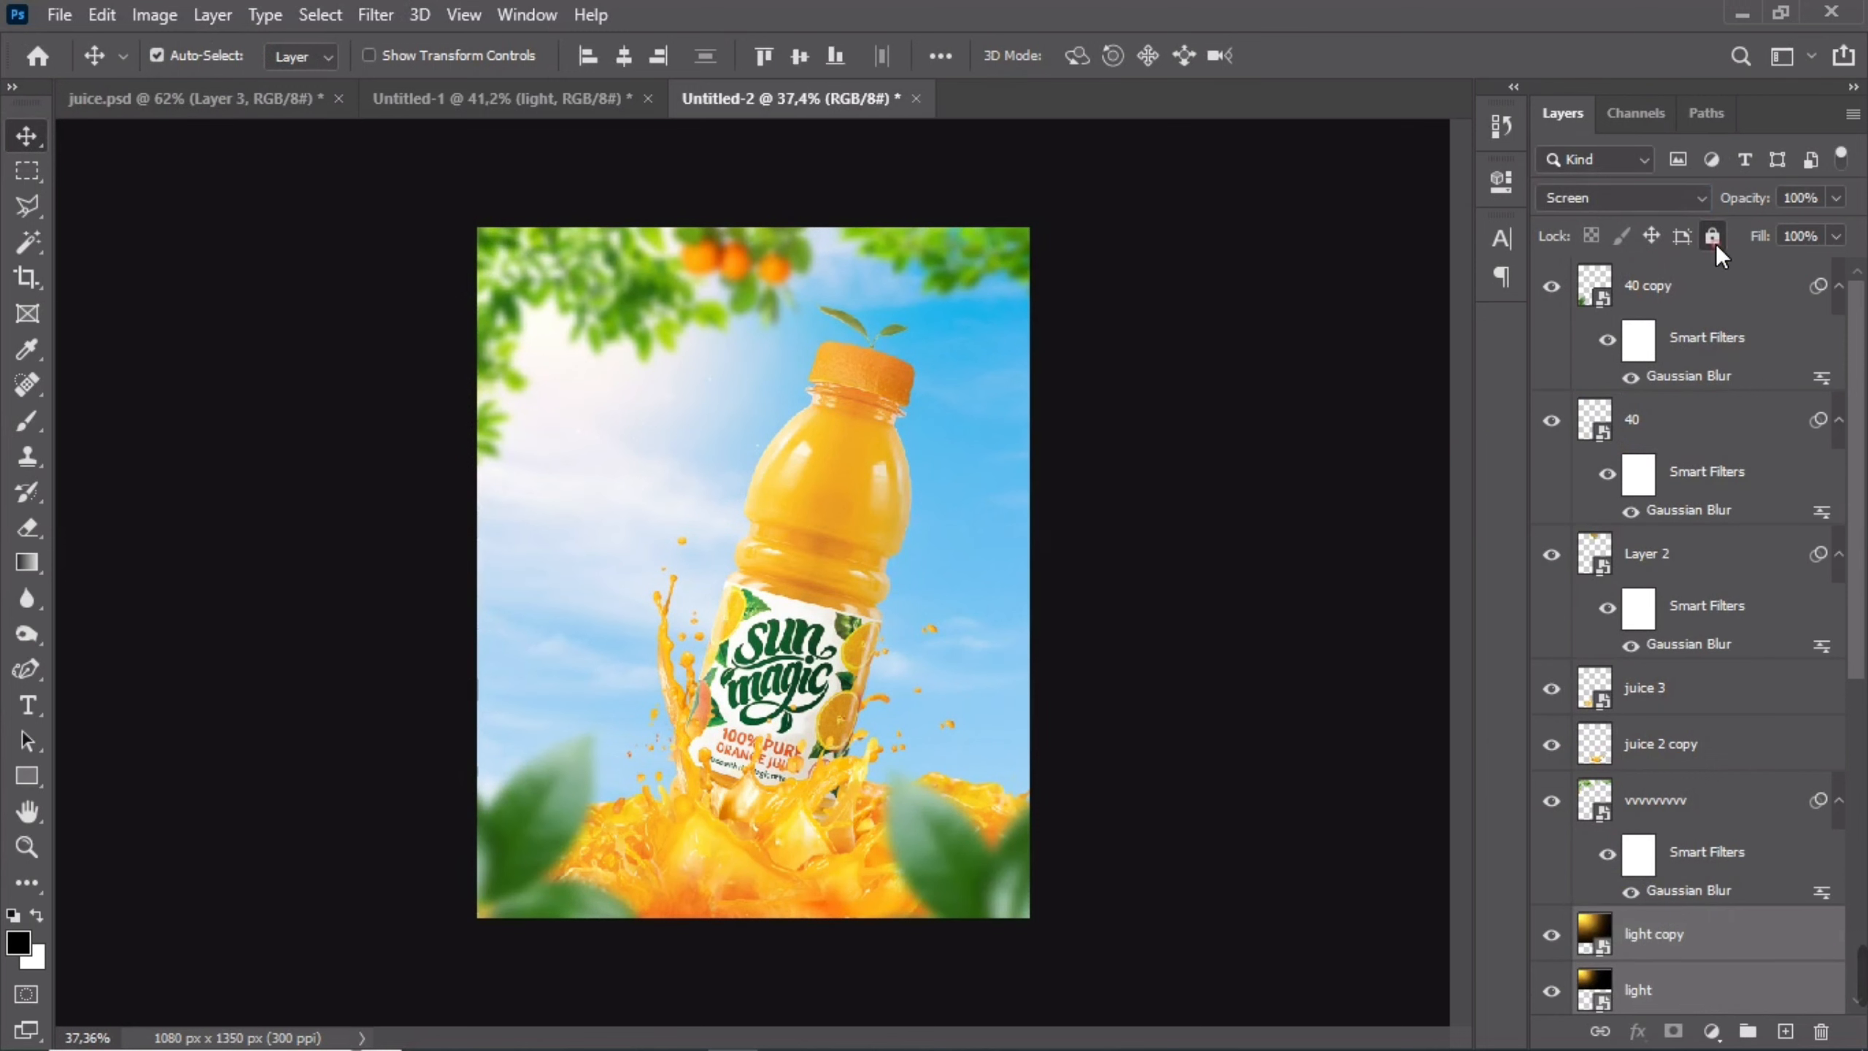
- Add a pale bluish-white Solid Color fill, about #f4f5ff, clipped to the Daco_4370548 (1) bottle layer
click(810, 525)
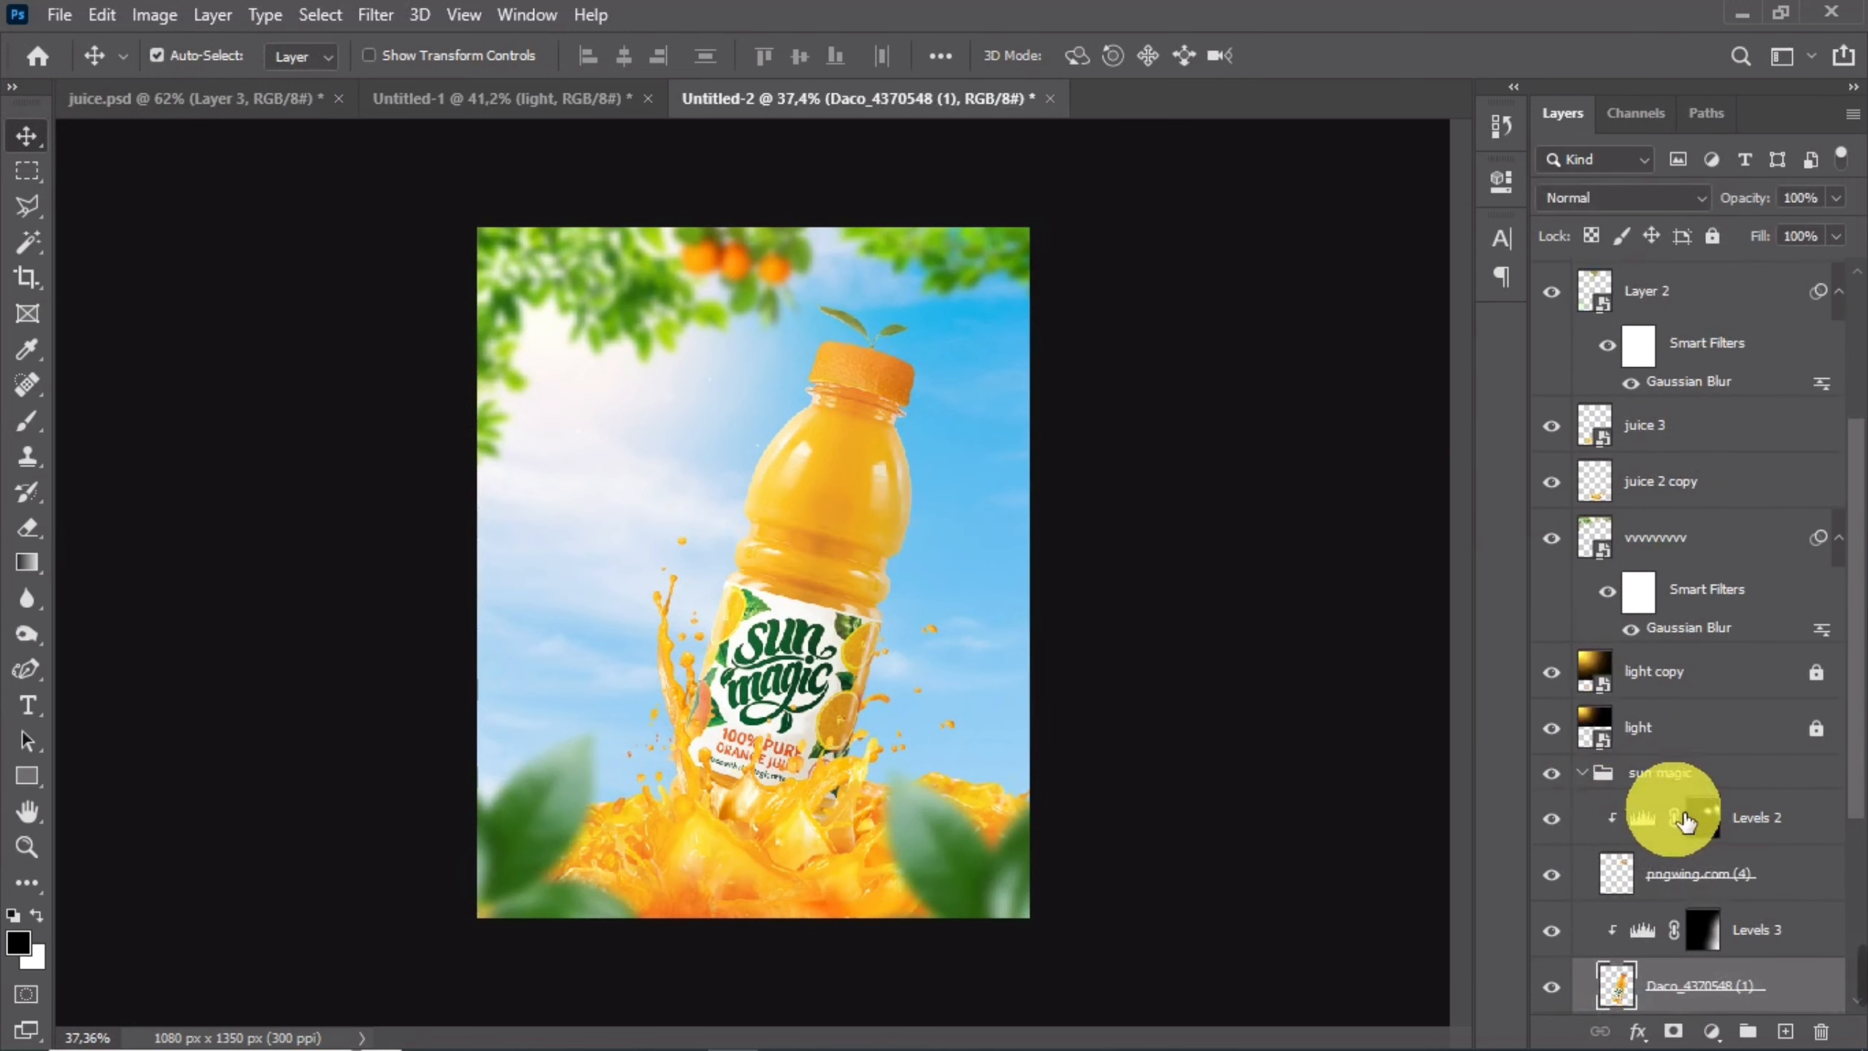
scroll(1684, 820, down, 4)
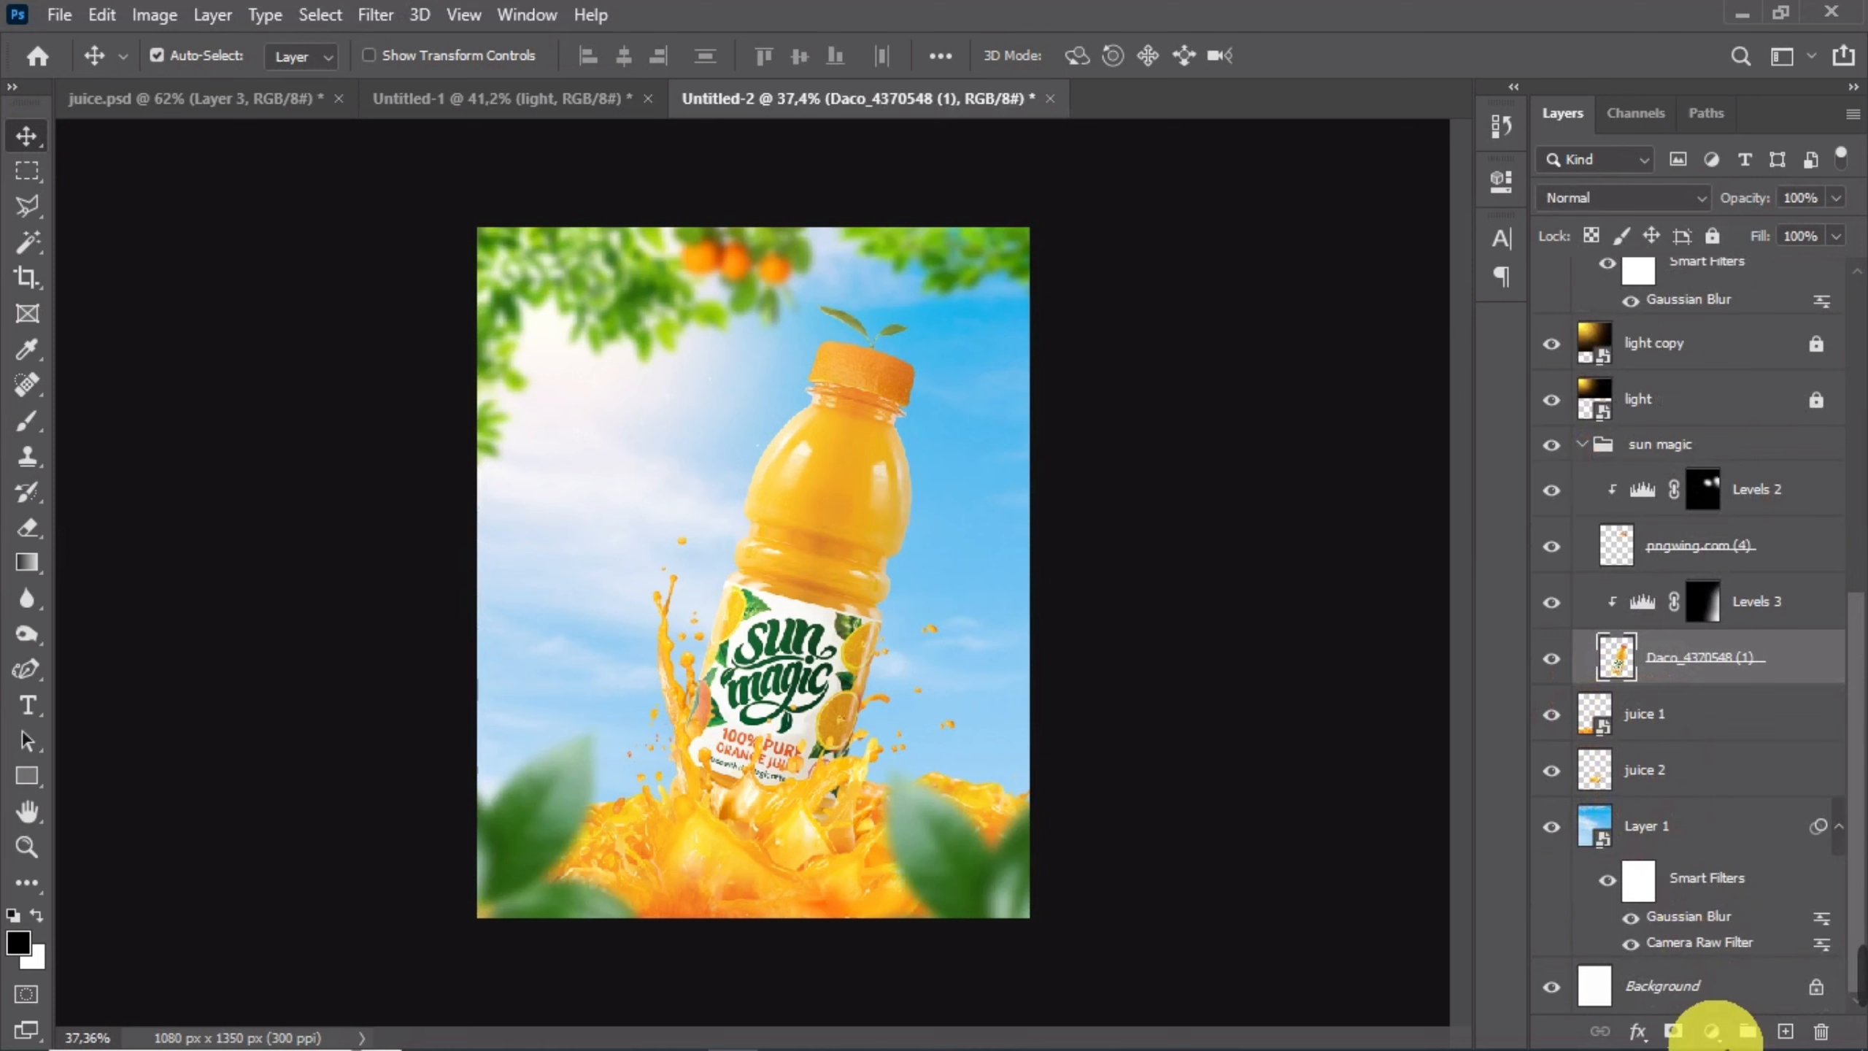
click(1713, 1030)
click(1692, 555)
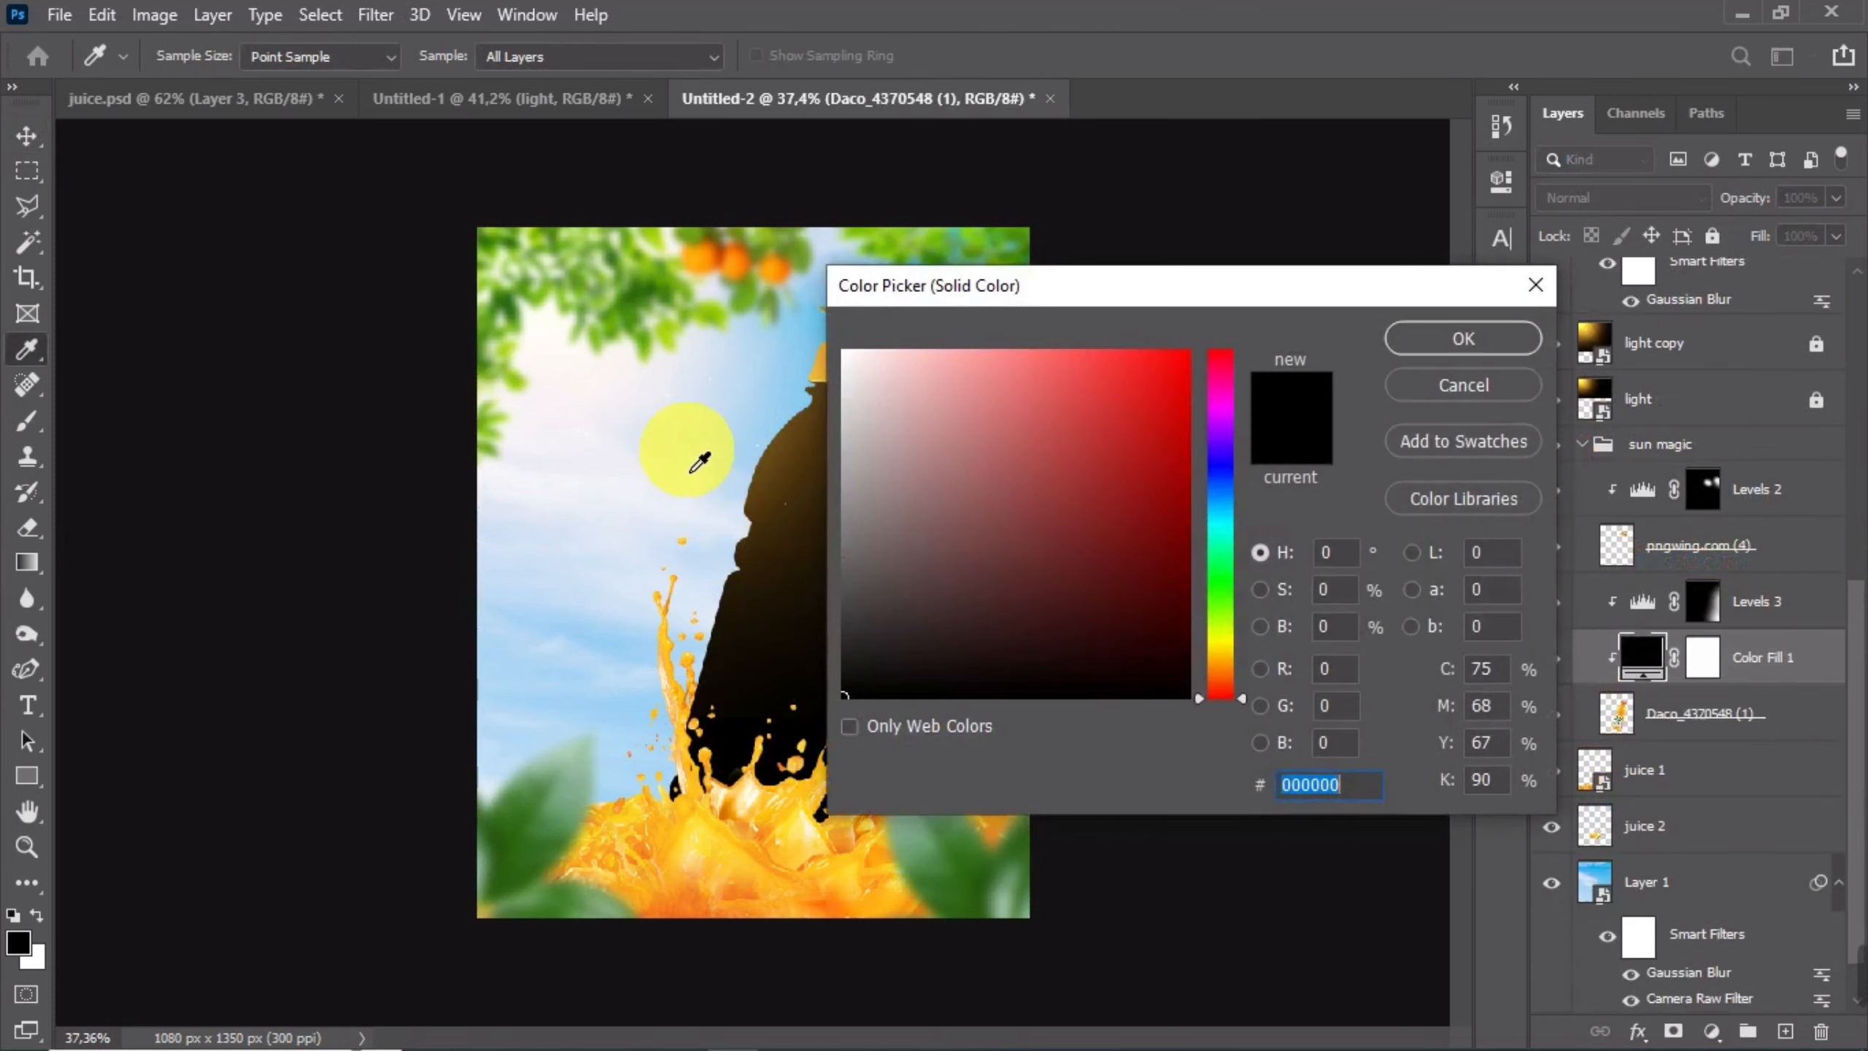
click(647, 432)
click(845, 351)
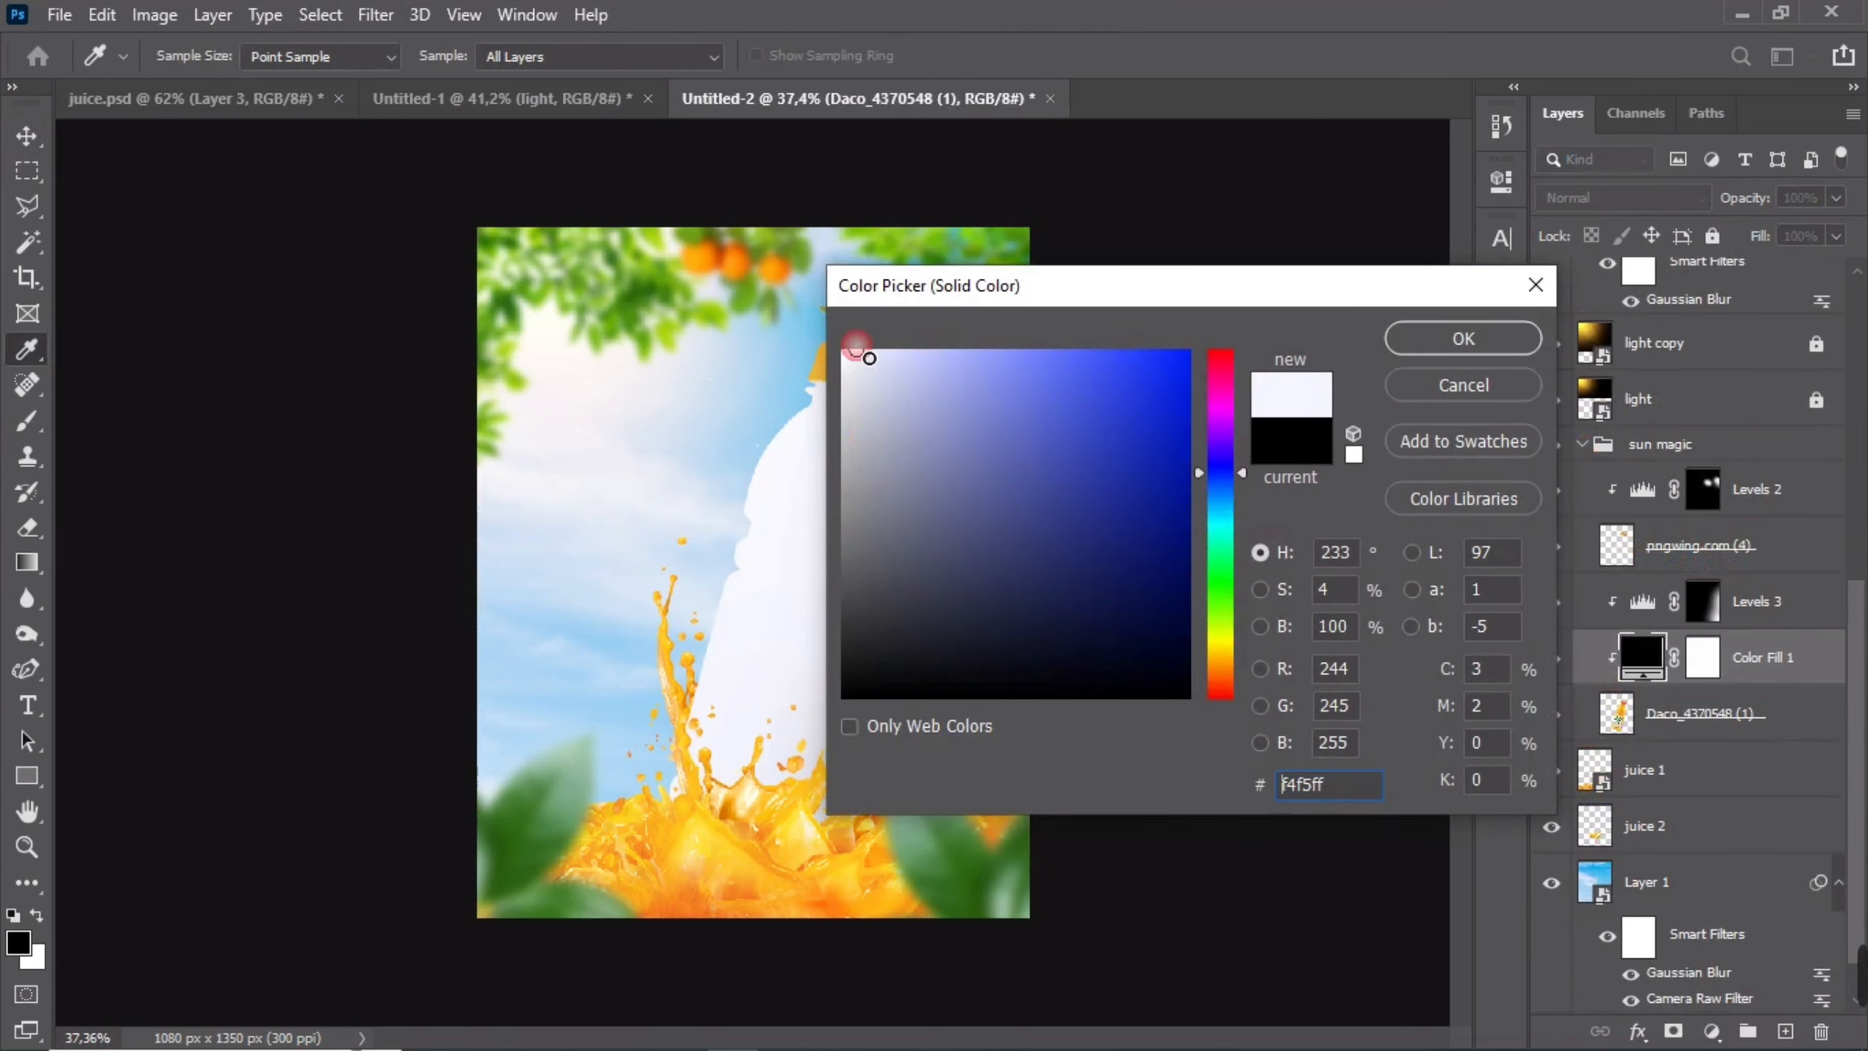
key(Return)
- Set the bottle's colour fill to Linear Dodge (Add) blending and invert its mask
click(1614, 197)
drag(1585, 473, 1605, 534)
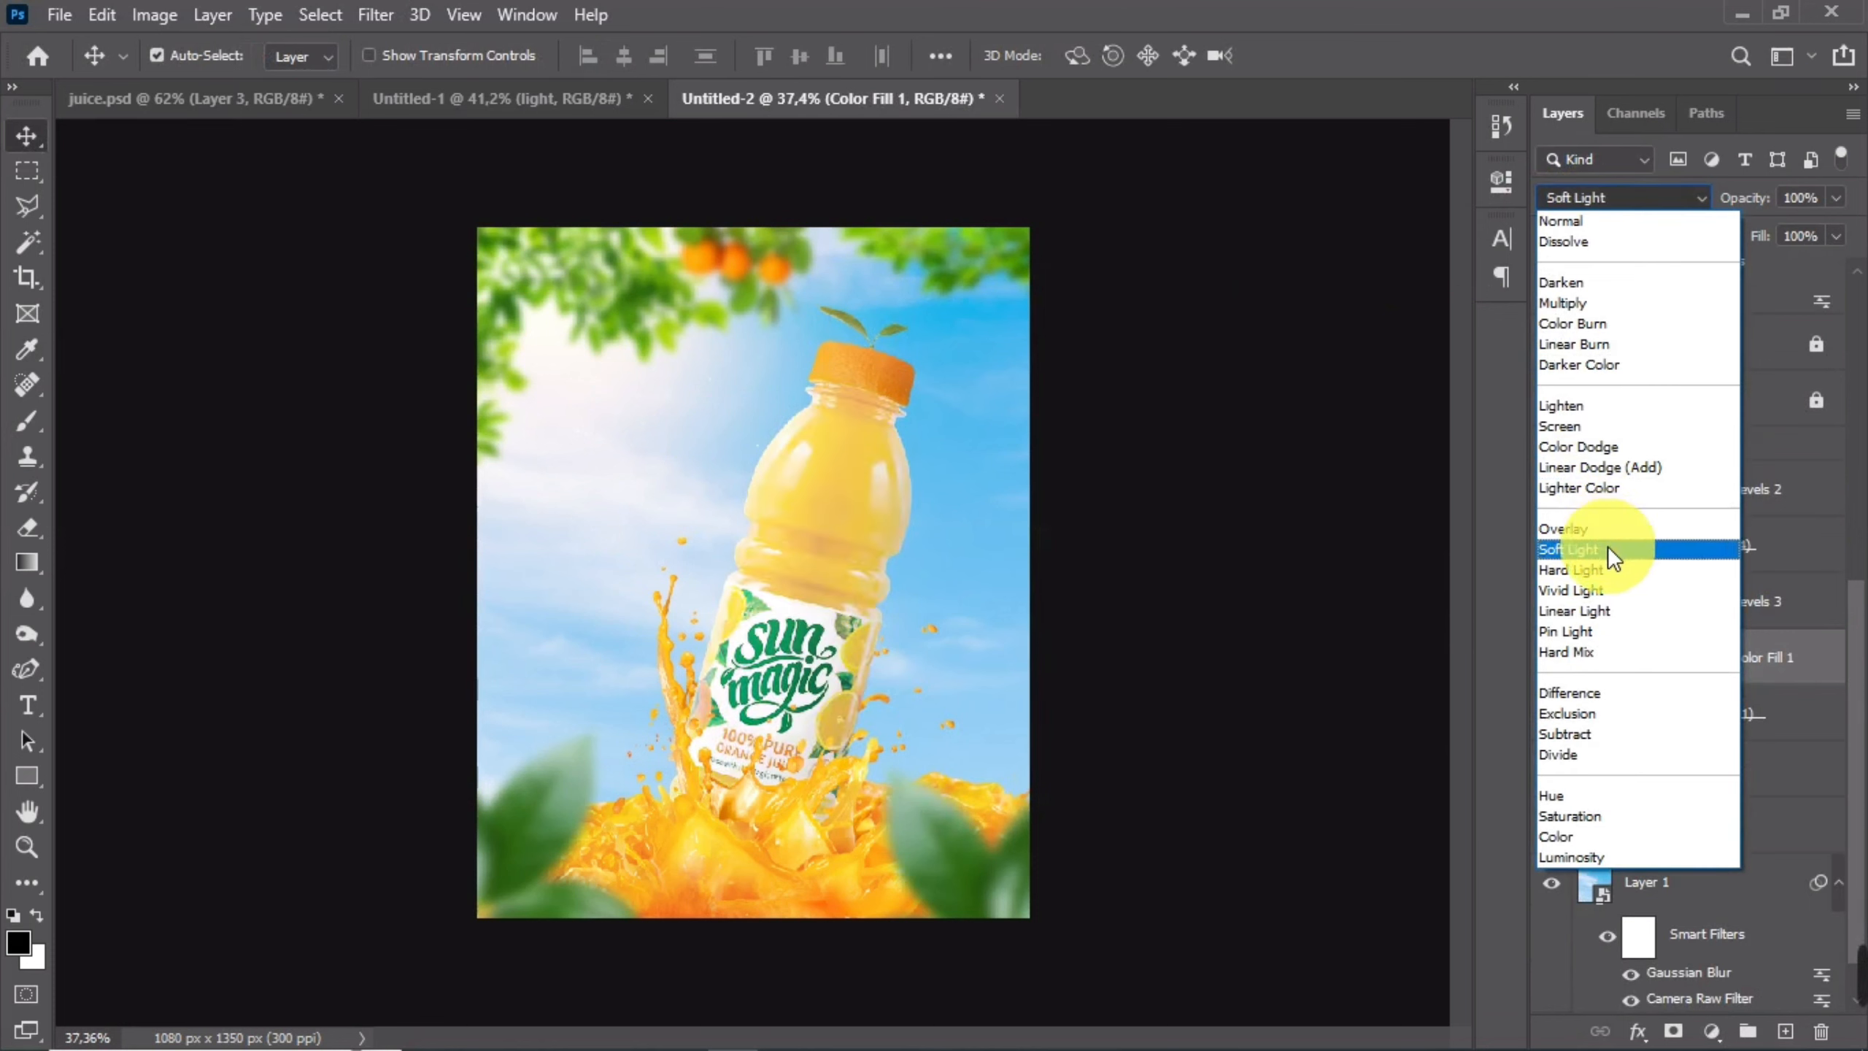
click(1614, 466)
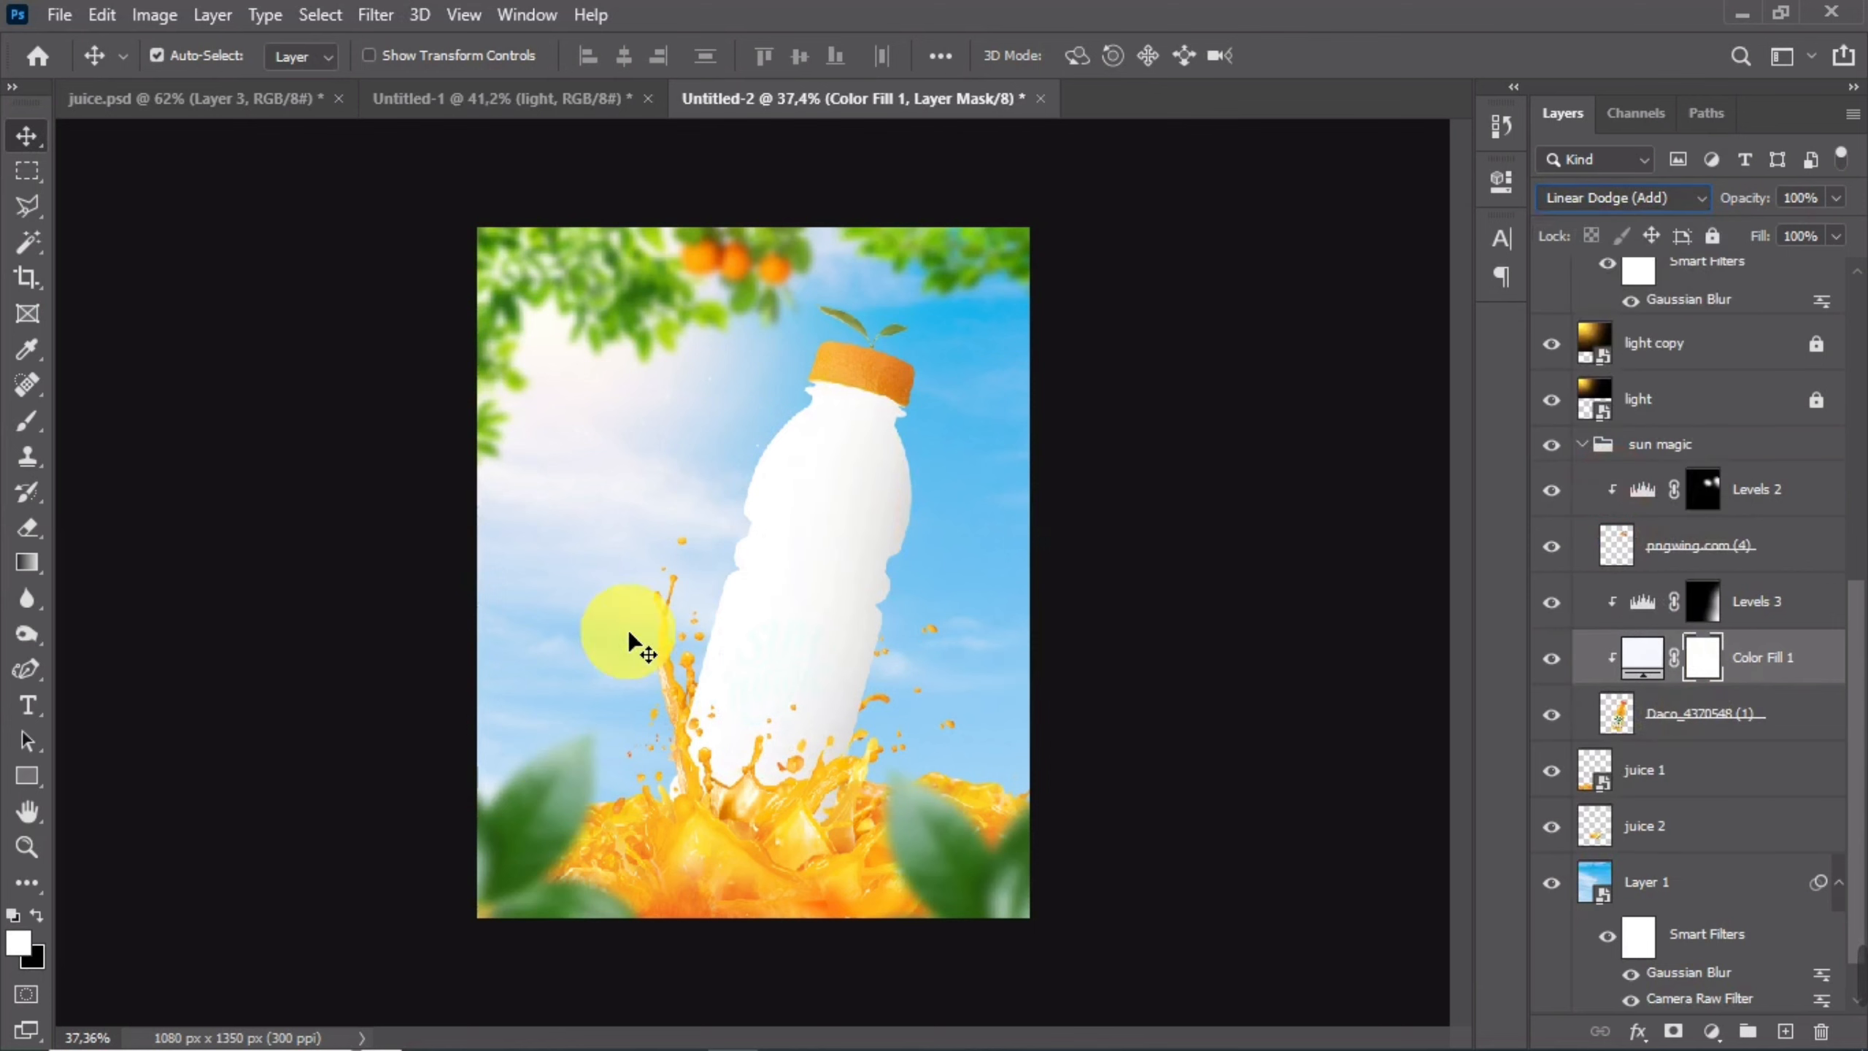
key(ctrl+i)
- Paint white with the soft brush in the Color Fill 1 mask to light the bottle's upper-left side, and compare with the fill hidden
key(b)
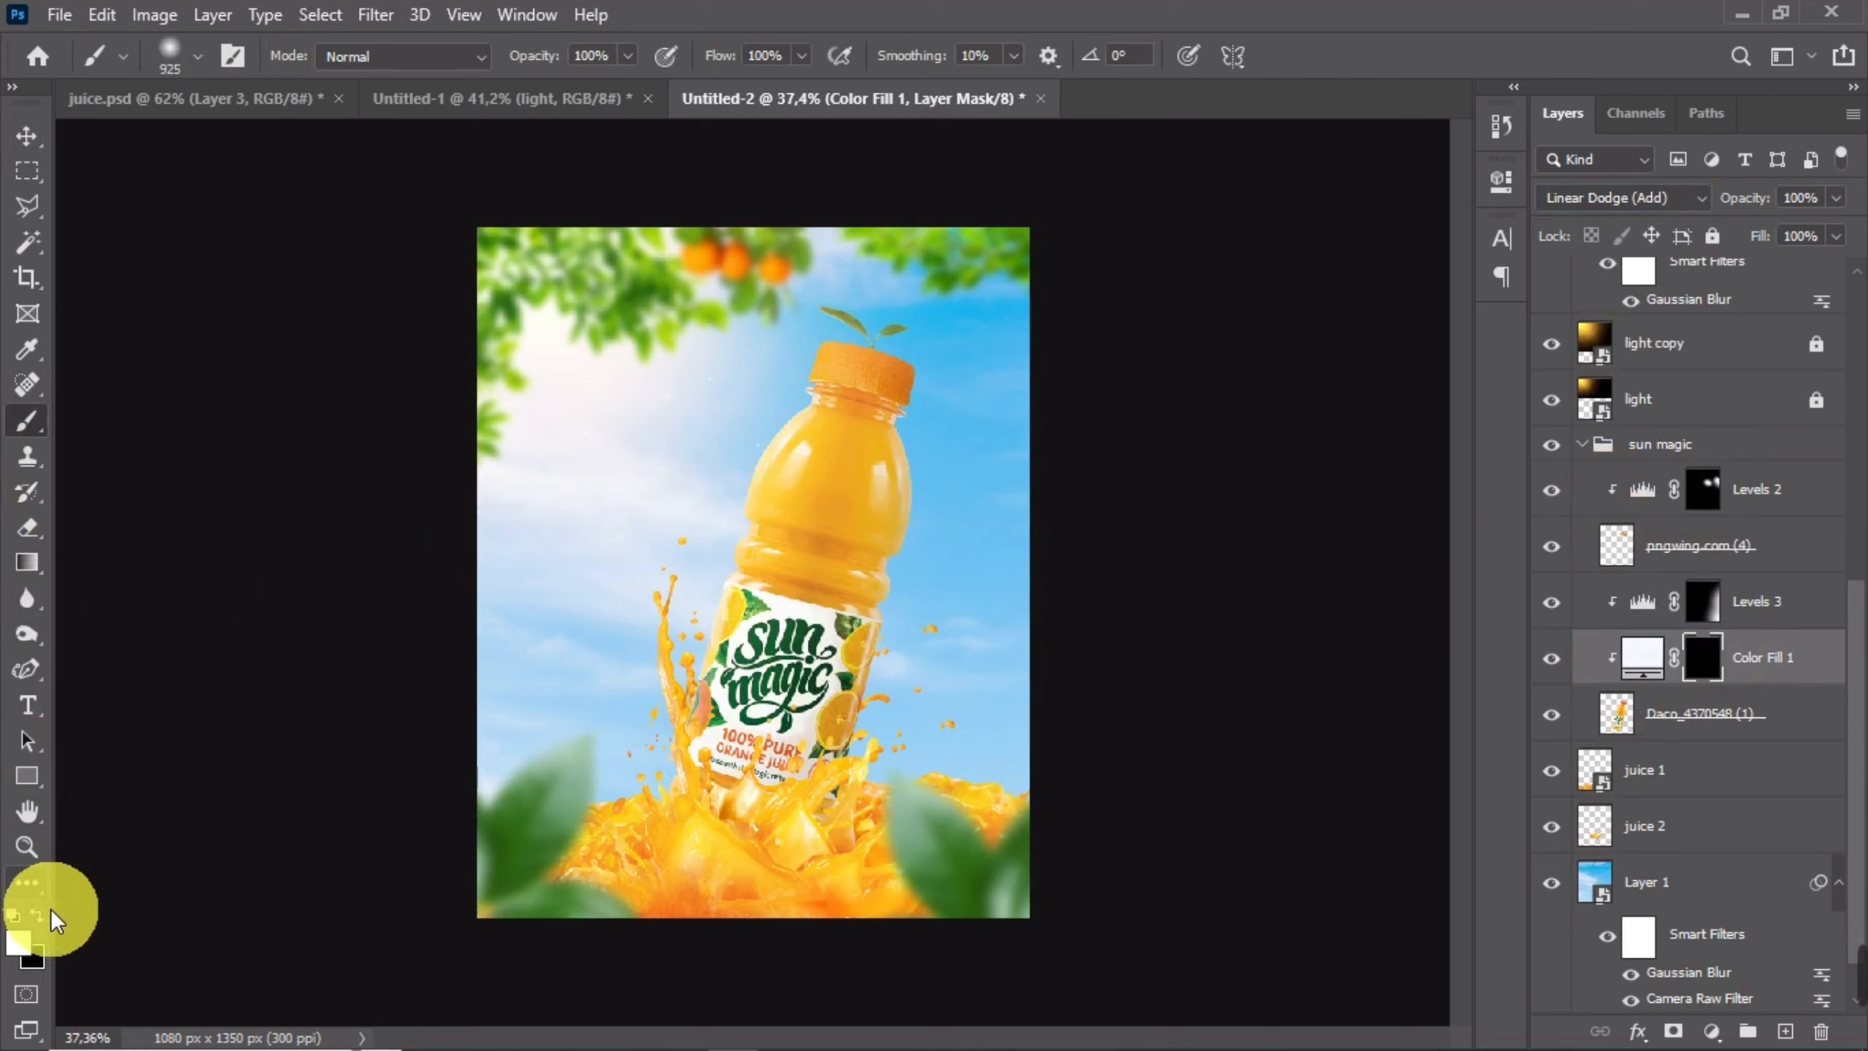
click(581, 412)
scroll(805, 449, down, 1)
click(1552, 661)
click(1551, 661)
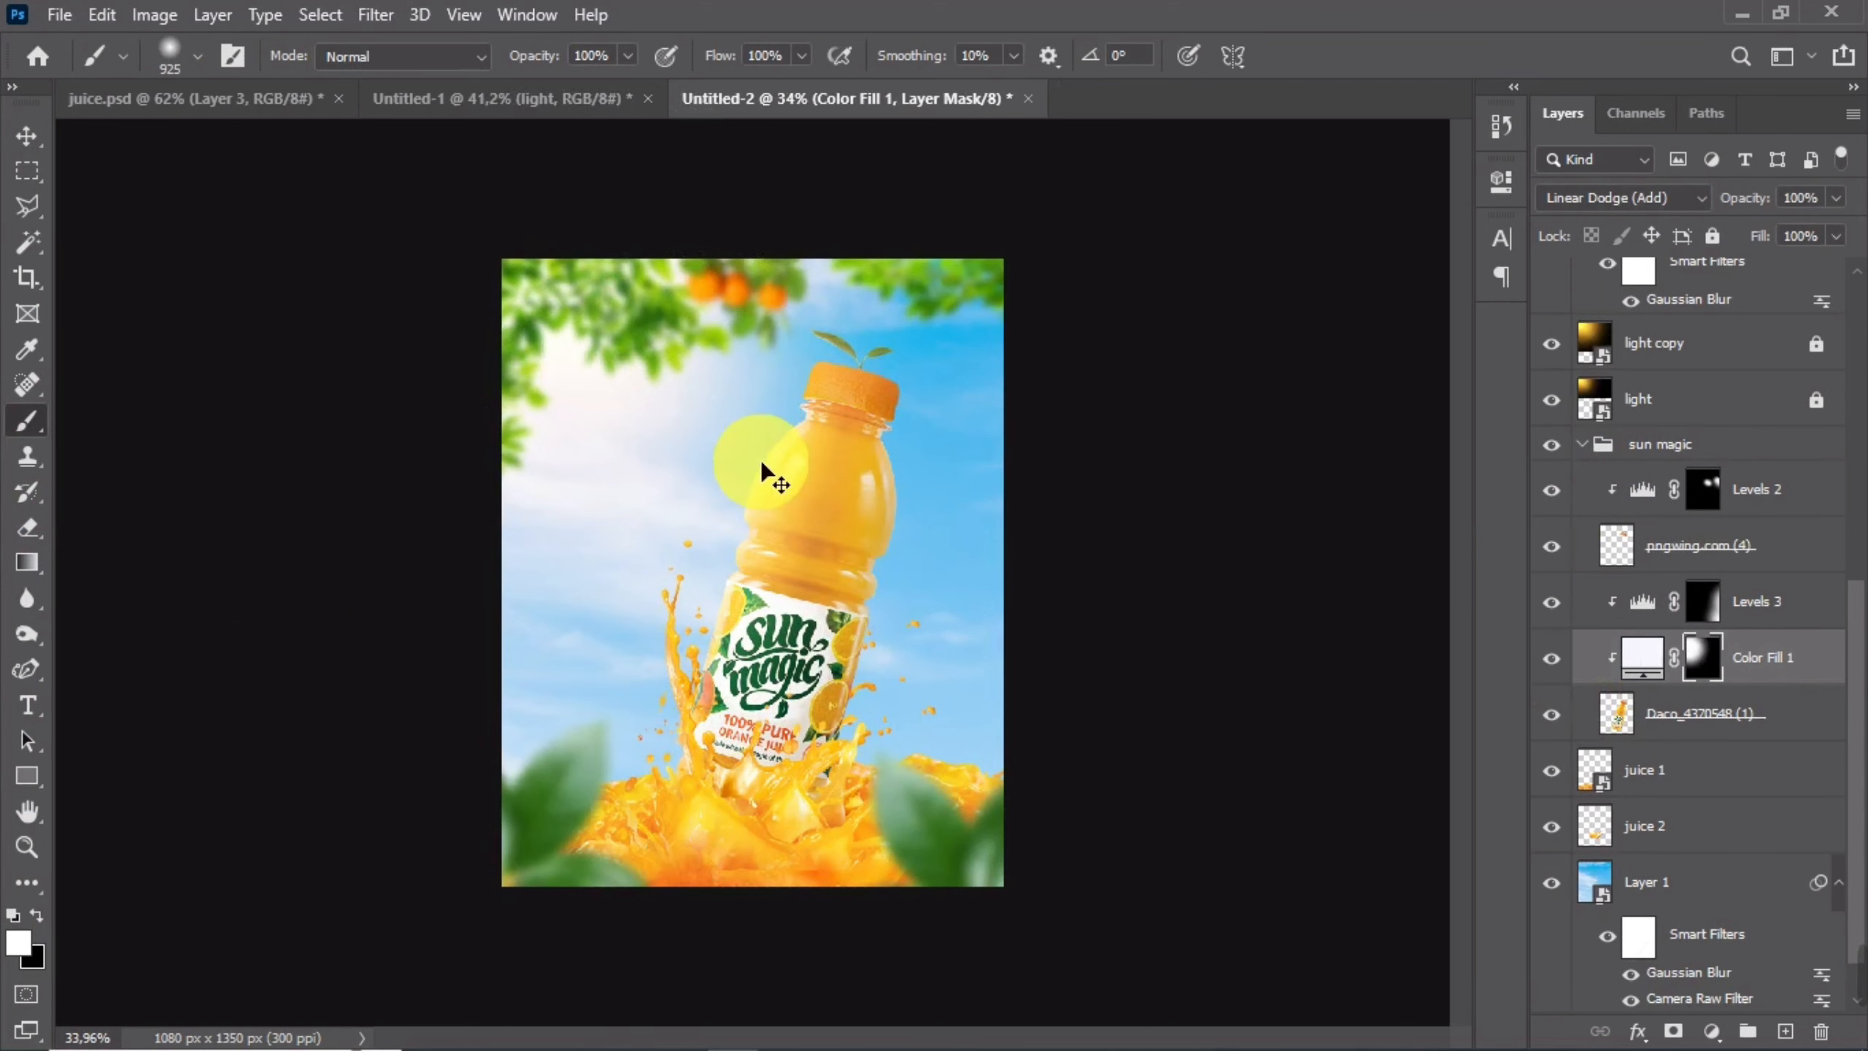
scroll(762, 462, up, 5)
scroll(781, 432, down, 4)
- Add a new layer clipped to the pngwing.com (4) cap and paint a soft white highlight on the cap
key(v)
click(844, 361)
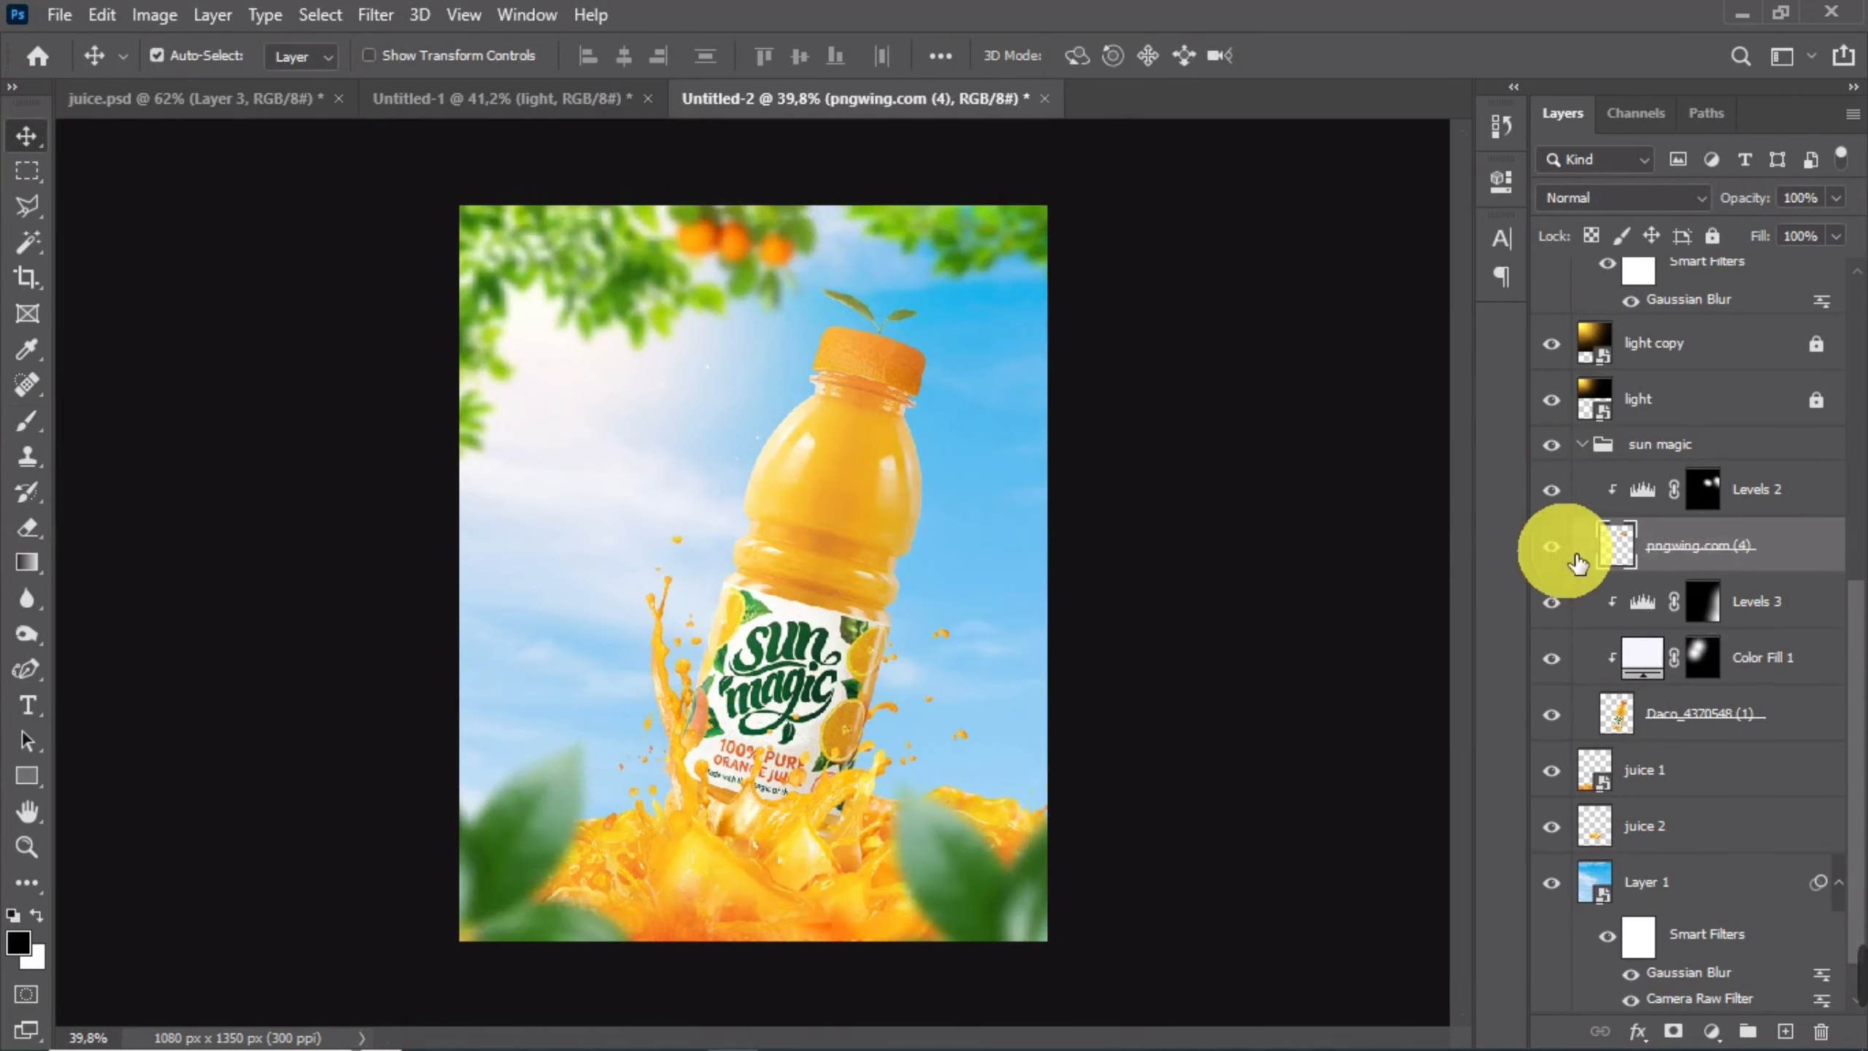
key(ctrl+alt+shift+n)
key(ctrl+alt+g)
click(36, 914)
key(b)
drag(642, 442, 534, 450)
click(829, 342)
scroll(935, 466, up, 5)
- Transform the white highlight to fit the cap and set the layer's fill to 67%
key(ctrl+t)
drag(818, 256, 871, 255)
drag(828, 259, 793, 241)
key(Return)
mouse_move(1754, 250)
mouse_down()
mouse_move(1736, 250)
mouse_move(1747, 234)
mouse_up()
click(1221, 383)
- Refine the position and transform of the Layer 3 highlight on the orange cap
scroll(856, 442, down, 7)
click(1691, 545)
scroll(912, 427, up, 6)
key(ctrl+t)
key(Return)
mouse_move(825, 356)
mouse_down()
mouse_move(802, 354)
mouse_move(828, 376)
mouse_up()
key(ctrl+t)
key(Return)
scroll(837, 480, down, 4)
scroll(959, 435, up, 4)
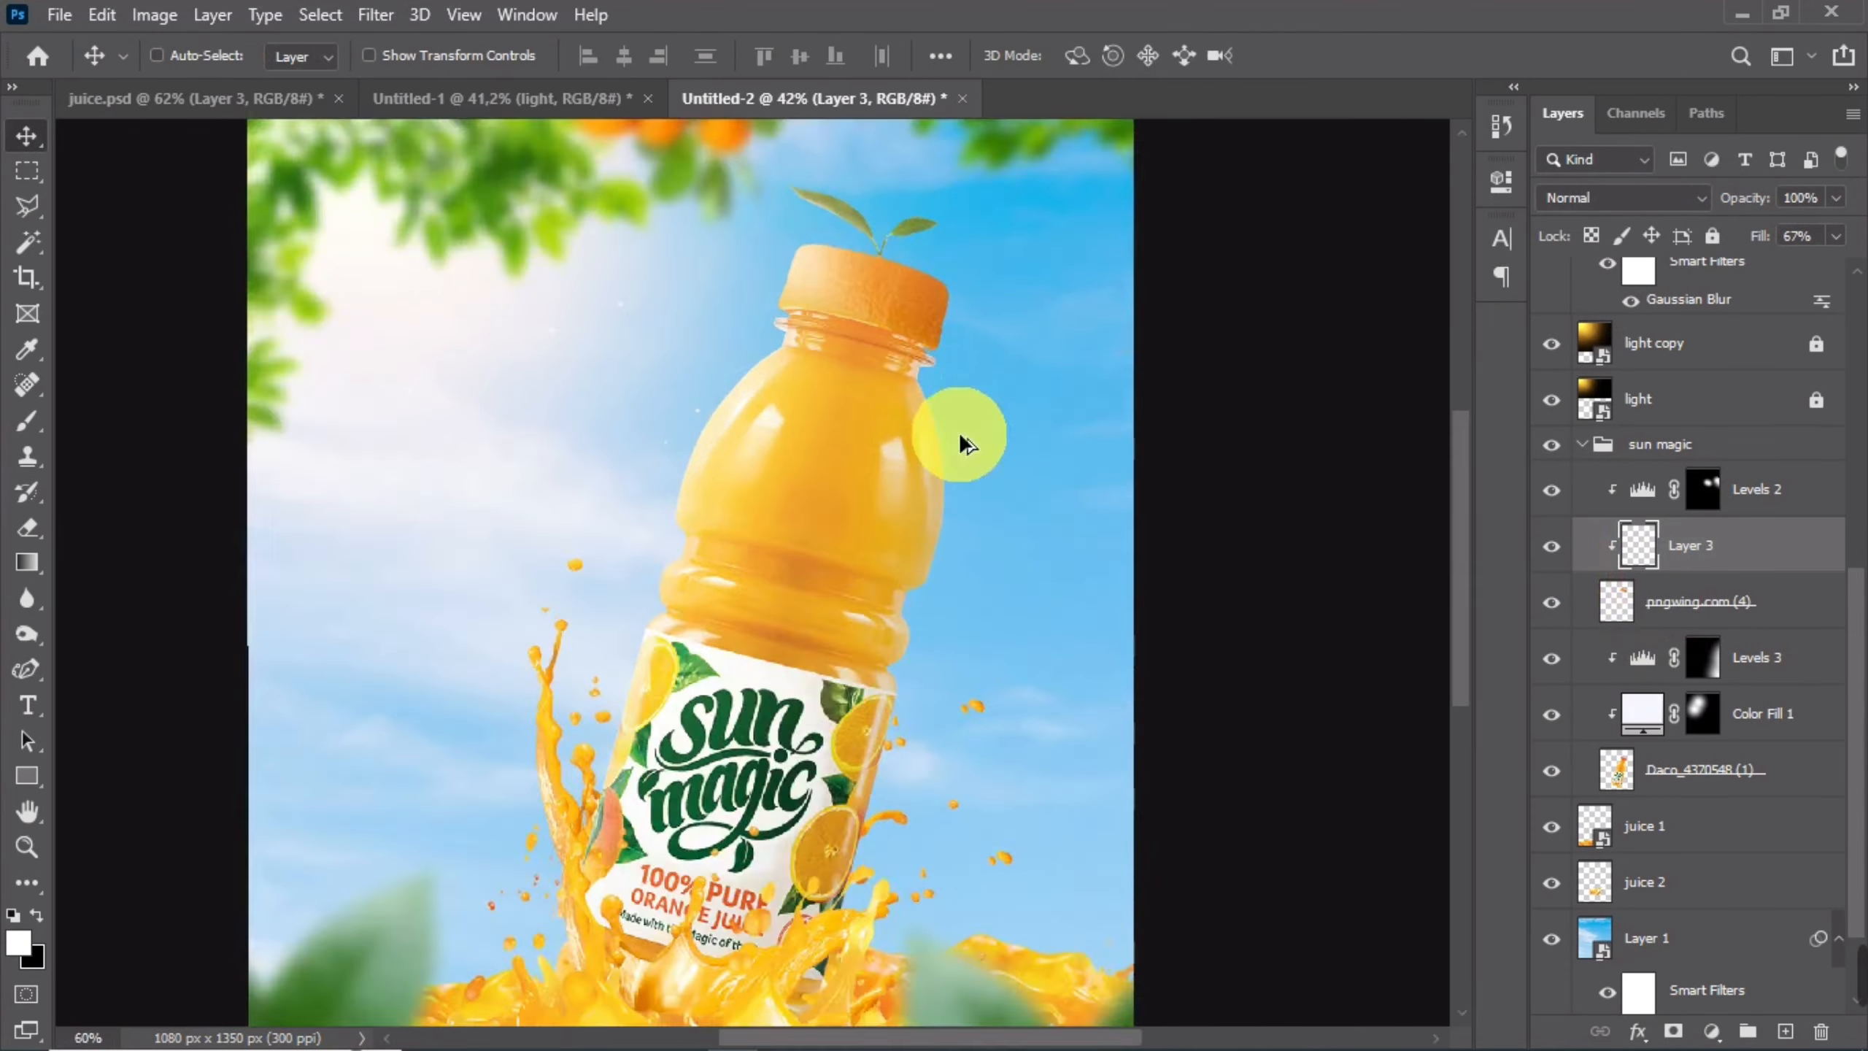
- Add a white Solid Color fill layer clipped to the juice 2 splash and invert its mask
scroll(962, 442, down, 3)
scroll(686, 614, up, 3)
ctrl+click(571, 715)
click(1677, 826)
click(1711, 1032)
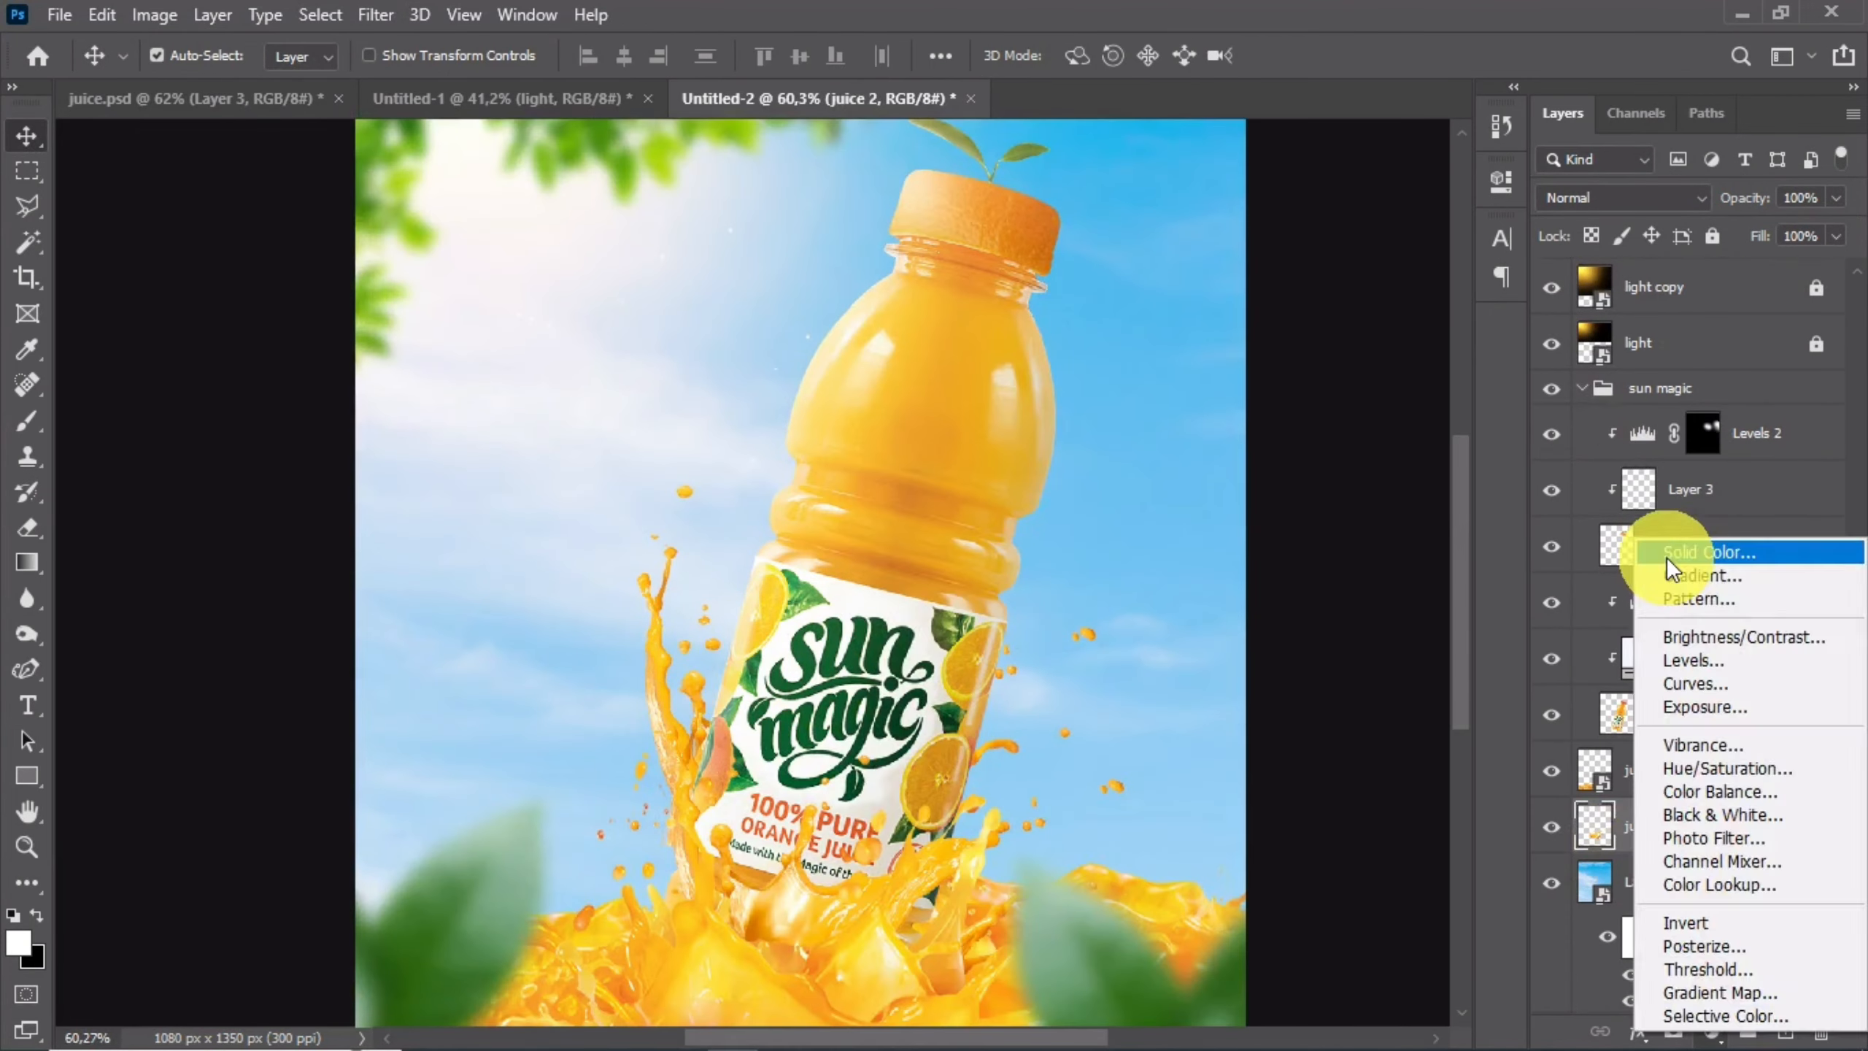
click(1667, 556)
right_click(1780, 825)
click(1543, 528)
key(ctrl+i)
- Paint white with a large soft brush in the Color Fill 2 mask to light the left side of the juice 2 splash
key(b)
right_click(853, 608)
click(480, 501)
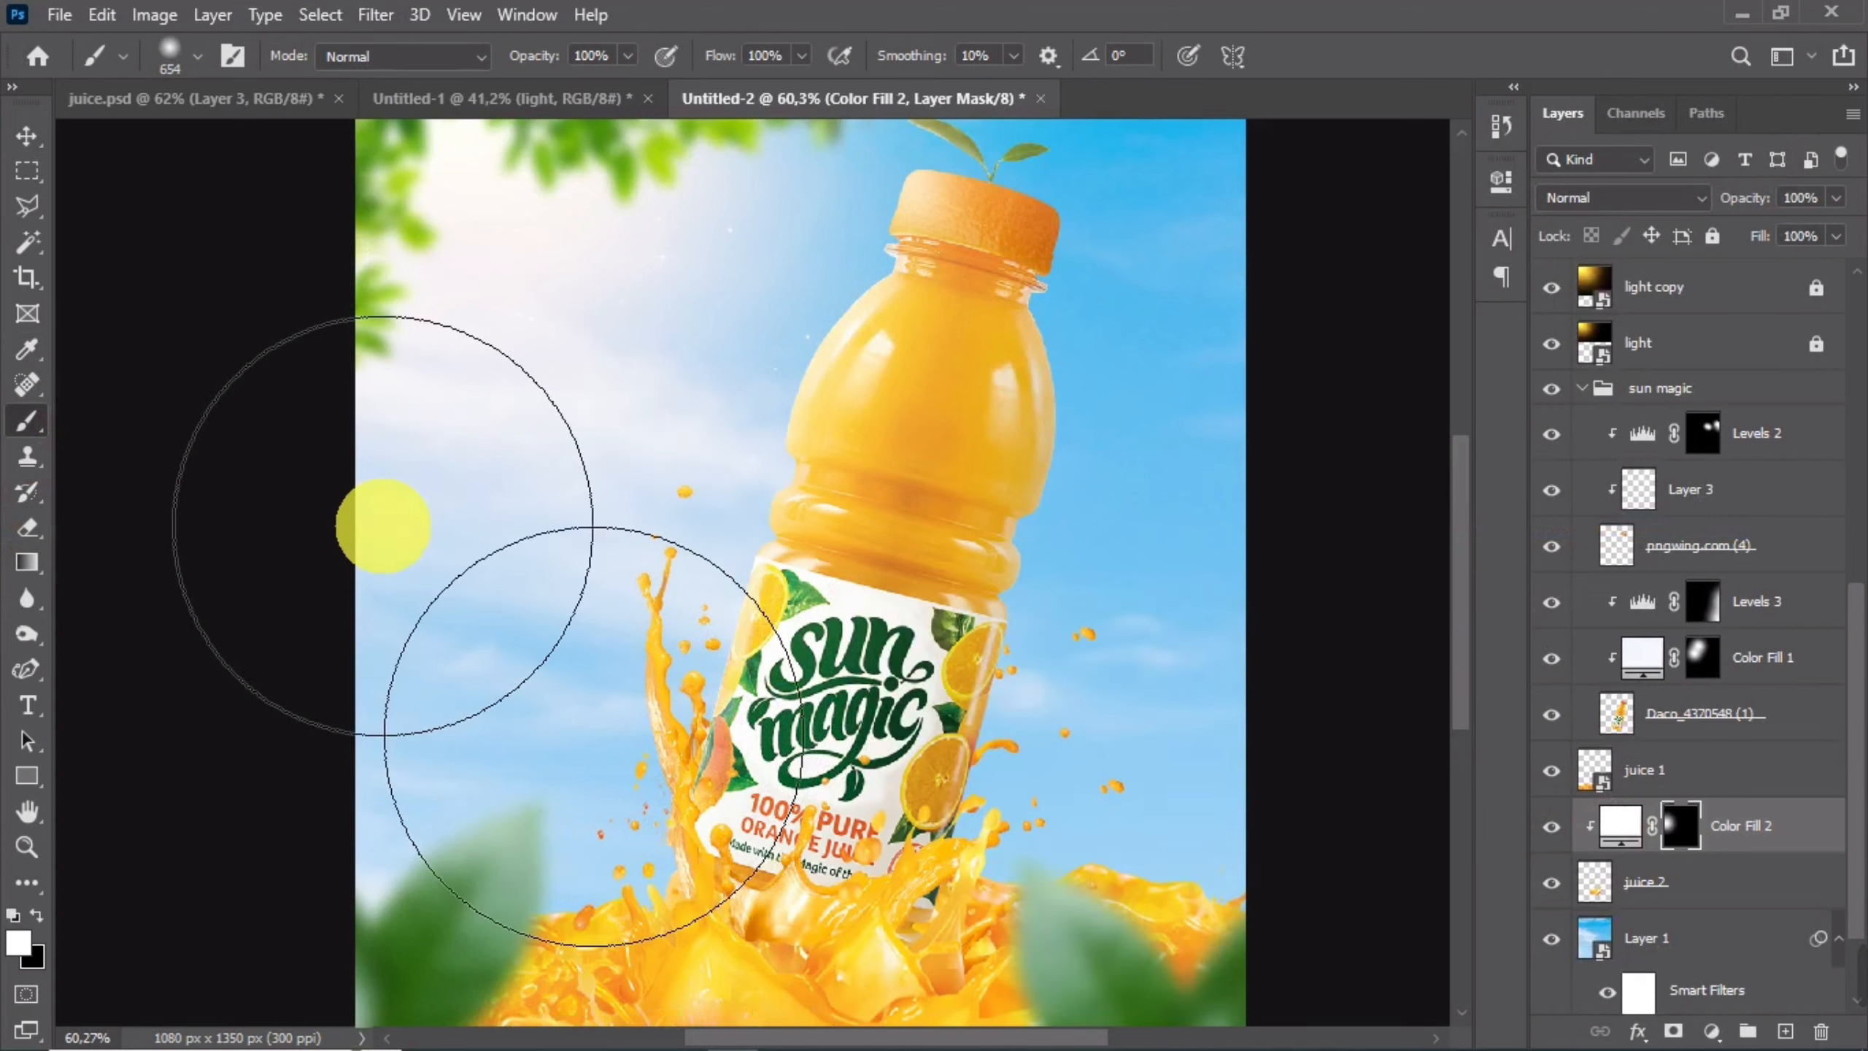
drag(710, 463, 611, 471)
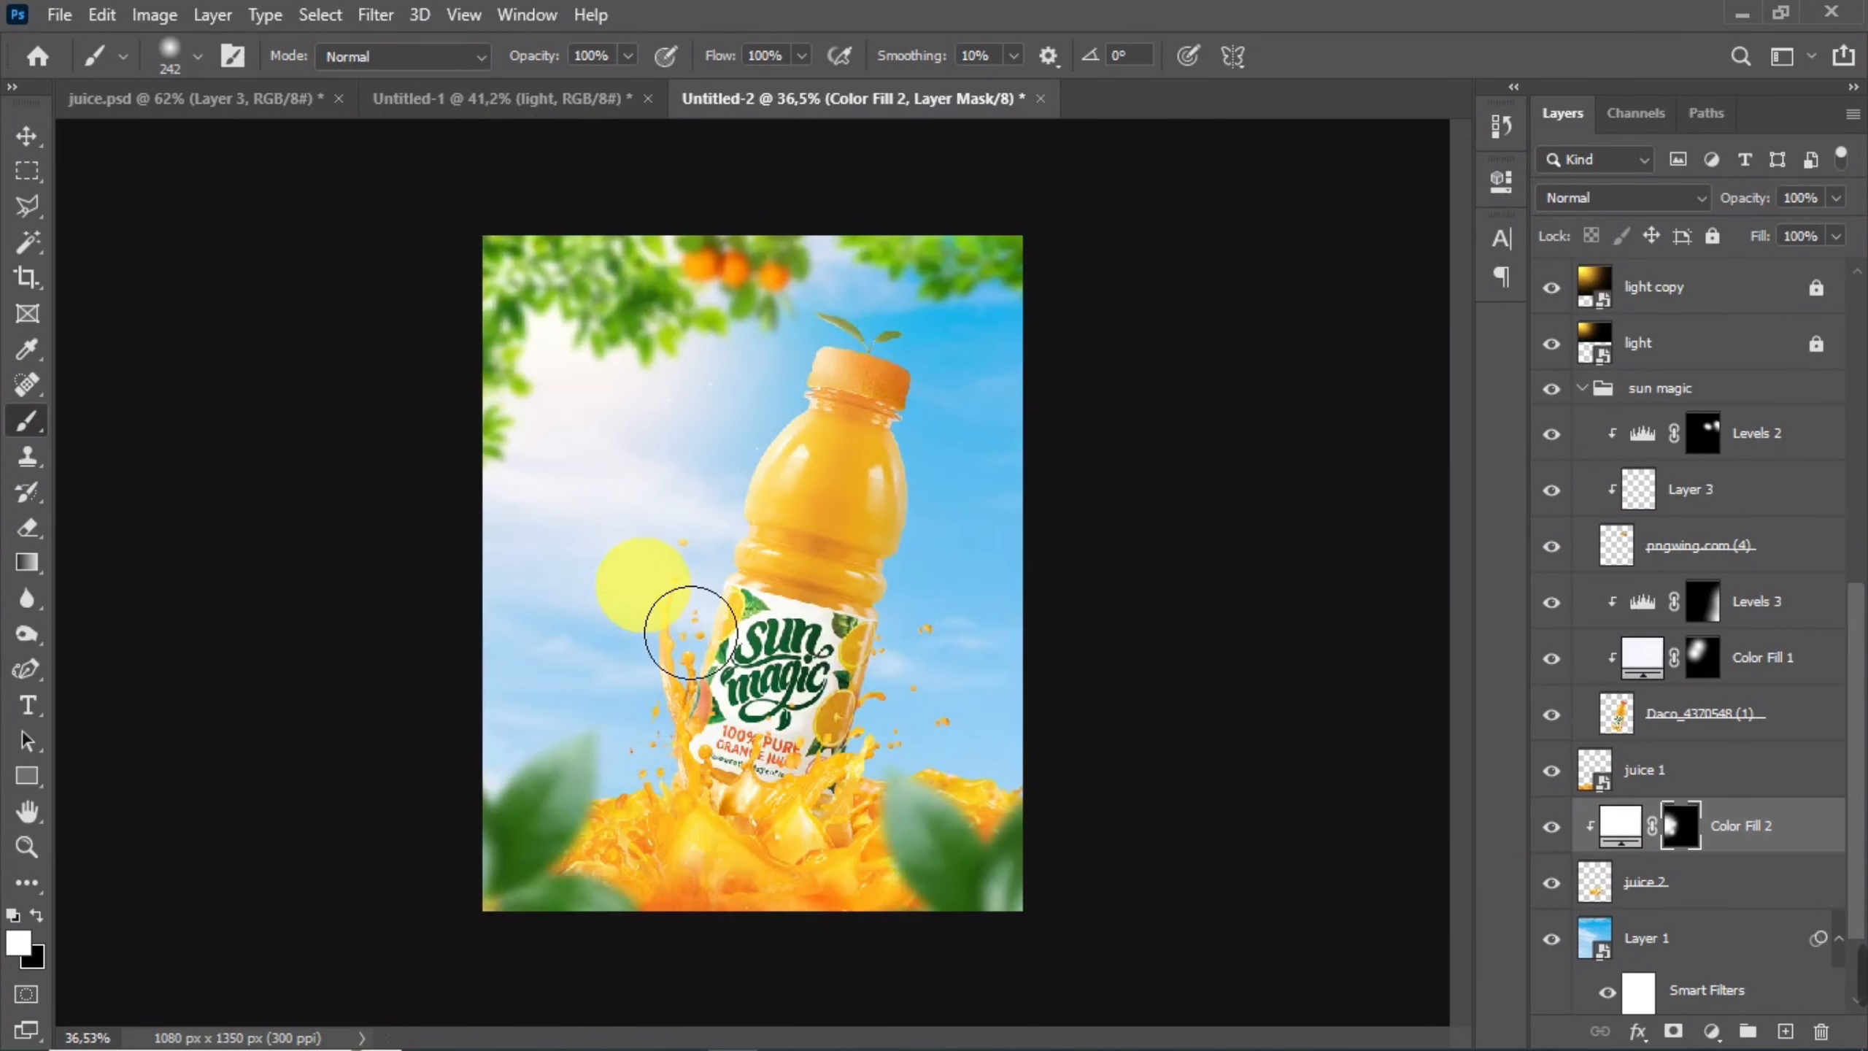
key(v)
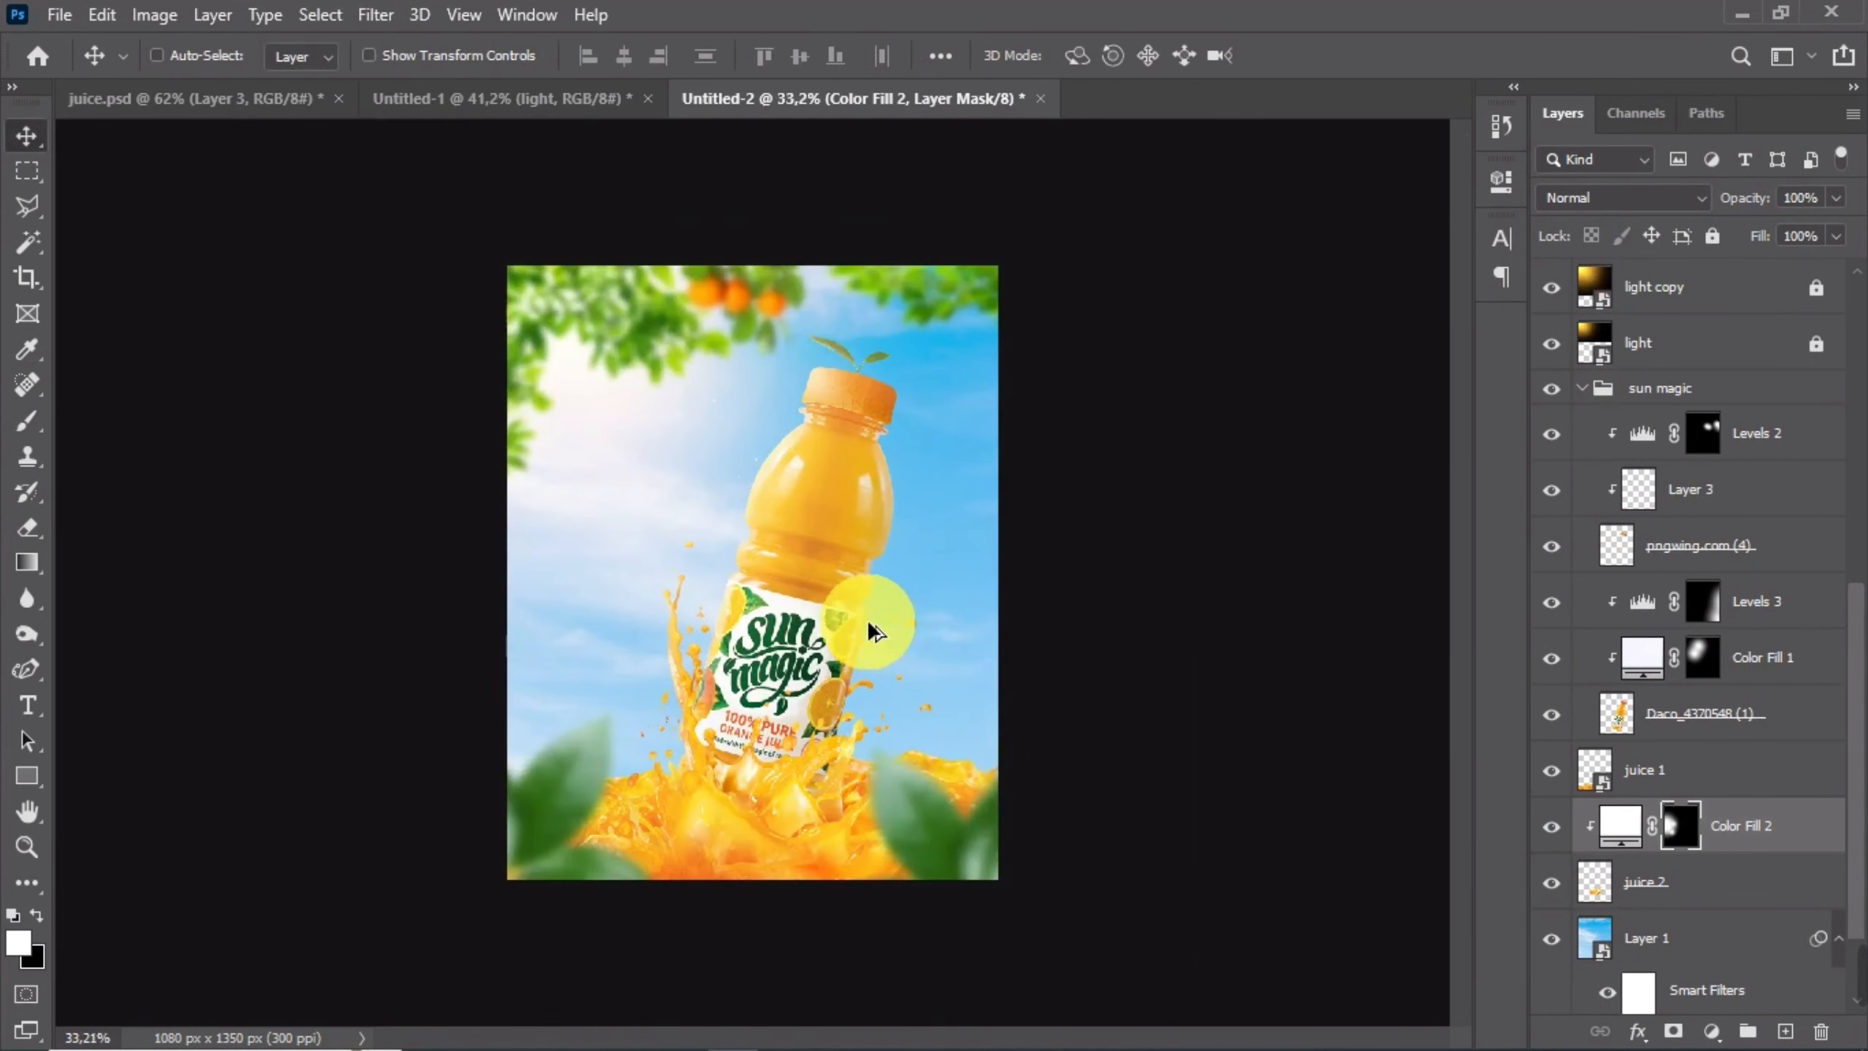
- Add white Solid Color fills clipped to the vvvvvvvvv and Layer 2 foliage, invert their masks and brush soft light into them
click(1712, 1031)
click(1667, 556)
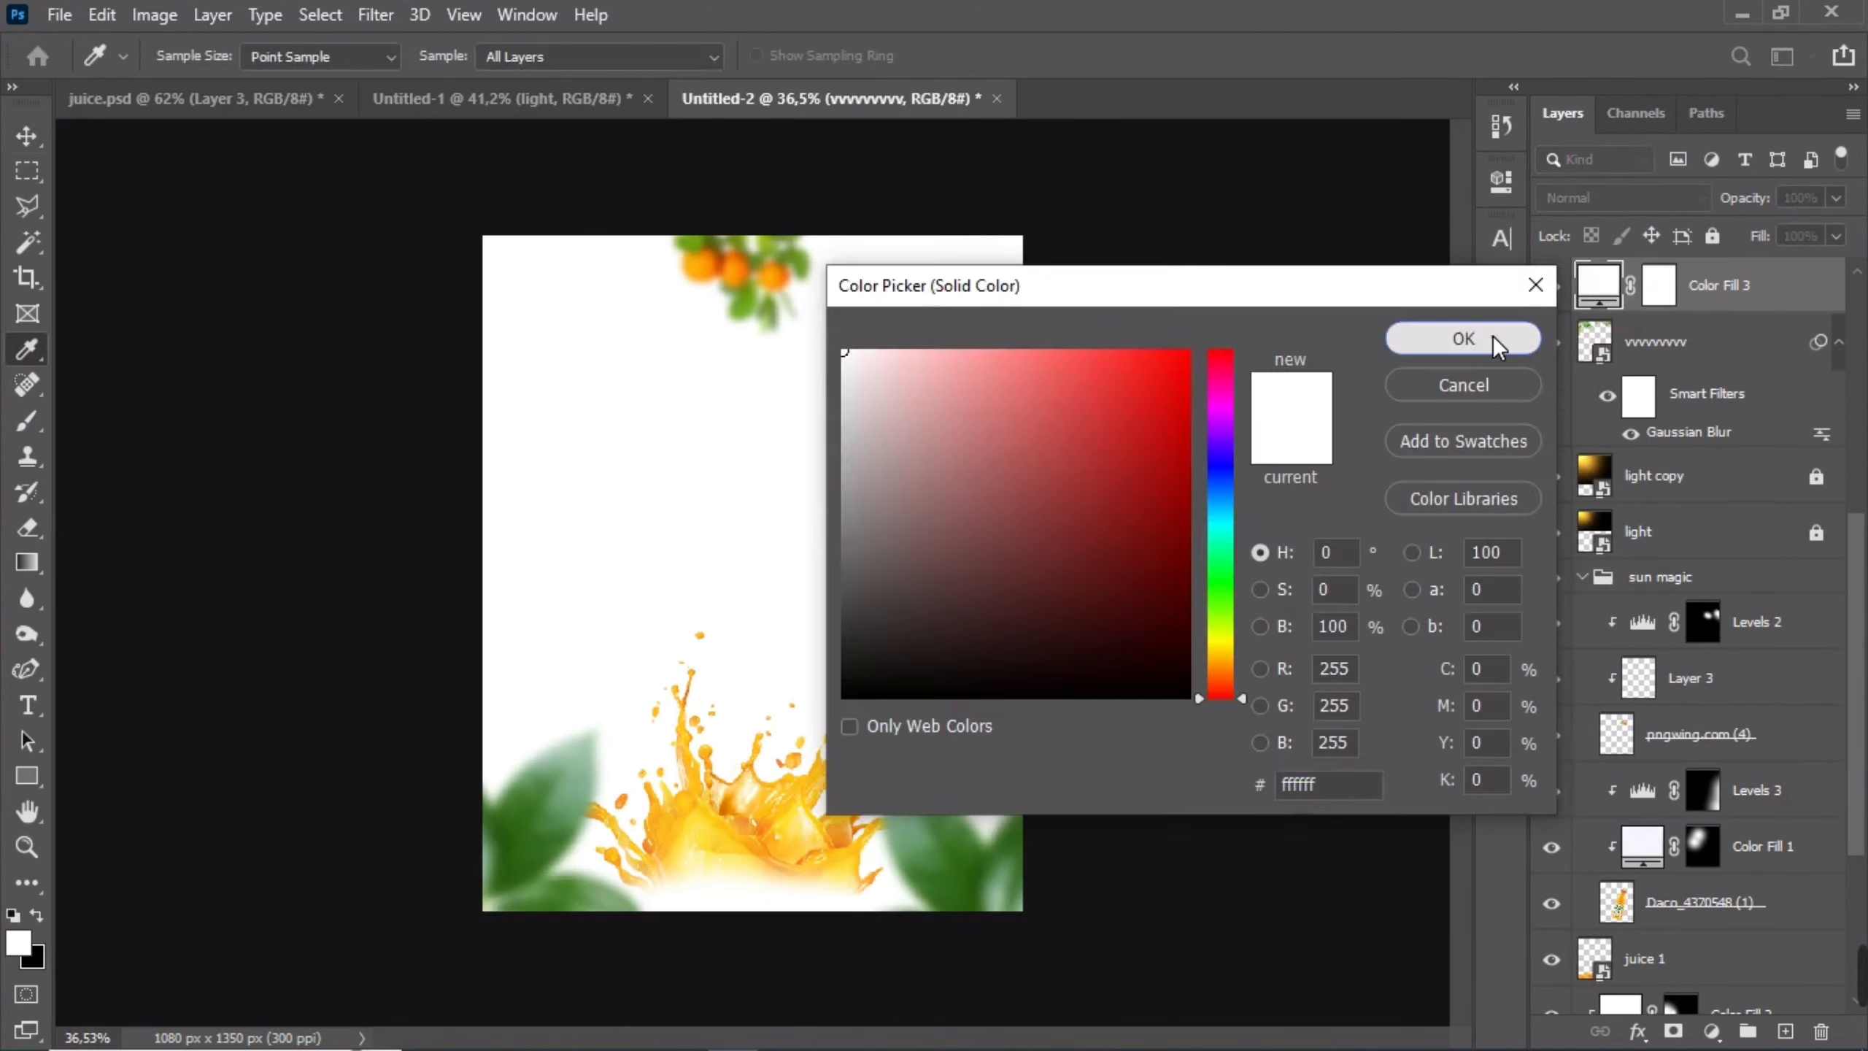
click(1497, 342)
right_click(1781, 287)
click(1535, 528)
key(ctrl+i)
click(27, 432)
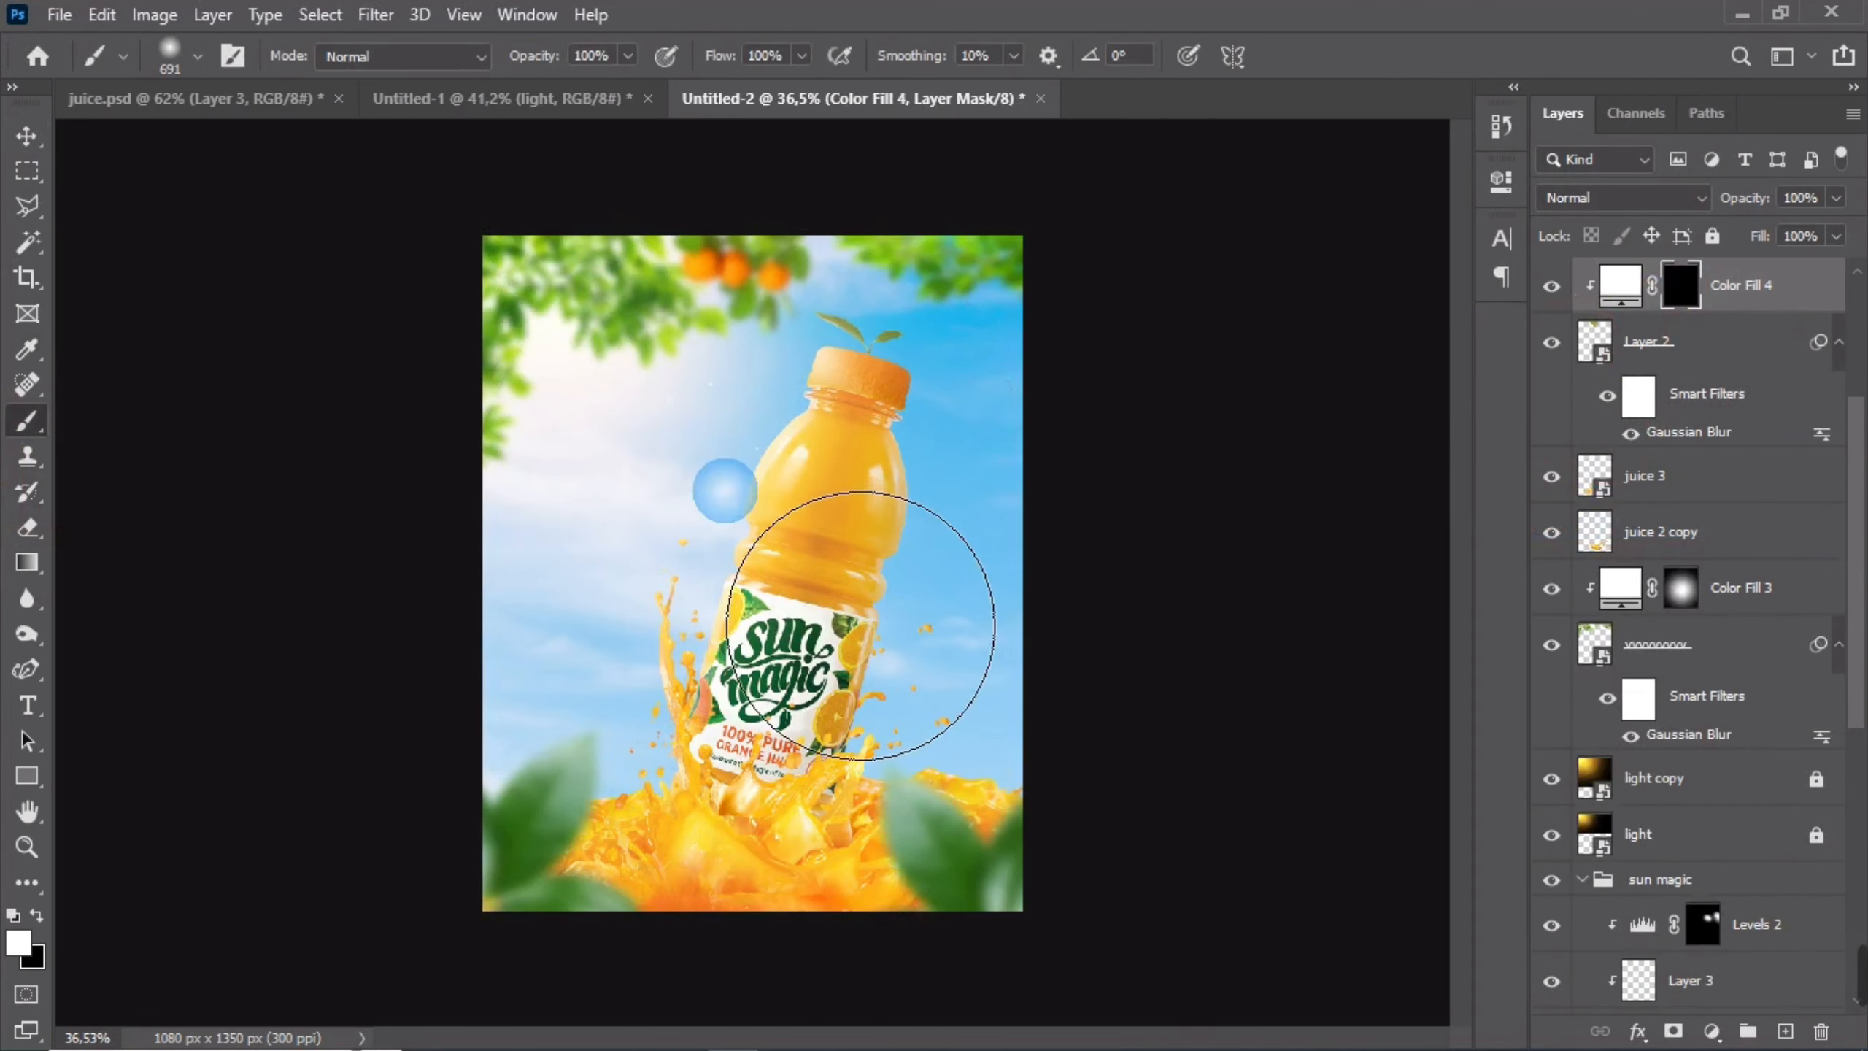
click(918, 470)
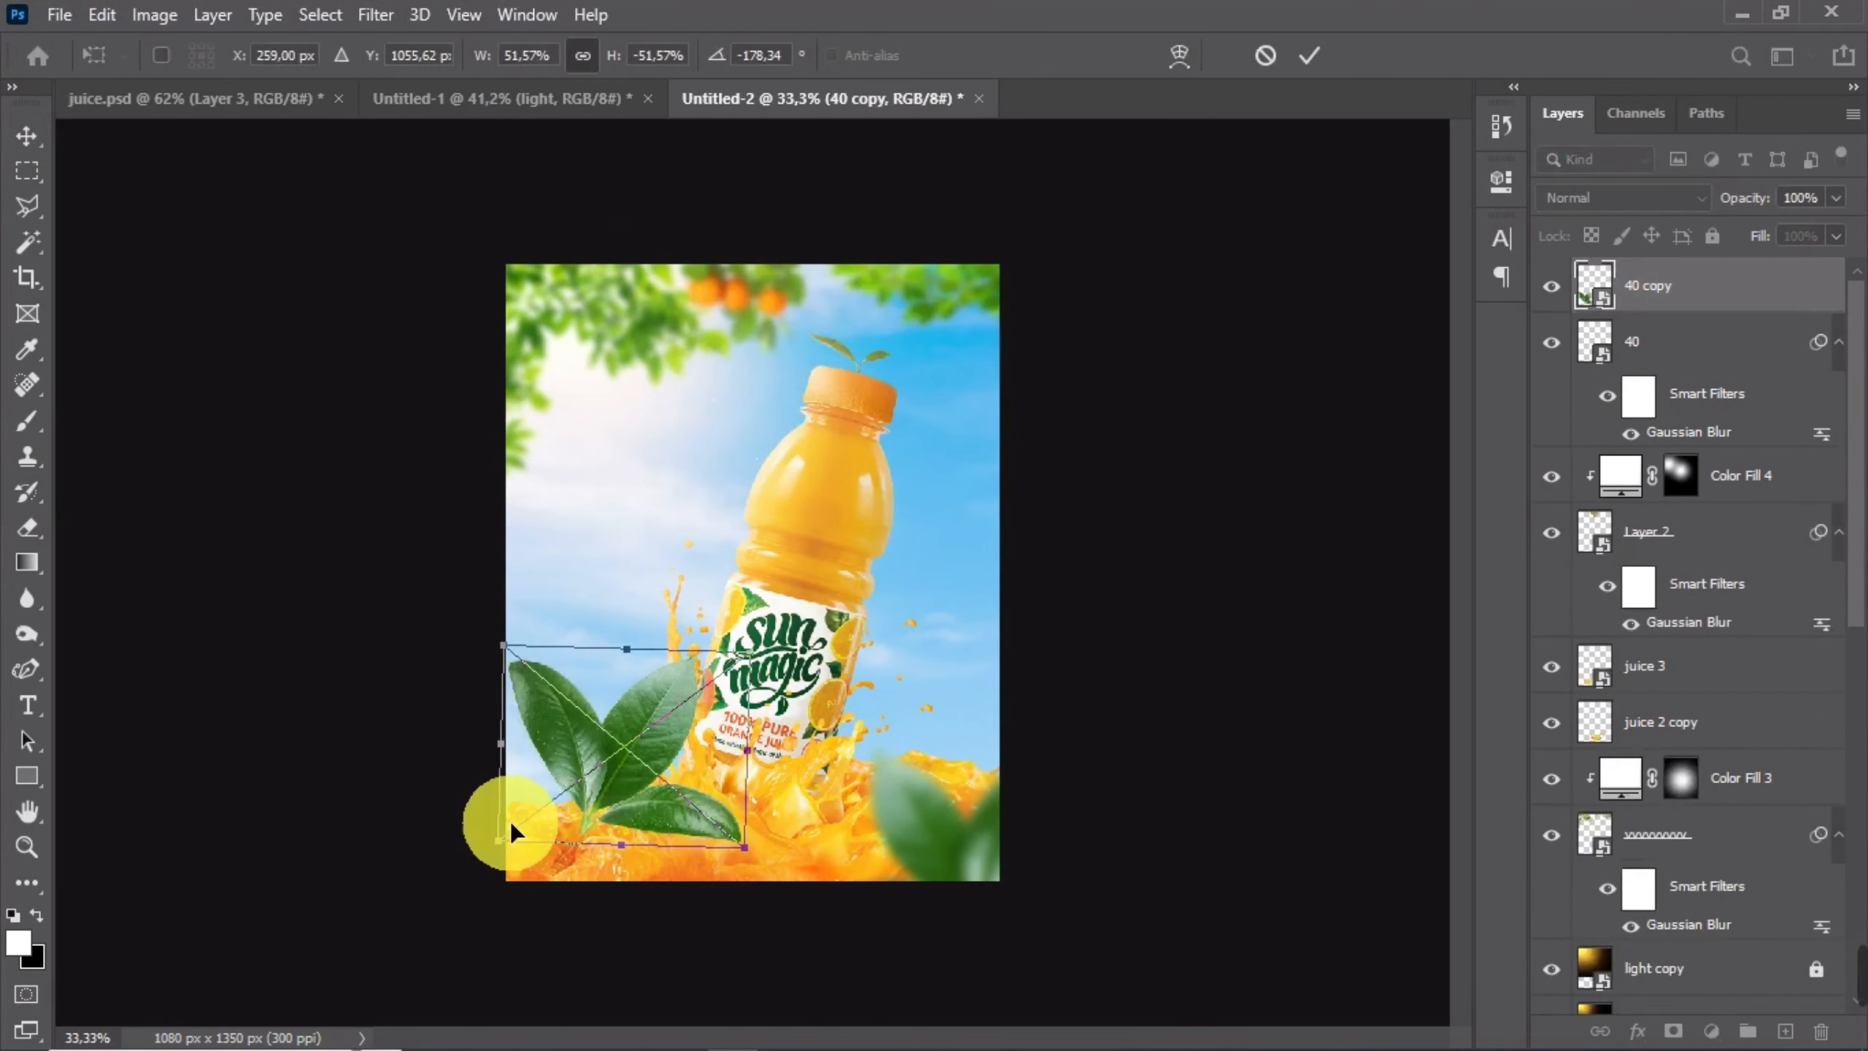
- Fit the turned and scaled-down leaves of 40 copy into the poster's lower-left corner
drag(511, 820, 549, 841)
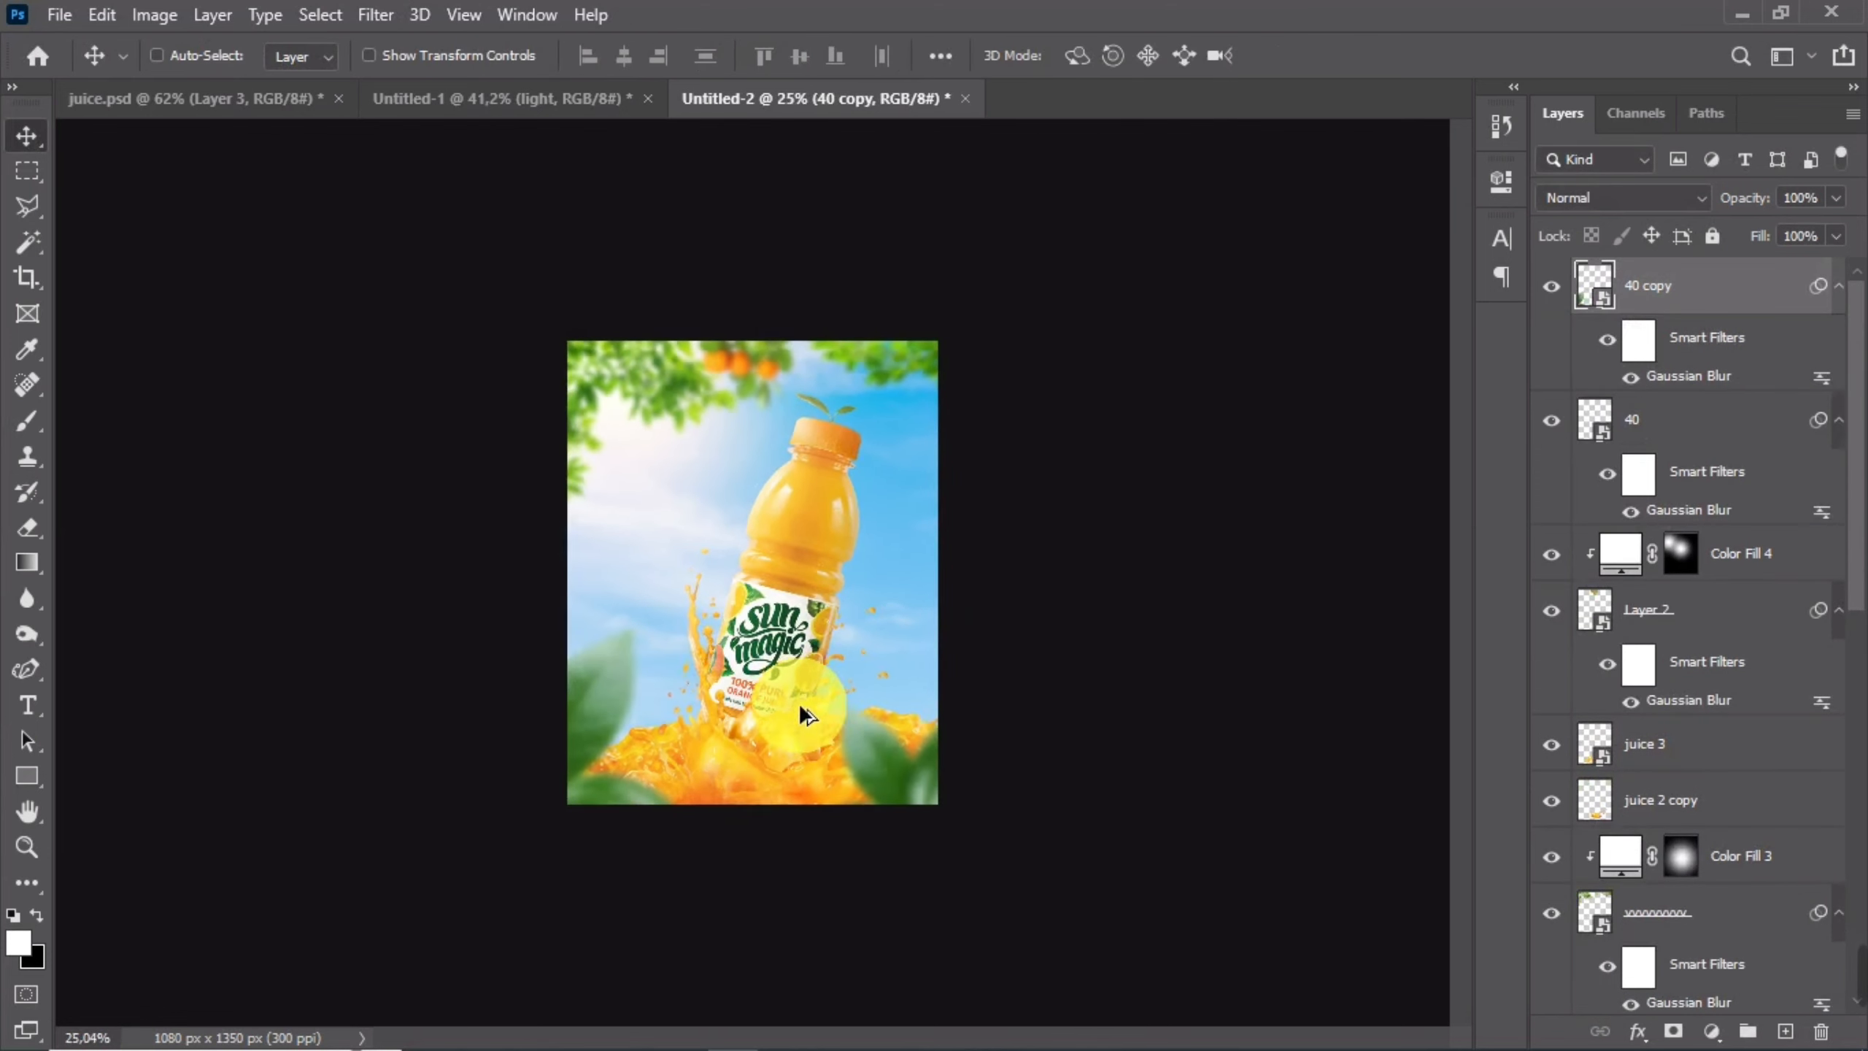
click(970, 828)
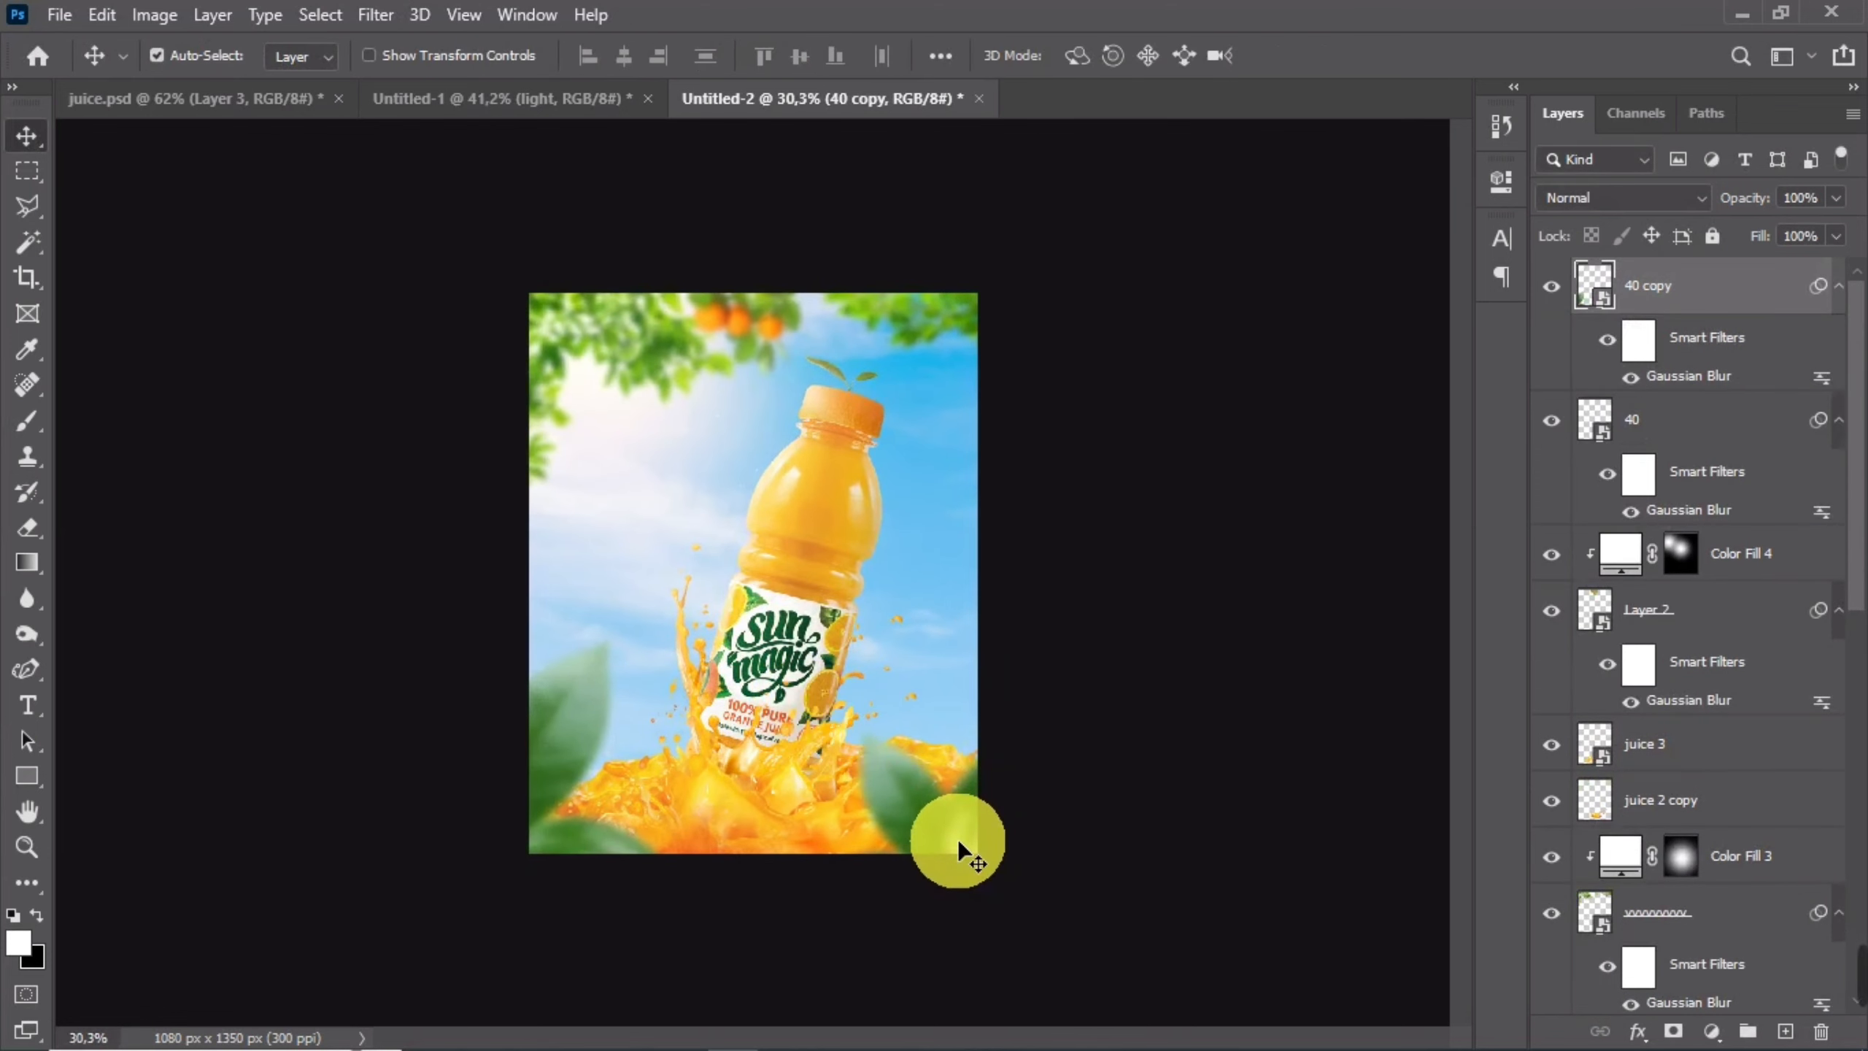
- Transform the blurred leaves of layer 40, rotating and repositioning them in the poster's lower-right corner
ctrl+click(958, 842)
key(ctrl+t)
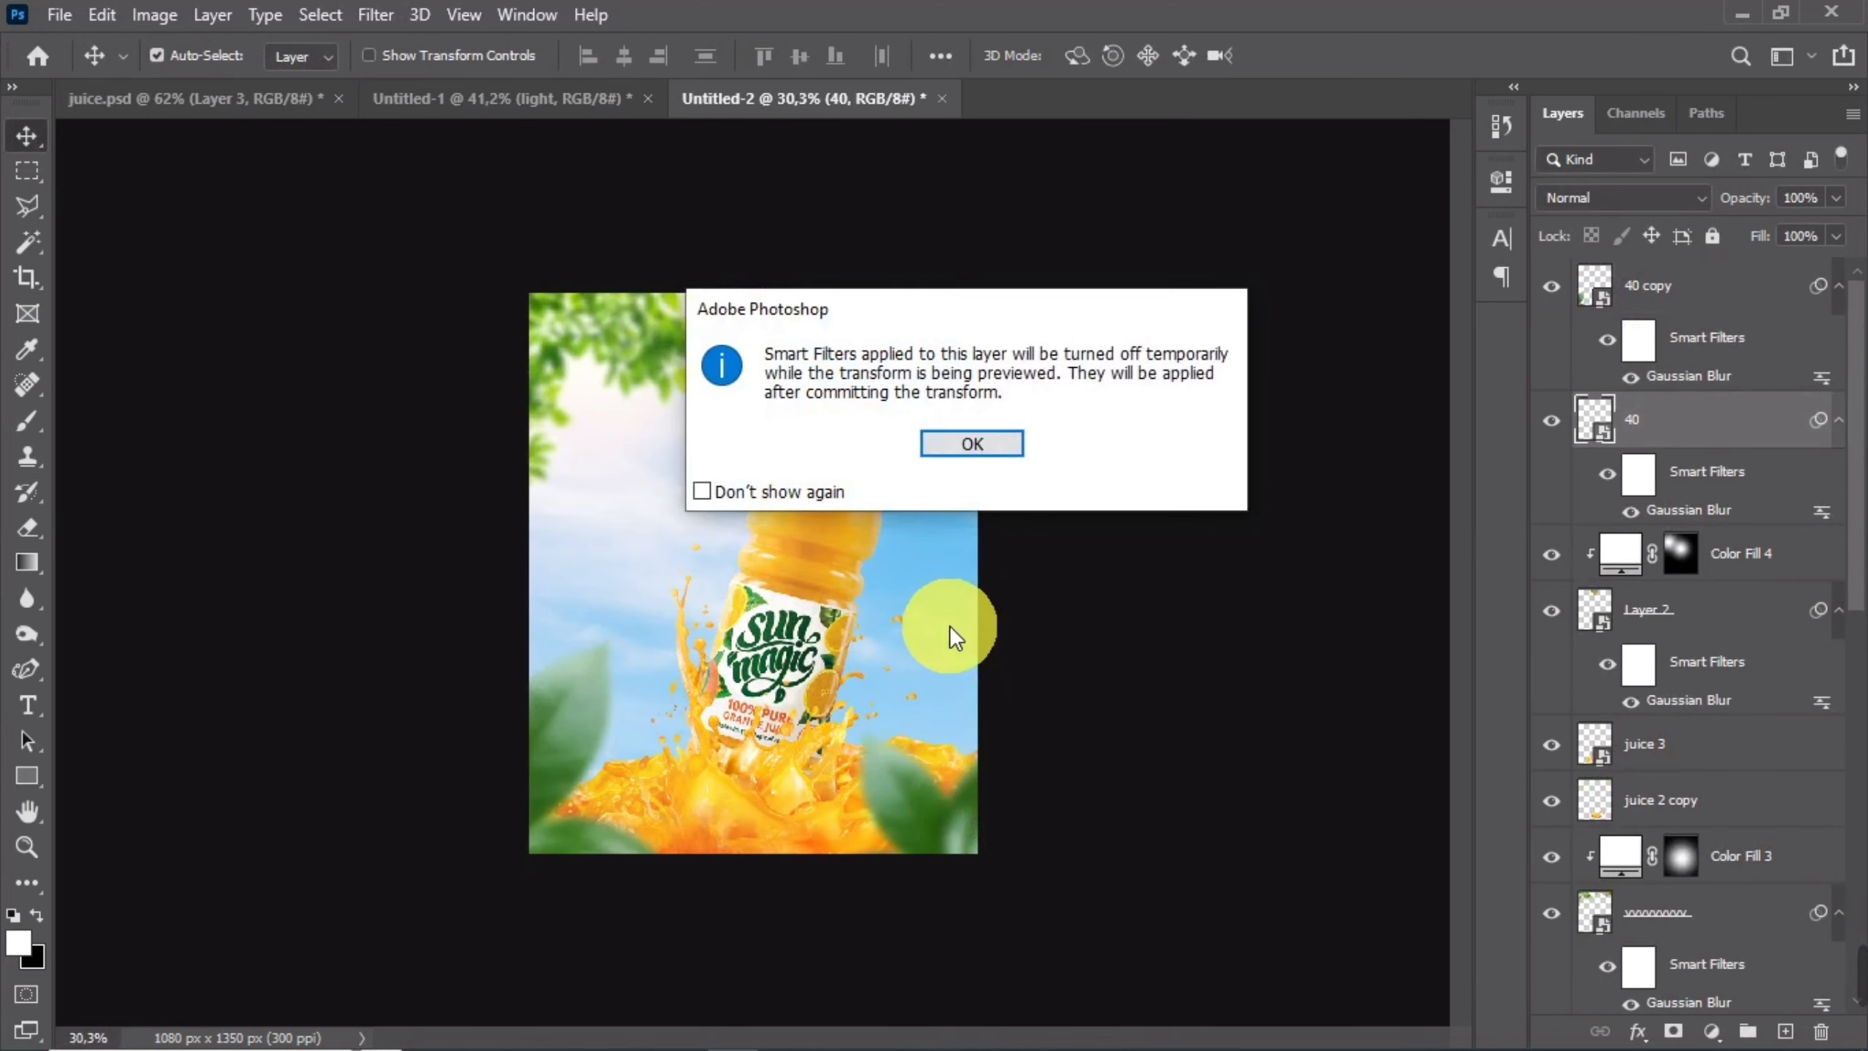
key(Return)
drag(928, 725, 945, 639)
drag(1055, 584, 1031, 580)
drag(936, 737, 969, 794)
double_click(974, 789)
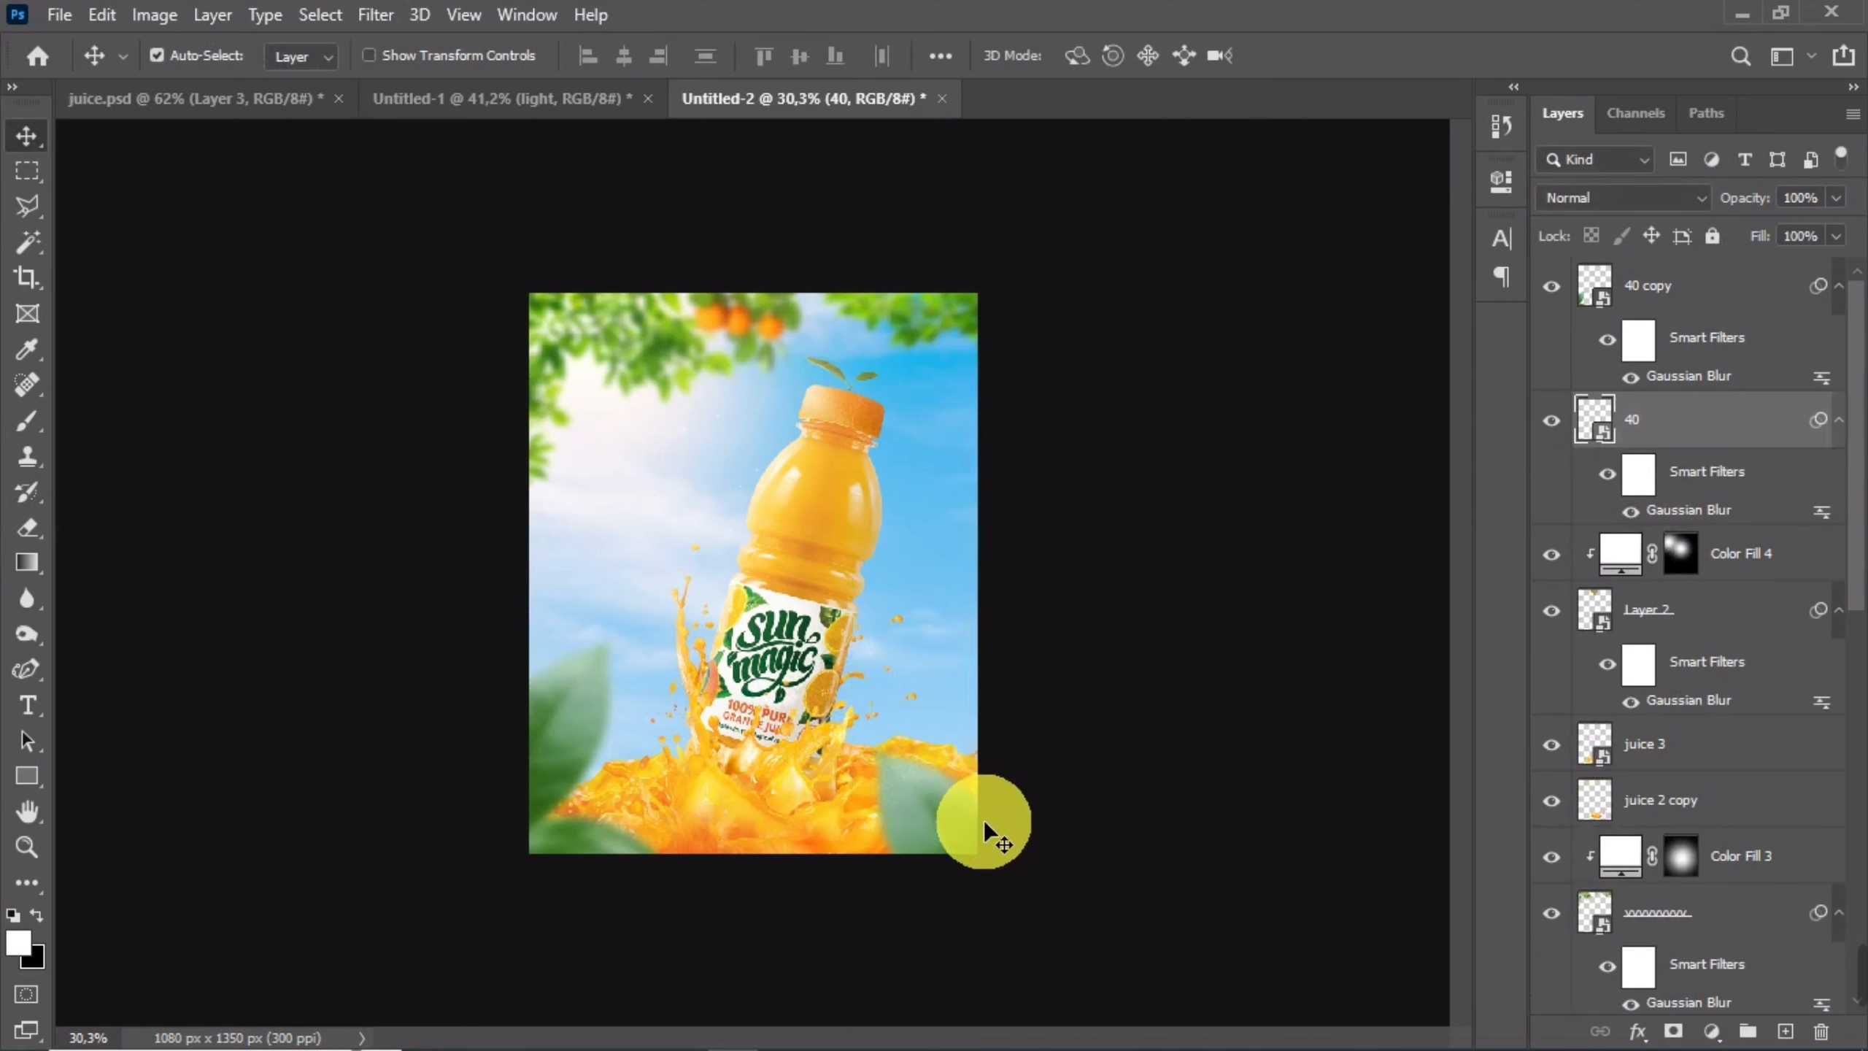
mouse_move(942, 802)
mouse_down()
mouse_move(971, 786)
mouse_move(946, 780)
mouse_move(933, 727)
mouse_move(935, 783)
mouse_up()
key(ctrl+z)
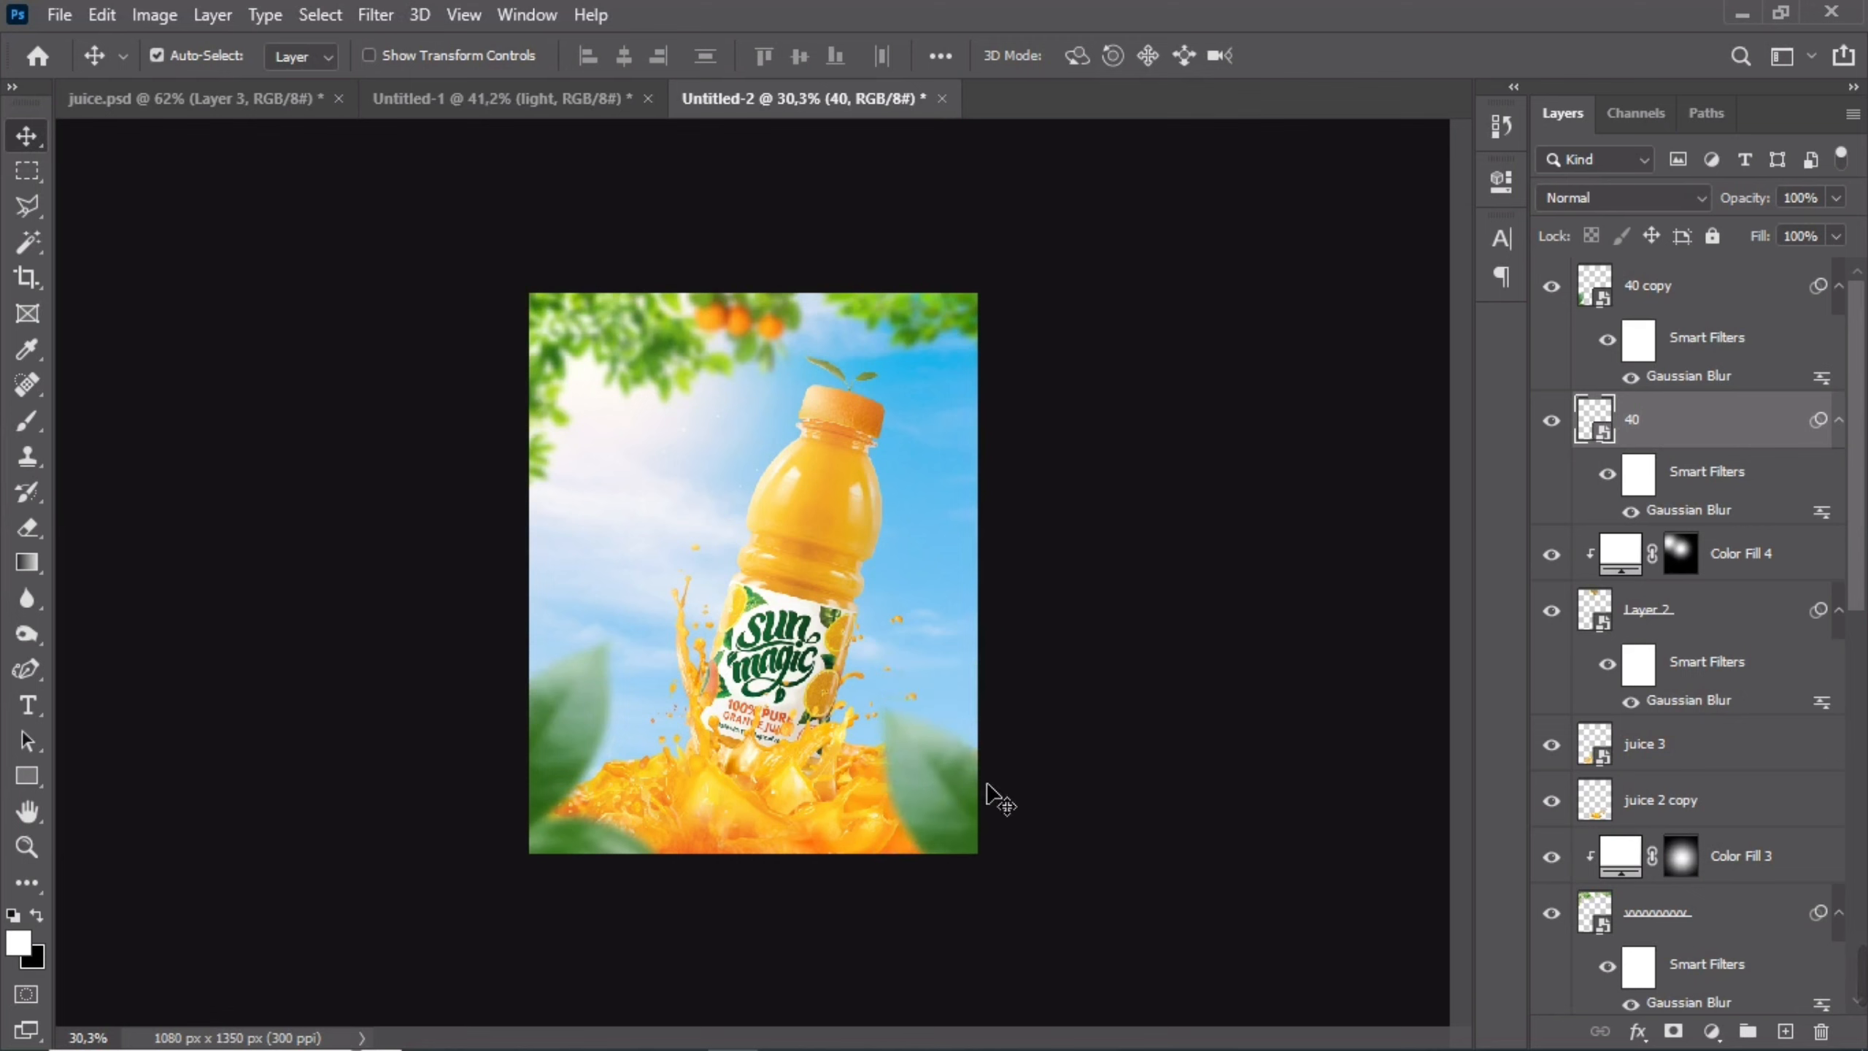
- Rotate the layer 40 leaves to about 23° and shift them to frame the lower-right edge, then check the whole composition
key(ctrl+t)
key(Return)
drag(1035, 664, 1034, 731)
drag(1000, 796, 1005, 770)
double_click(1080, 697)
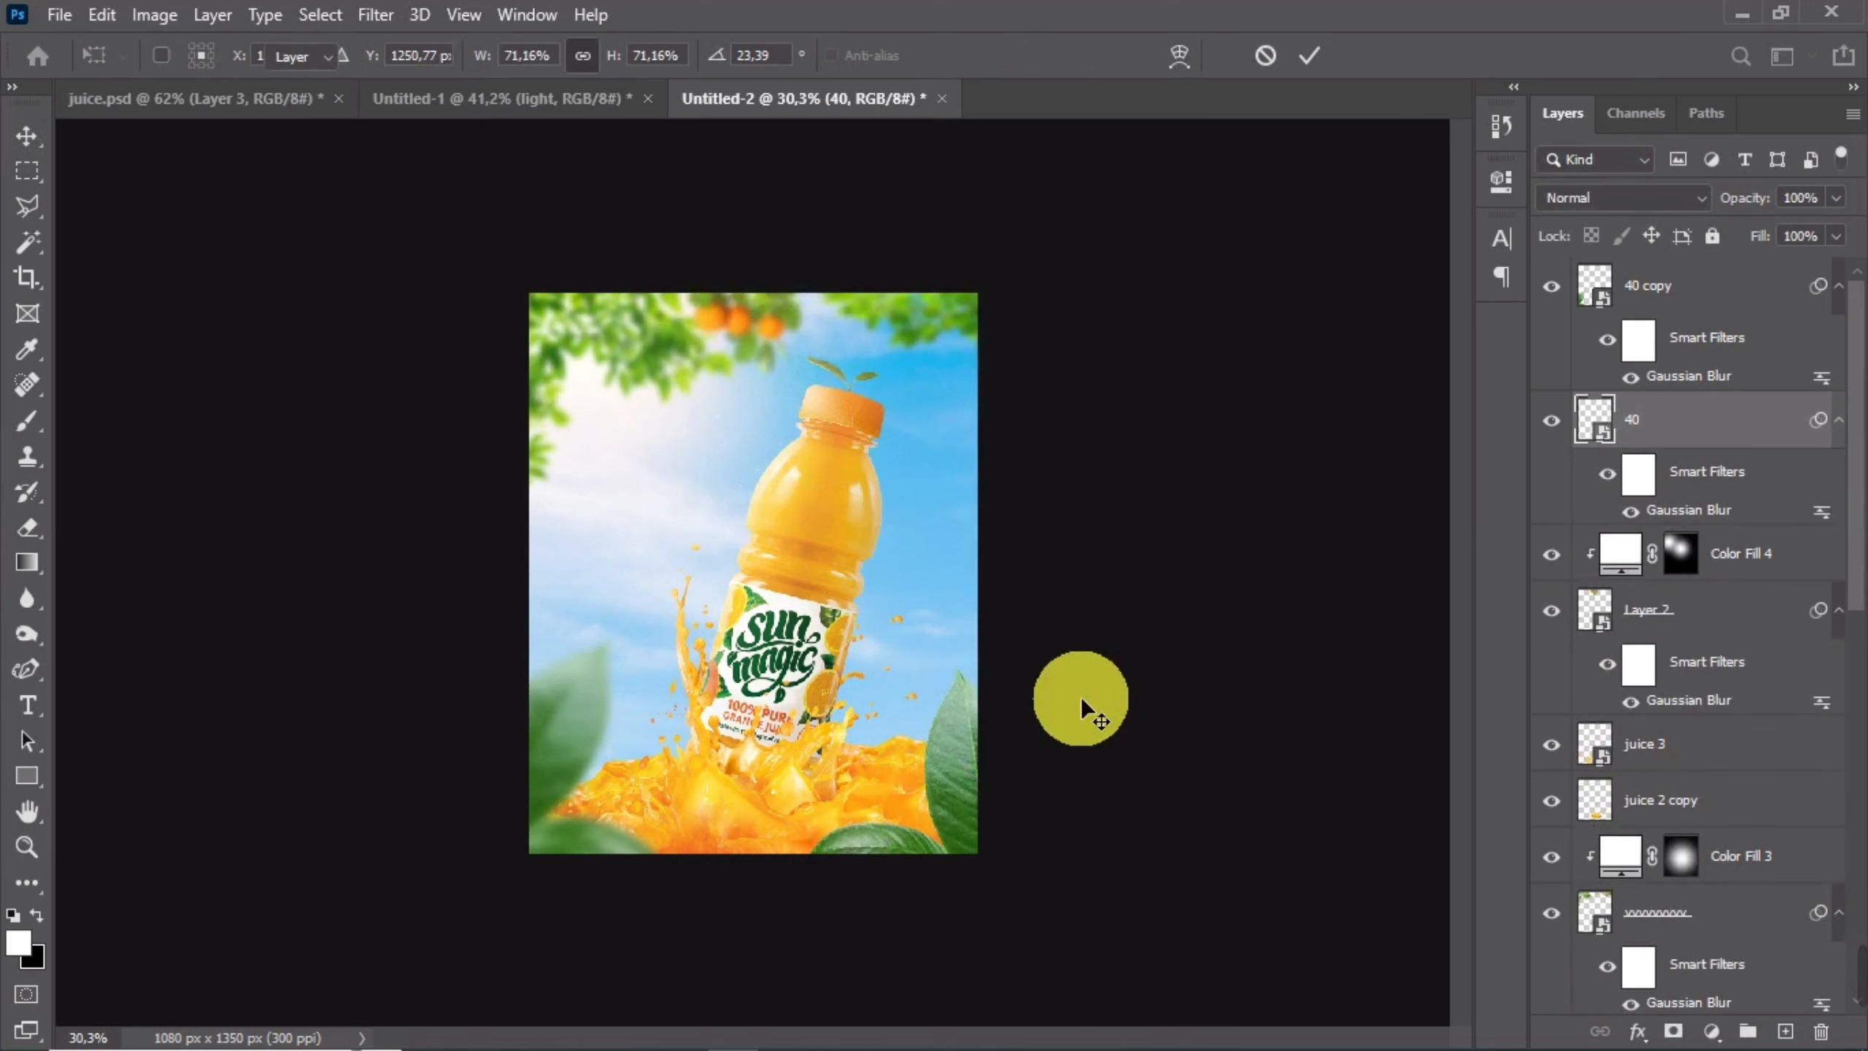
key(ctrl+minus)
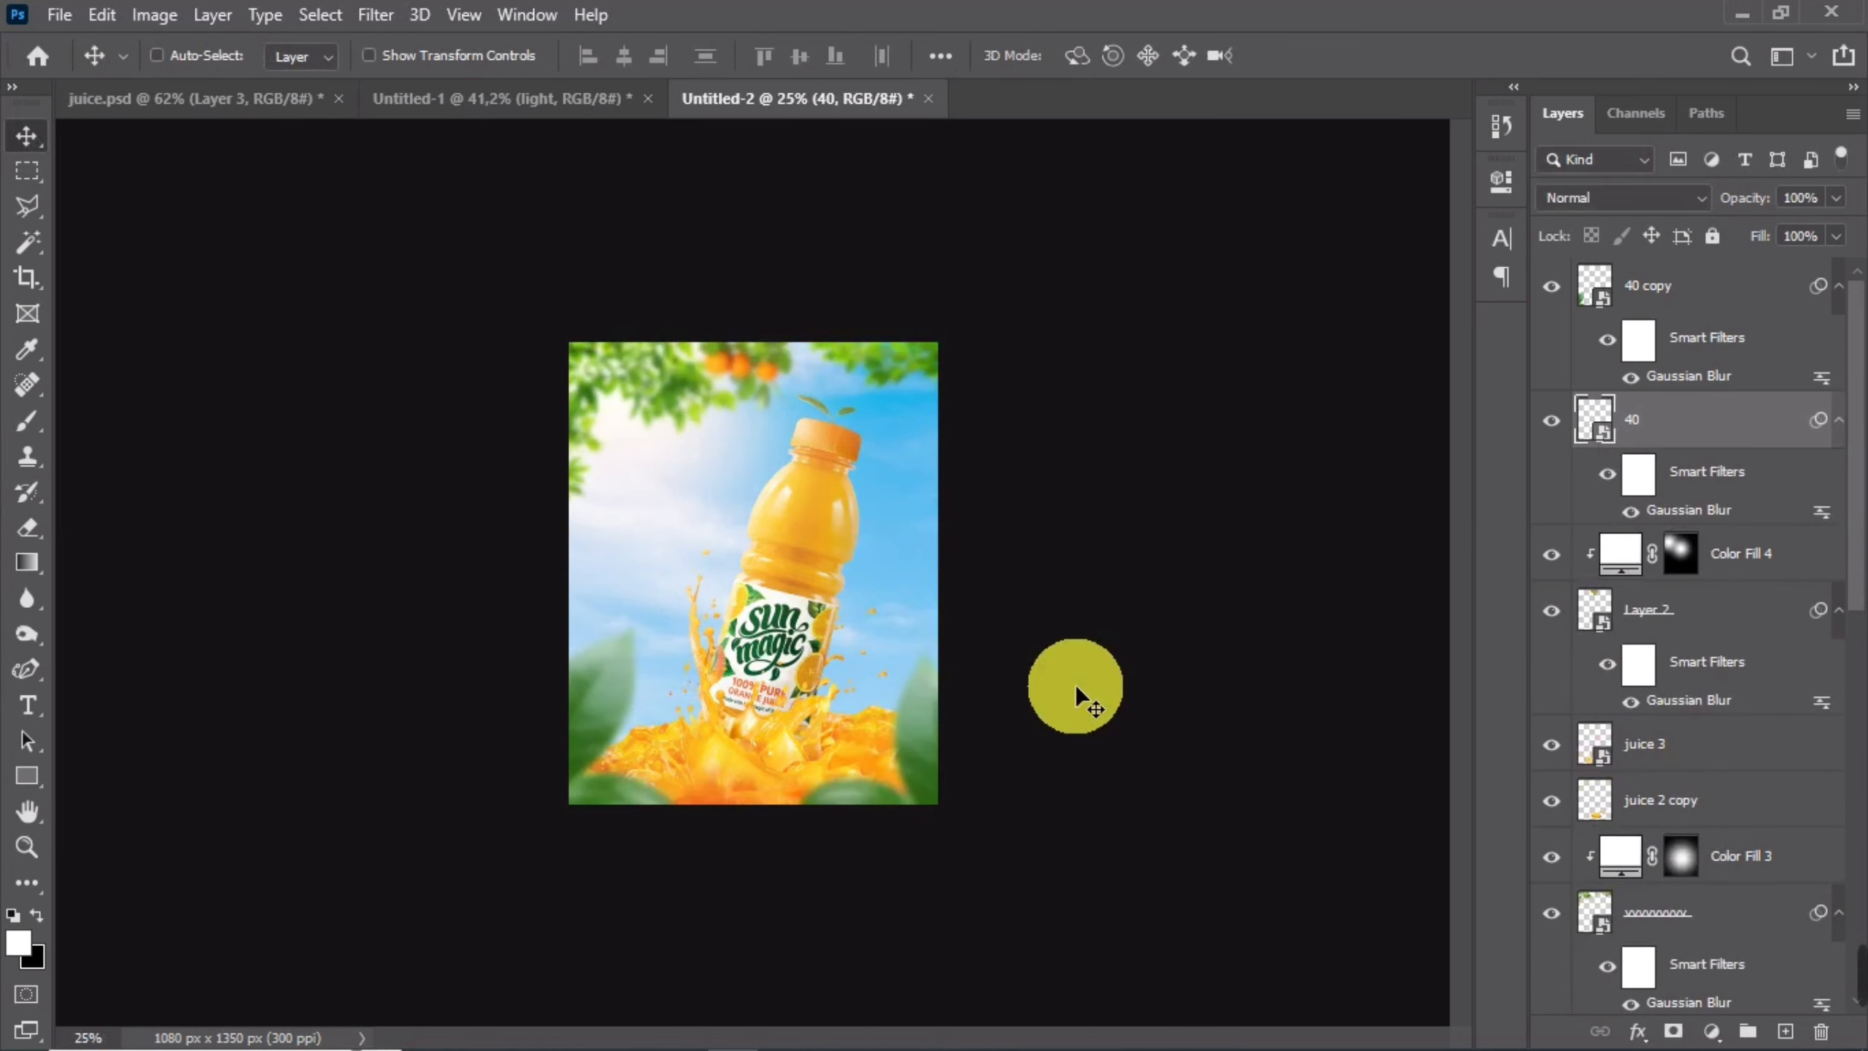
key(ctrl+minus)
key(ctrl+plus)
key(ctrl+plus)
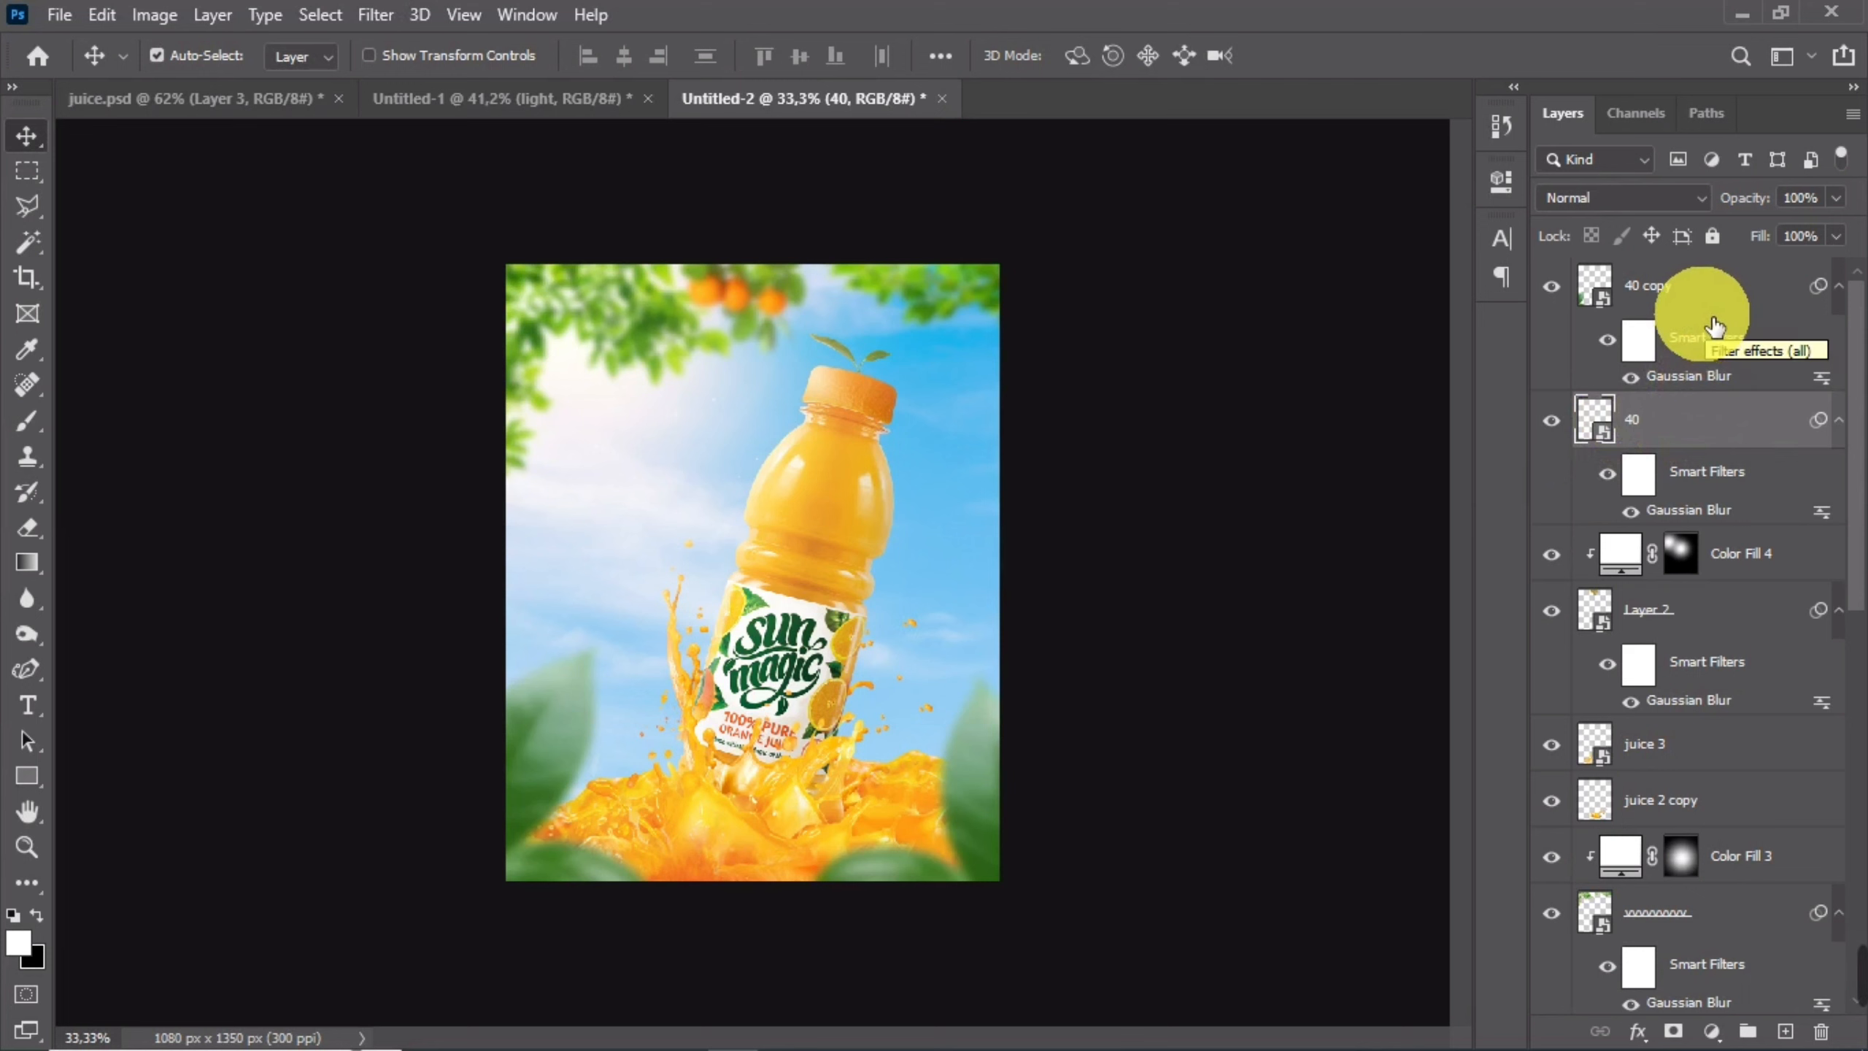
- Switch to the Untitled-1 document and hide its Layer 4 and 40 leaf layers
click(553, 101)
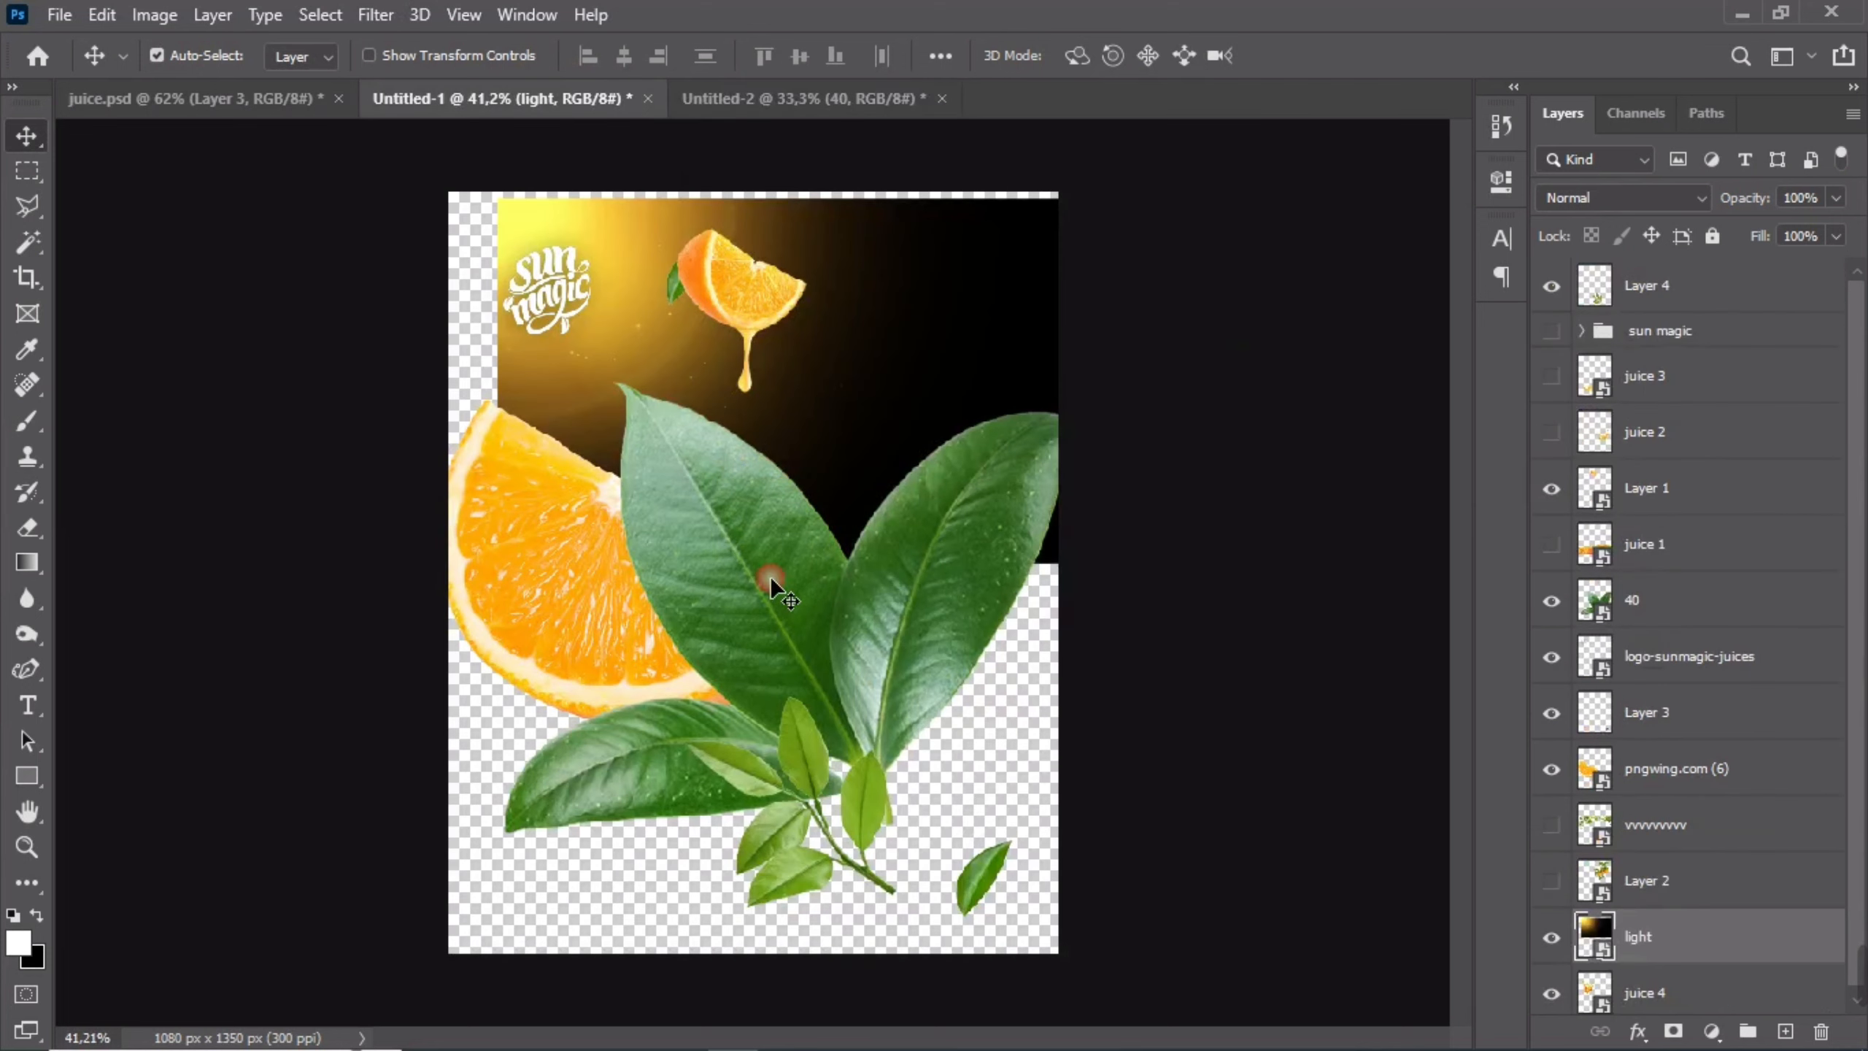
click(770, 576)
shift+click(910, 801)
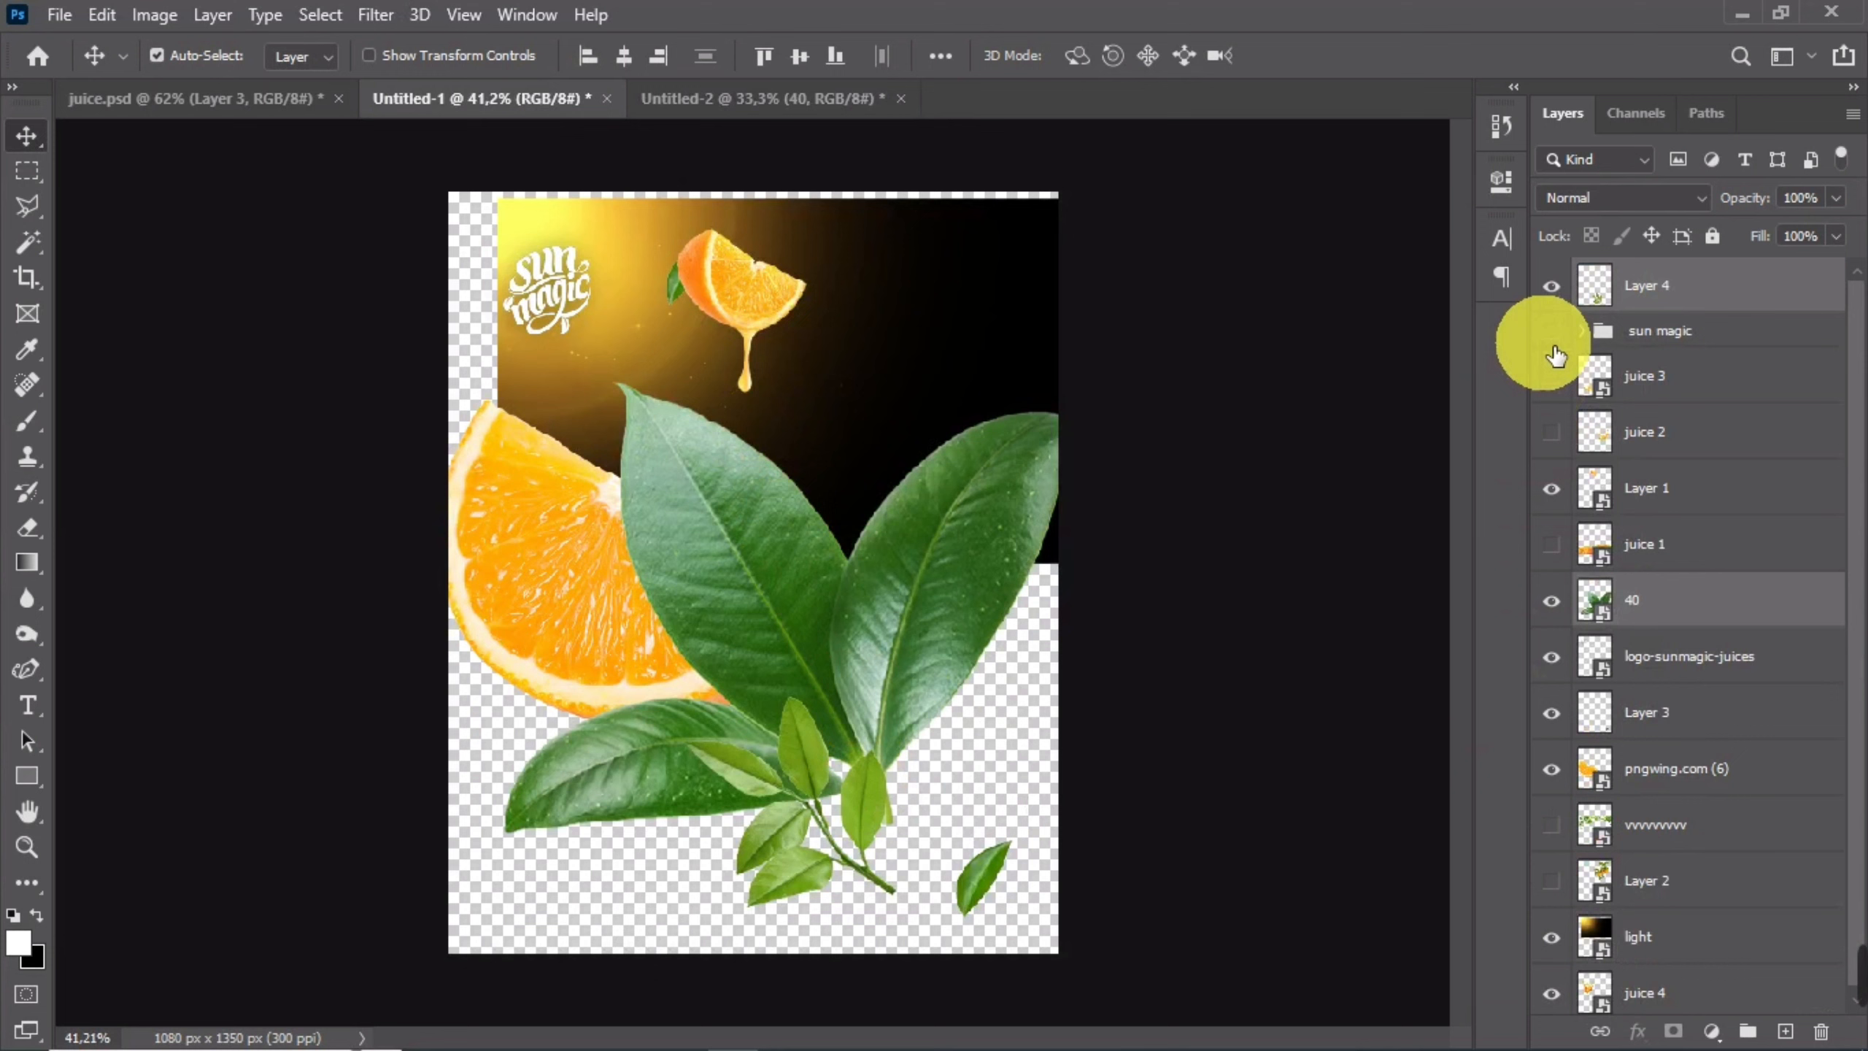
click(1551, 285)
click(1552, 600)
- Copy the small single leaf from Untitled-1 and paste it above the 40 copy layer in Untitled-2
drag(978, 893, 968, 765)
click(709, 100)
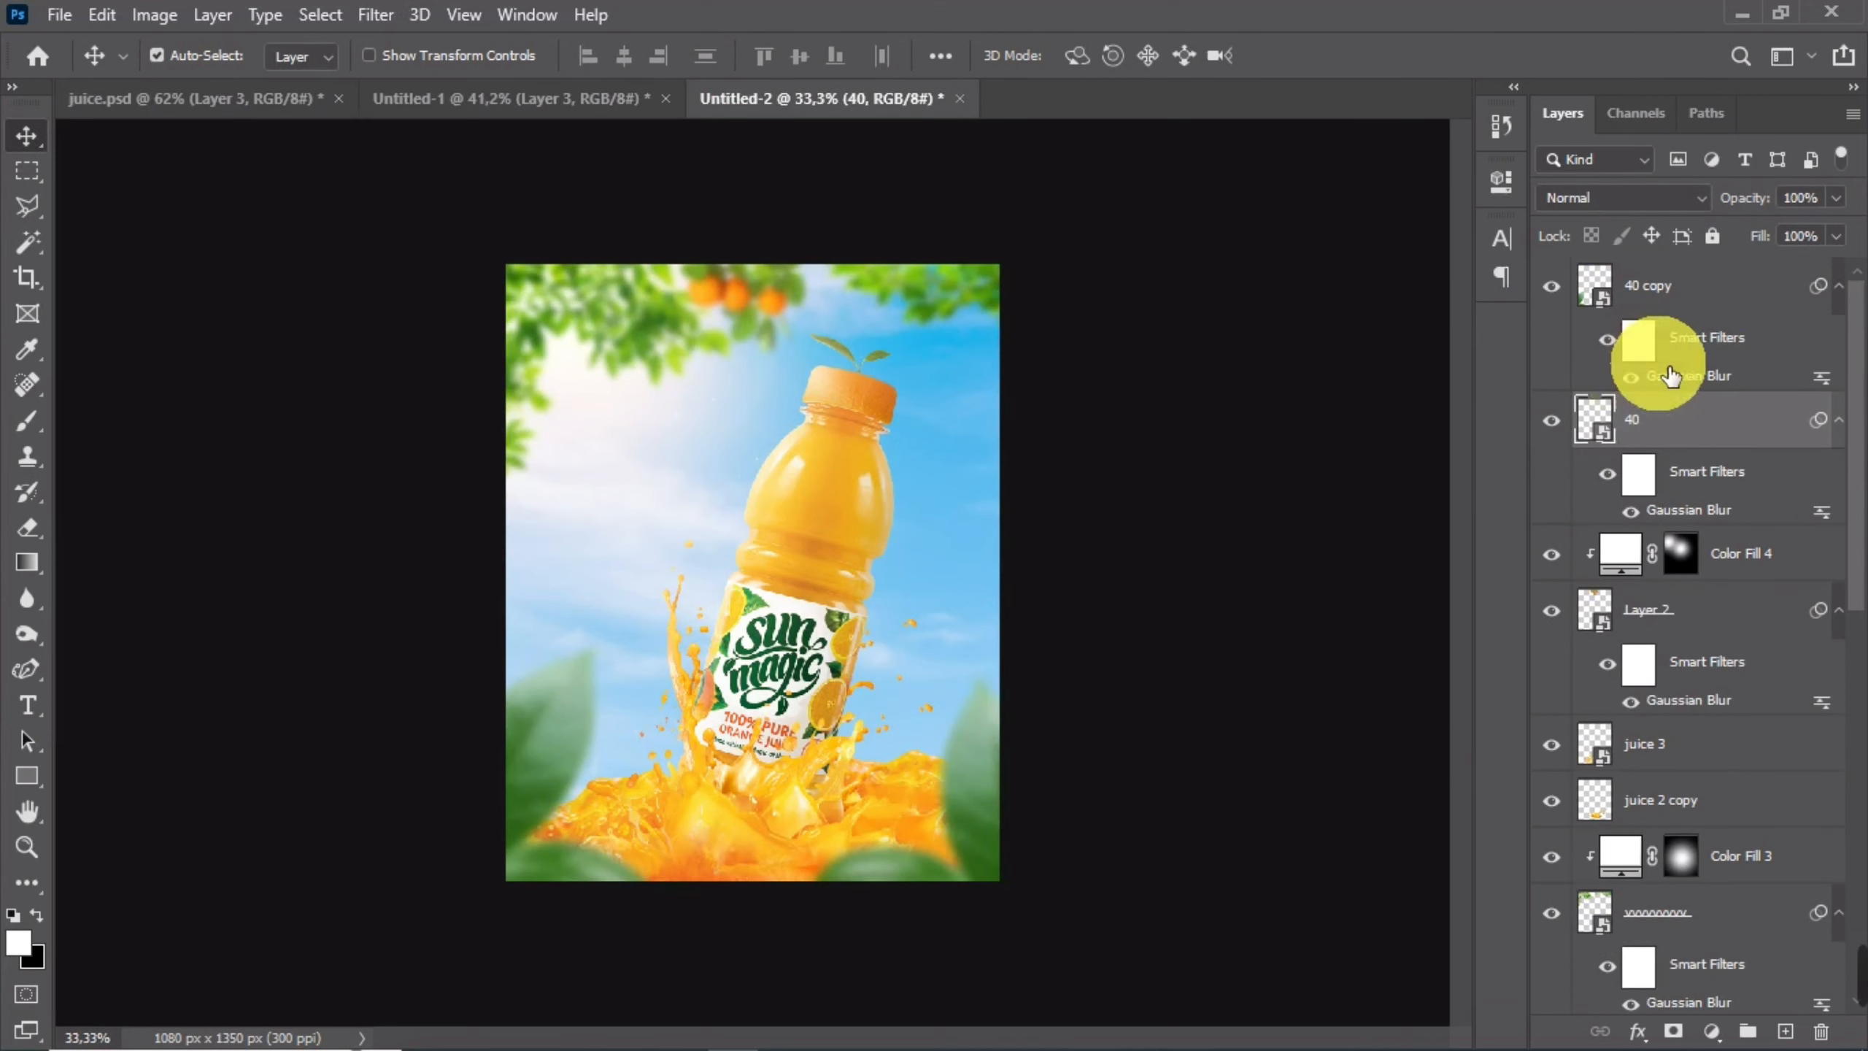
click(1693, 291)
key(ctrl+v)
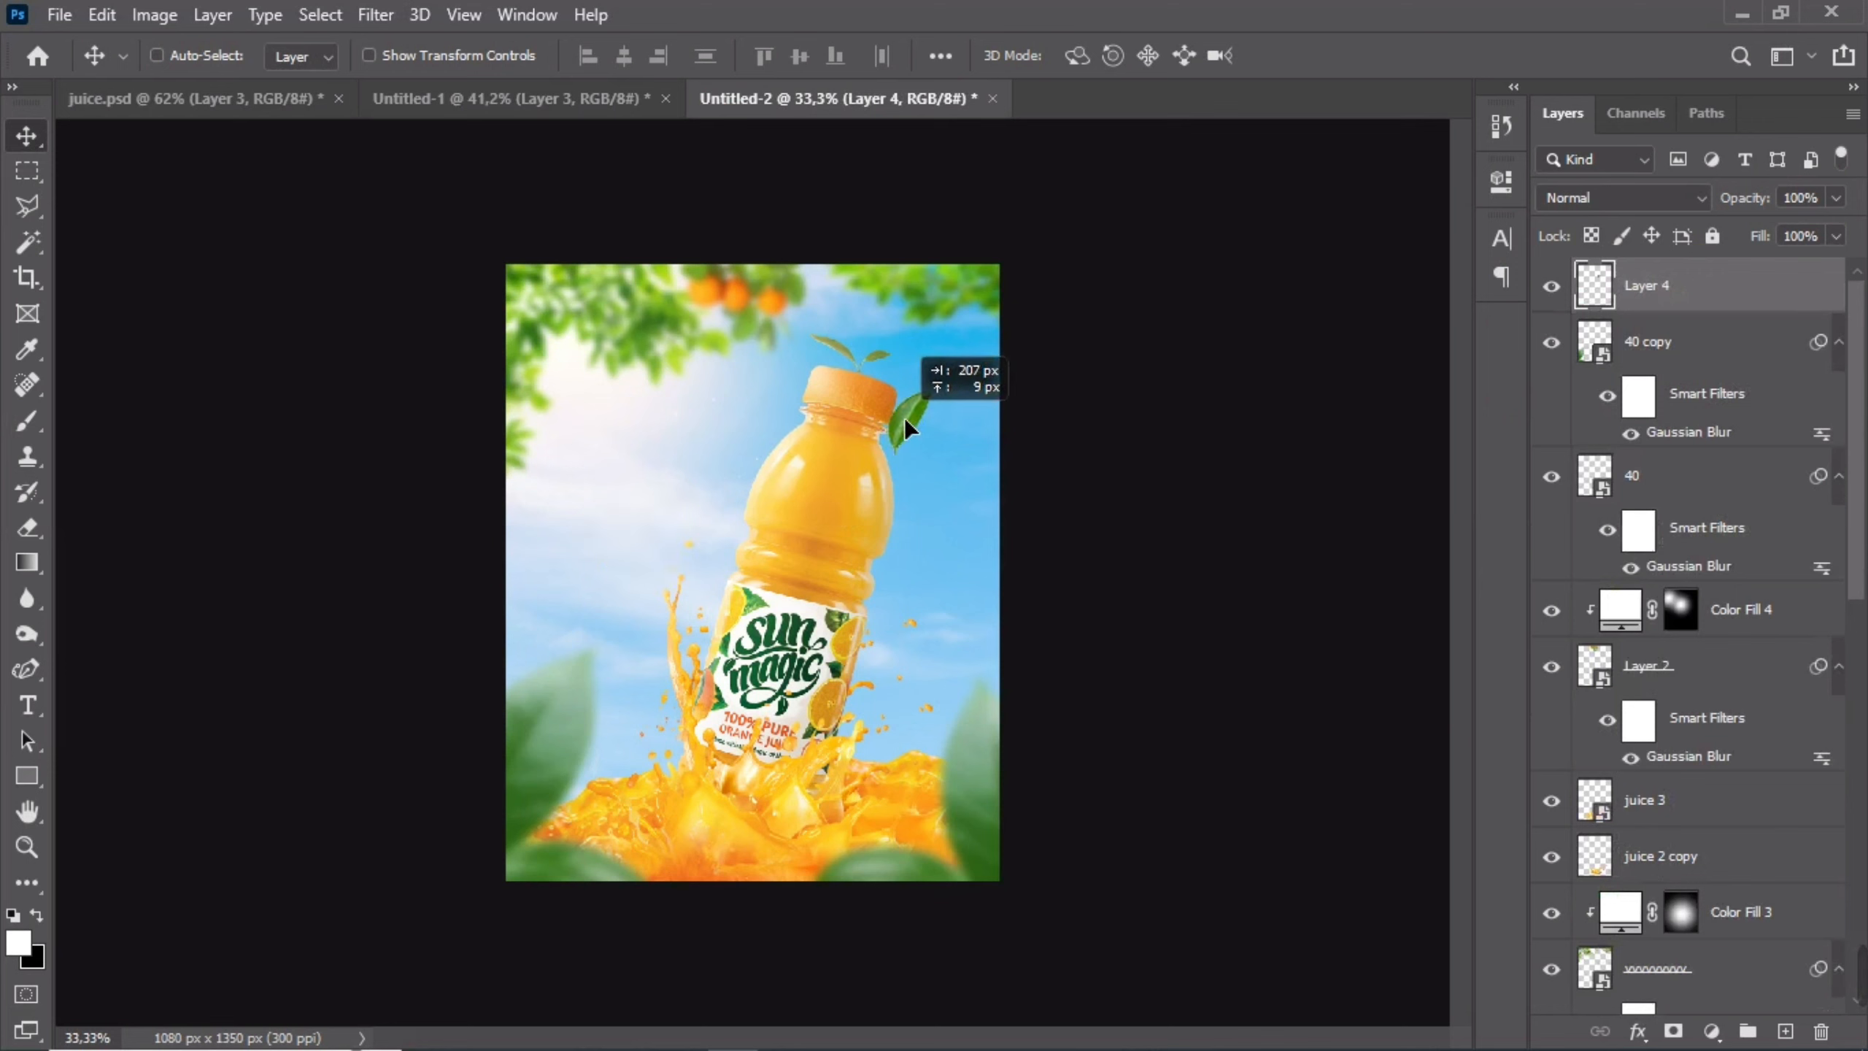
- Place the leaf beside the cap's right side, duplicate it to the bottle's left, and rotate the duplicate 180° and further to lie nearly flat
drag(946, 407, 669, 487)
key(ctrl+t)
right_click(668, 487)
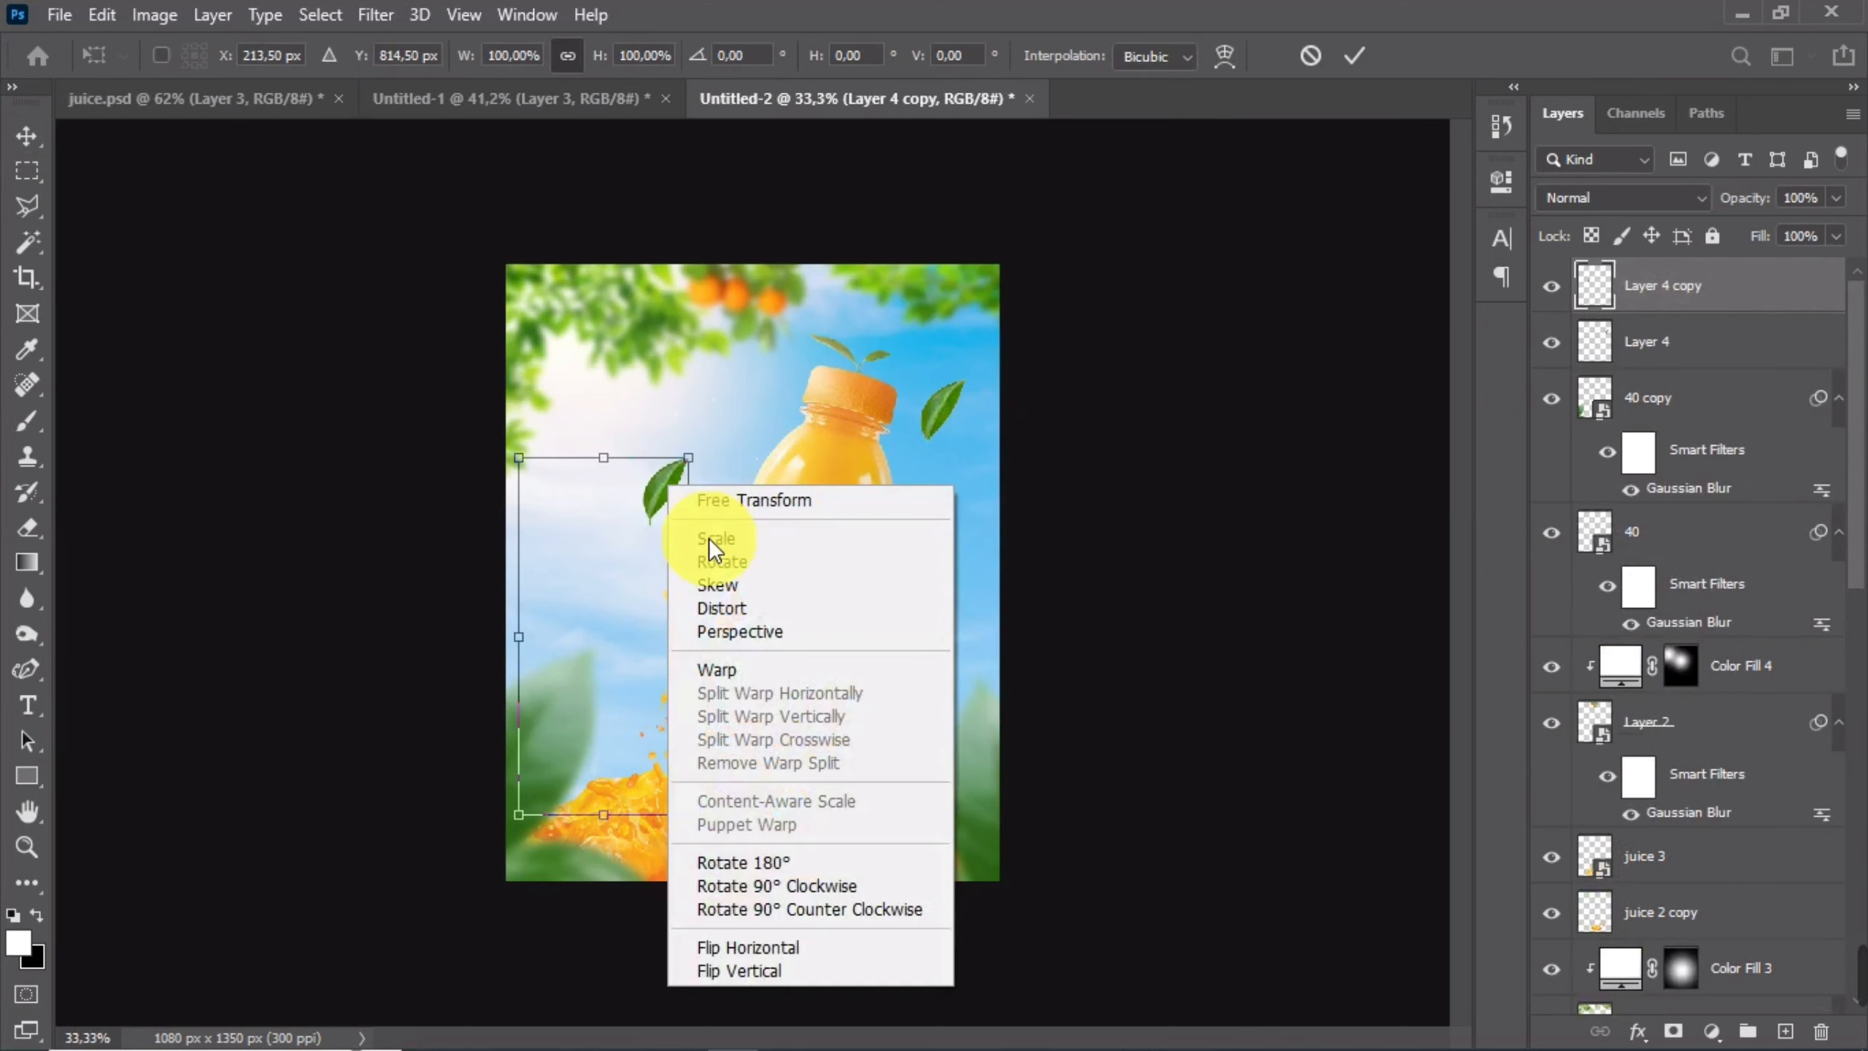
click(770, 869)
drag(638, 537, 691, 296)
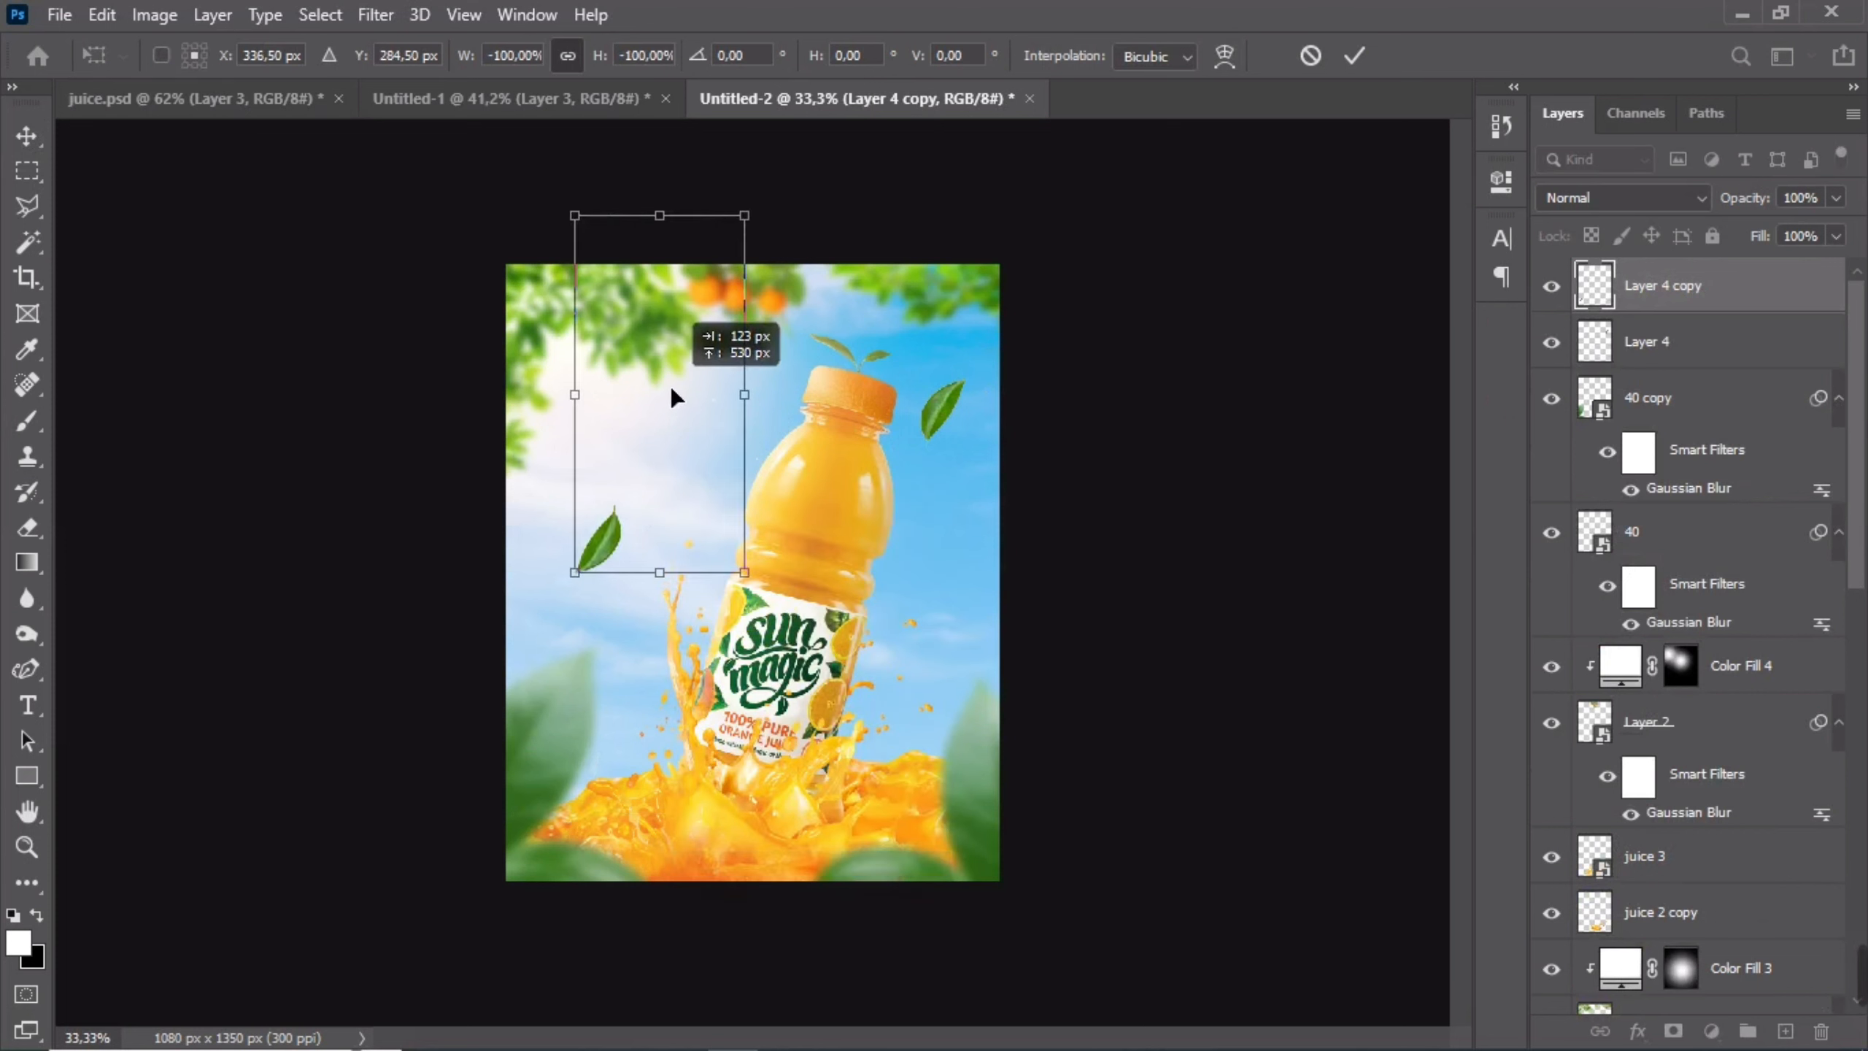
drag(581, 243, 642, 327)
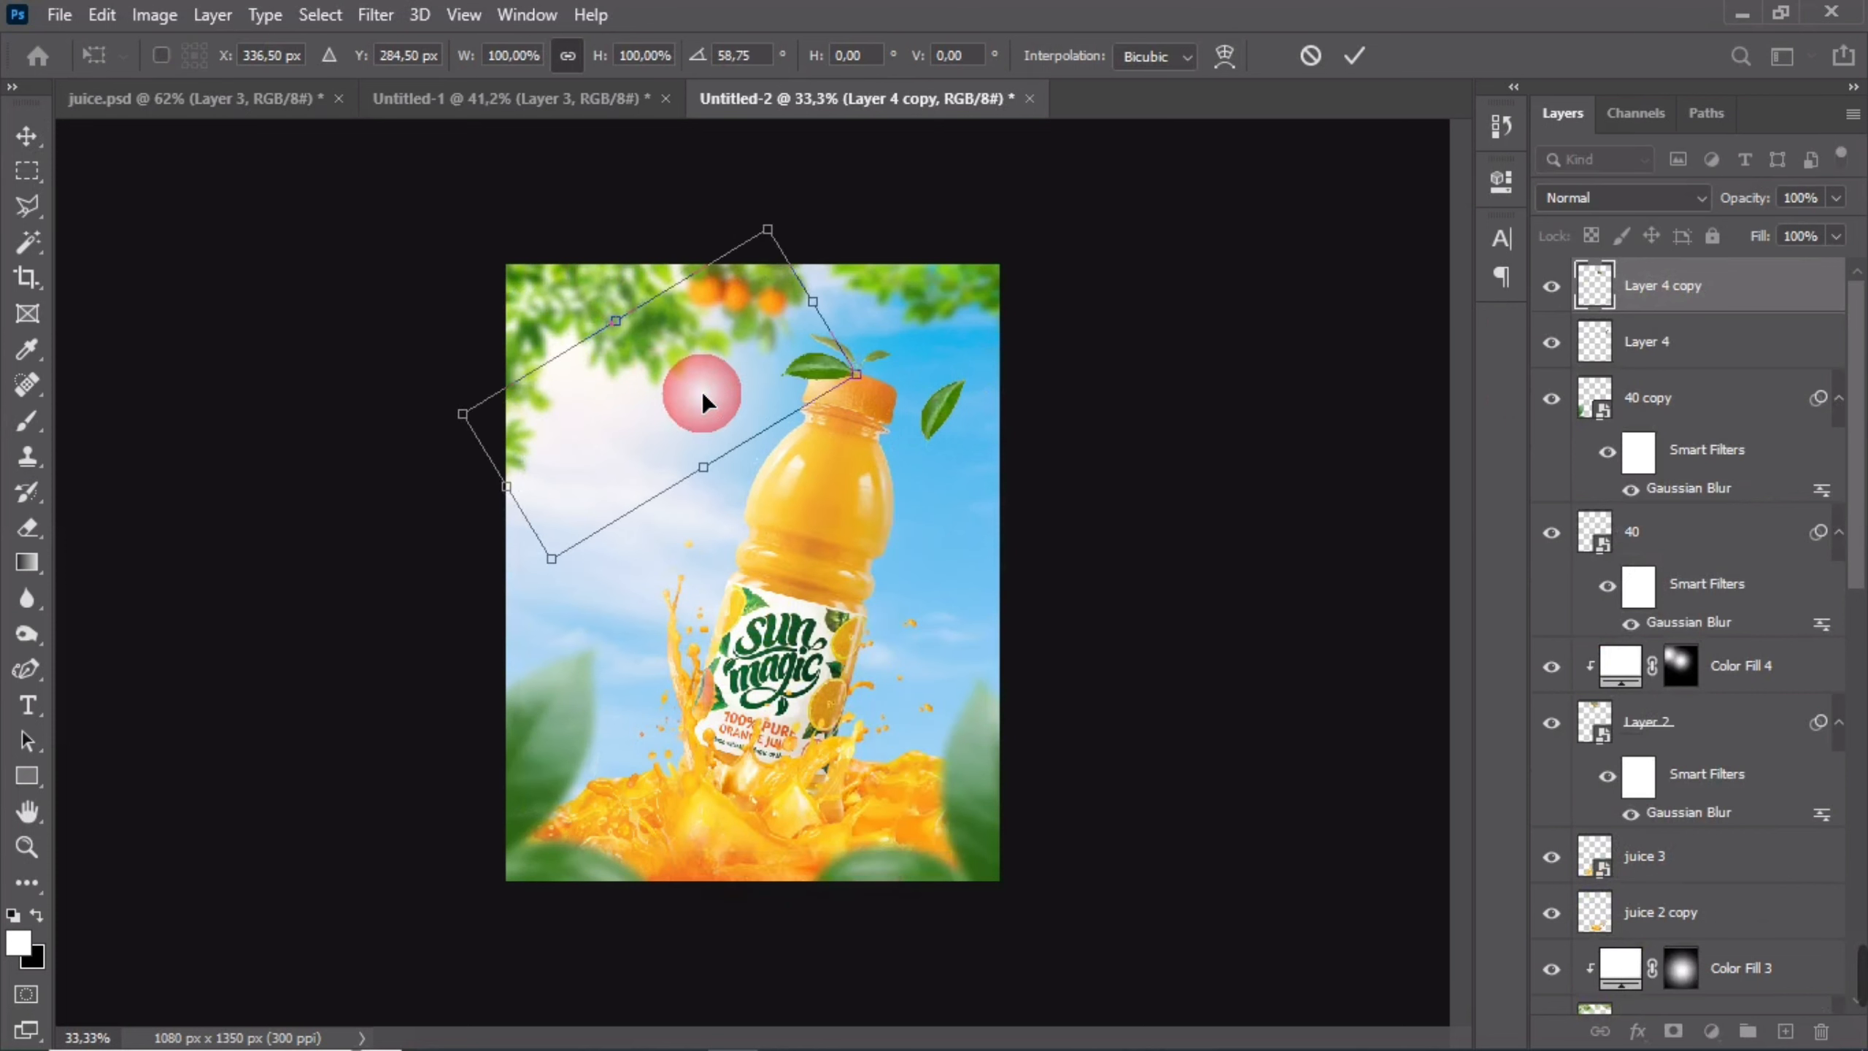
drag(702, 391, 549, 522)
double_click(538, 529)
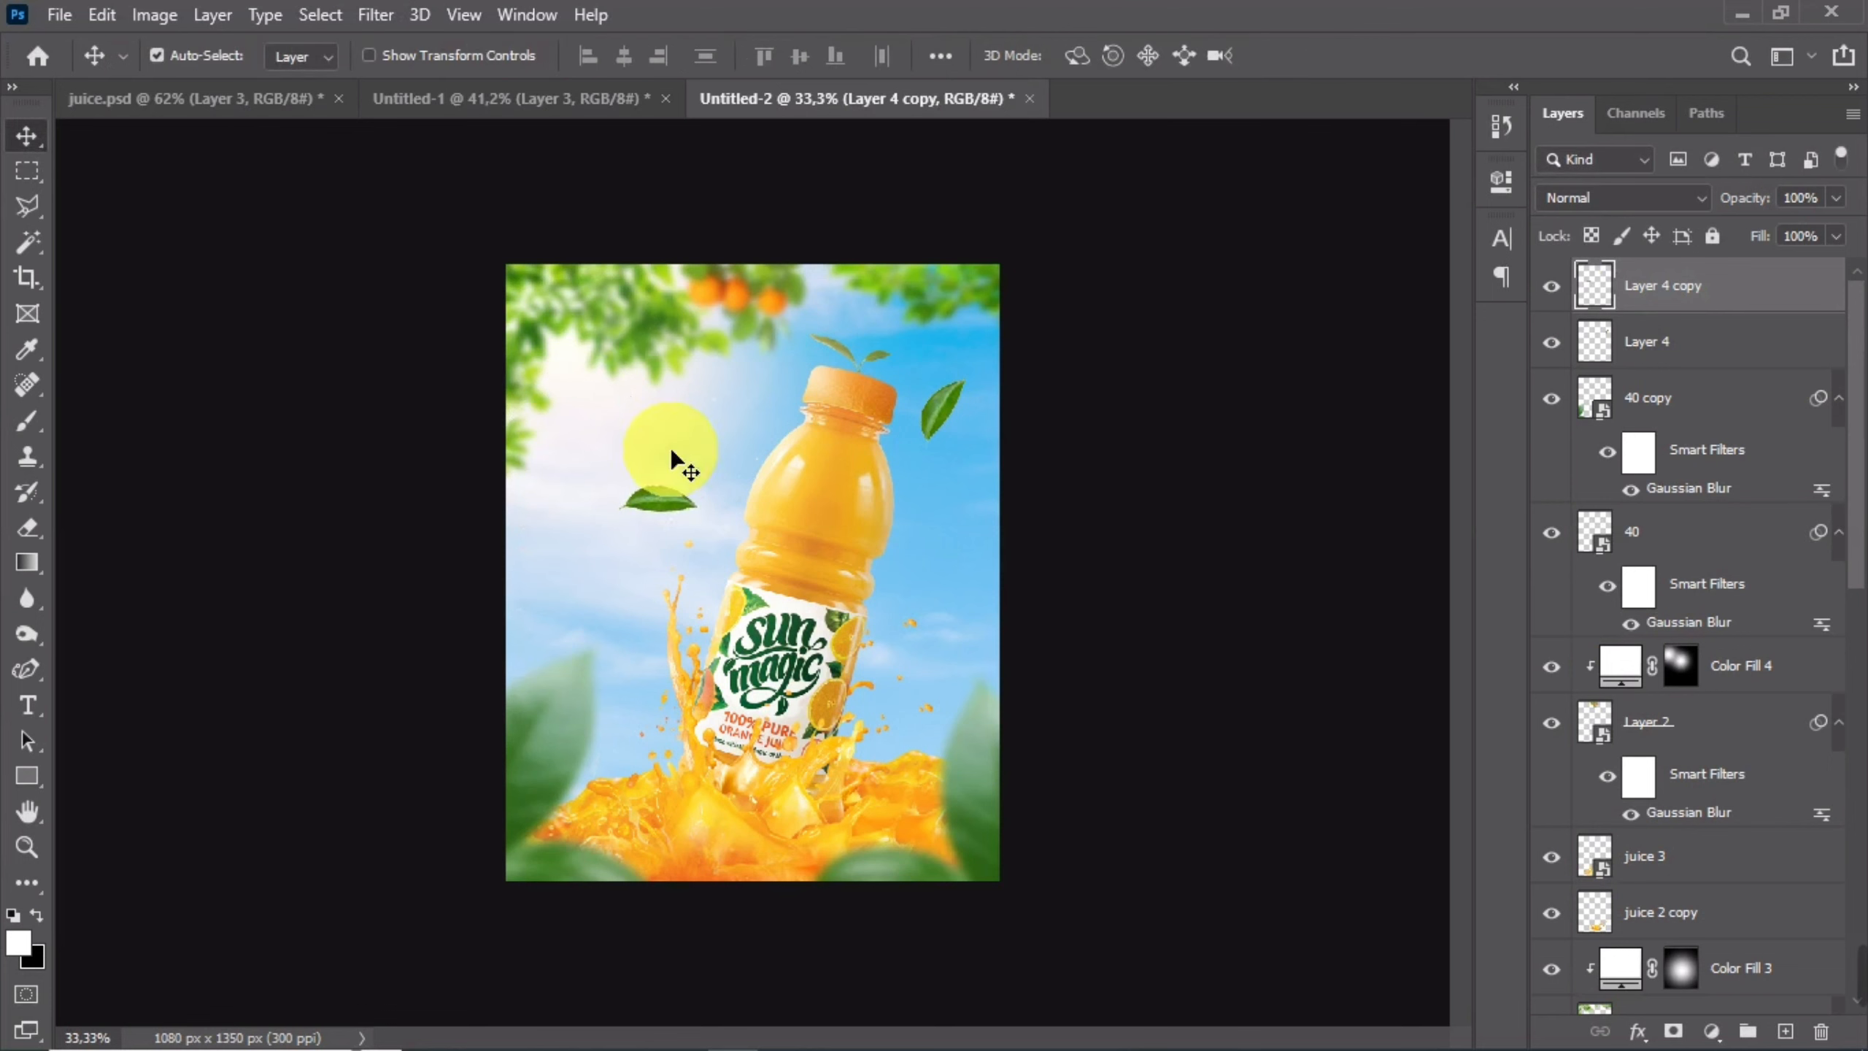
- Rotate the Layer 4 copy leaf clockwise so its tip slopes down toward the bottle, and reposition it in the sky
key(ctrl+t)
drag(826, 521, 793, 669)
drag(627, 610, 612, 513)
click(771, 488)
- Fine-tune the positions of the two flying leaves on either side of the bottle
ctrl+click(946, 406)
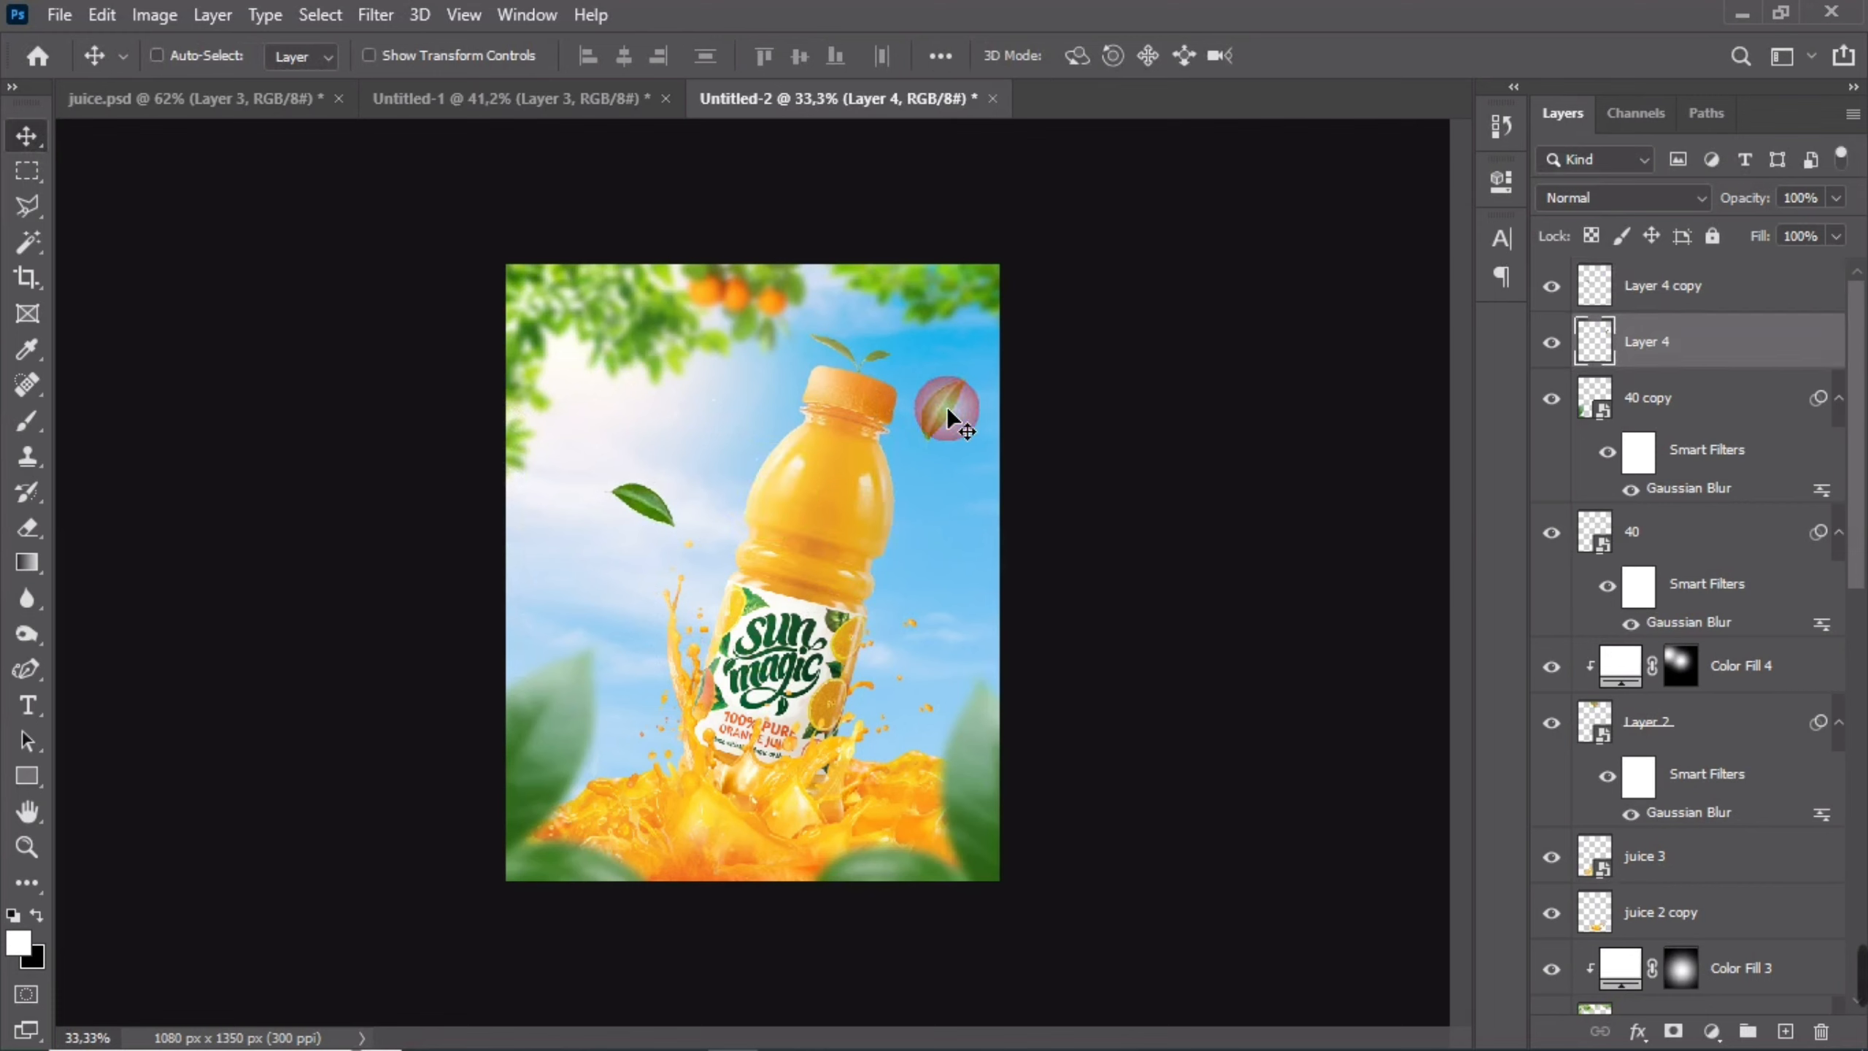
drag(958, 400, 951, 398)
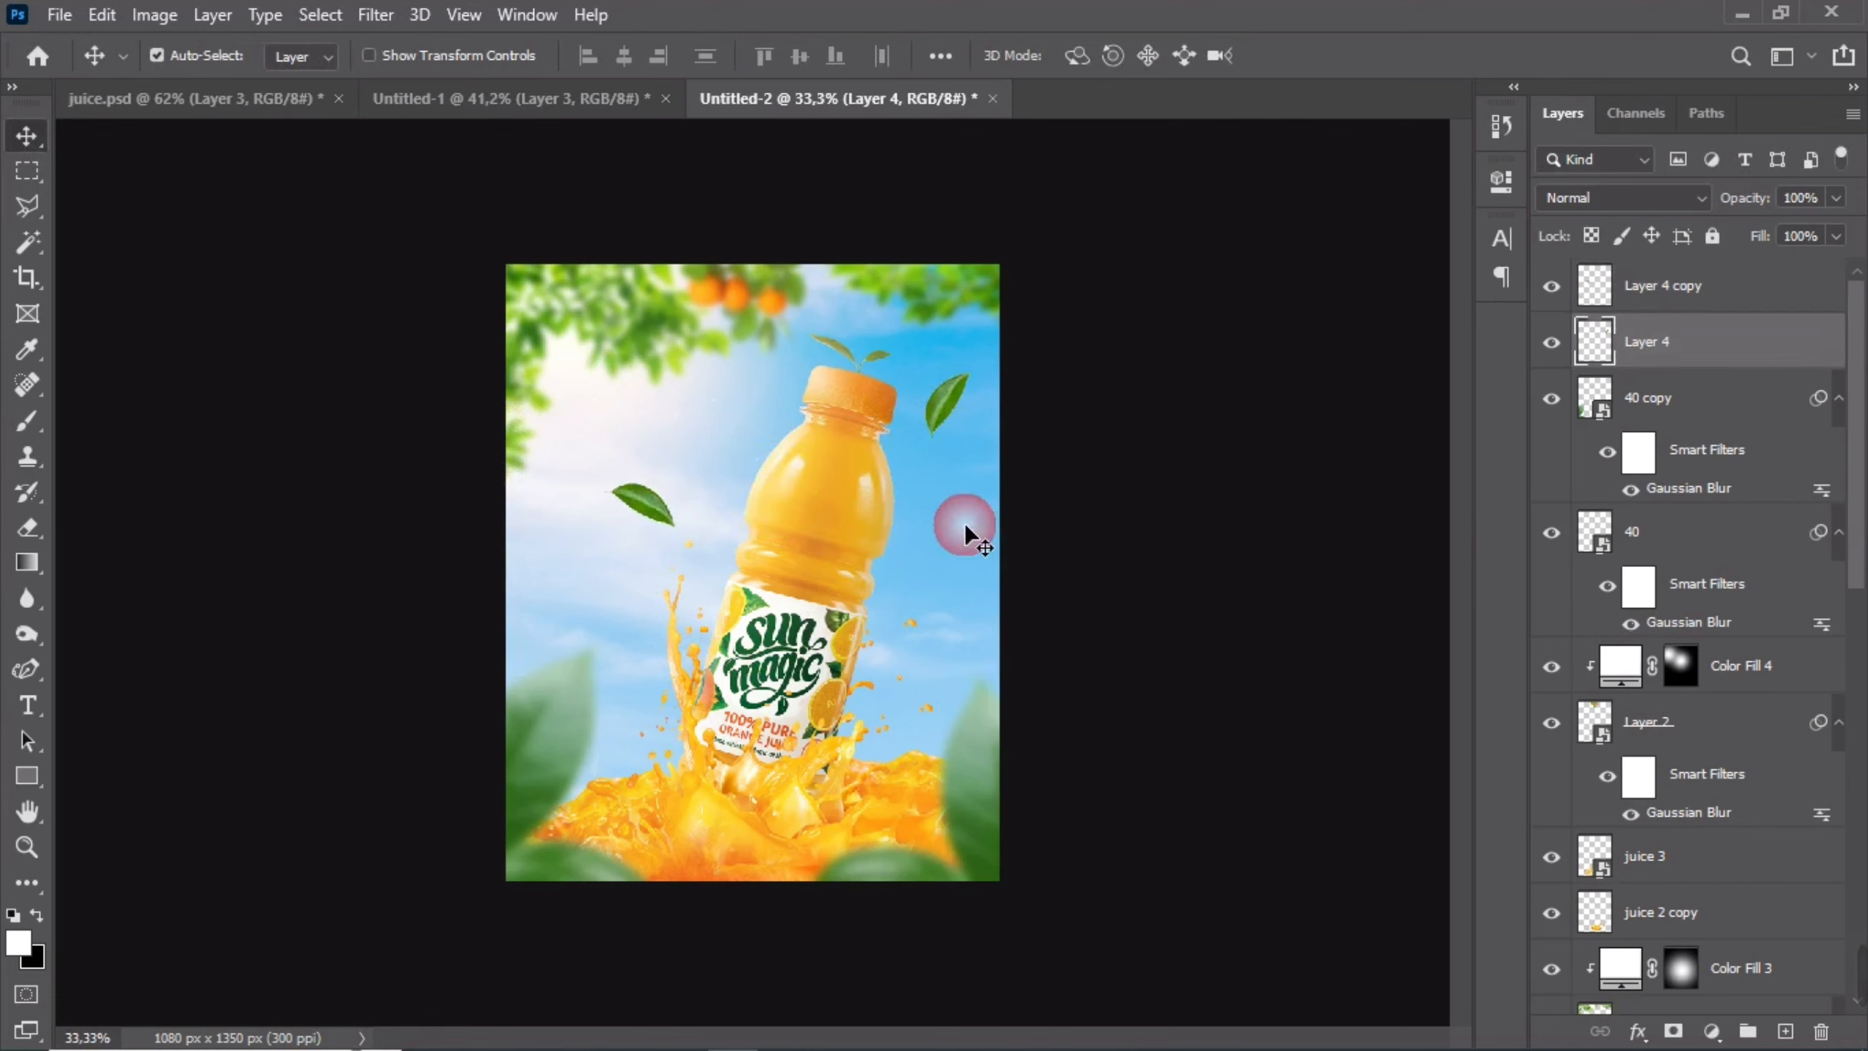
scroll(912, 630, down, 3)
scroll(785, 610, up, 4)
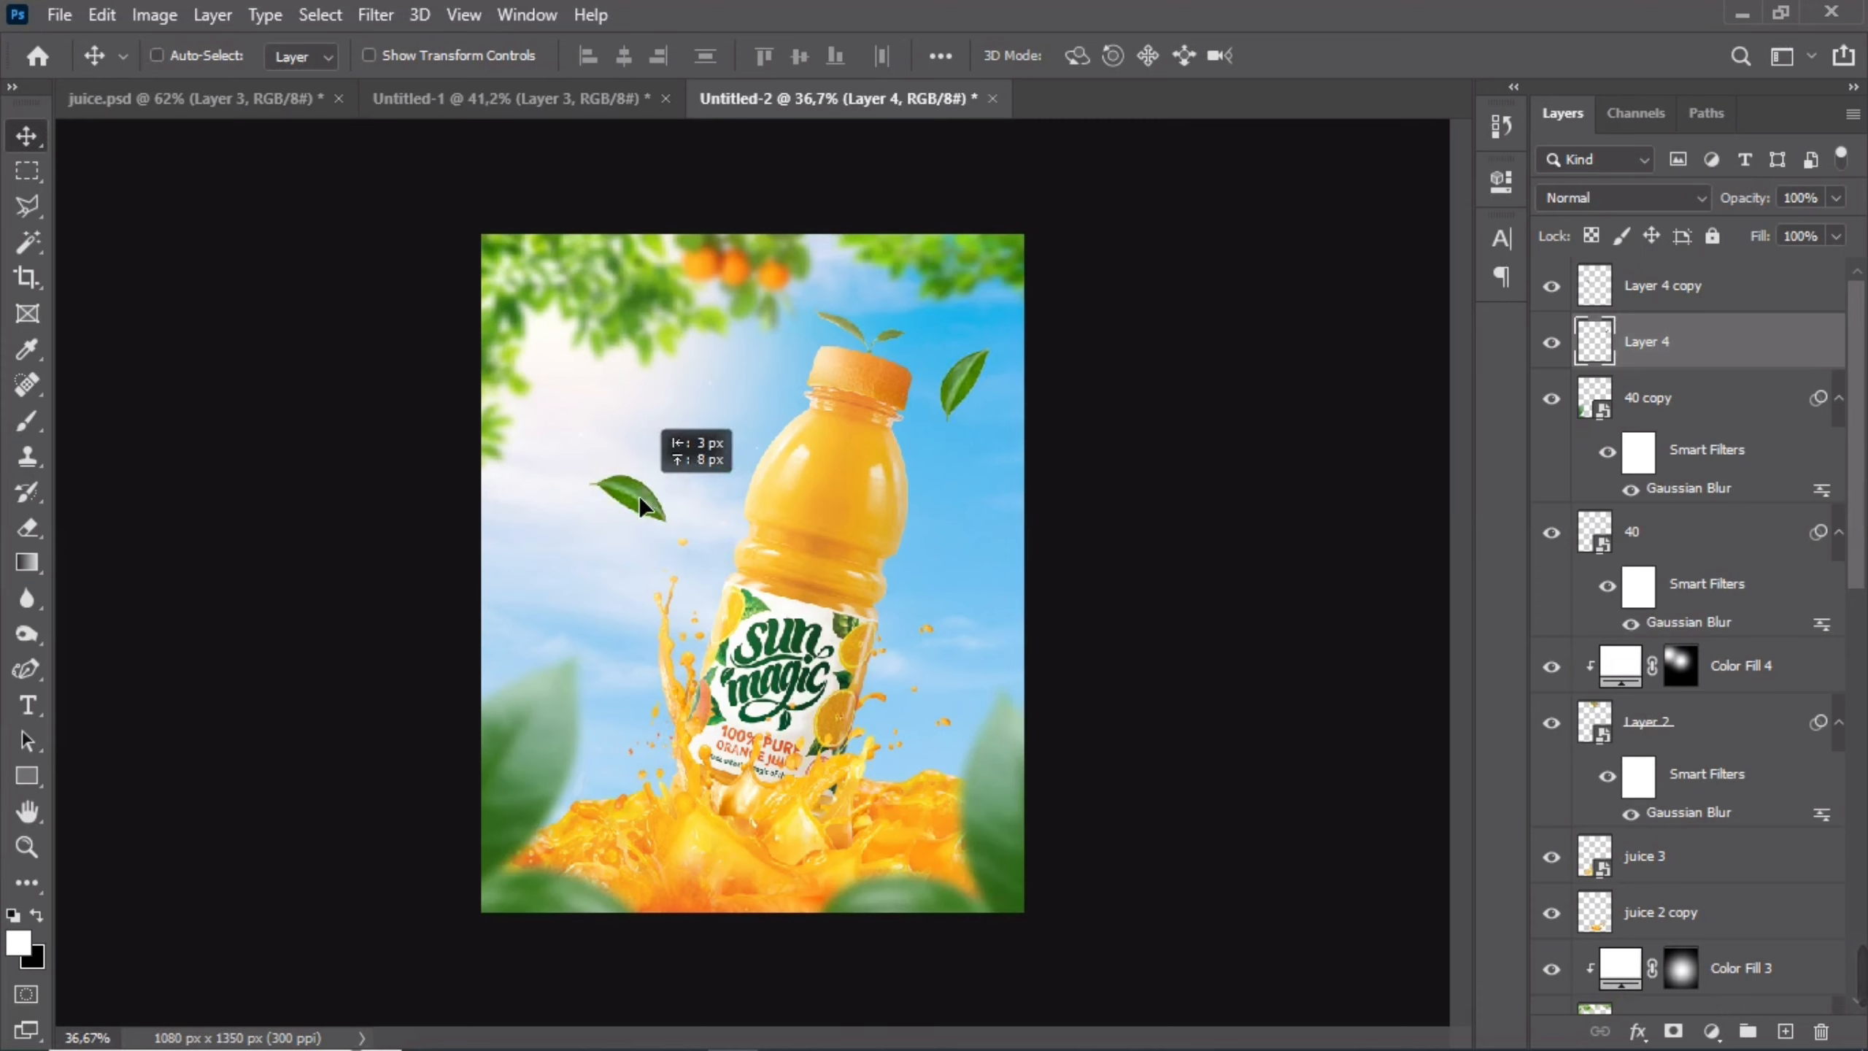
drag(641, 505, 642, 507)
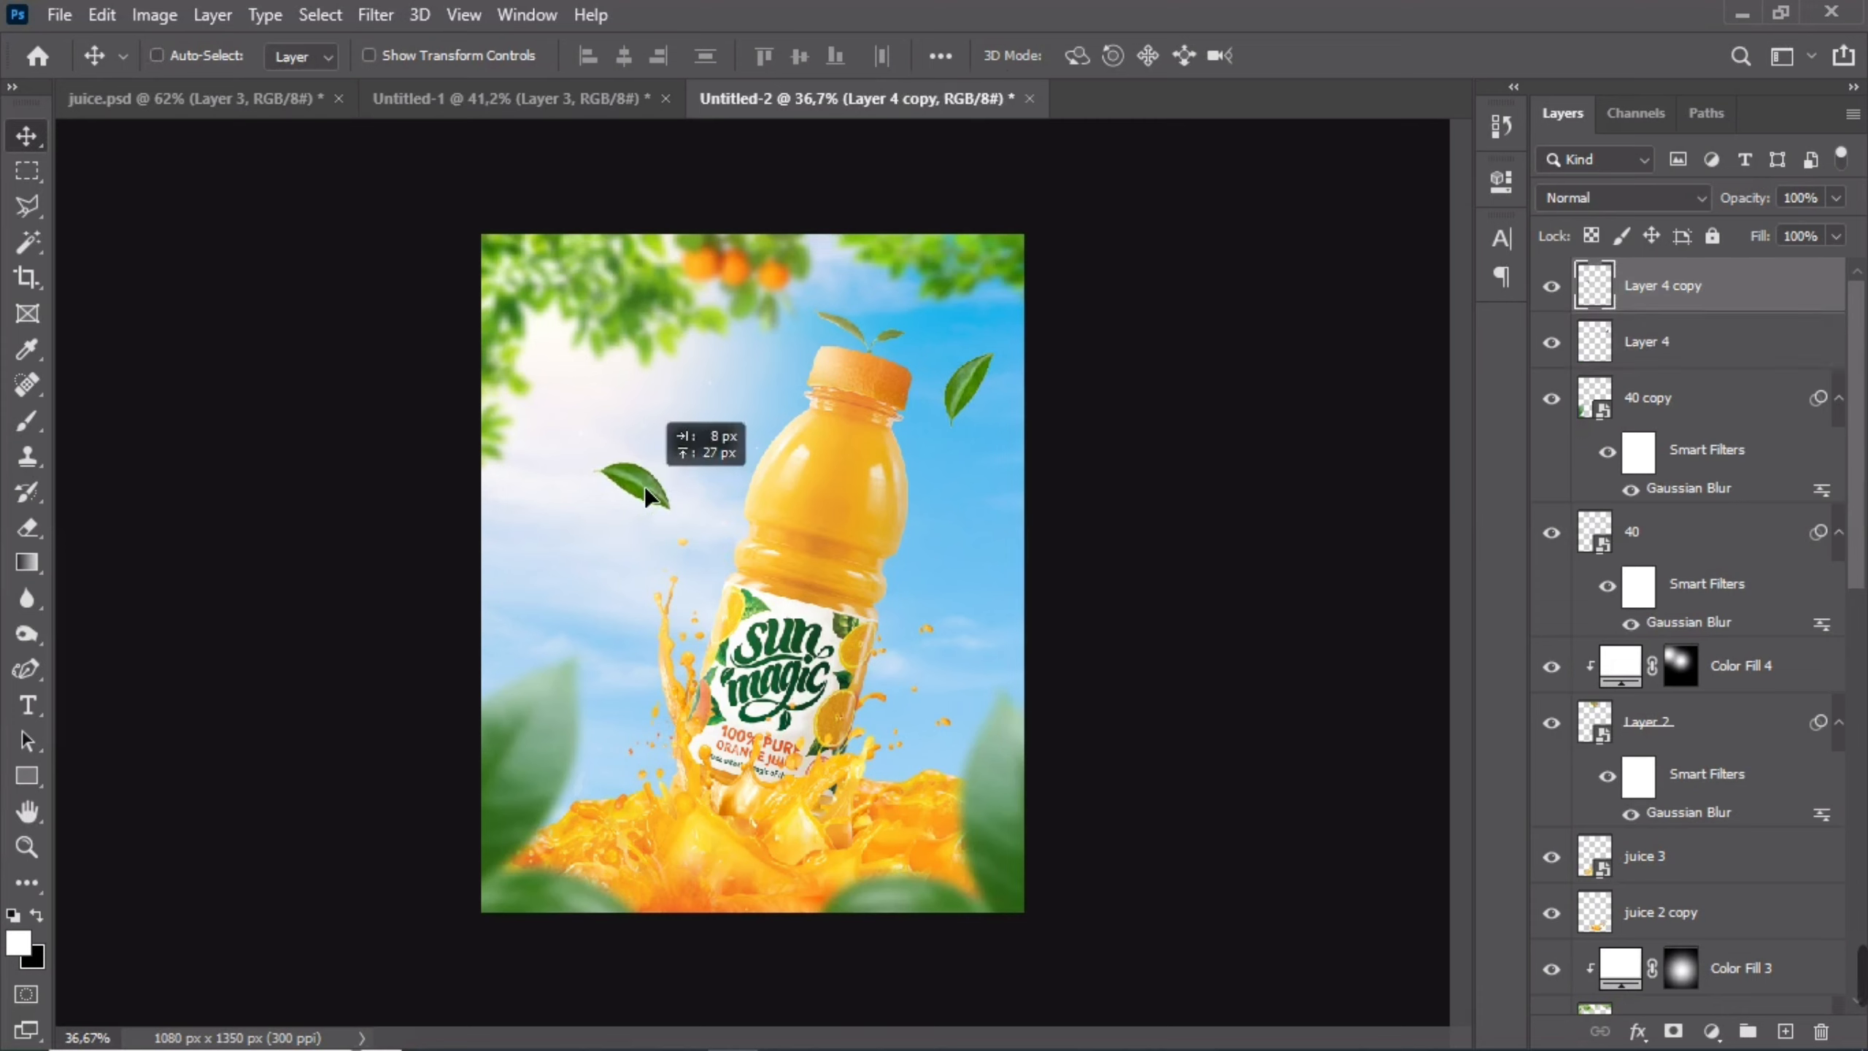
- Add a white Solid Color fill layer clipped to the Layer 4 copy leaf and invert its mask
click(1712, 1031)
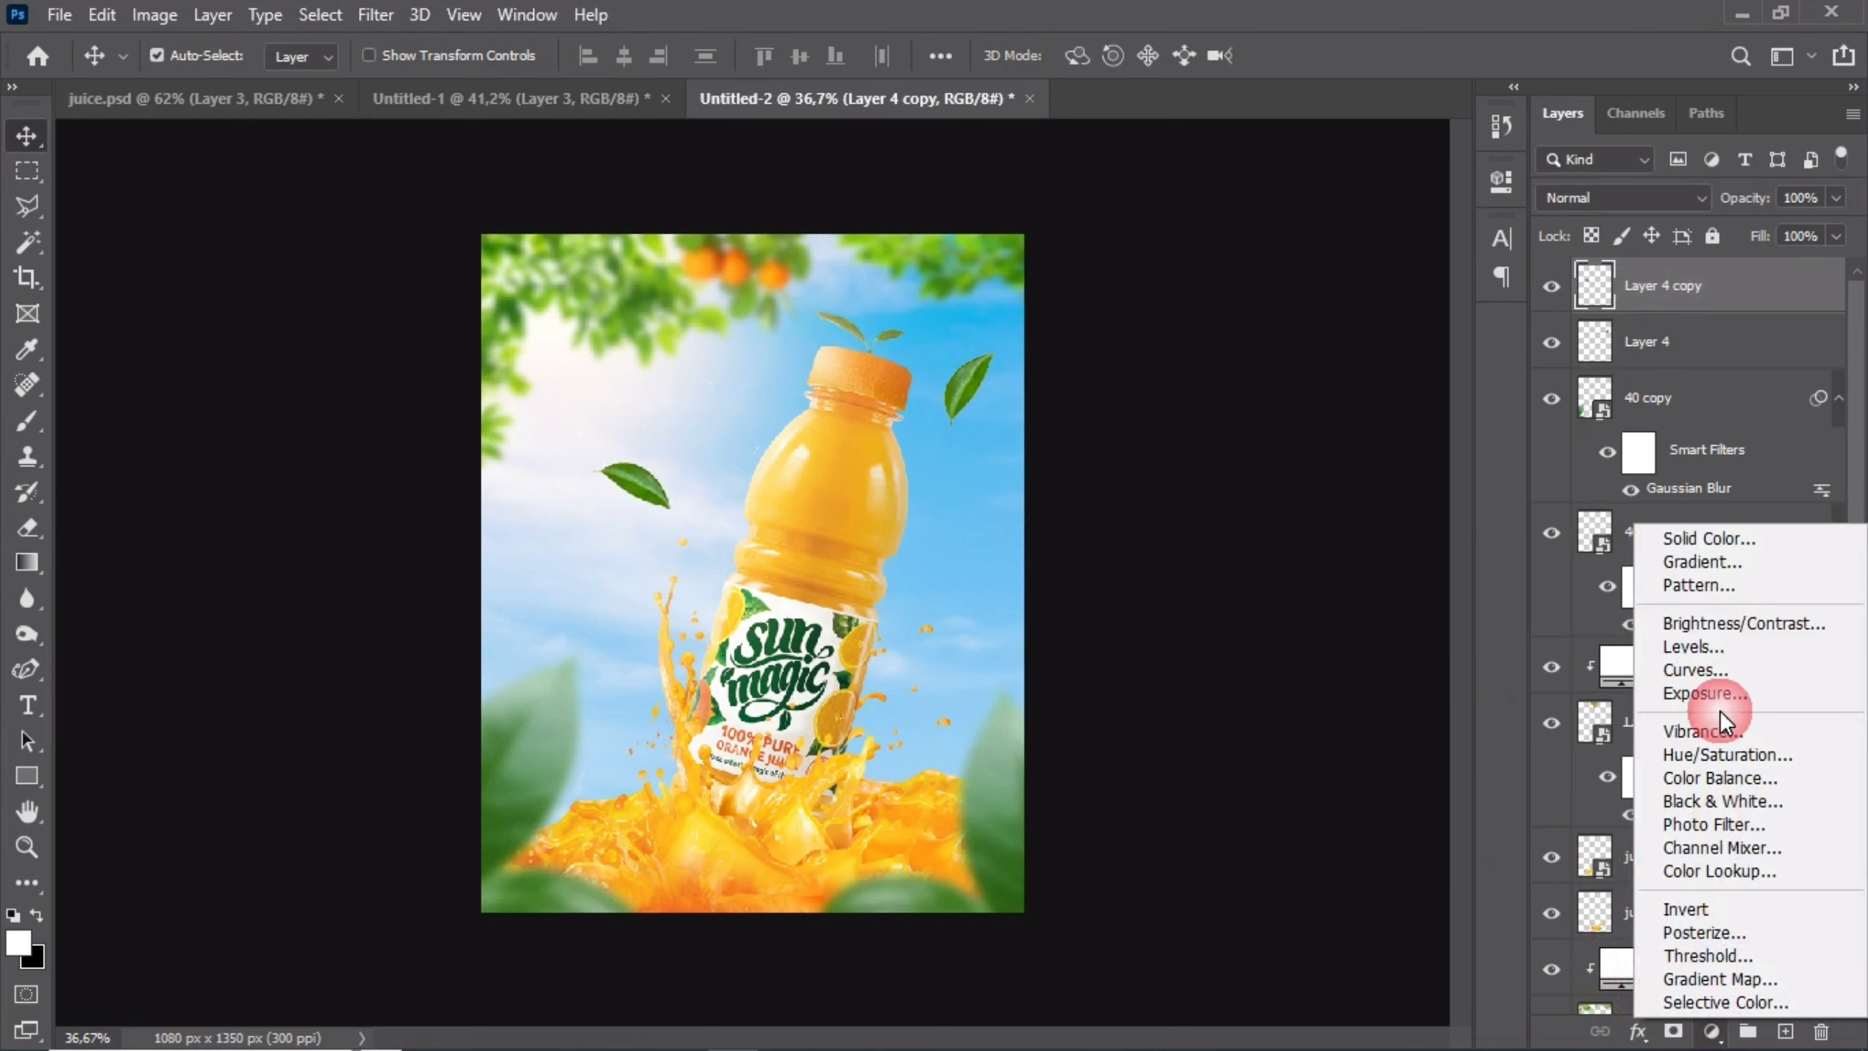
click(1710, 540)
click(1460, 343)
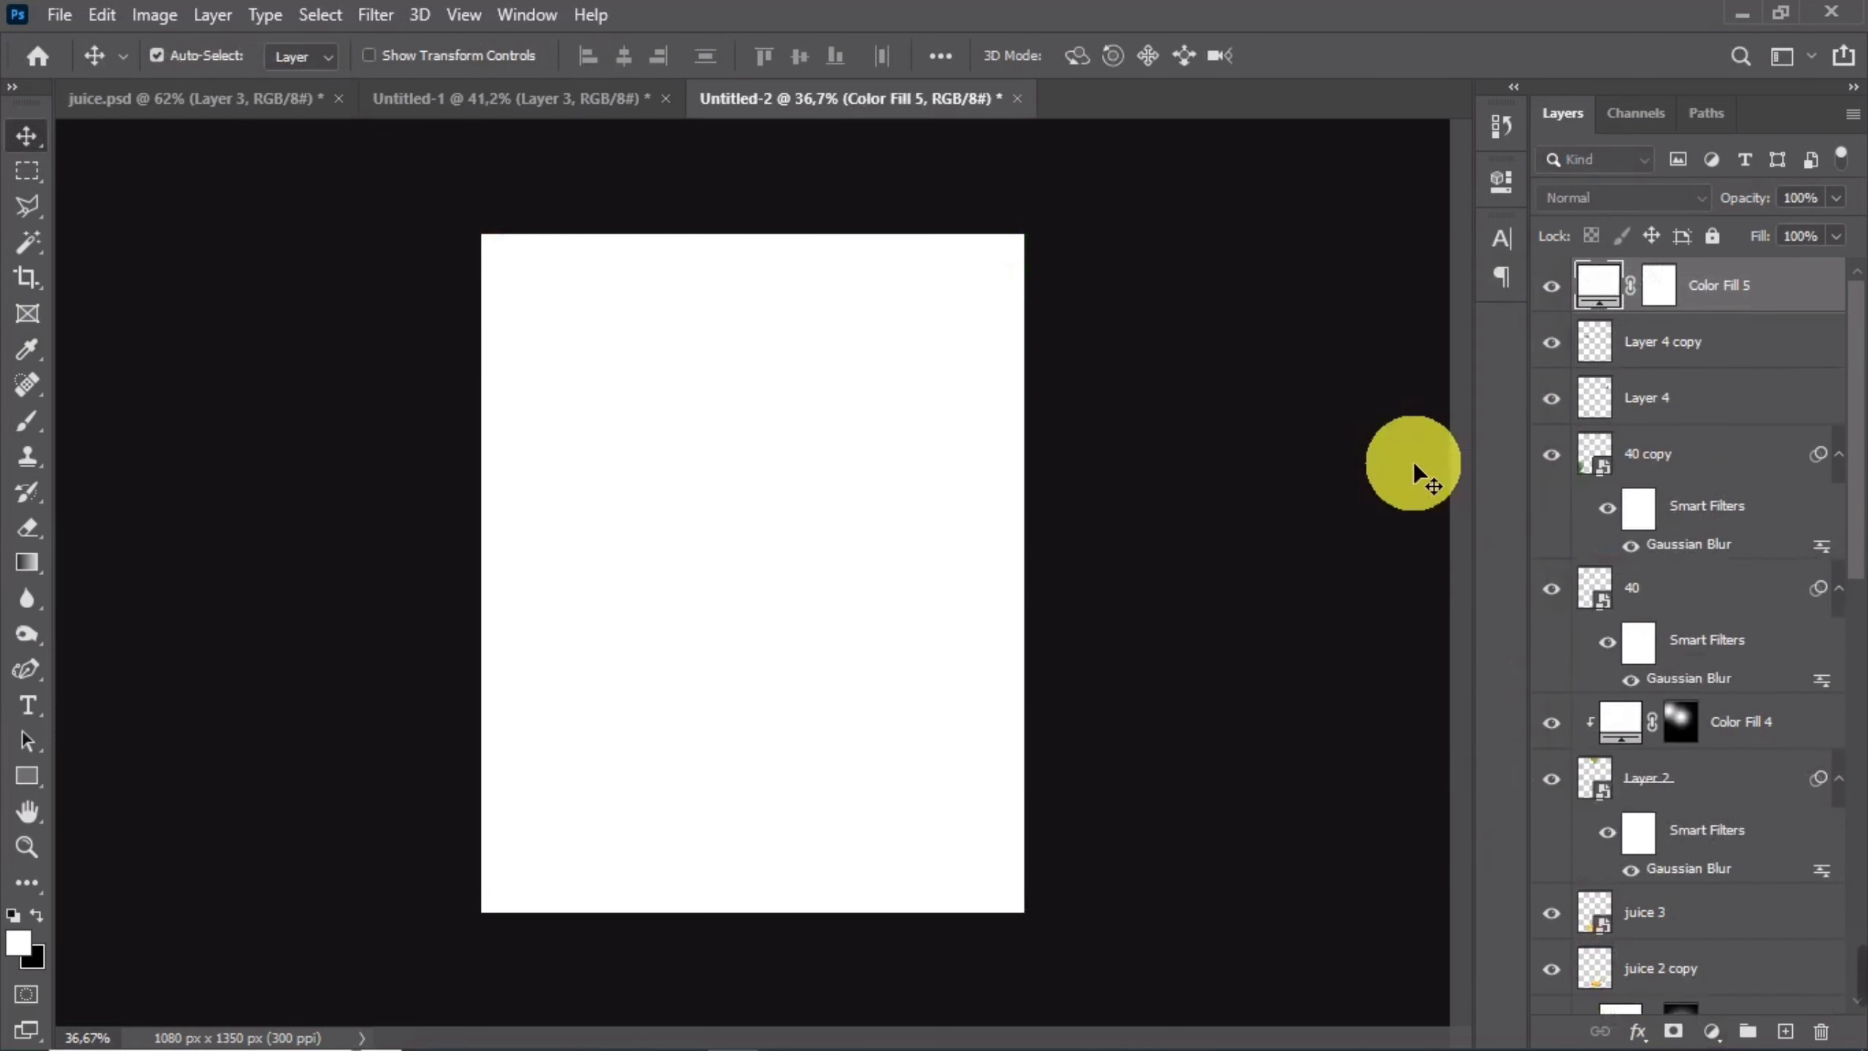
right_click(1786, 277)
click(1564, 525)
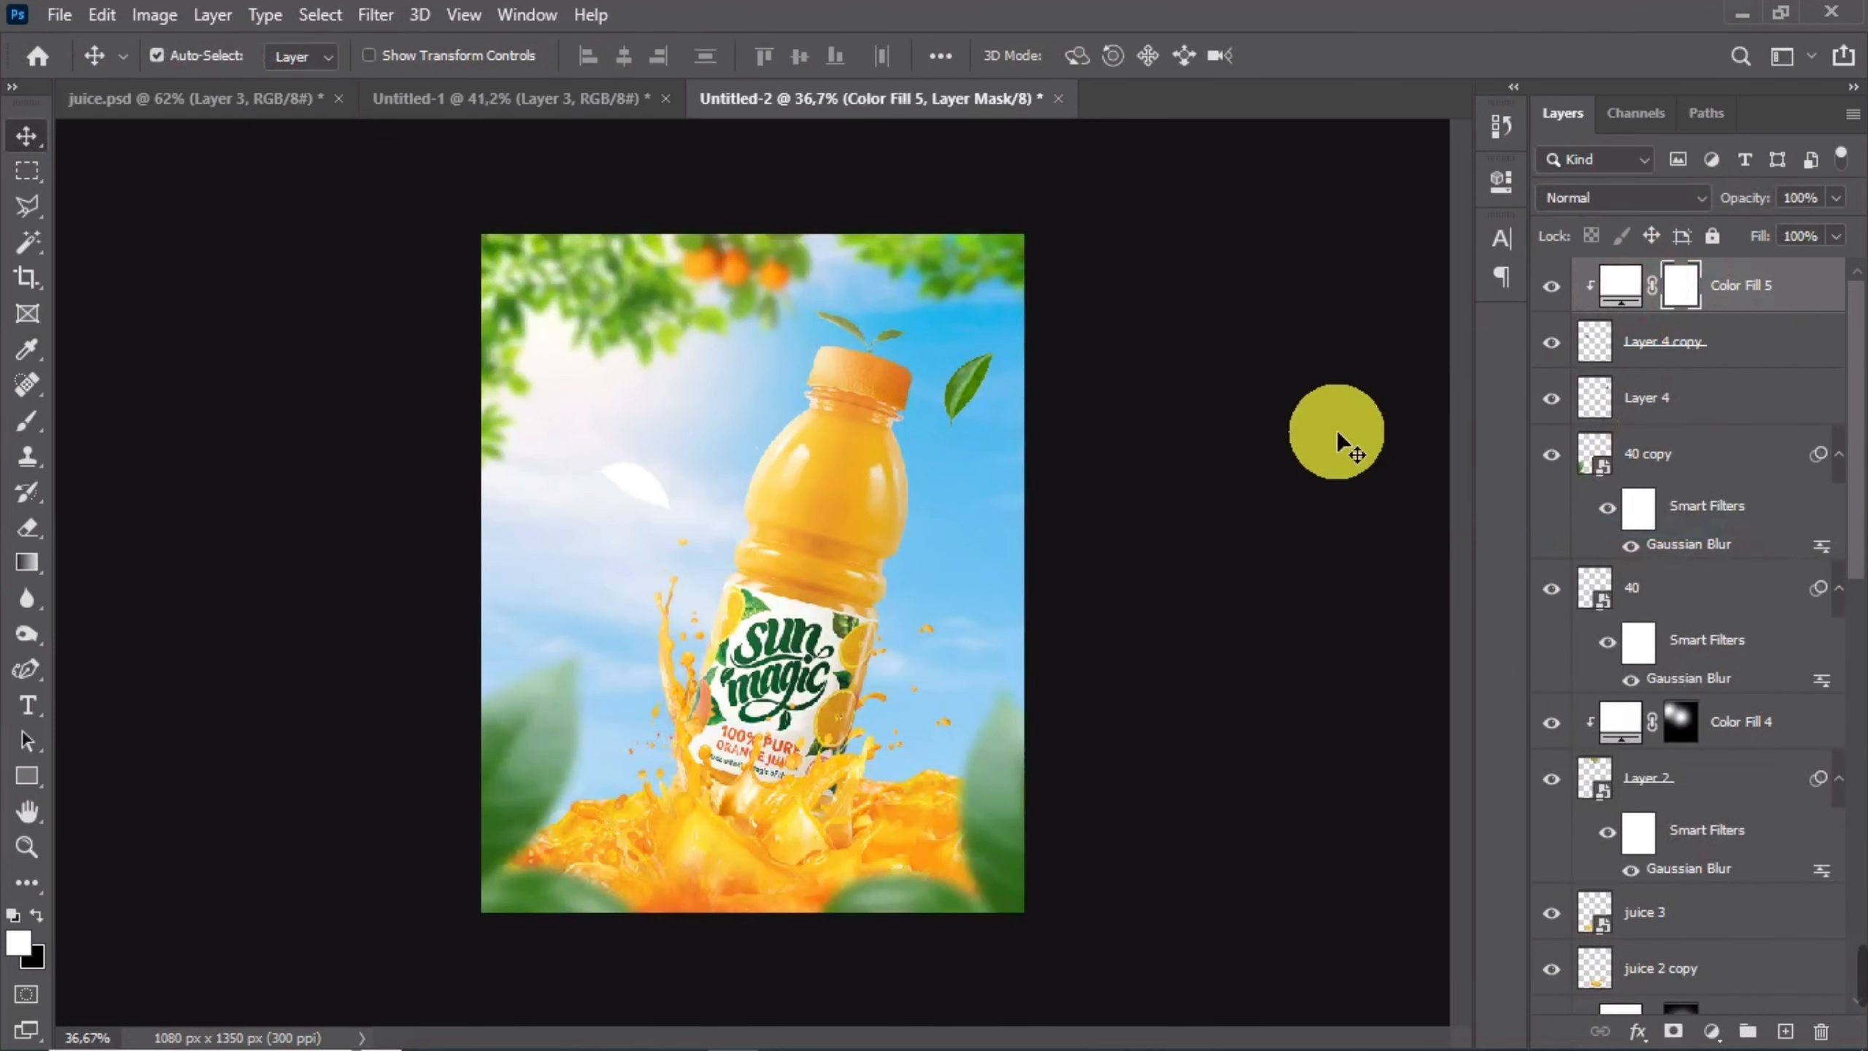
key(ctrl+i)
- Paint white with the soft 350 px brush in the Color Fill 5 mask to add a faint light to the left flying leaf
click(27, 421)
scroll(559, 416, up, 3)
drag(684, 388, 507, 400)
click(682, 387)
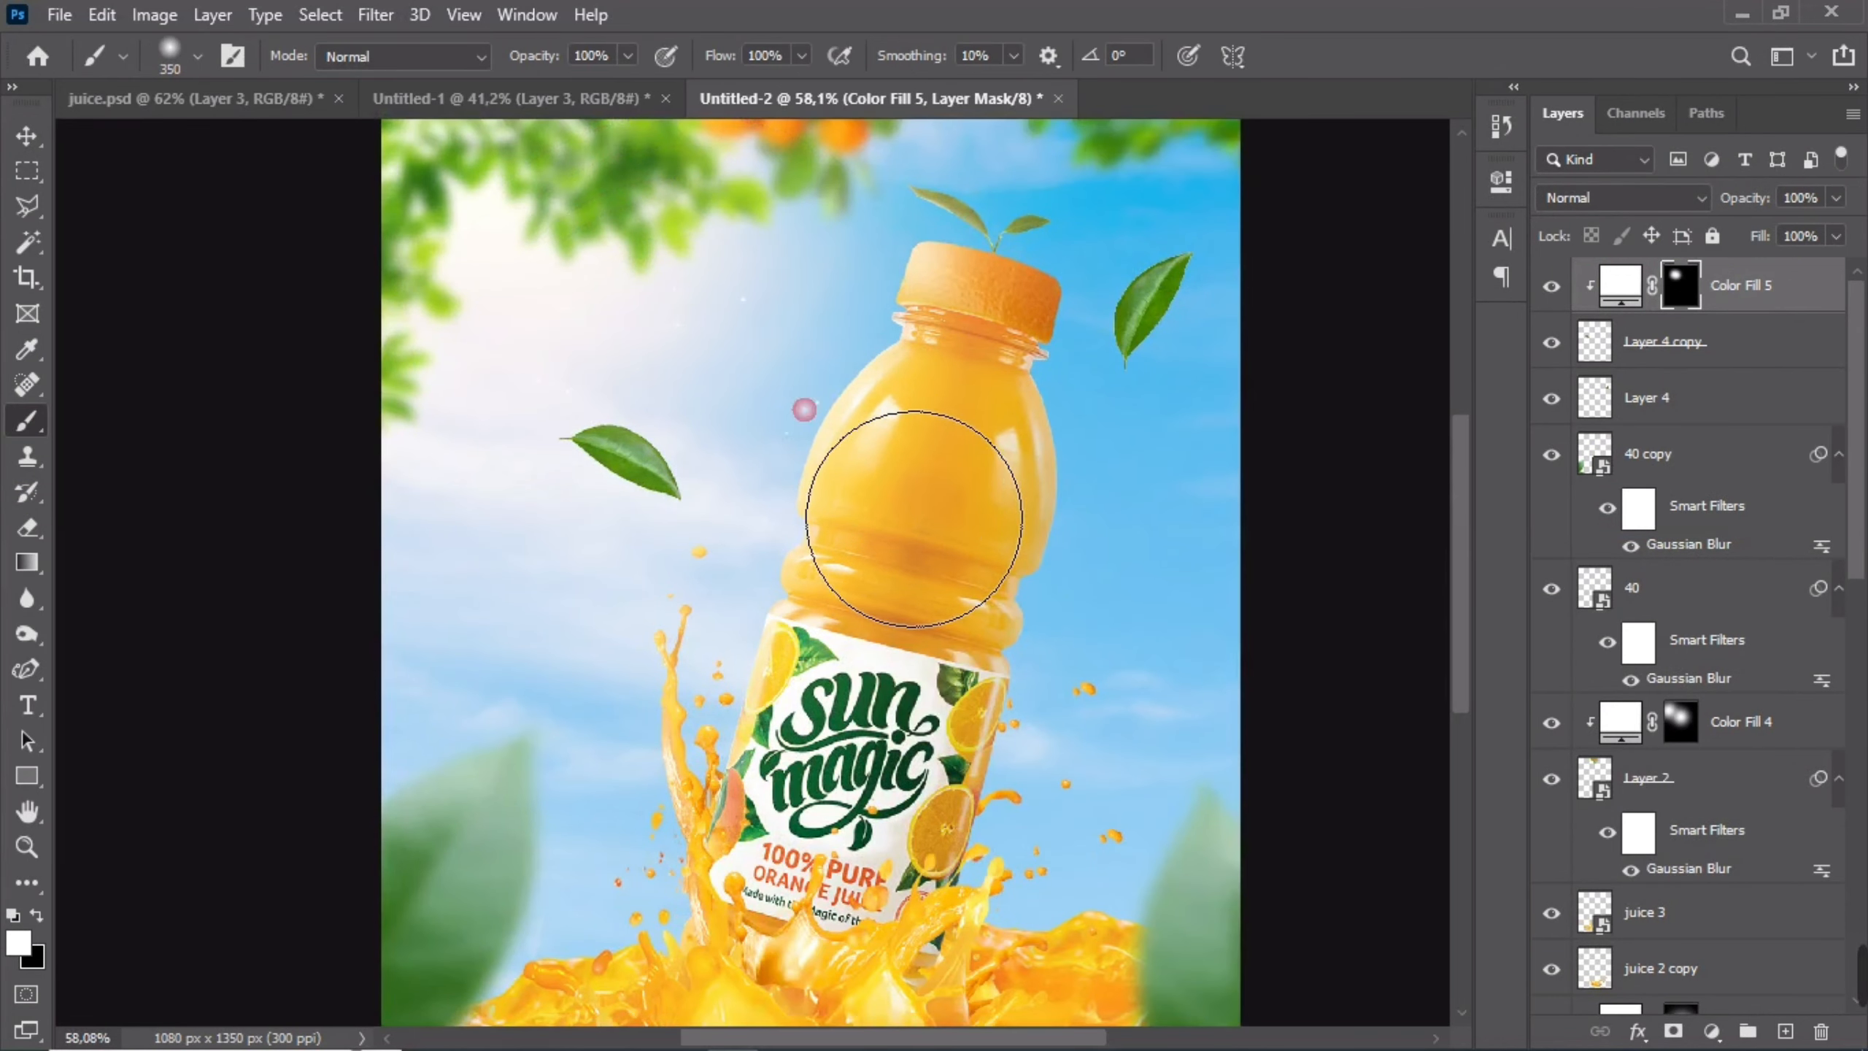
click(899, 502)
scroll(785, 469, down, 3)
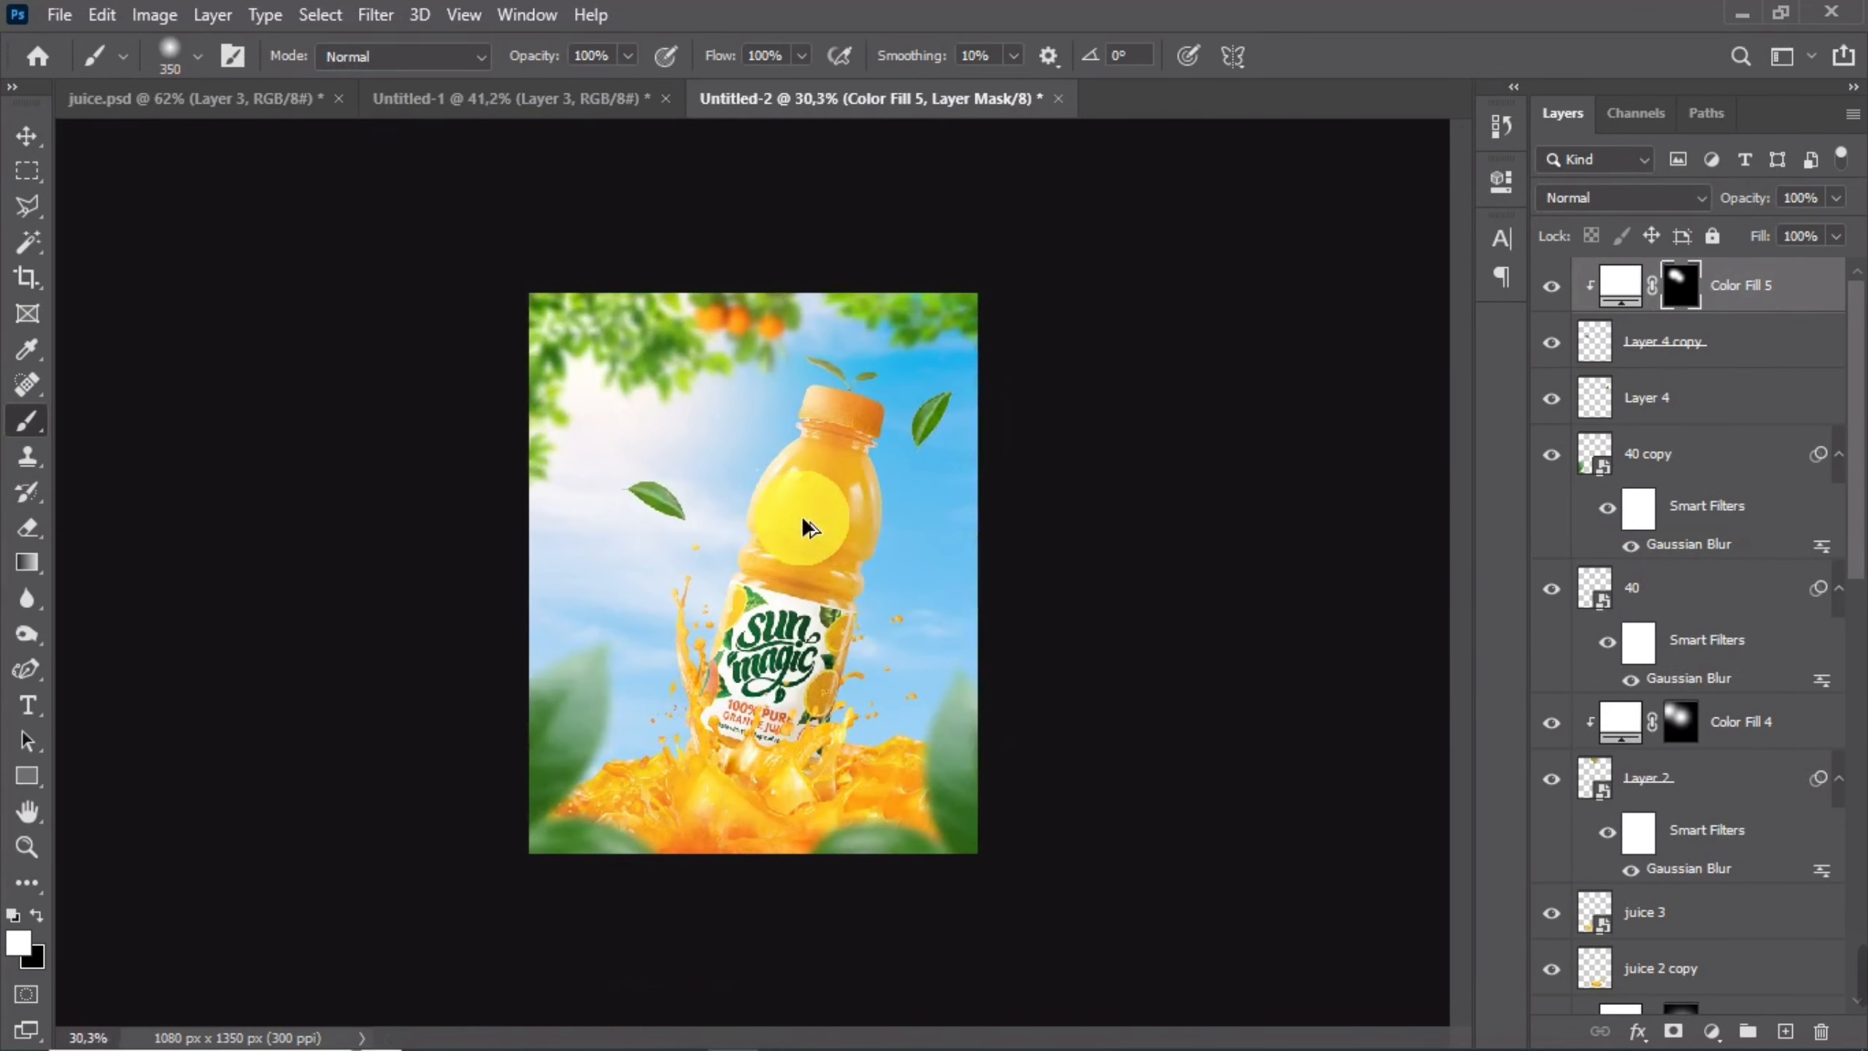
scroll(800, 514, up, 2)
- Apply a Motion Blur at angle -31° and distance 10 pixels to the Layer 4 leaf beside the bottle cap
click(24, 132)
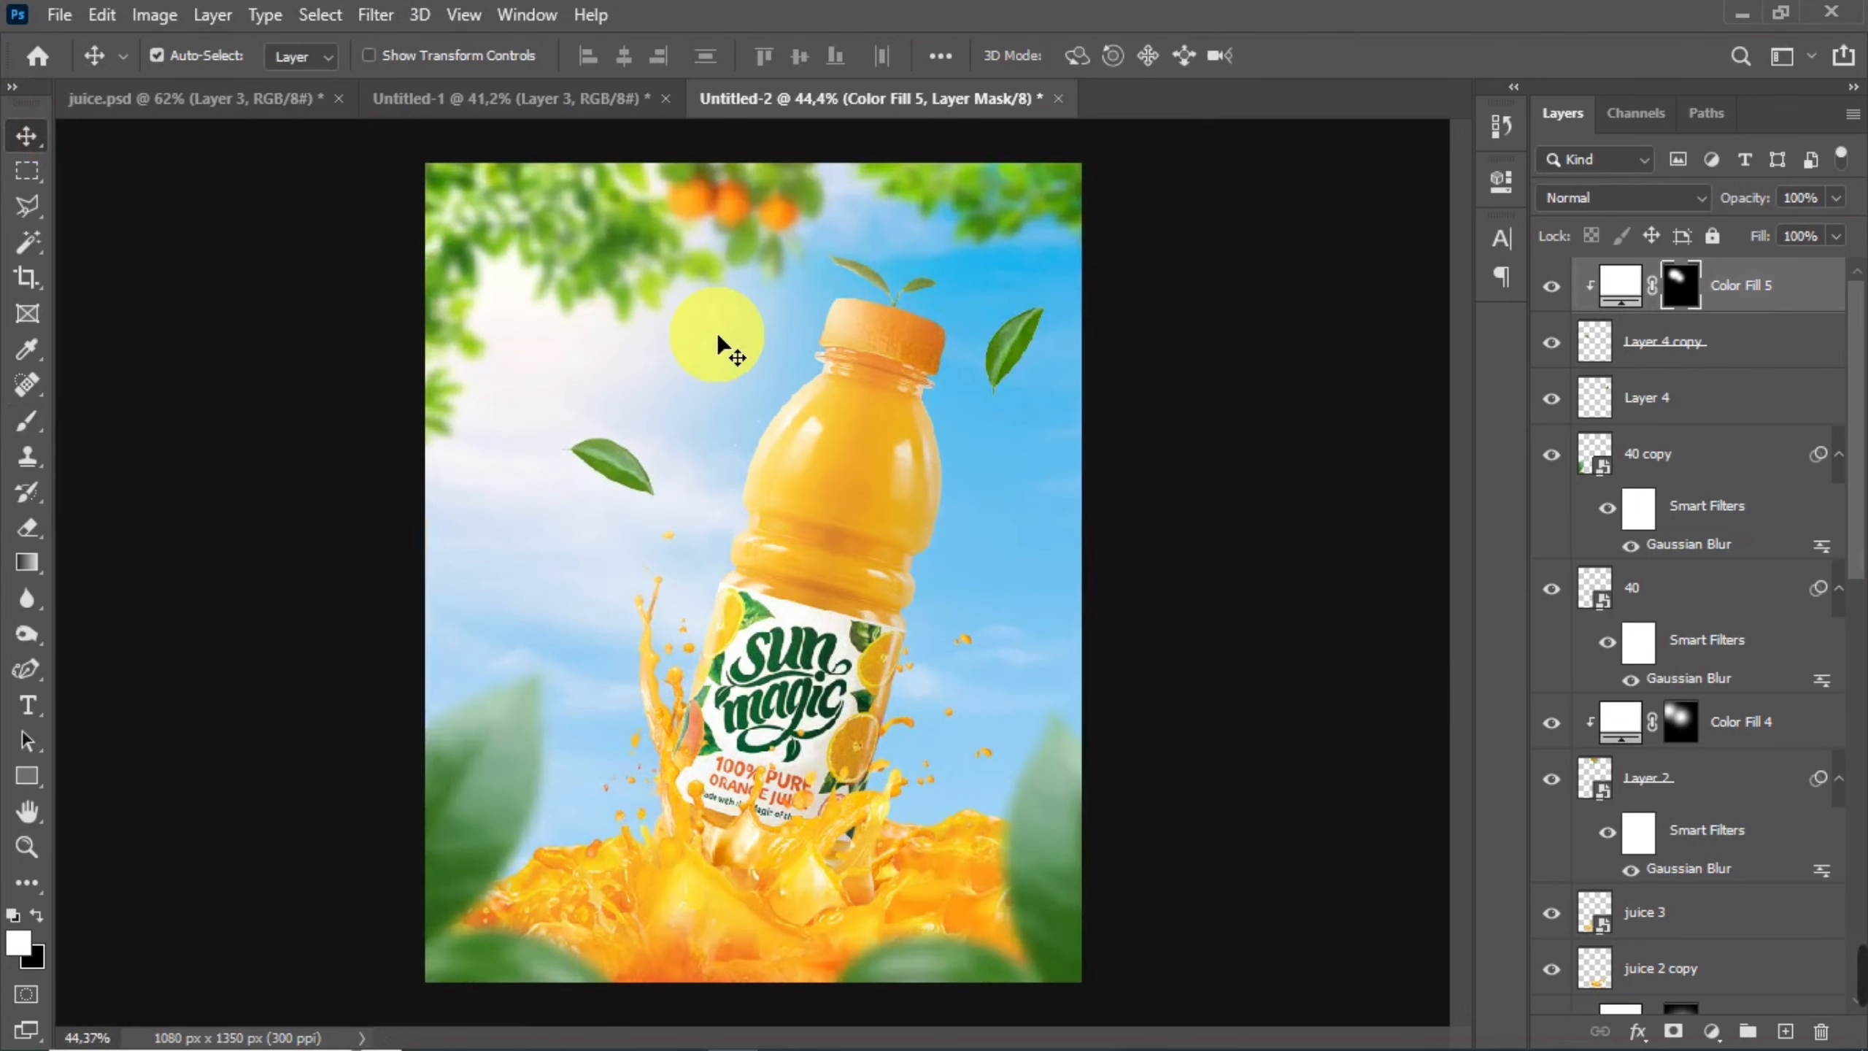
click(1013, 346)
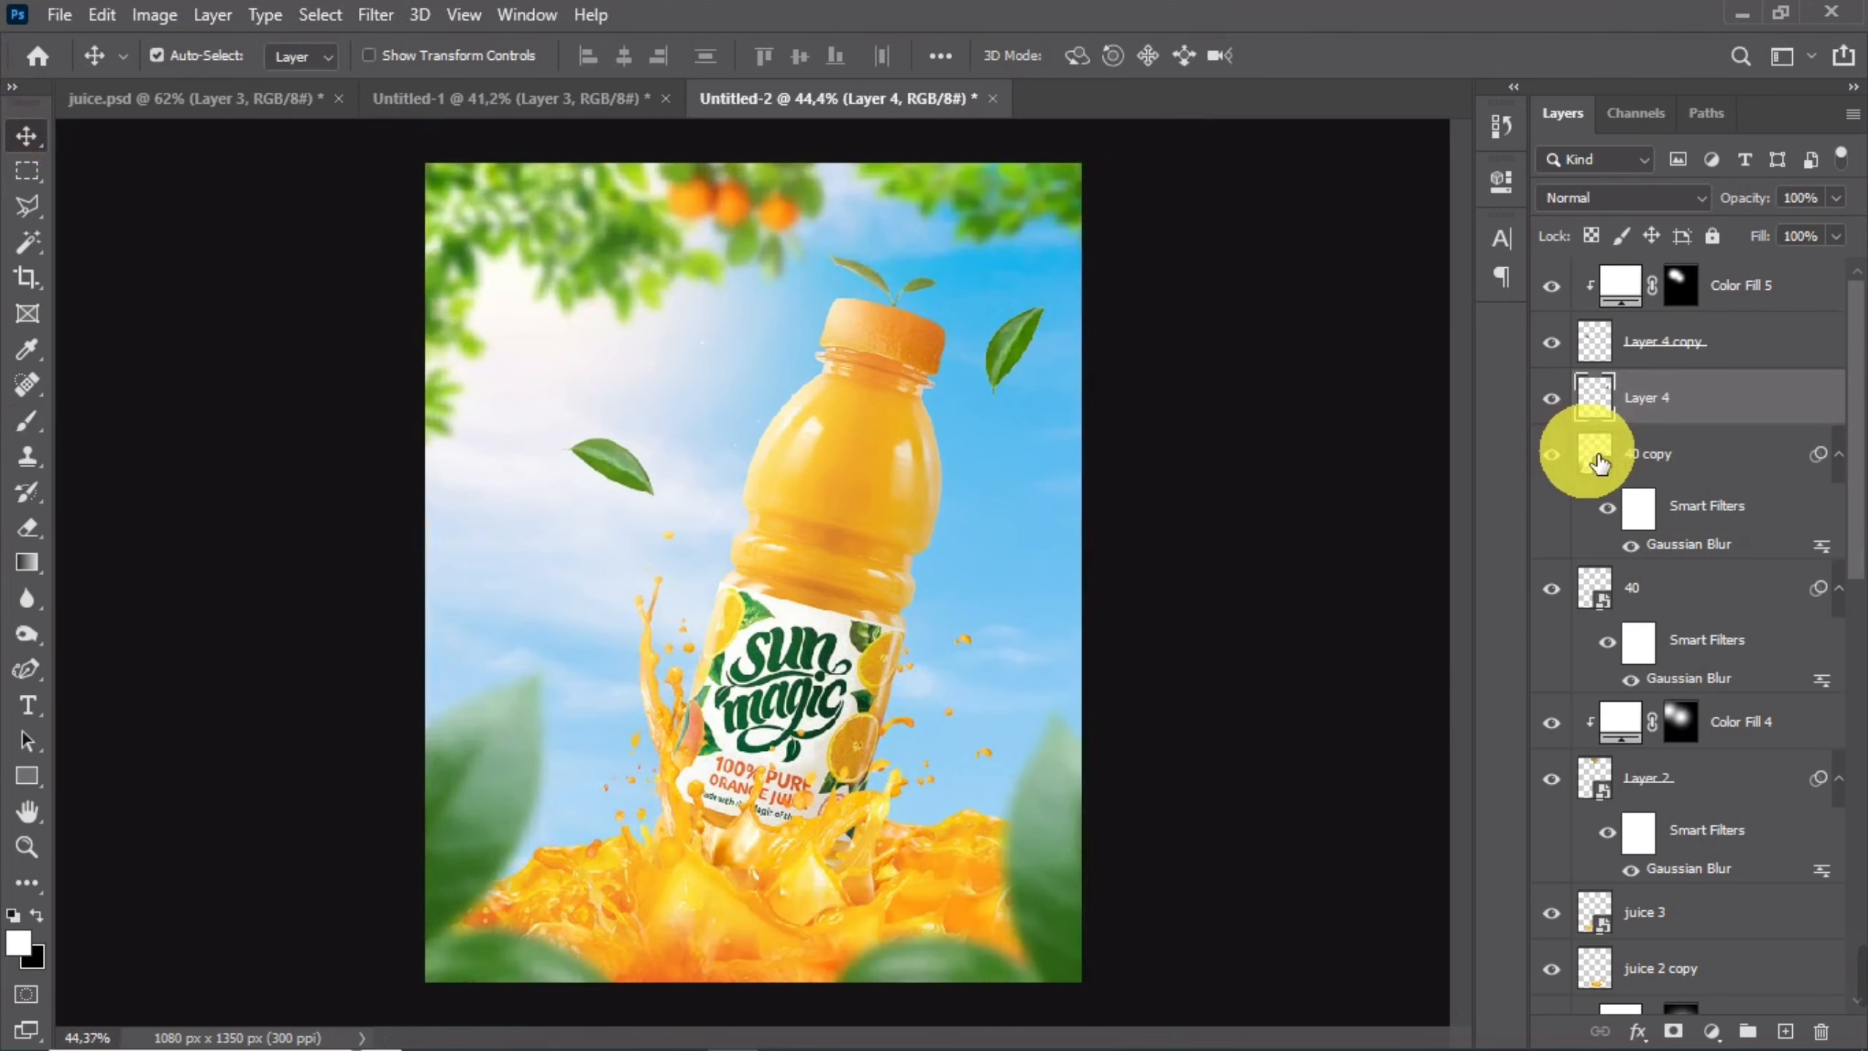
click(396, 29)
mouse_move(531, 329)
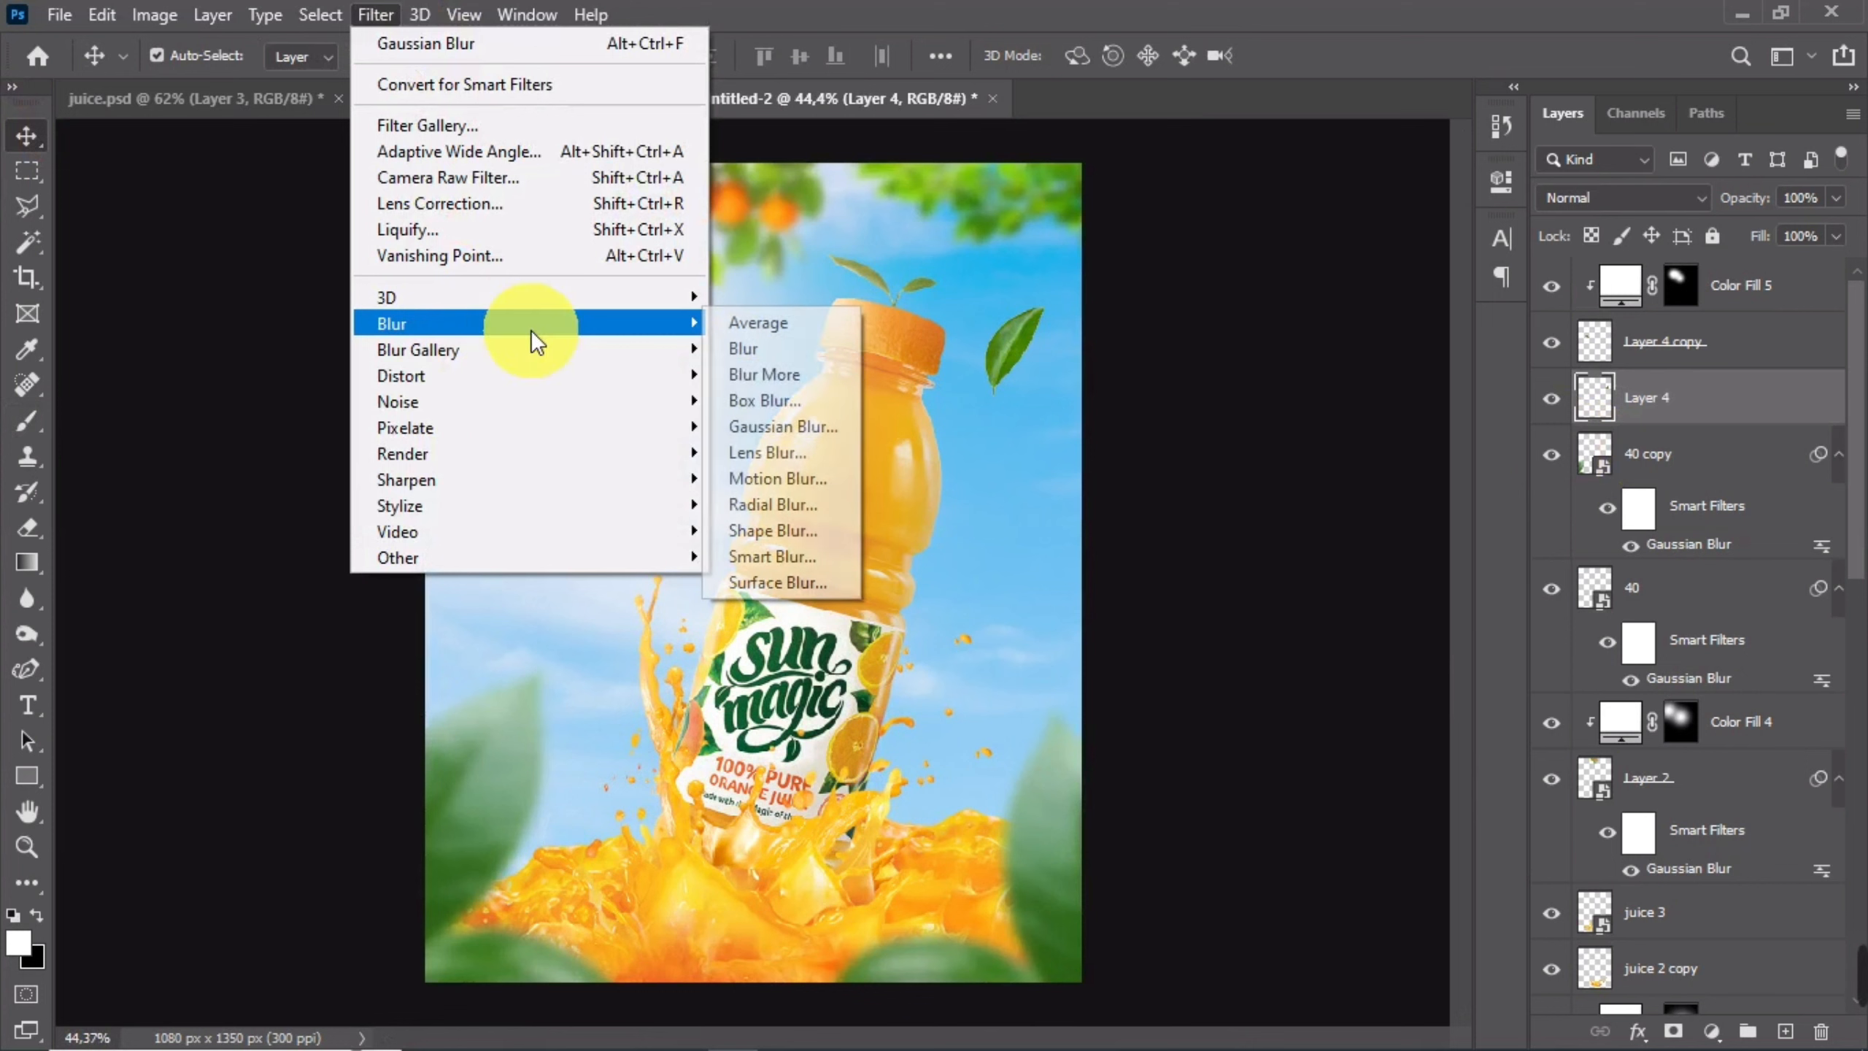
click(786, 475)
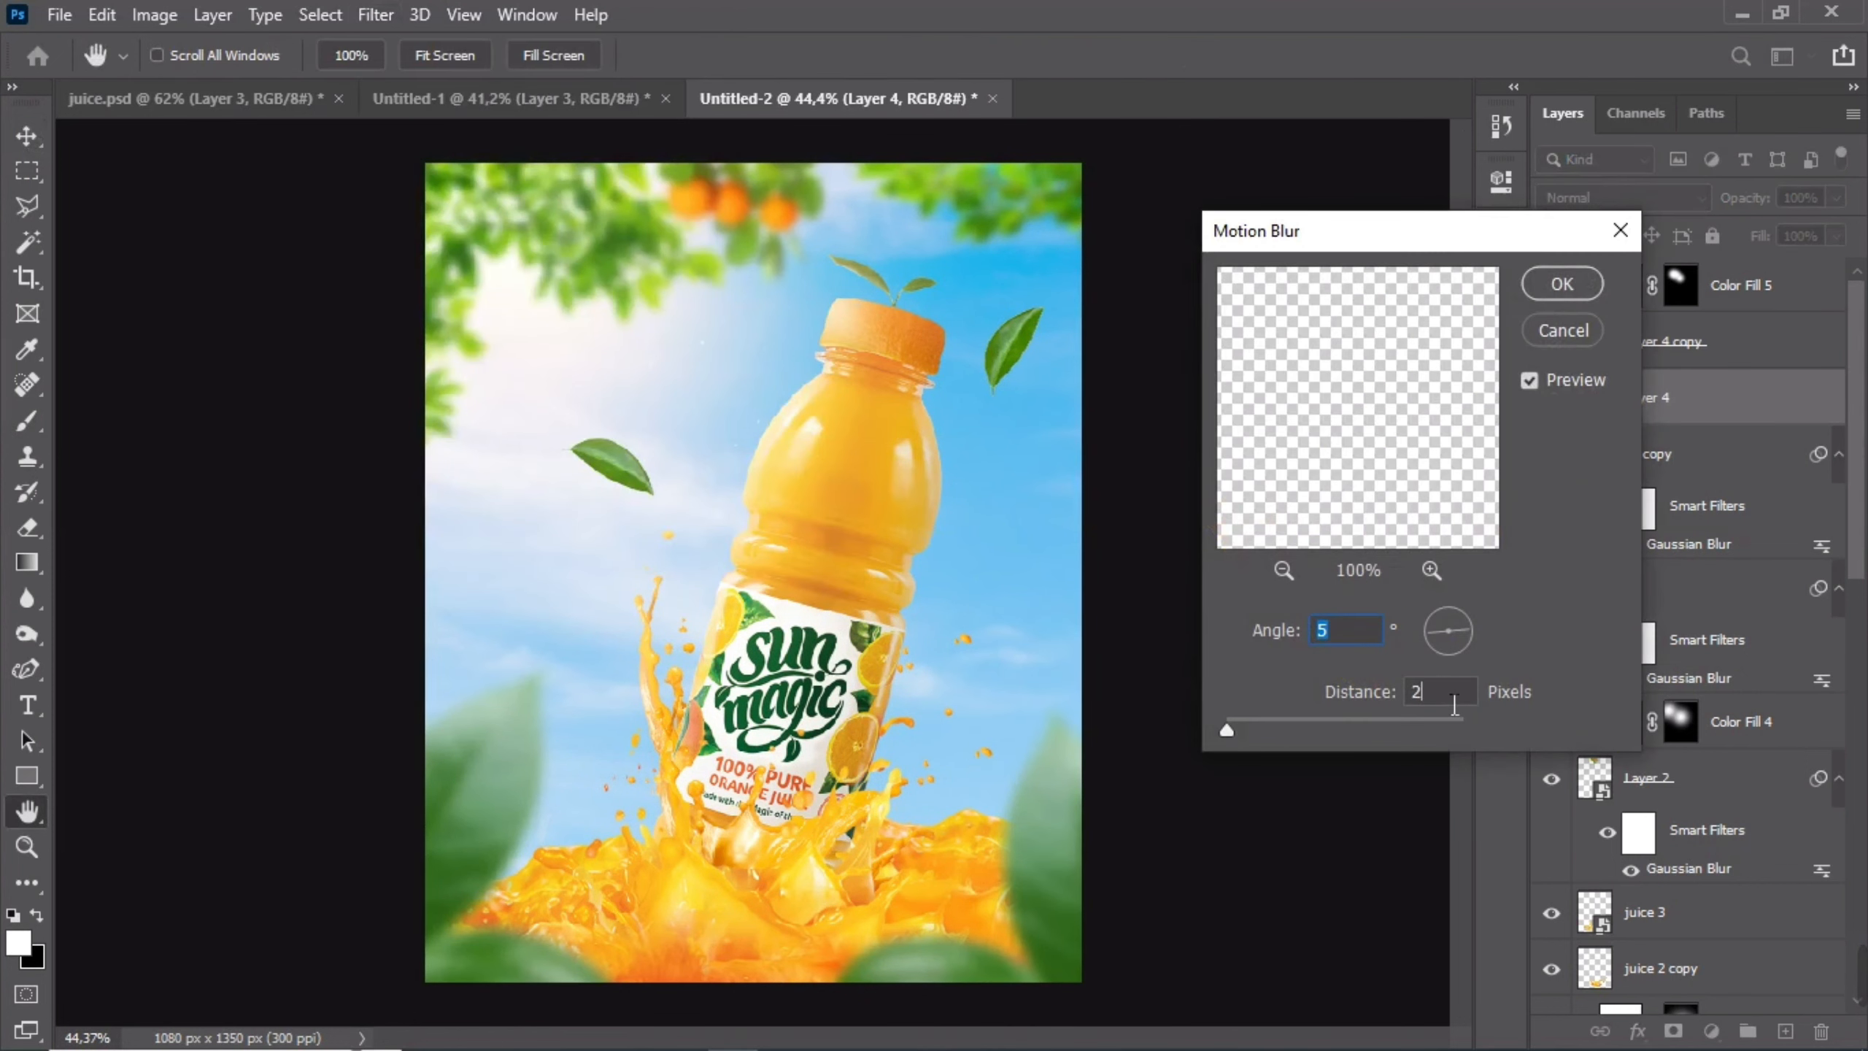
text(5)
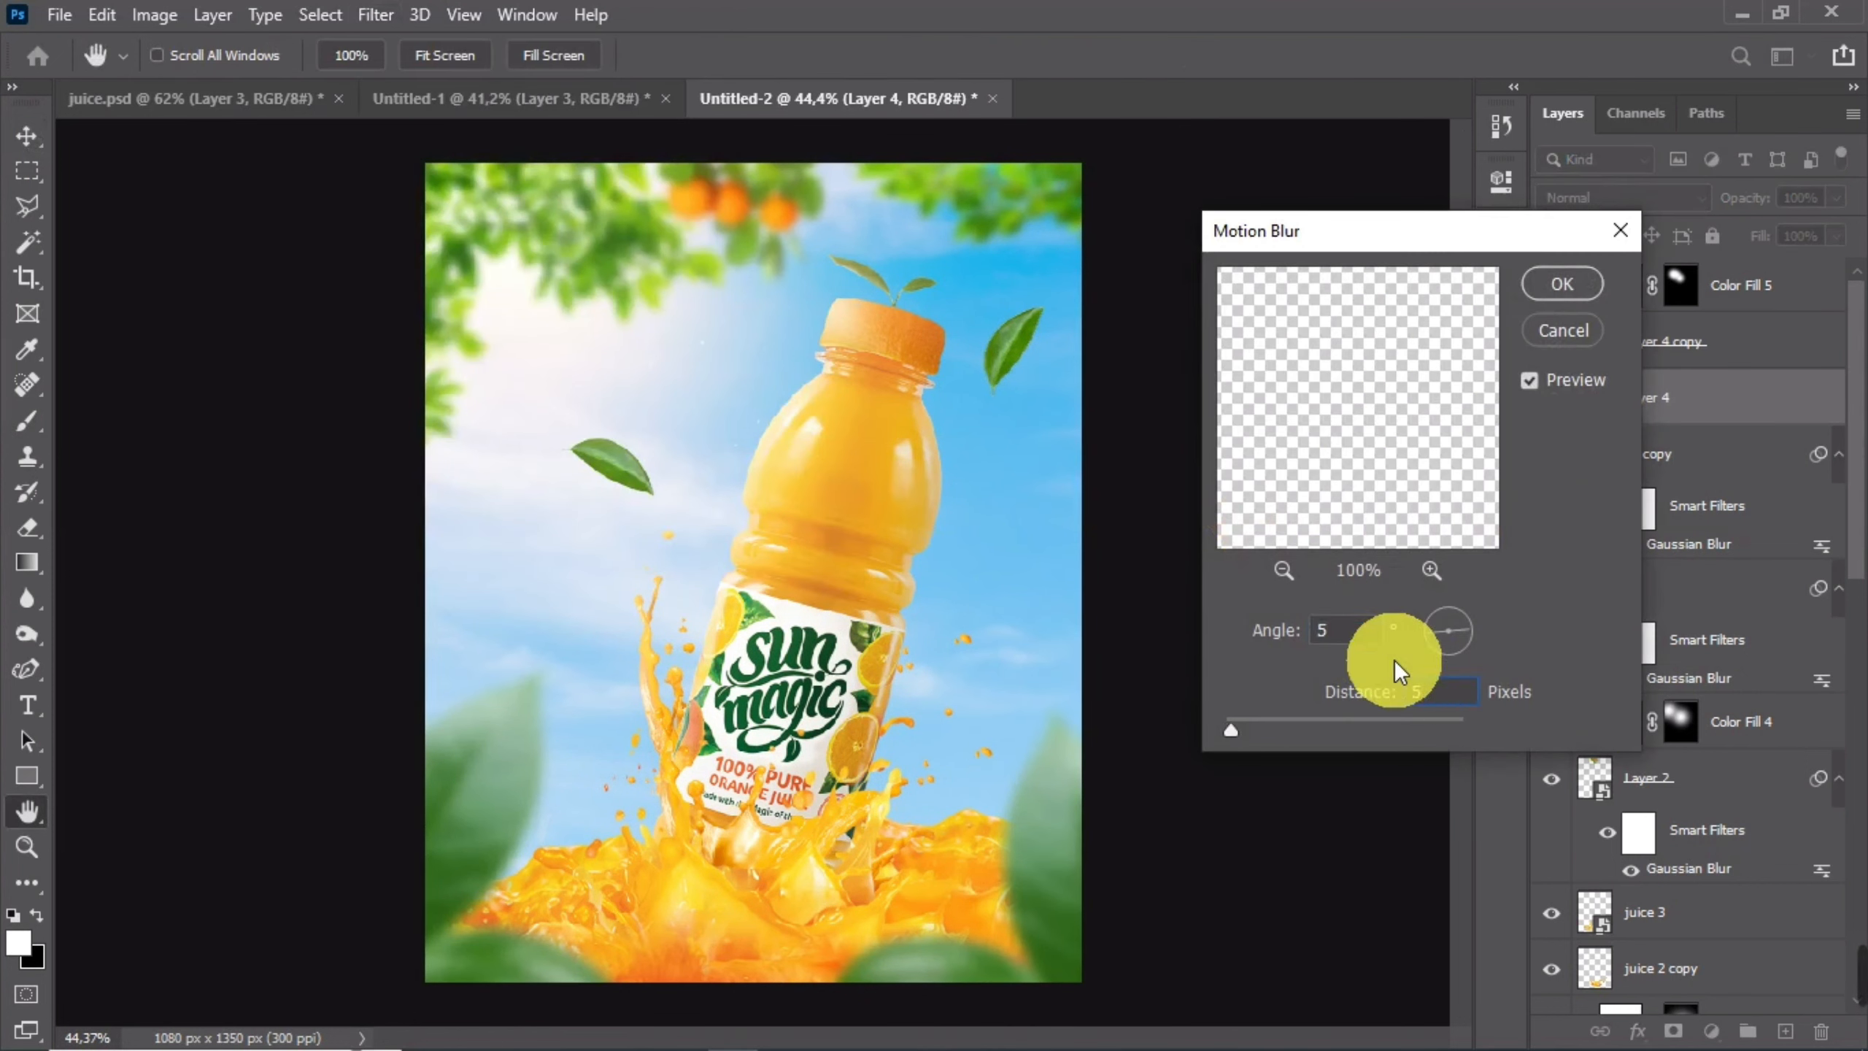
click(1463, 638)
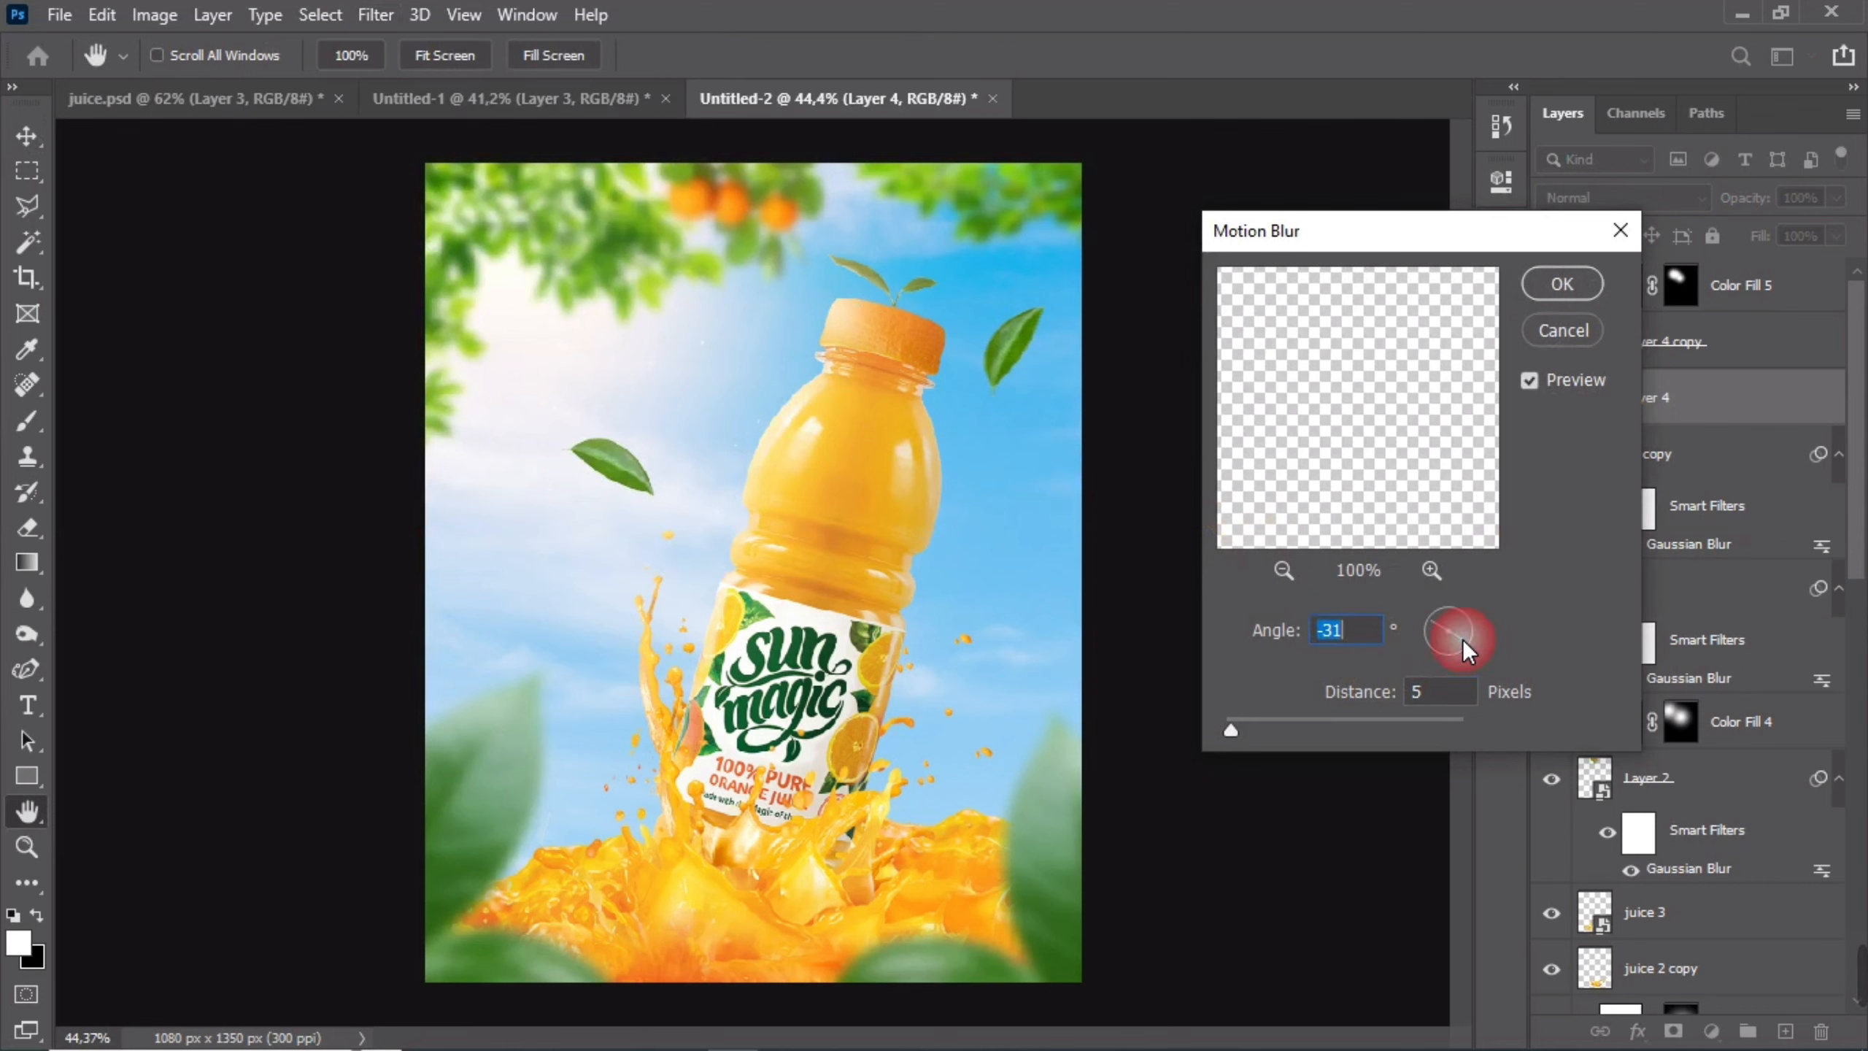
double_click(1442, 699)
text(10)
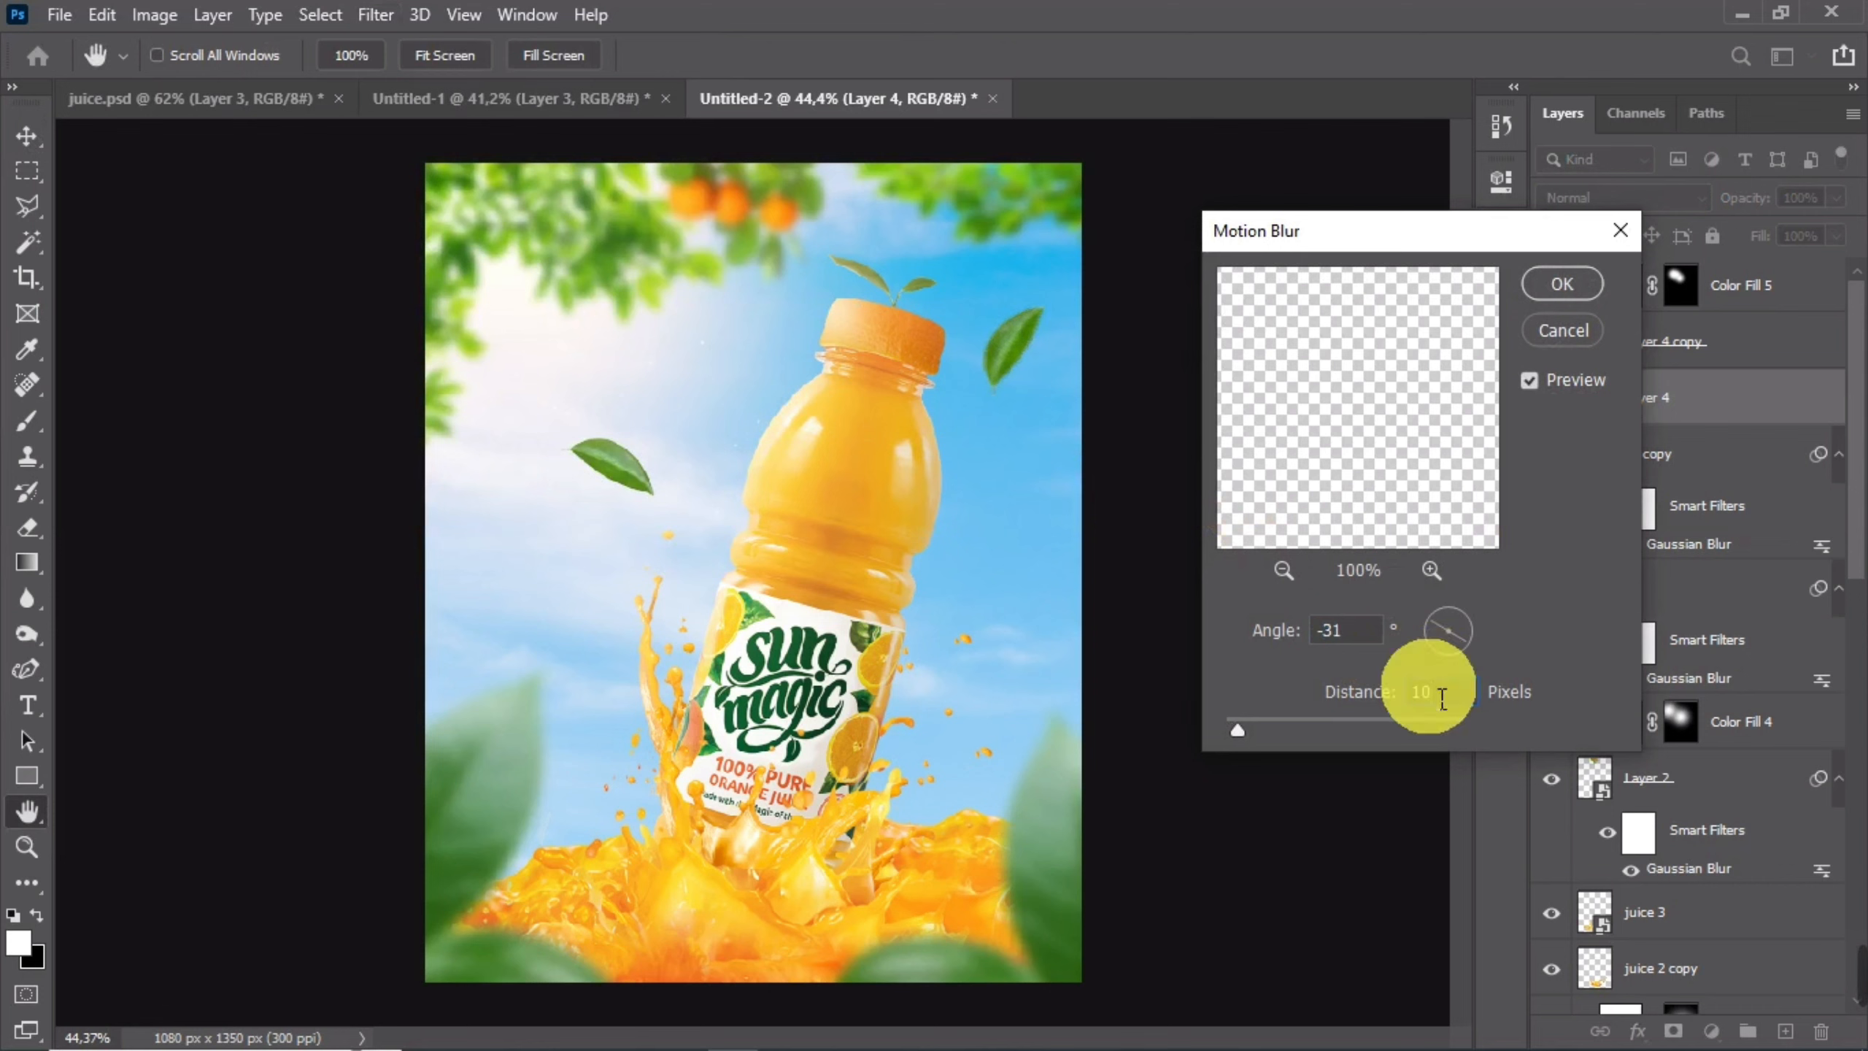
drag(1442, 699, 1540, 225)
click(1540, 283)
key(v)
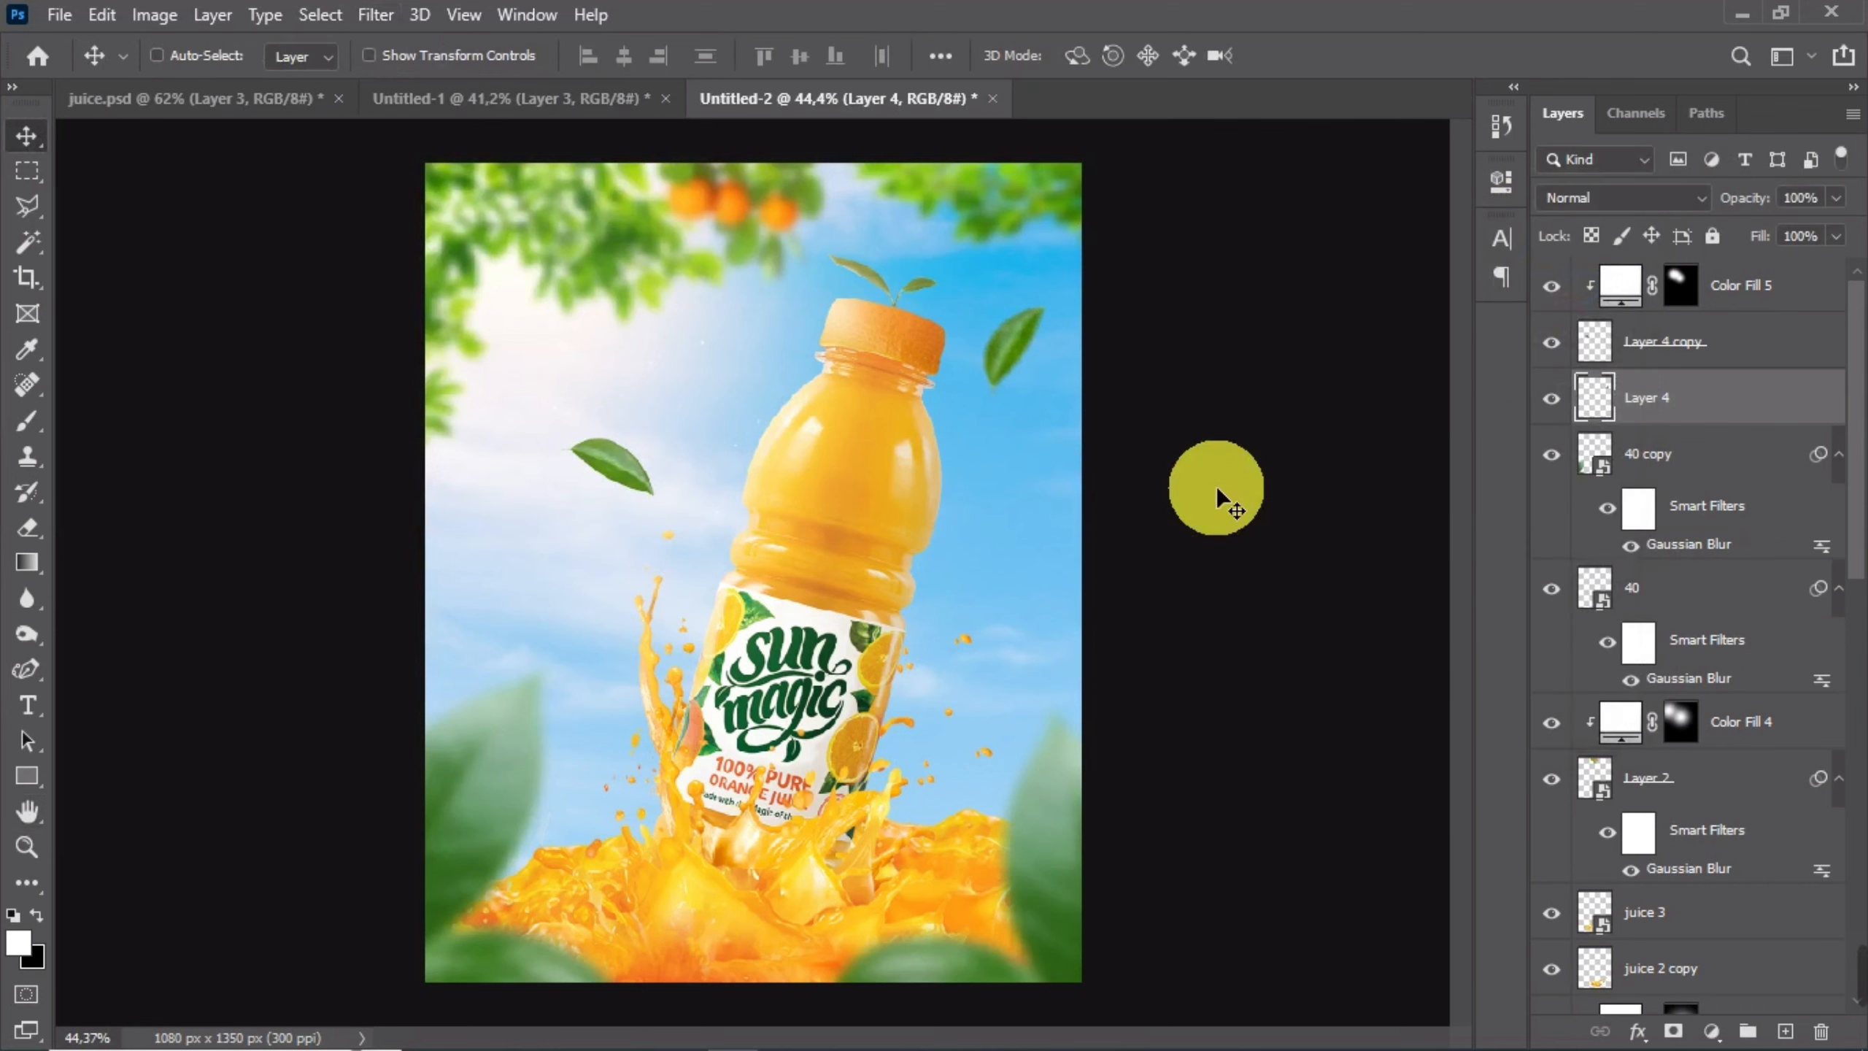
- Apply a Motion Blur at angle -31° and distance 10 pixels to the Layer 4 copy leaf
key(ctrl+minus)
key(ctrl+minus)
key(ctrl+minus)
key(ctrl+plus)
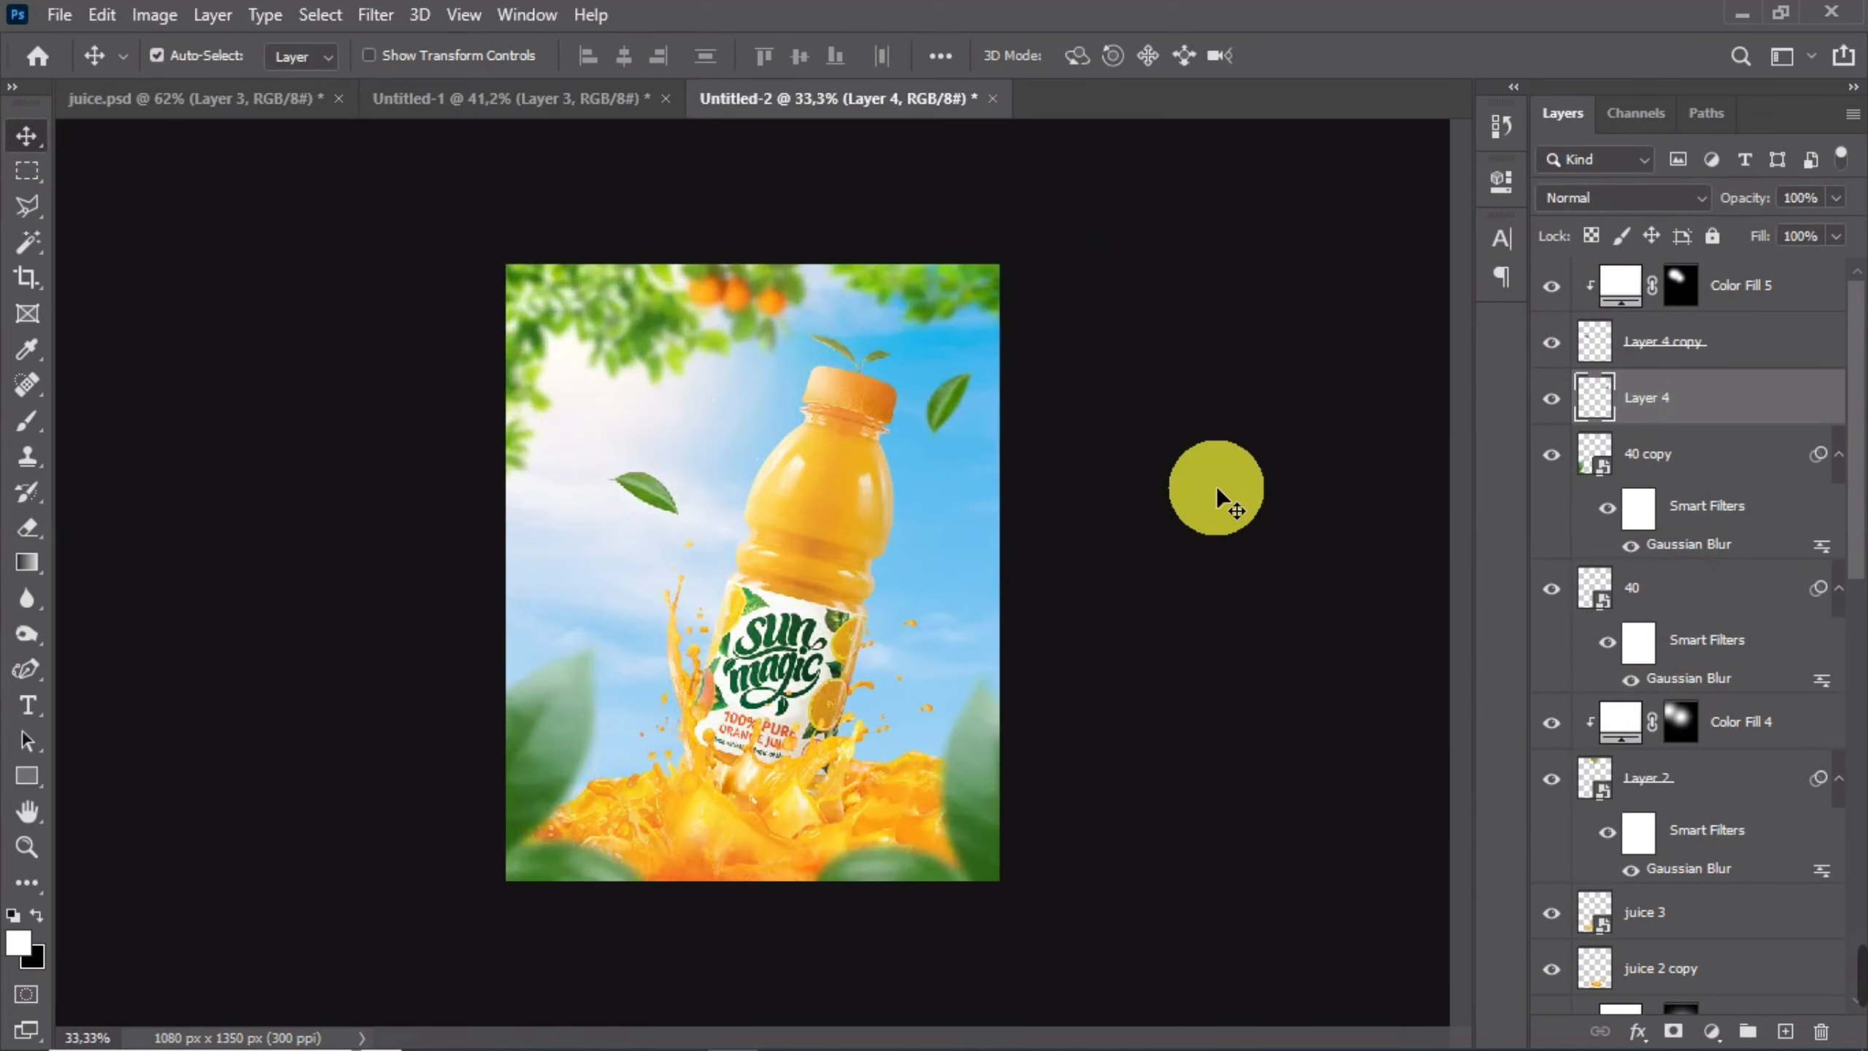
scroll(592, 530, up, 3)
click(671, 438)
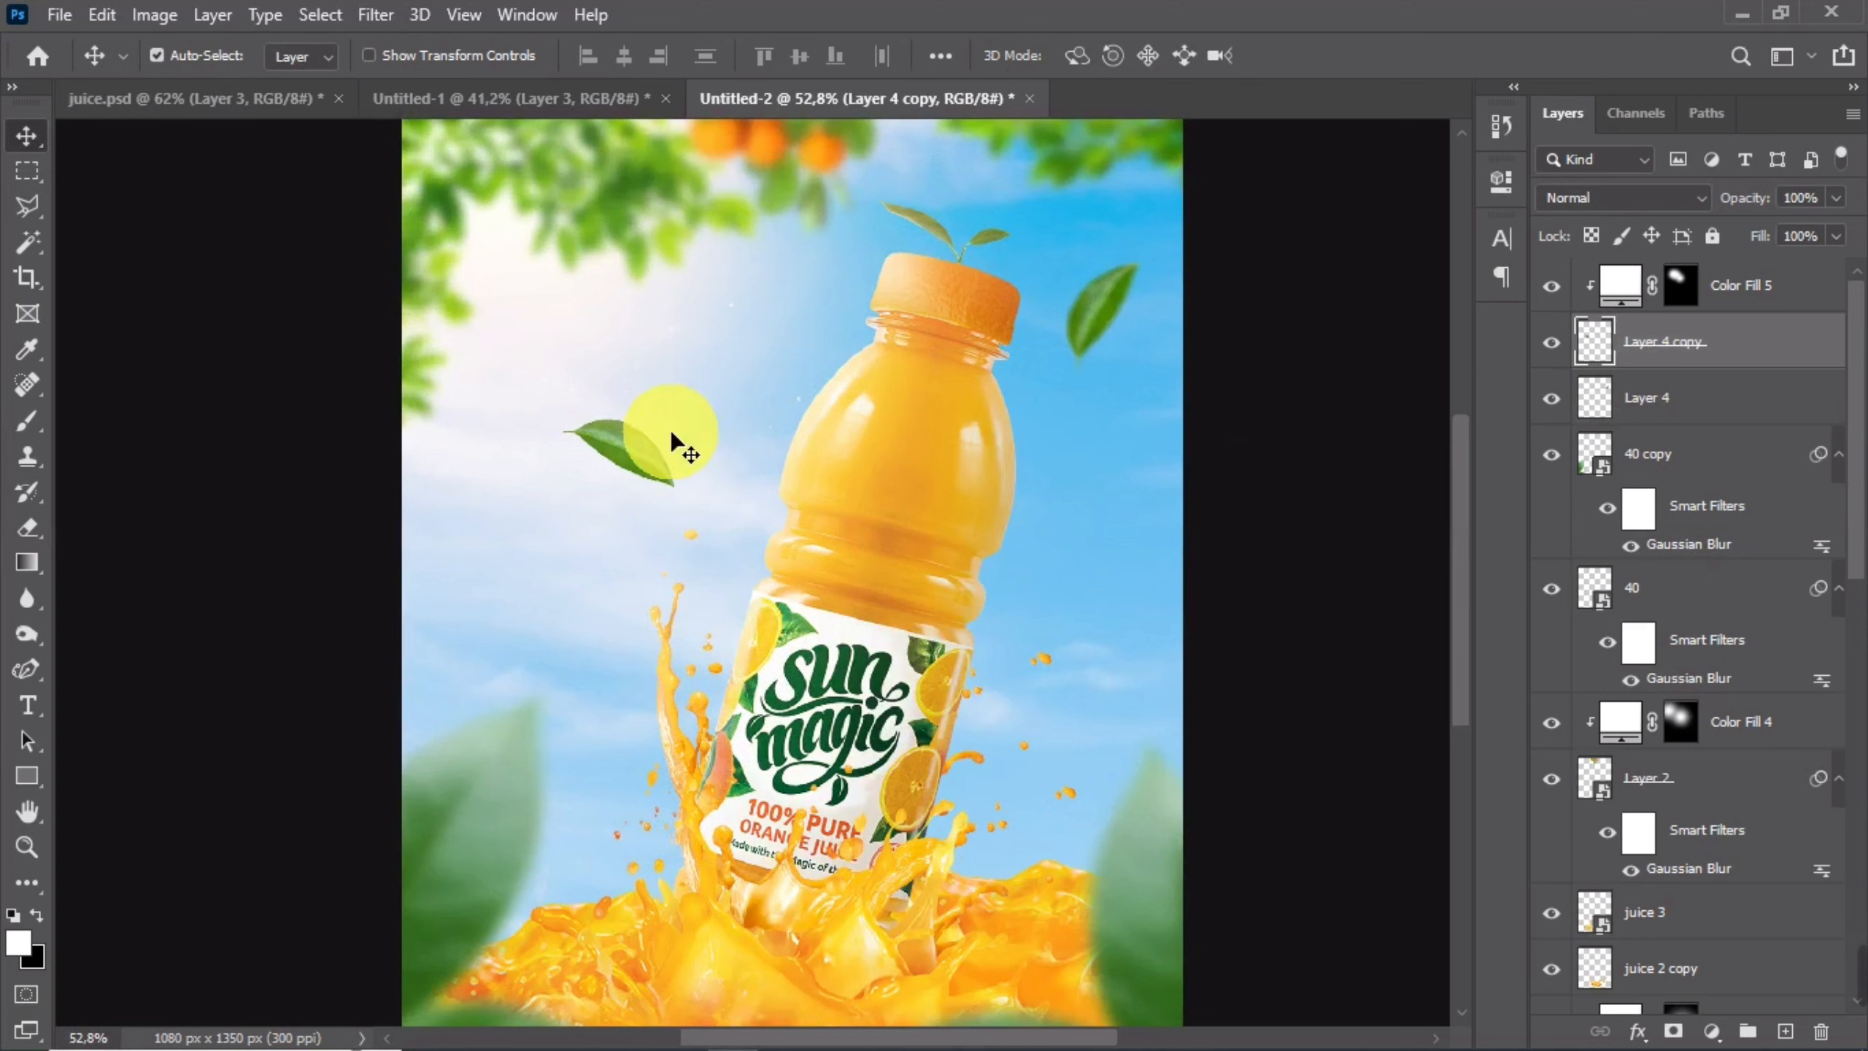
click(375, 14)
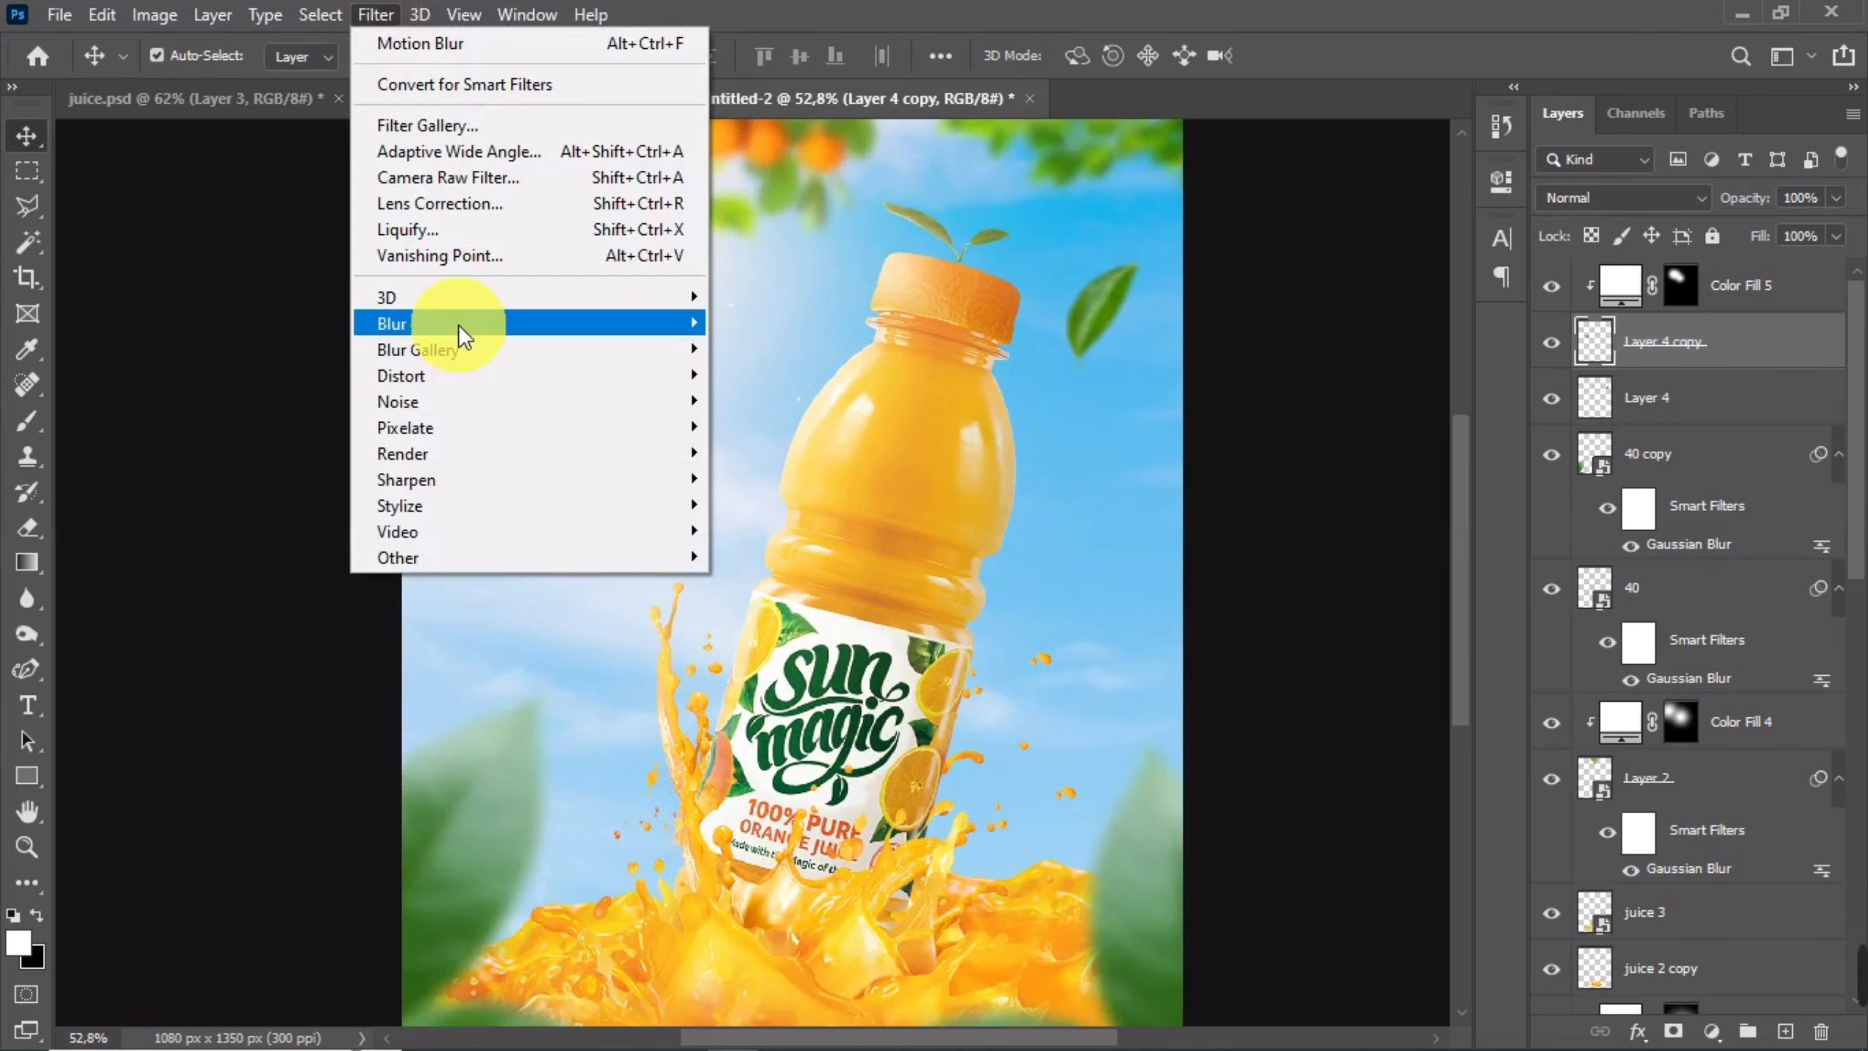
mouse_move(460, 324)
click(800, 473)
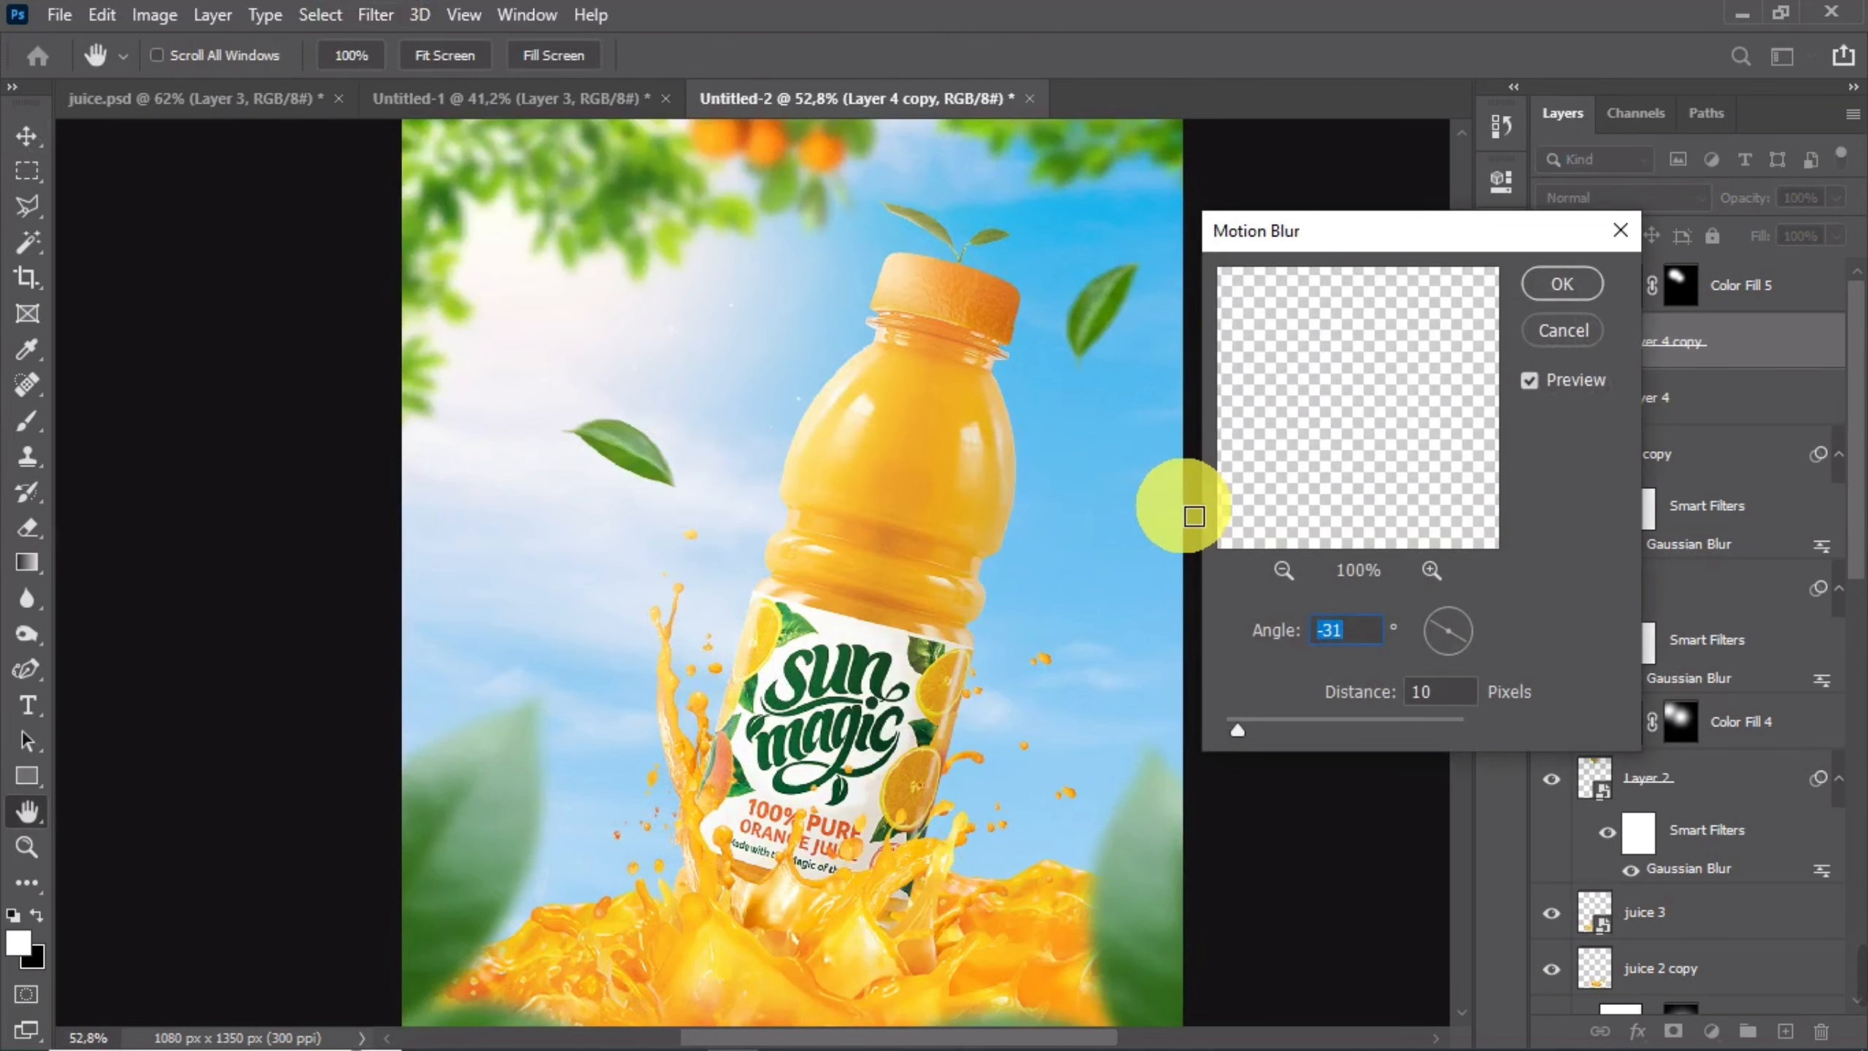
key(Return)
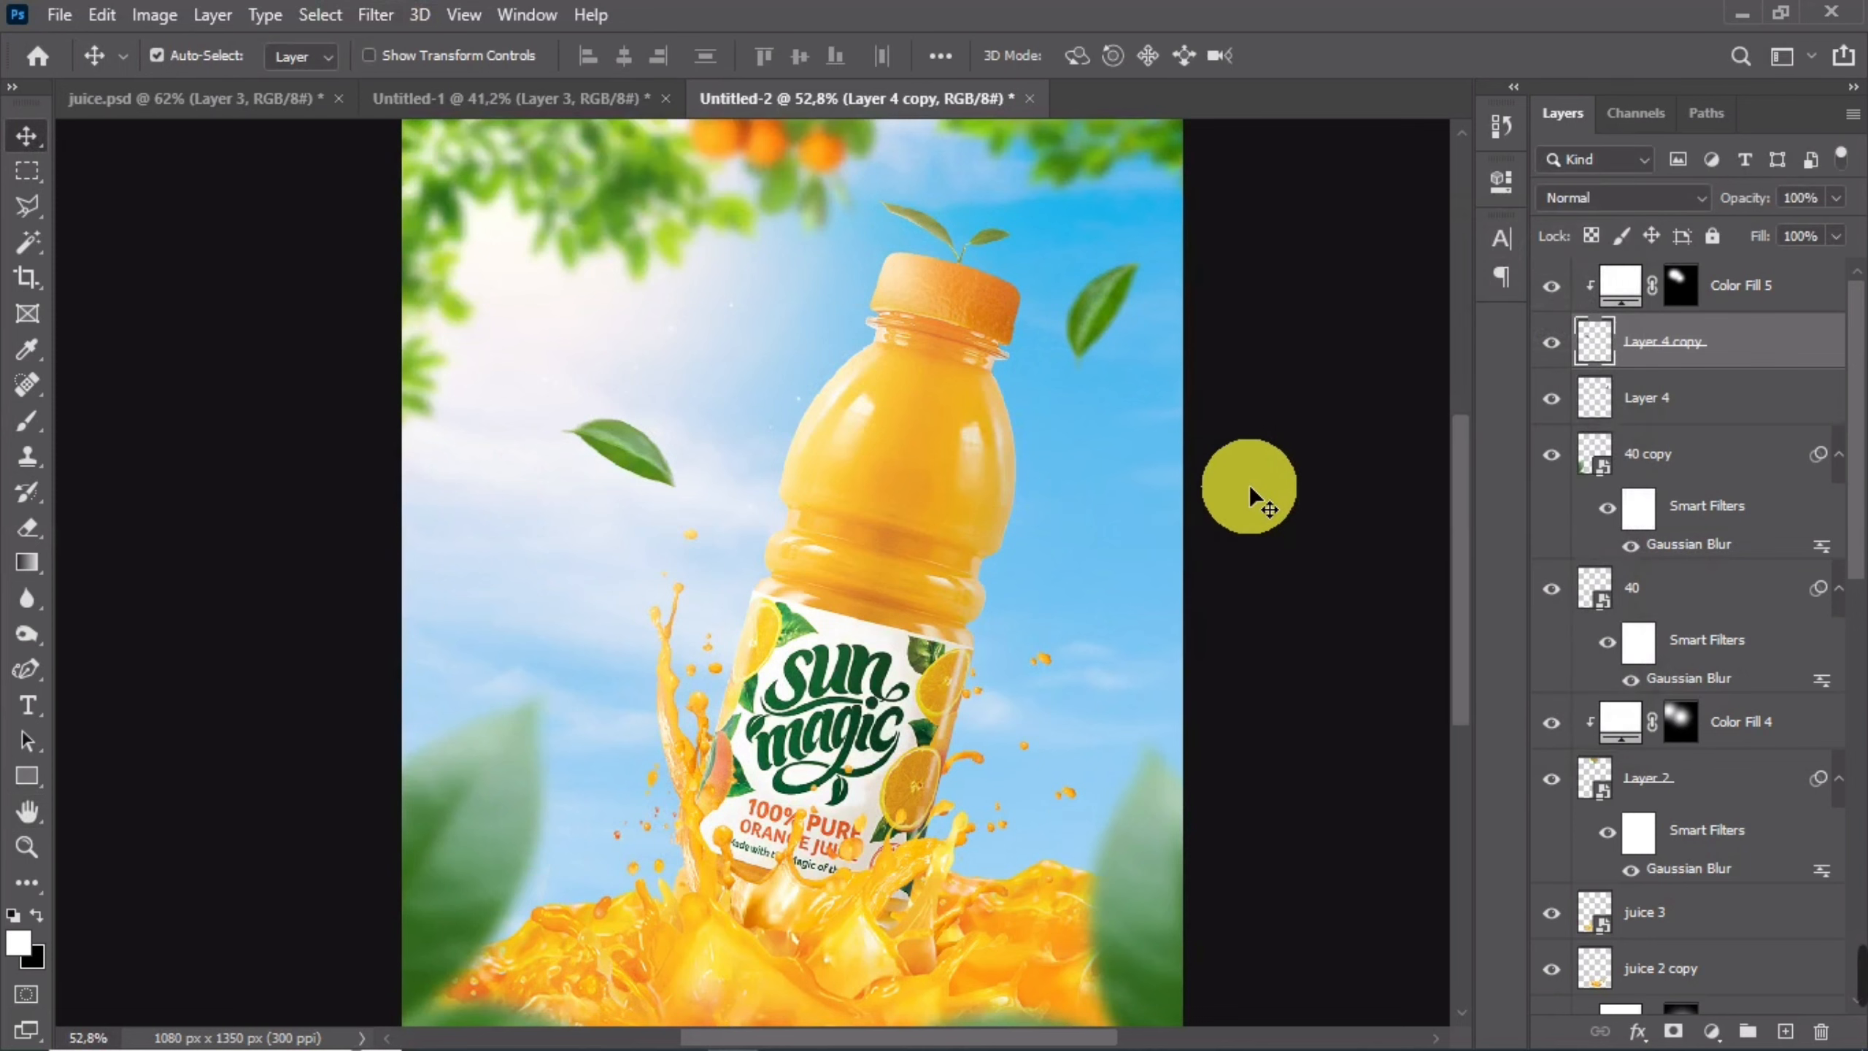
- Scale the pngwing.com (6) orange slice to 21.42% and rotate it counter-clockwise to about -52.28° over the bottle's lower label
key(ctrl+minus)
key(ctrl+minus)
key(ctrl+minus)
key(ctrl+minus)
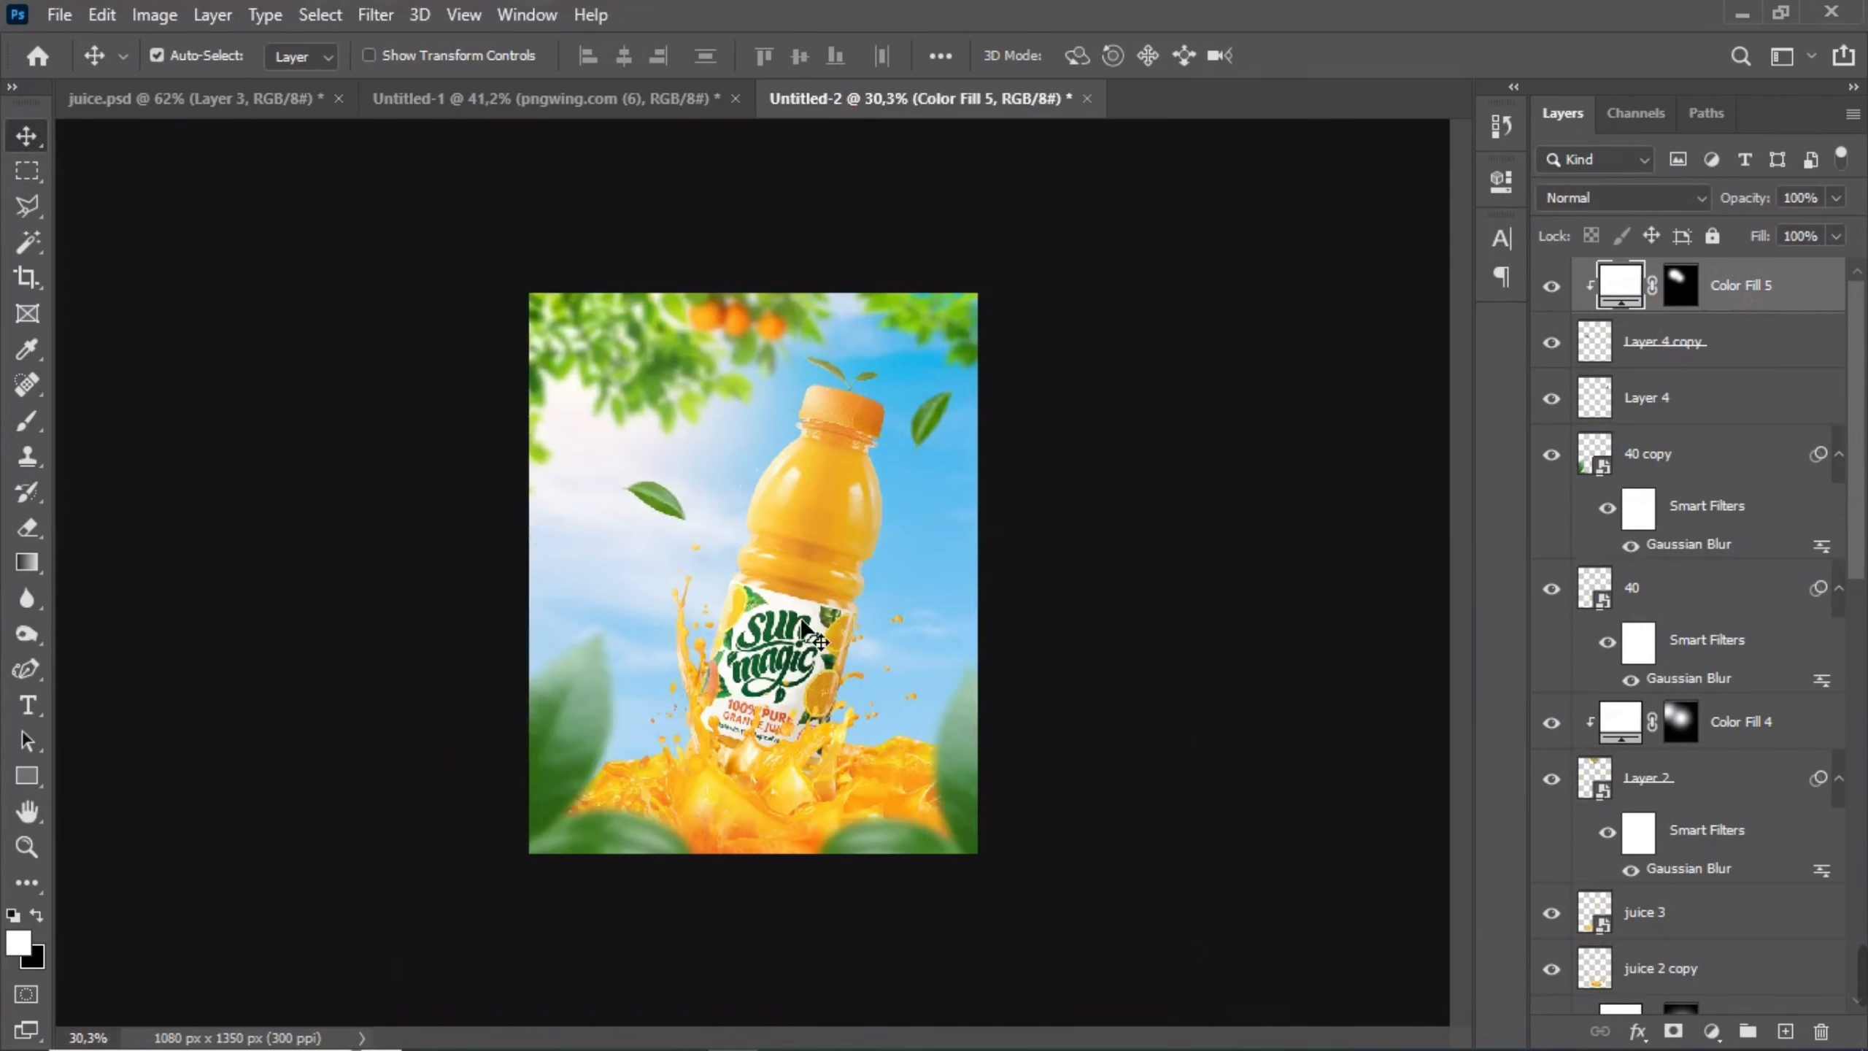
key(ctrl+t)
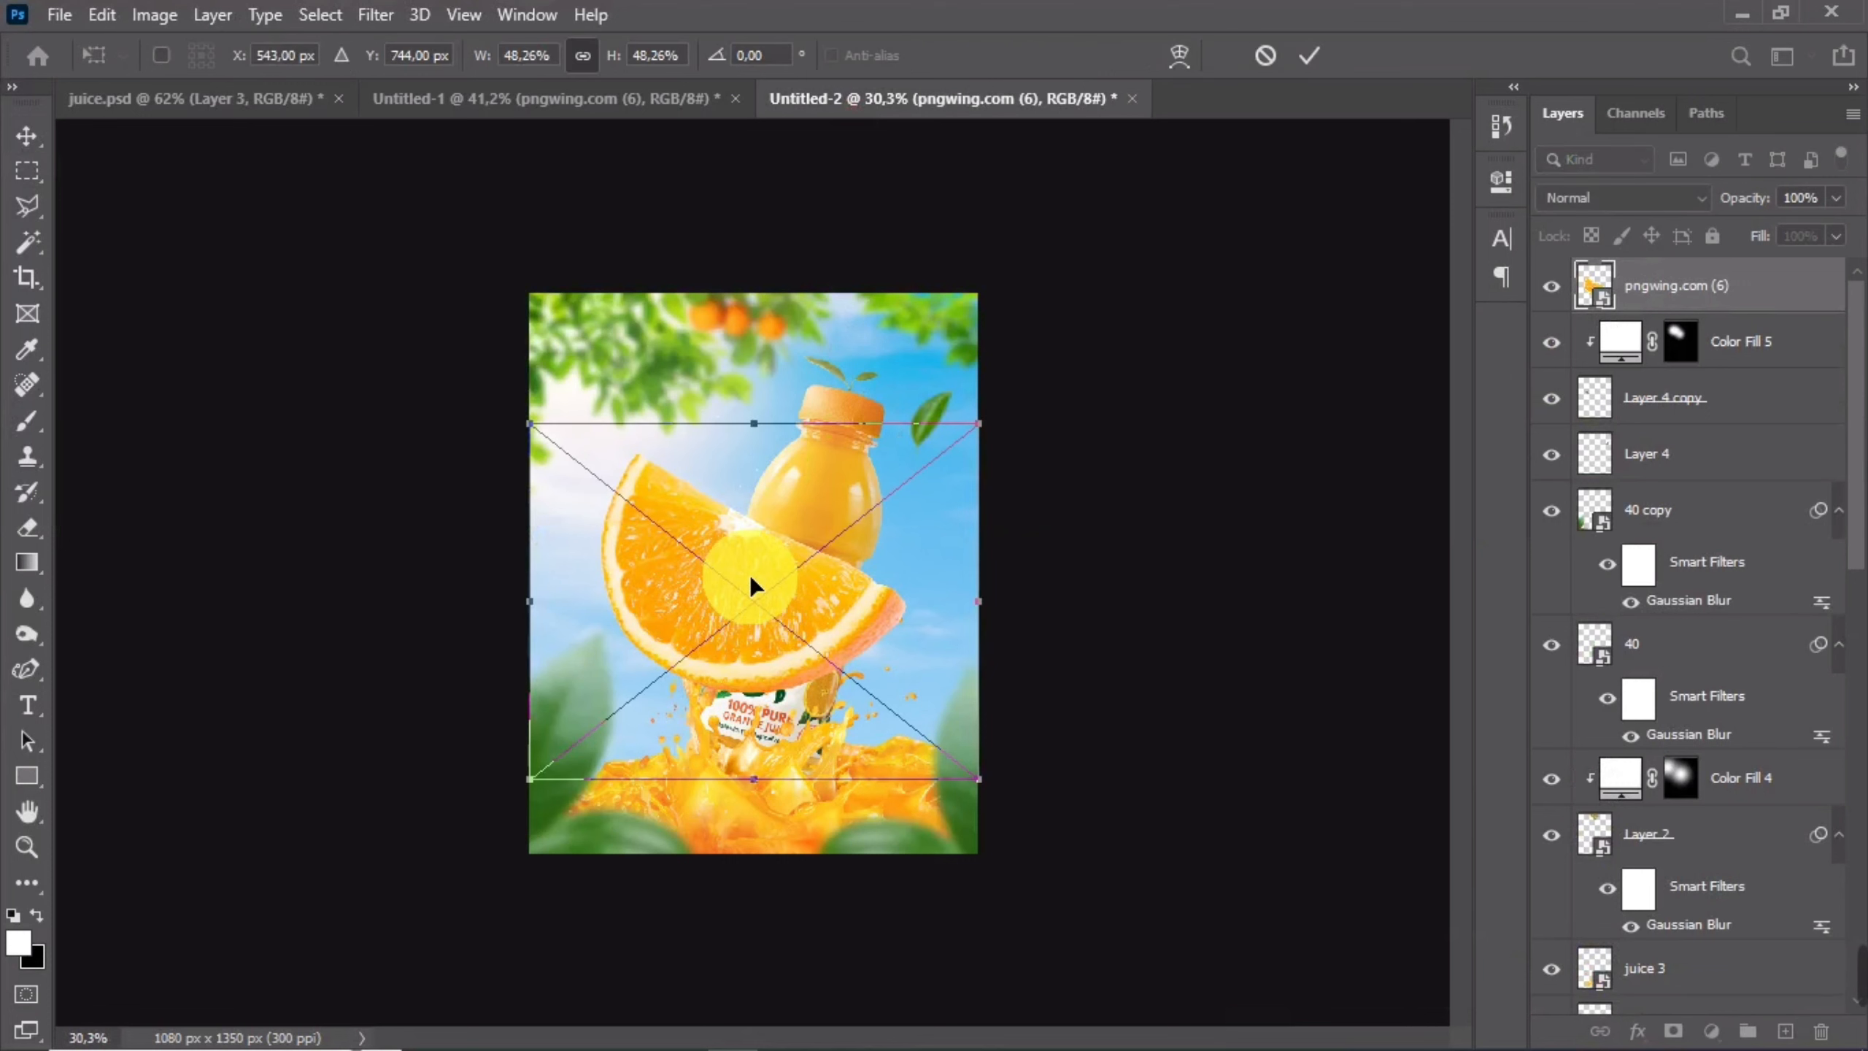
drag(757, 423, 778, 628)
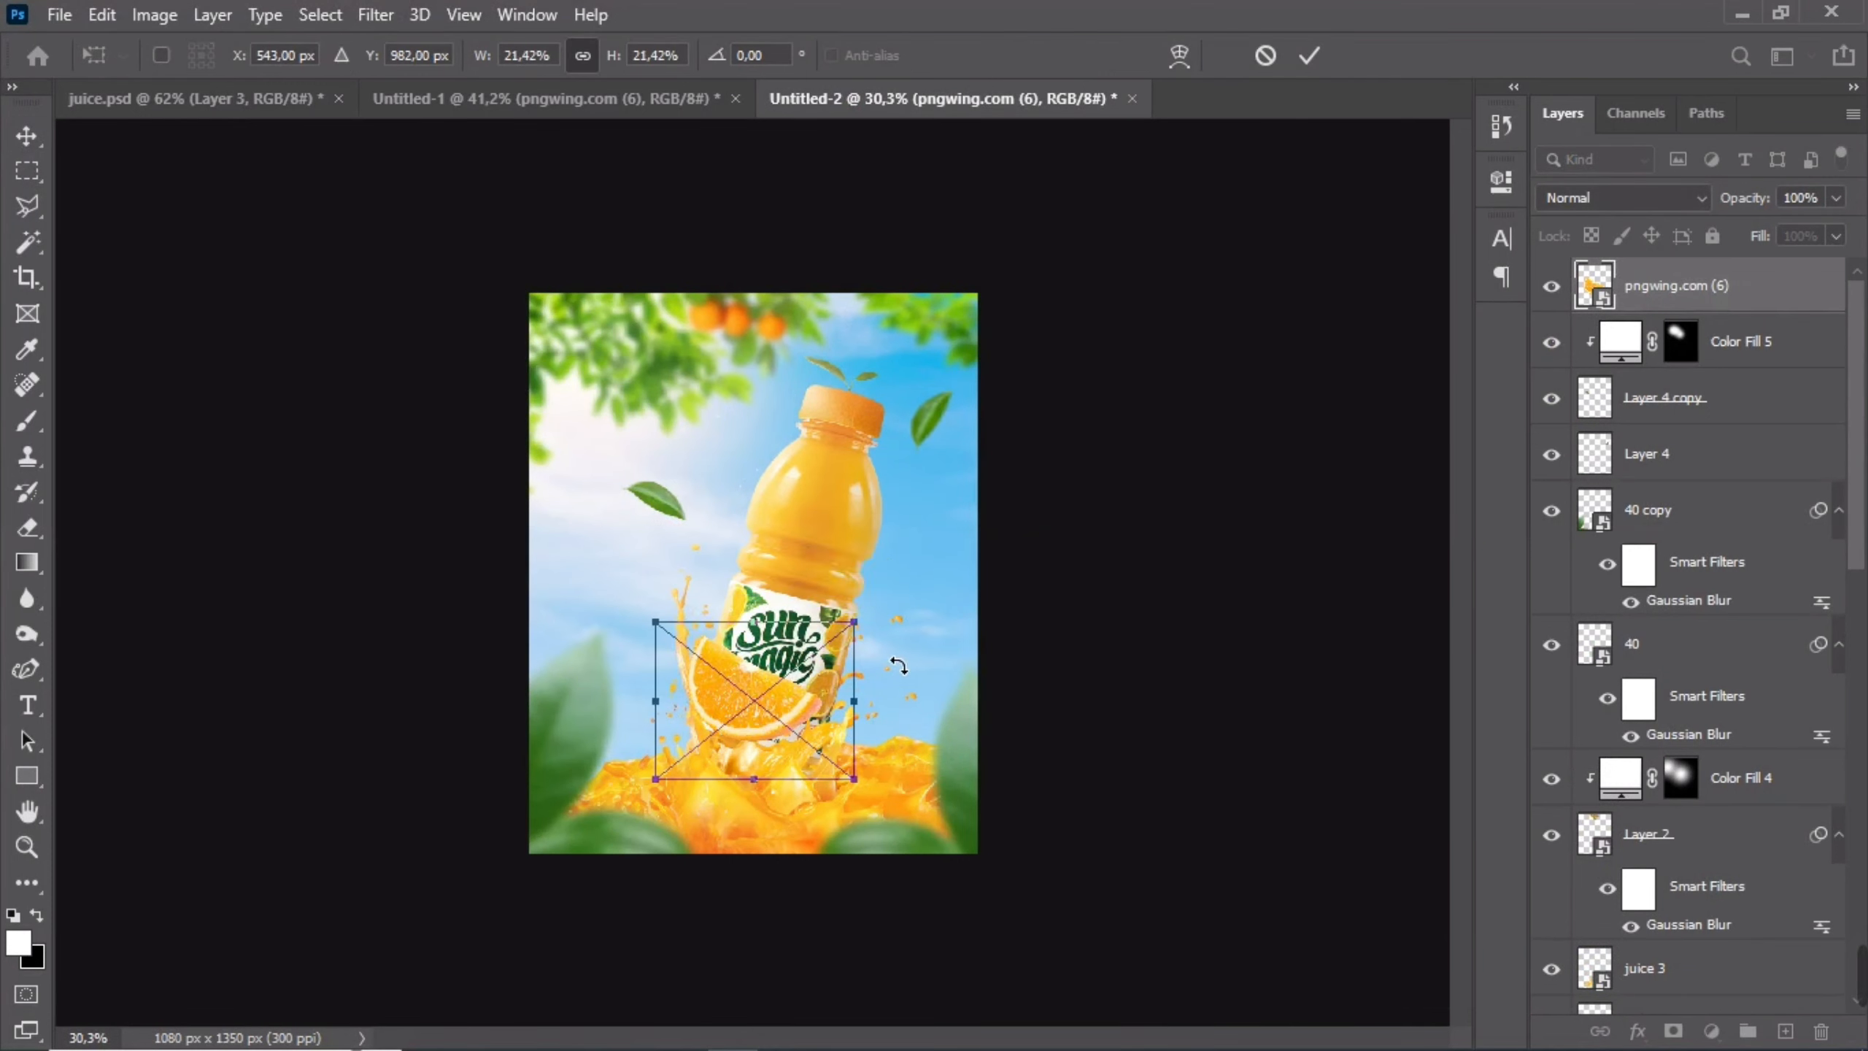
drag(888, 655, 838, 571)
double_click(791, 624)
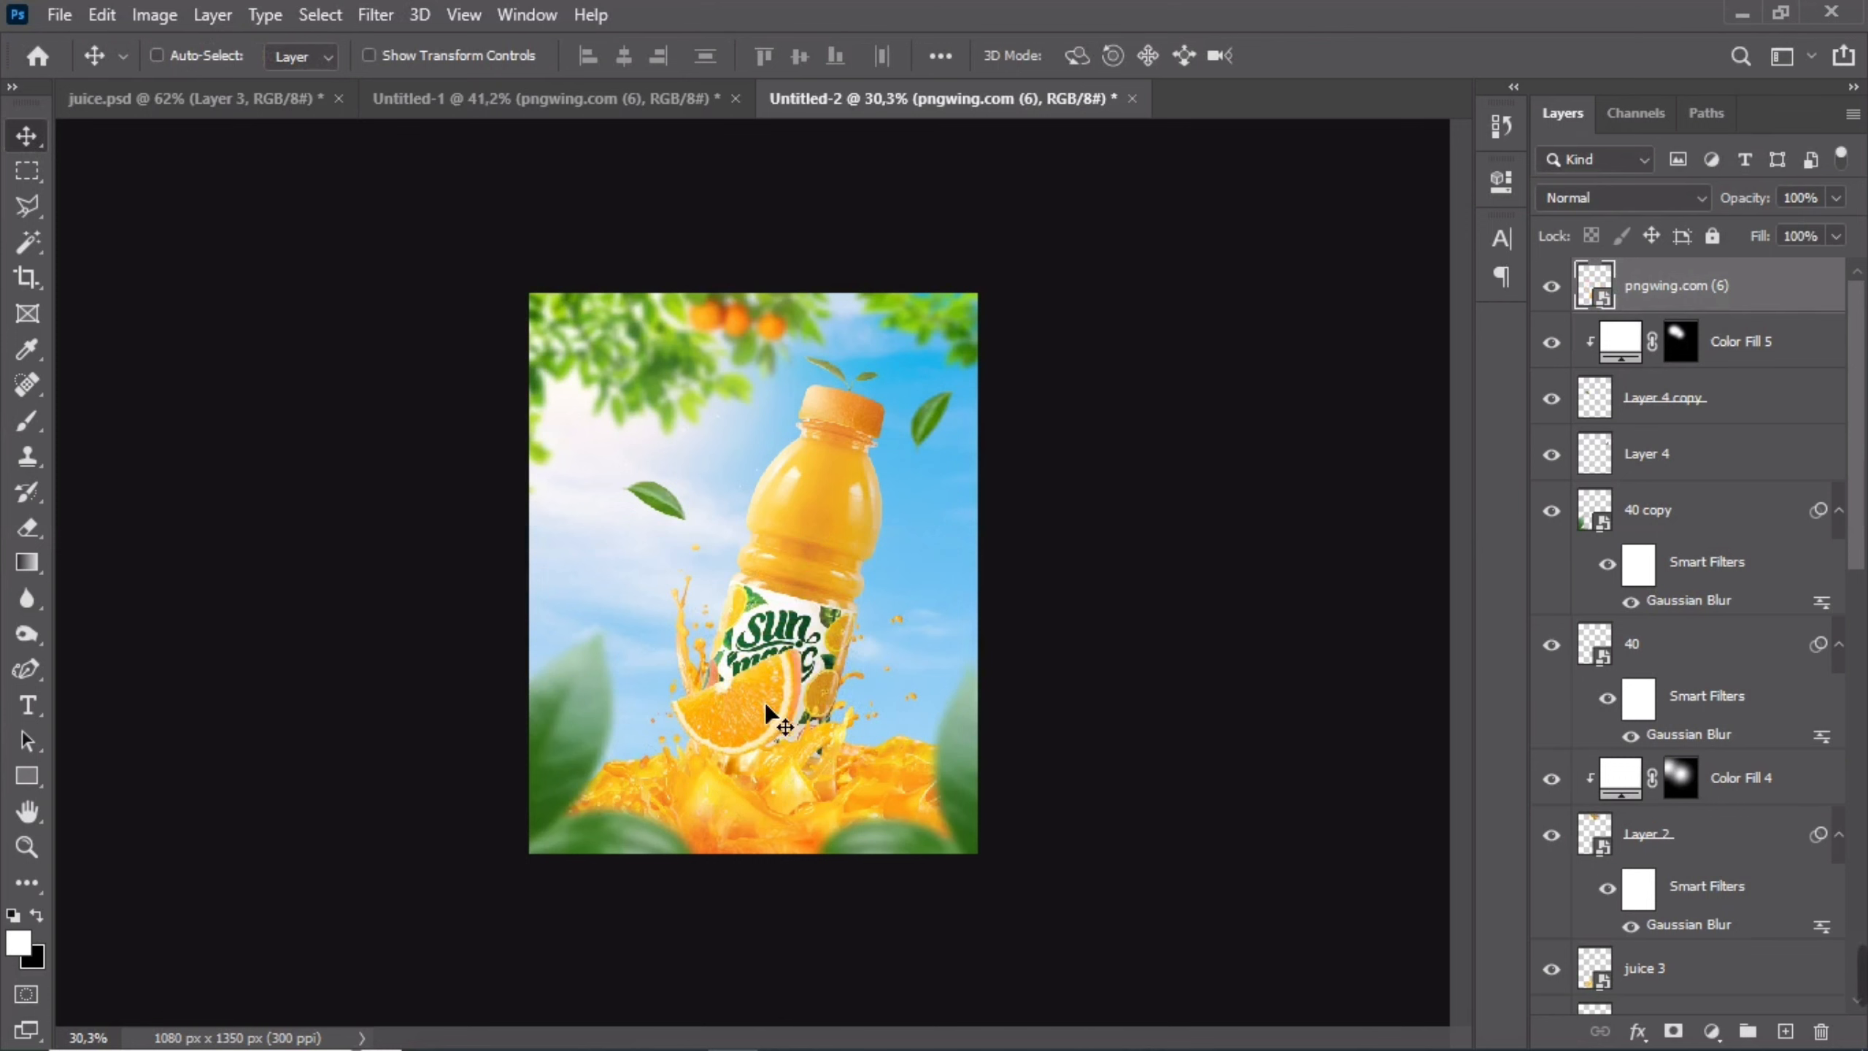
- Move the orange slice down into the juice splash and resize it slightly smaller at the bottle's base
drag(774, 767, 772, 759)
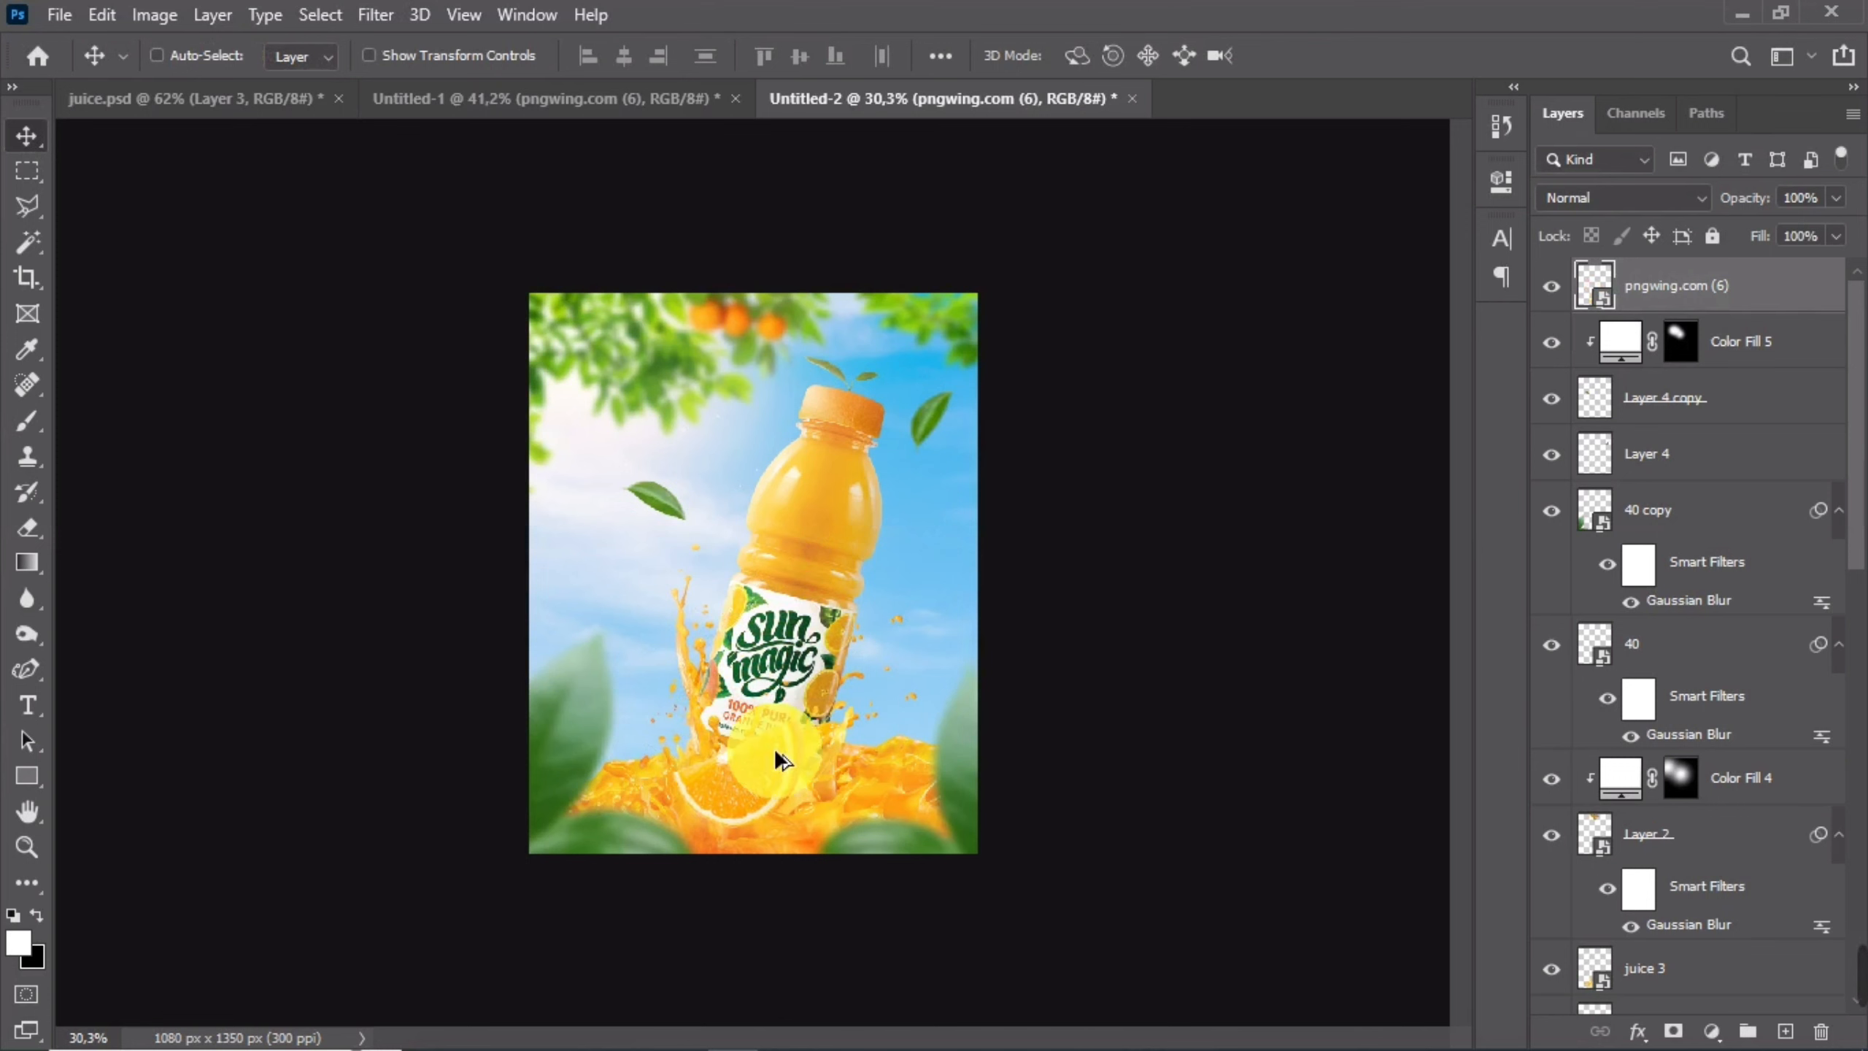
scroll(780, 756, up, 2)
key(ctrl+t)
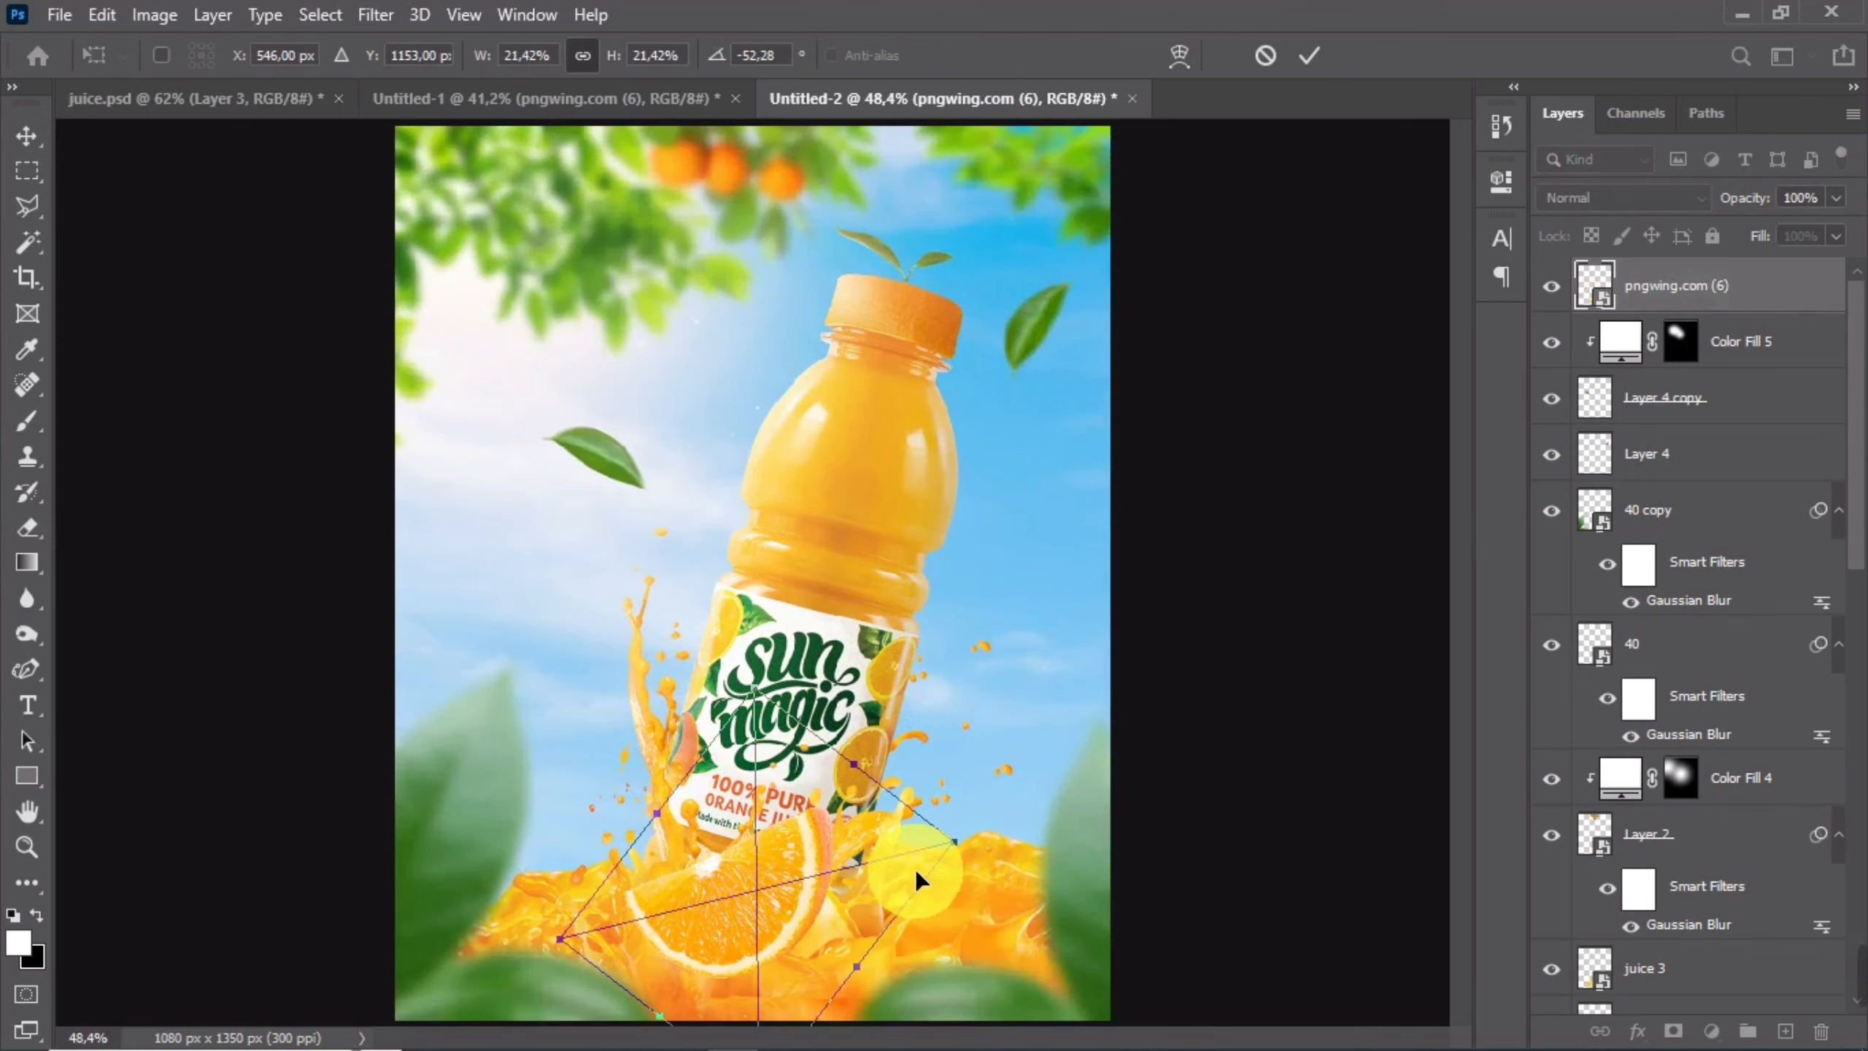
drag(921, 870, 790, 650)
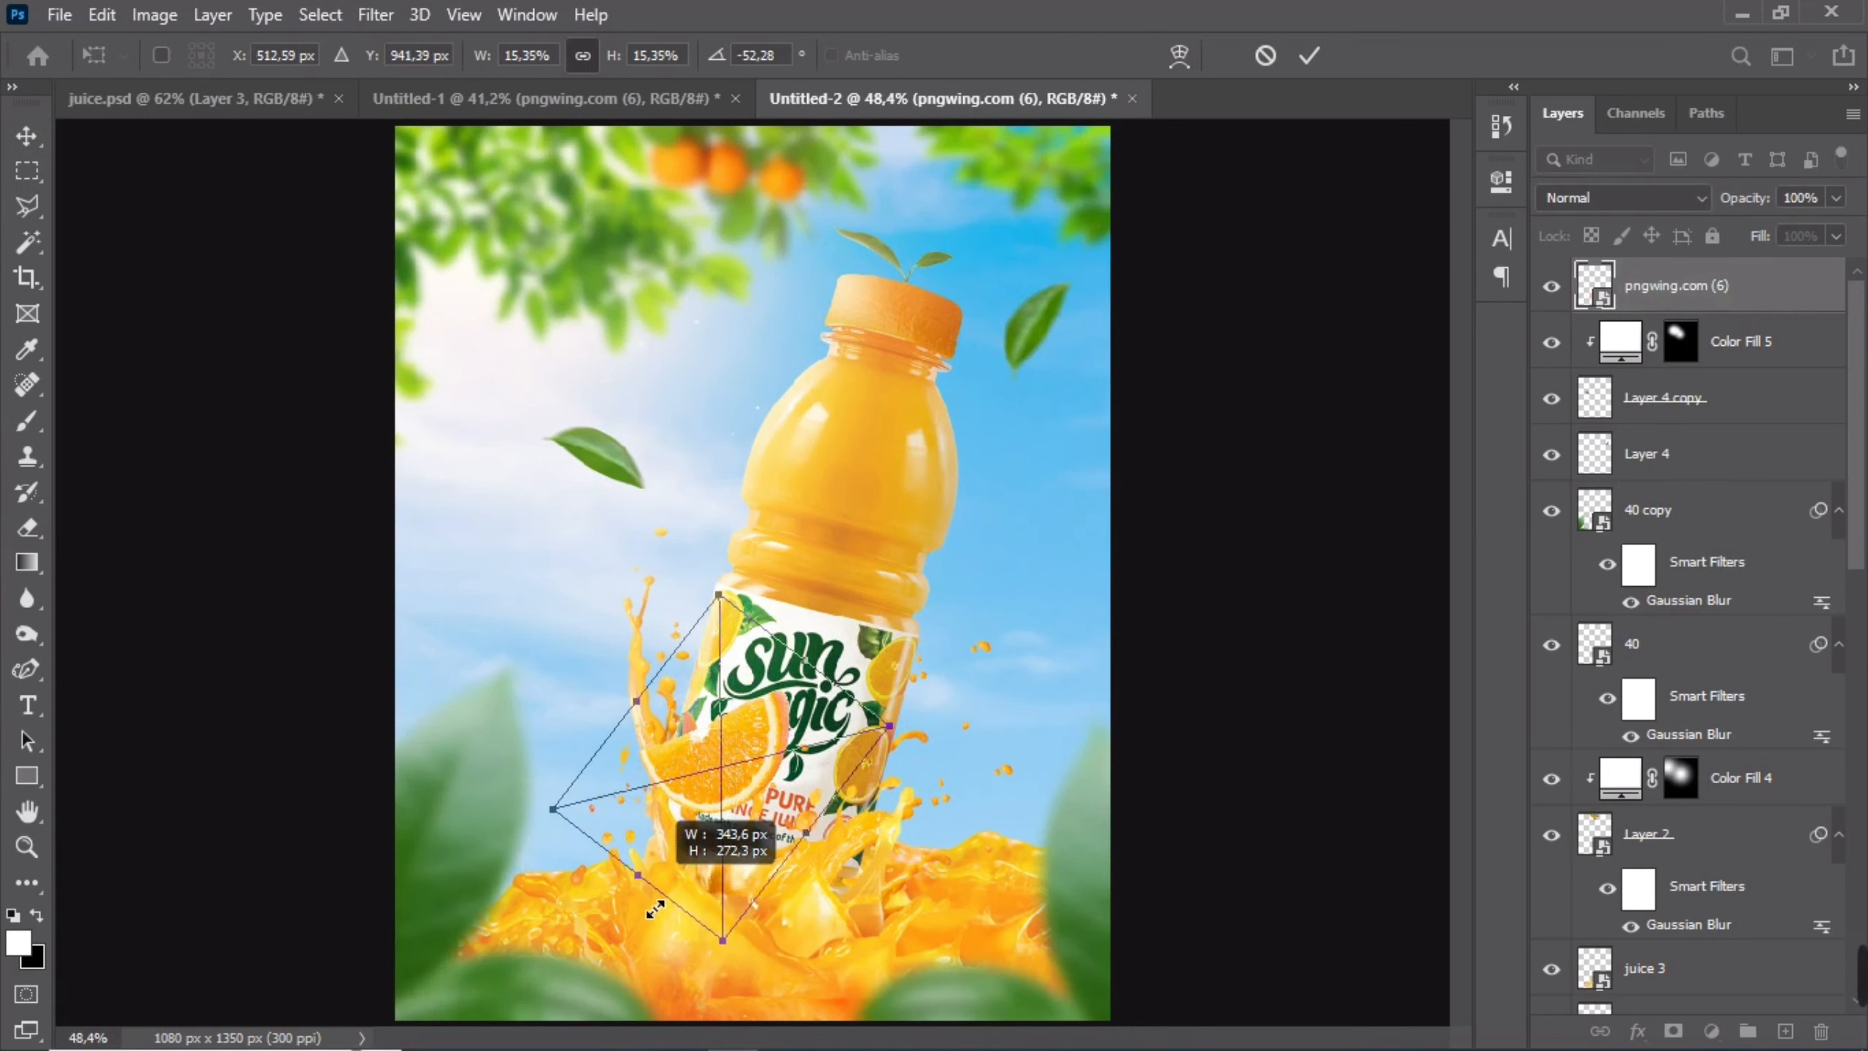
drag(733, 760, 739, 844)
double_click(766, 830)
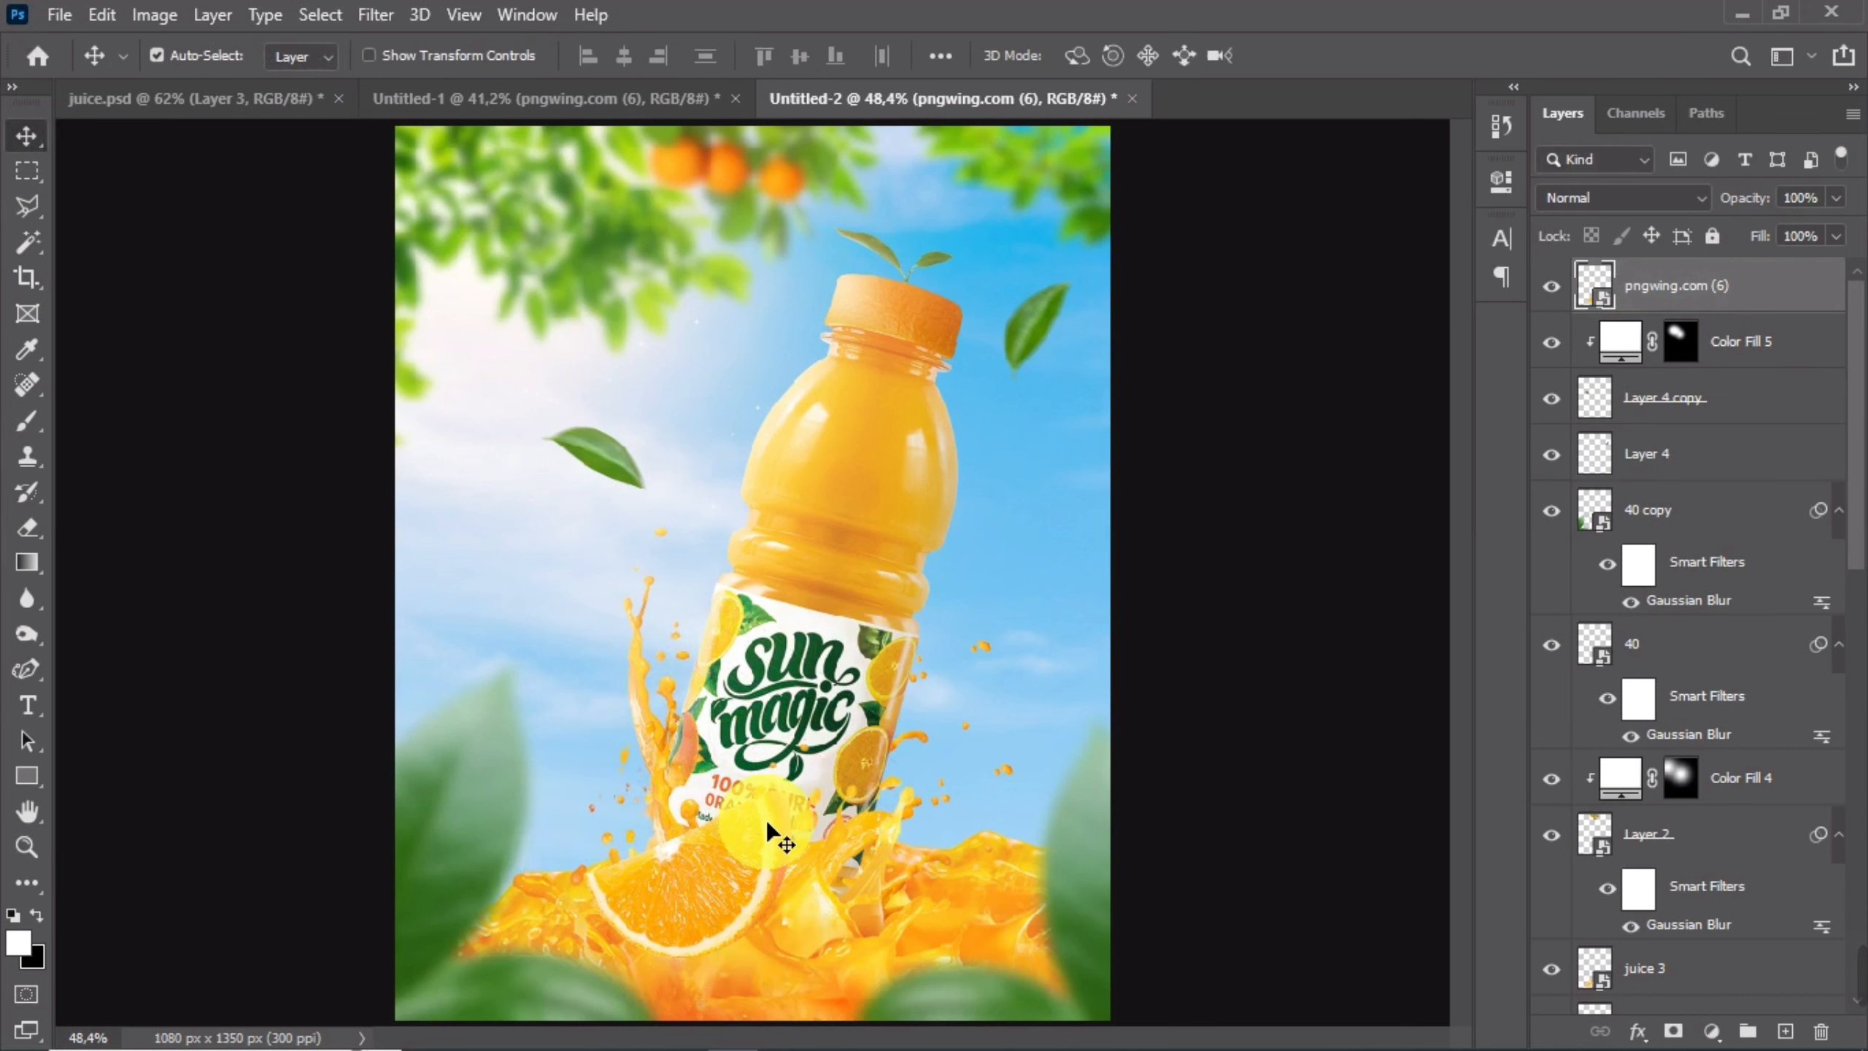
- Bring the dripping orange slice from Untitled-1 into Untitled-2 and stack its layer between the bottle and juice 1 layers
scroll(786, 820, down, 2)
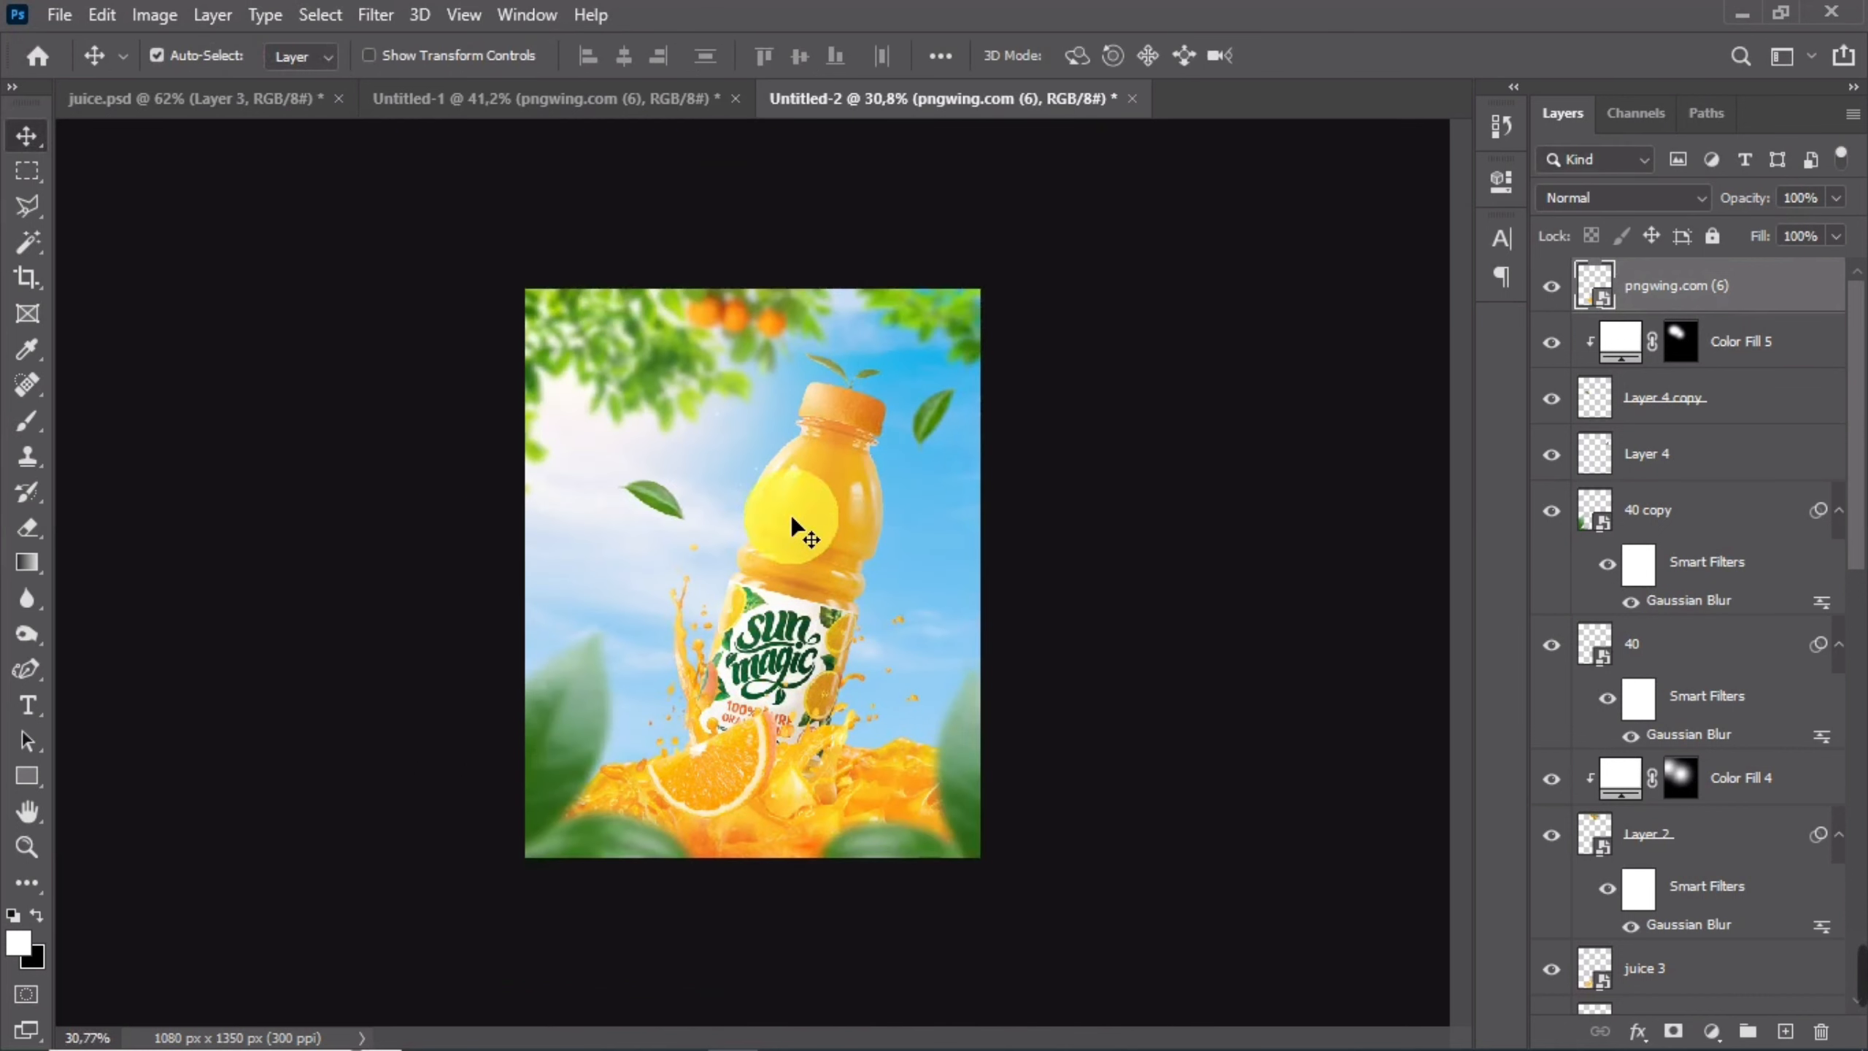
click(602, 109)
mouse_move(797, 327)
mouse_down()
mouse_move(779, 272)
mouse_move(765, 339)
mouse_up()
drag(872, 140, 837, 506)
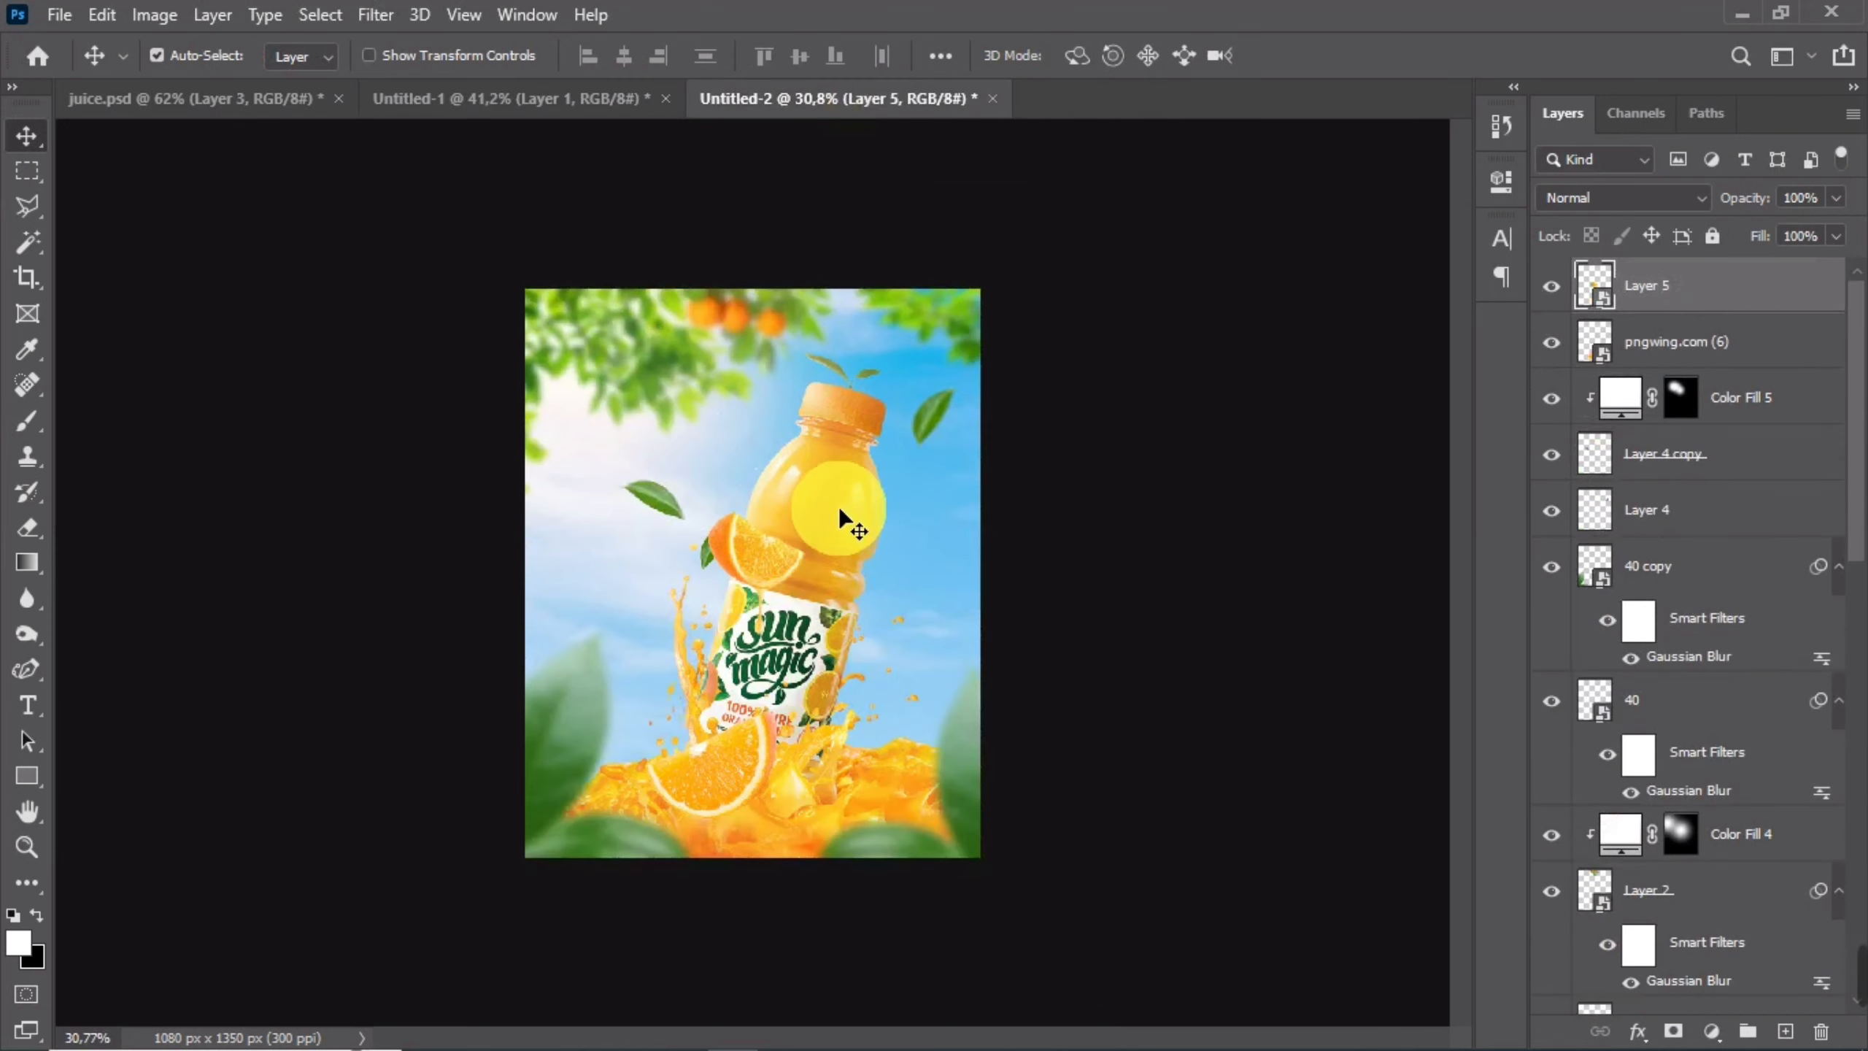
drag(1692, 313, 1671, 706)
key(ctrl)
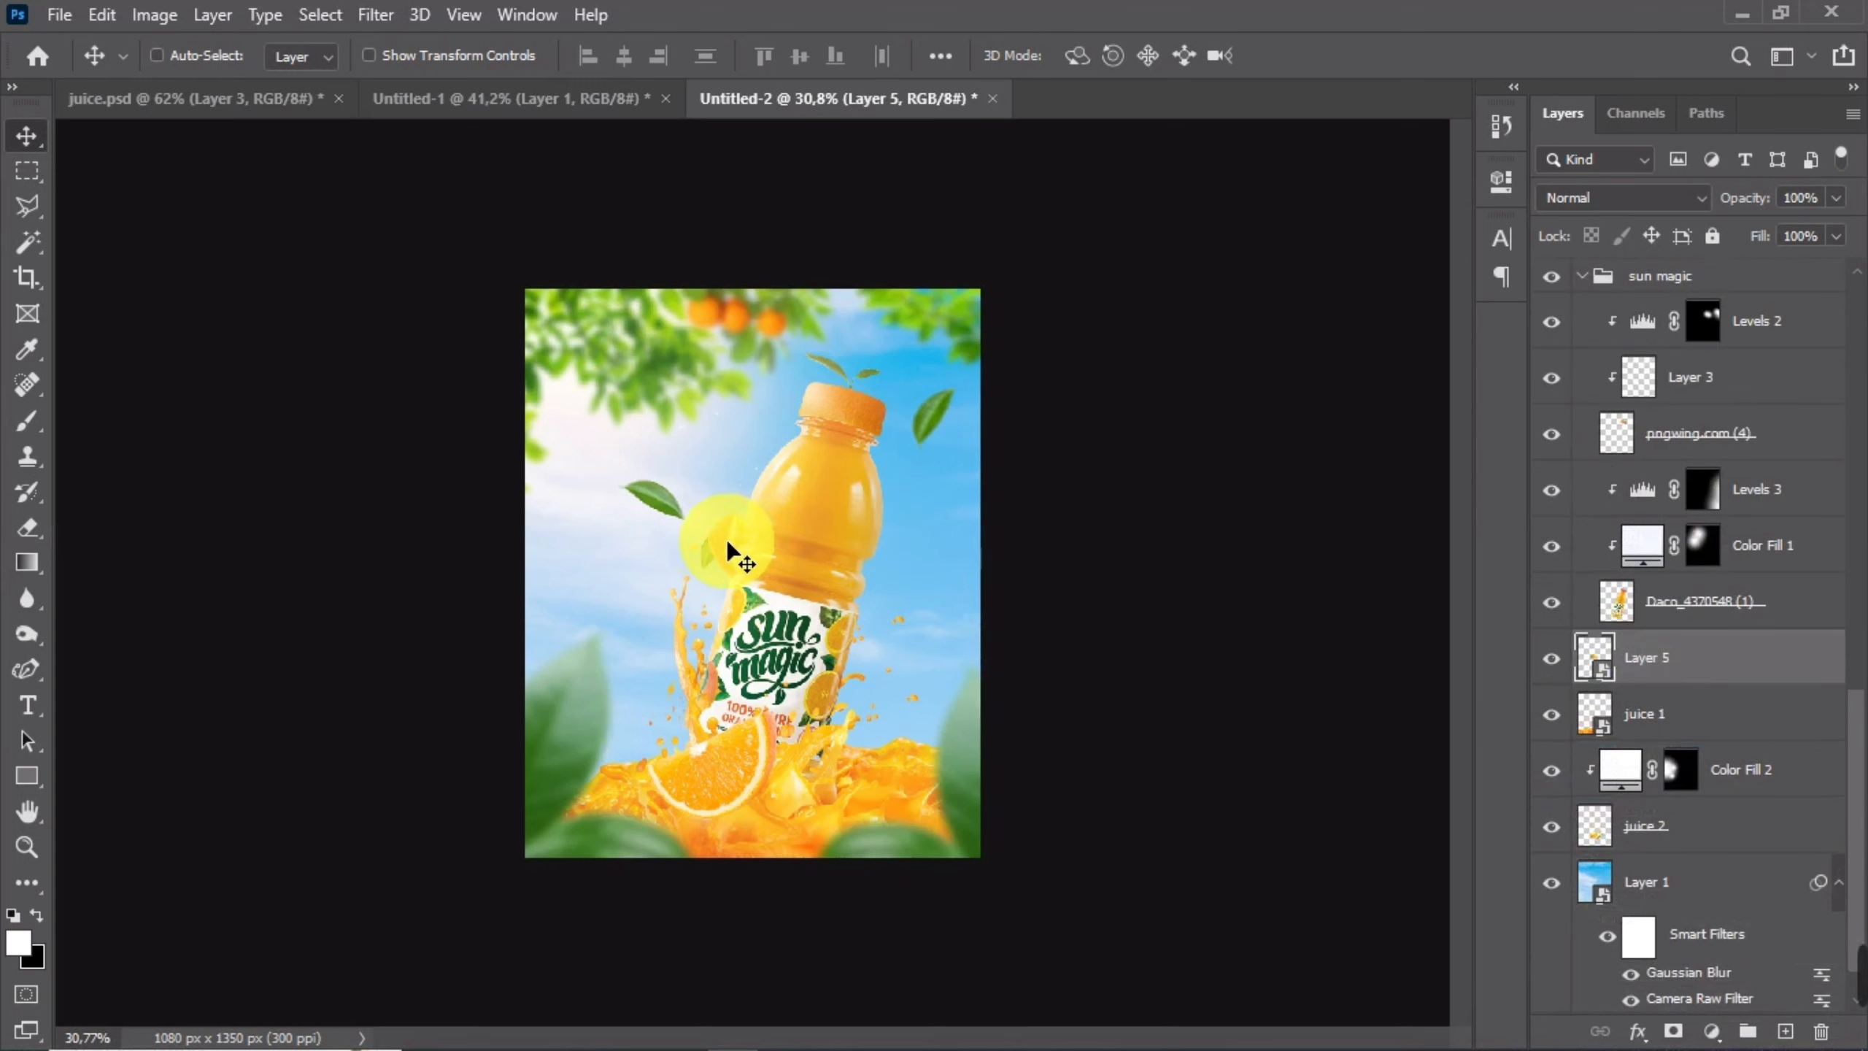
- Position the dripping orange slice so it sticks out from behind the right side of the bottle
drag(867, 497, 861, 494)
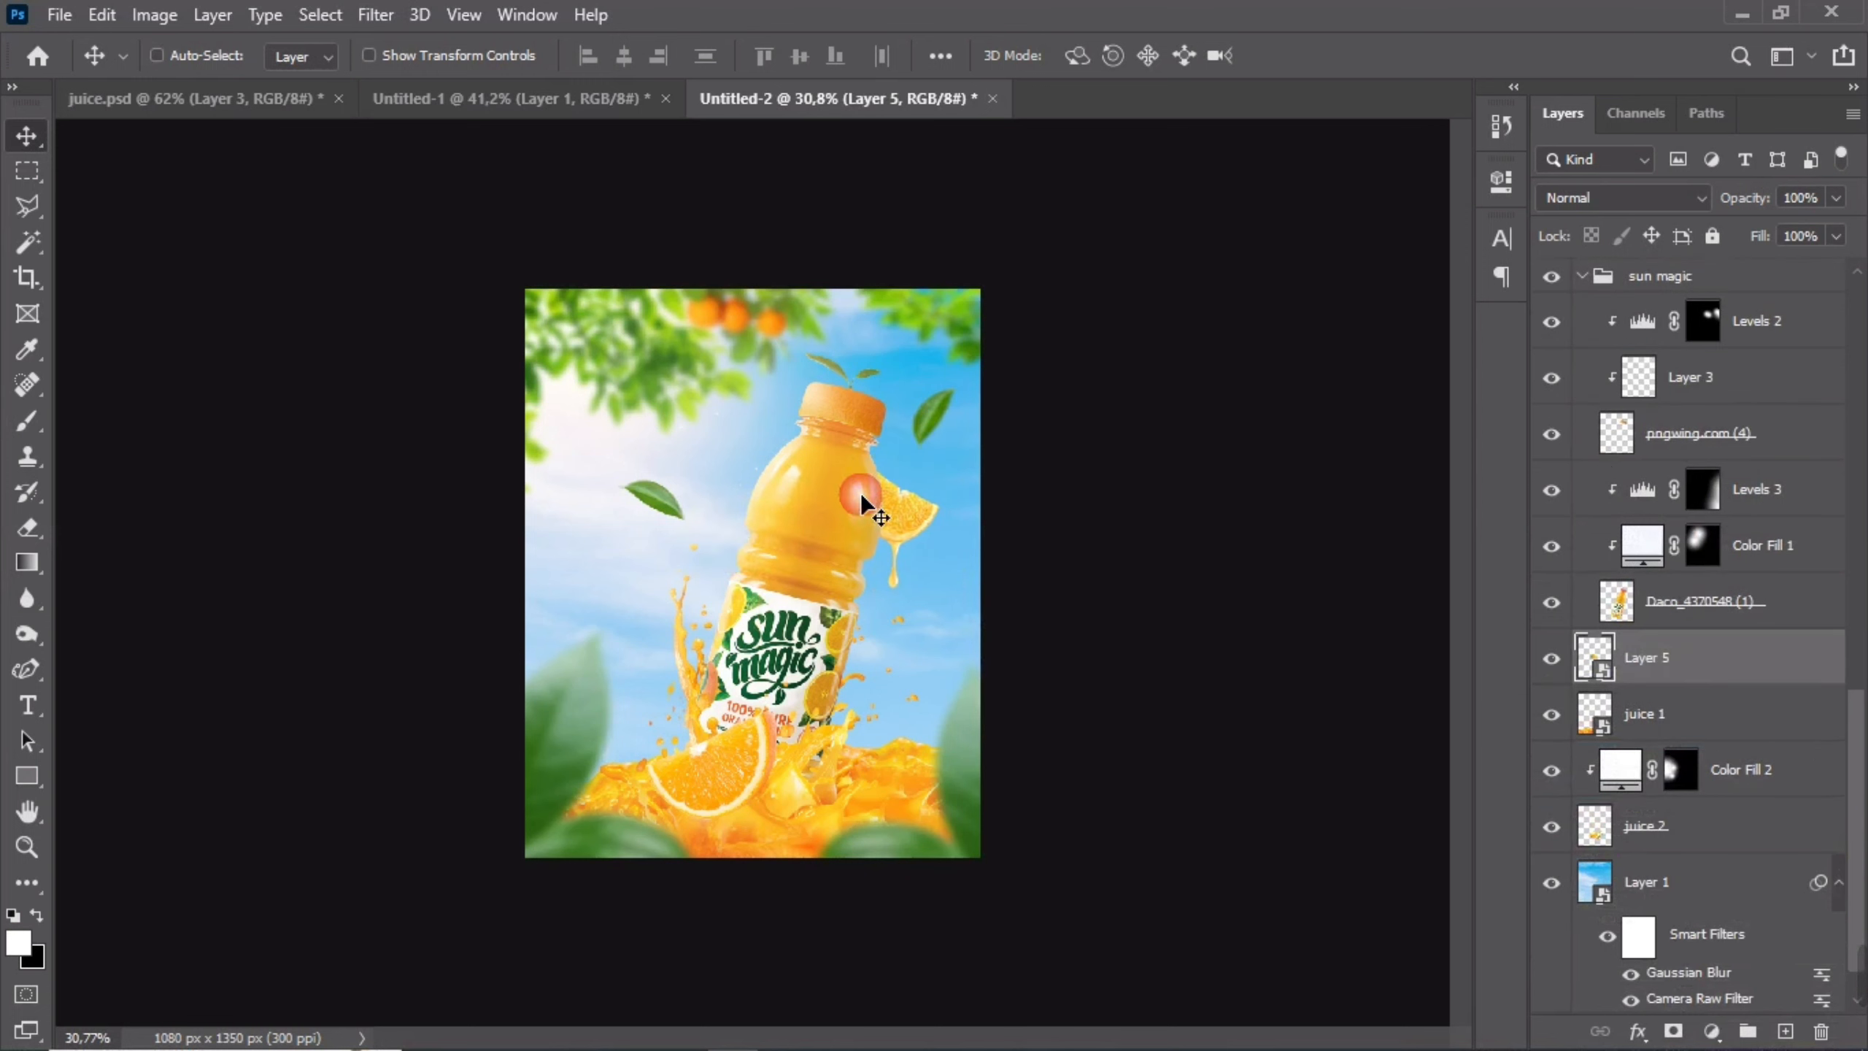
key(ctrl+0)
drag(995, 473, 1010, 497)
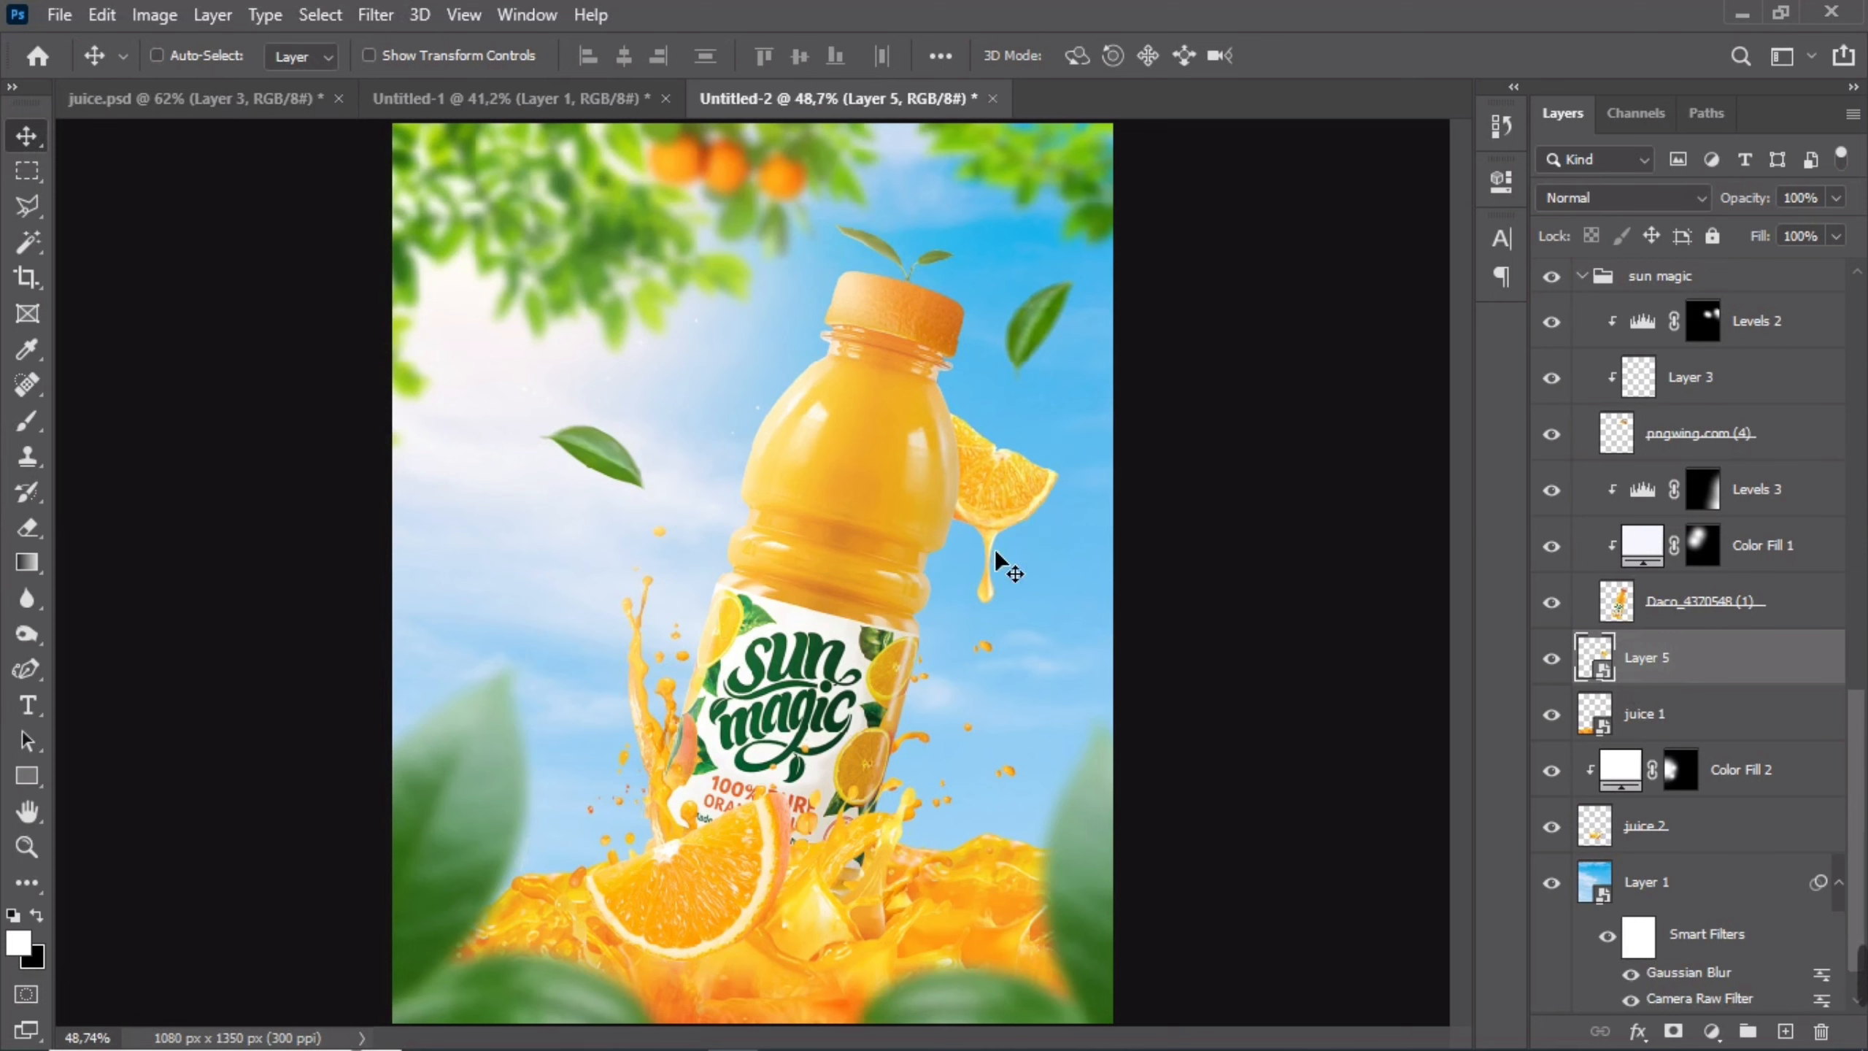
- Add a Levels adjustment clipped to the dripping orange slice, strongly lower its white output level, and invert its mask
scroll(947, 638, down, 4)
scroll(879, 602, up, 2)
scroll(879, 602, up, 1)
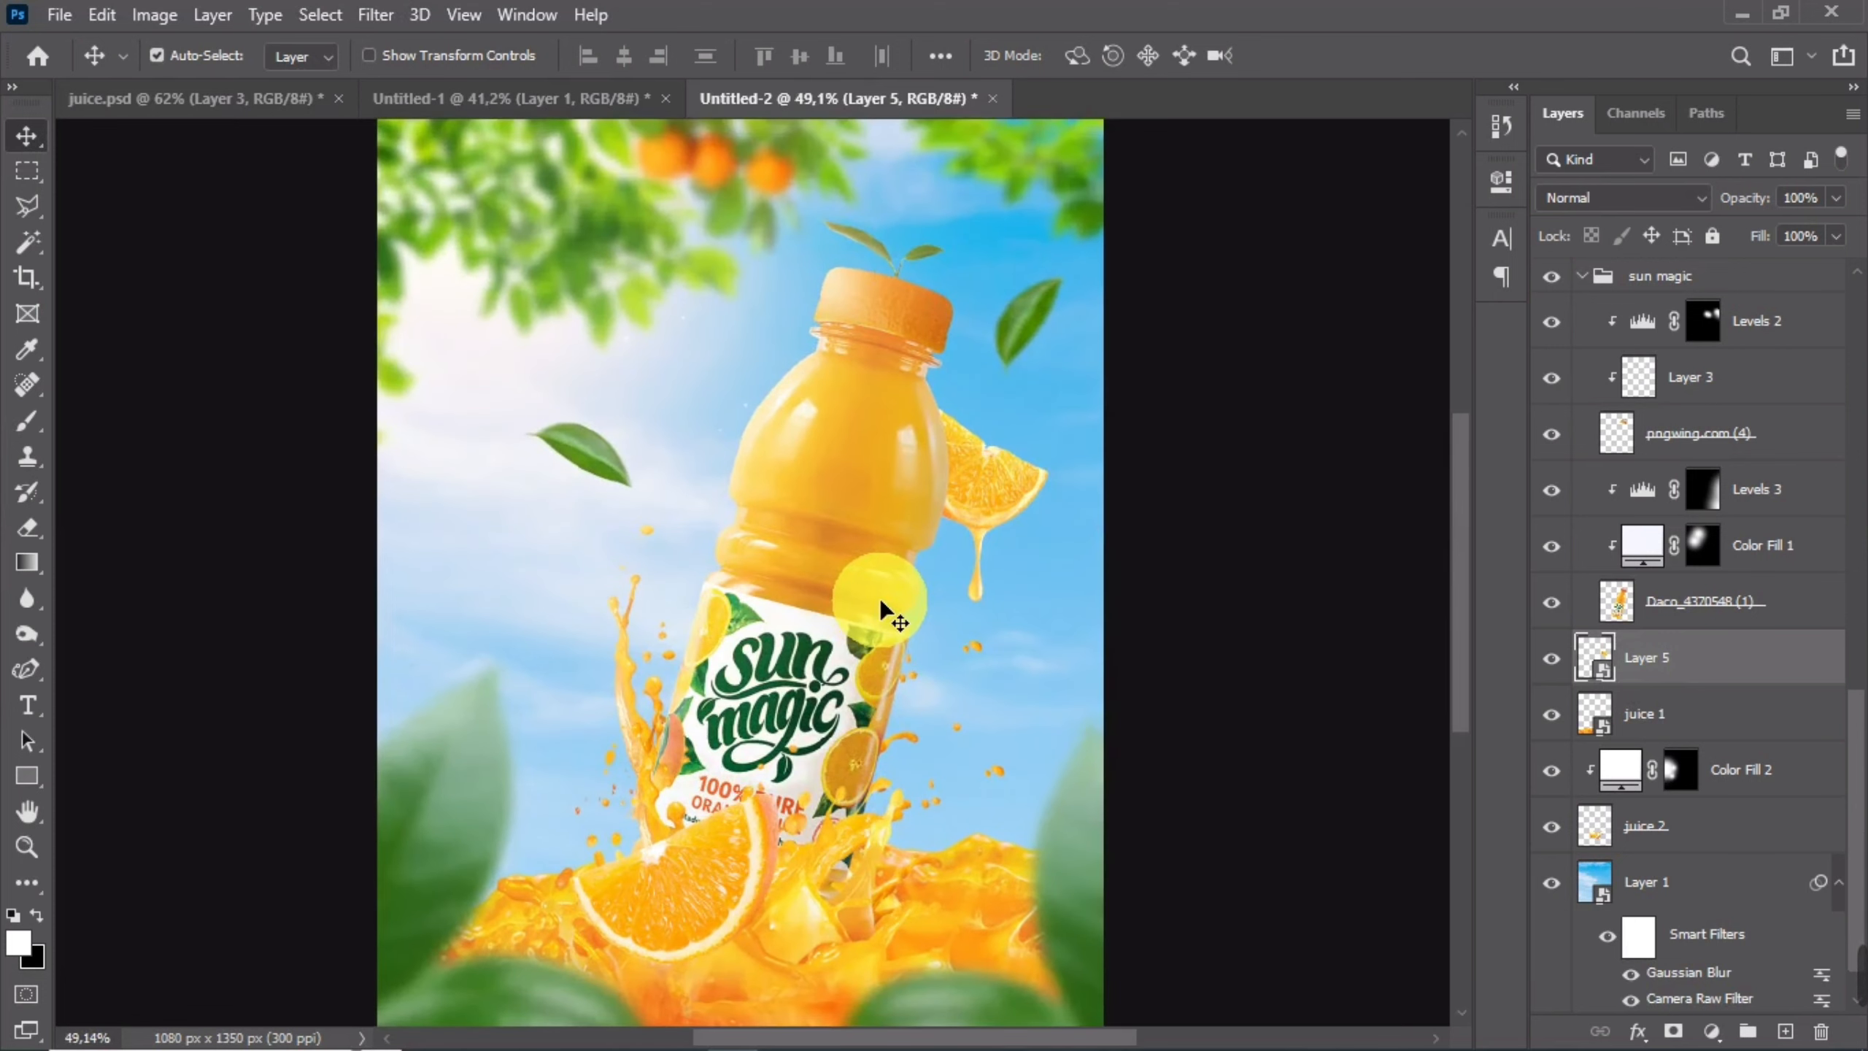
click(1712, 1031)
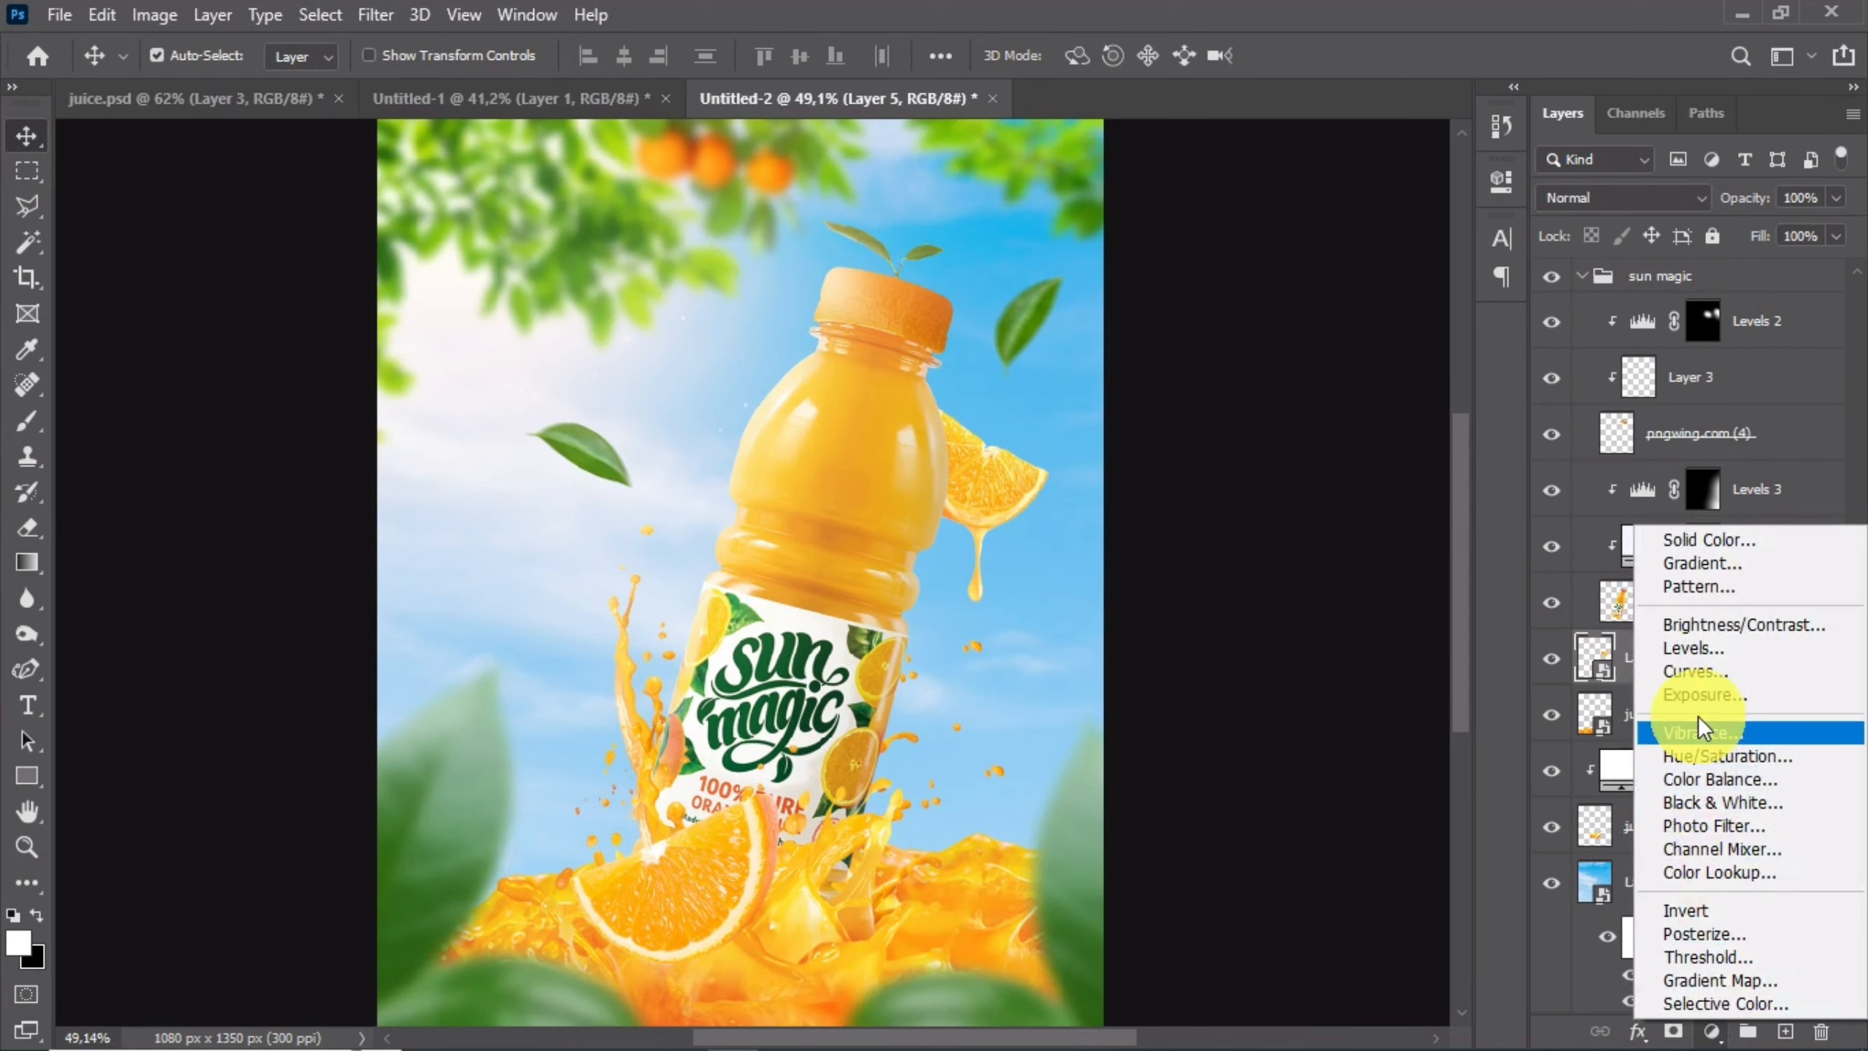
click(1693, 648)
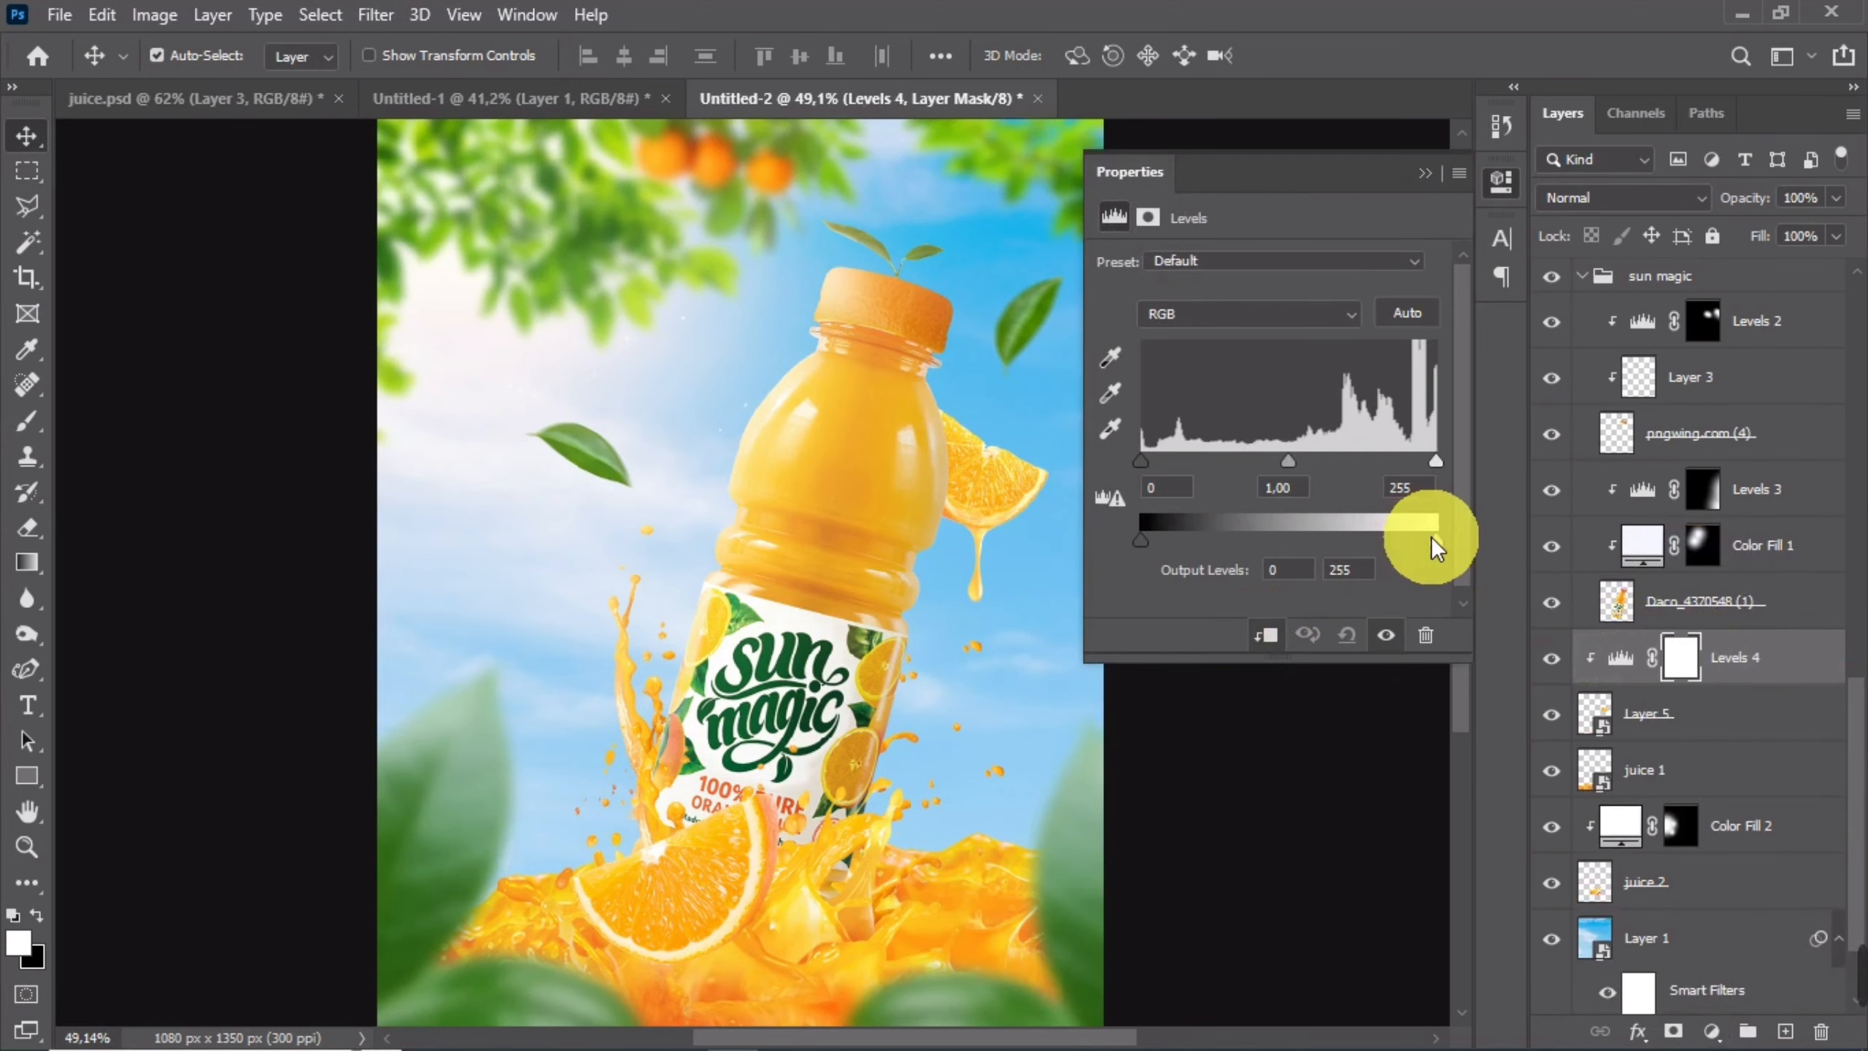
drag(1434, 540, 1214, 545)
click(1396, 200)
click(1427, 173)
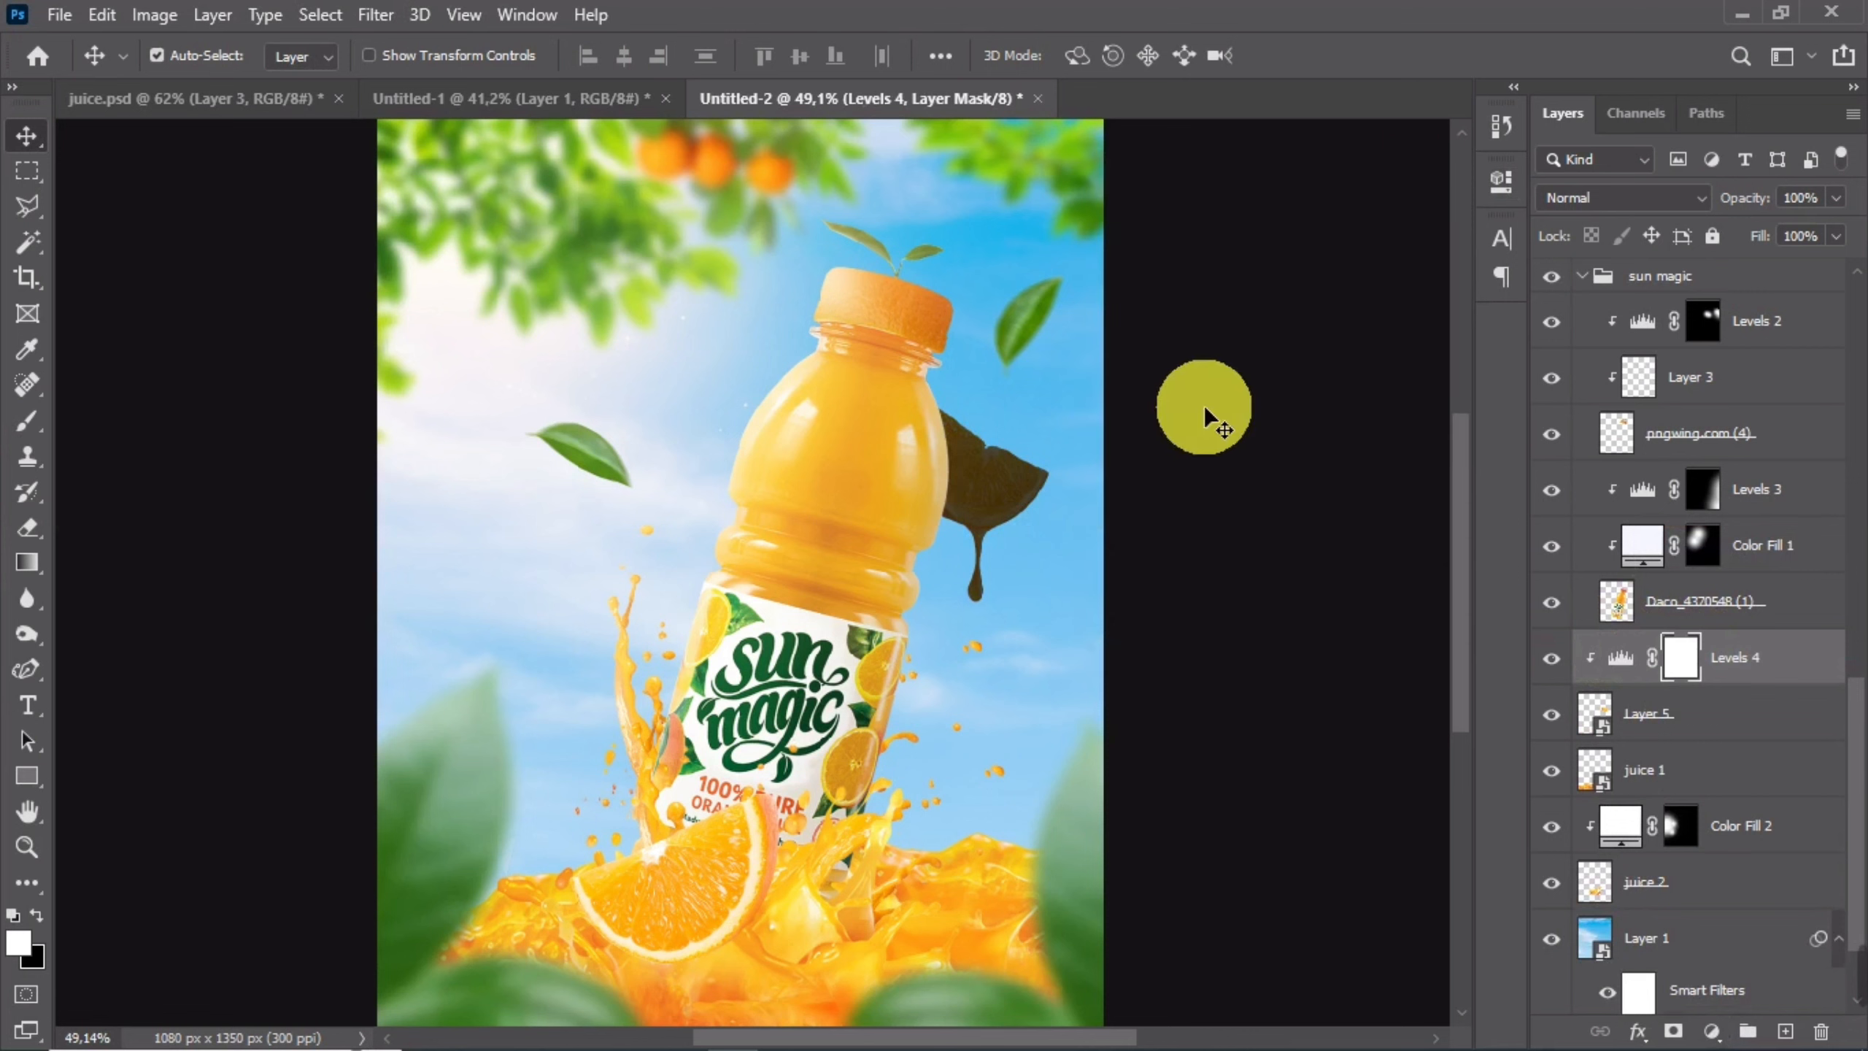
key(ctrl+i)
- Paint white with the soft 350 px brush in the Levels 4 mask to shade the dripping slice where it meets the bottle
click(27, 421)
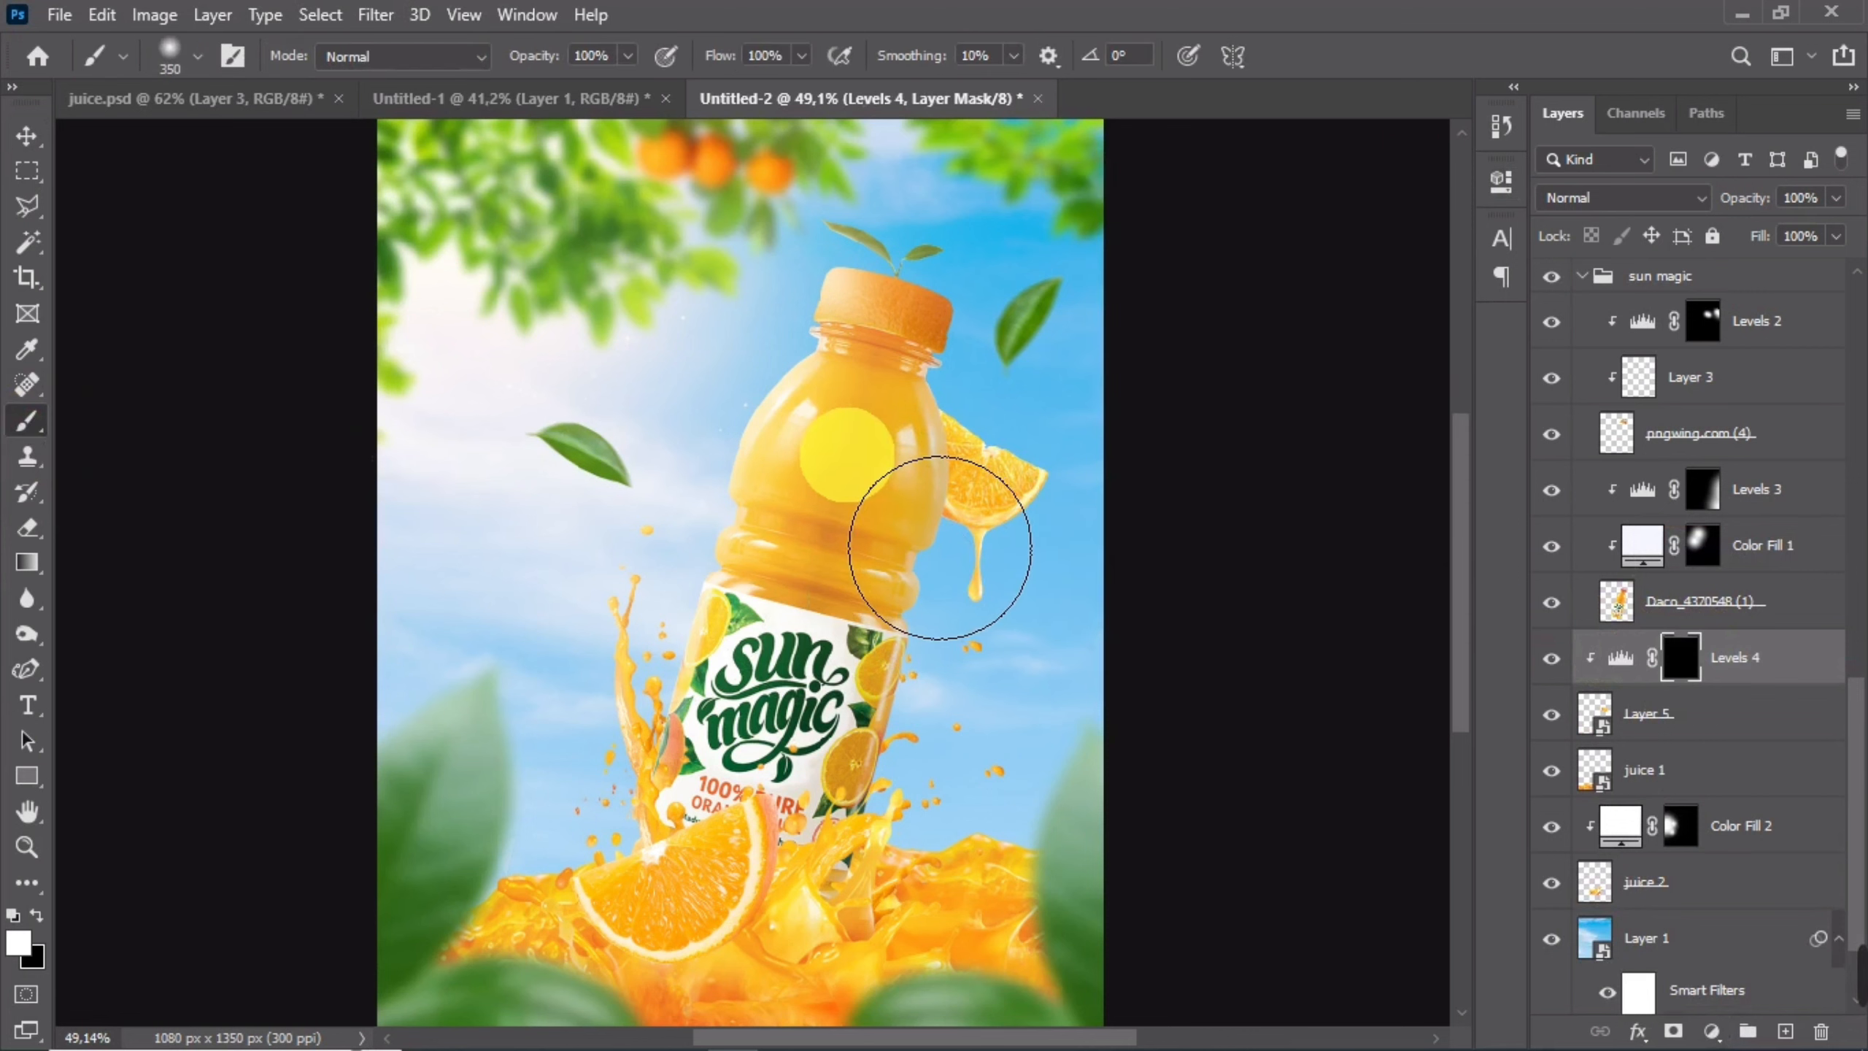
click(847, 455)
key(ctrl+z)
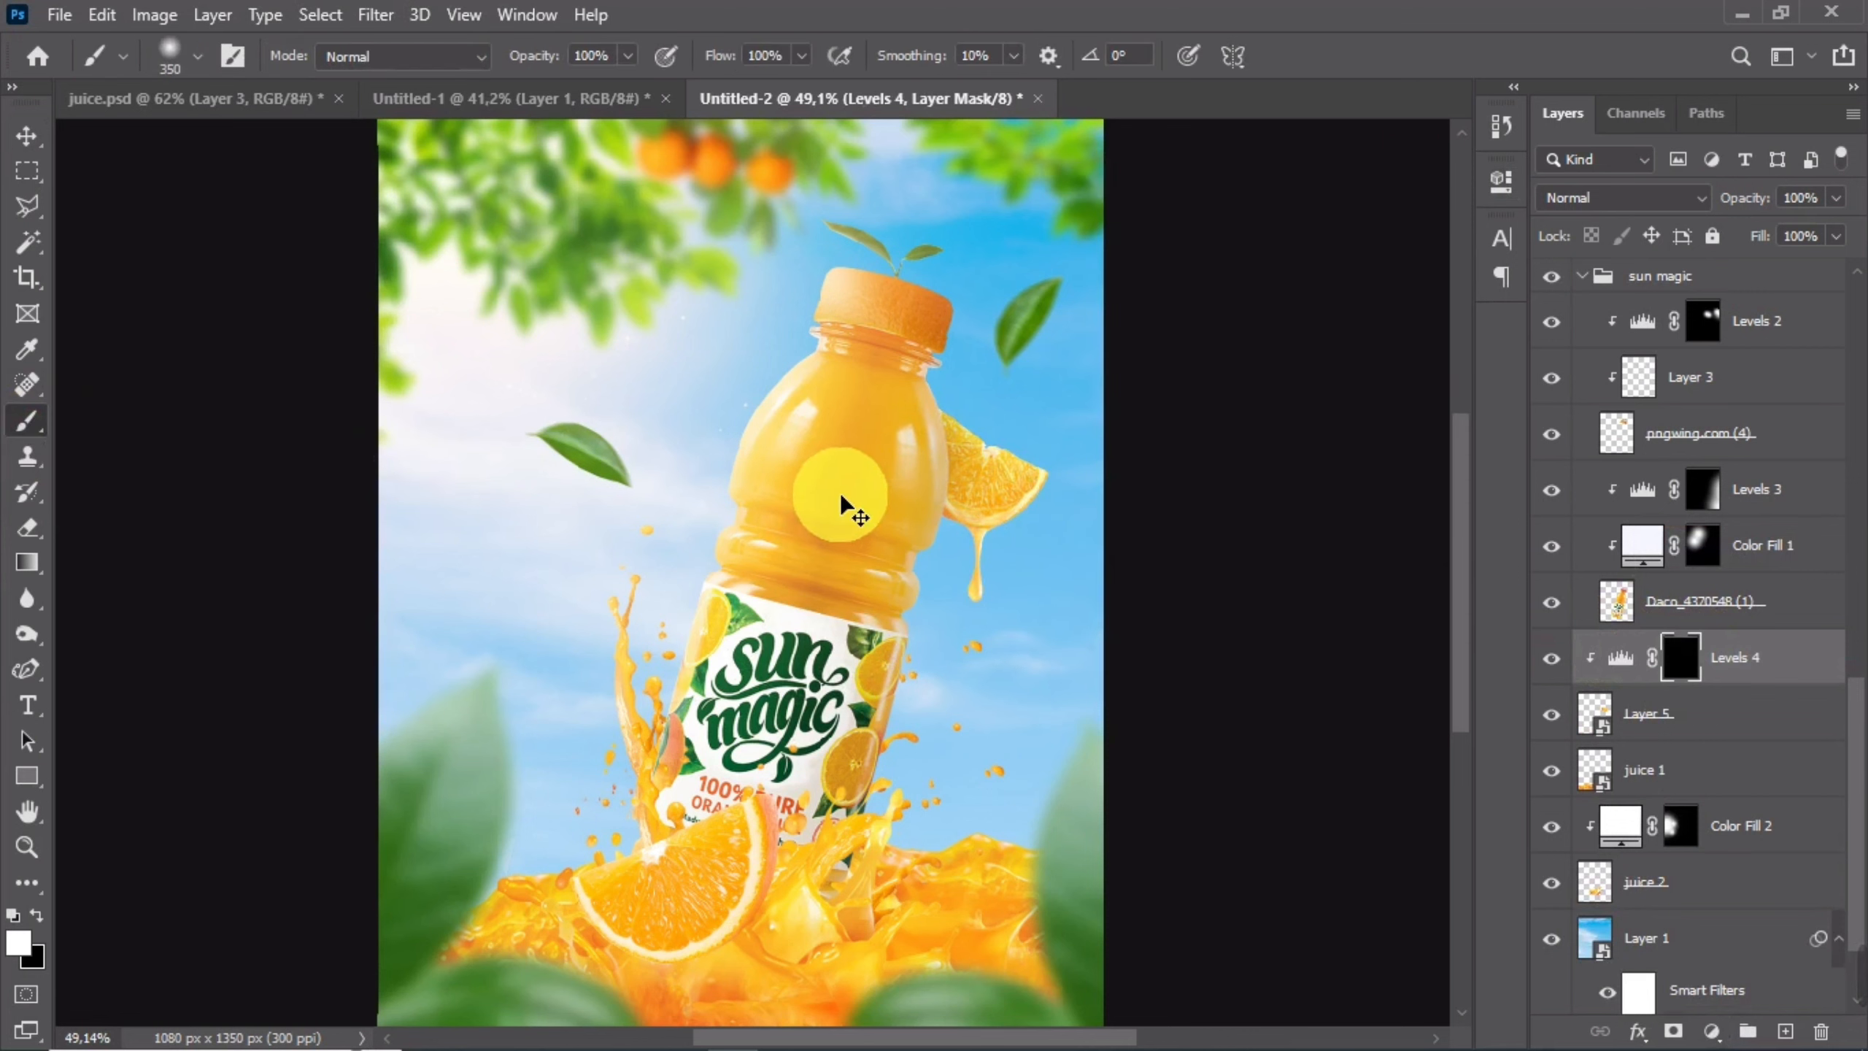
click(840, 525)
scroll(769, 575, down, 3)
click(26, 140)
scroll(707, 738, up, 3)
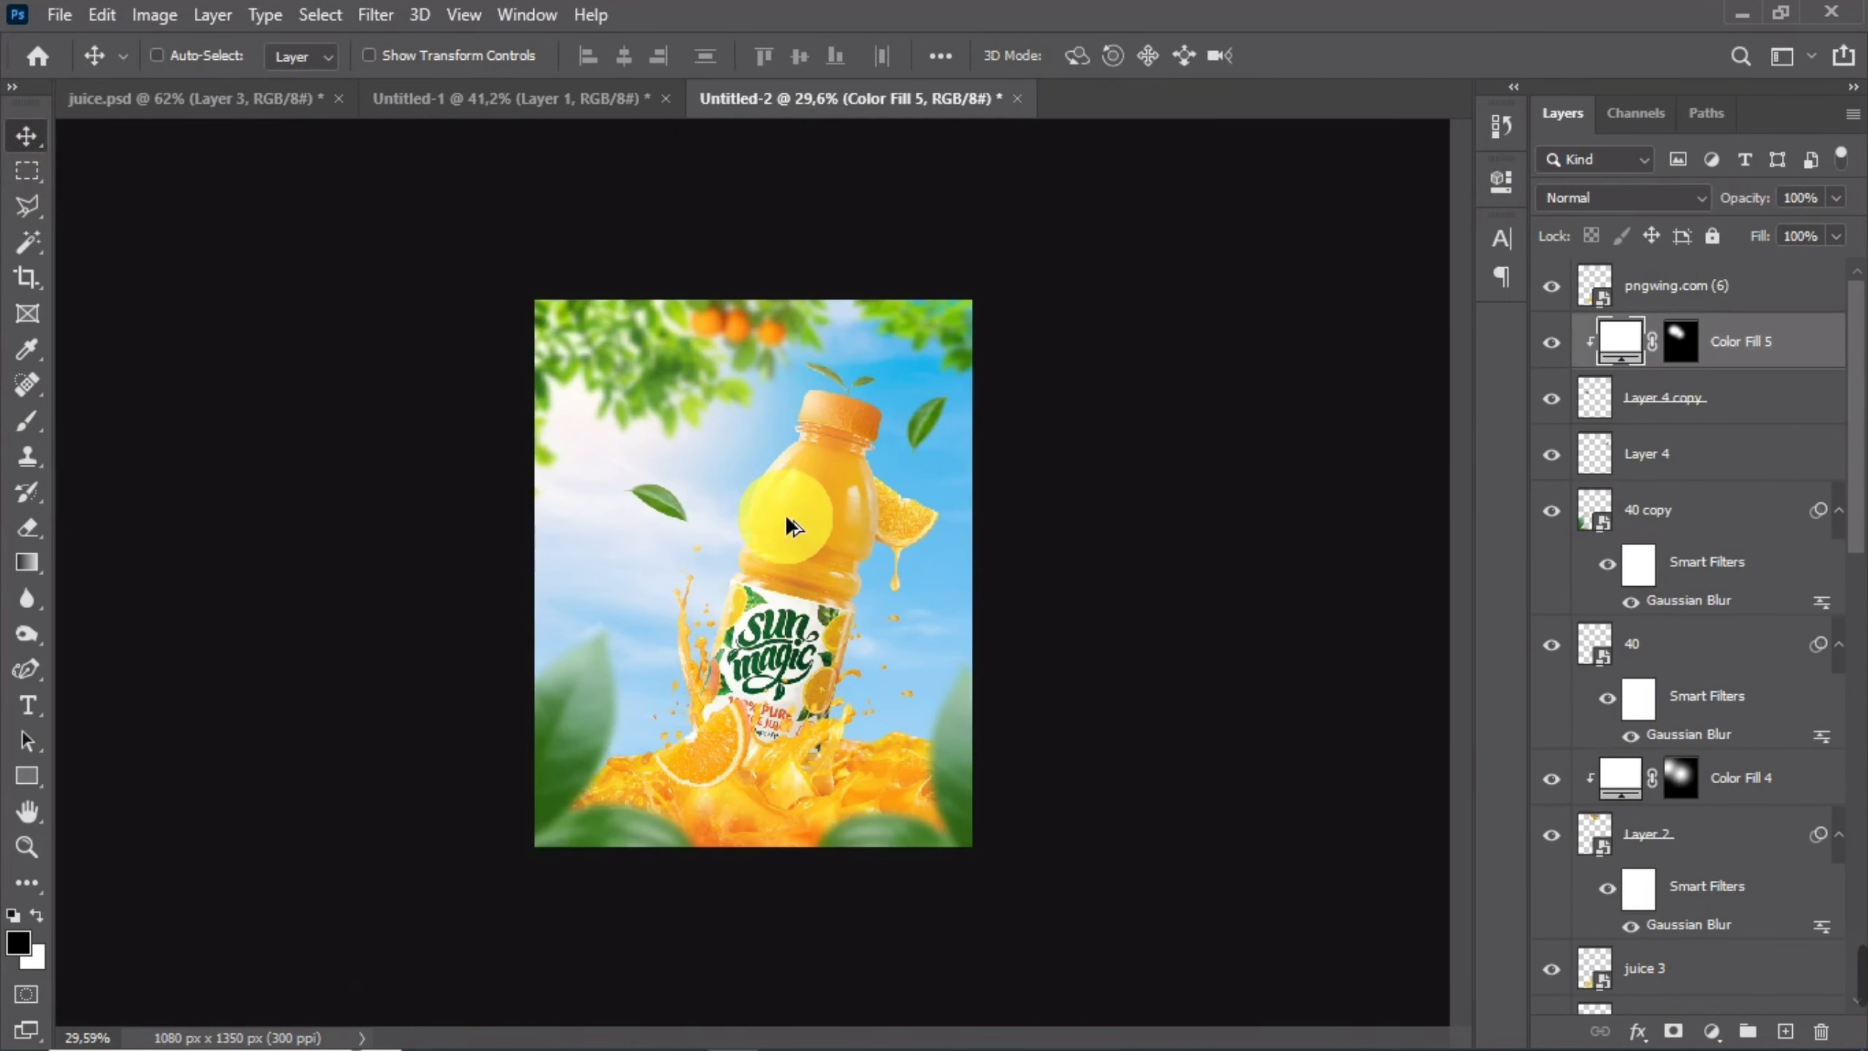
scroll(785, 511, down, 1)
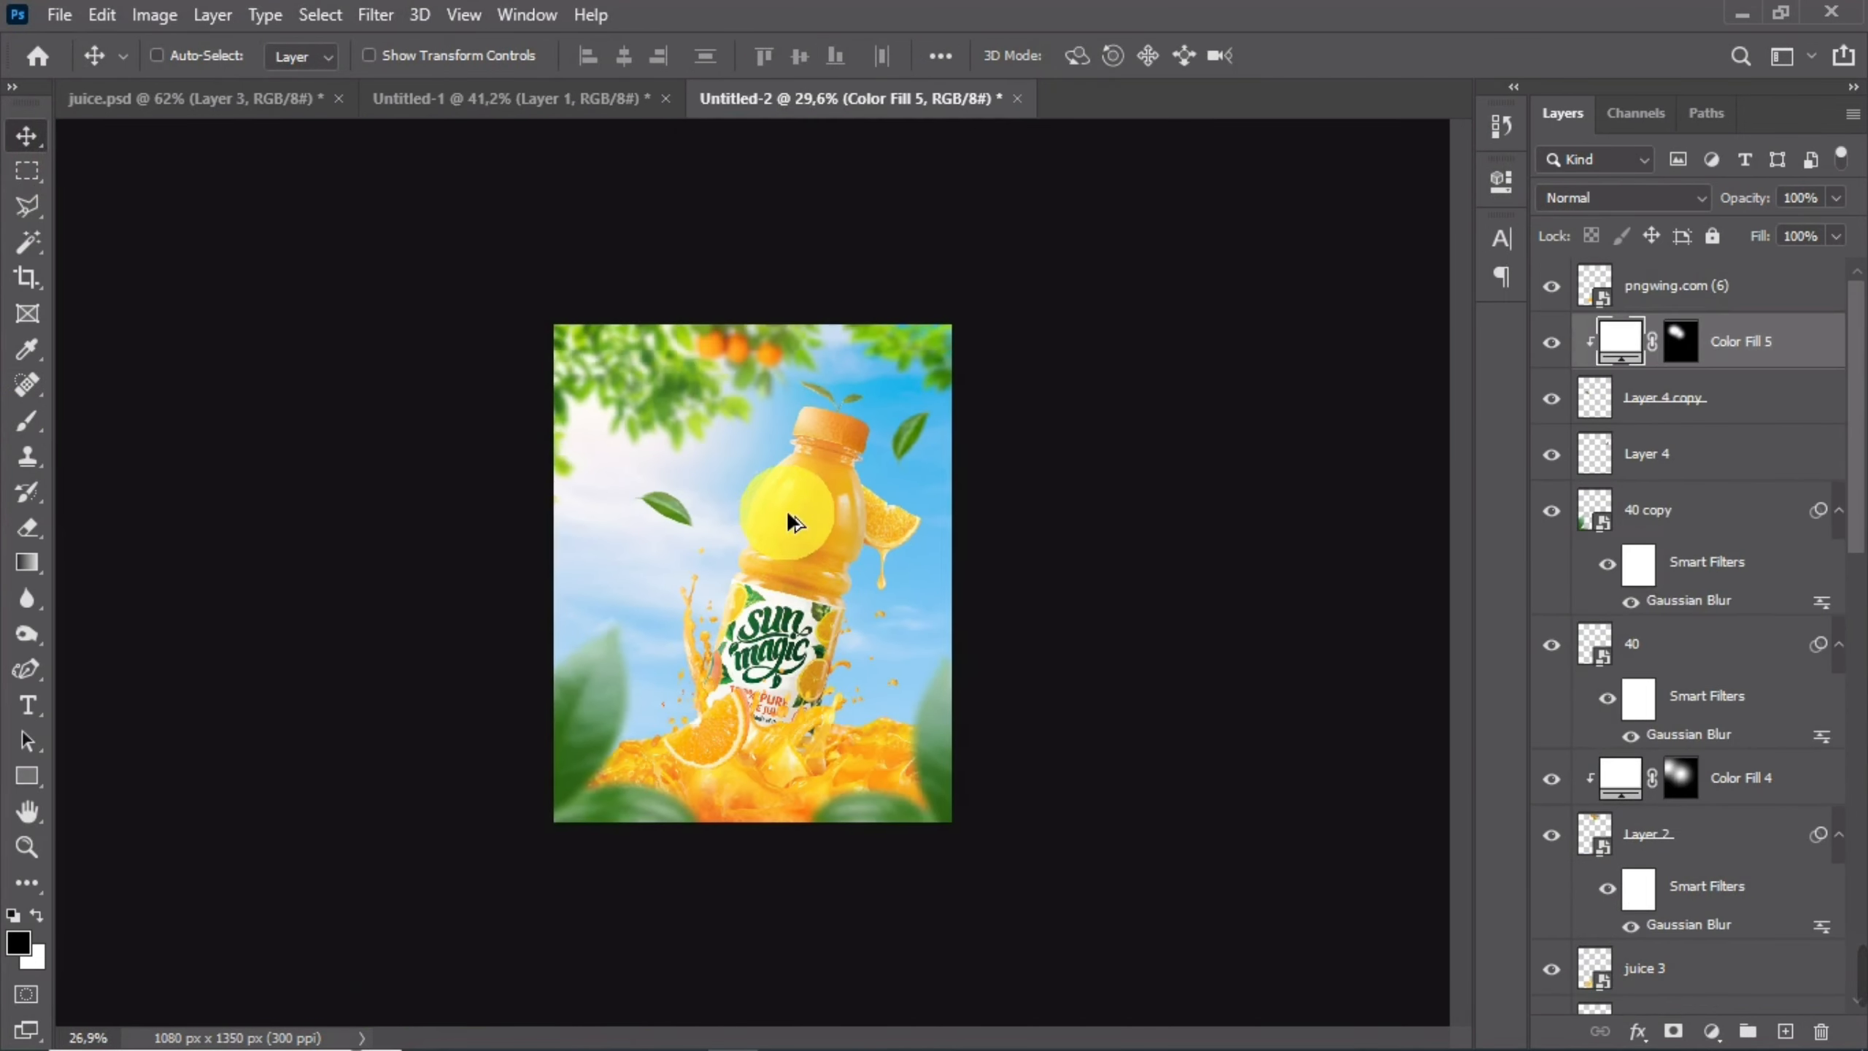
scroll(788, 510, up, 3)
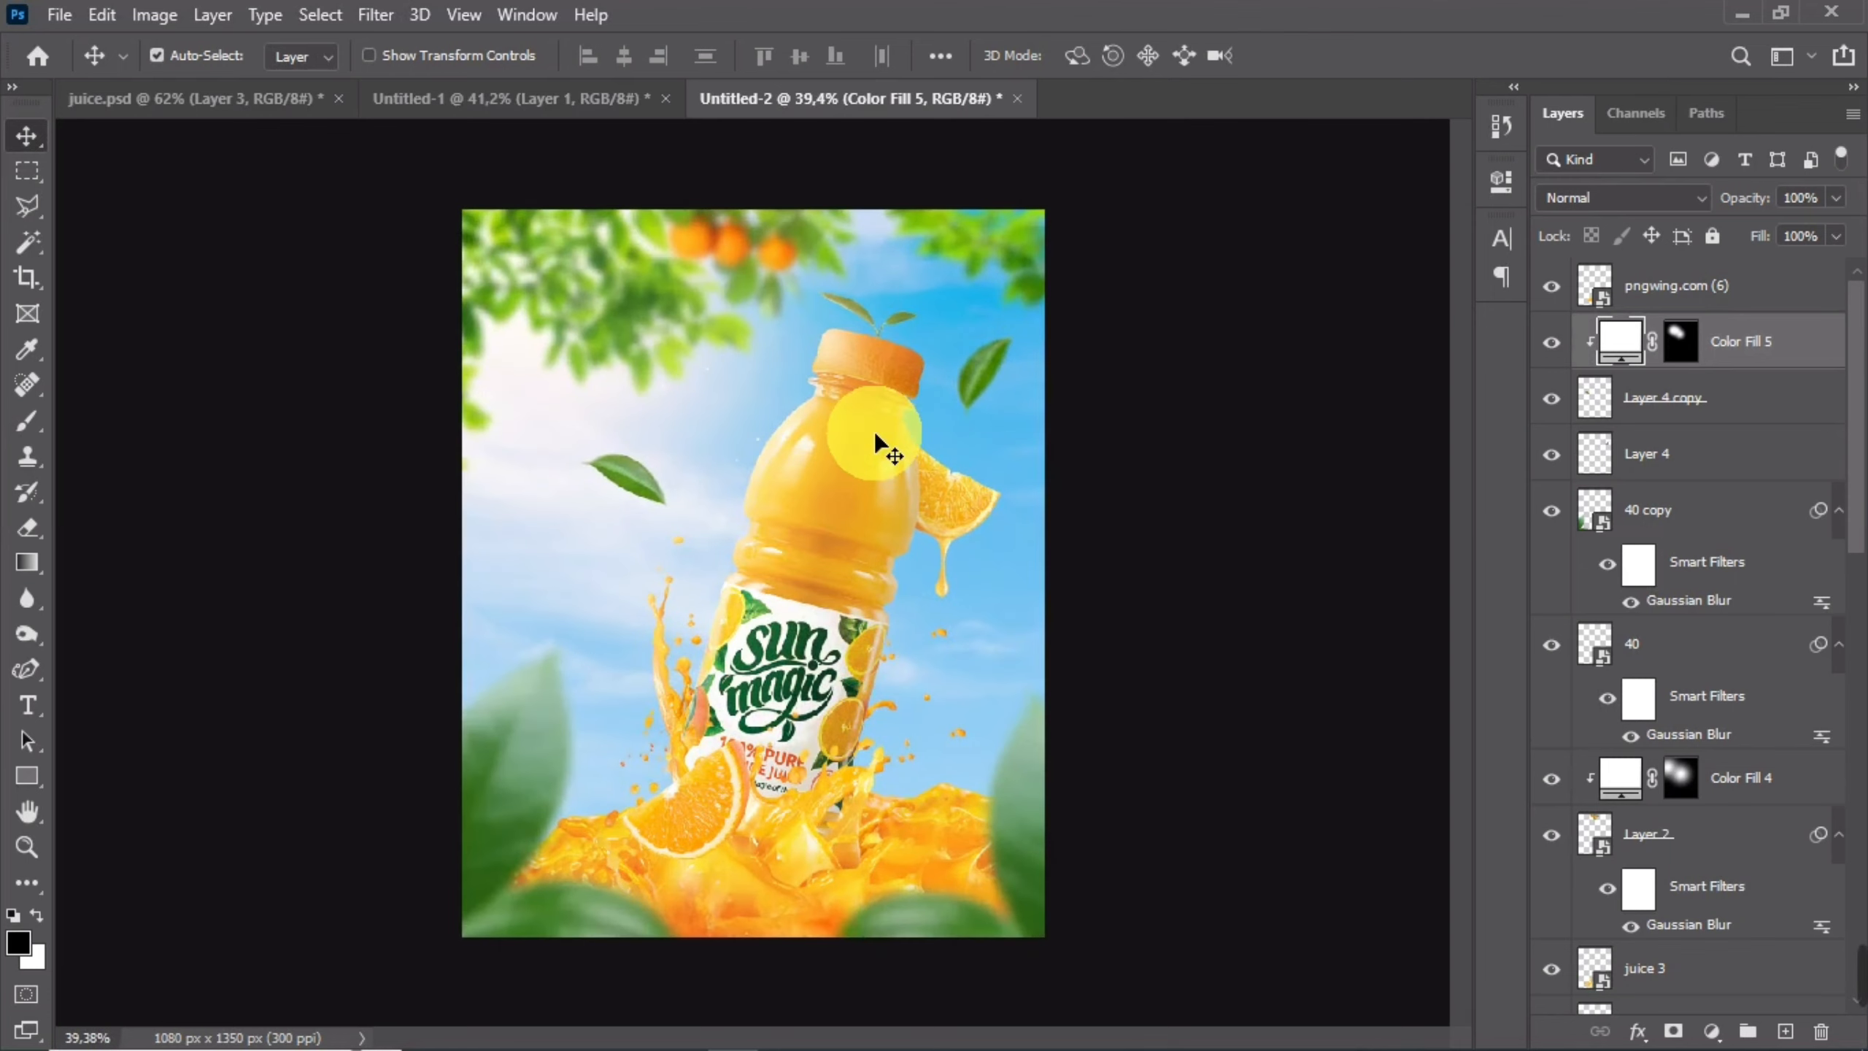
- Bring the white Sun Magic logo from Untitled-1 into Untitled-2 and place it in the poster's upper-left corner
click(614, 100)
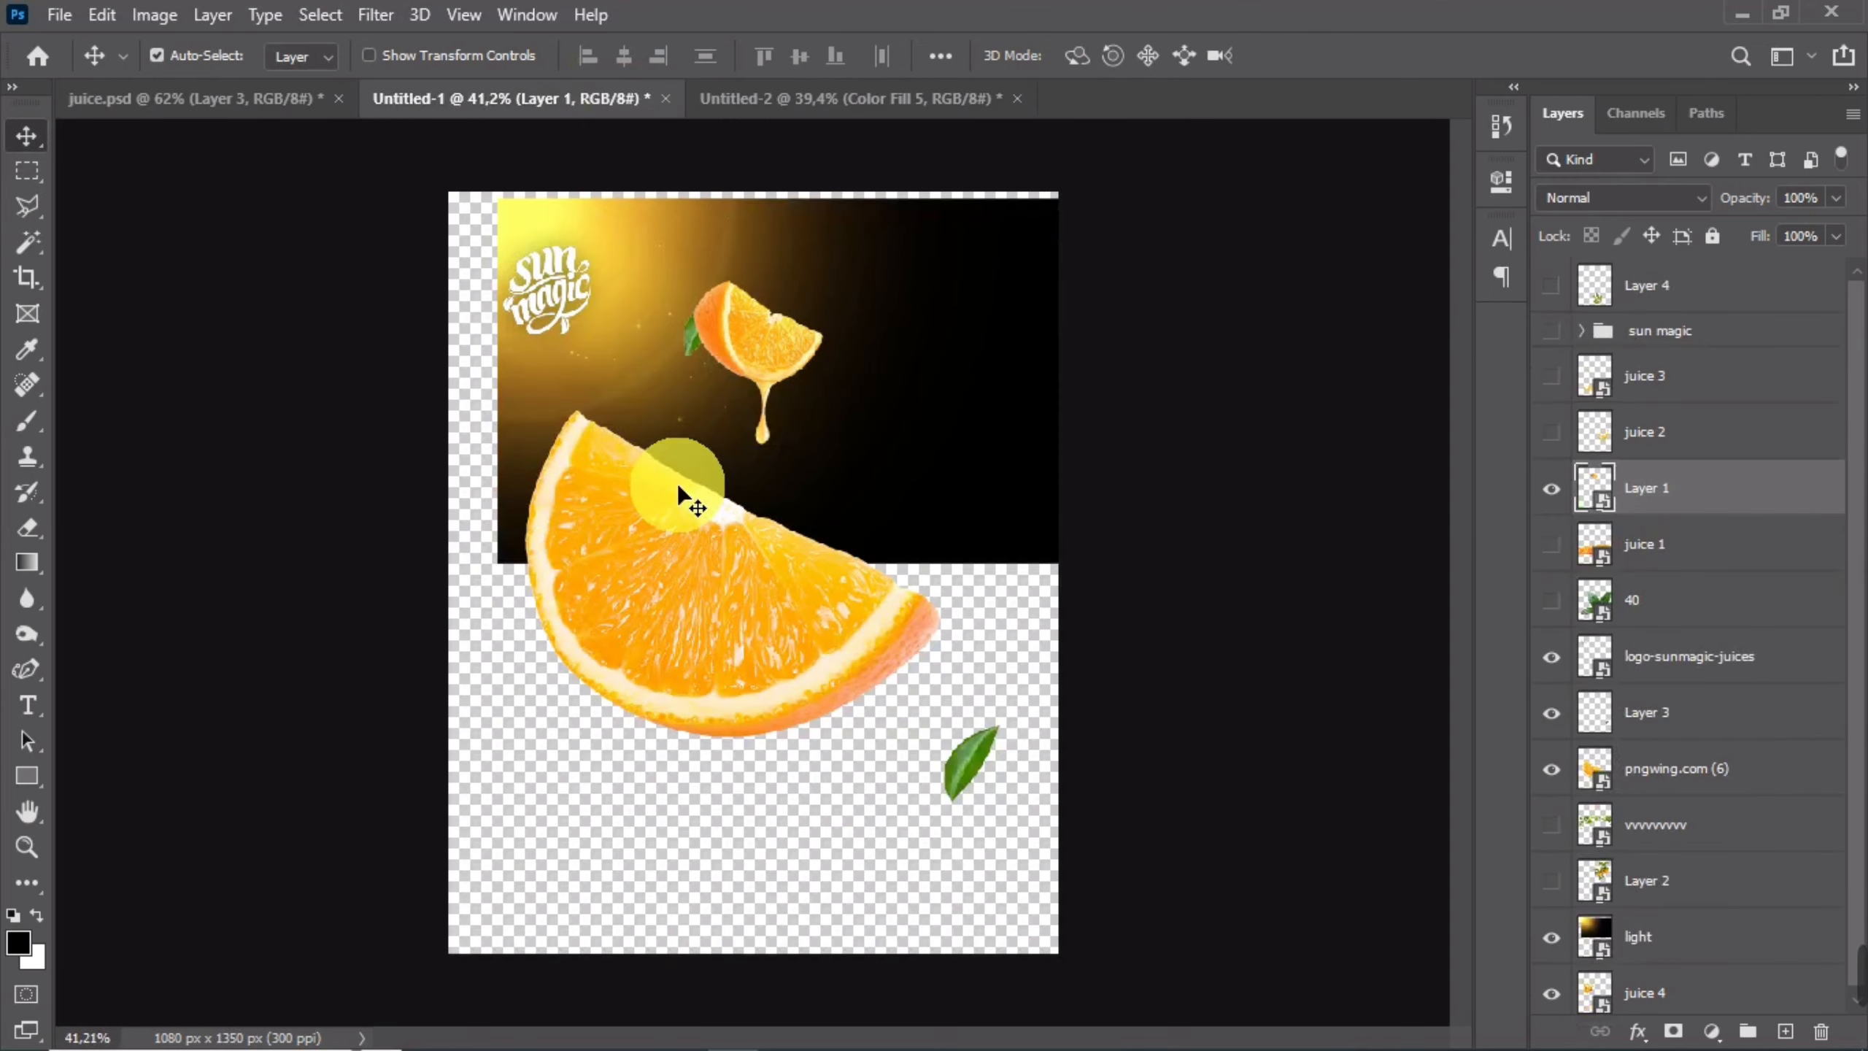
drag(555, 274, 642, 335)
click(1809, 336)
drag(1809, 335, 1788, 275)
drag(553, 285, 536, 296)
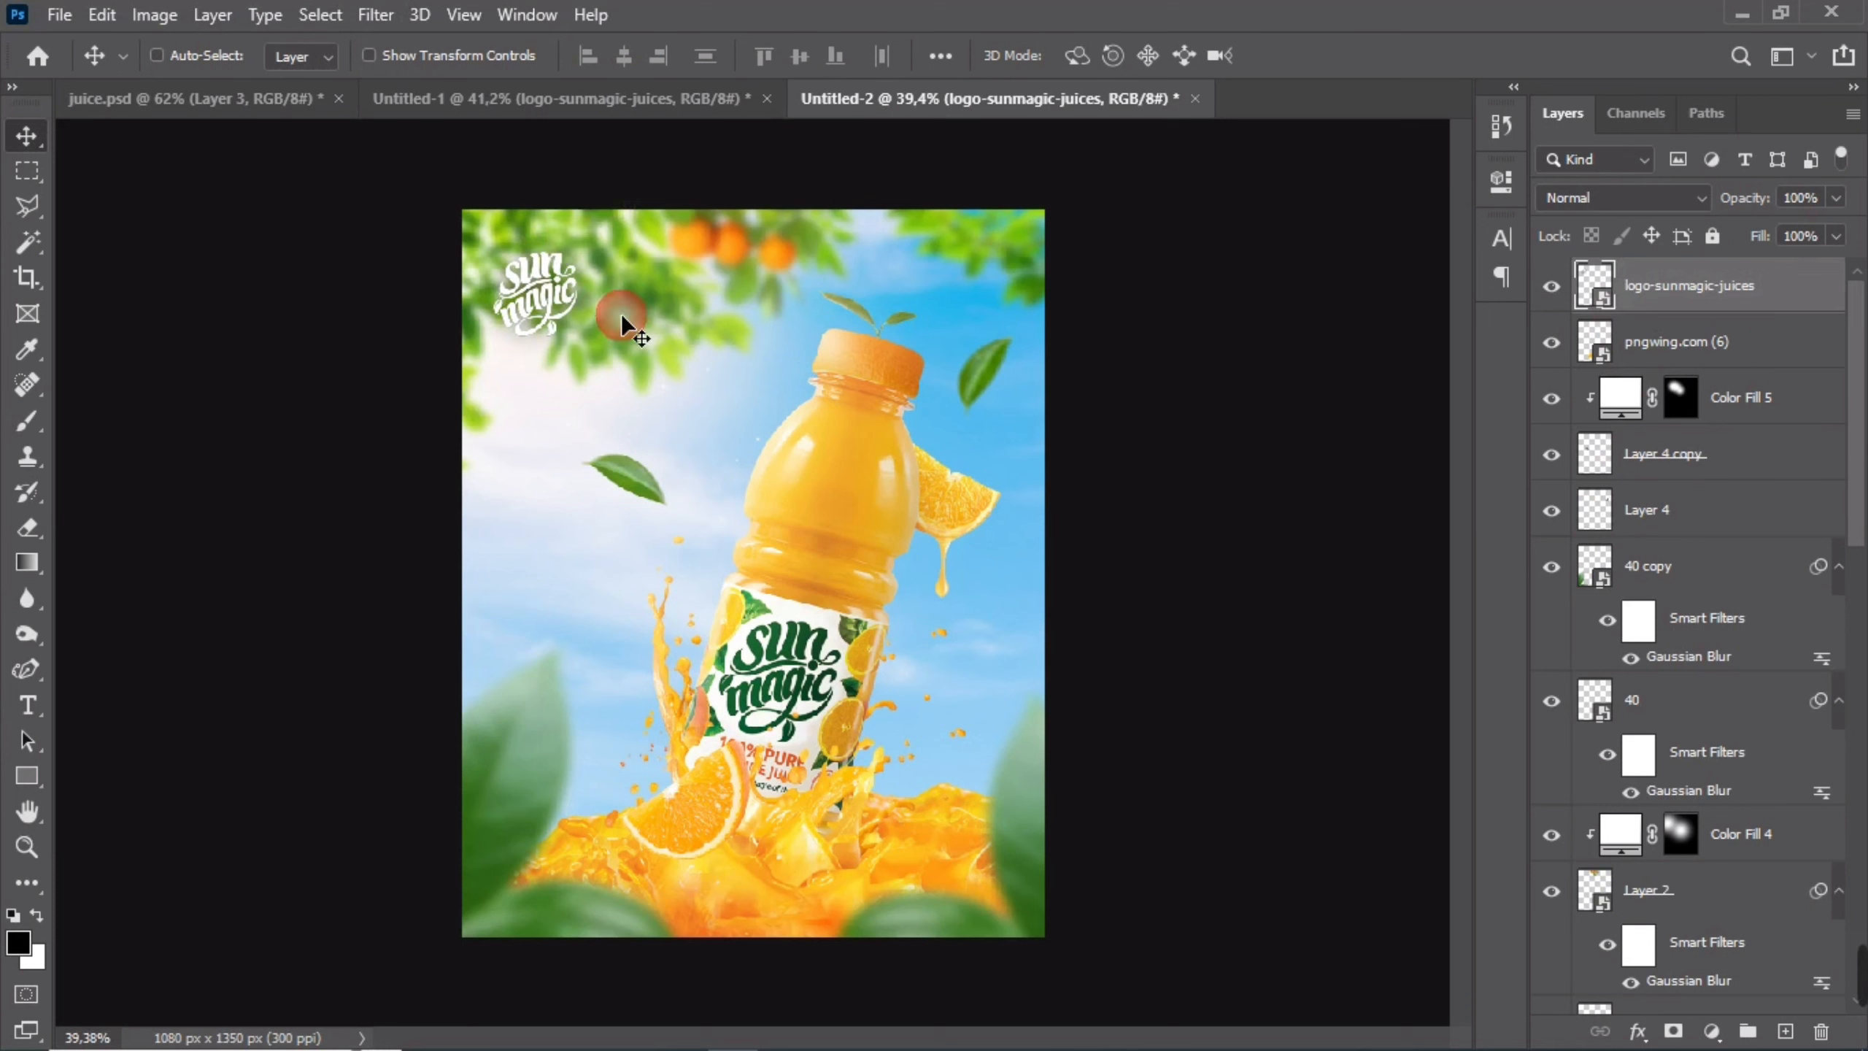
- Nudge the Sun Magic logo slightly upward and check its placement against the whole poster
key(ctrl+plus)
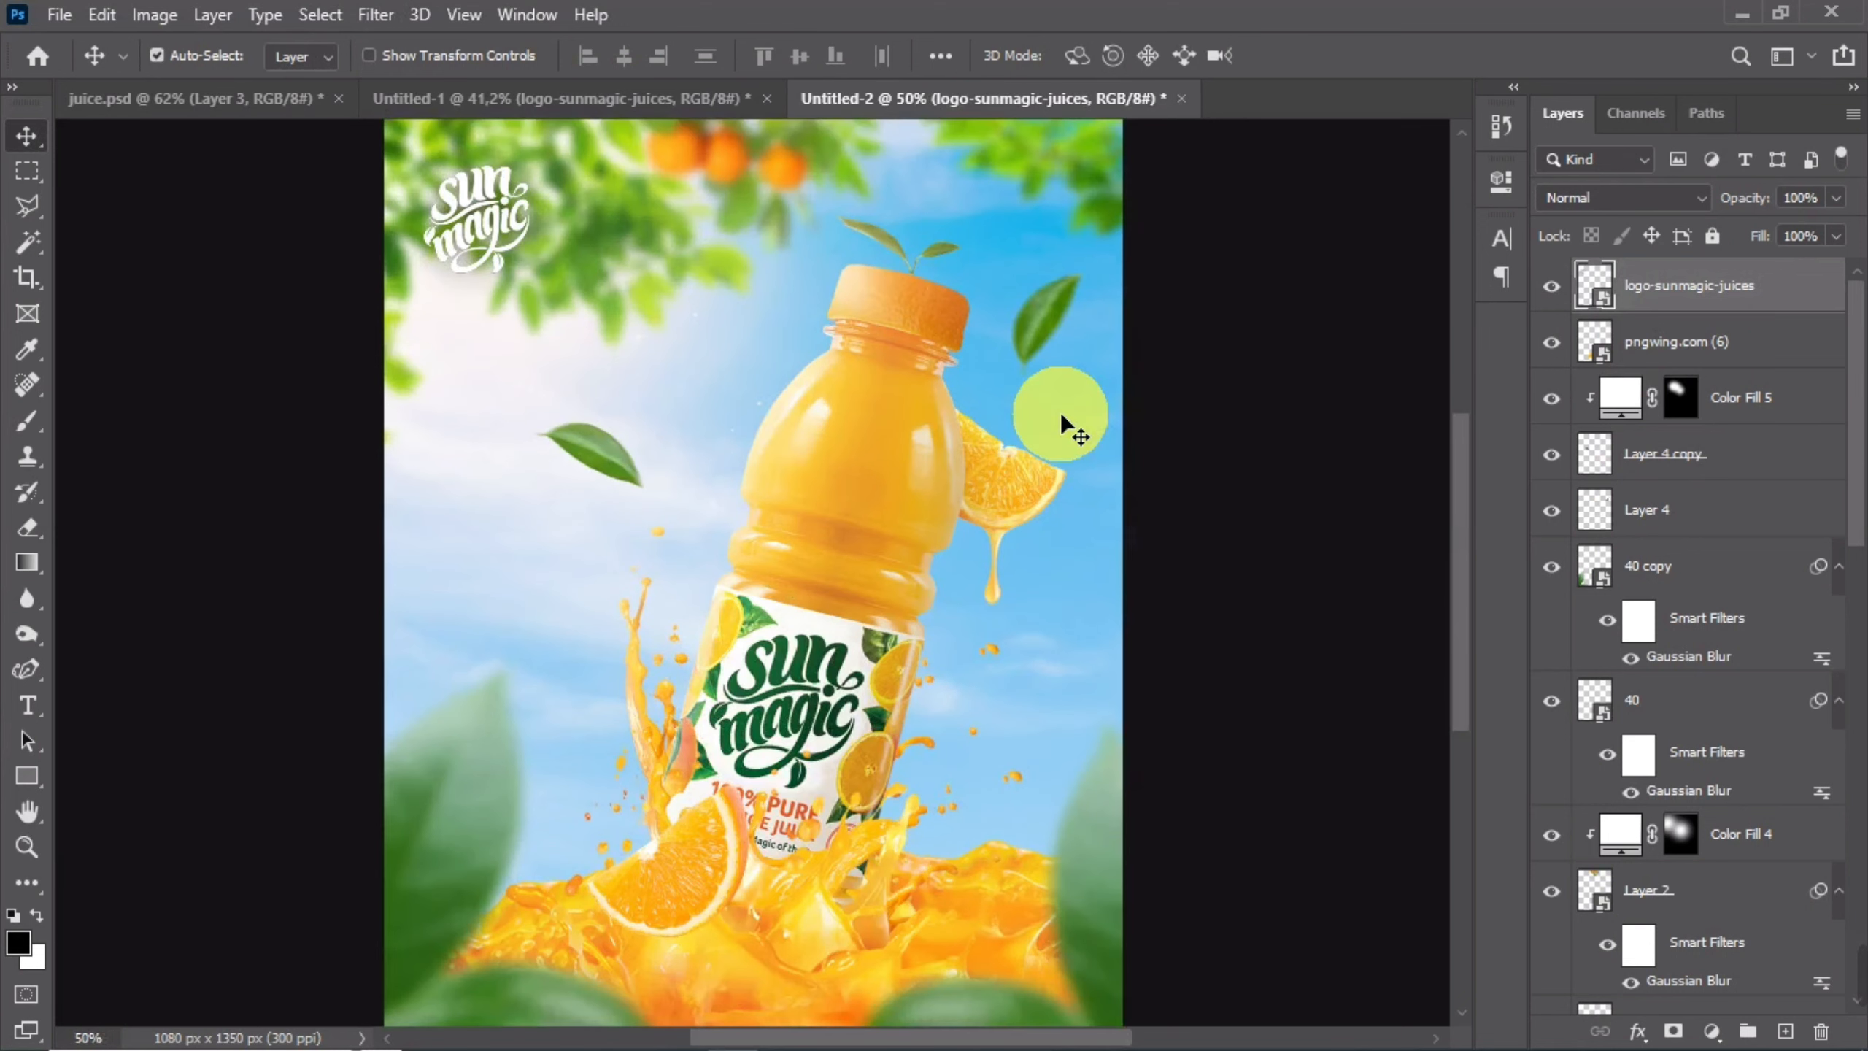
scroll(955, 401, up, 2)
drag(486, 316, 488, 305)
key(ctrl+minus)
key(ctrl+minus)
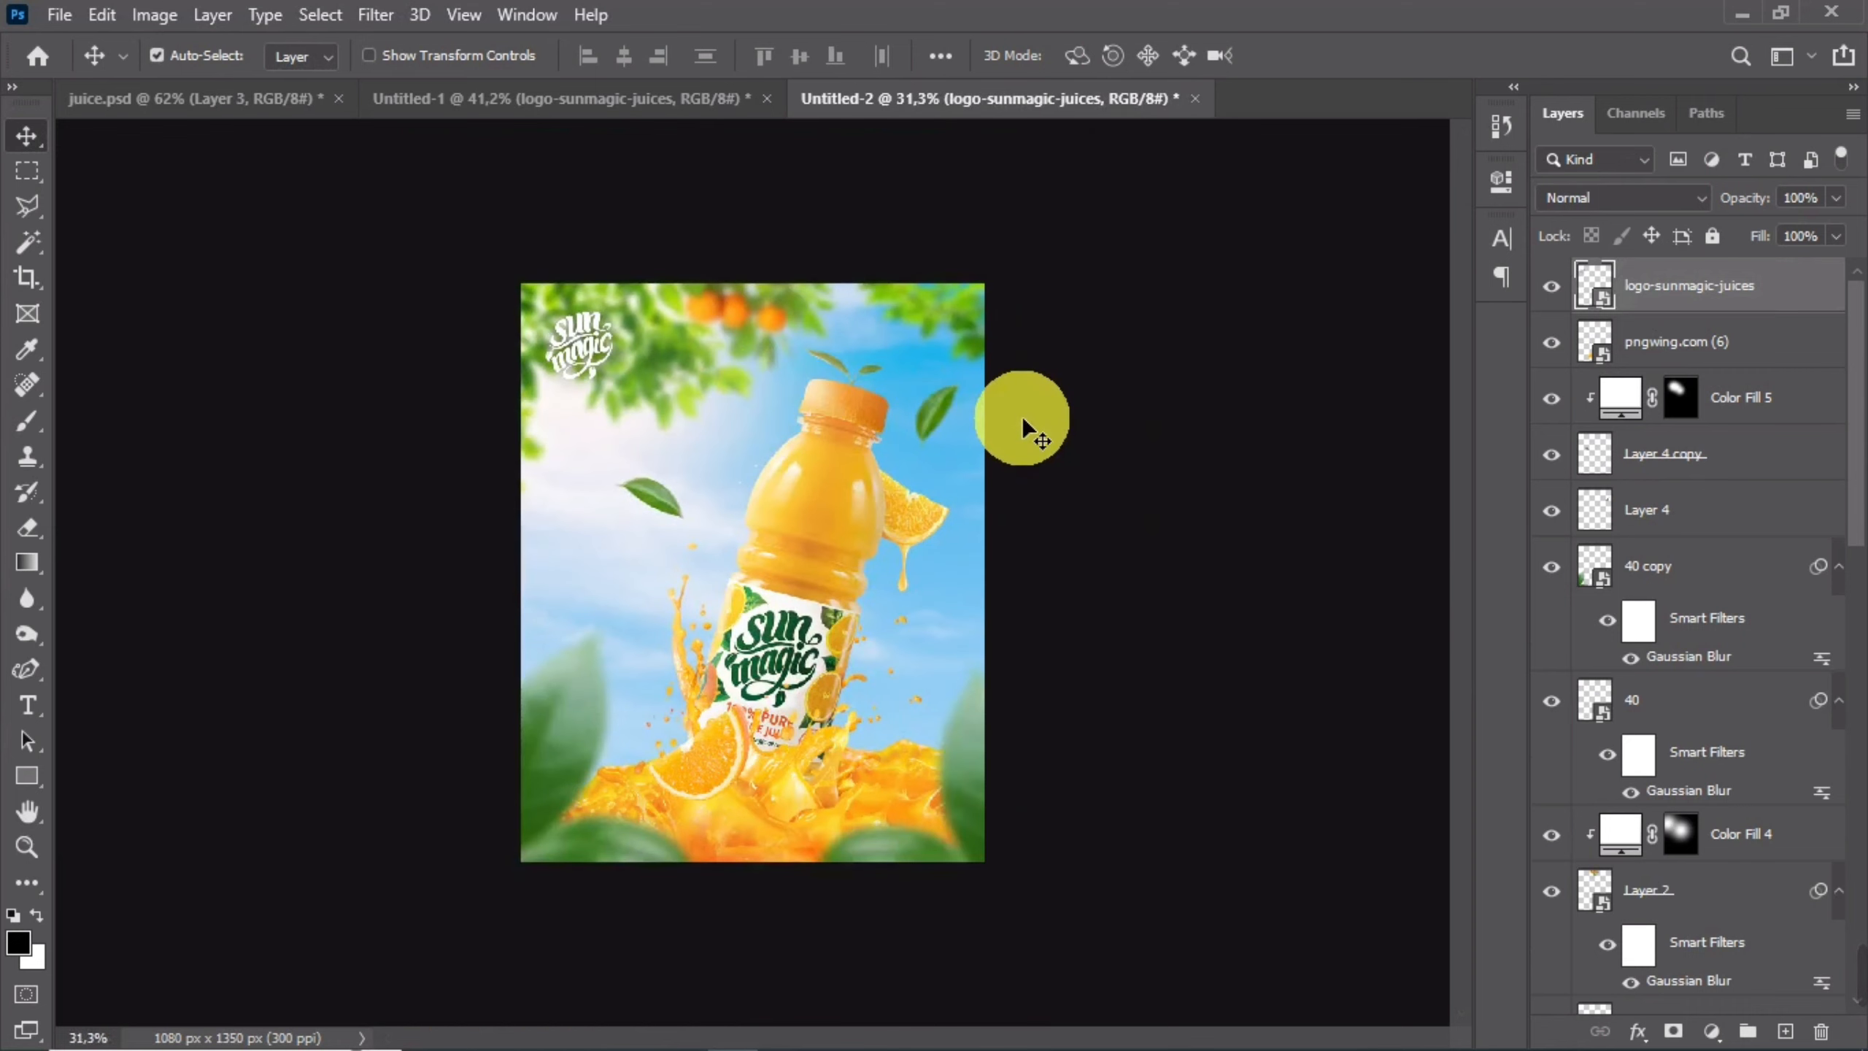
key(ctrl+minus)
key(ctrl+plus)
key(ctrl+plus)
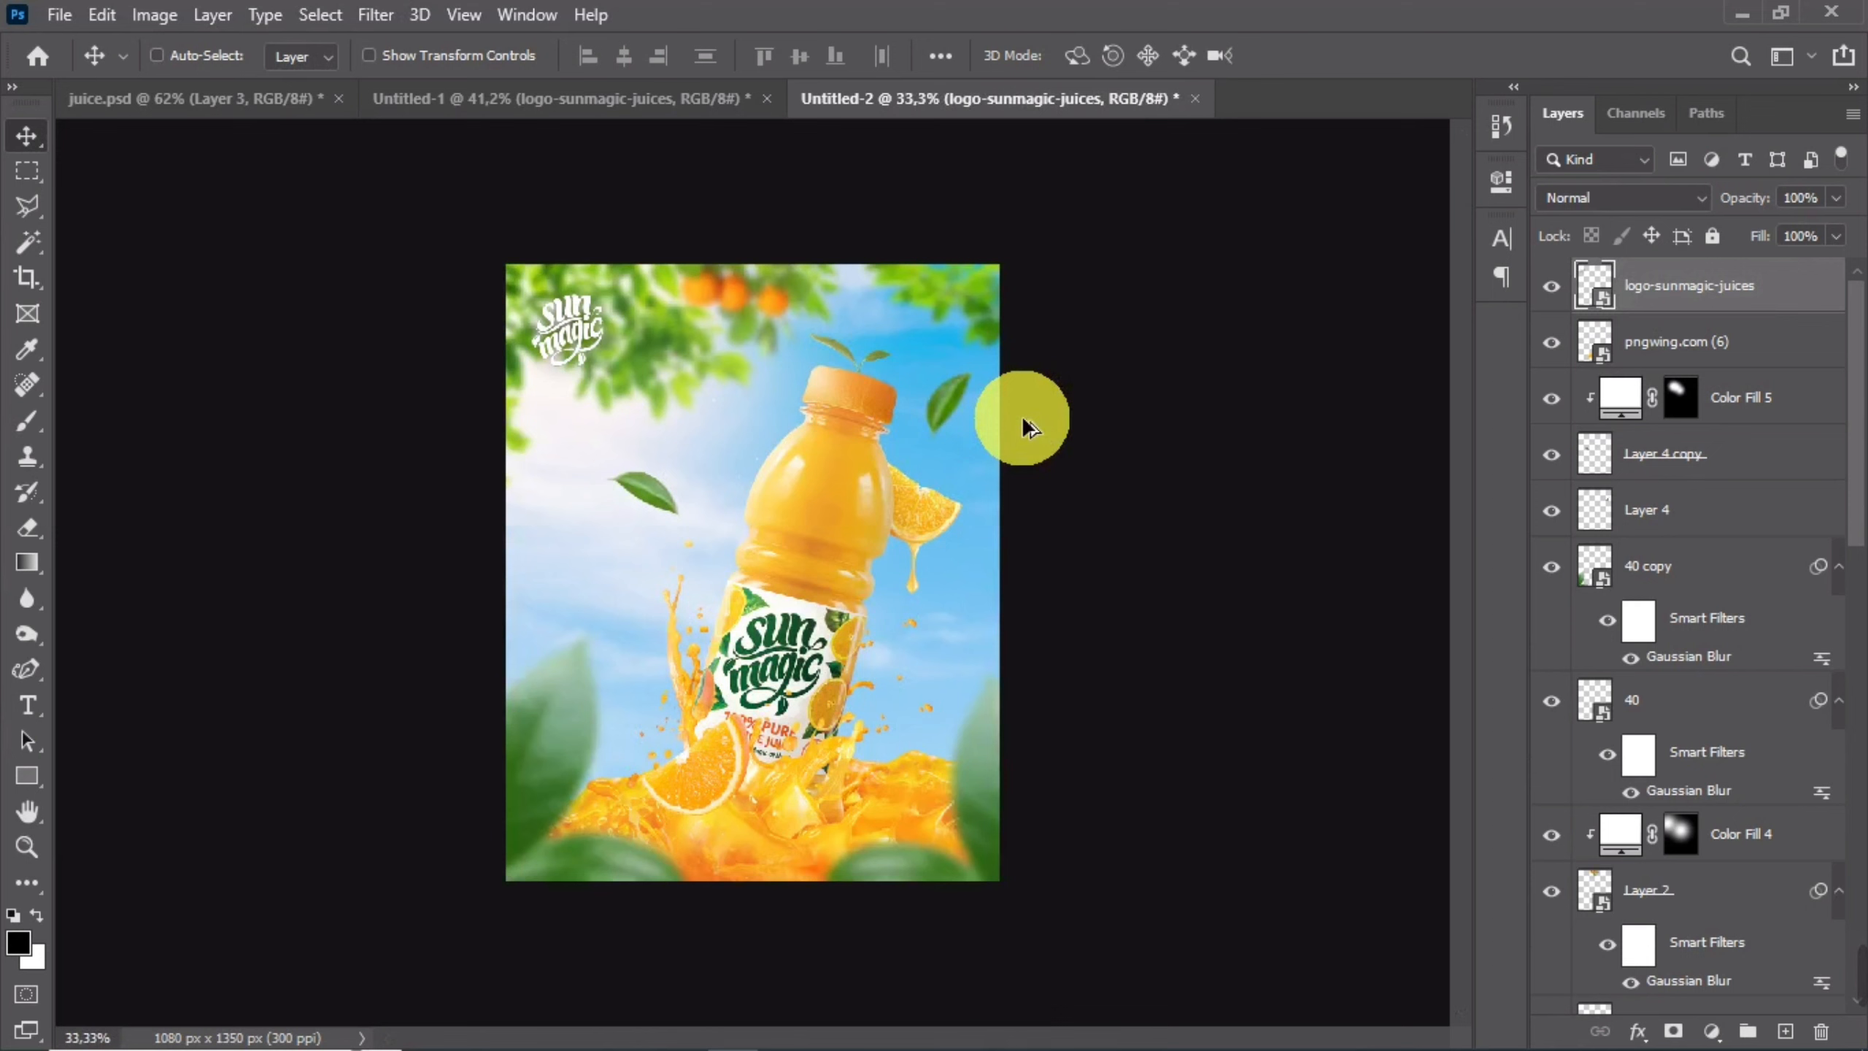
key(ctrl+plus)
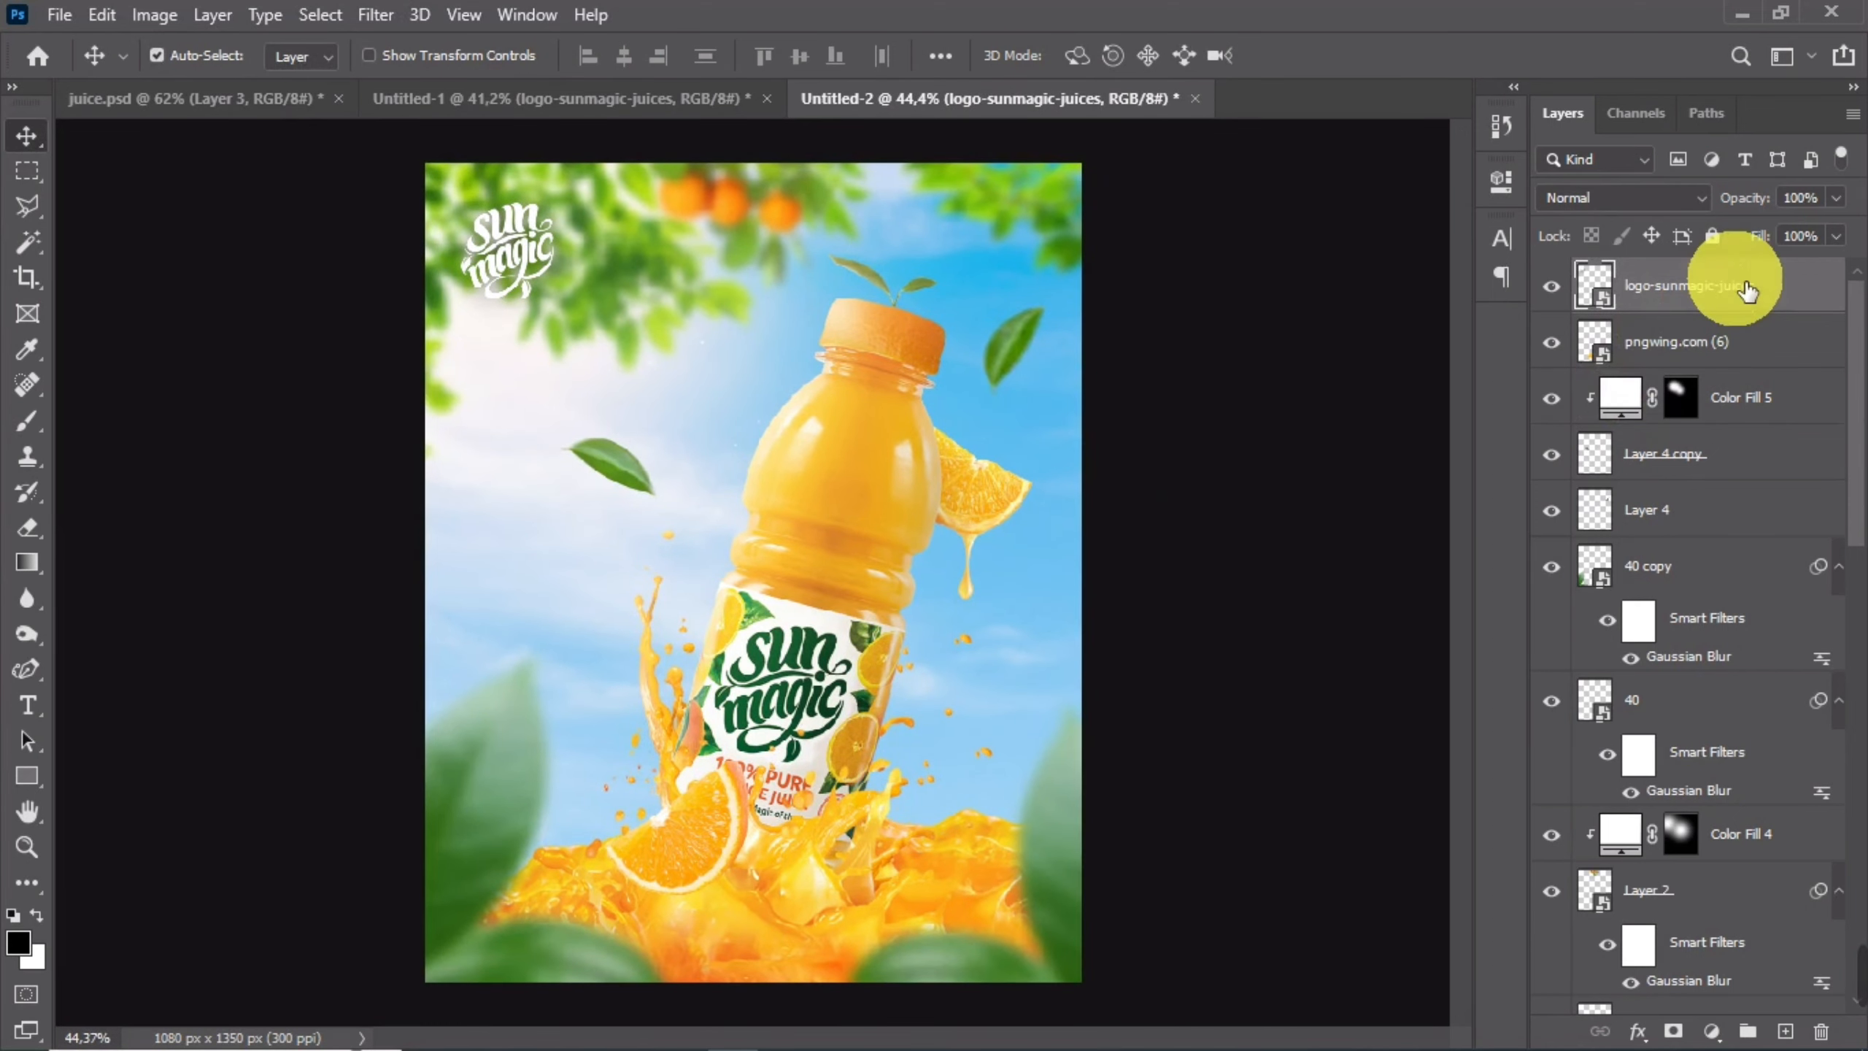
- Add a new layer above the logo and shade the poster's lower edge with a soft black 1139 px brush, comparing it hidden and shown
click(1787, 1029)
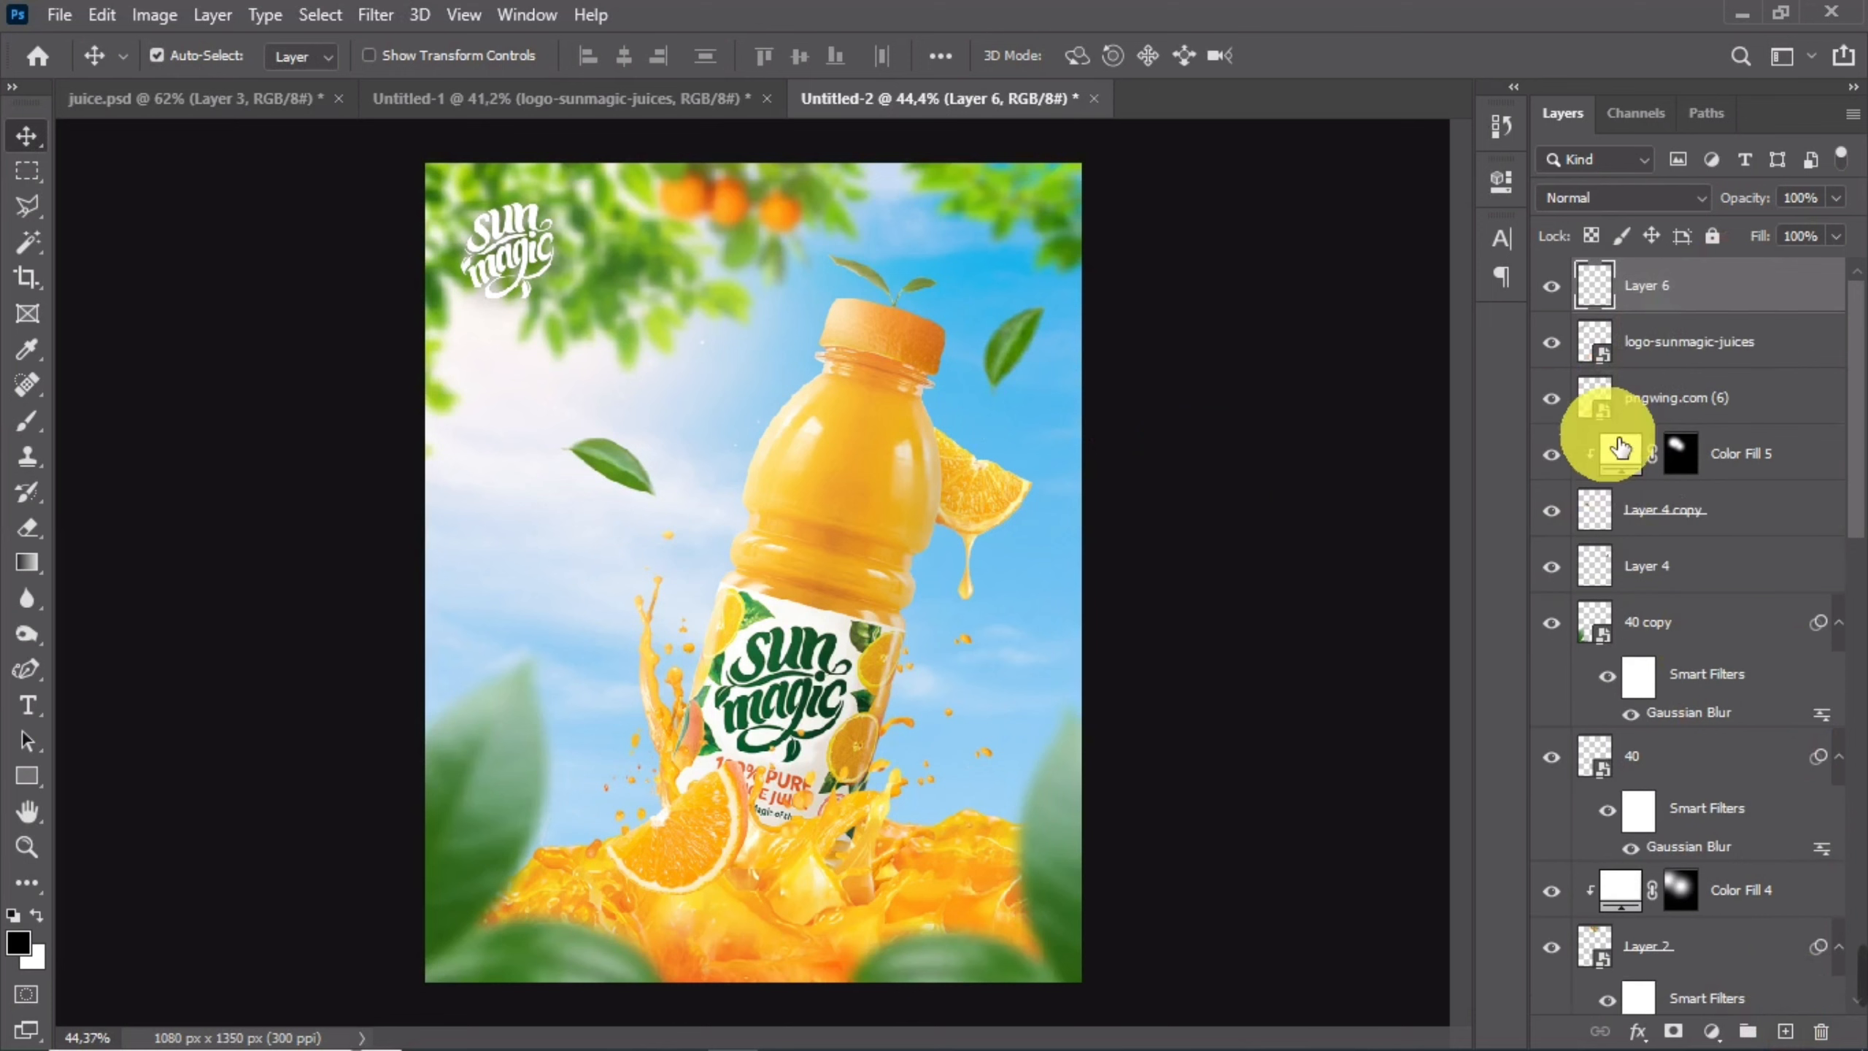
click(26, 421)
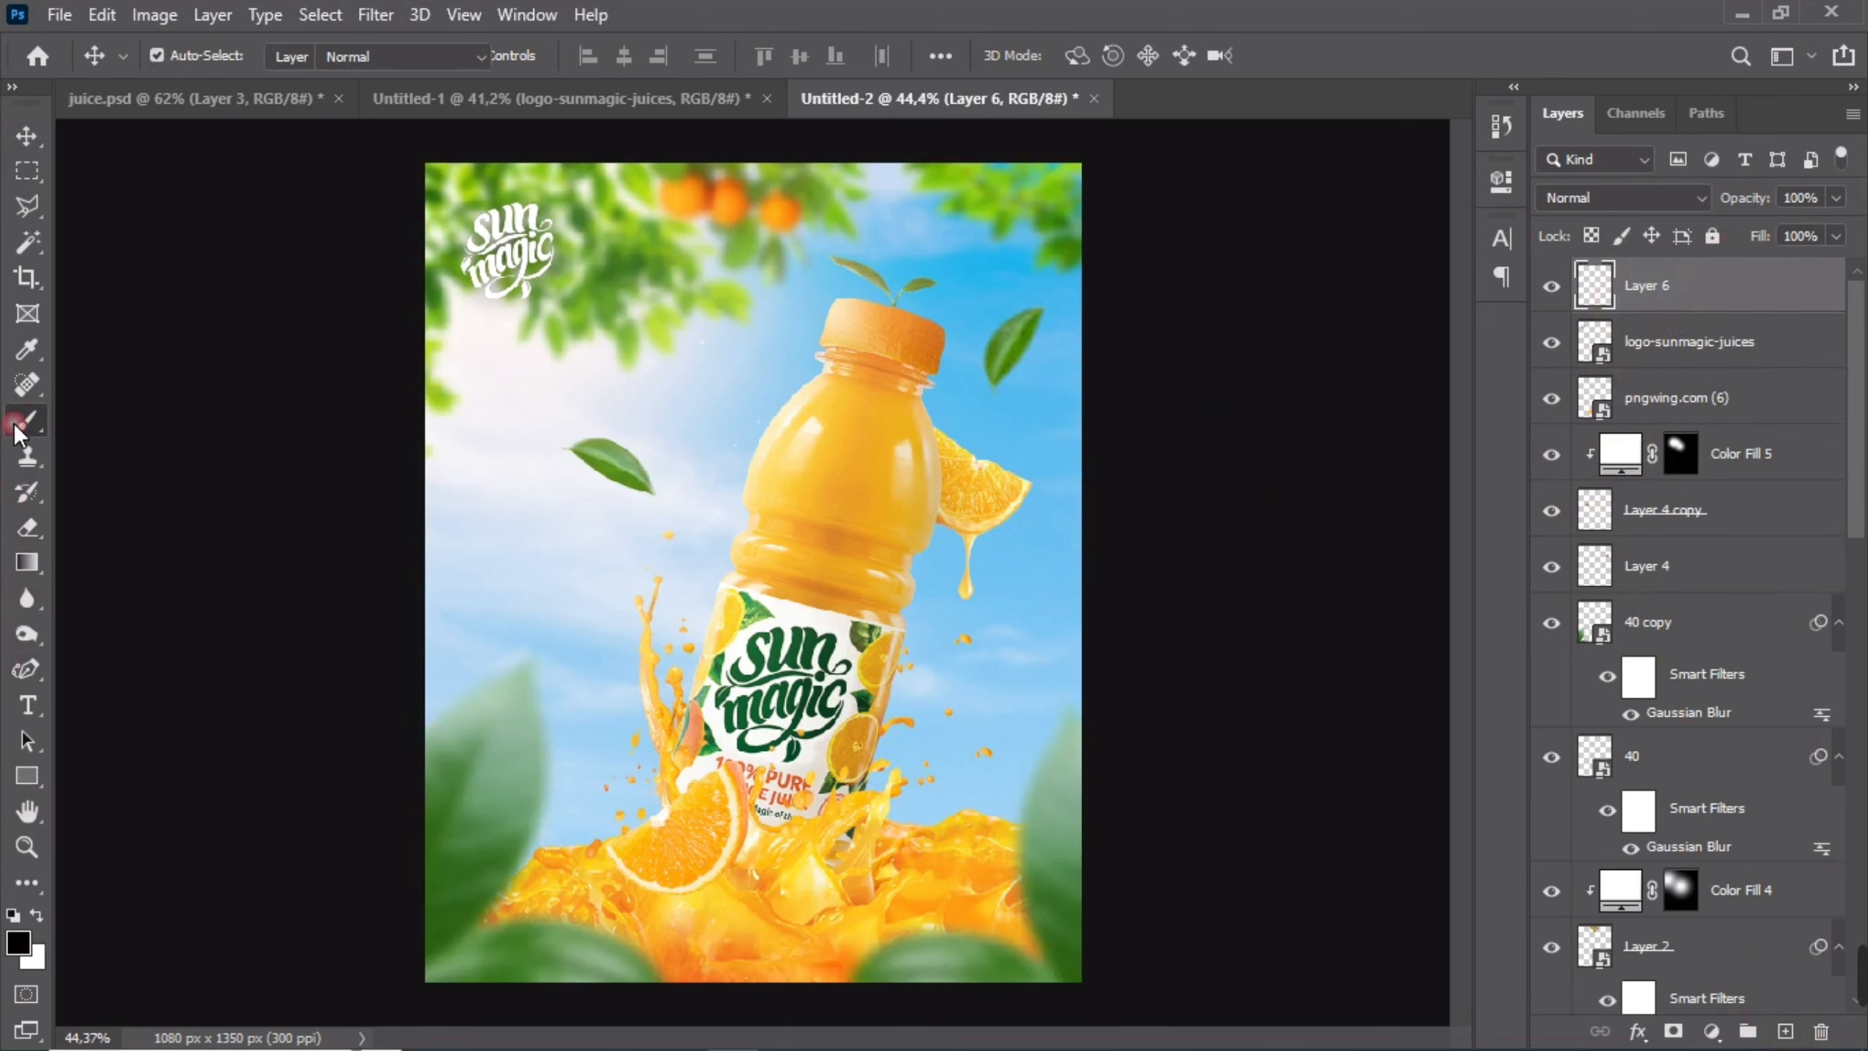
scroll(735, 663, down, 5)
drag(772, 693, 725, 673)
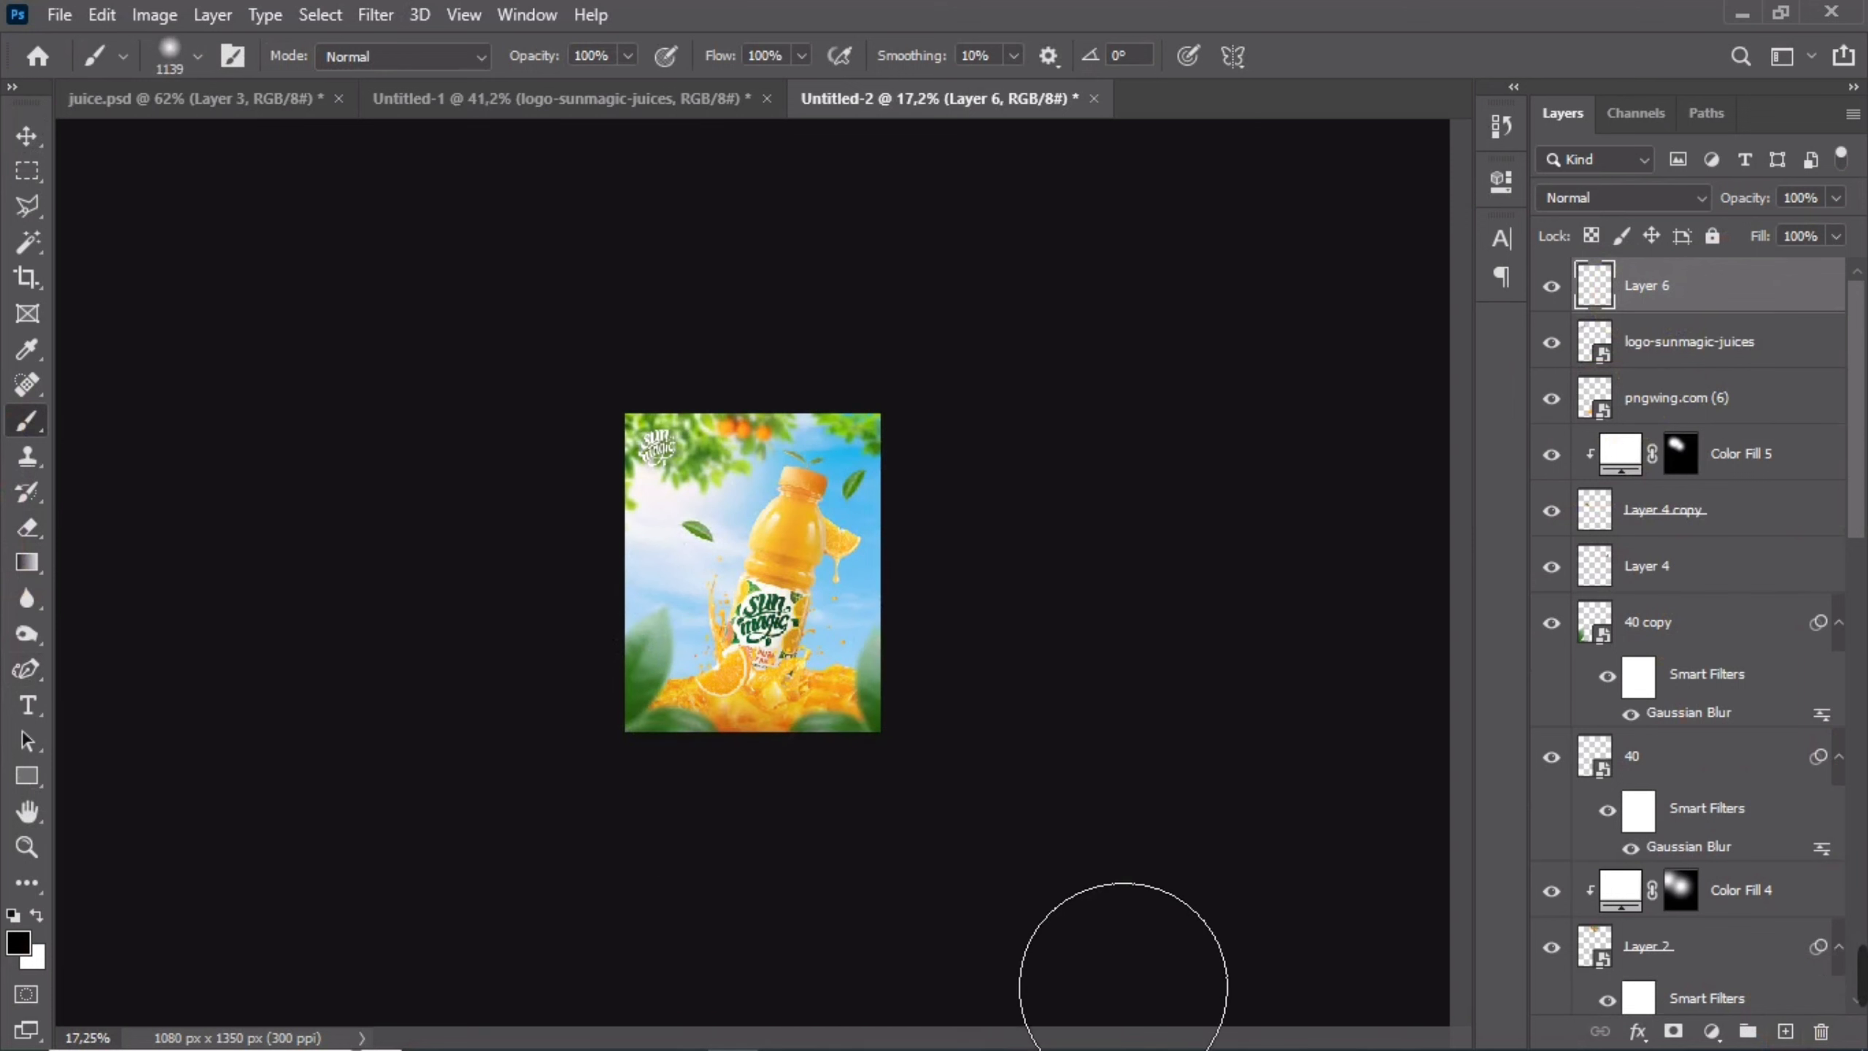
scroll(707, 654, up, 3)
click(26, 136)
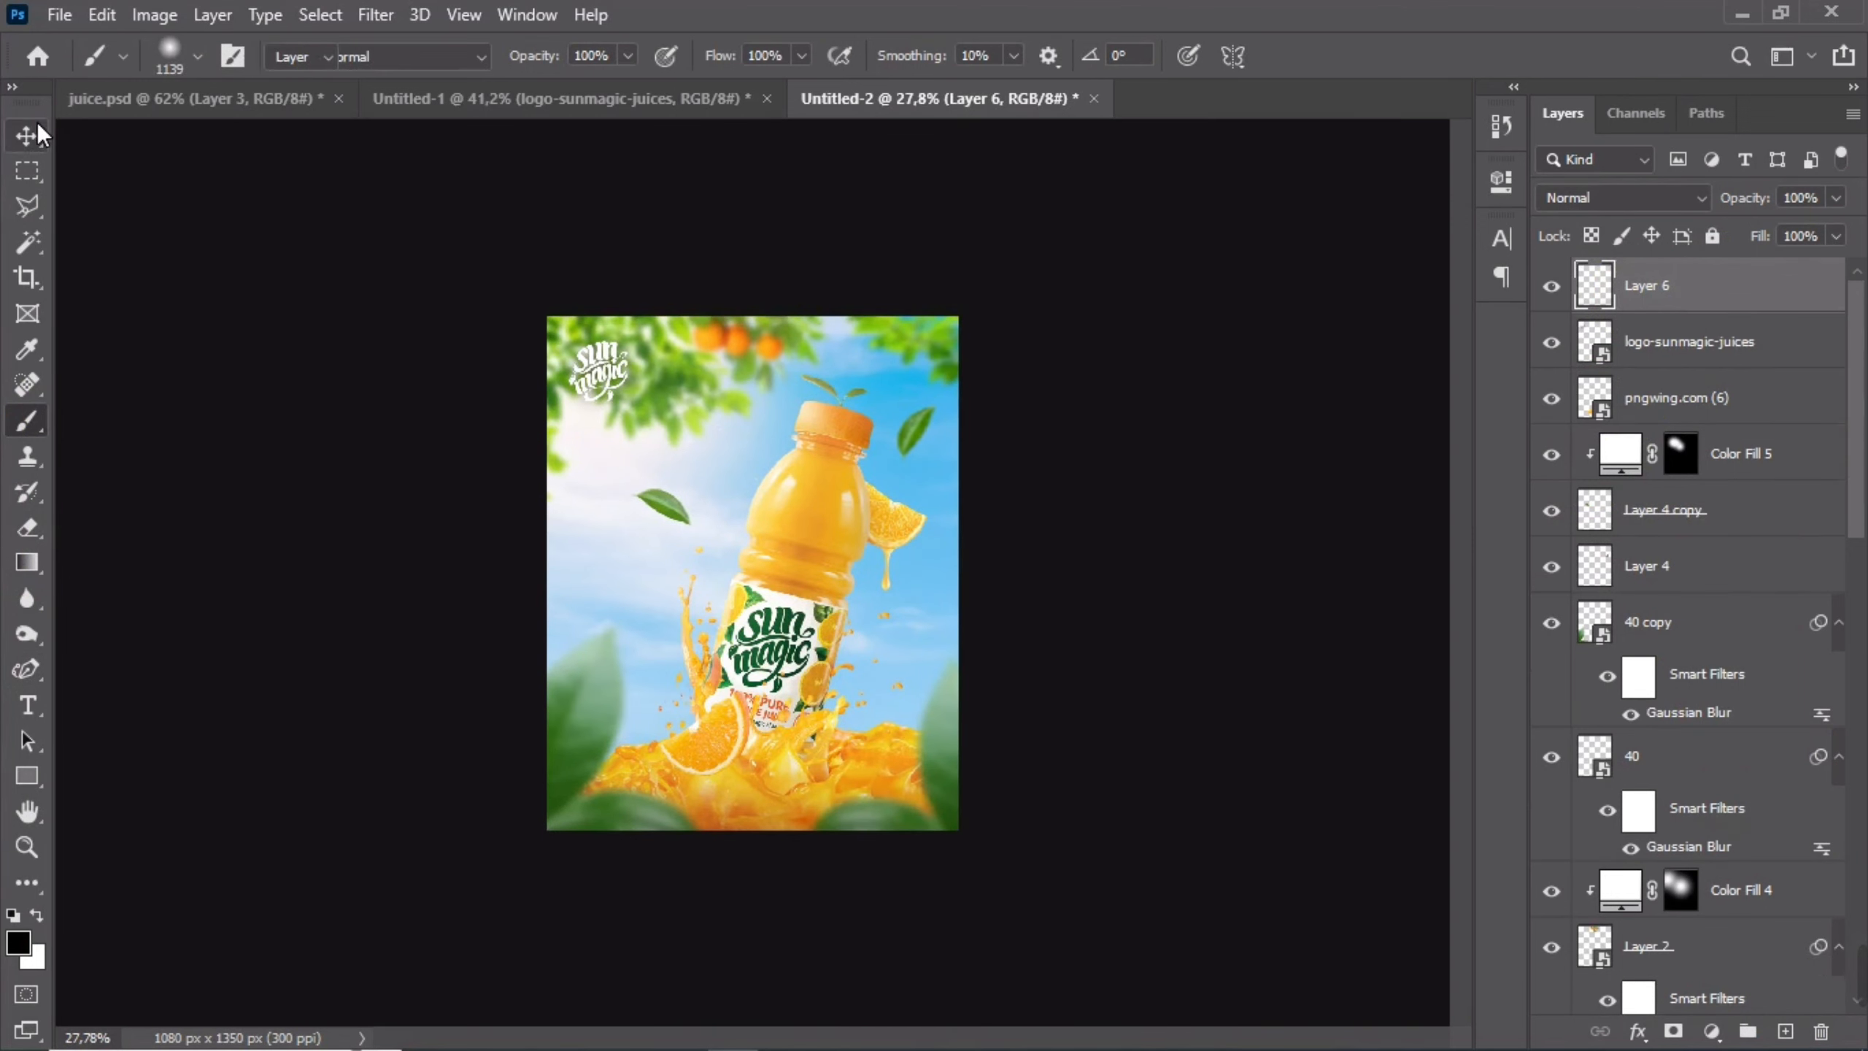
scroll(985, 564, up, 3)
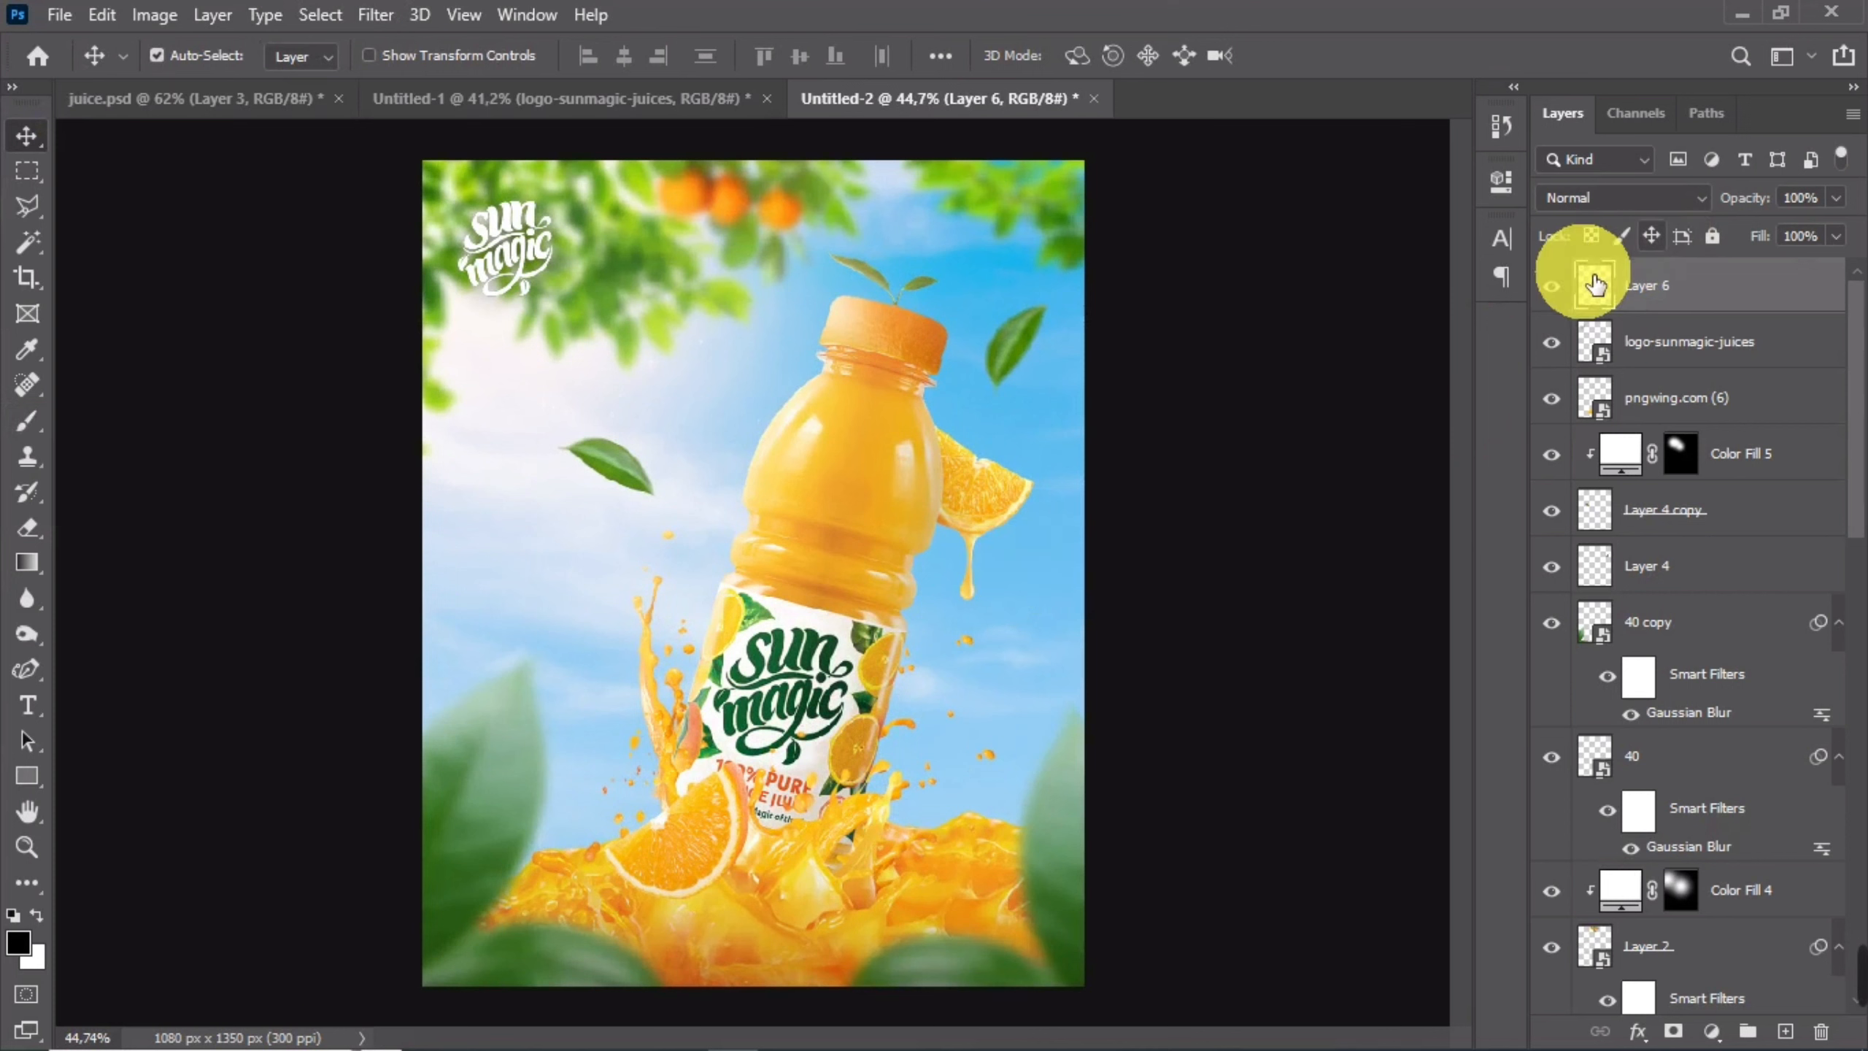
click(1552, 285)
click(1551, 285)
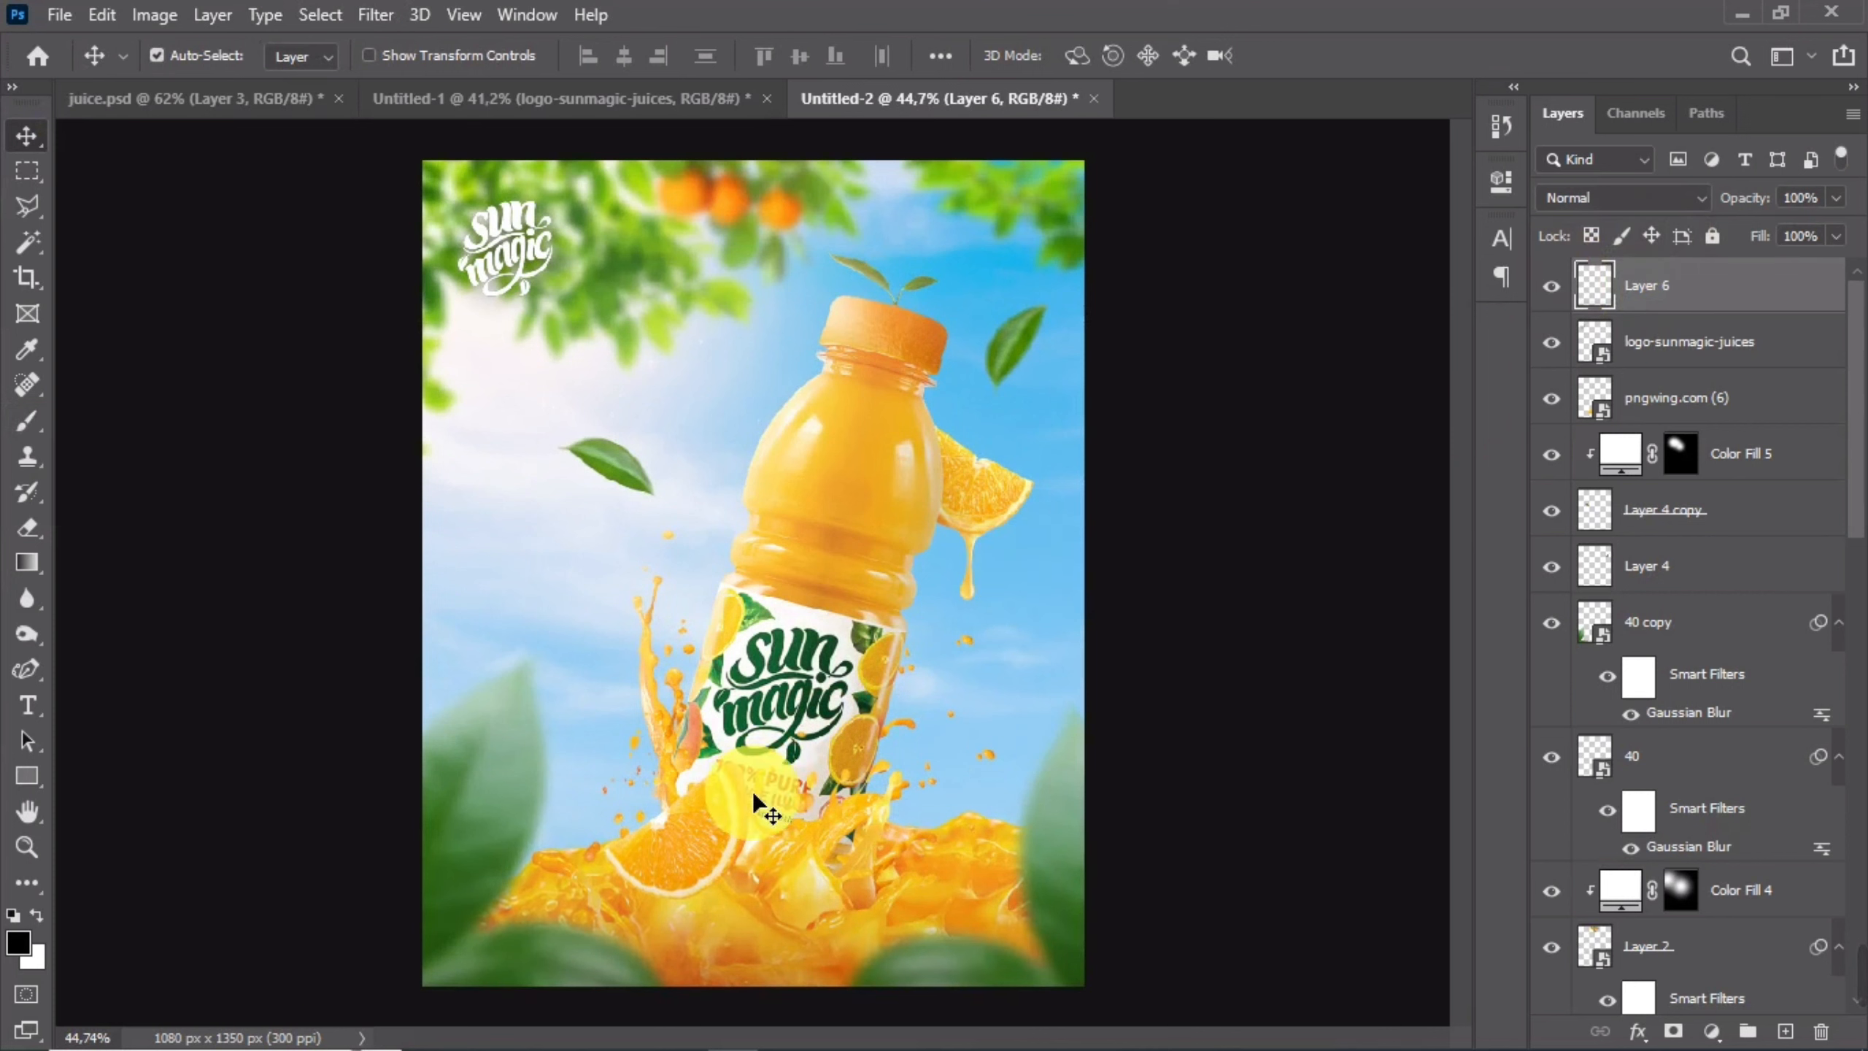
scroll(846, 816, down, 1)
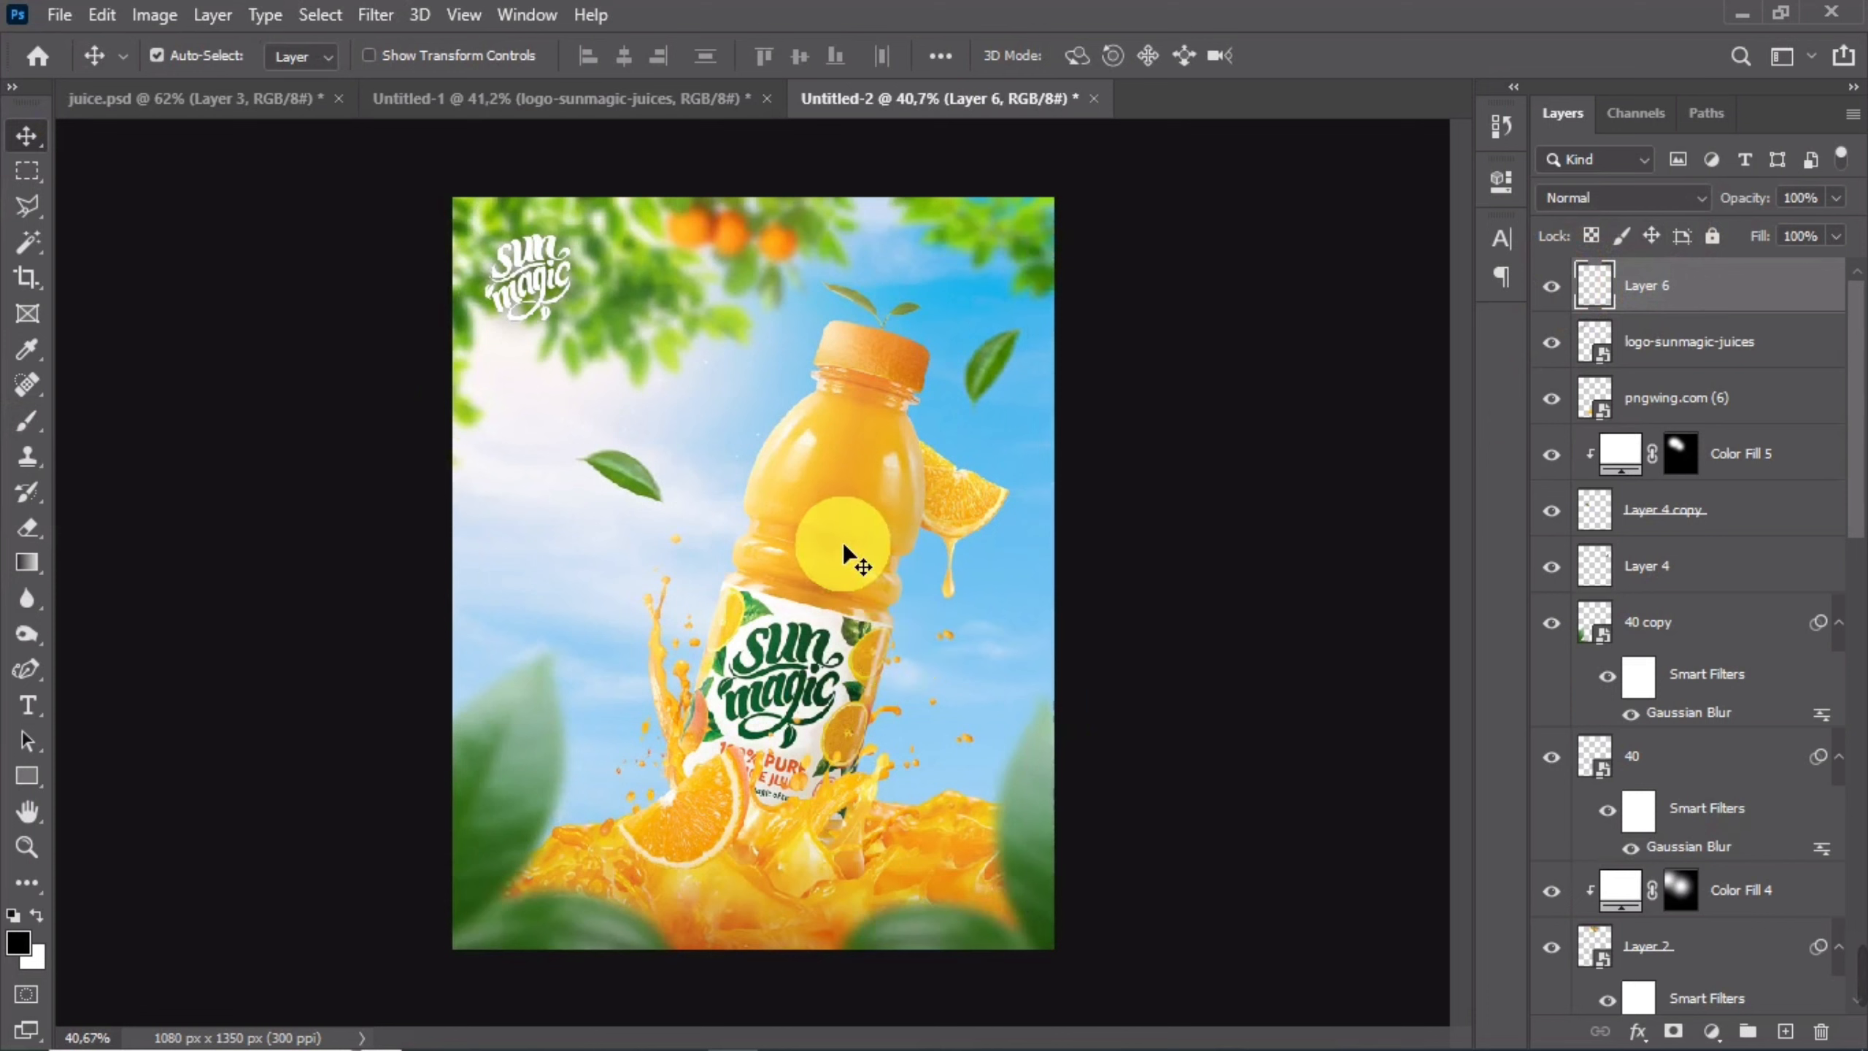
- Add another new layer and darken the poster's upper edge with the soft black 1139 px brush, nudging the shading slightly upward
click(1786, 1032)
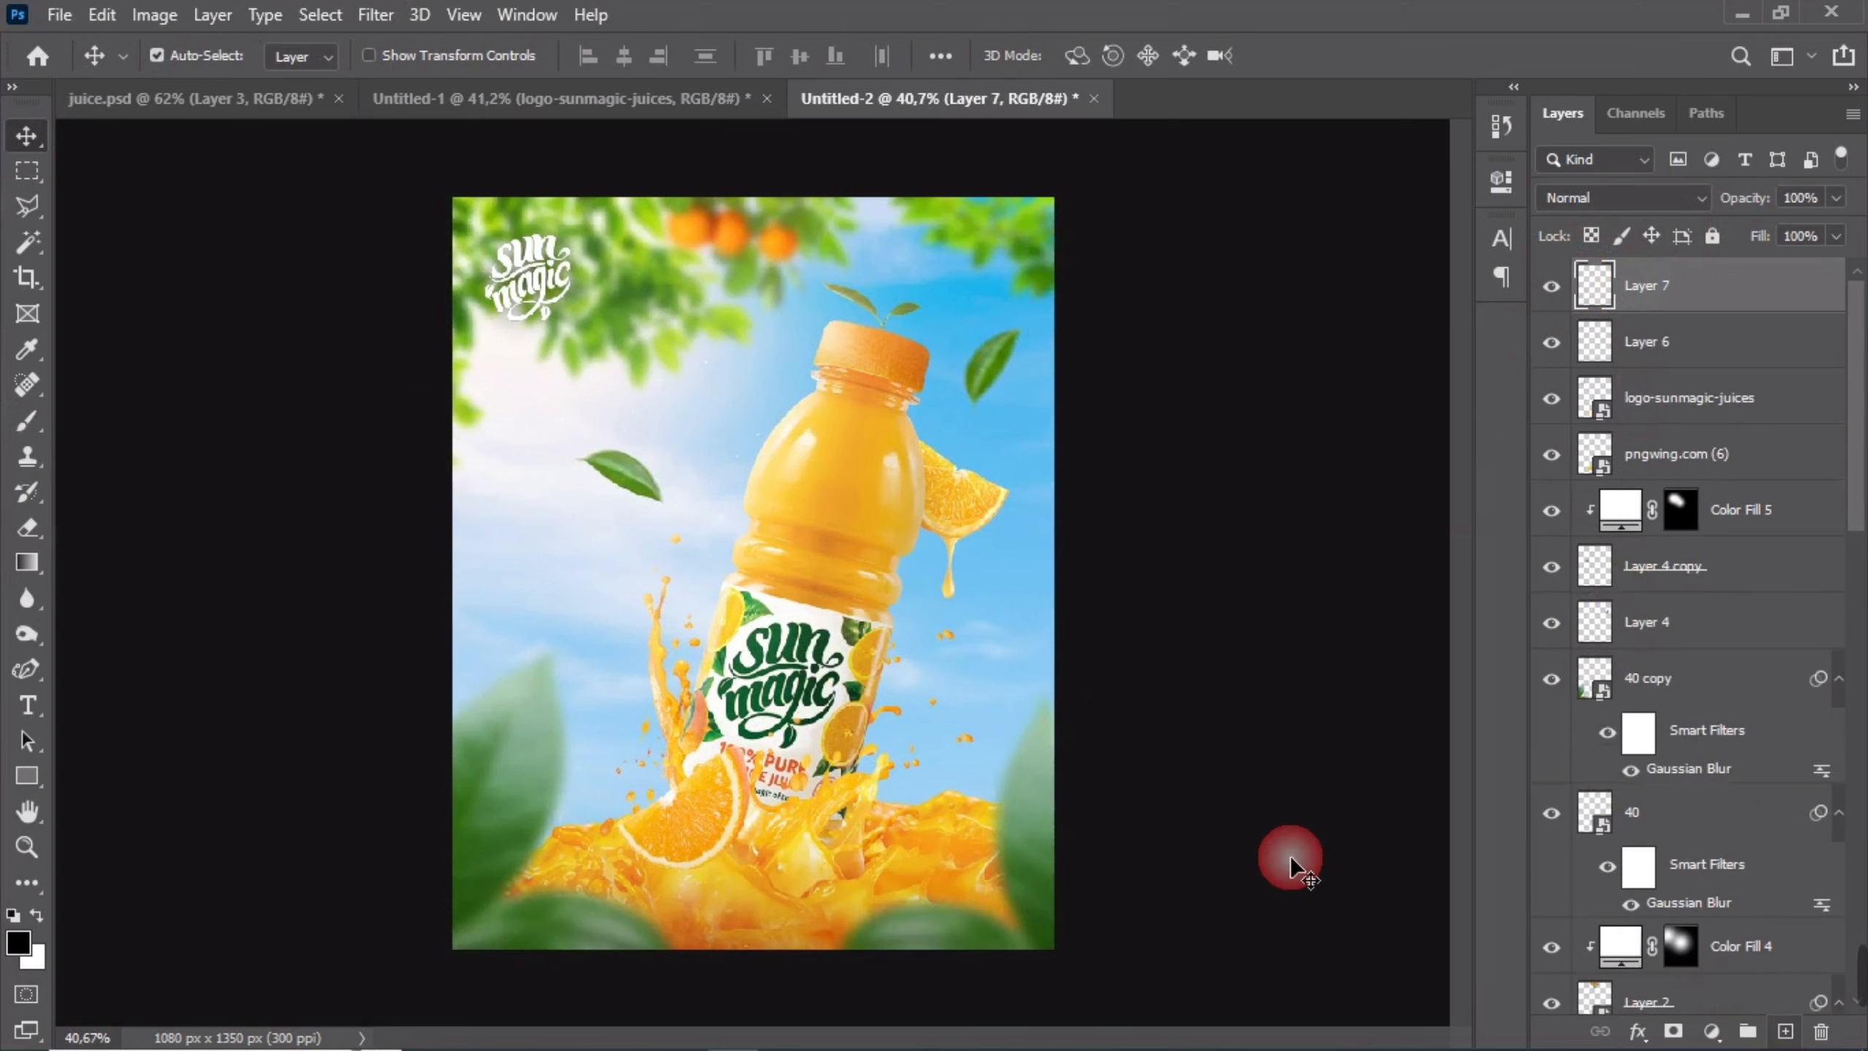
click(30, 417)
scroll(691, 359, down, 5)
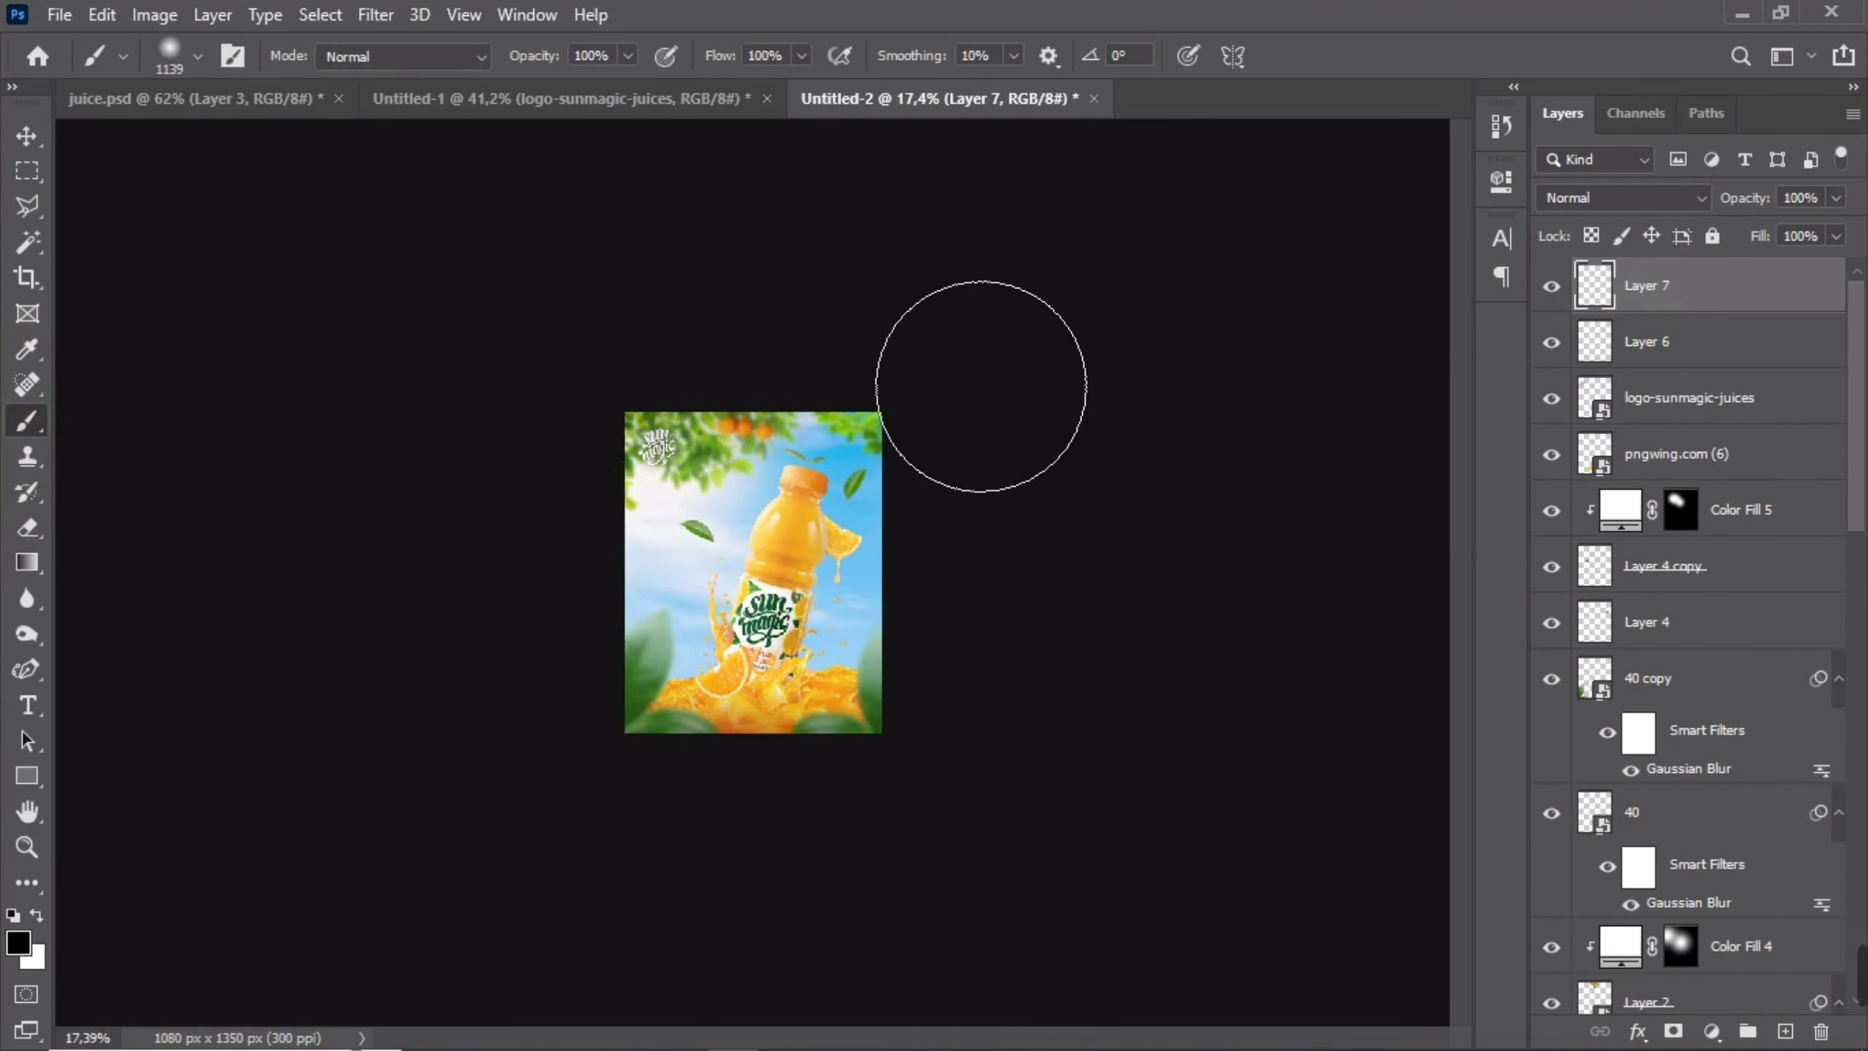
scroll(772, 430, up, 4)
scroll(772, 431, up, 2)
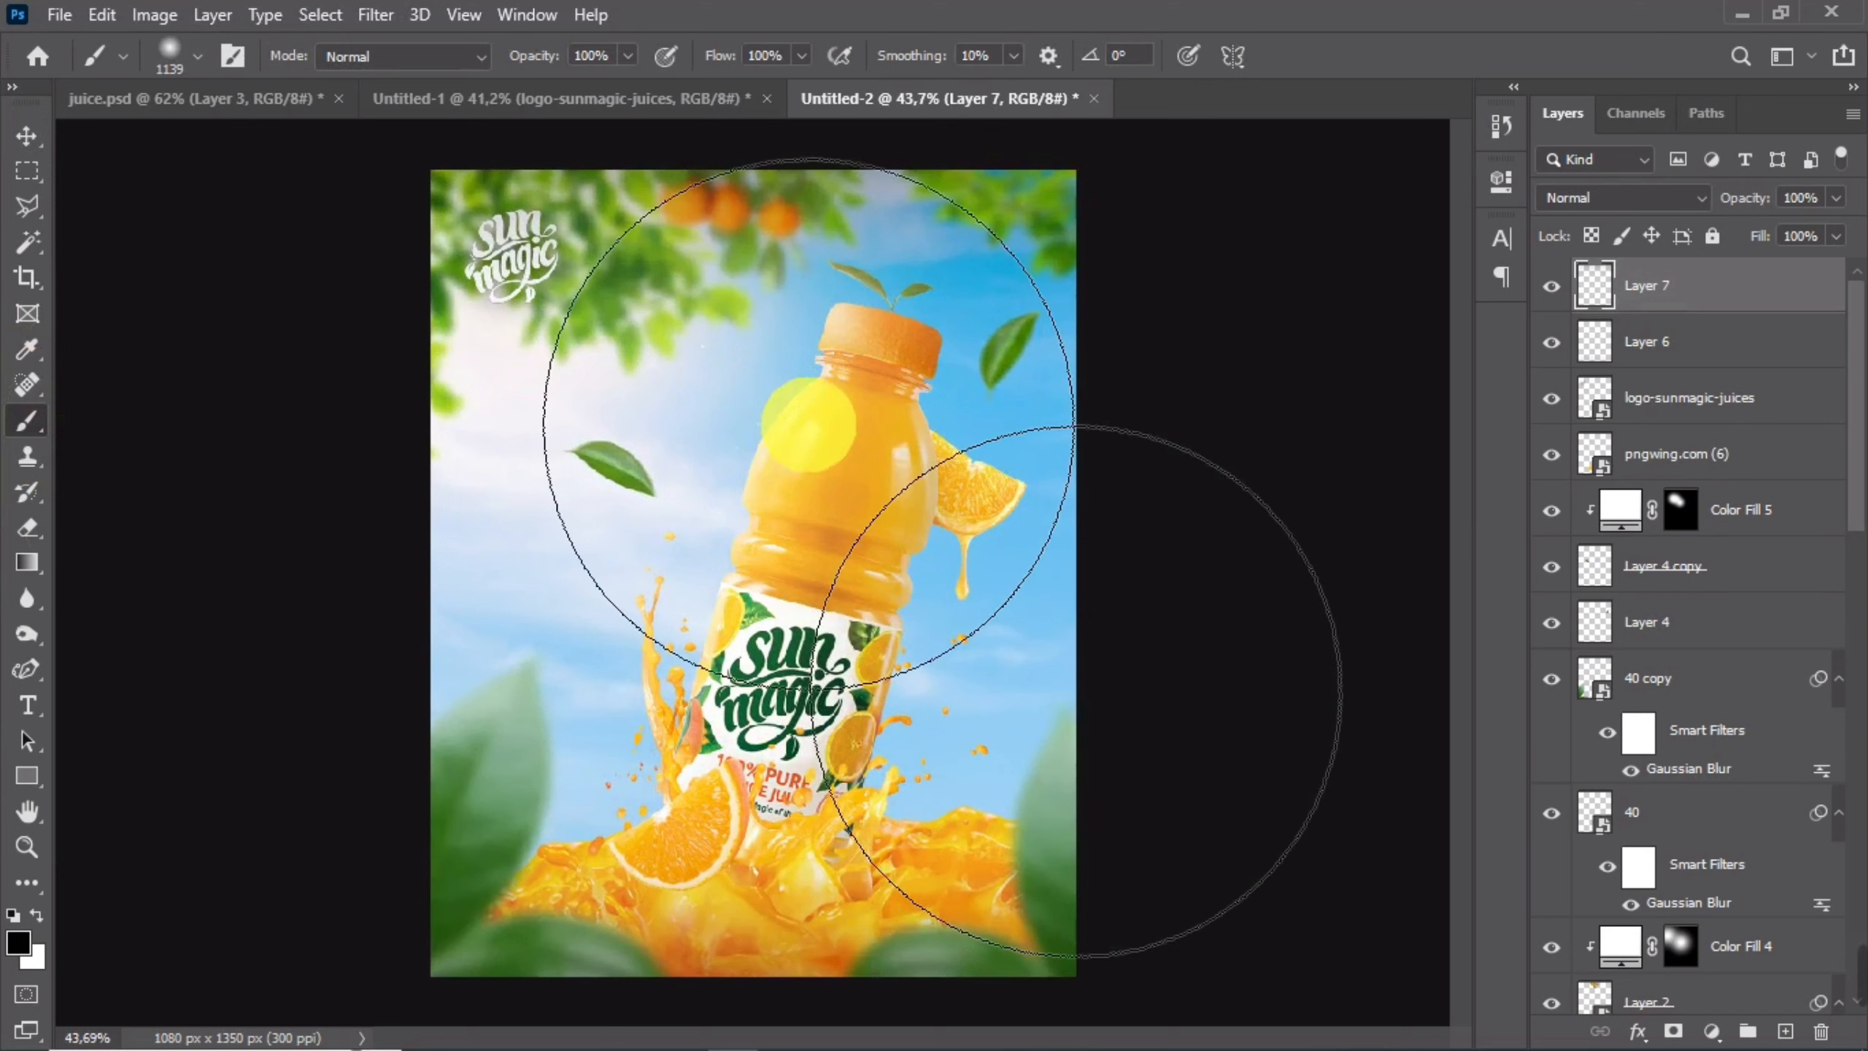
click(28, 139)
scroll(762, 321, down, 2)
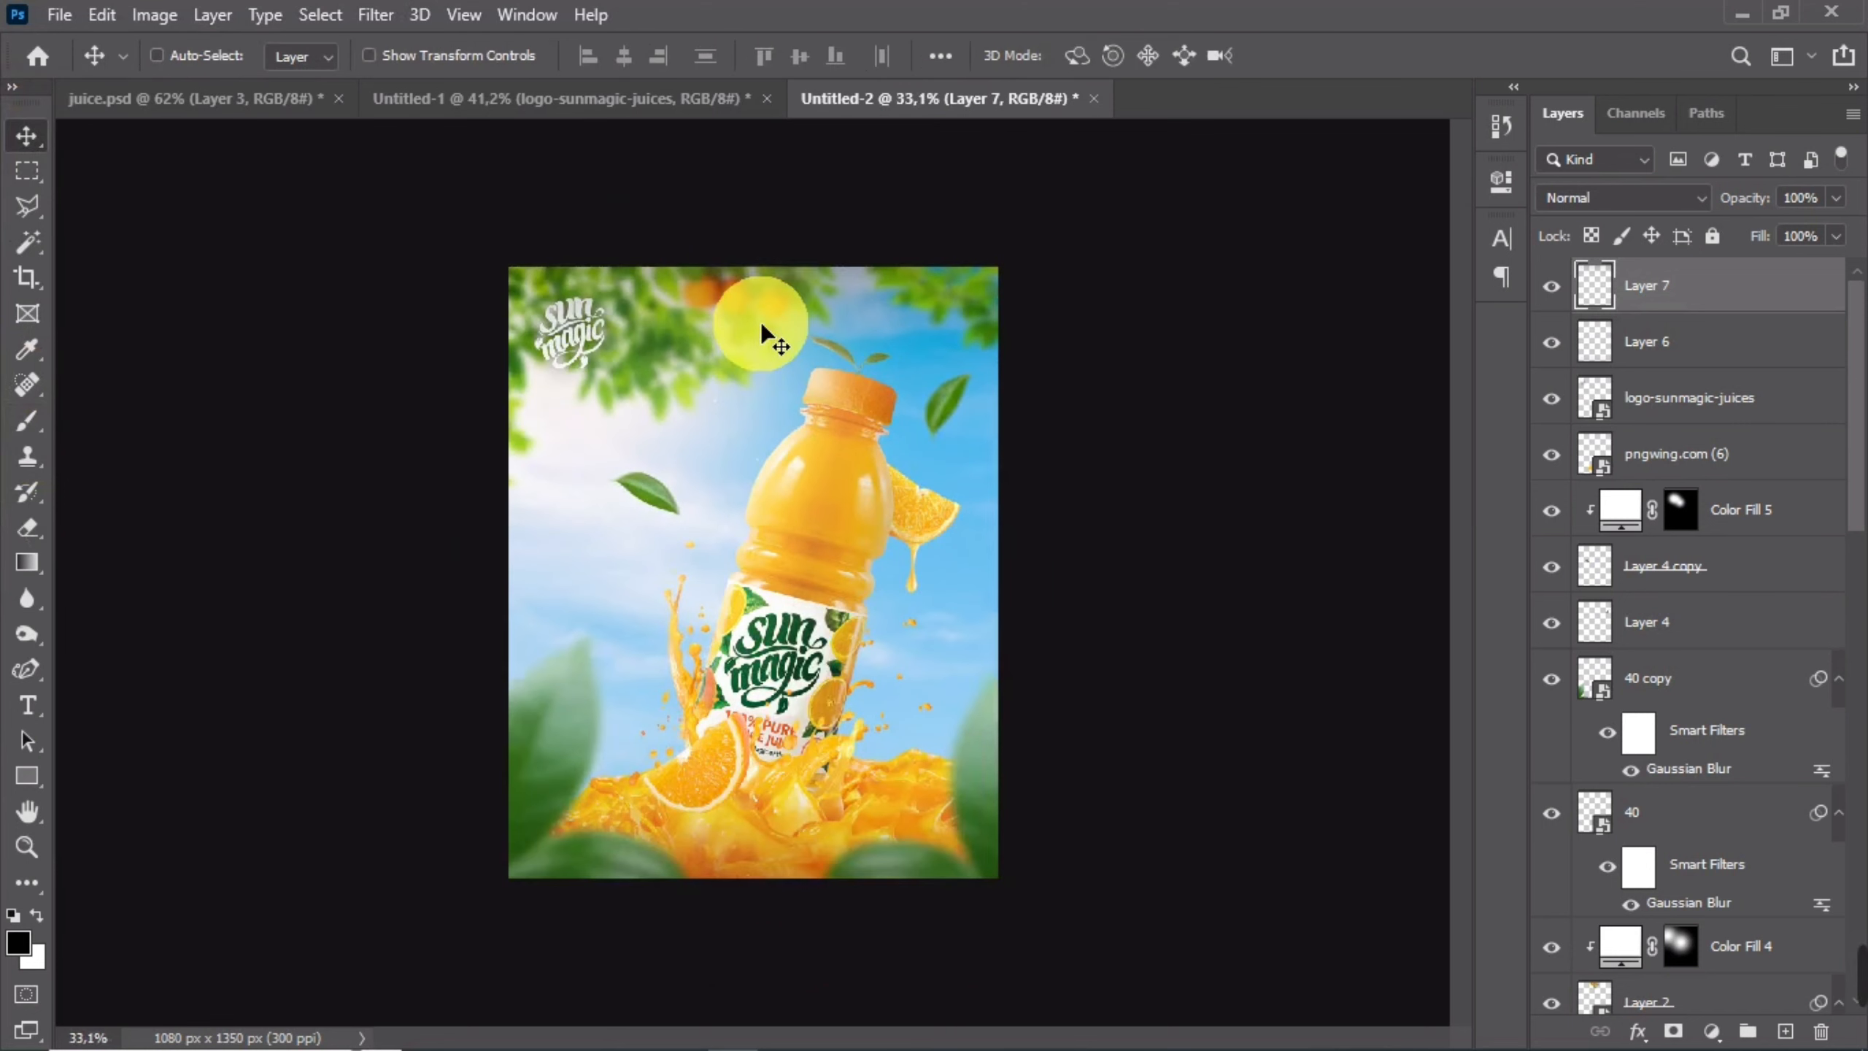
drag(768, 269, 770, 266)
- Compare the poster with and without the upper-edge shading and examine the overall composition at different magnifications
scroll(777, 388, down, 3)
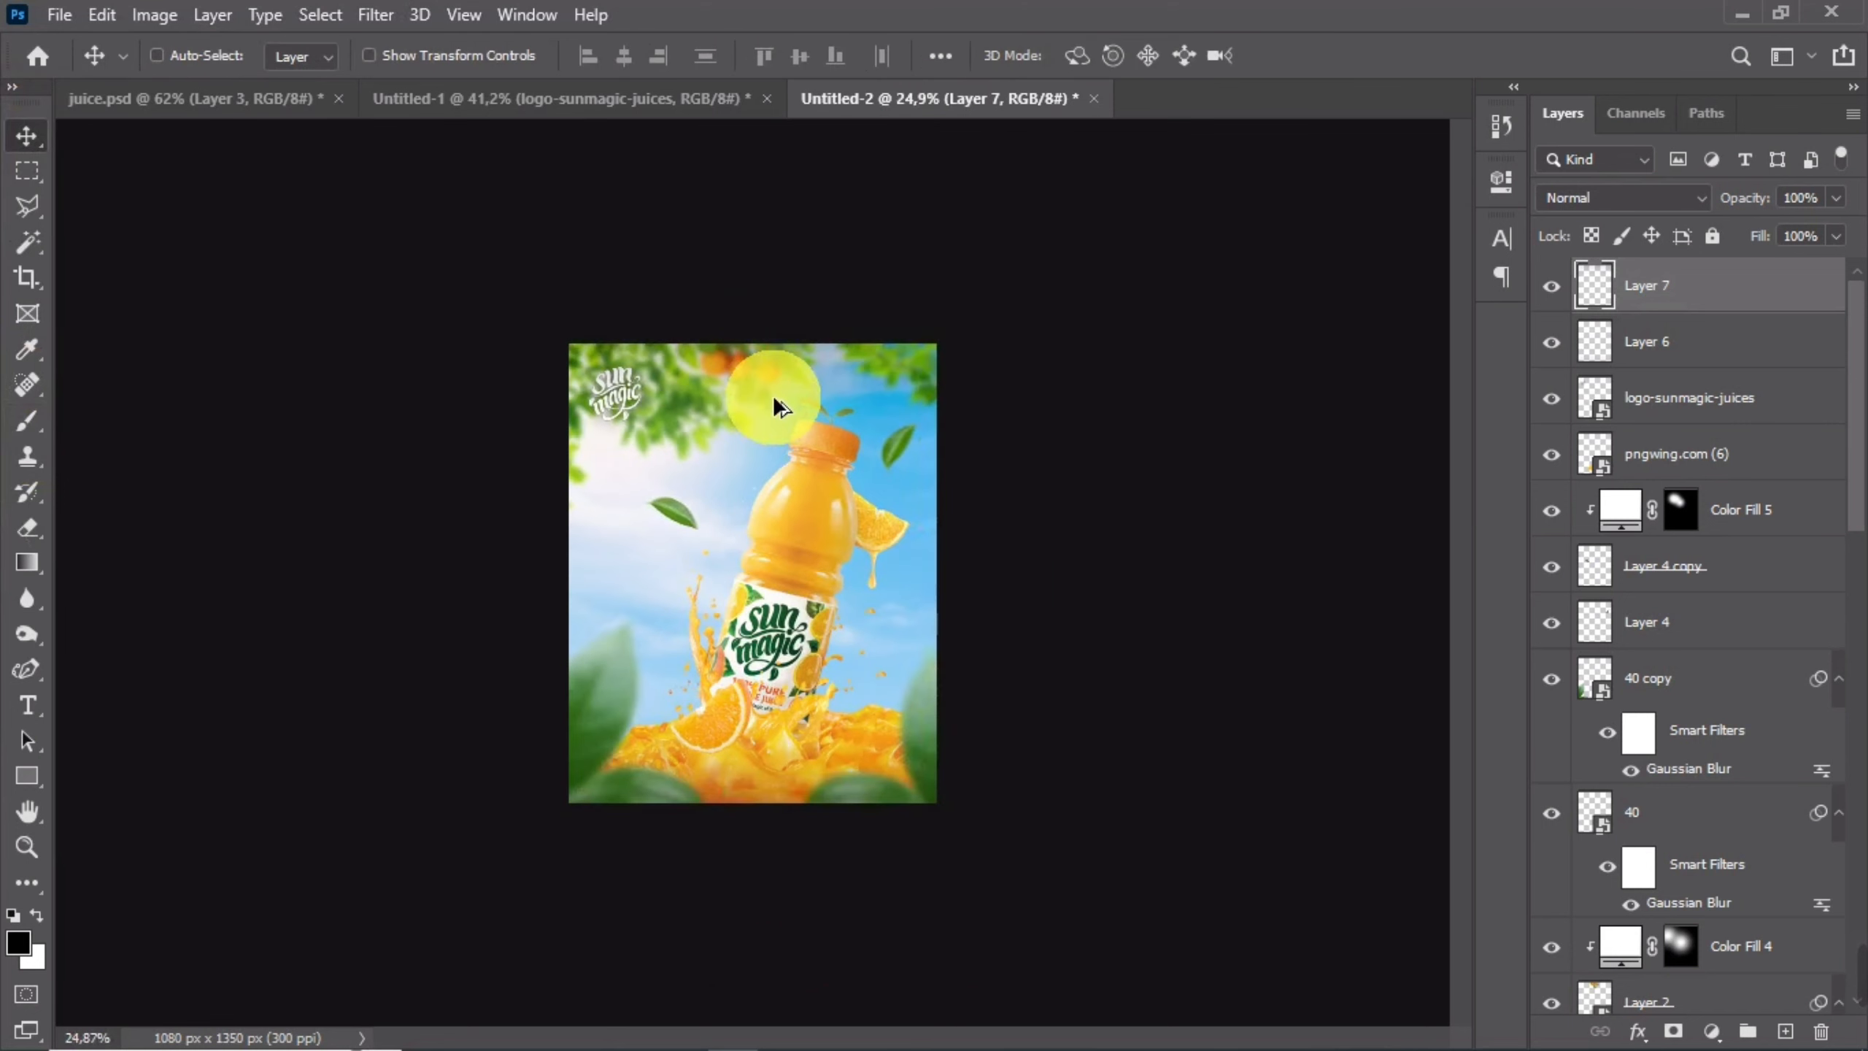
scroll(773, 394, up, 3)
click(1551, 286)
click(1551, 286)
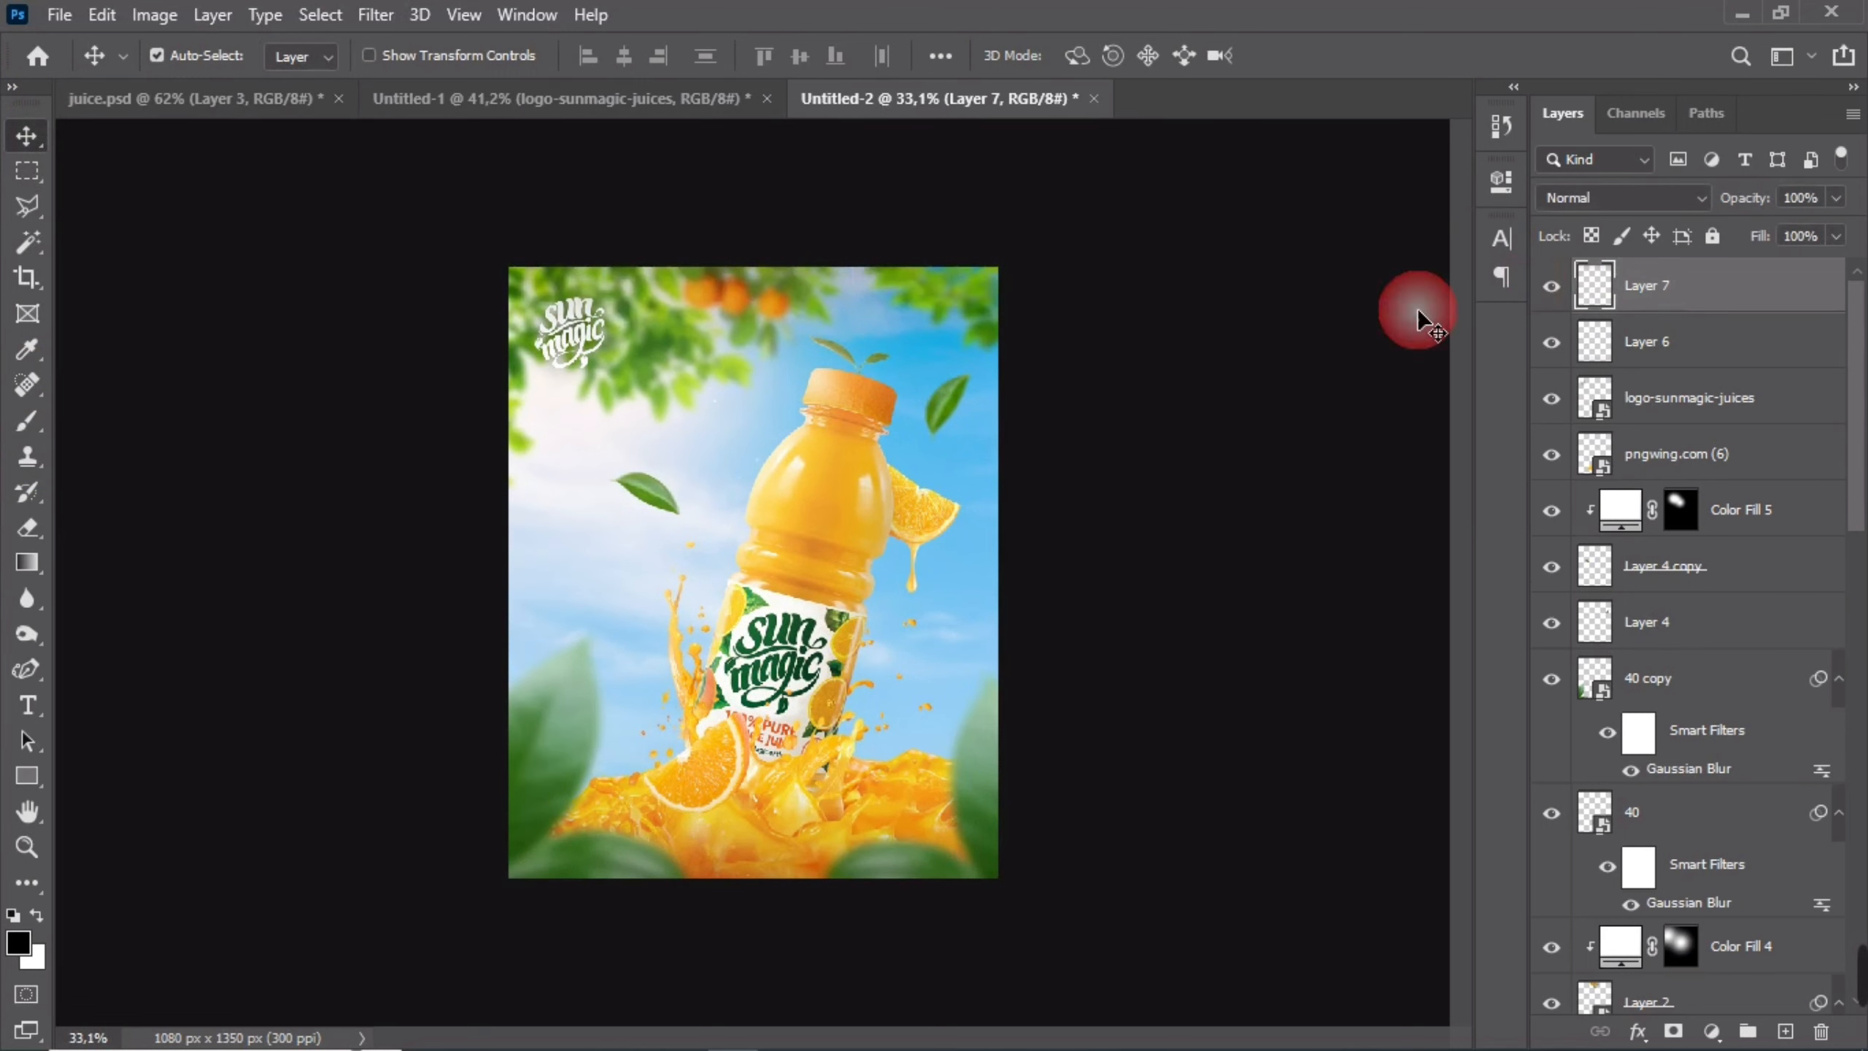
scroll(767, 478, down, 3)
scroll(773, 487, up, 3)
scroll(773, 486, up, 2)
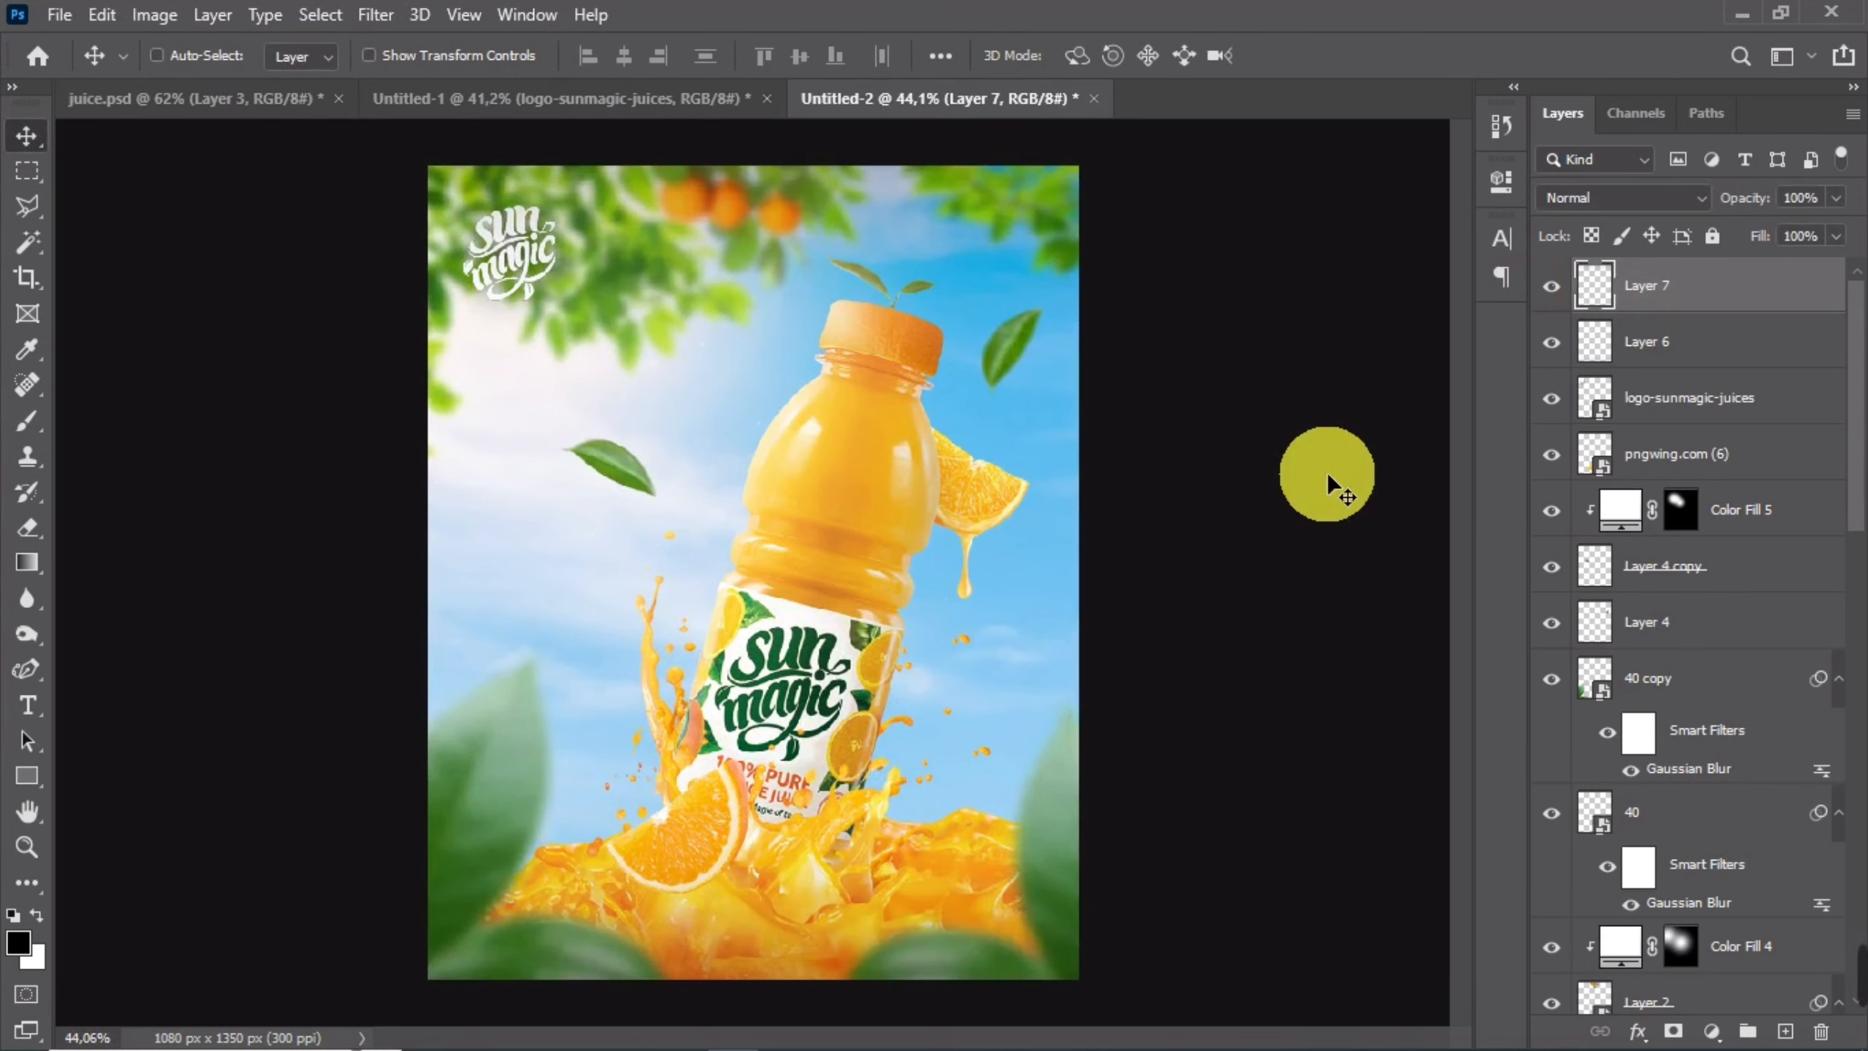
key(ctrl+minus)
key(ctrl+equal)
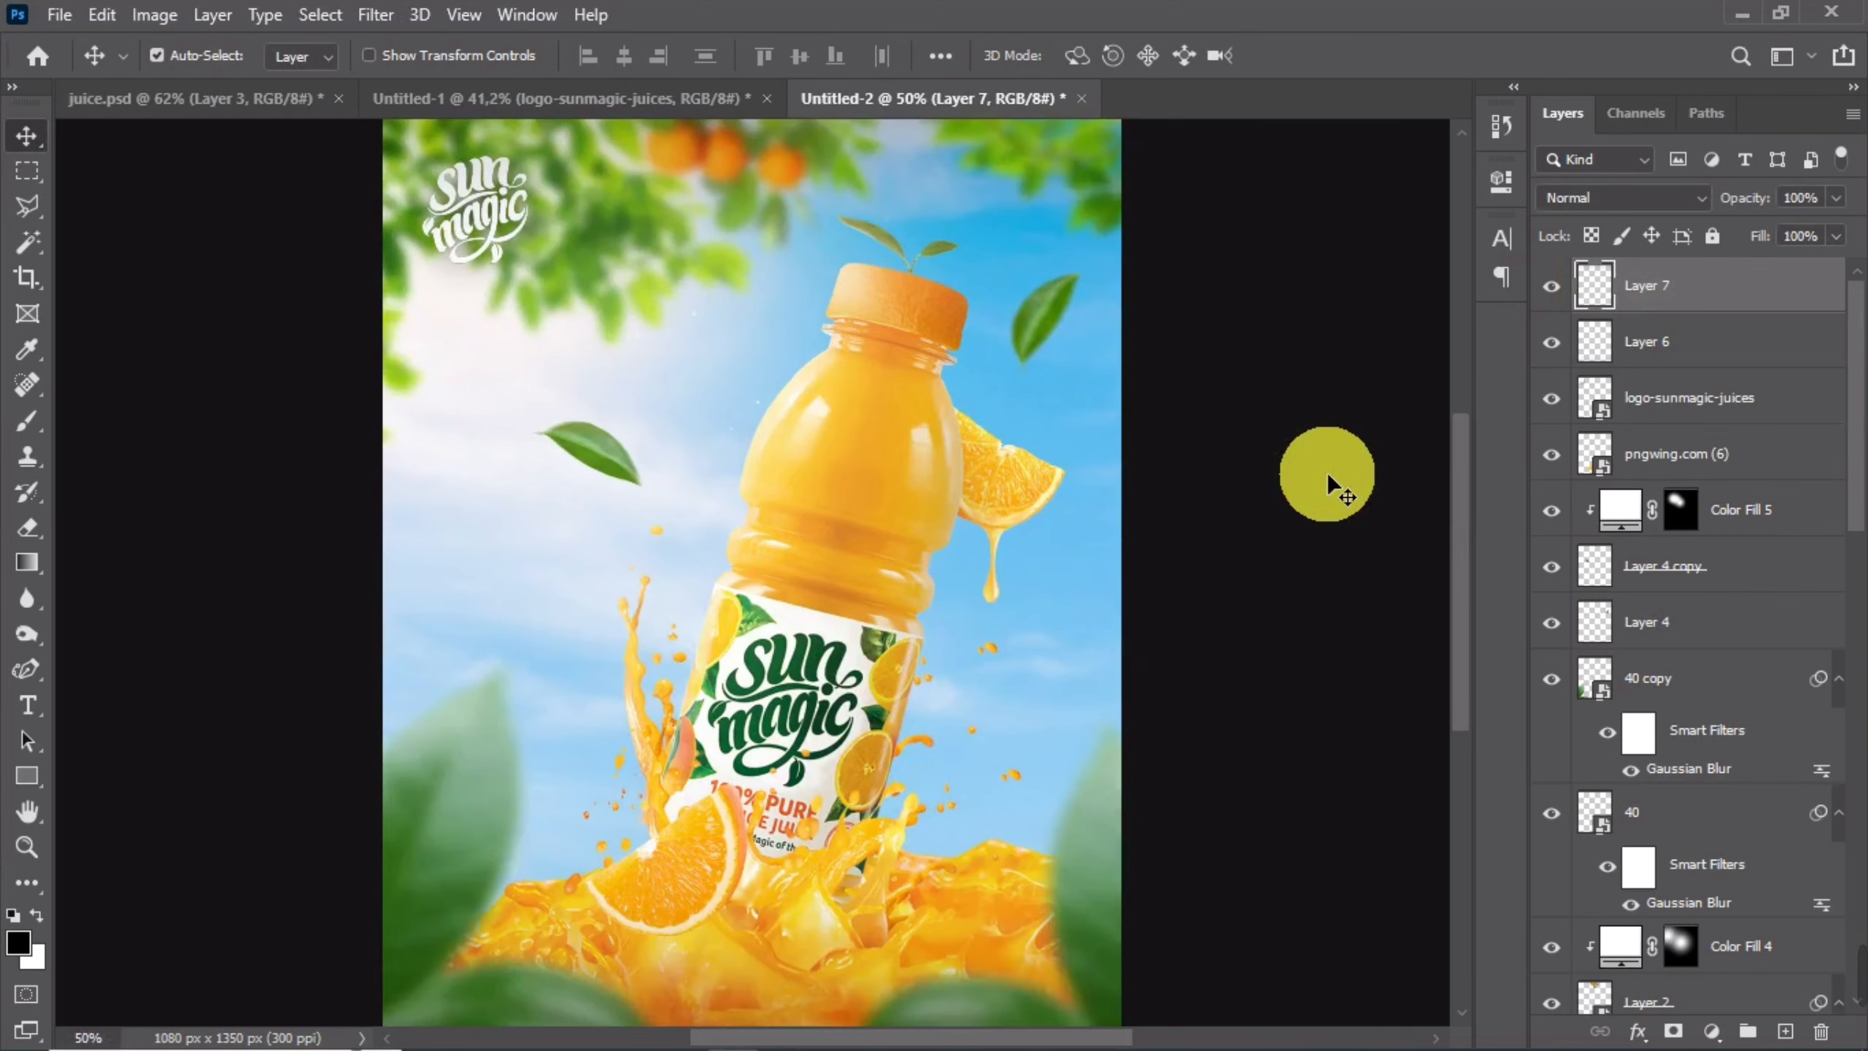
scroll(1042, 526, down, 1)
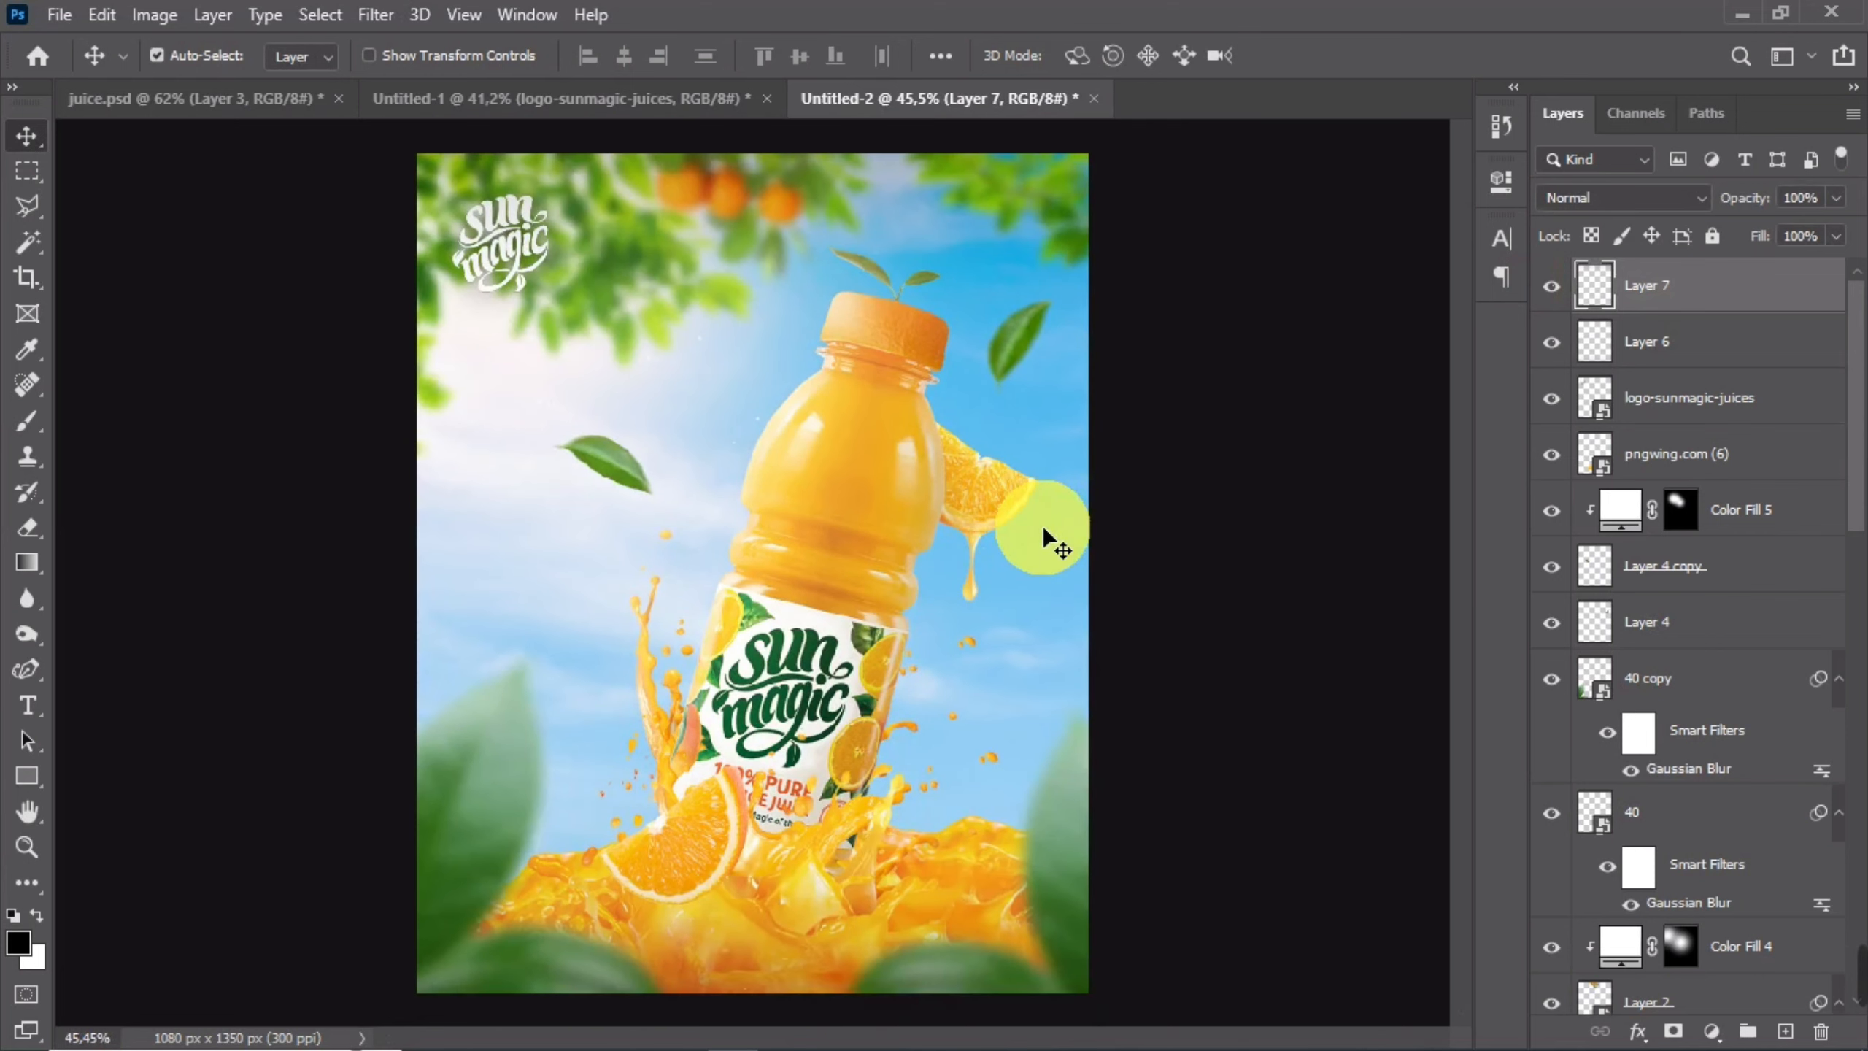
- Work on the bottle layer's midtones with the soft Burn tool at 50% exposure, undoing the unwanted stroke and reducing the brush to 184 px
click(832, 502)
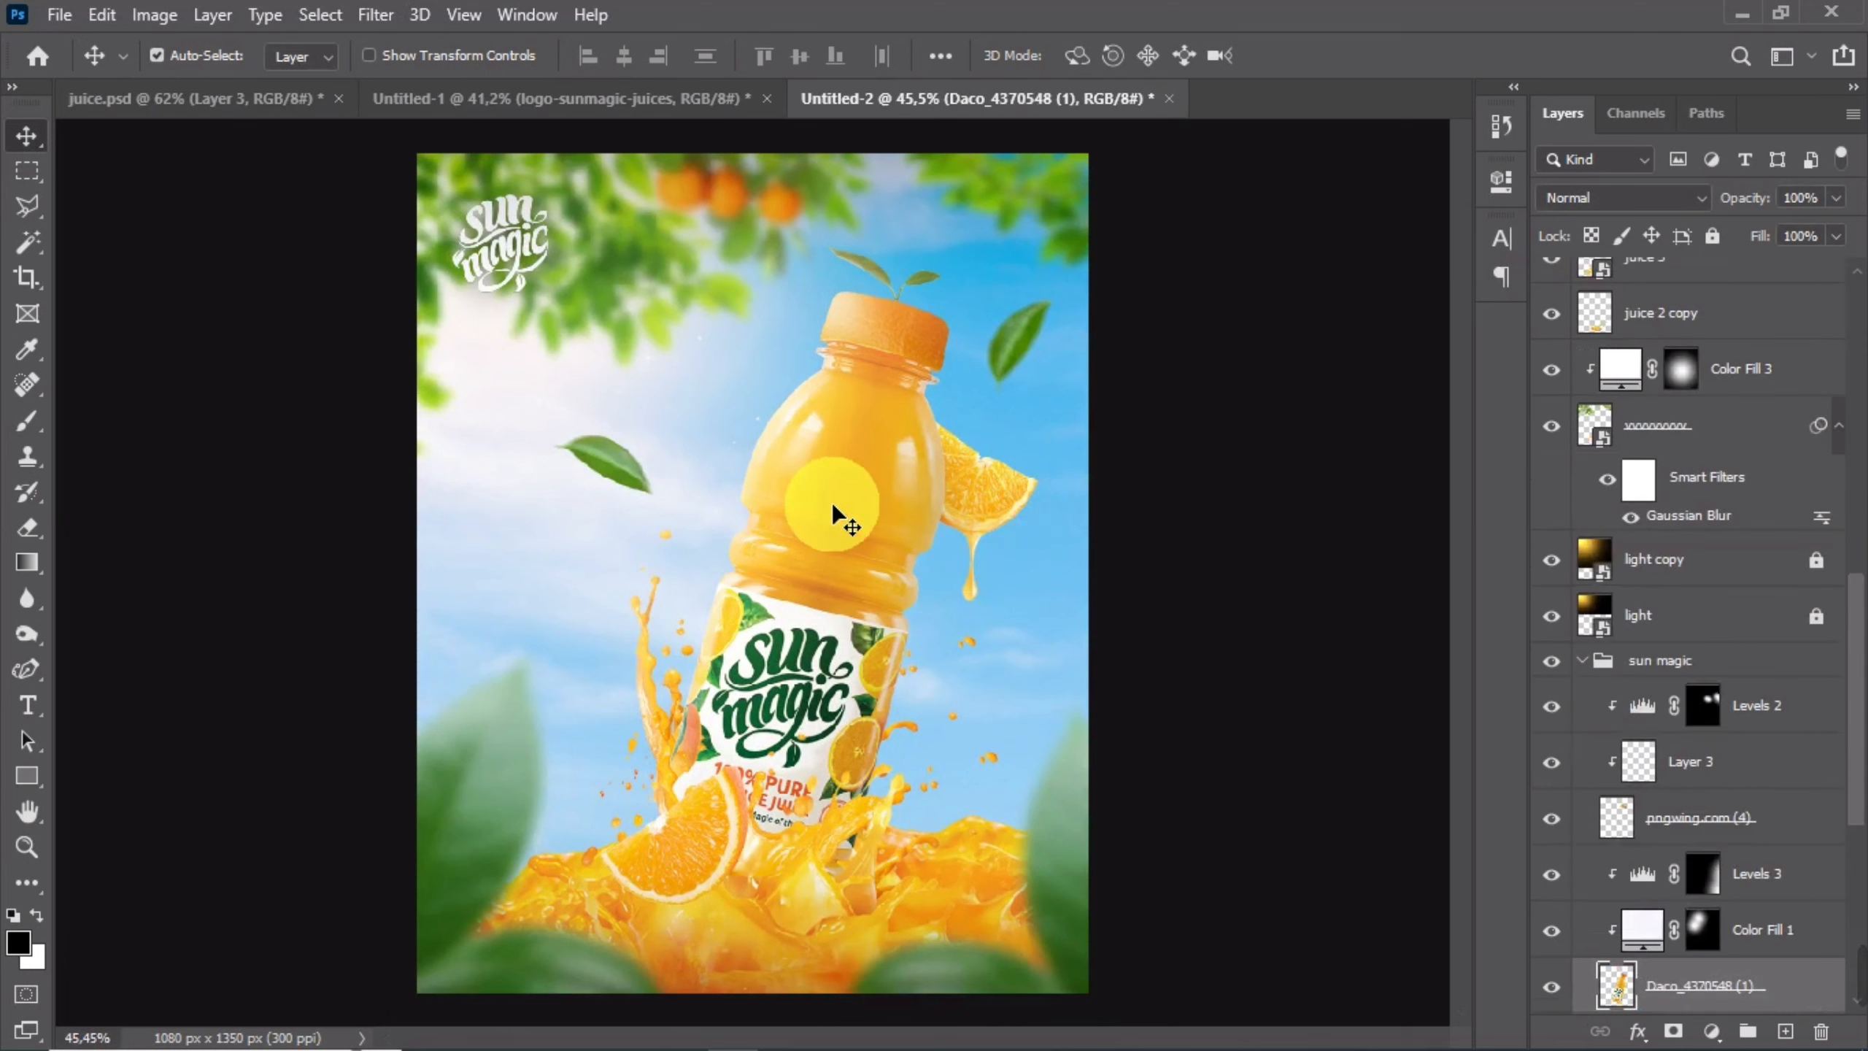
click(22, 622)
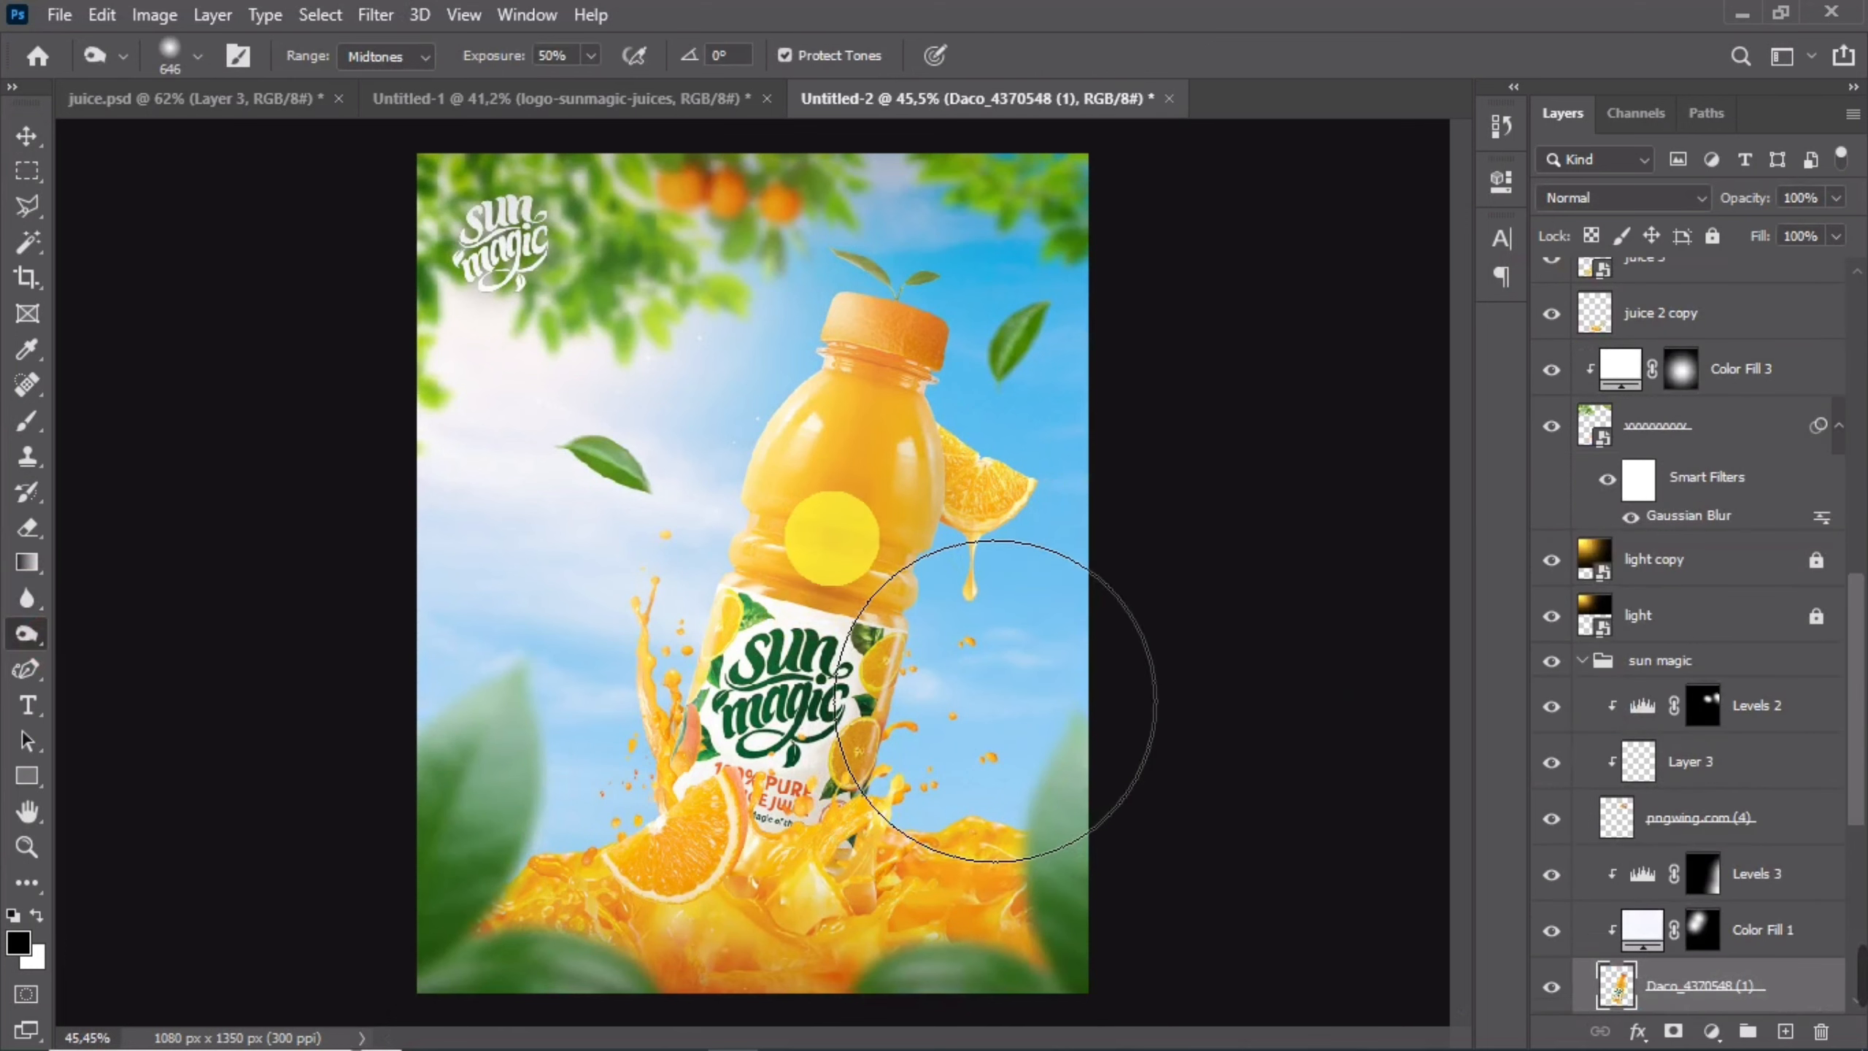
drag(817, 539, 682, 566)
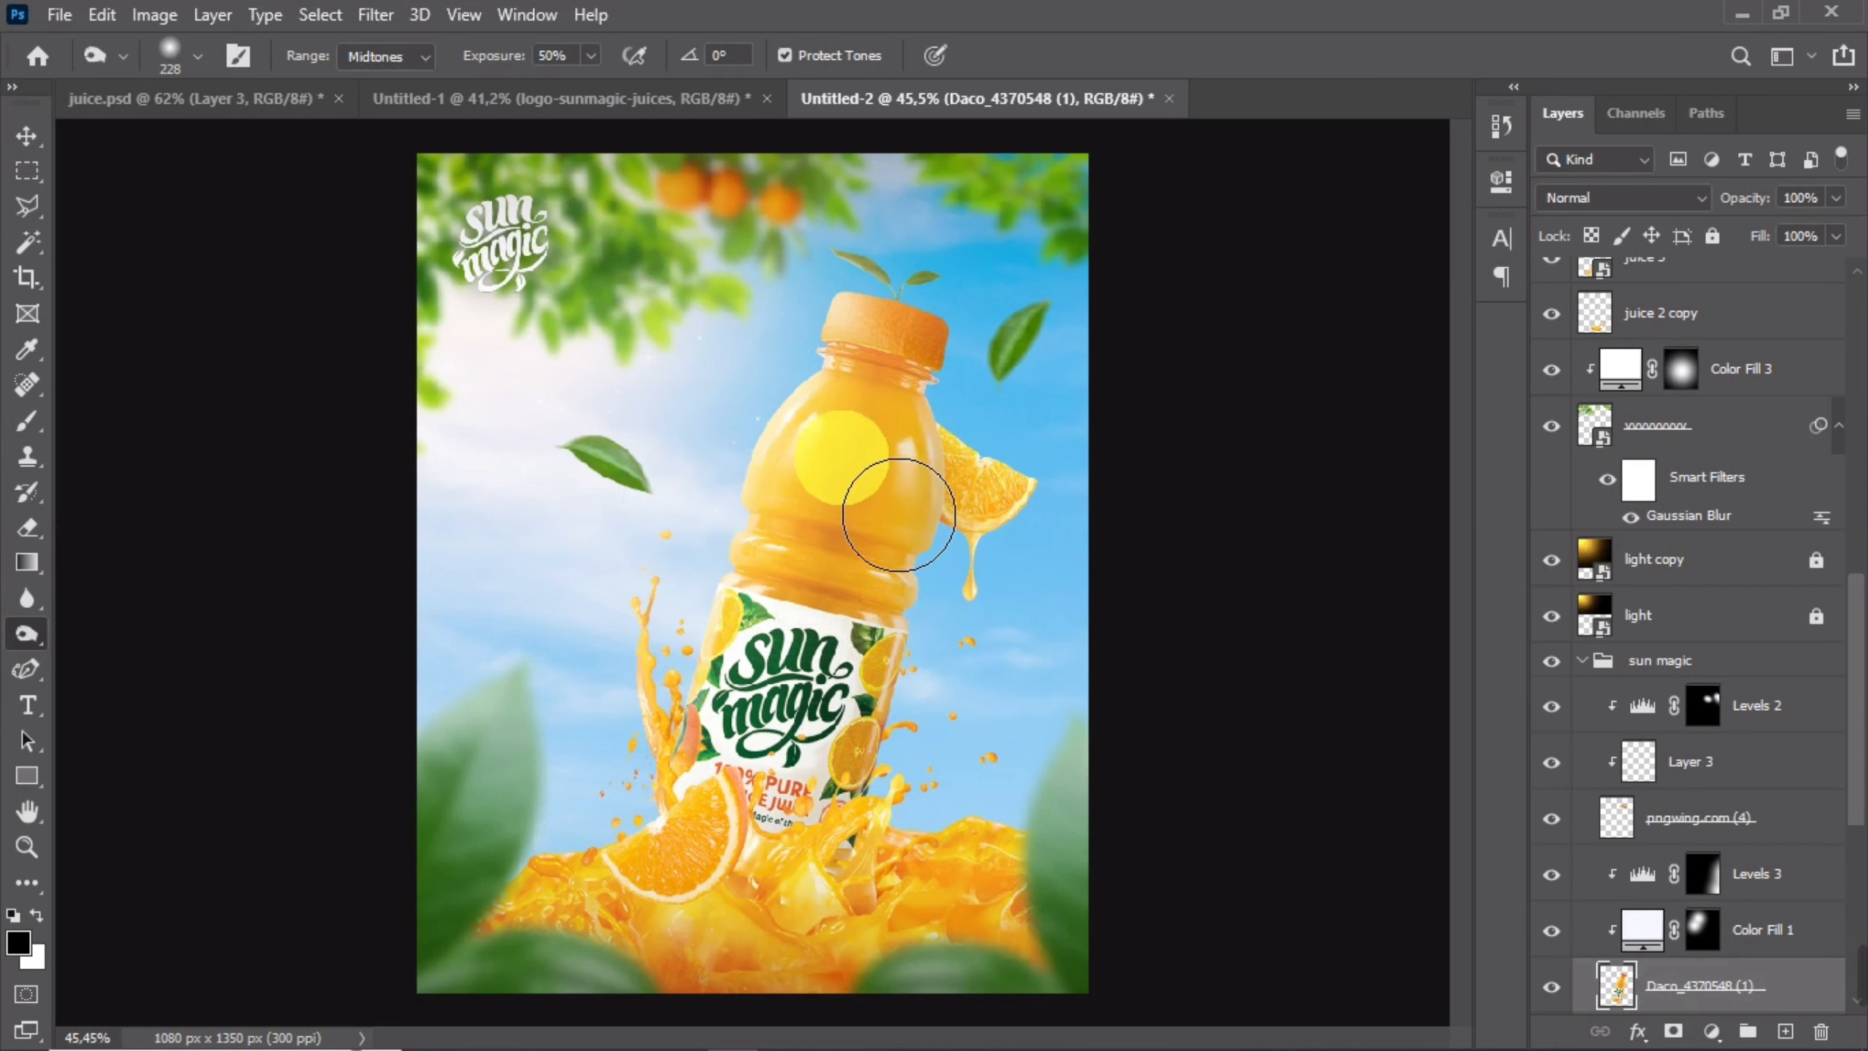
key(ctrl+z)
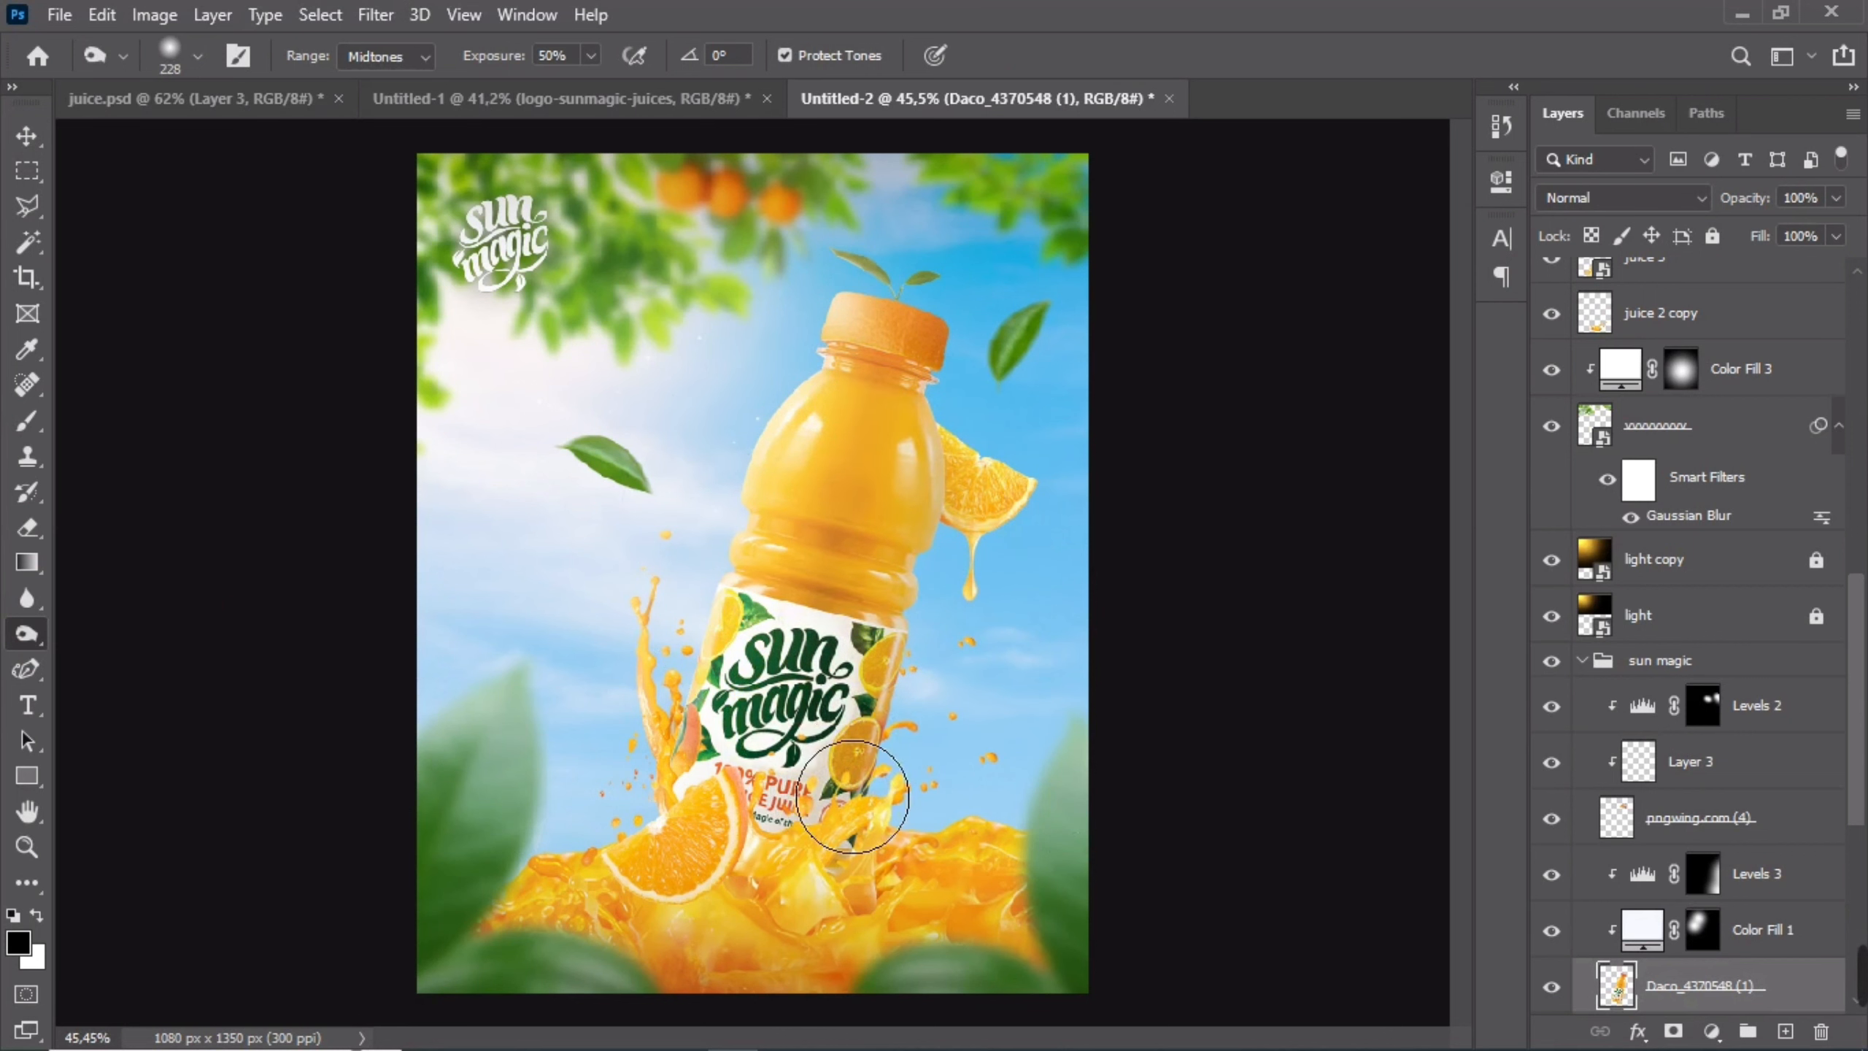
scroll(852, 897, down, 2)
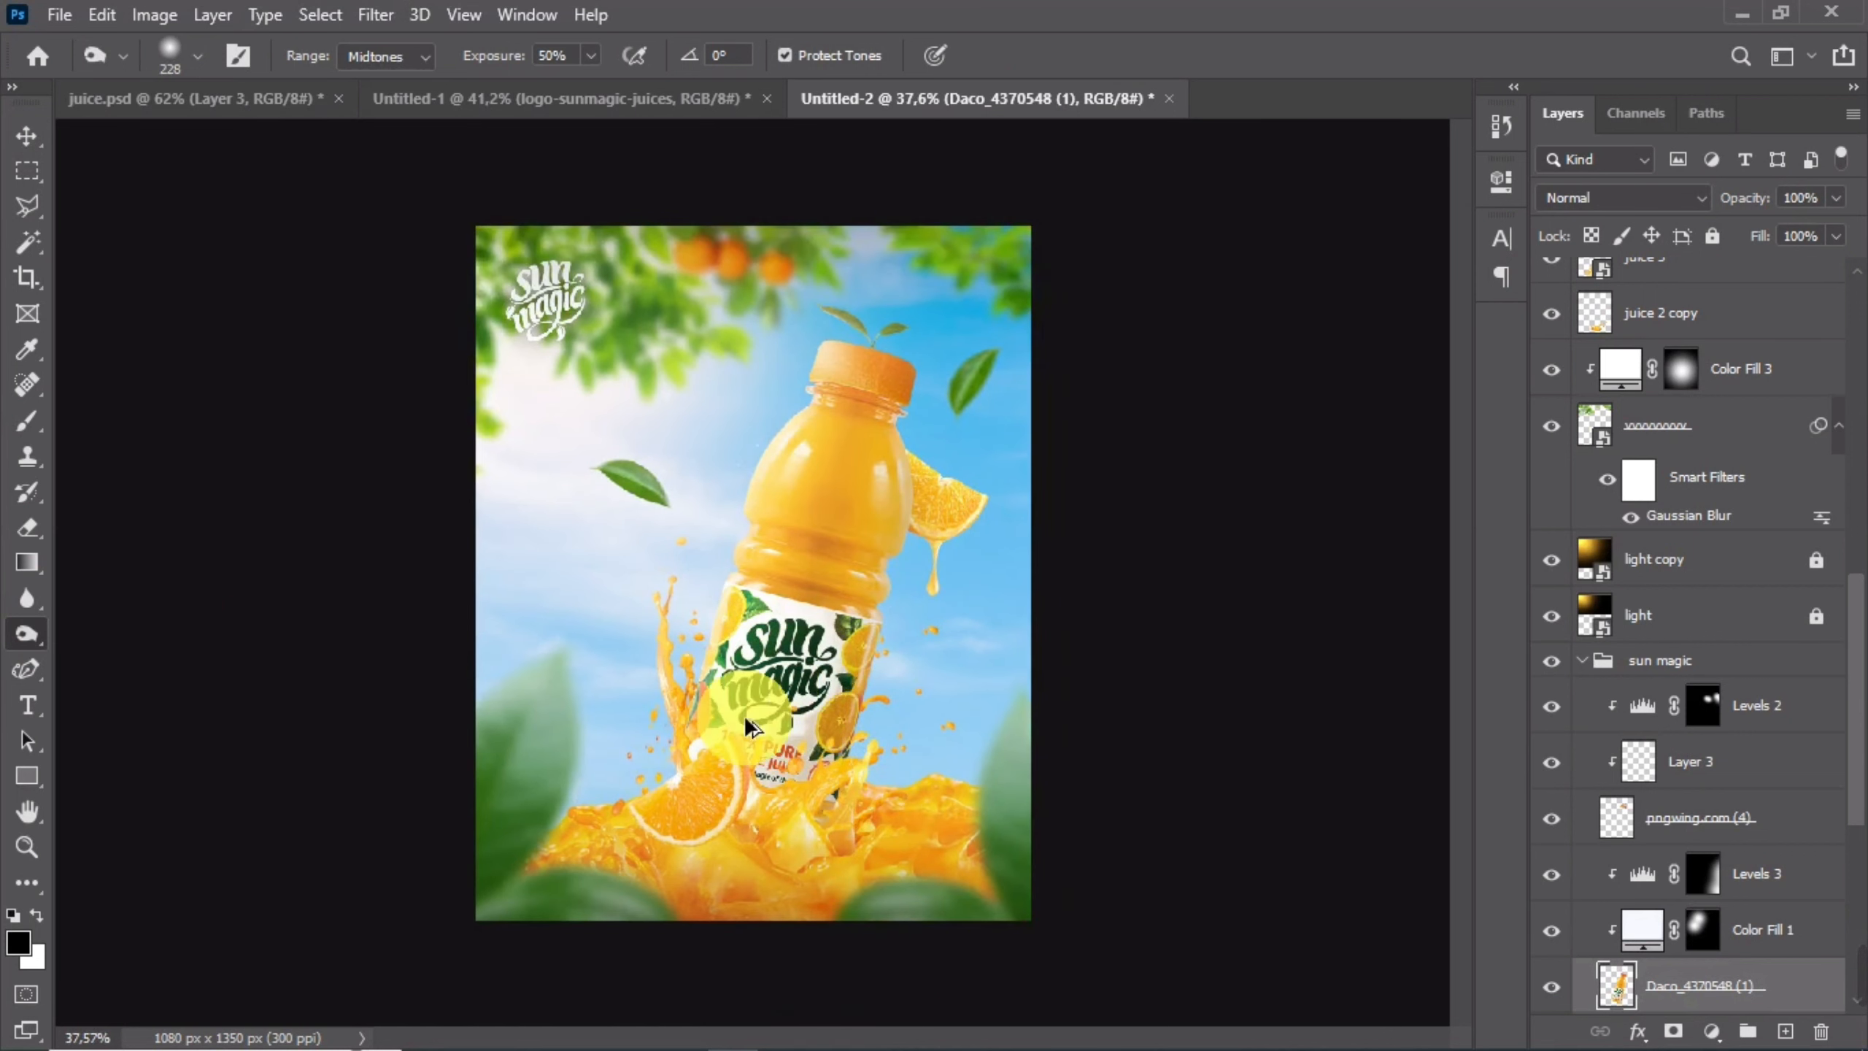
scroll(744, 718, down, 3)
scroll(748, 727, up, 3)
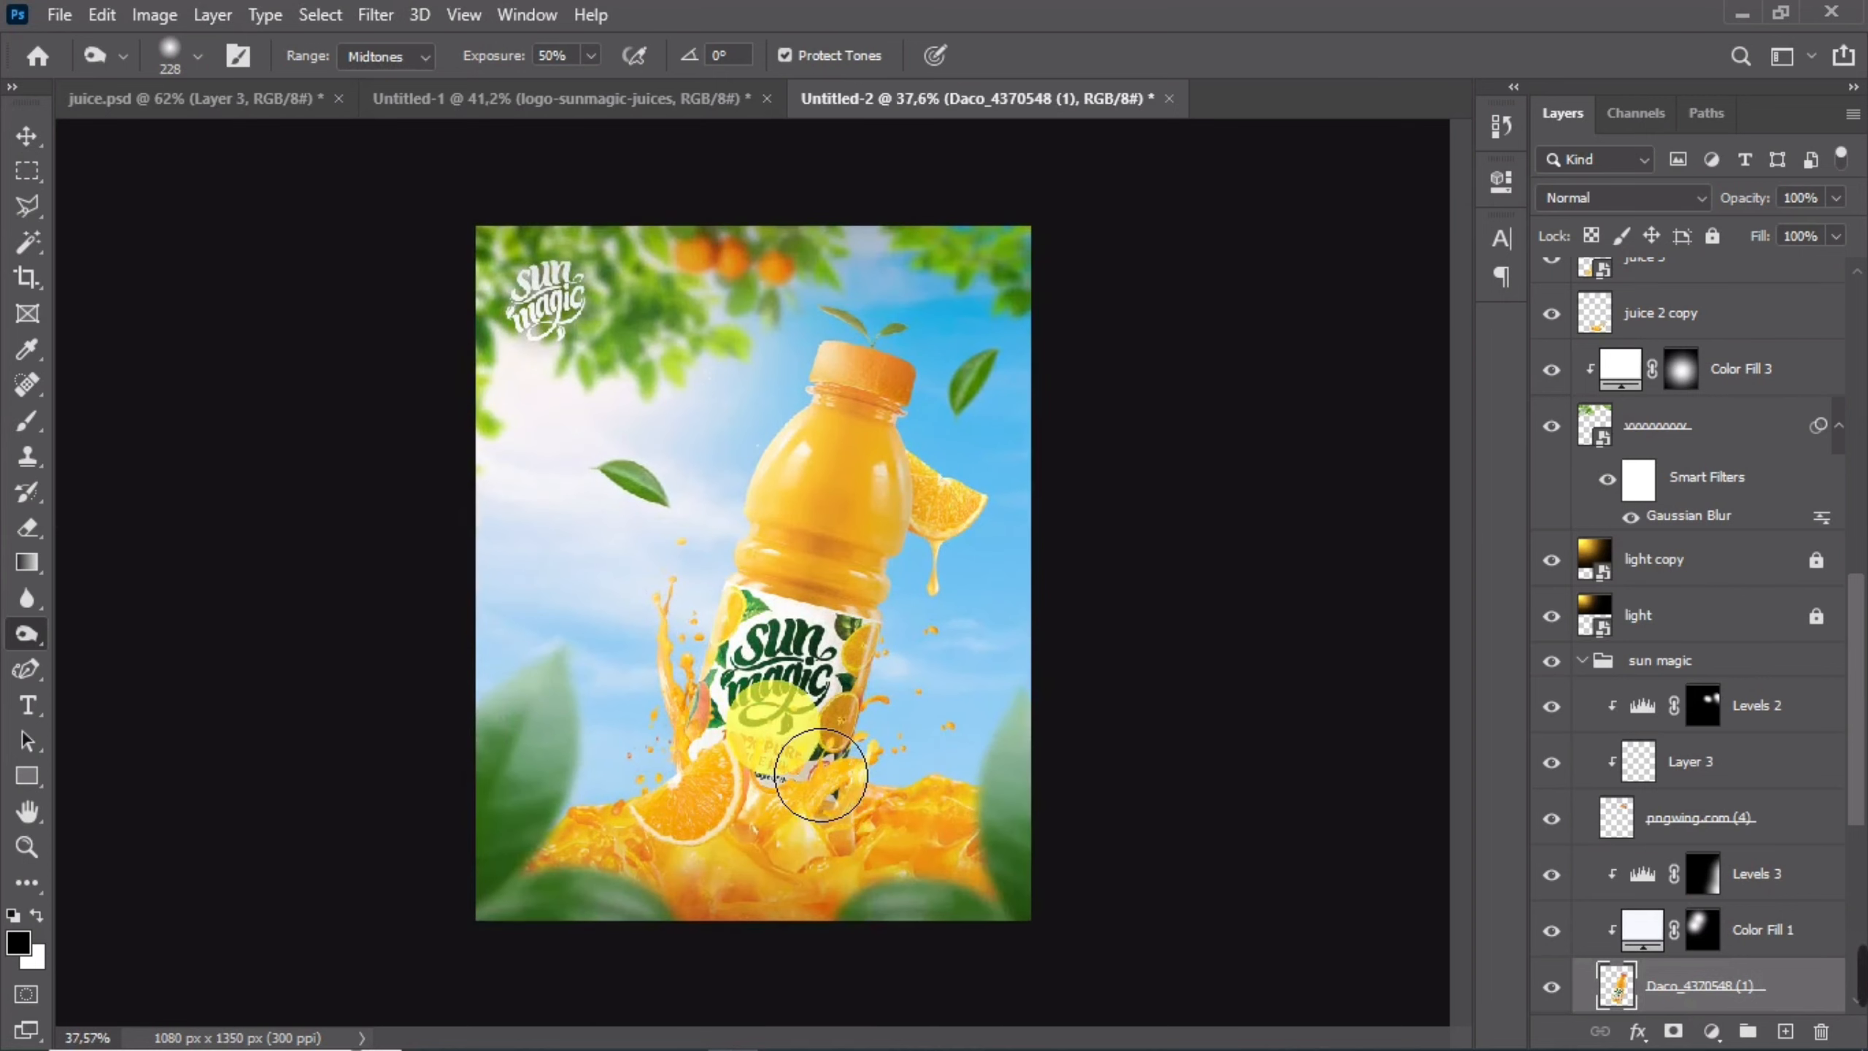
scroll(779, 728, up, 1)
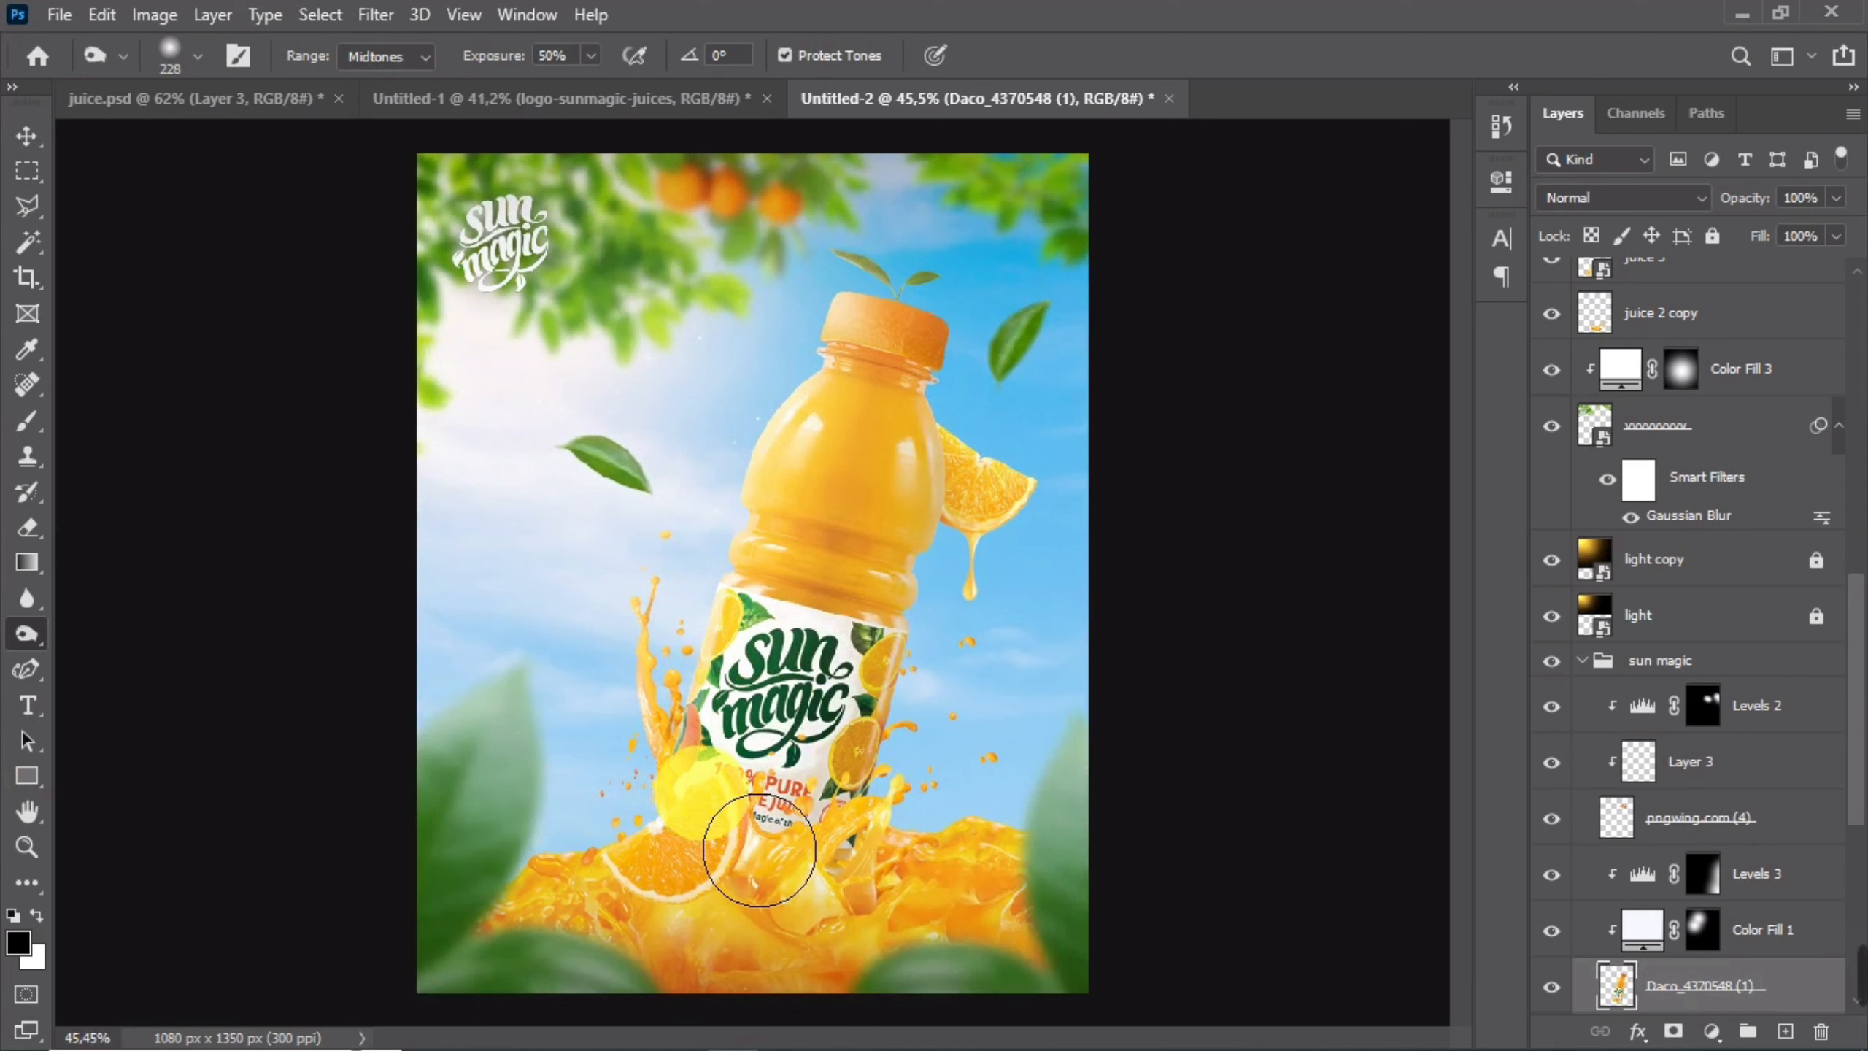
alt+right_click(828, 550)
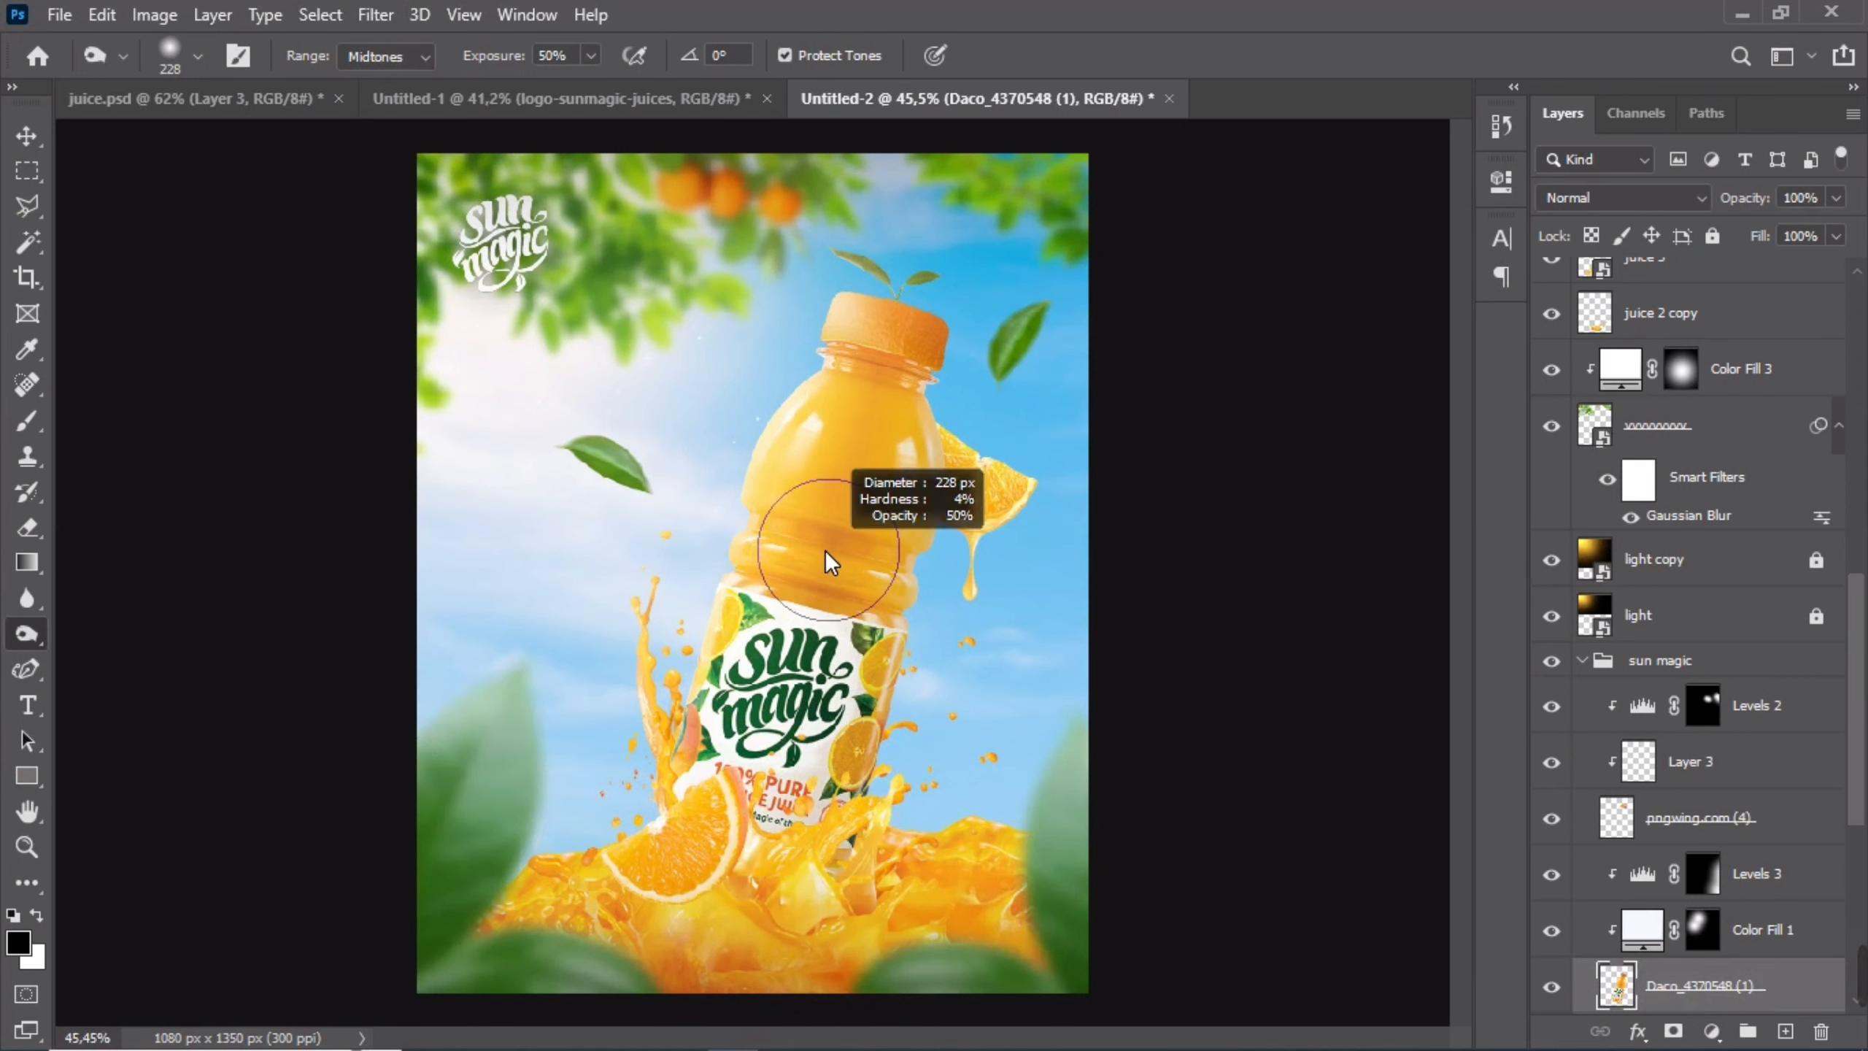
drag(825, 549, 808, 550)
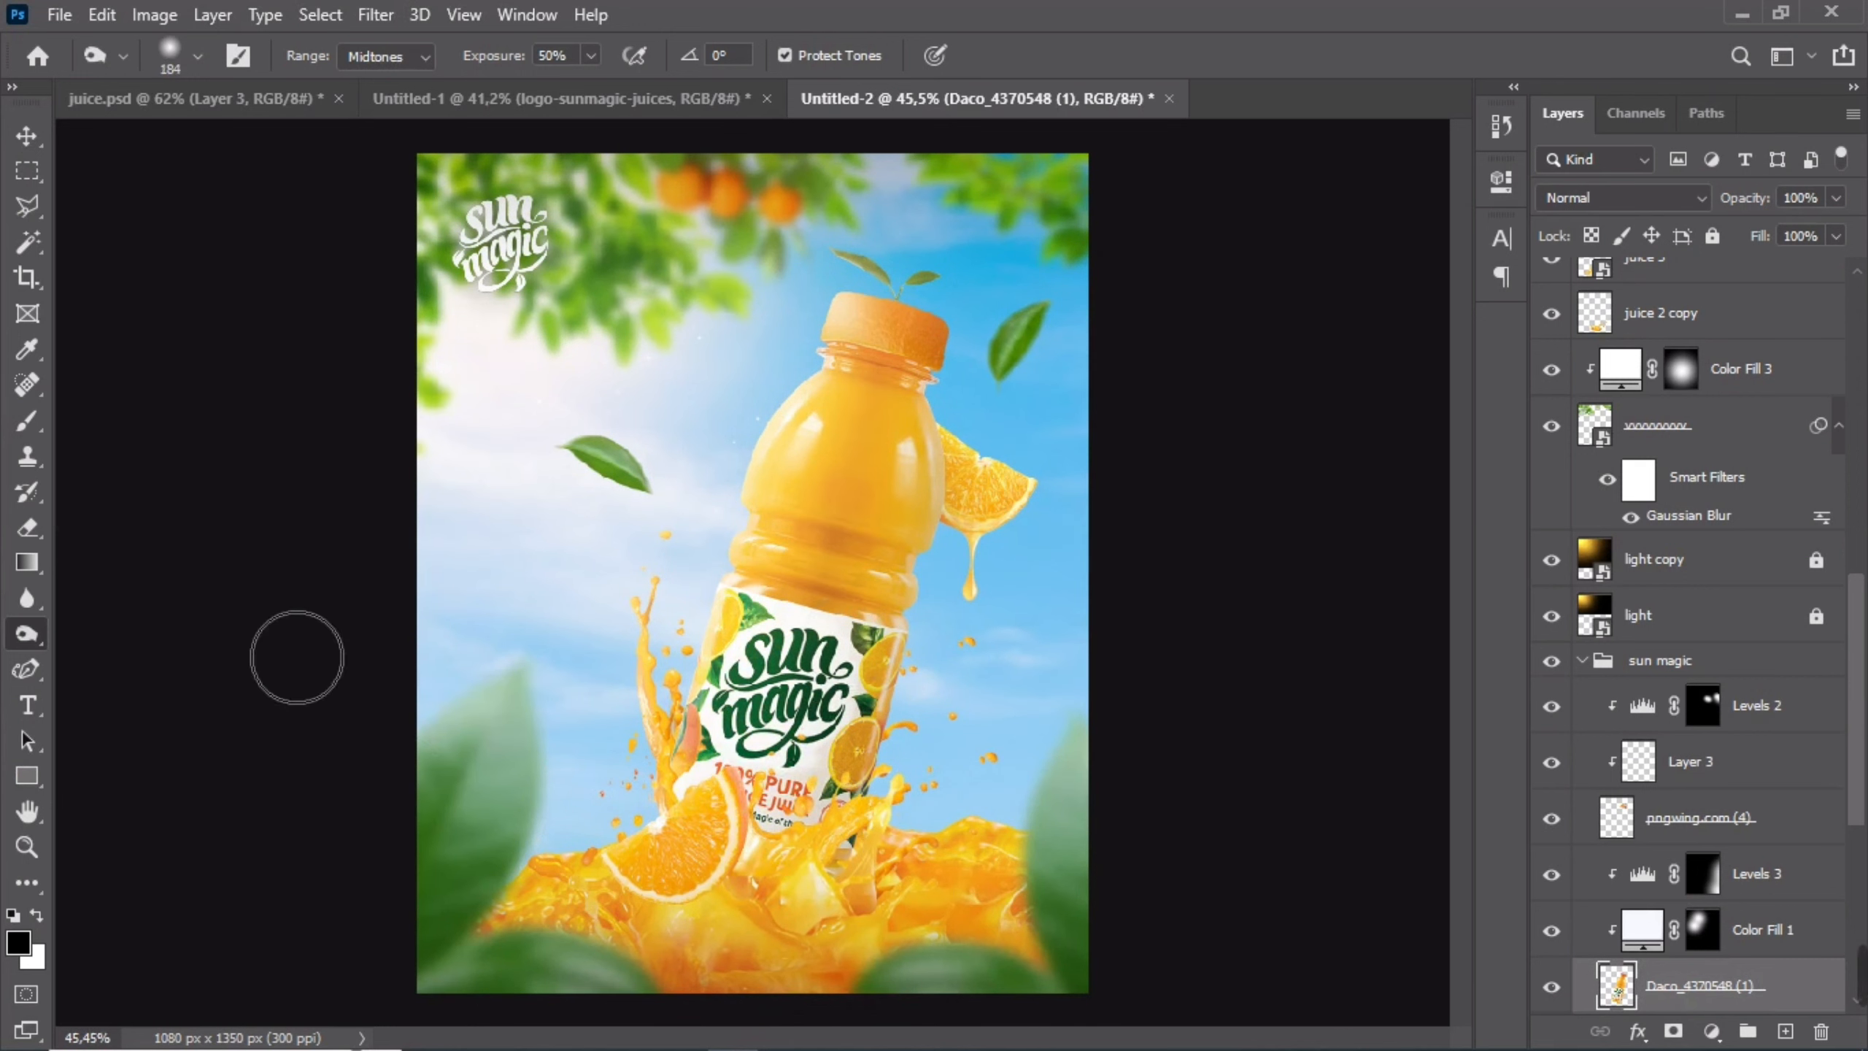
- Brighten the midtones of the bottle's upper body with the Dodge tool at 50% exposure, using a soft 68 px brush
right_click(36, 634)
click(103, 633)
drag(871, 586, 818, 582)
scroll(844, 485, up, 6)
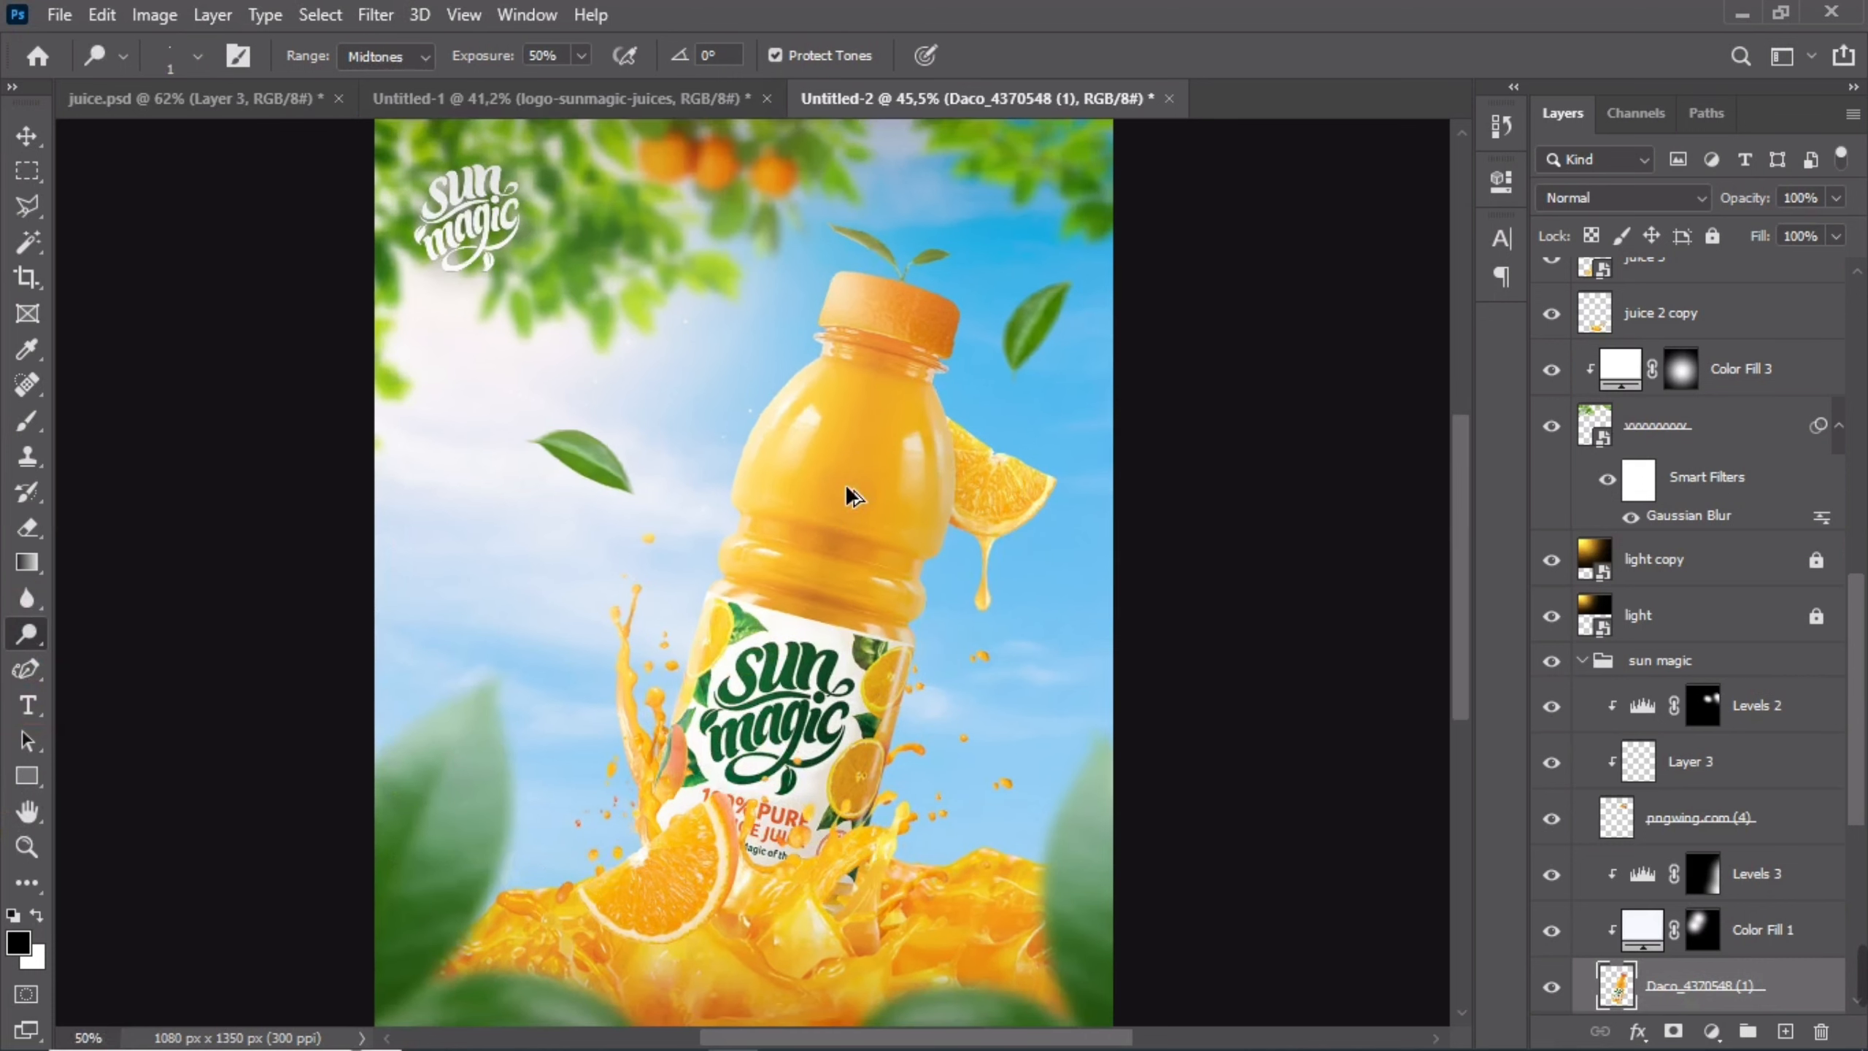
mouse_move(902, 461)
mouse_down()
mouse_move(941, 447)
mouse_move(982, 518)
mouse_up()
click(806, 384)
click(774, 459)
mouse_move(805, 488)
mouse_down()
mouse_move(801, 348)
mouse_move(794, 537)
mouse_up()
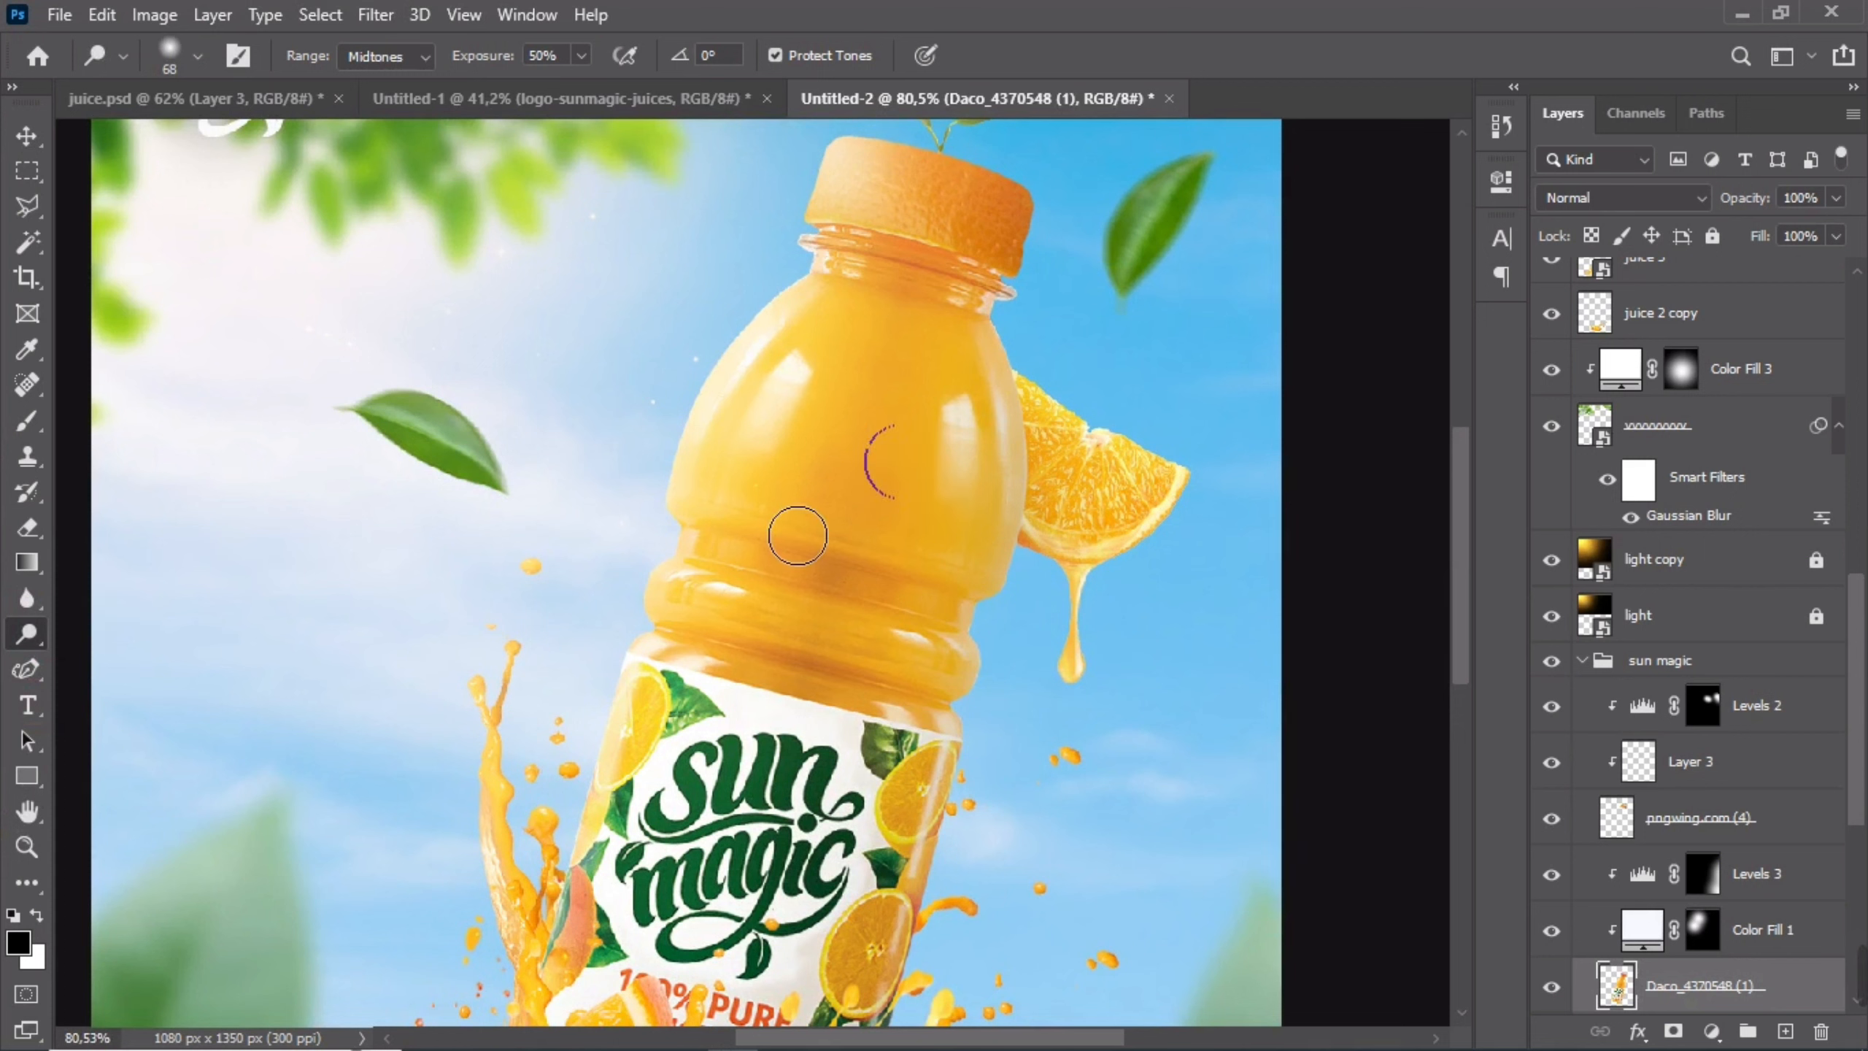
mouse_move(849, 373)
mouse_down()
mouse_move(694, 668)
mouse_move(639, 721)
mouse_move(685, 744)
mouse_move(735, 639)
mouse_move(729, 609)
mouse_move(977, 692)
mouse_up()
mouse_move(822, 241)
mouse_down()
mouse_move(851, 273)
mouse_move(853, 490)
mouse_up()
scroll(853, 489, down, 1)
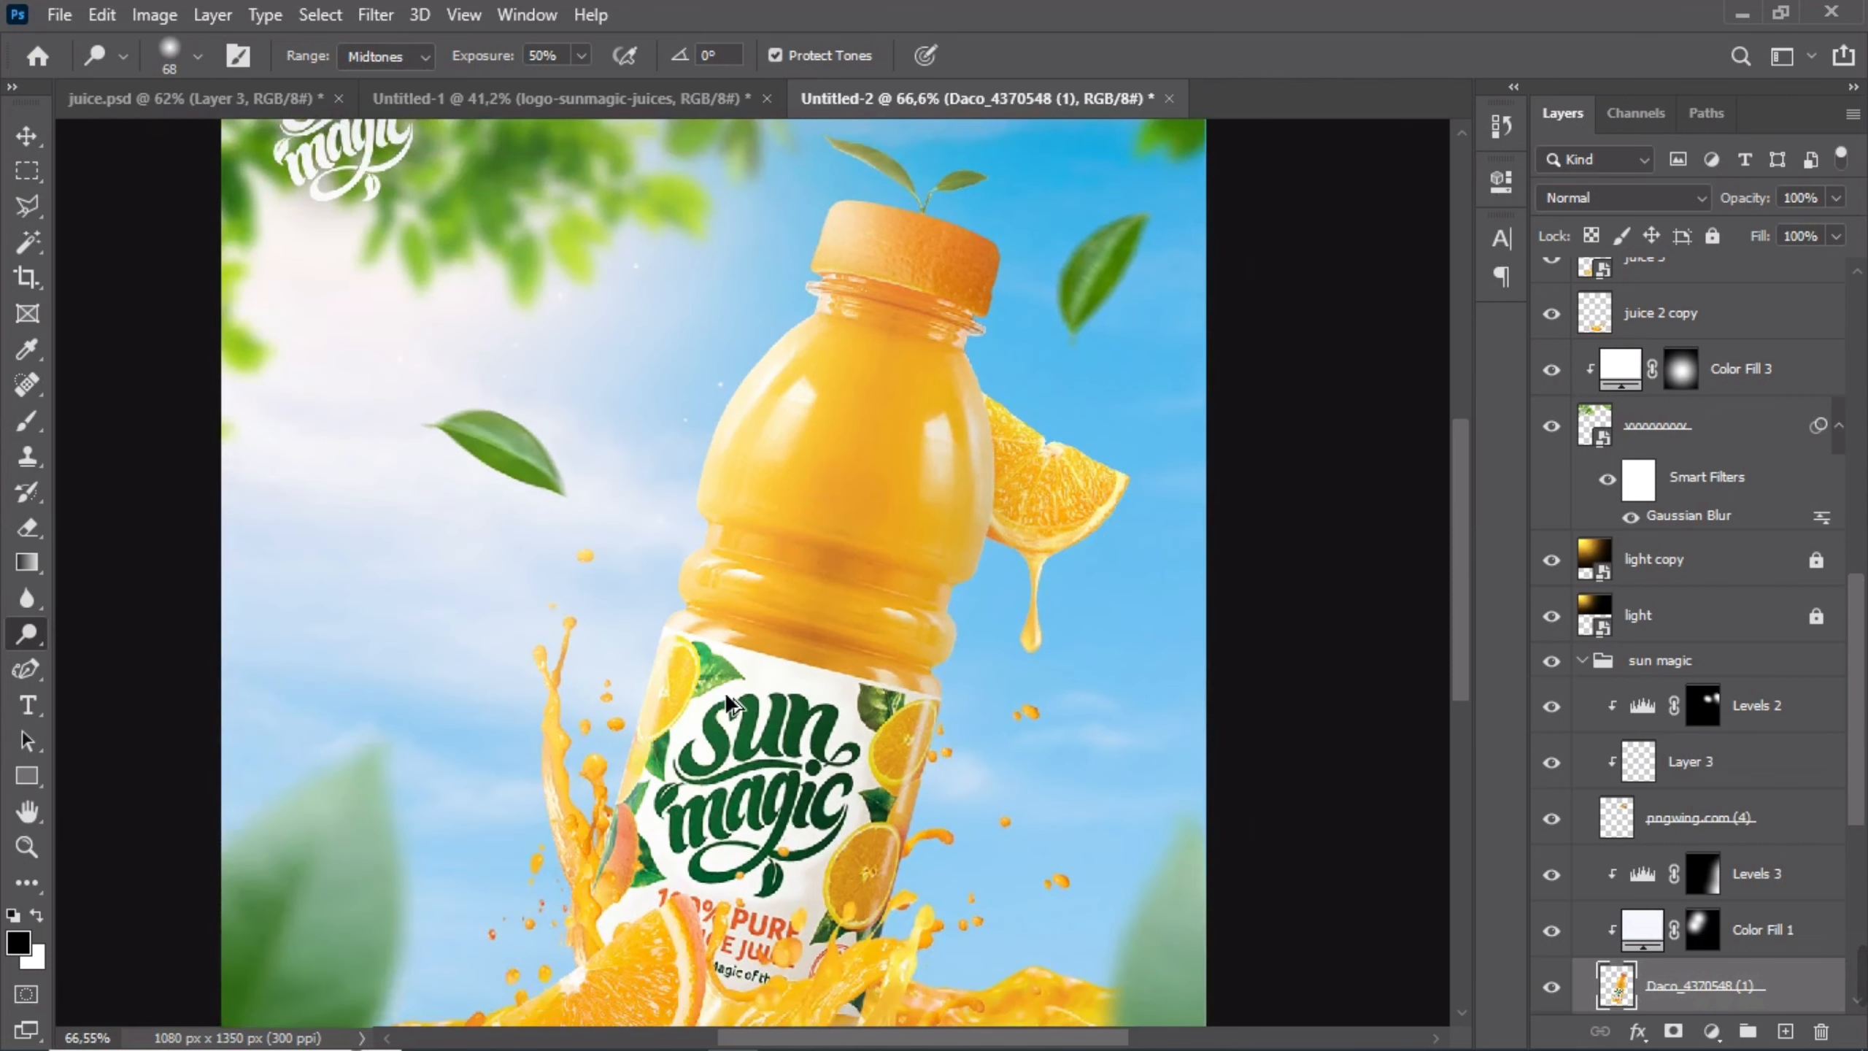
scroll(724, 692, down, 3)
click(25, 160)
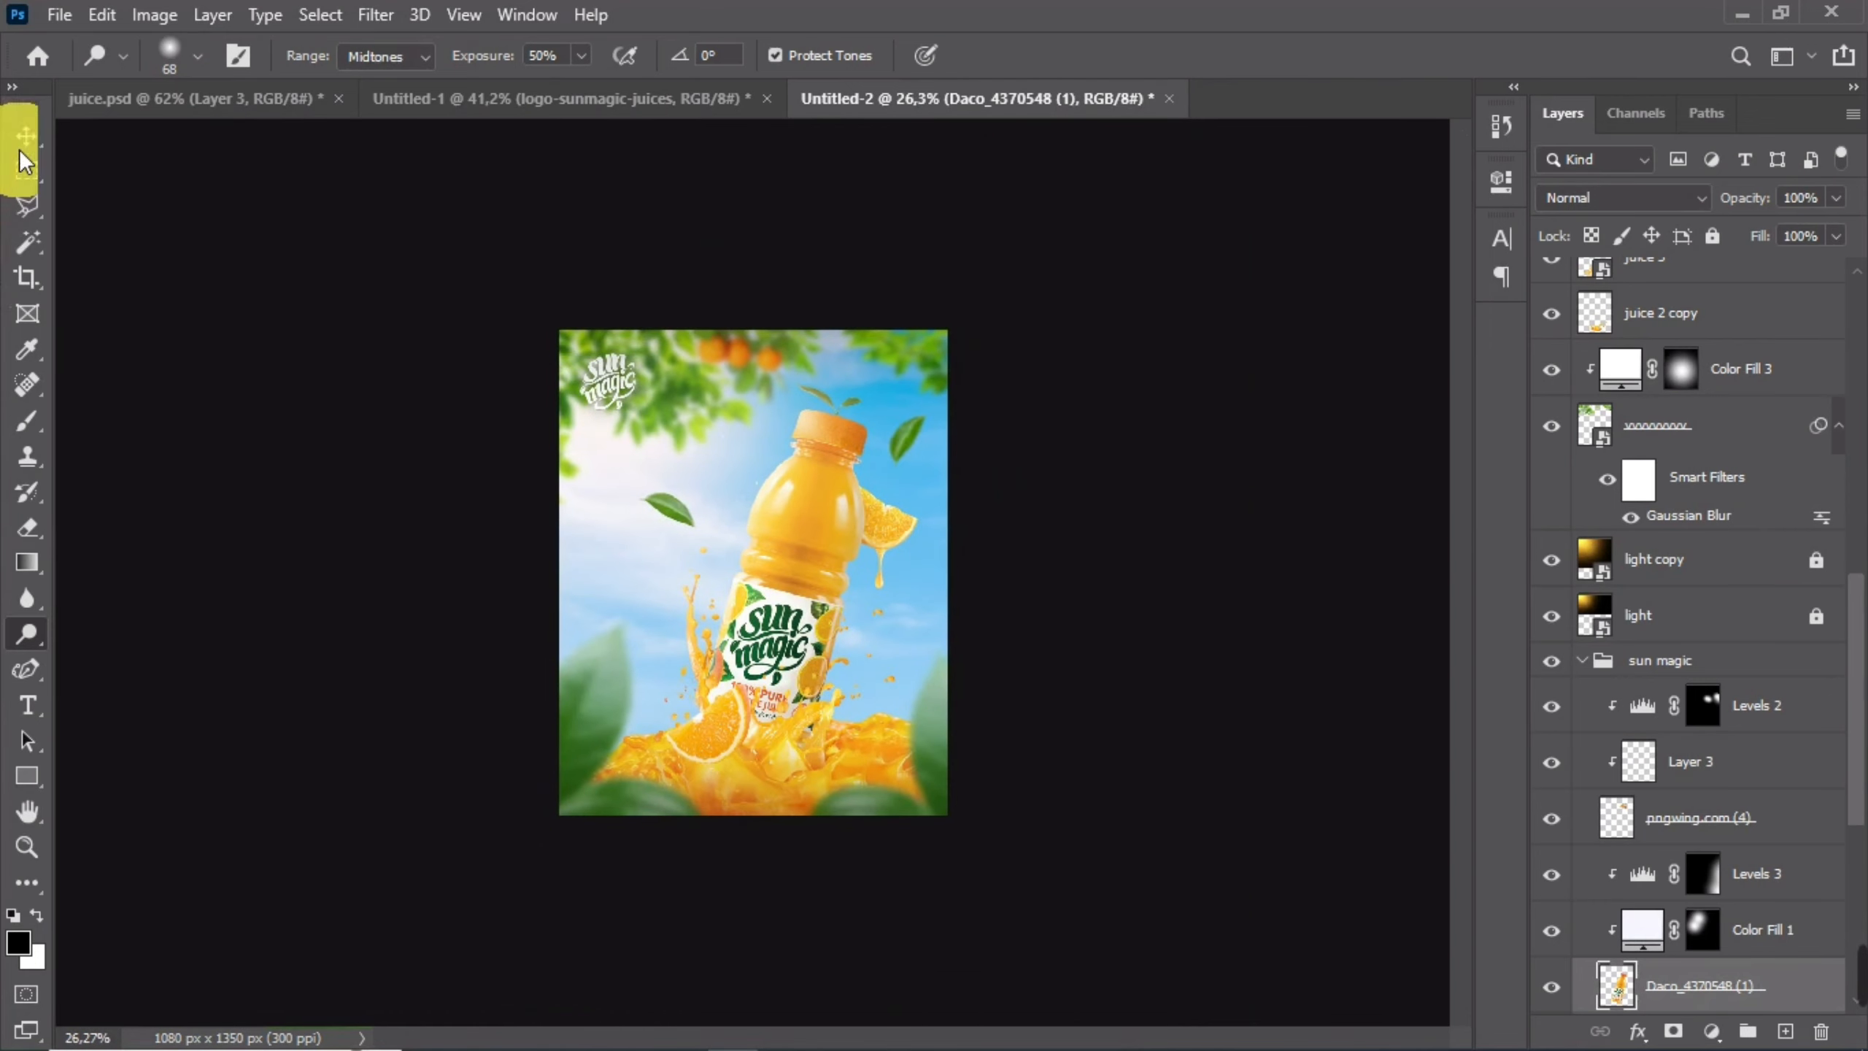
- Try a Color Lookup adjustment using the 3Strip.look LUT above the topmost layer
scroll(969, 619, up, 1)
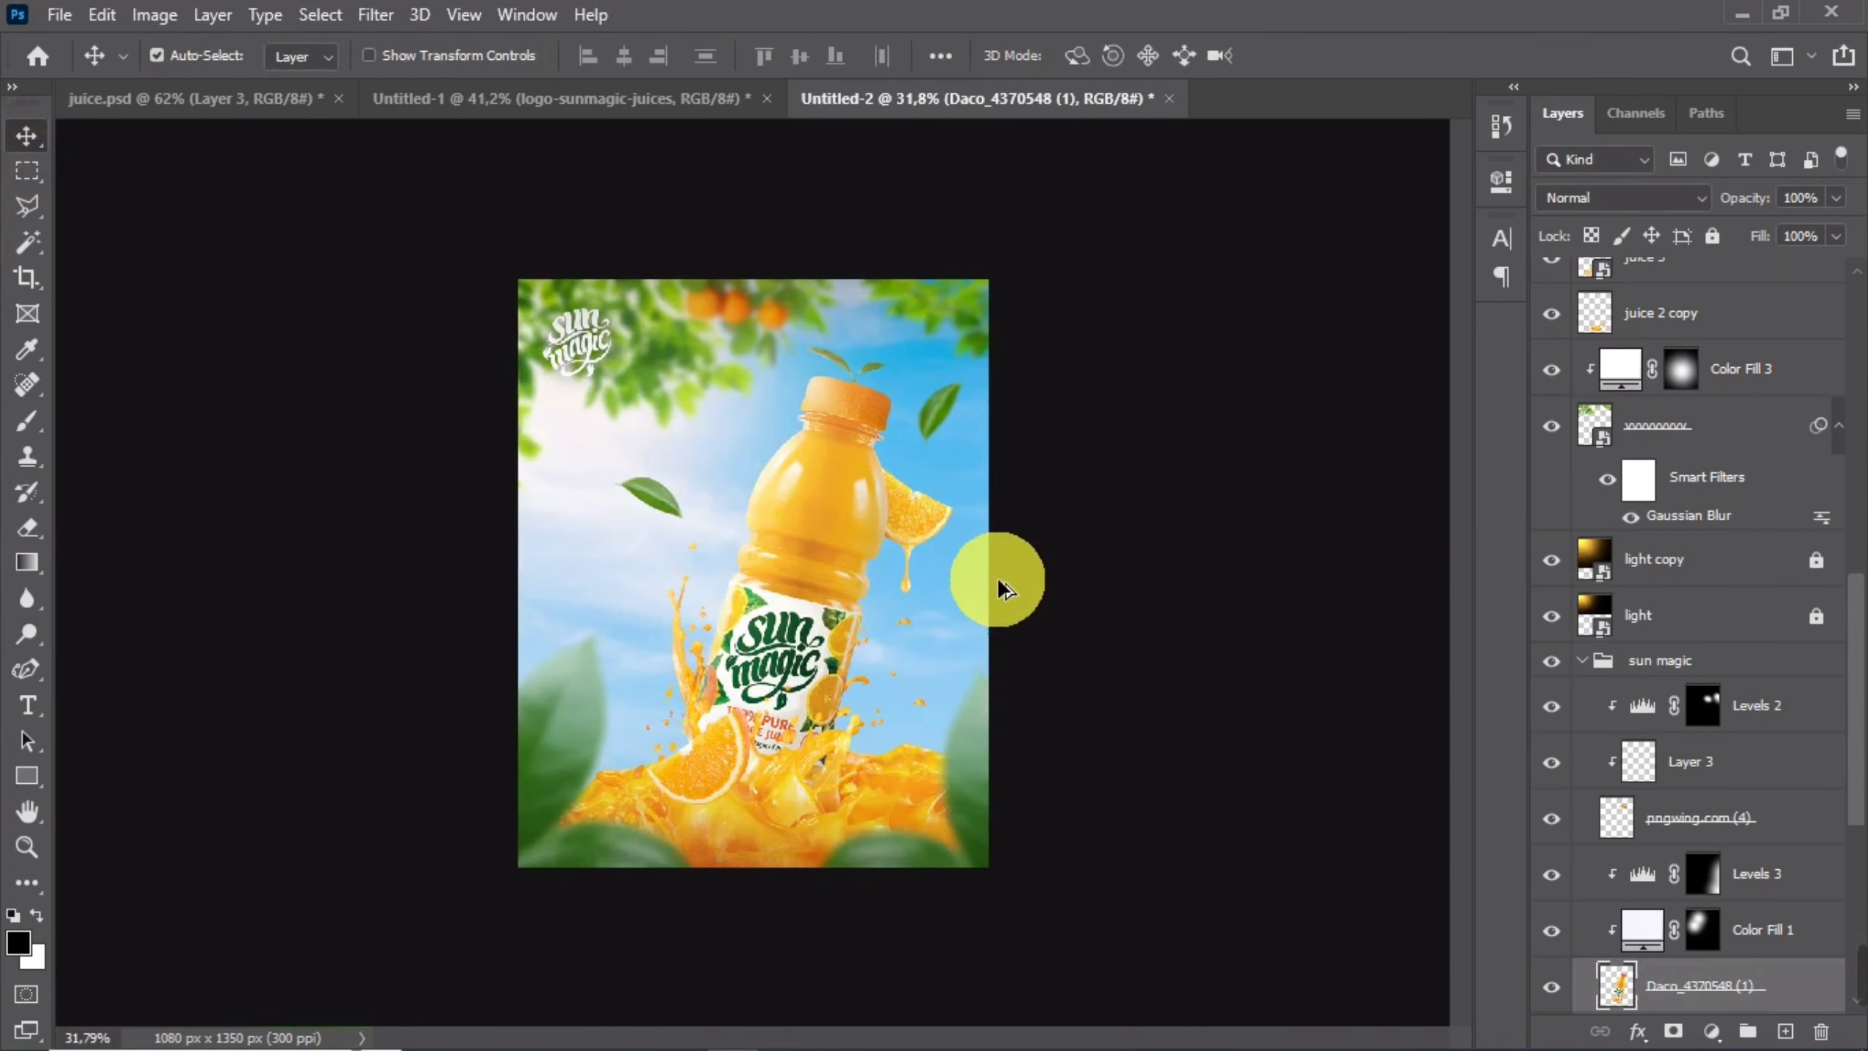
scroll(1000, 582, up, 2)
scroll(1655, 442, up, 5)
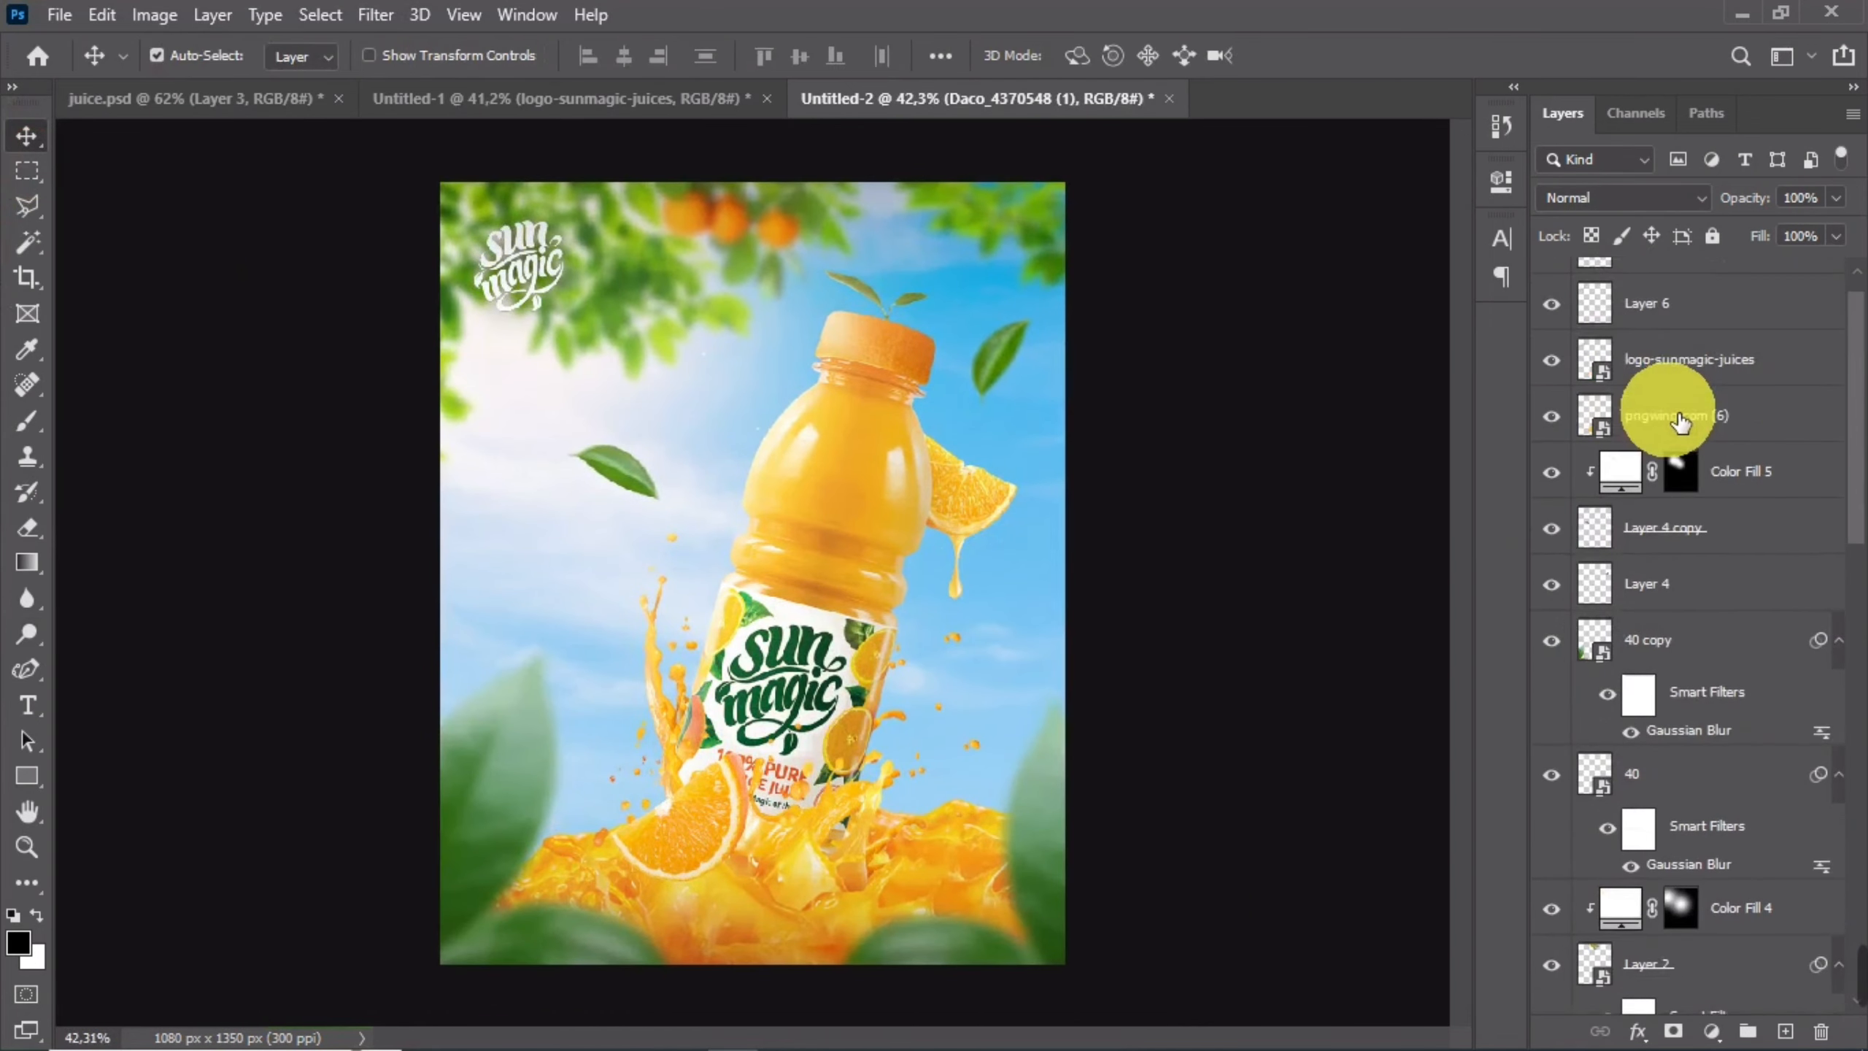
scroll(1680, 422, up, 1)
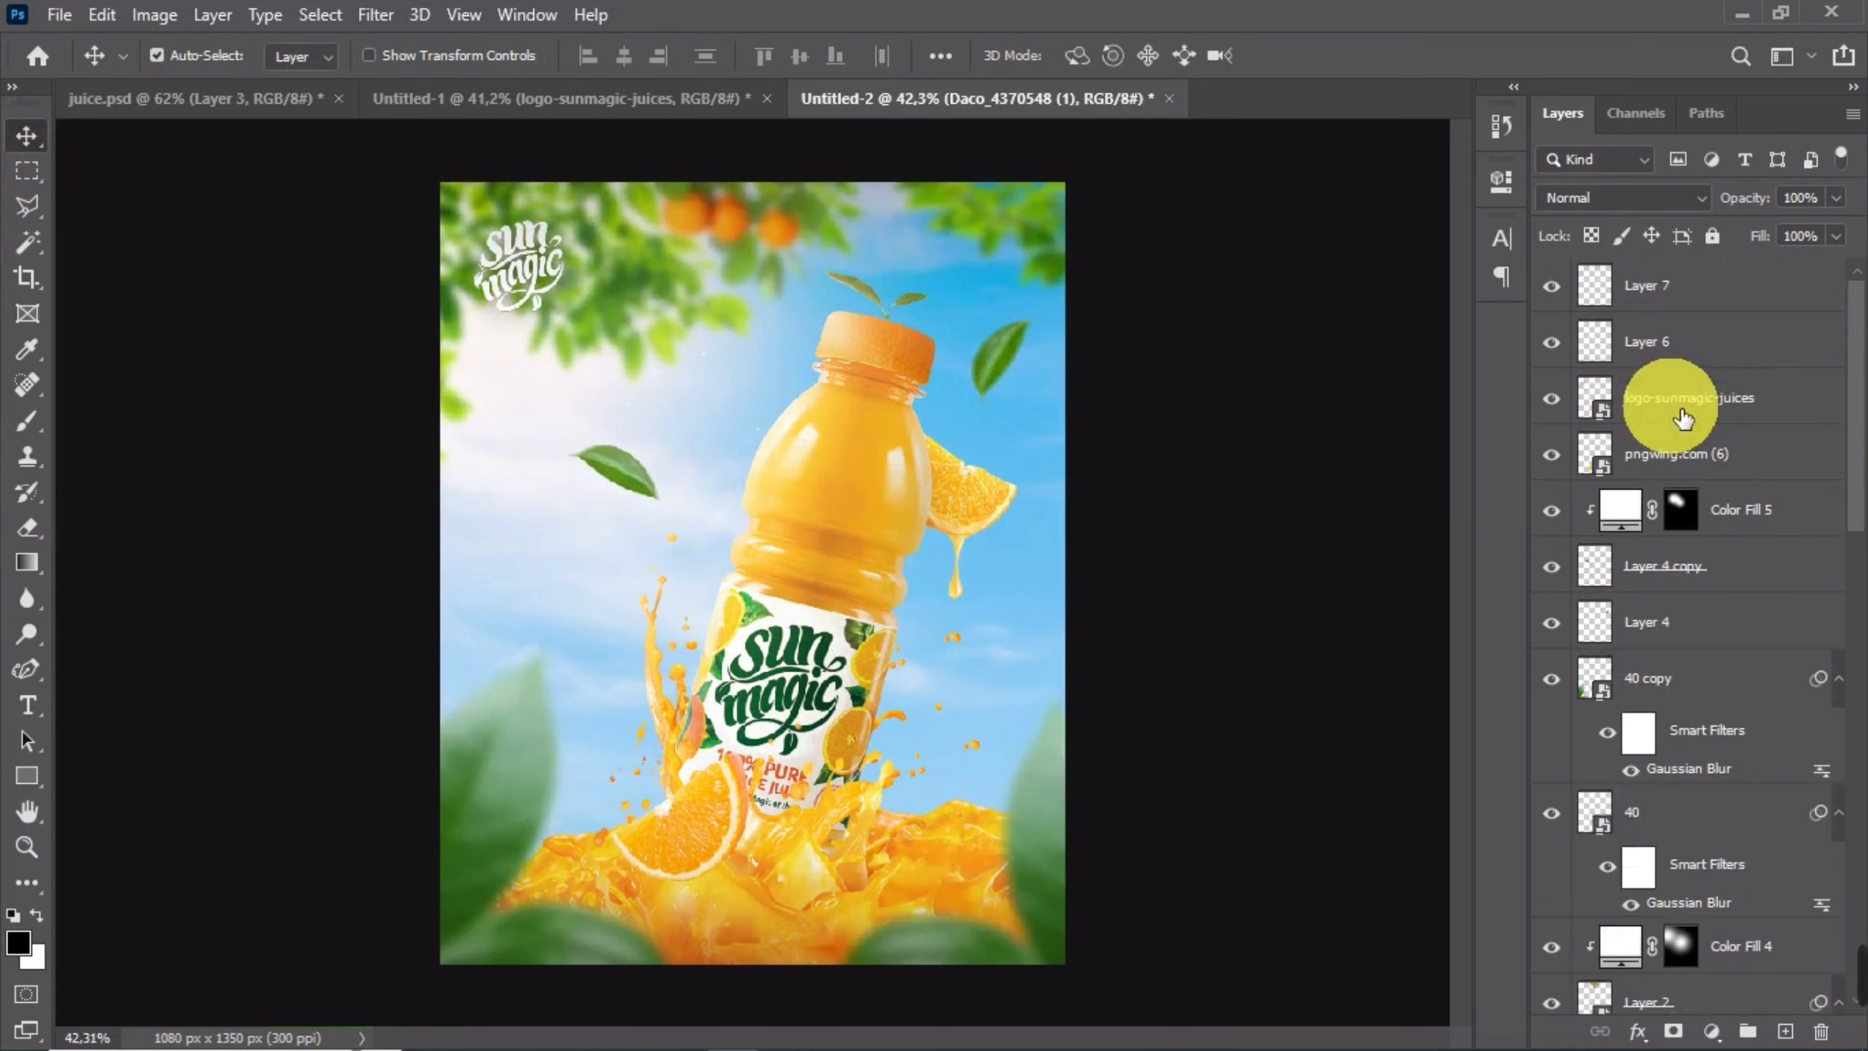
click(1671, 286)
click(1710, 1032)
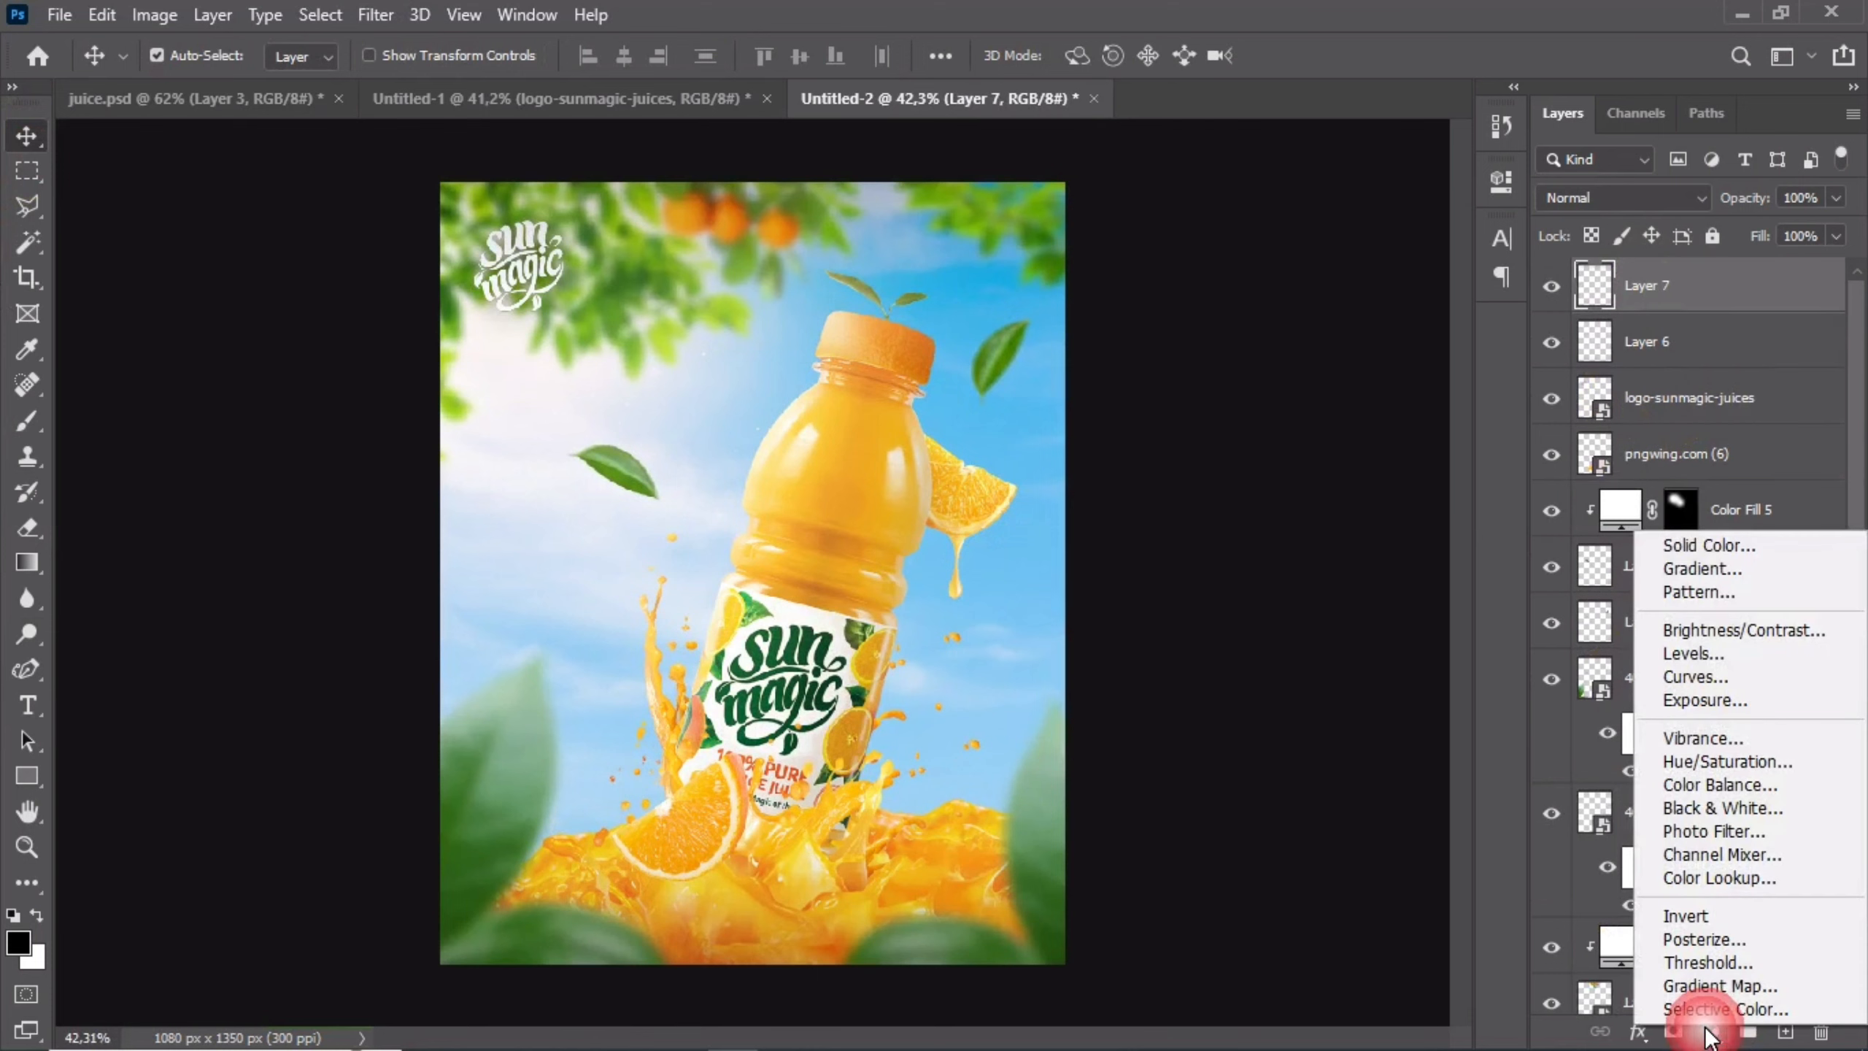
click(1690, 879)
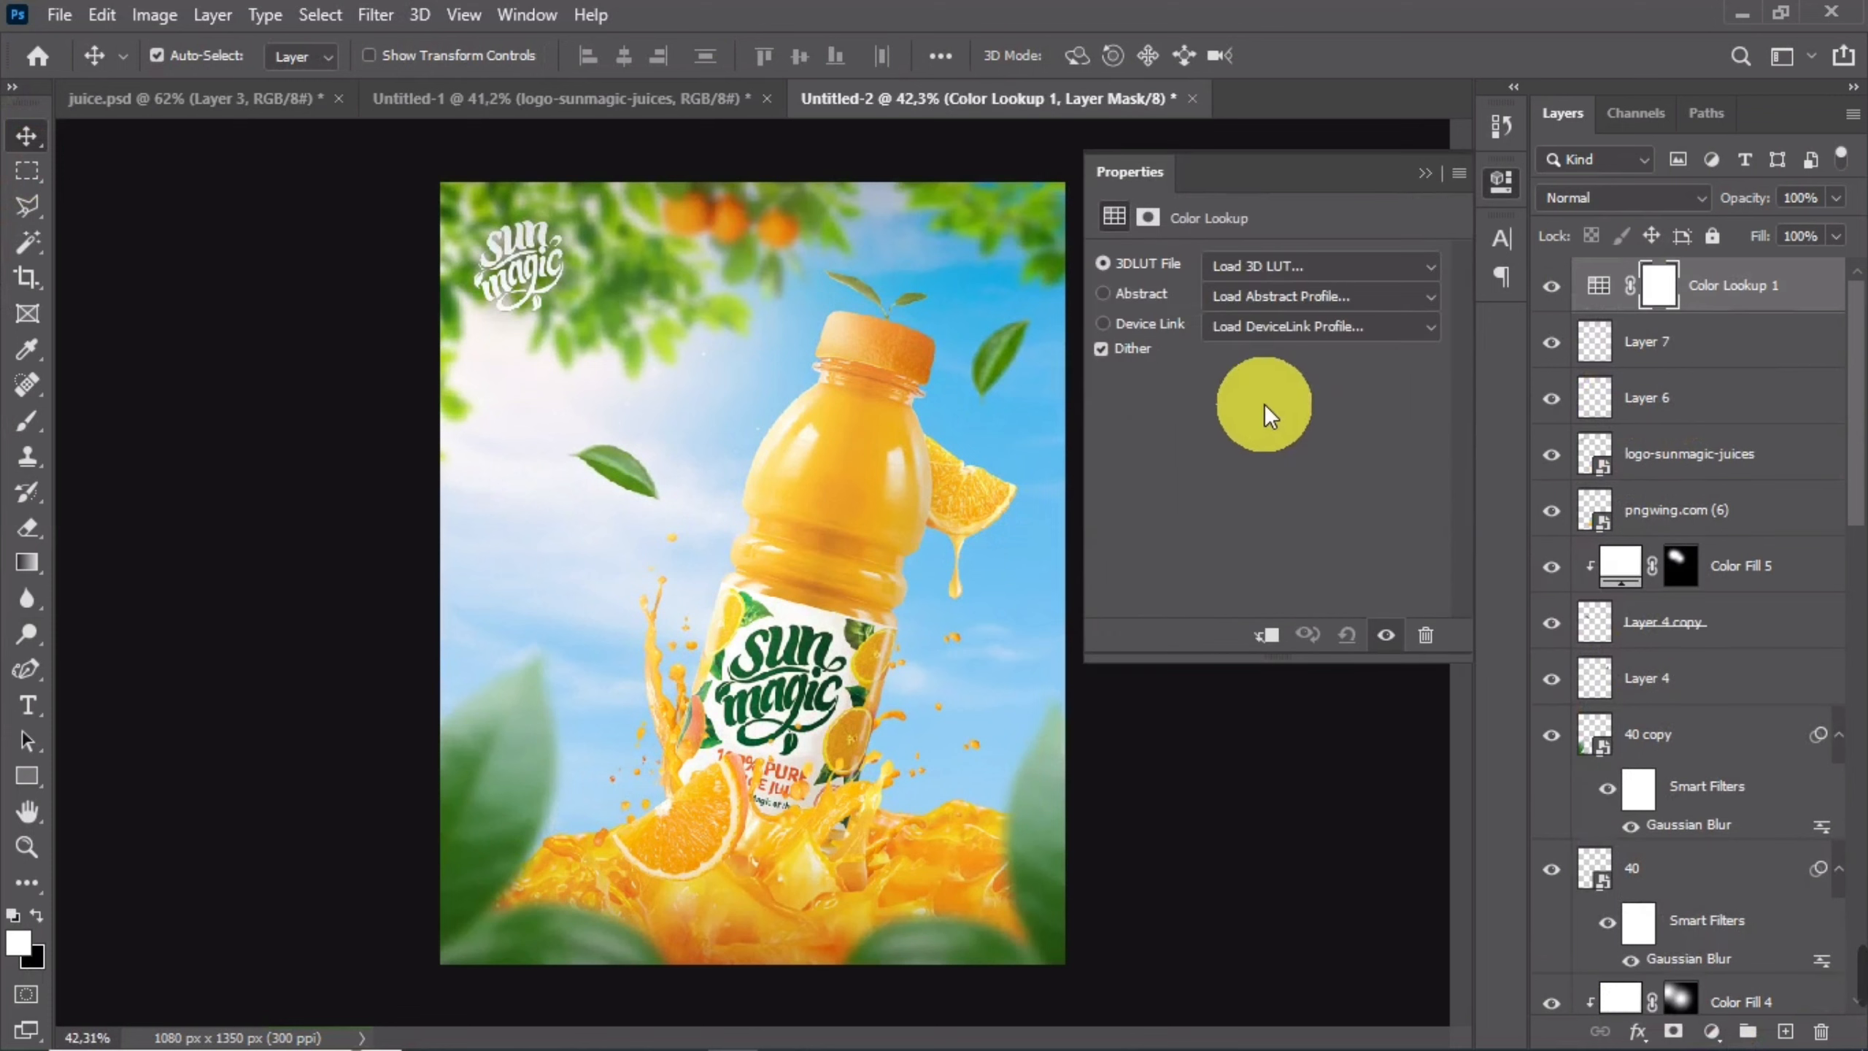
click(1258, 268)
click(1266, 119)
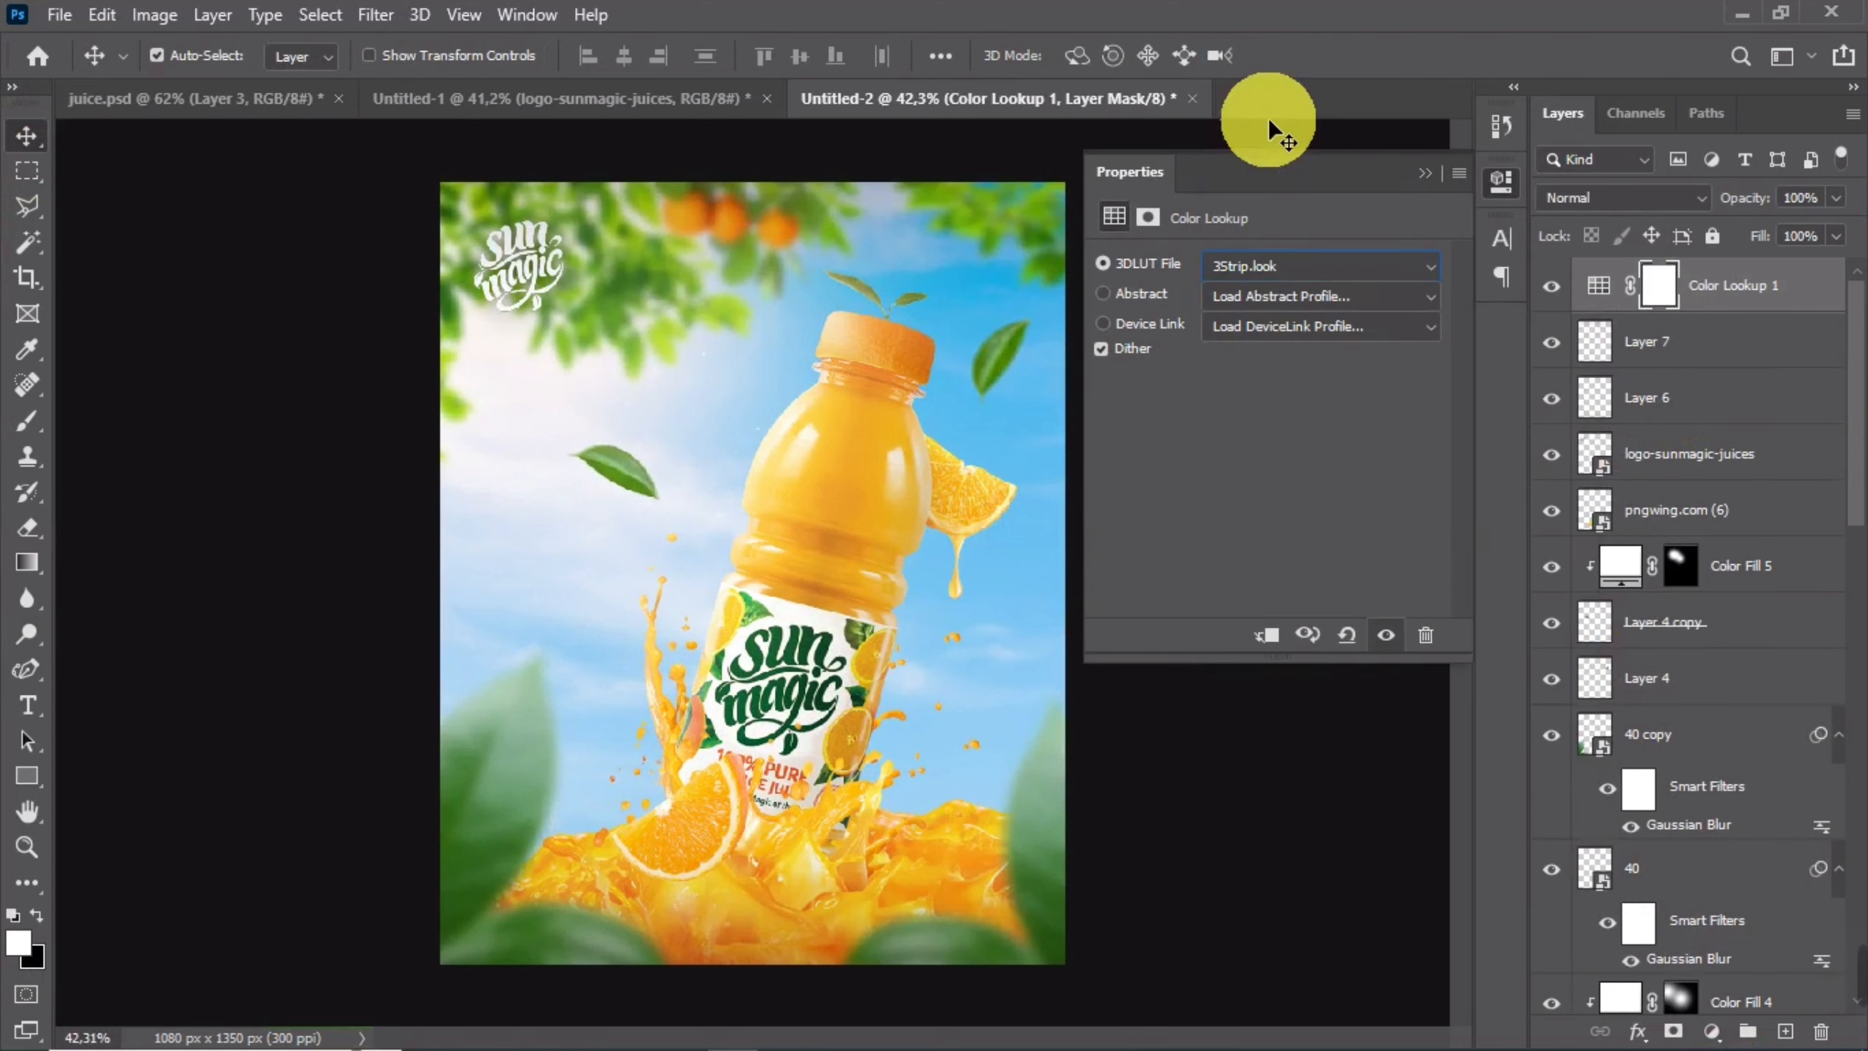
click(1426, 173)
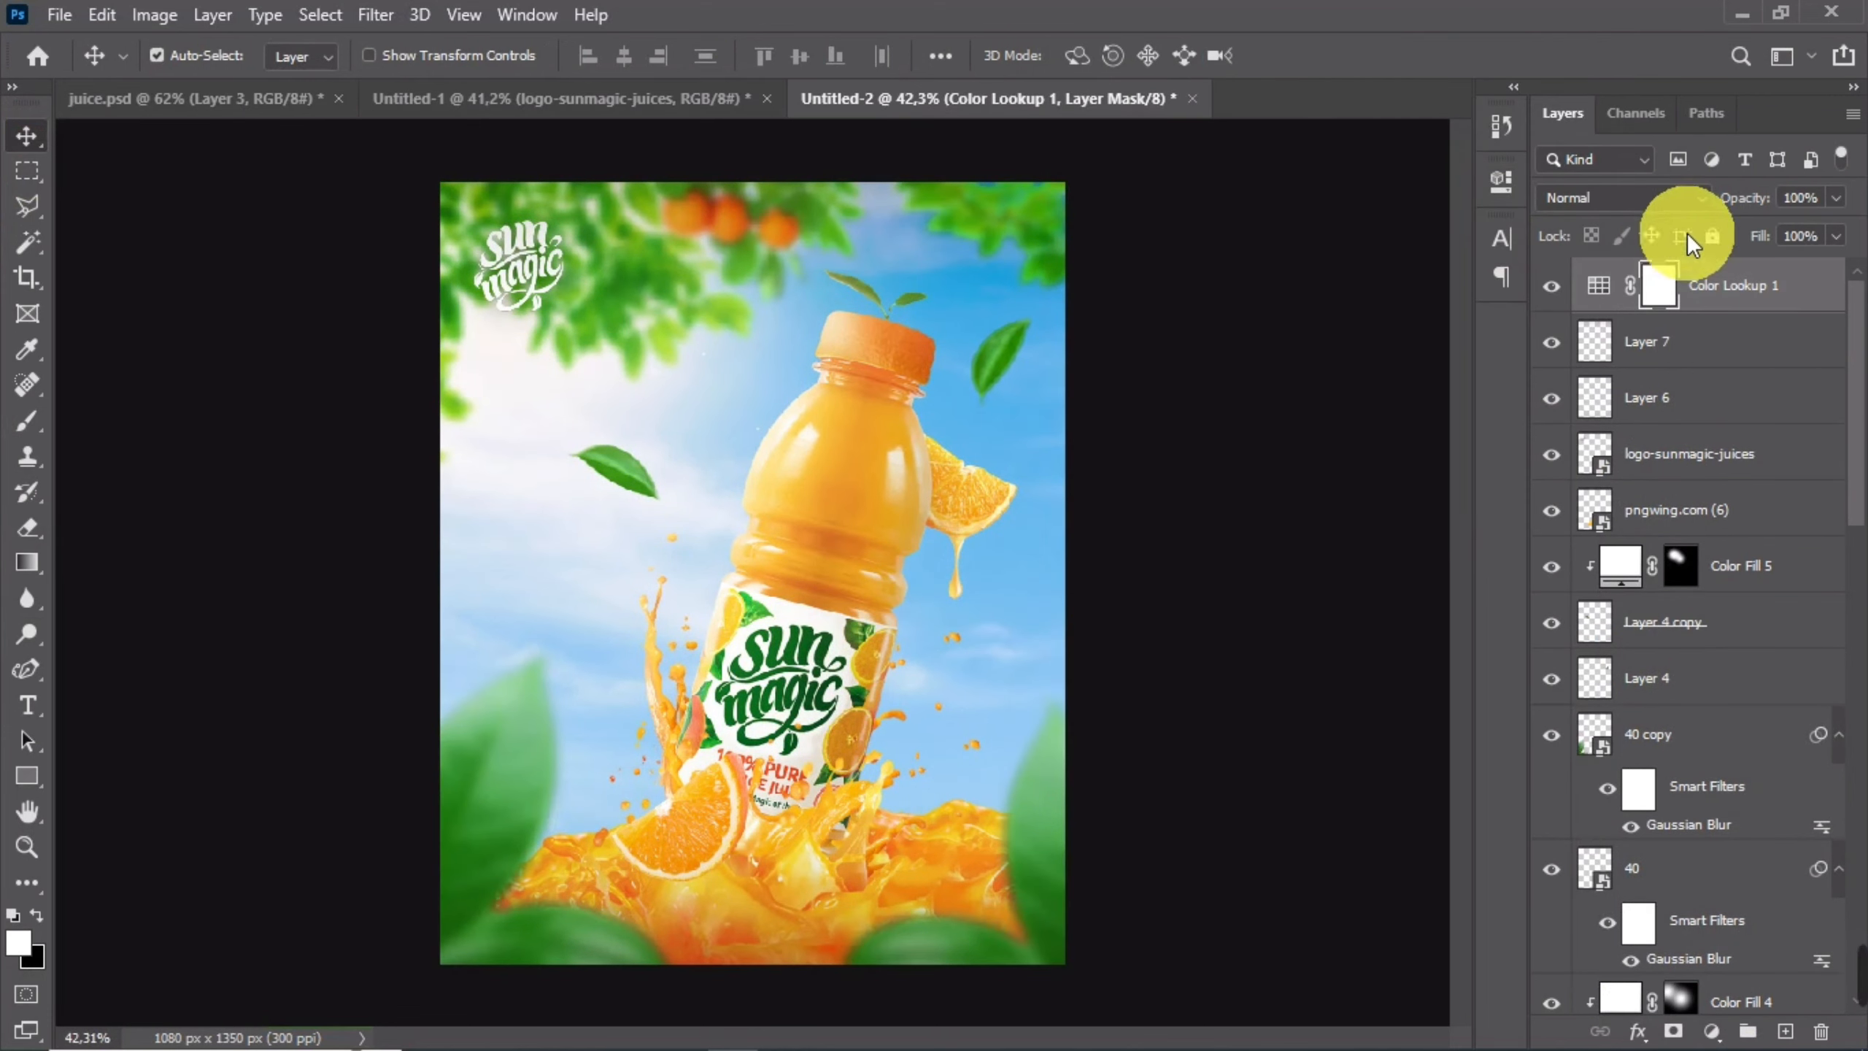
- Try the Color Lookup layer at 20% opacity, compare the poster with and without it, and delete the adjustment
click(1799, 202)
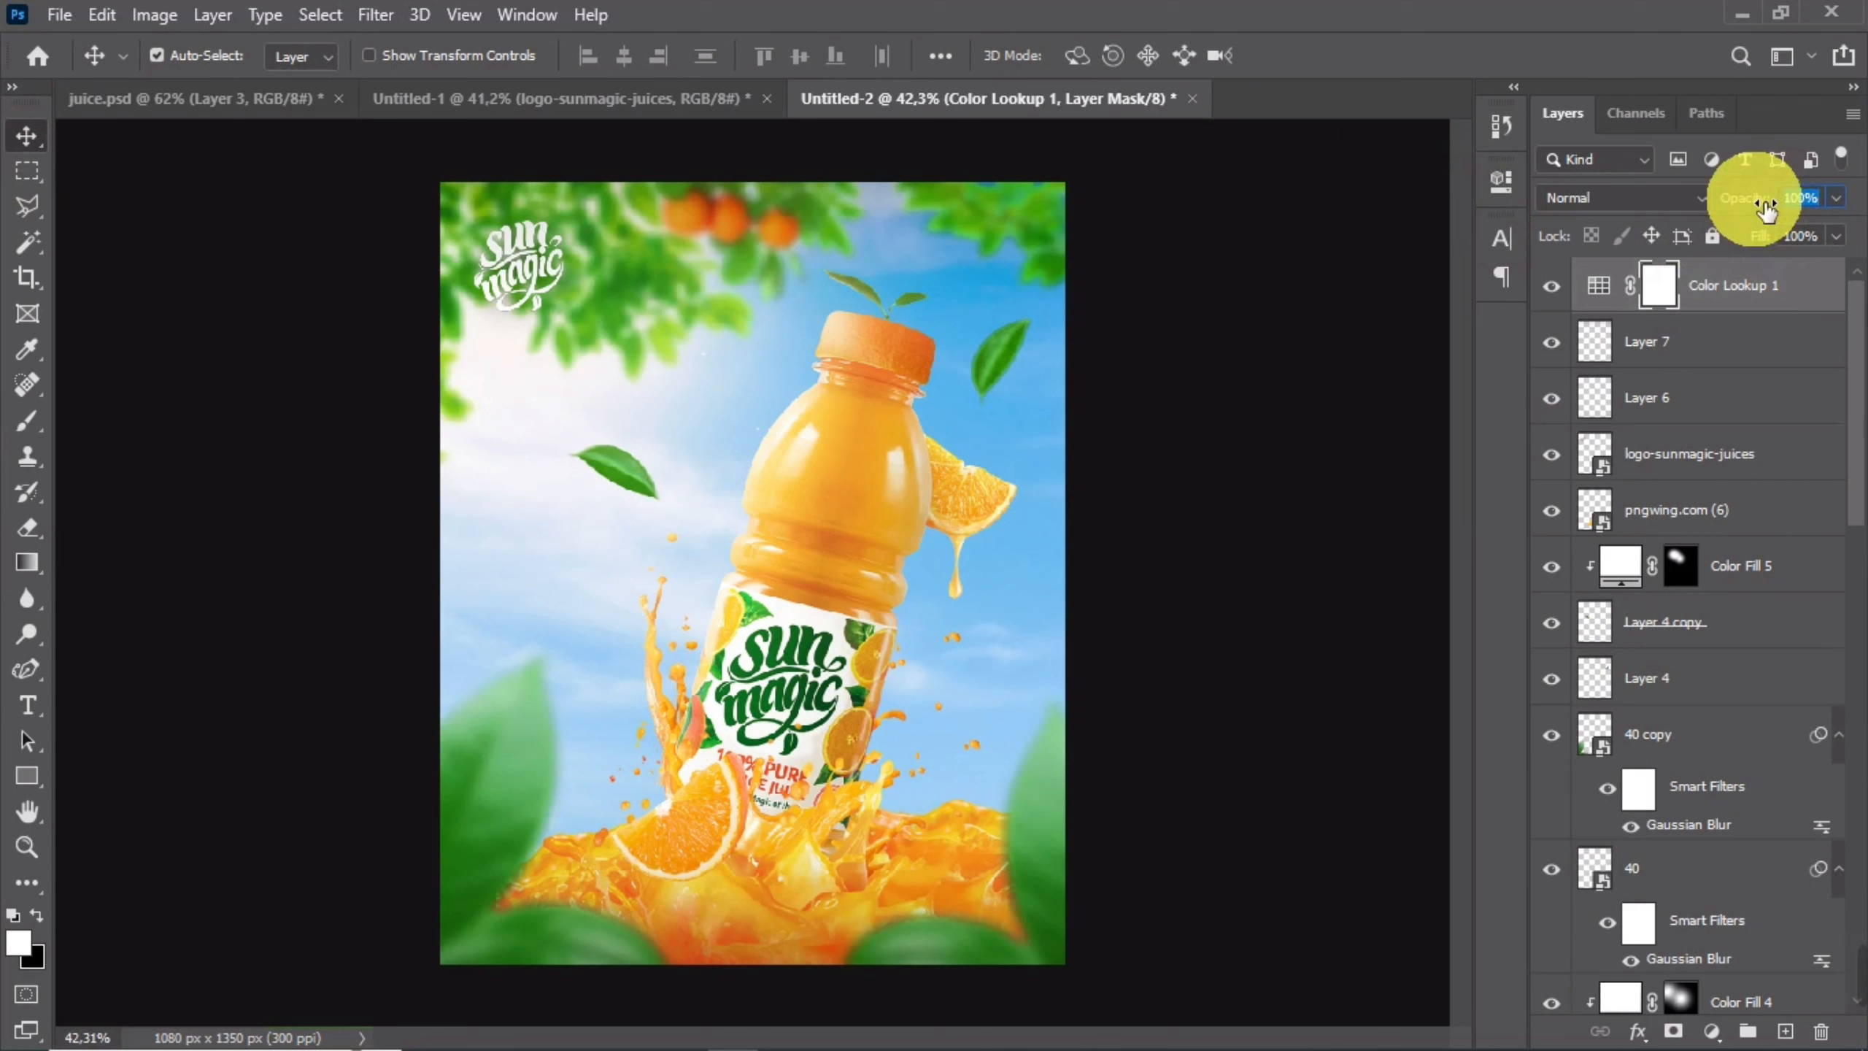
text(20)
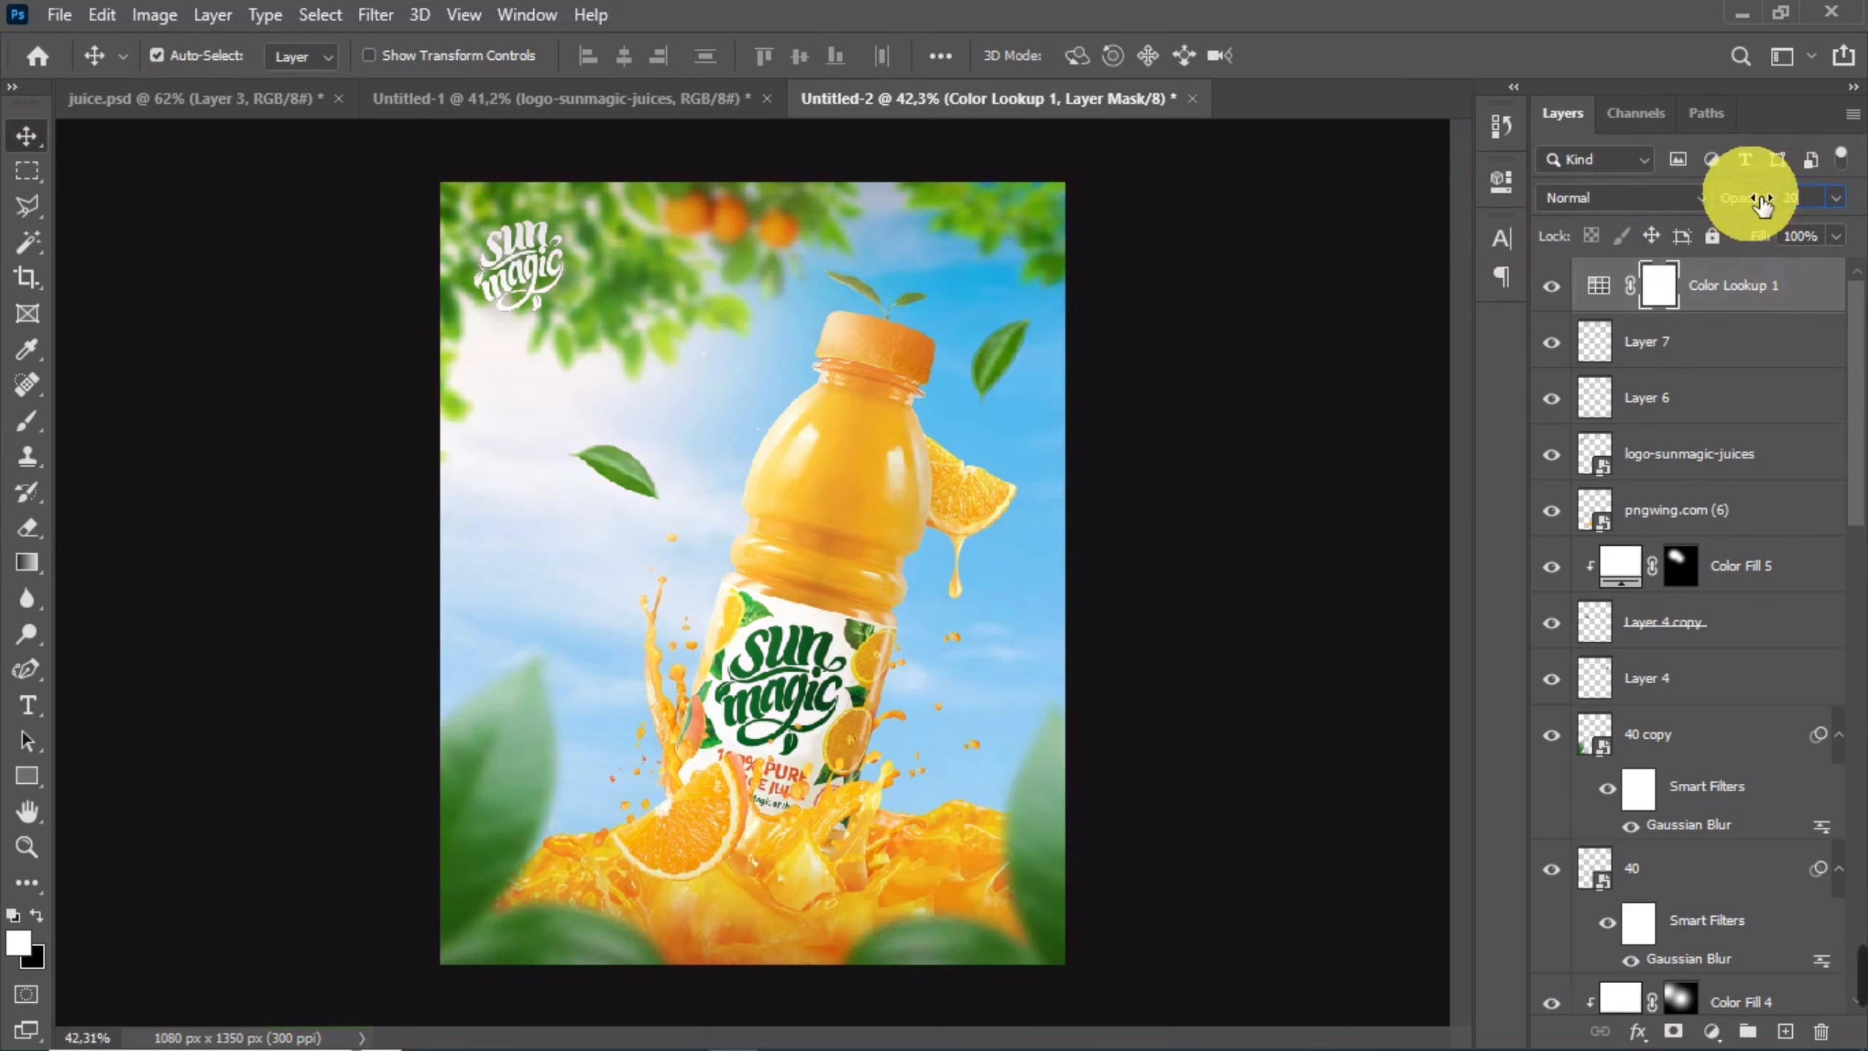
click(1551, 286)
click(1551, 287)
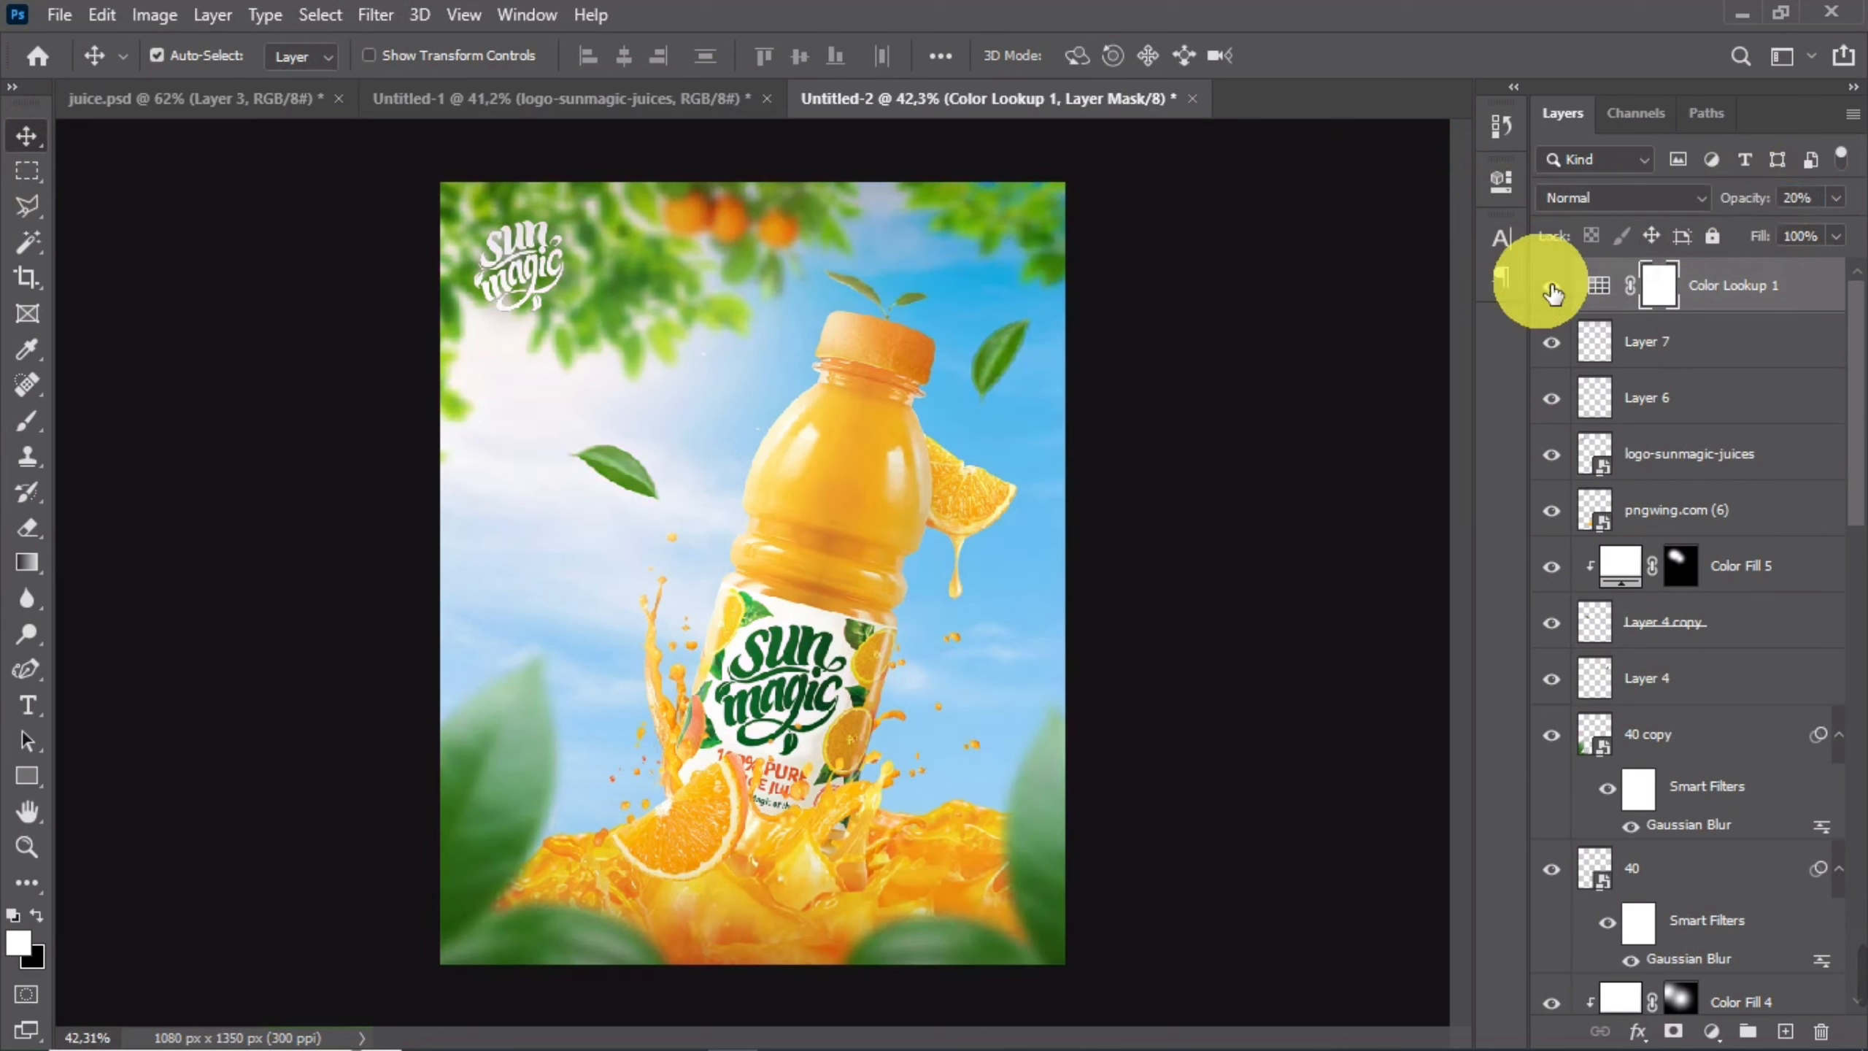
click(1779, 292)
key(Delete)
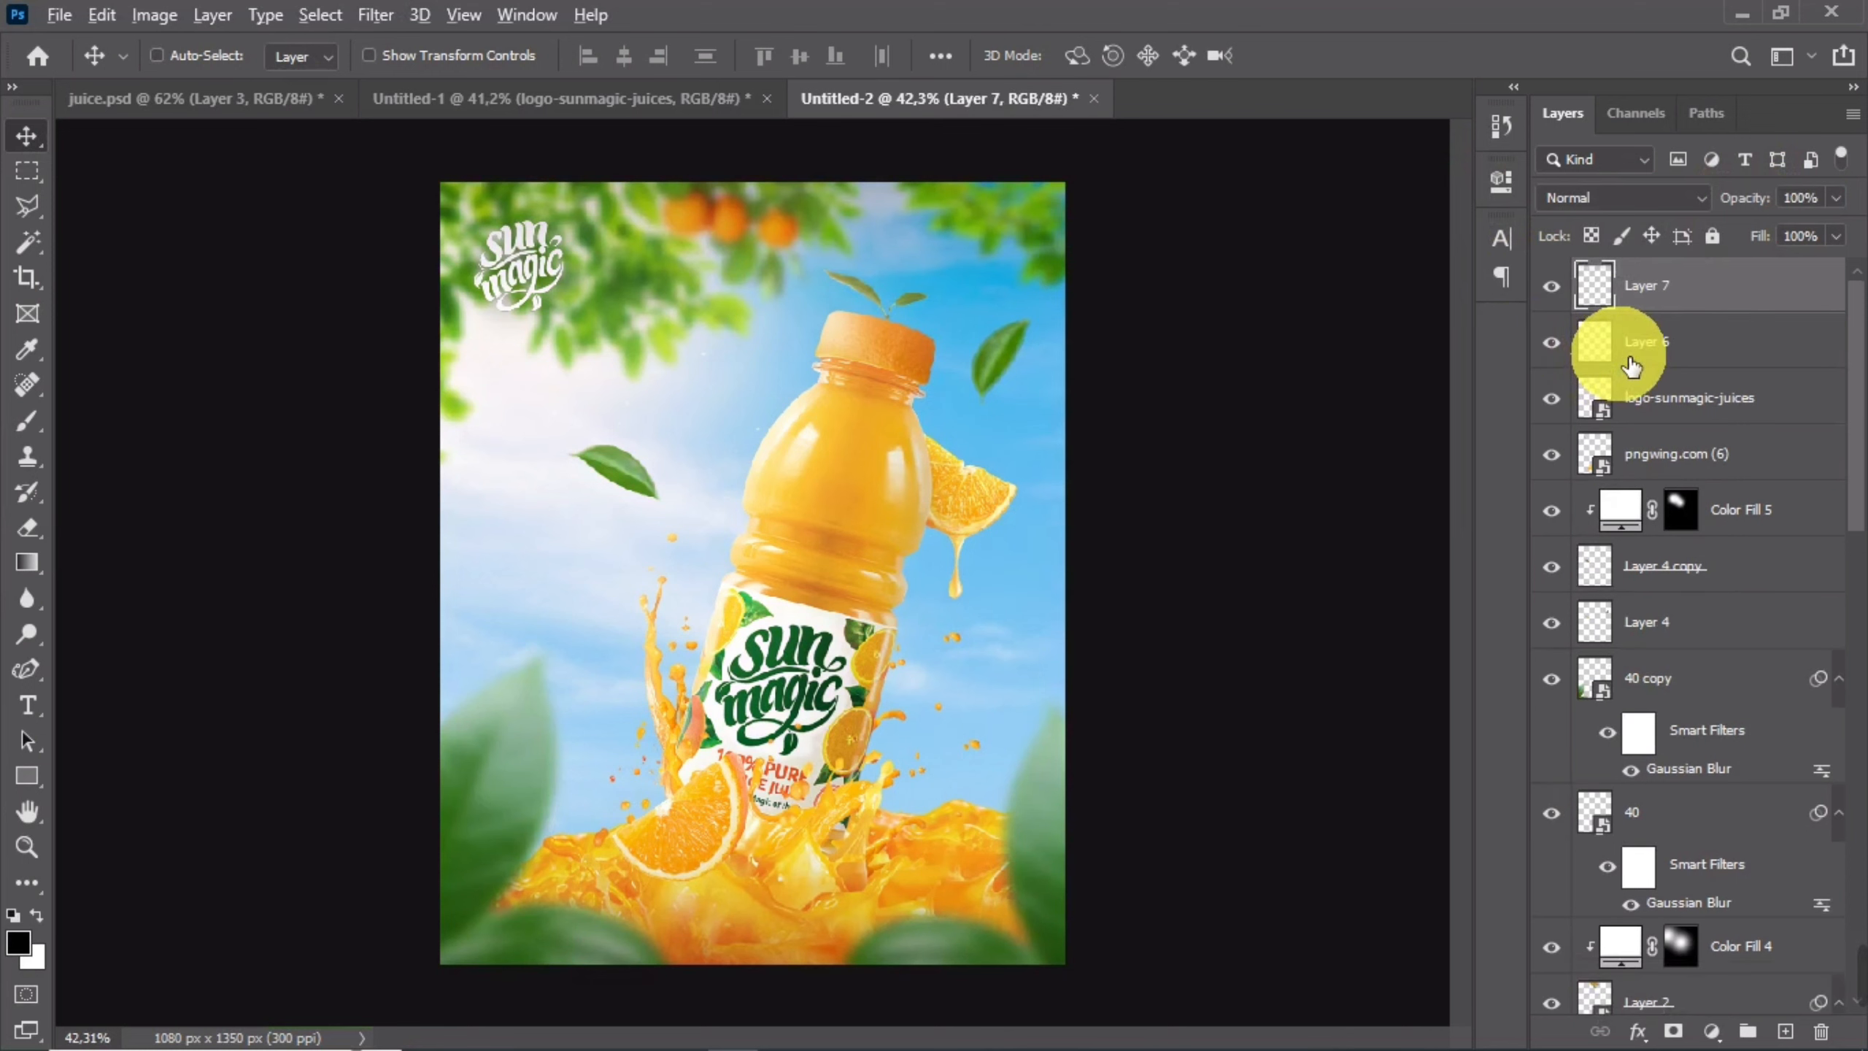
- Stamp all visible layers into a new merged layer on top and open it in the Camera Raw filter
key(ctrl+shift+alt+e)
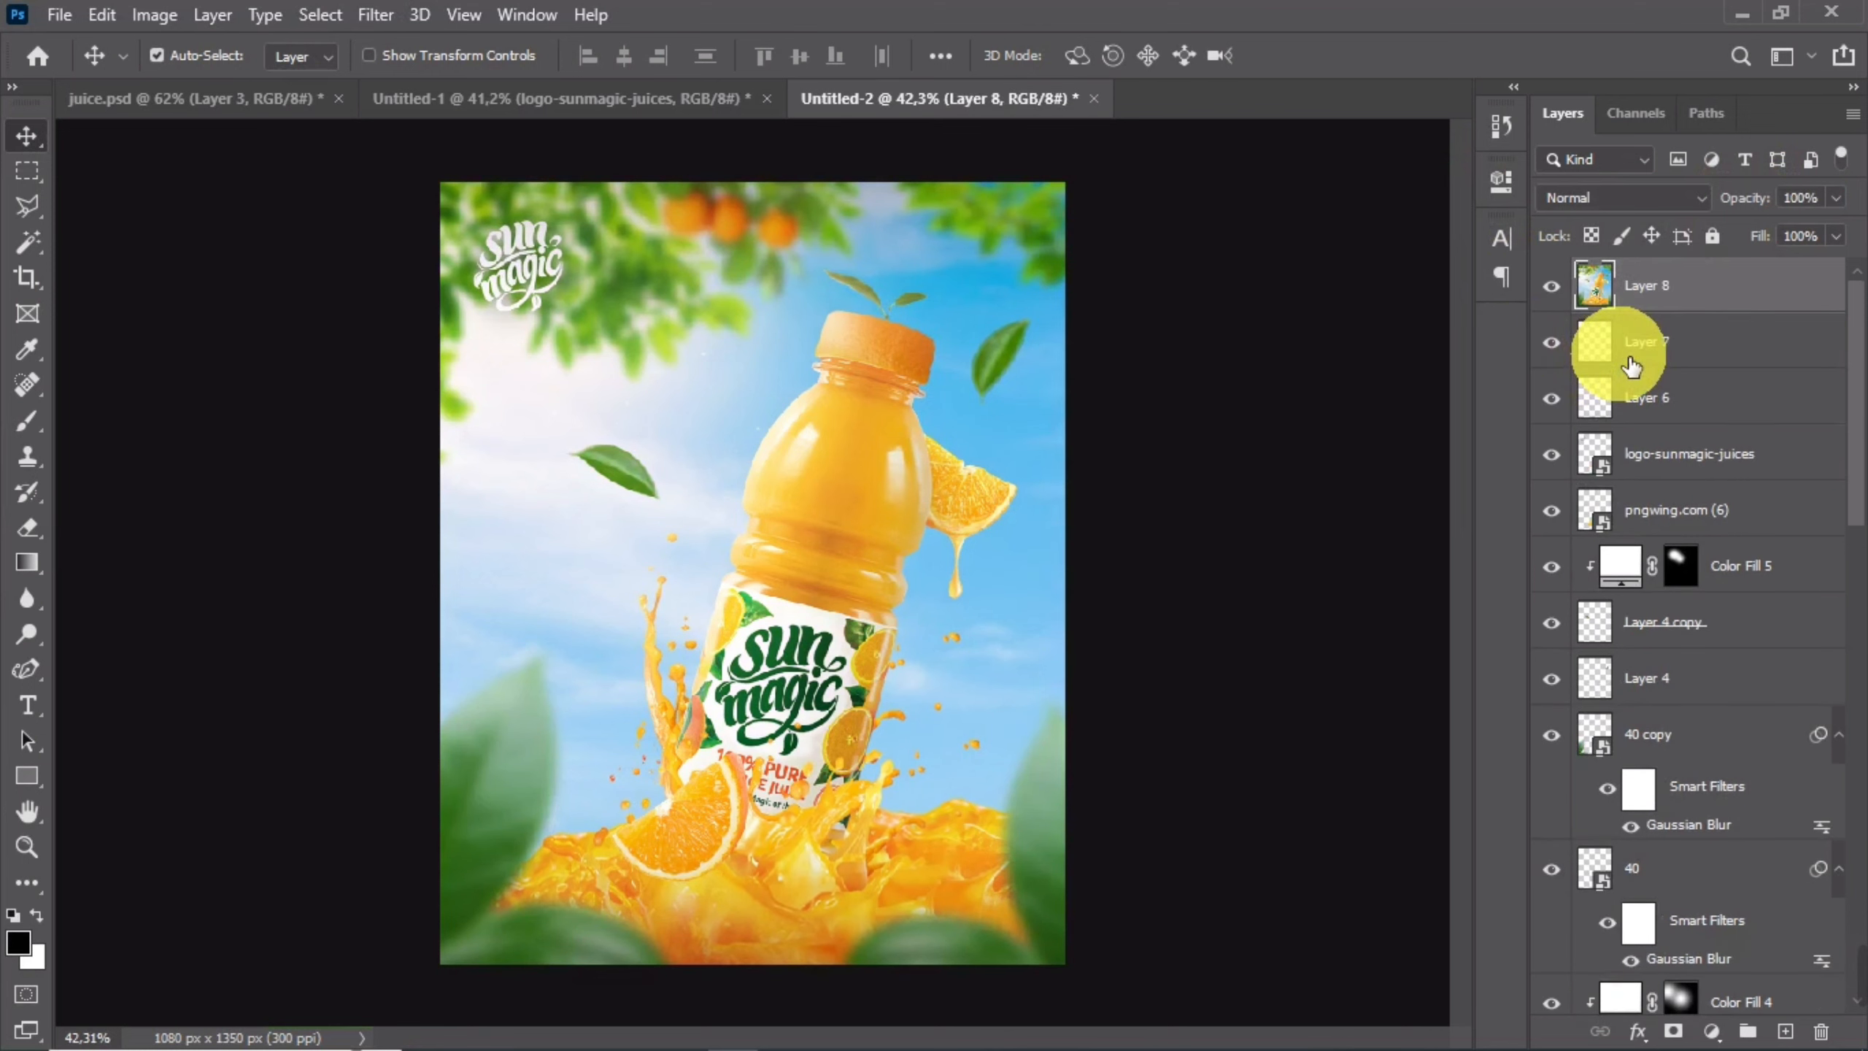
click(375, 14)
click(907, 393)
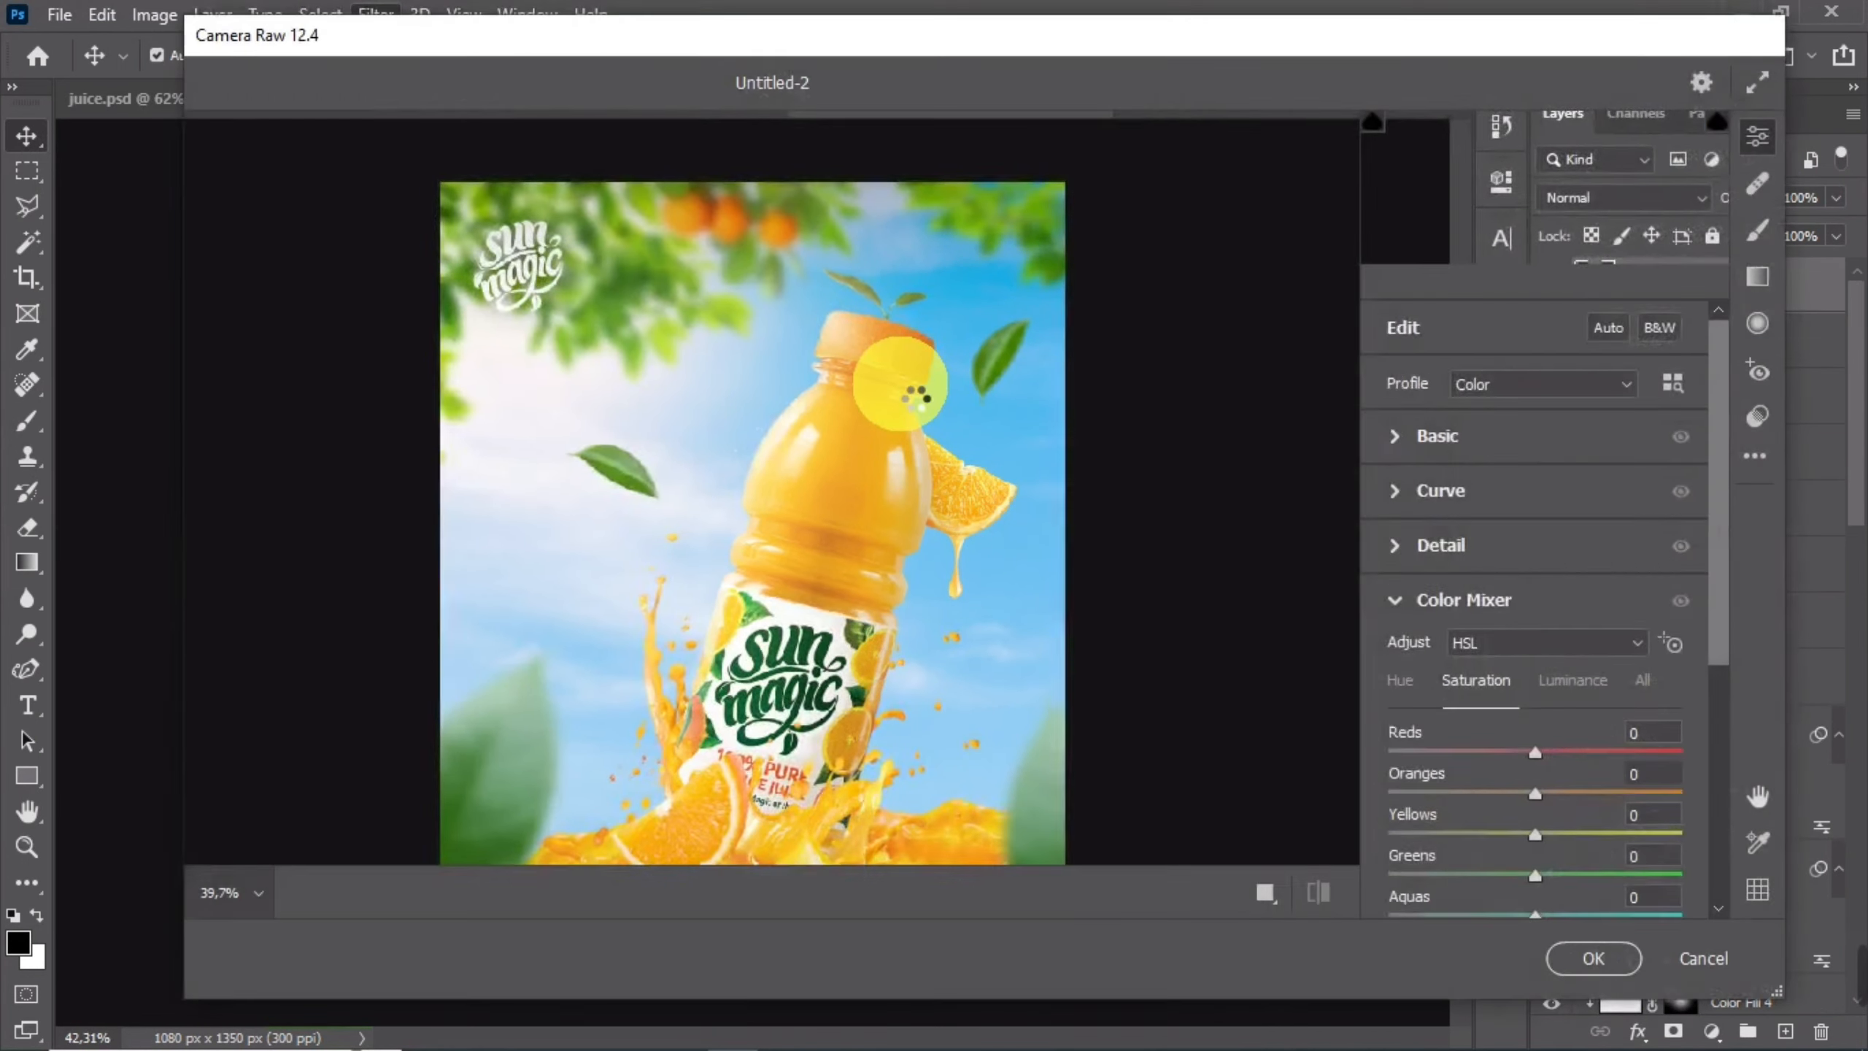
- Set the merged image's temperature to +6, tint to +10 and exposure to +0.05 in Camera Raw
click(1569, 418)
key(Tab)
text(10)
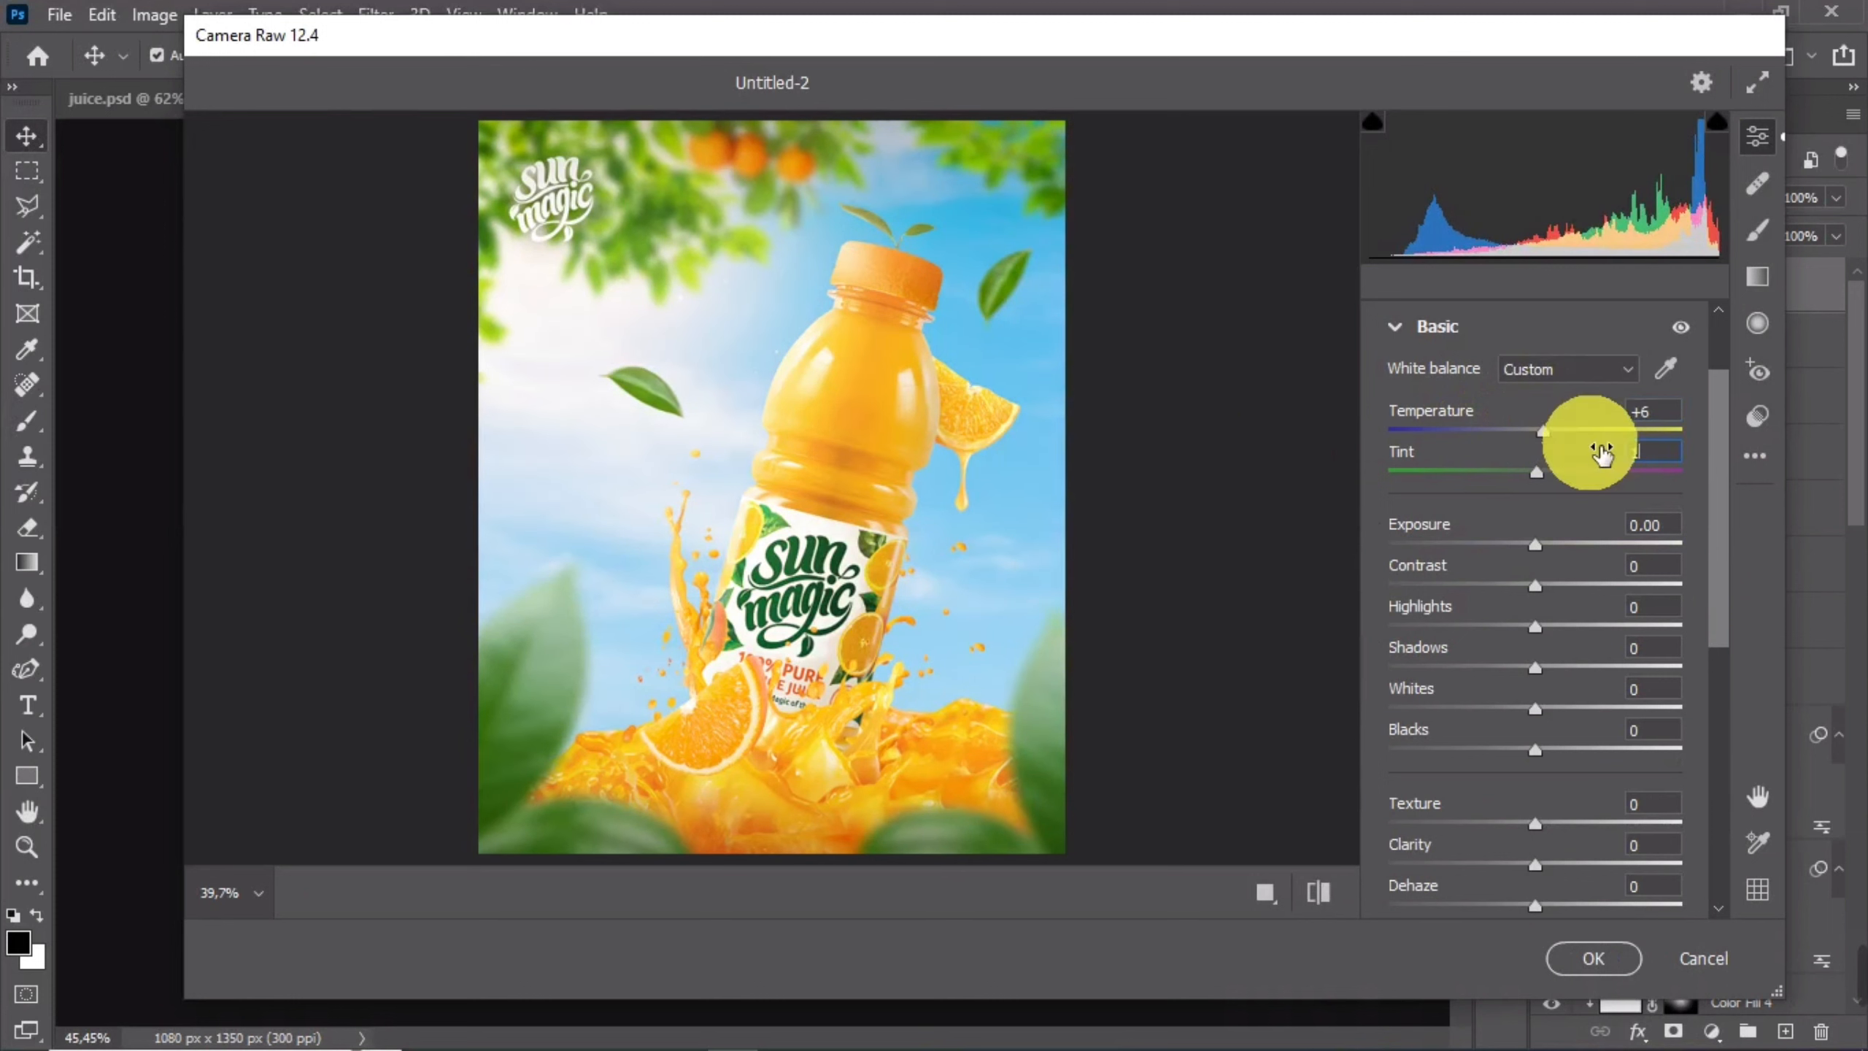
drag(1600, 528, 1602, 528)
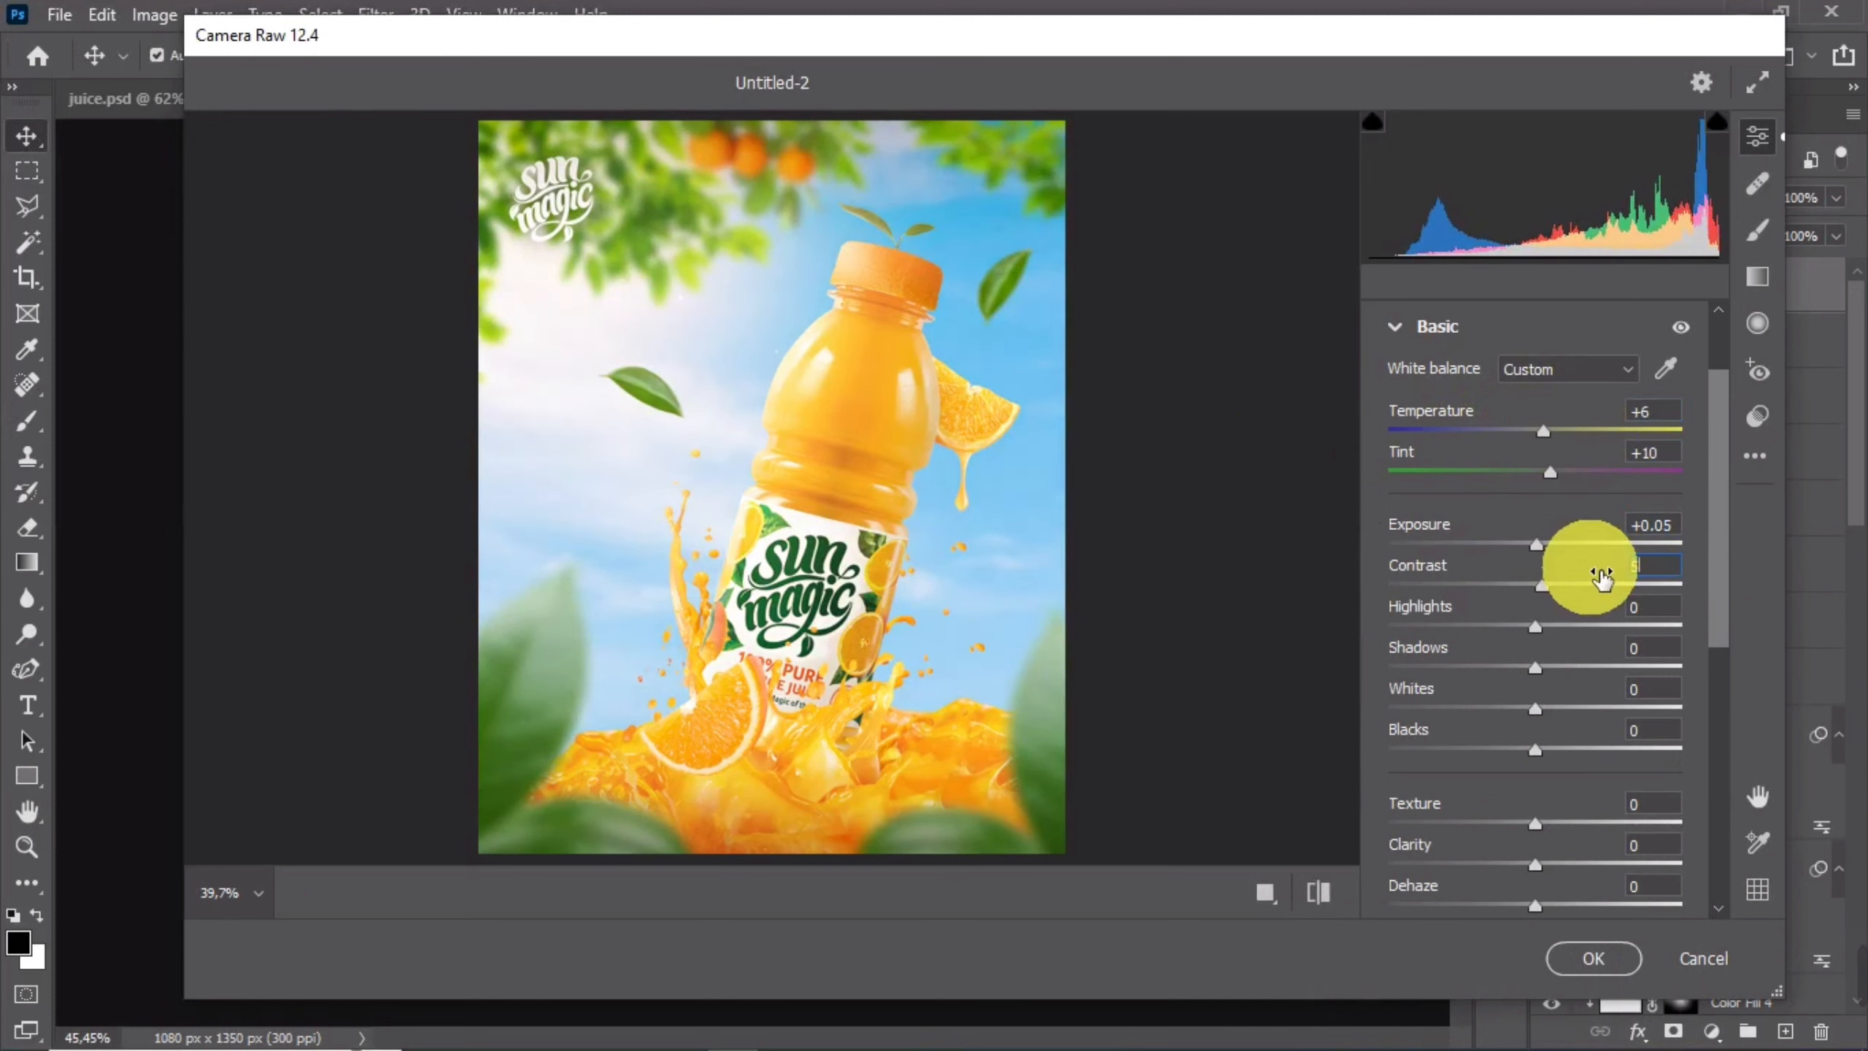
- Set the merged image's contrast, highlights and whites to +5, shadows to -50 and blacks to -6
text(5)
key(Tab)
text(5)
key(Tab)
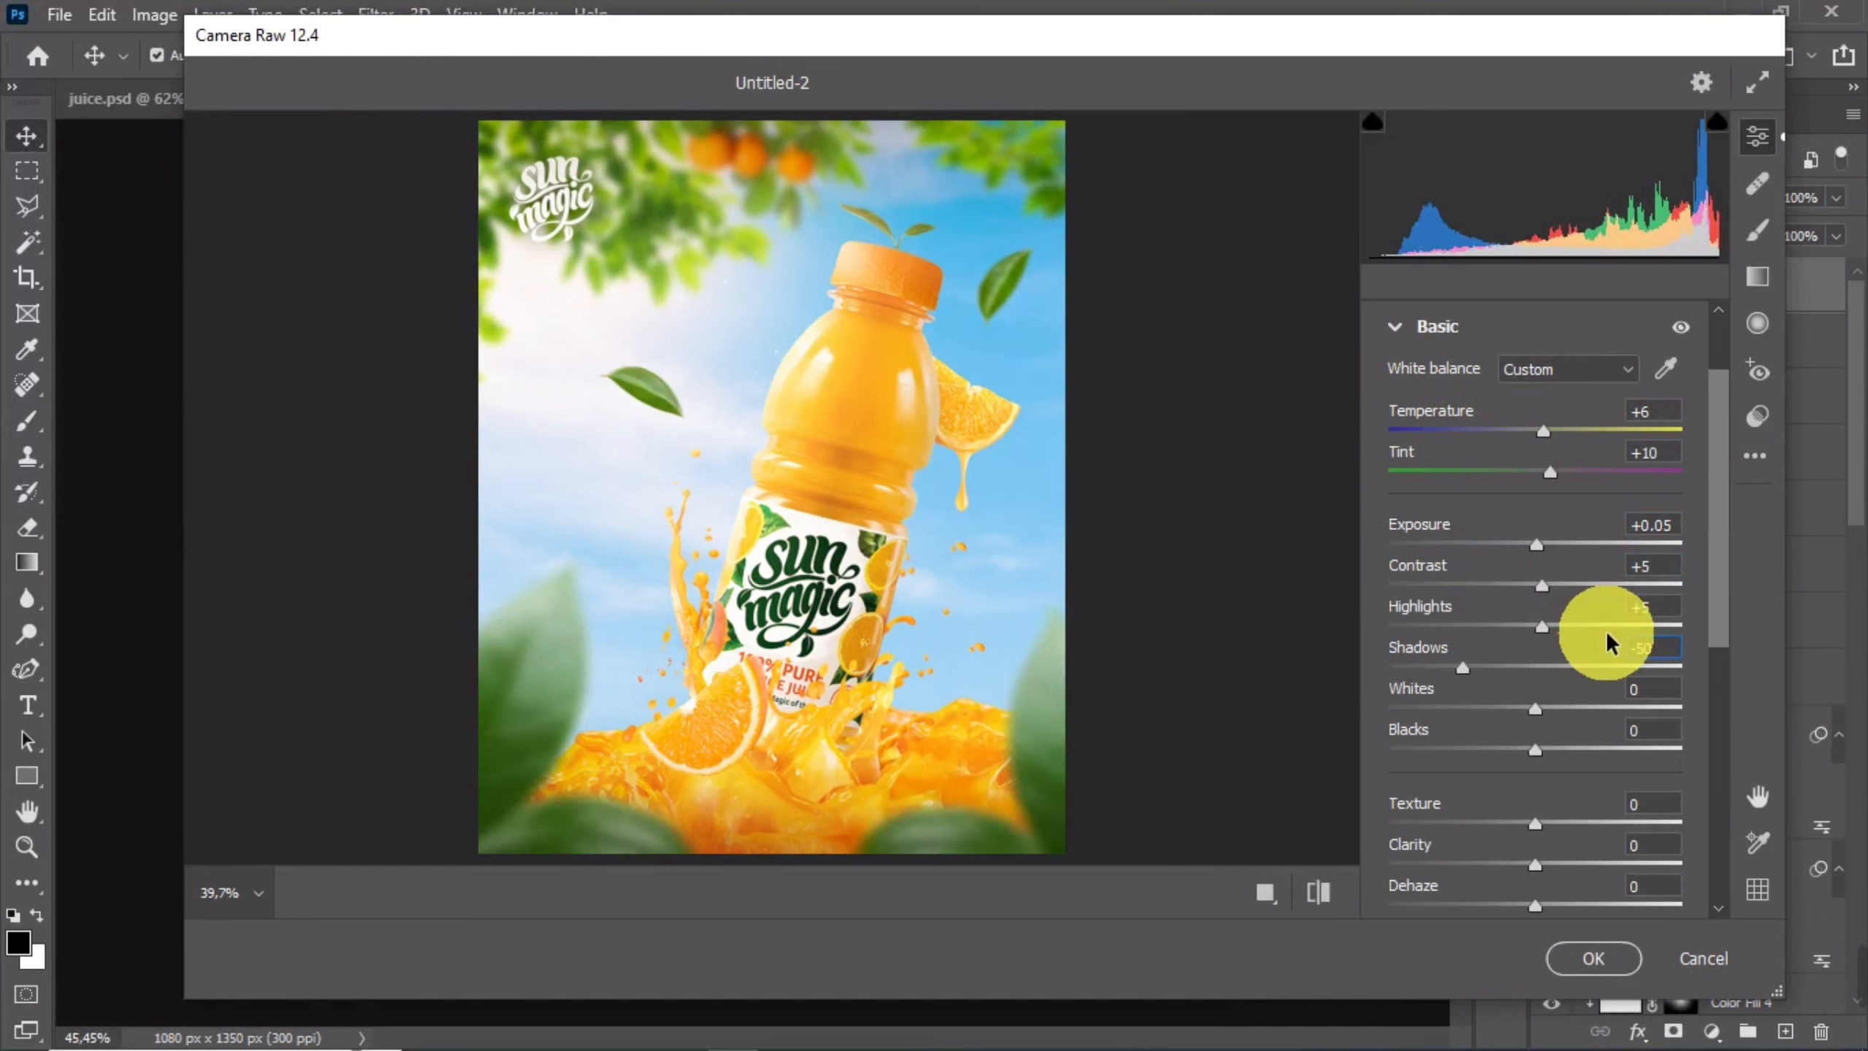
click(1626, 699)
text(5)
click(1610, 731)
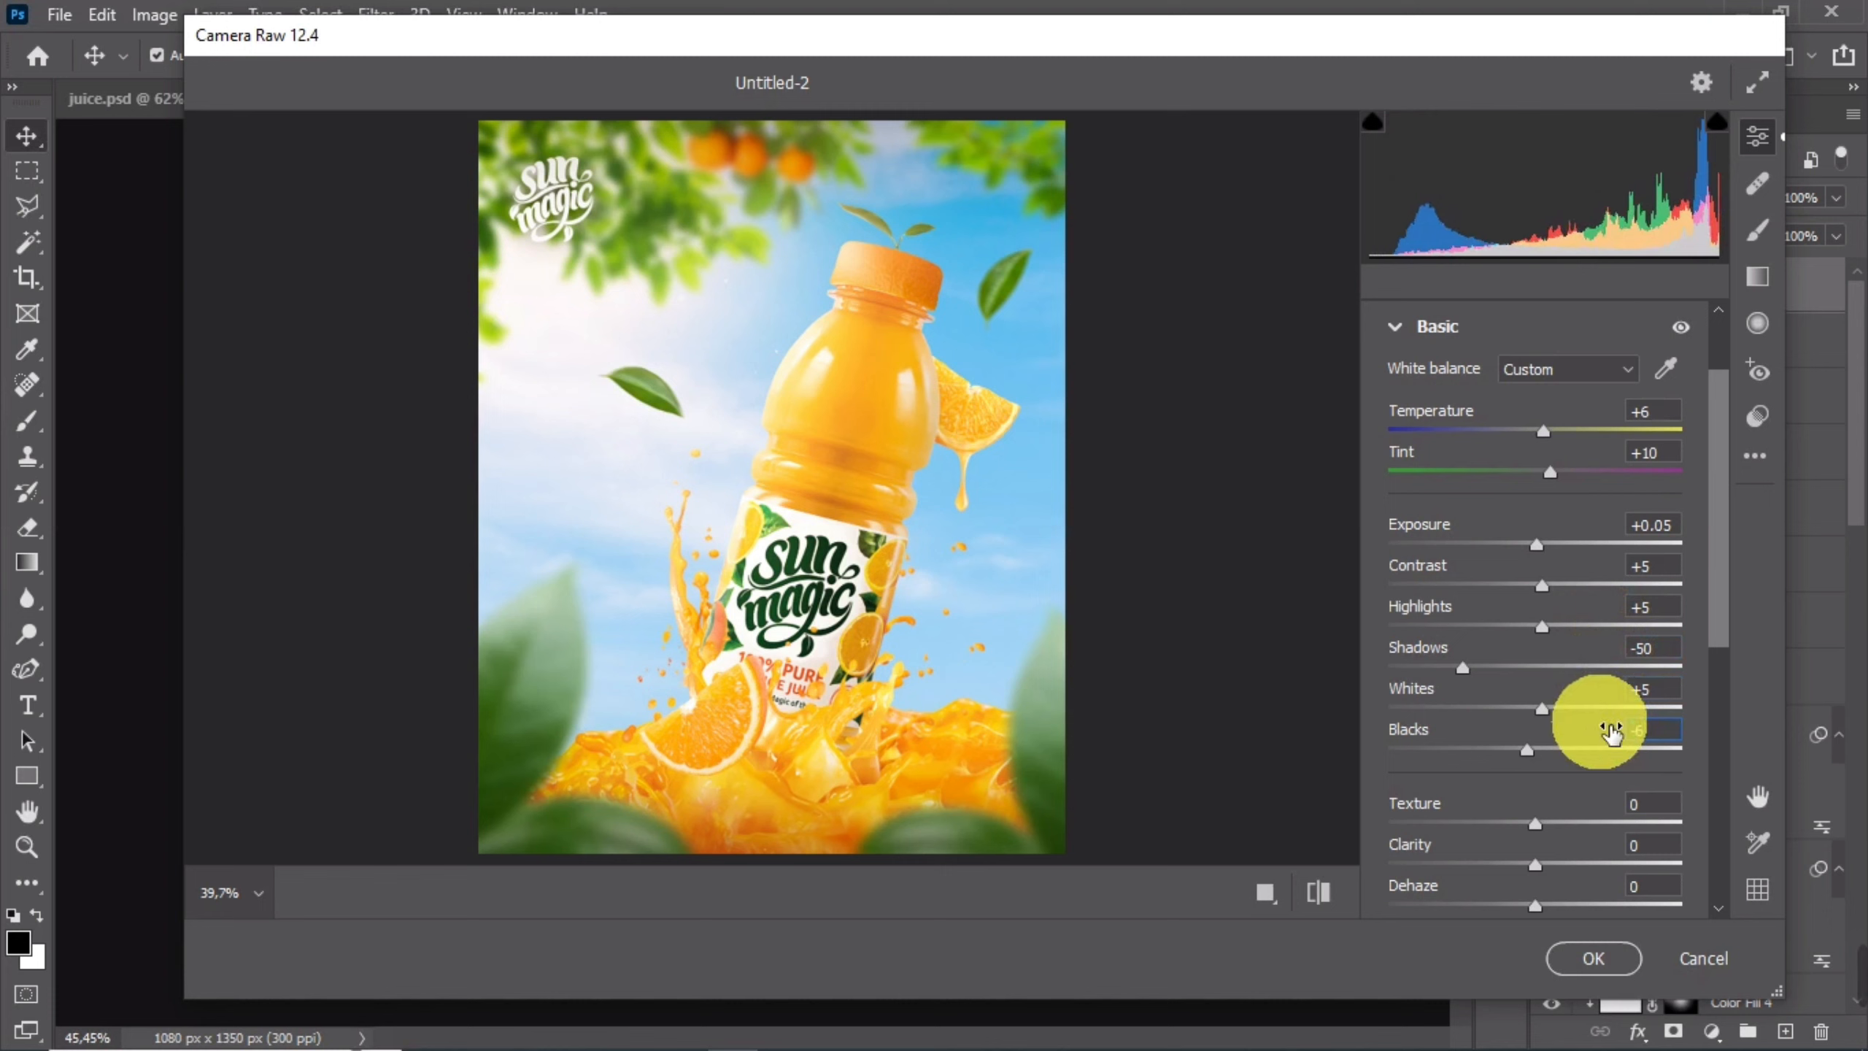
- Set the merged image's texture to +10 and clarity to -20
scroll(1611, 730, down, 3)
click(1600, 674)
text(10)
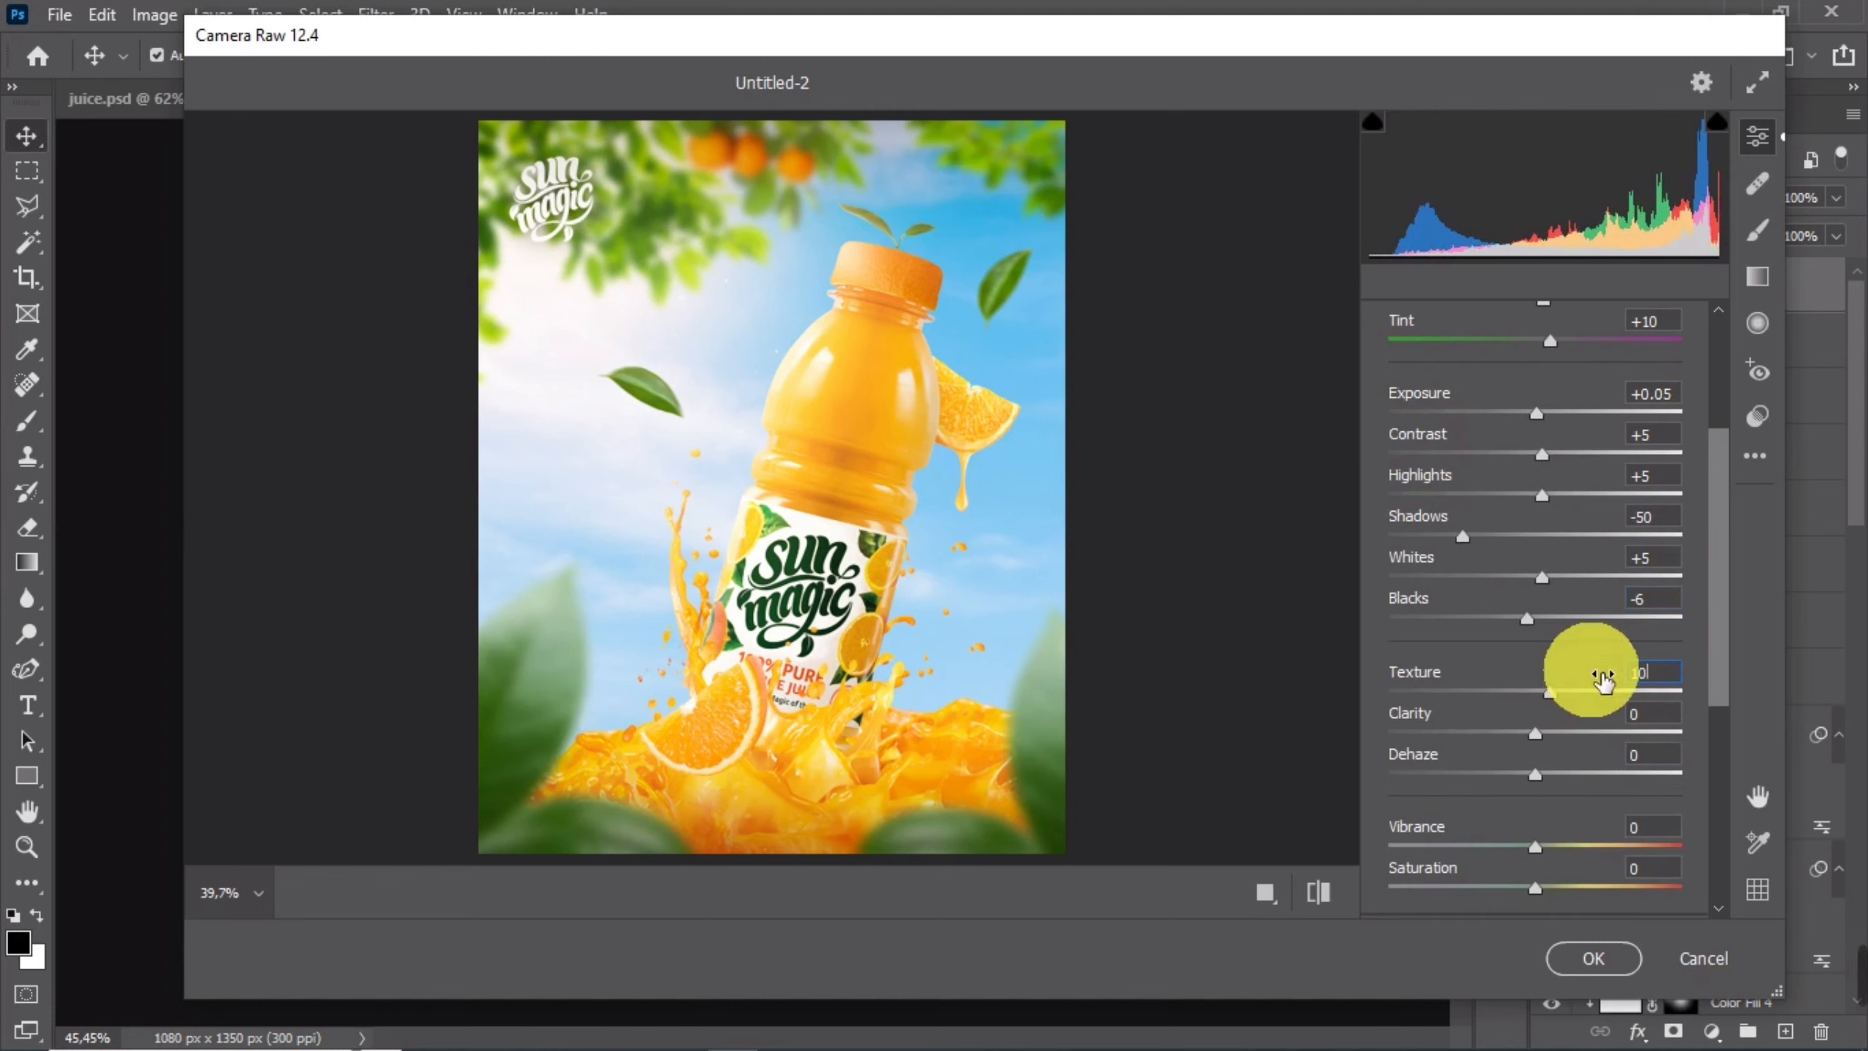
click(1610, 713)
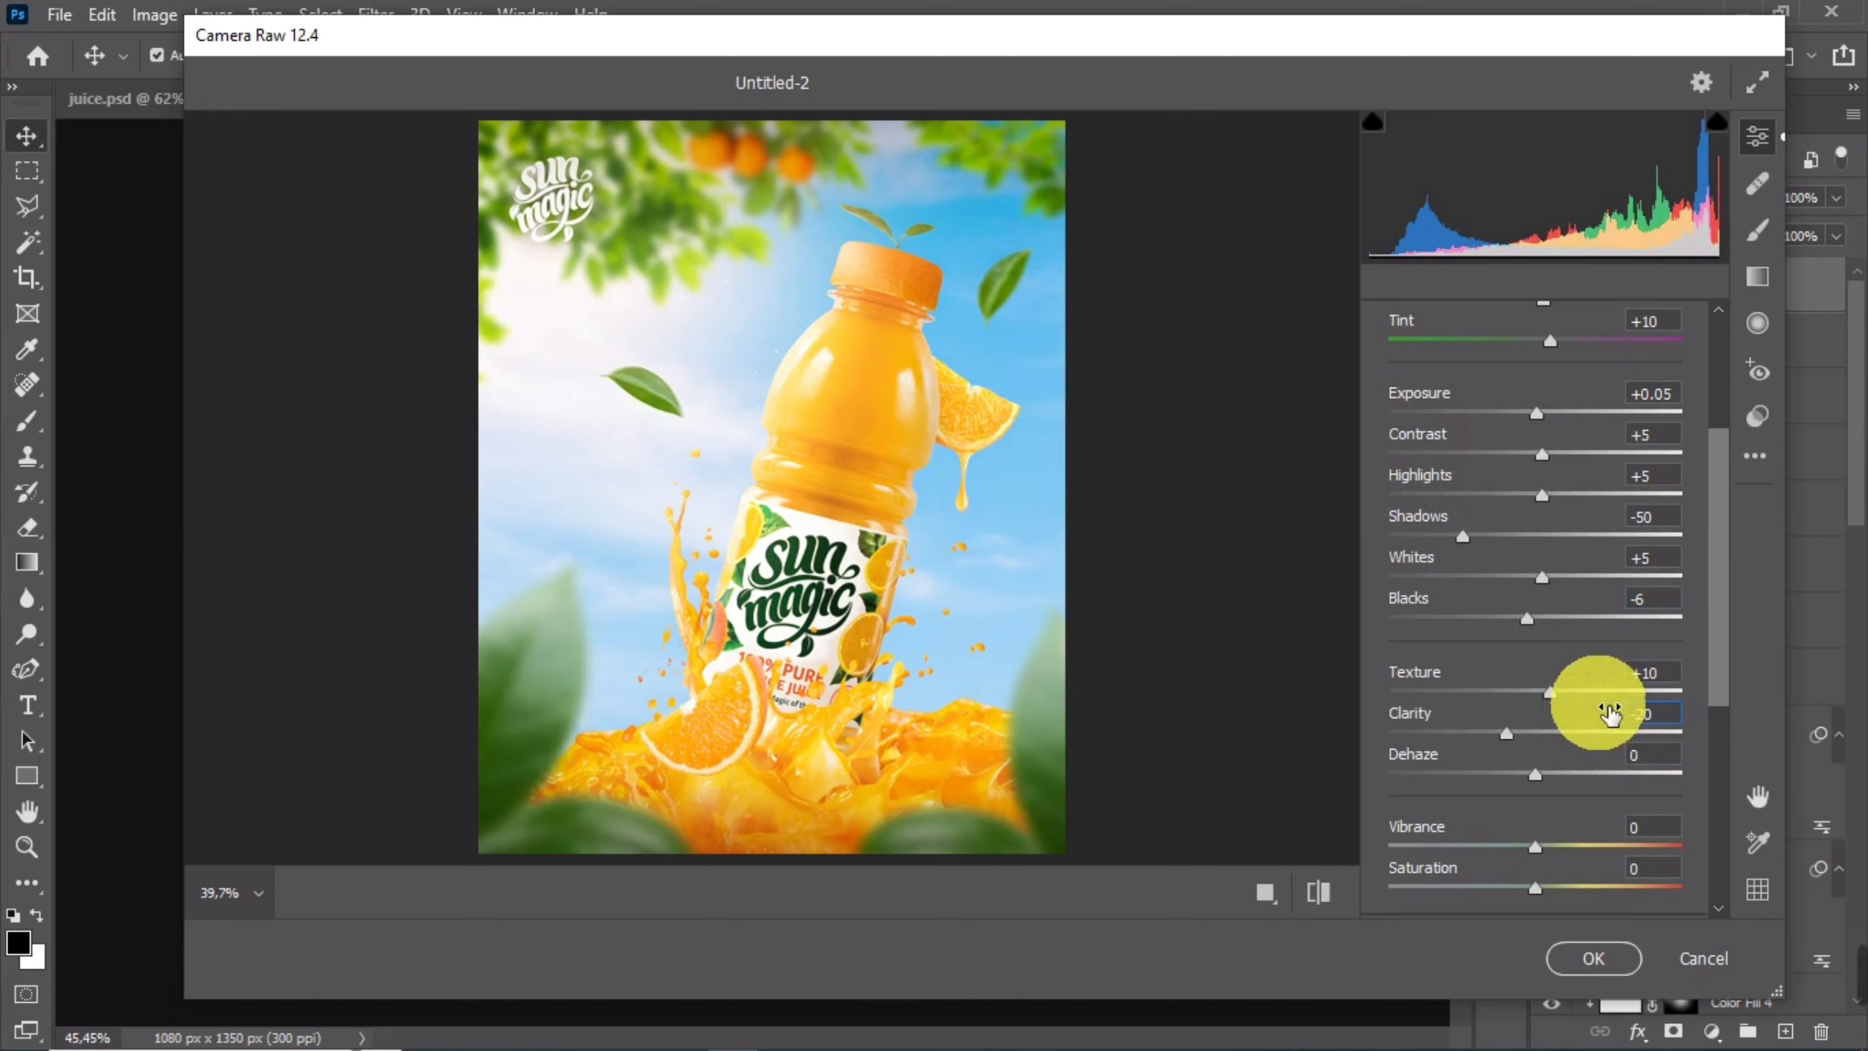
- Set the Effects vignetting to -14 and the Optics vignette to -10, and apply the Camera Raw filter
scroll(1597, 713, down, 10)
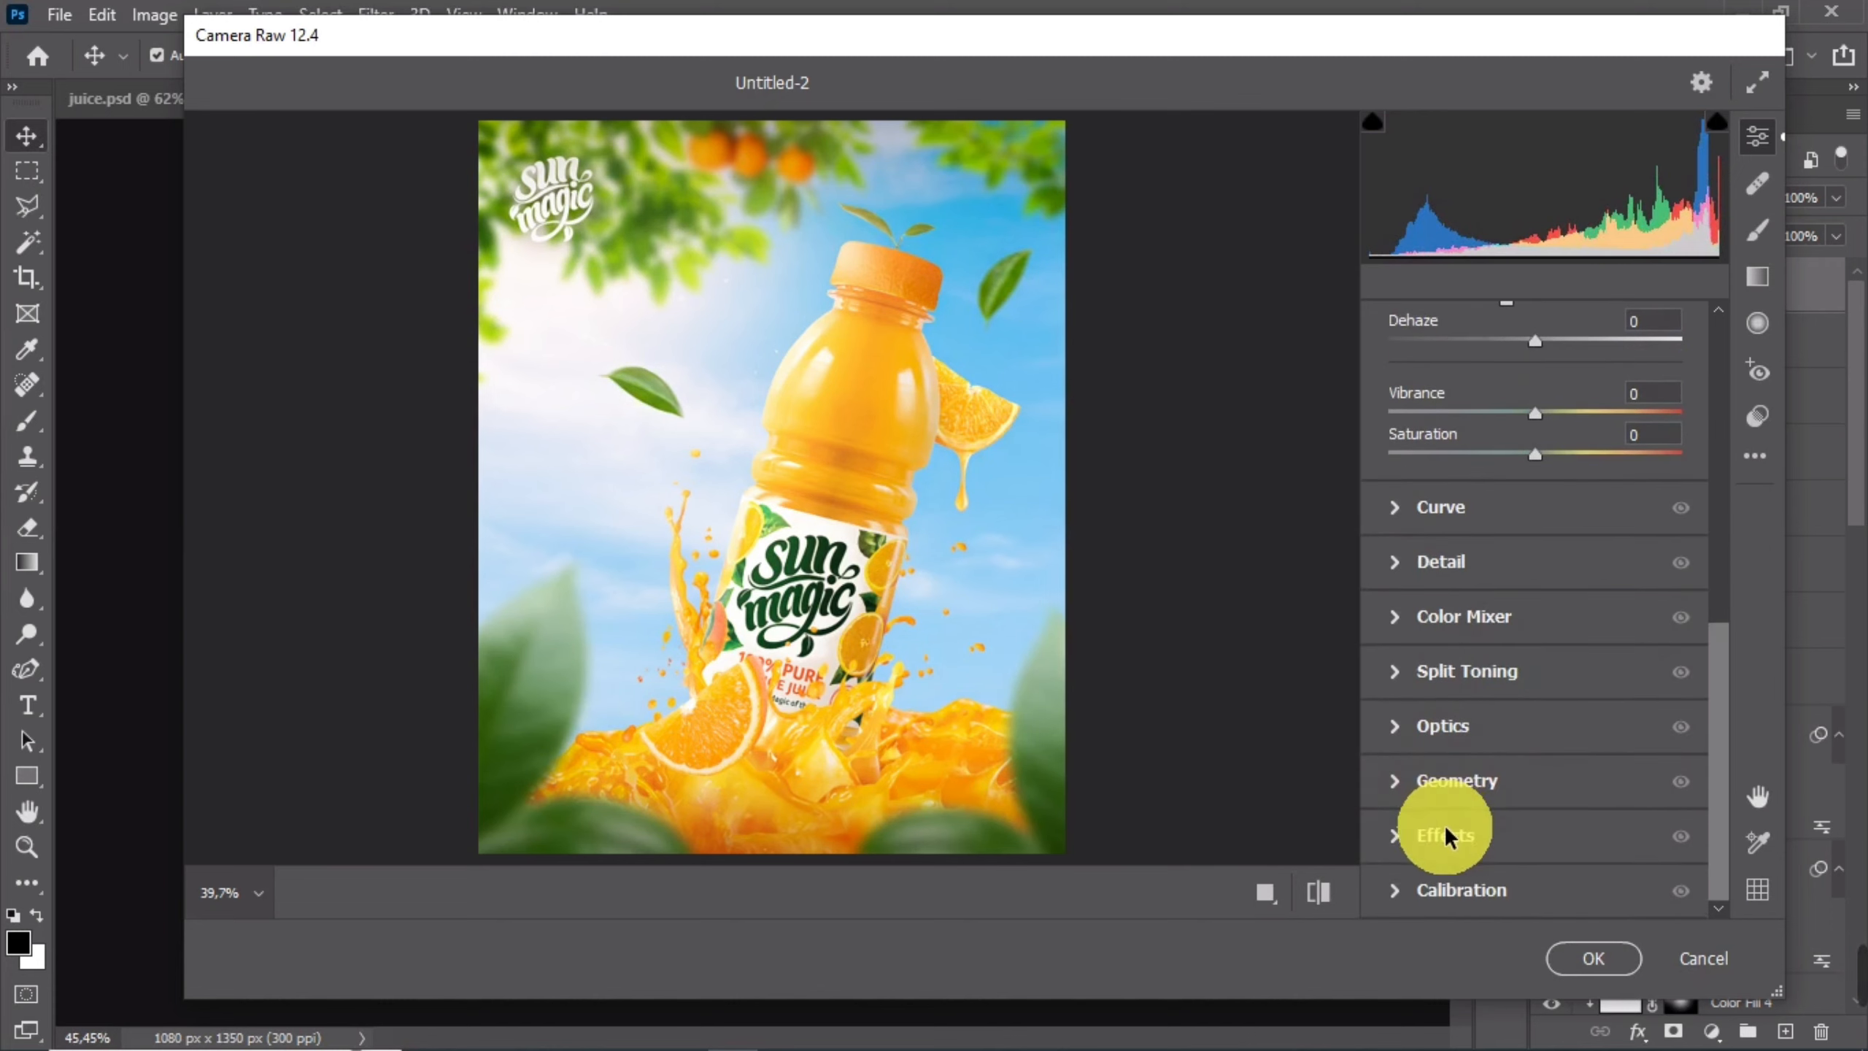
click(1456, 835)
click(1564, 816)
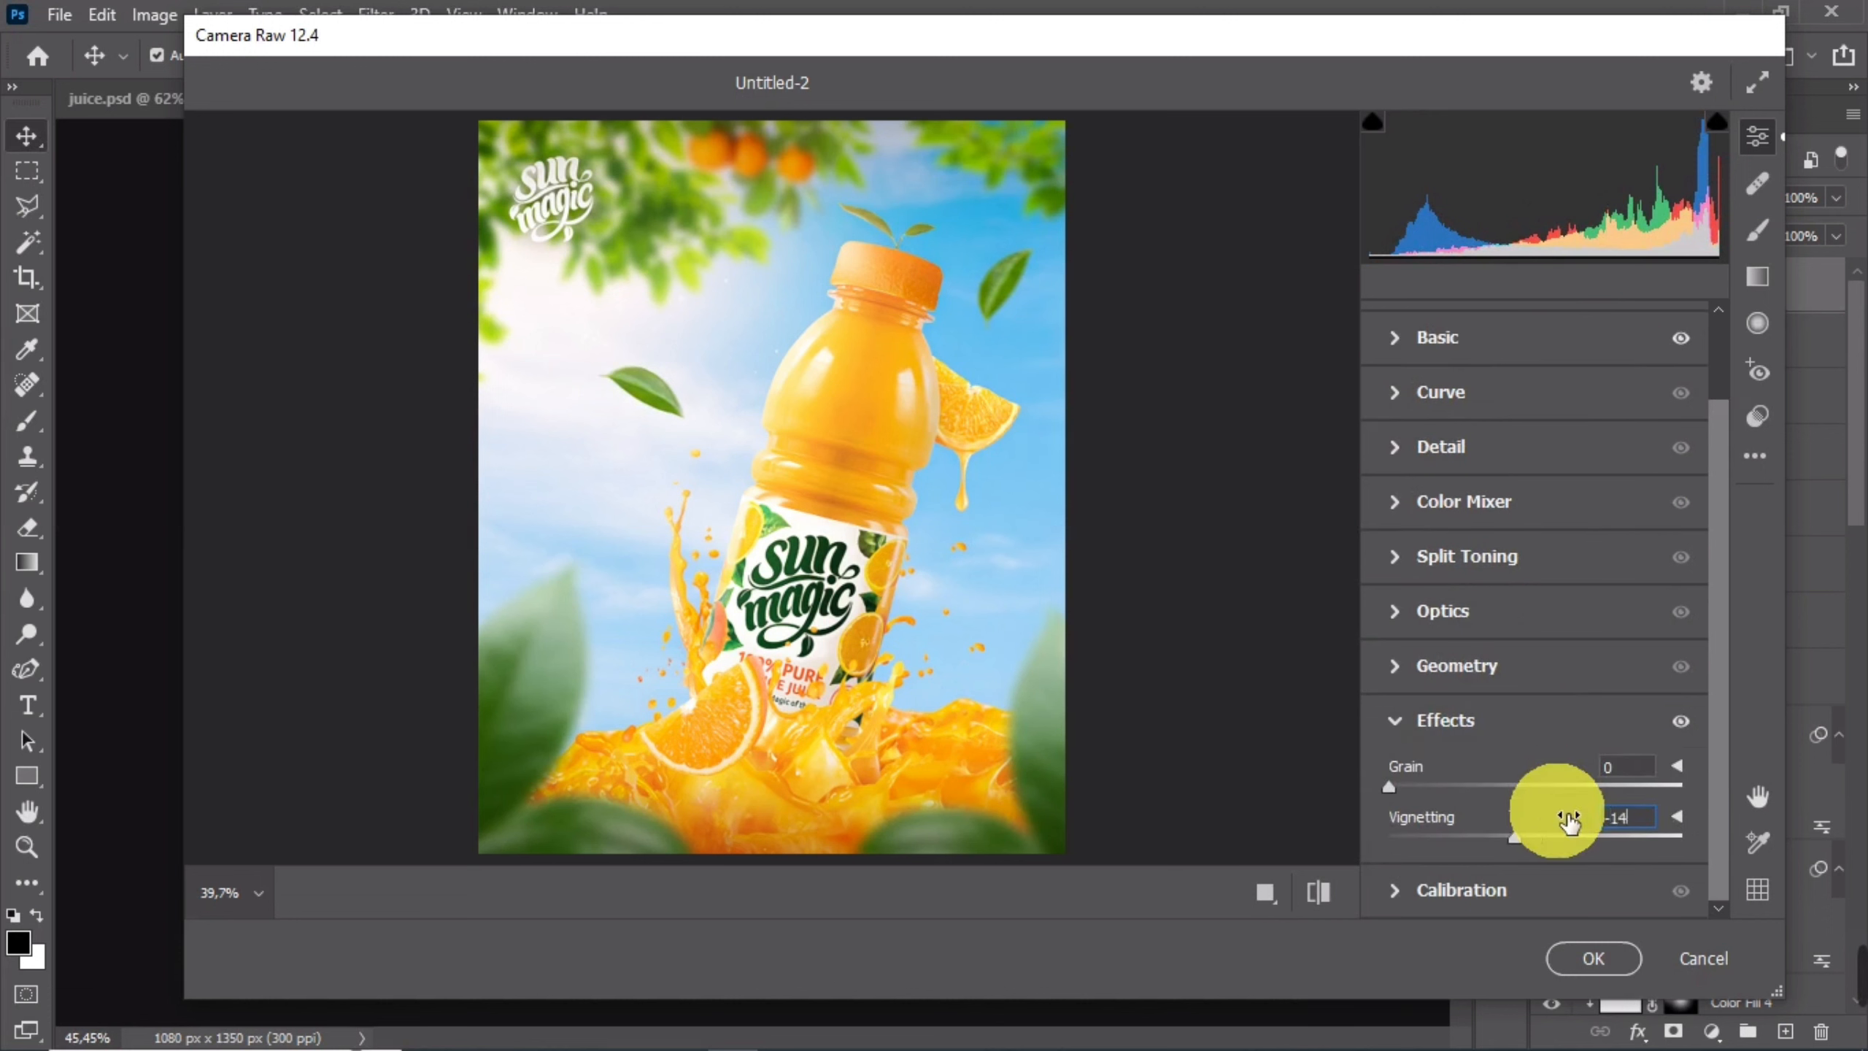
scroll(1529, 735, up, 1)
click(1492, 680)
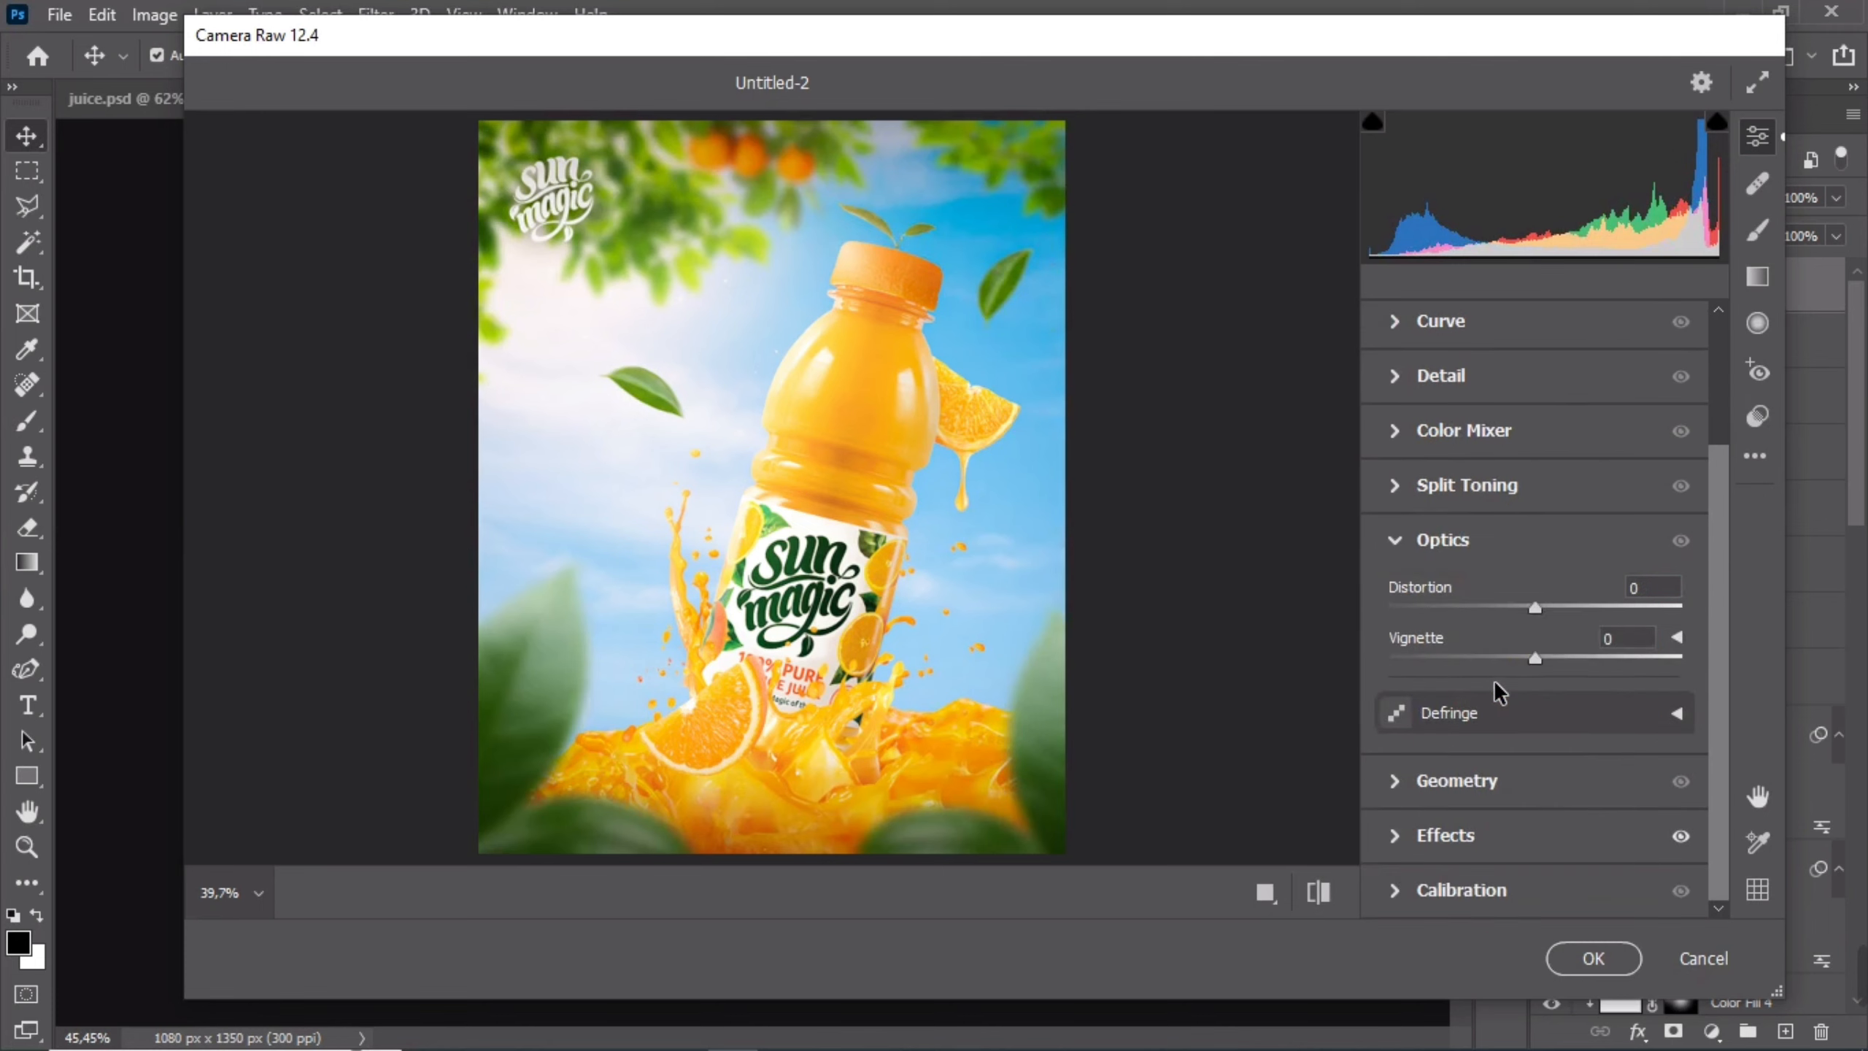
click(1554, 647)
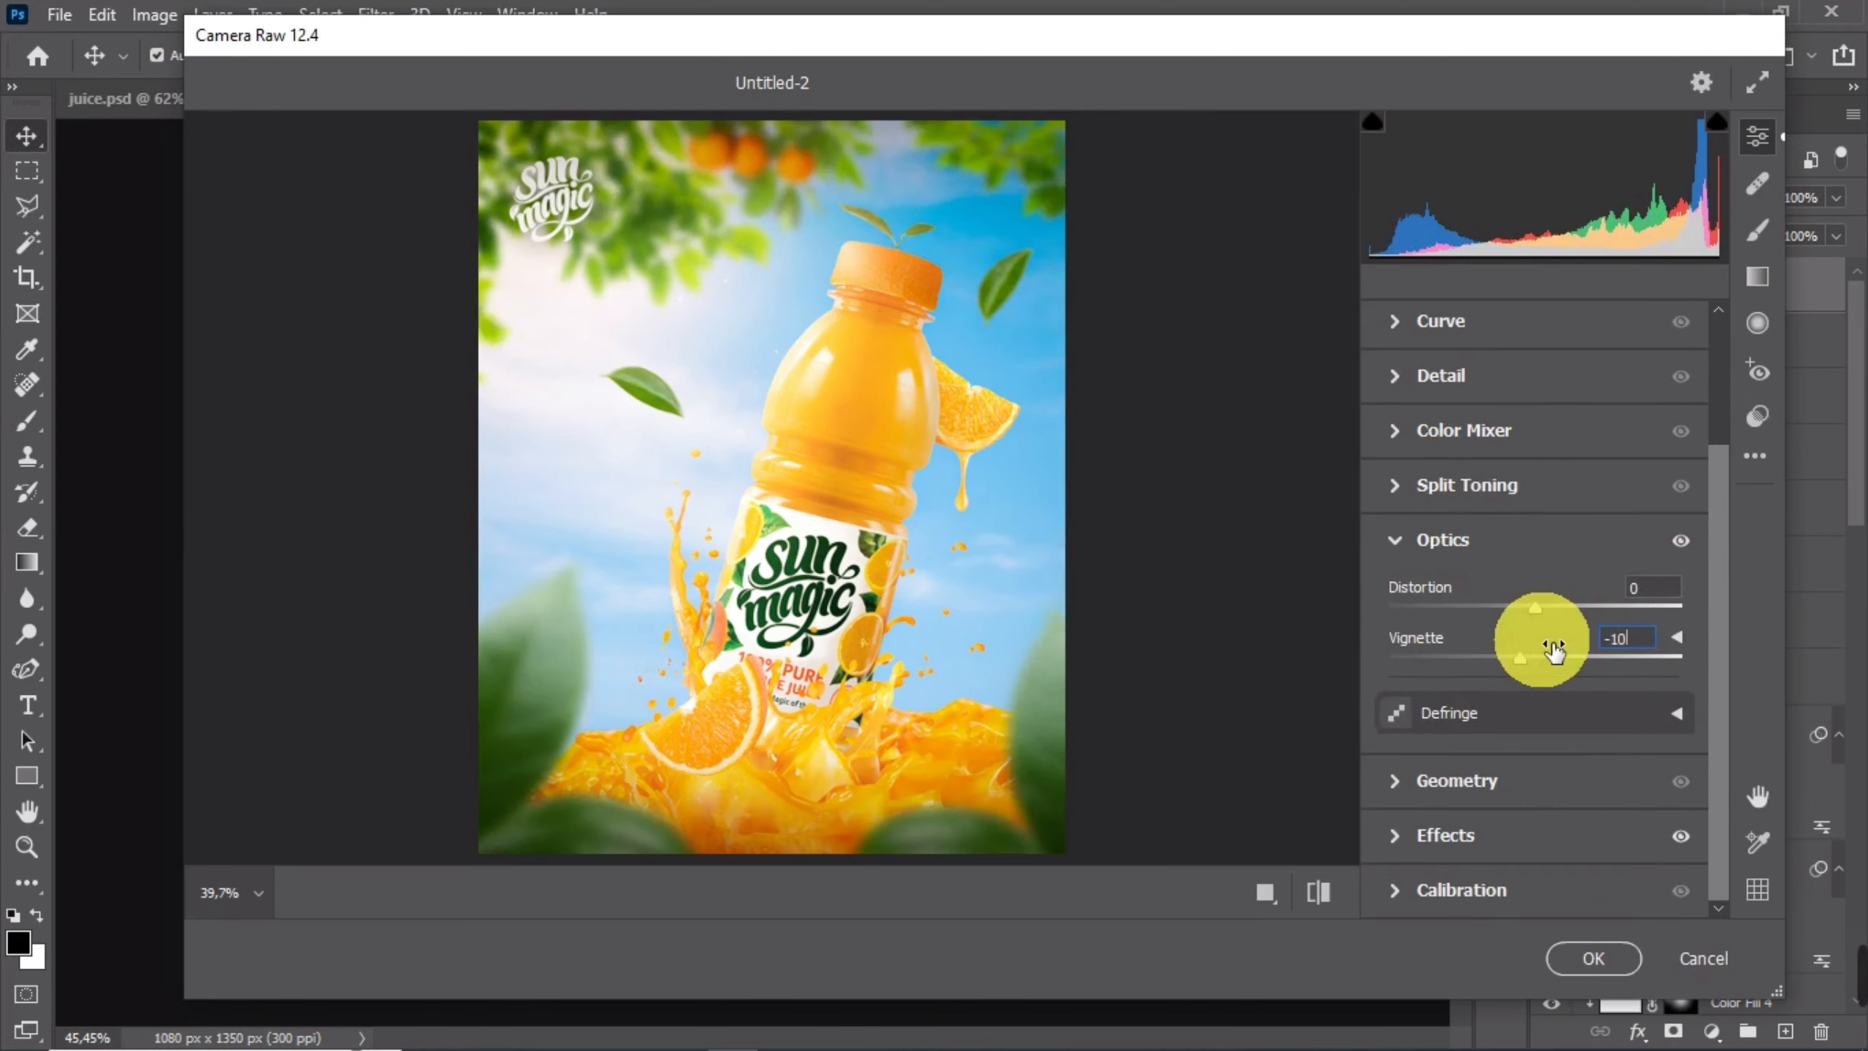
text(-10)
scroll(1533, 622, up, 1)
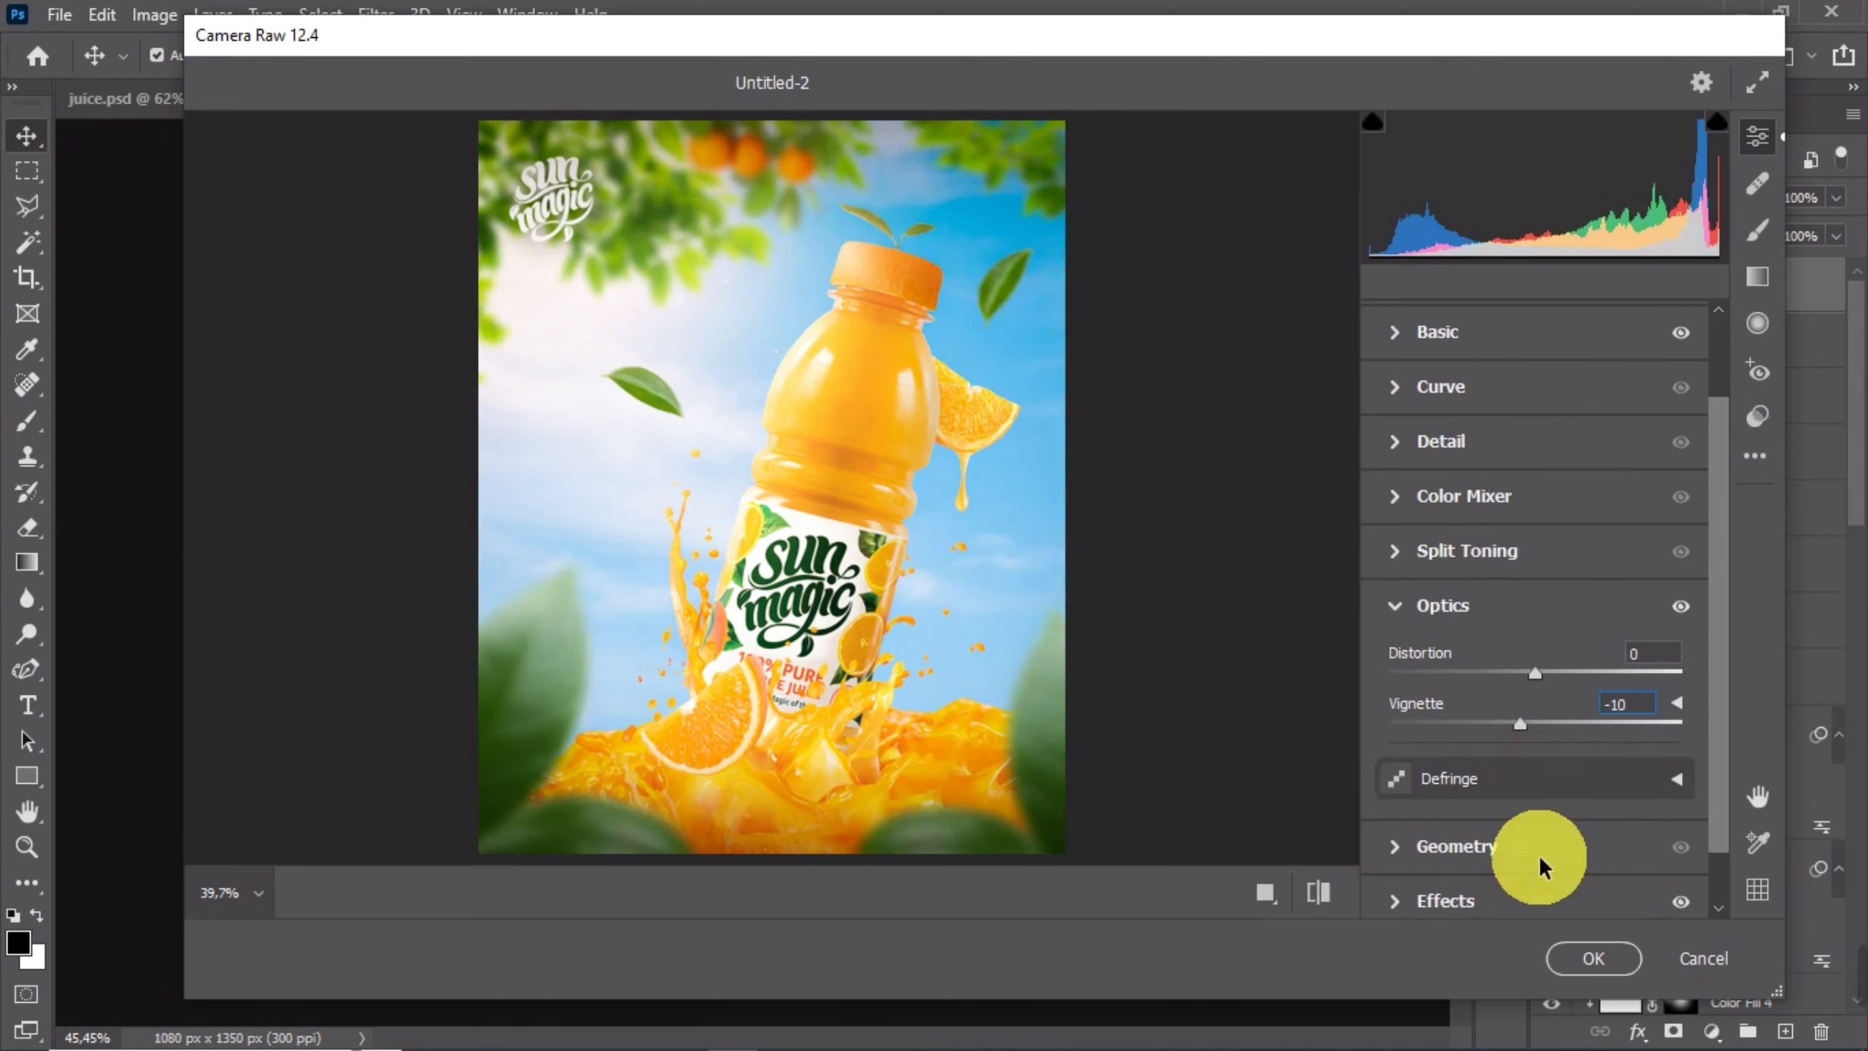
click(1593, 958)
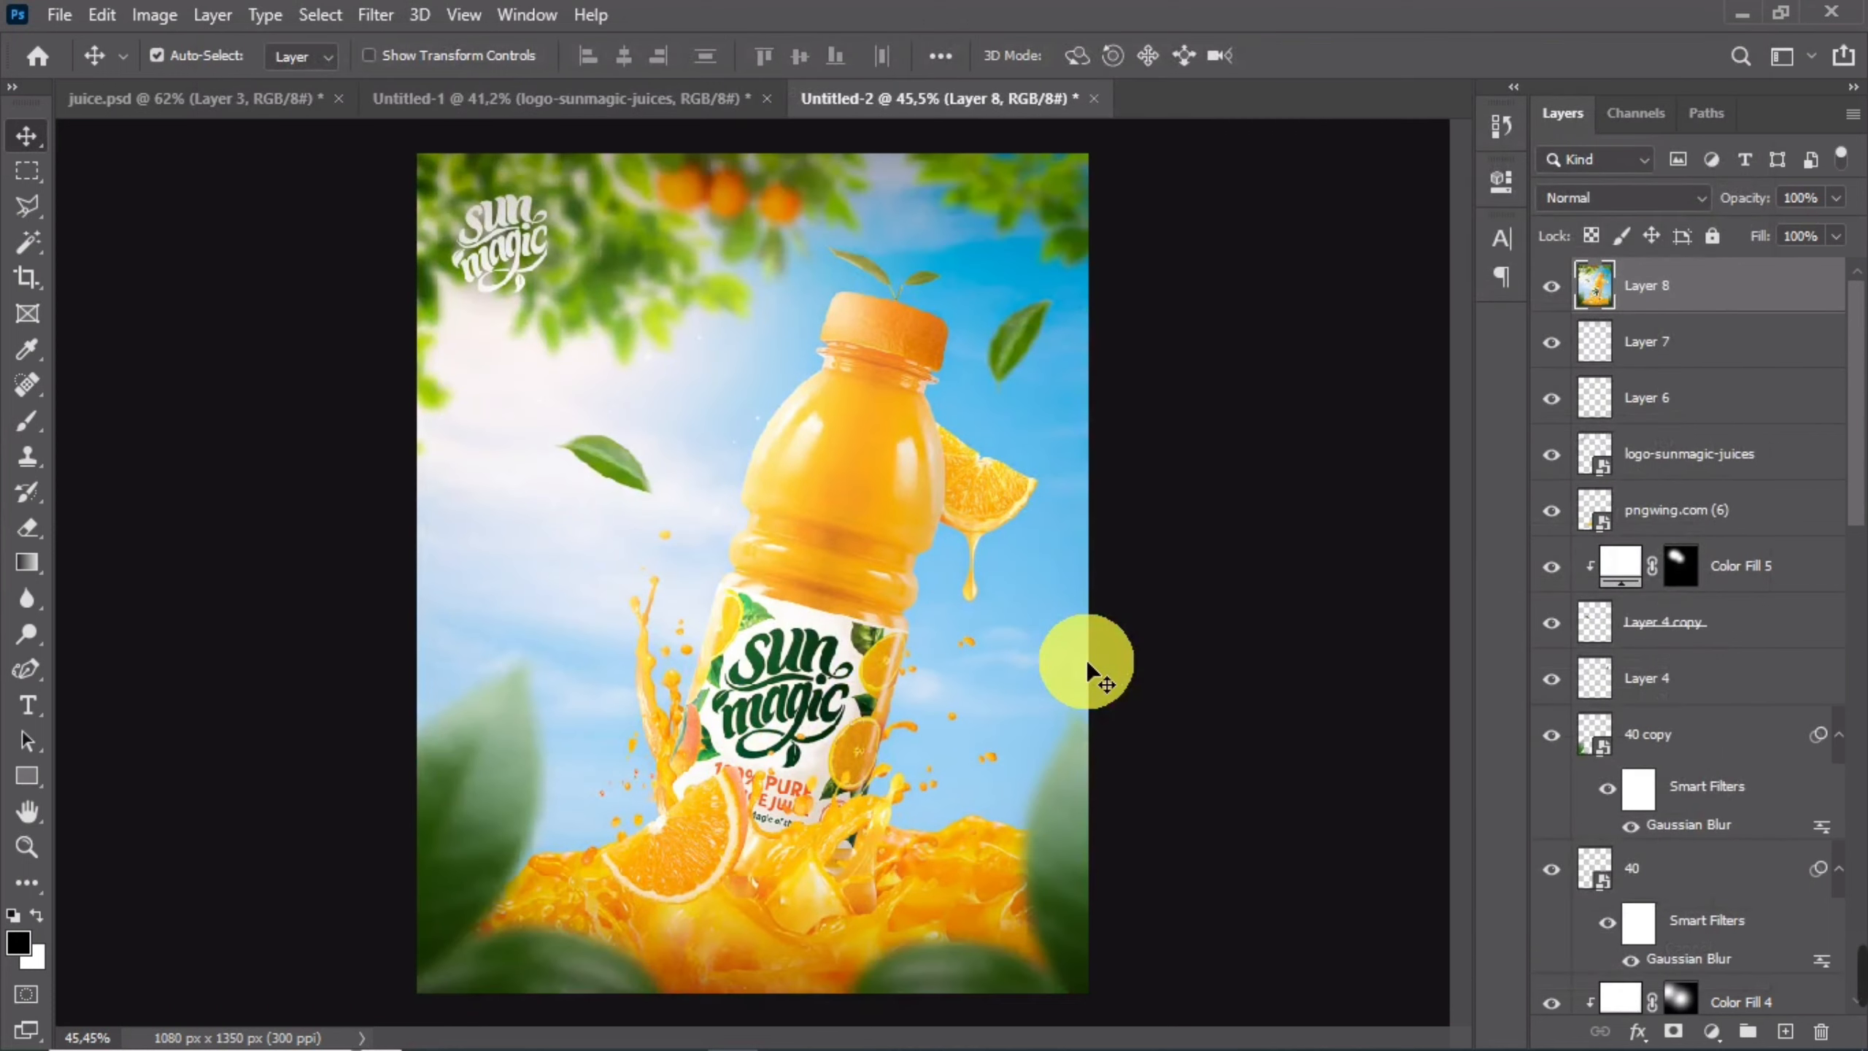
- Compare the whole poster with and without the Camera Raw grading at progressively smaller magnifications
click(1552, 285)
click(1552, 285)
scroll(1076, 493, down, 3)
scroll(1076, 492, down, 2)
click(1552, 286)
click(1552, 286)
scroll(1042, 530, down, 3)
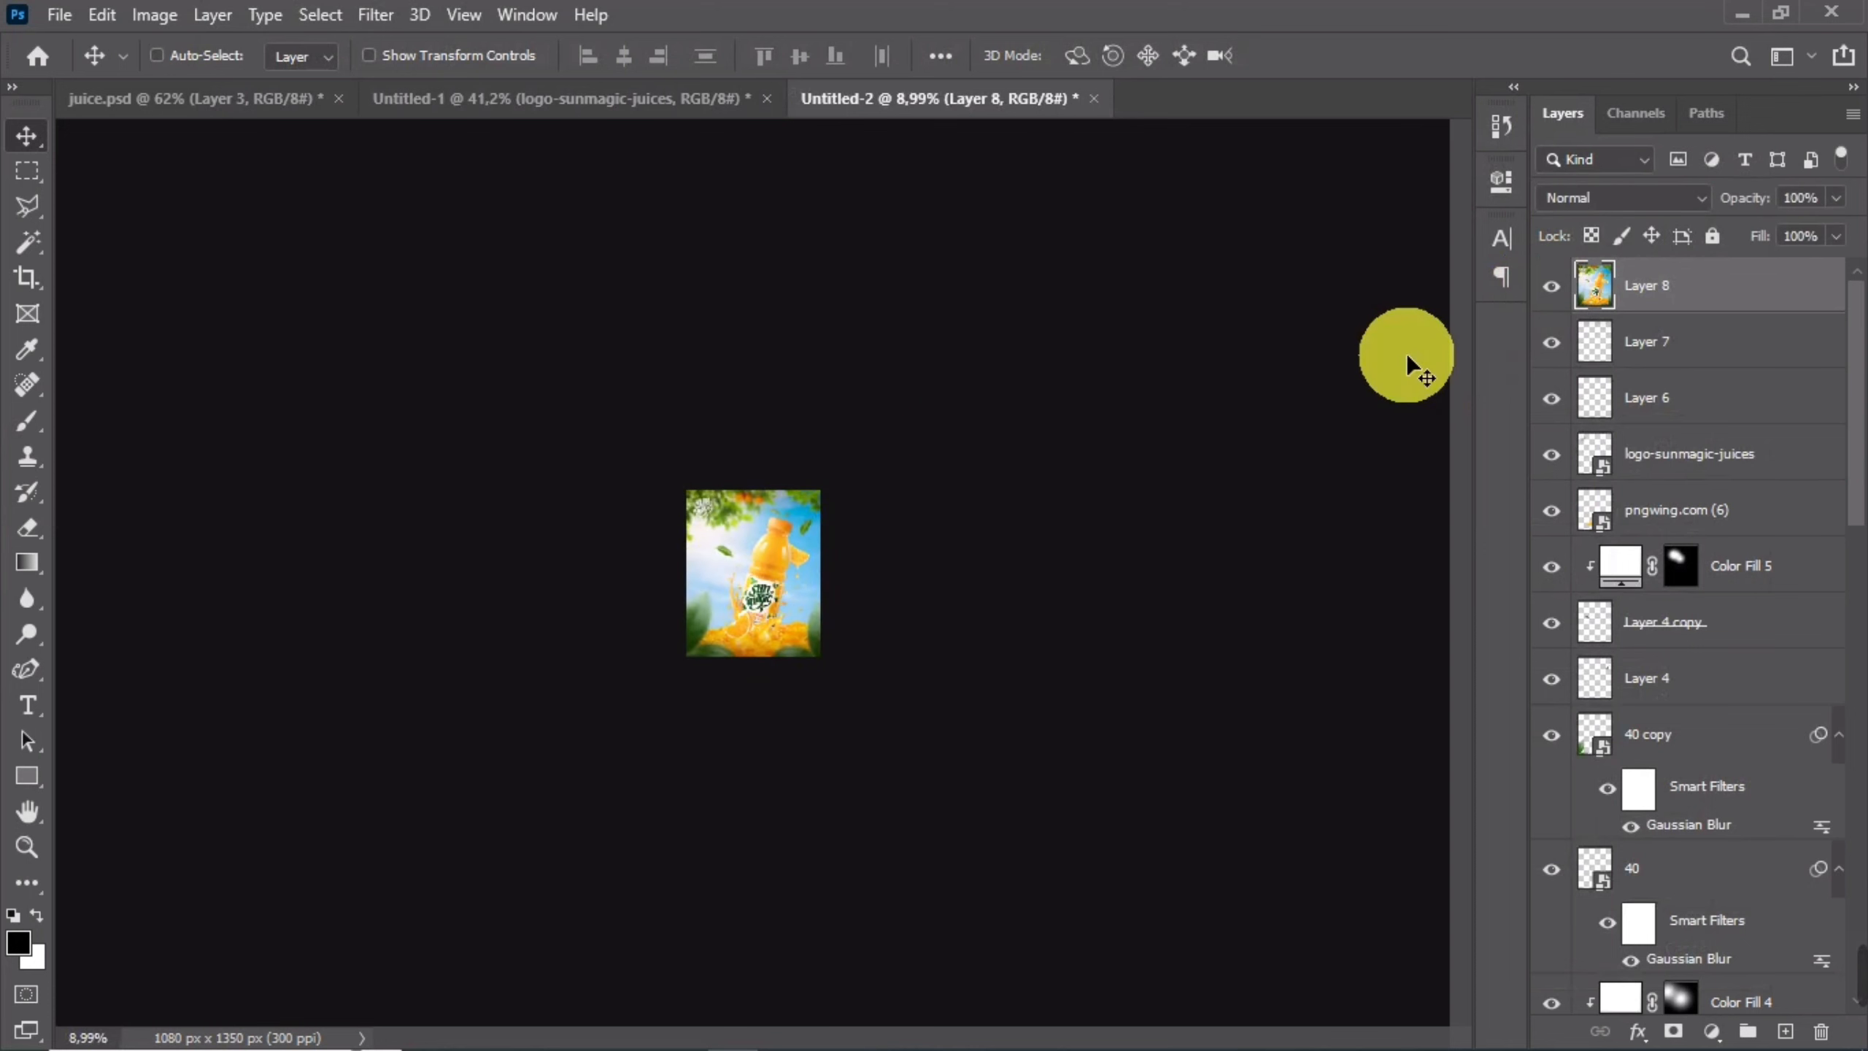
click(1552, 285)
click(1551, 285)
- Examine the bottle and upper foliage up close with and without the graded layer, and review the full poster
scroll(866, 542, up, 8)
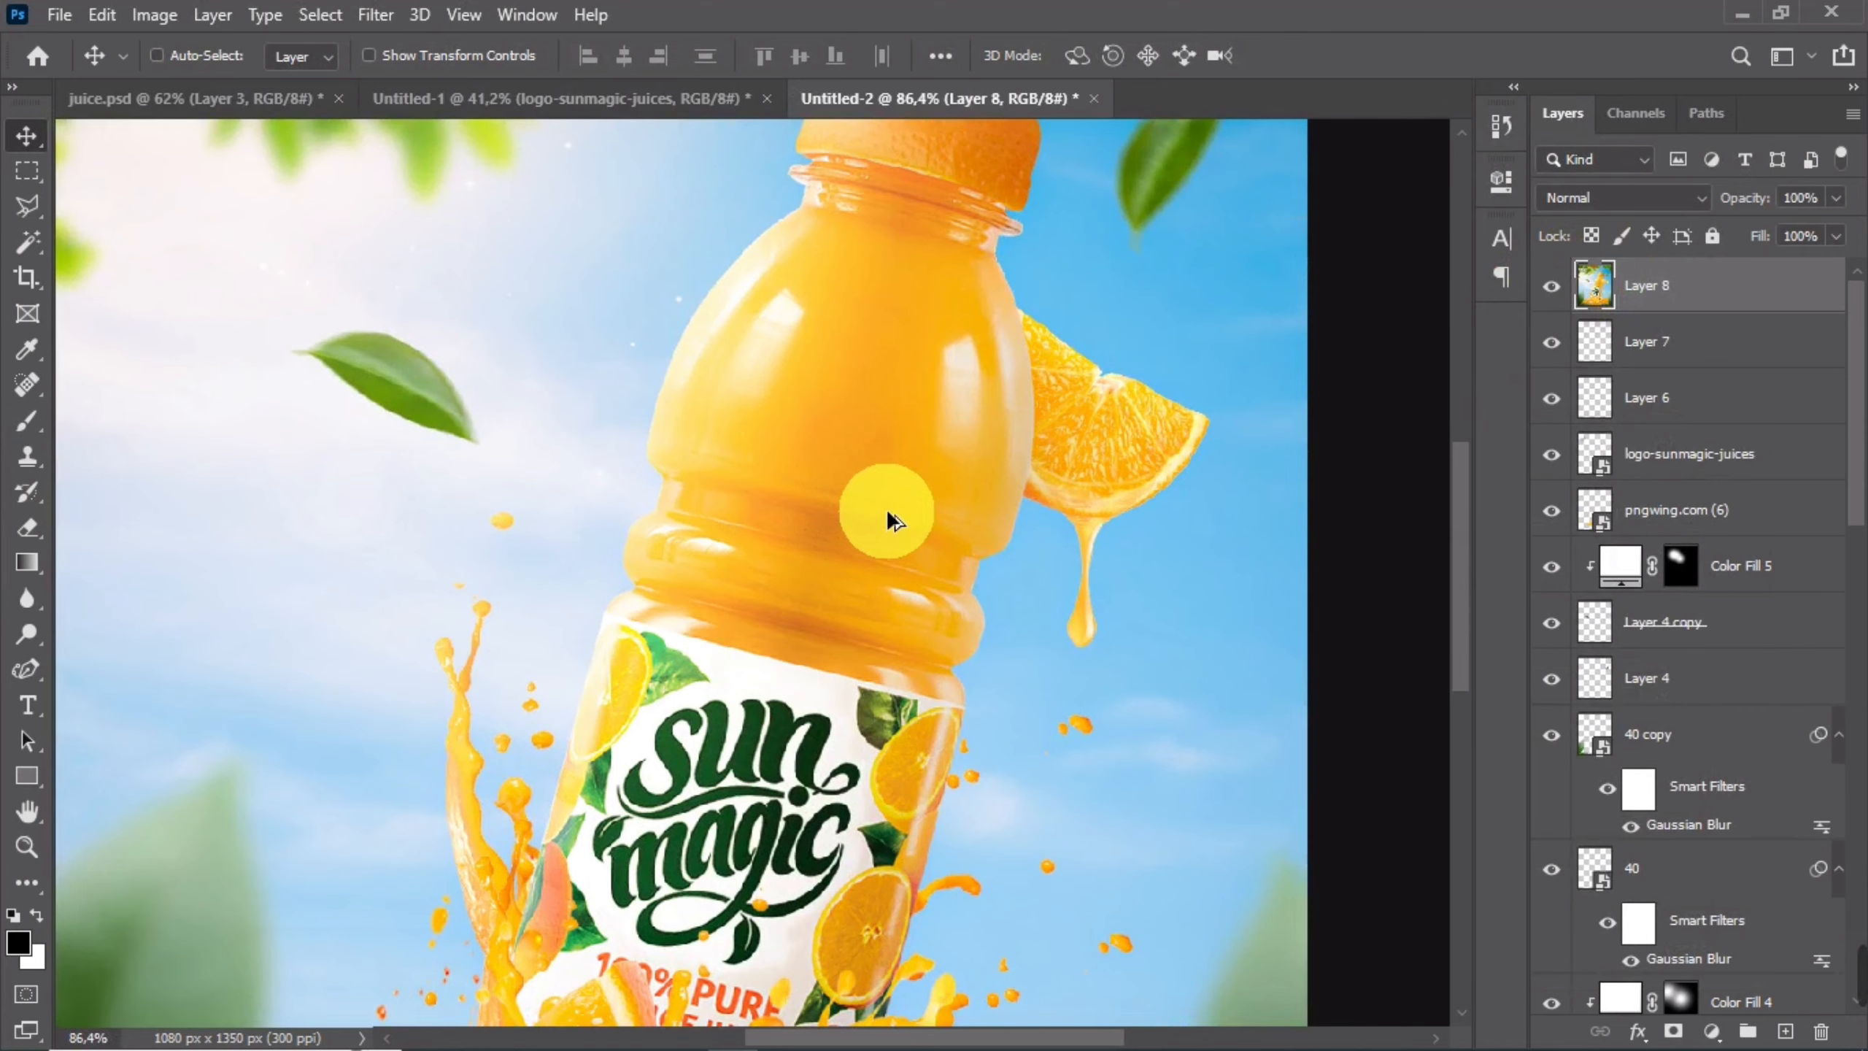
scroll(886, 509, up, 1)
scroll(875, 428, up, 5)
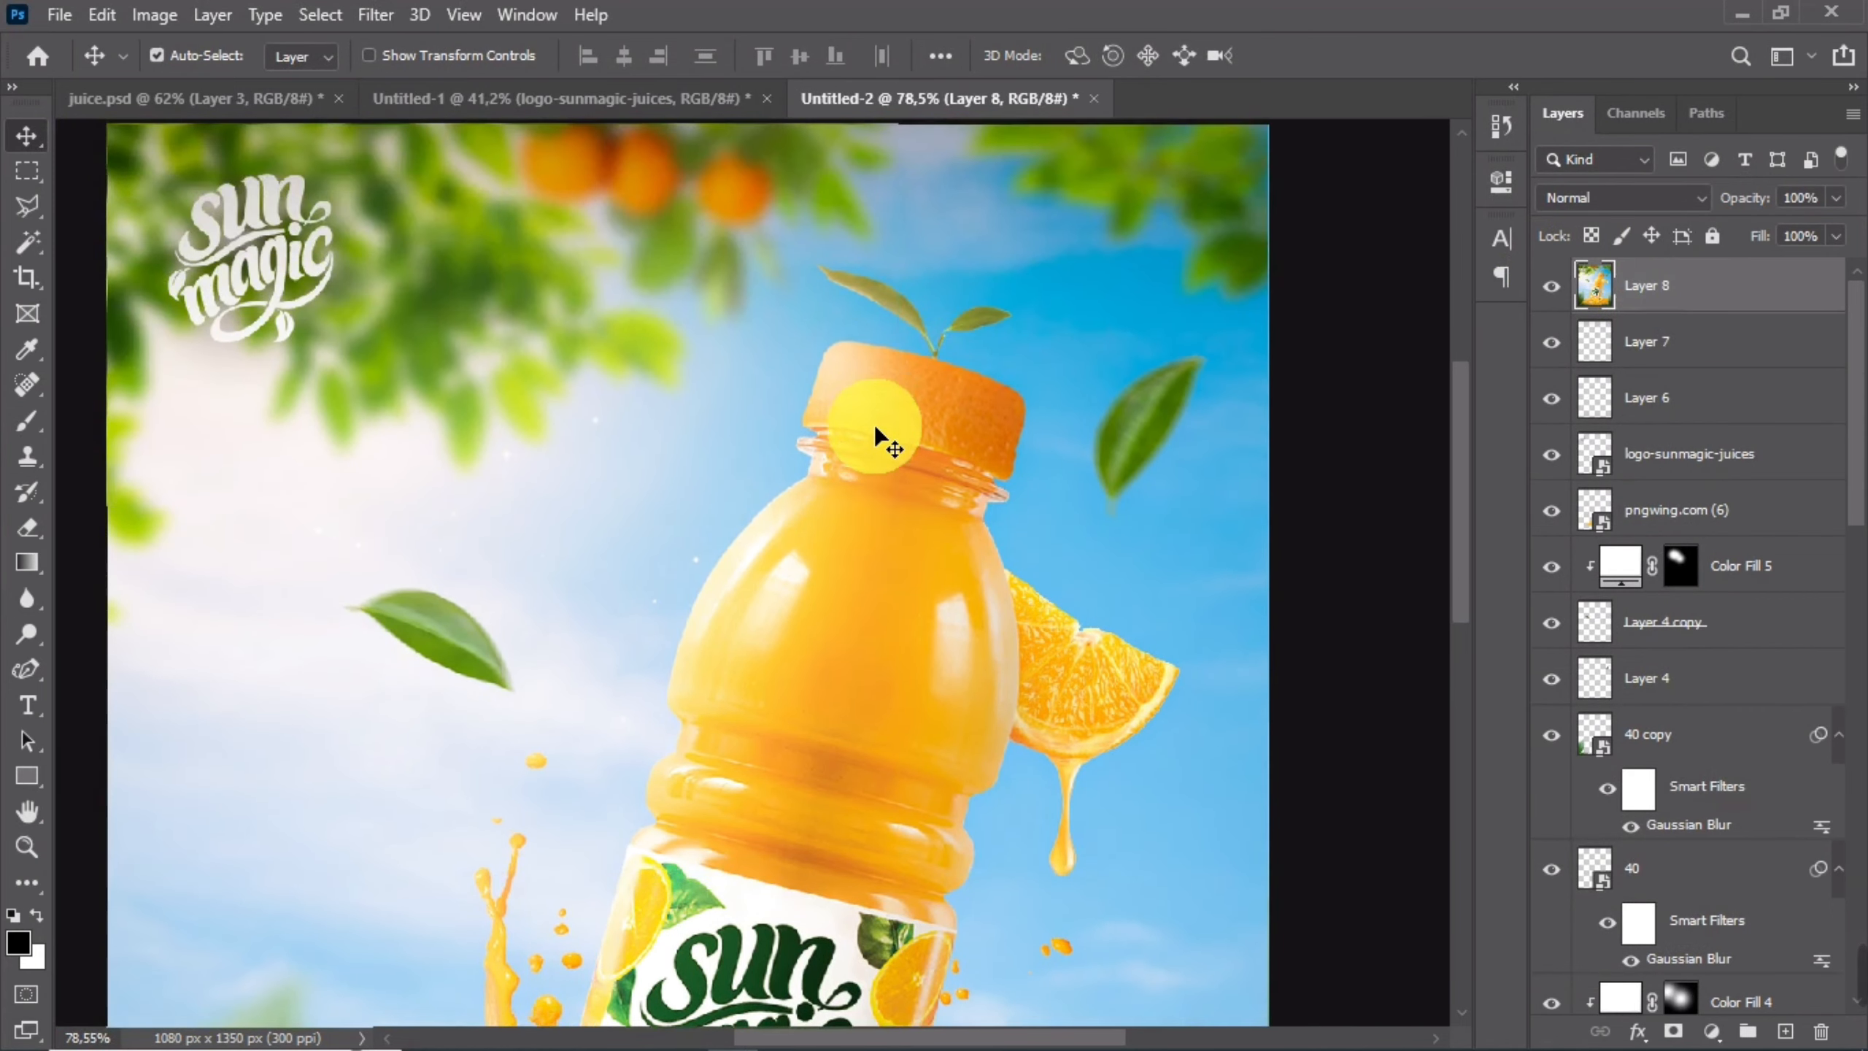
scroll(874, 424, down, 1)
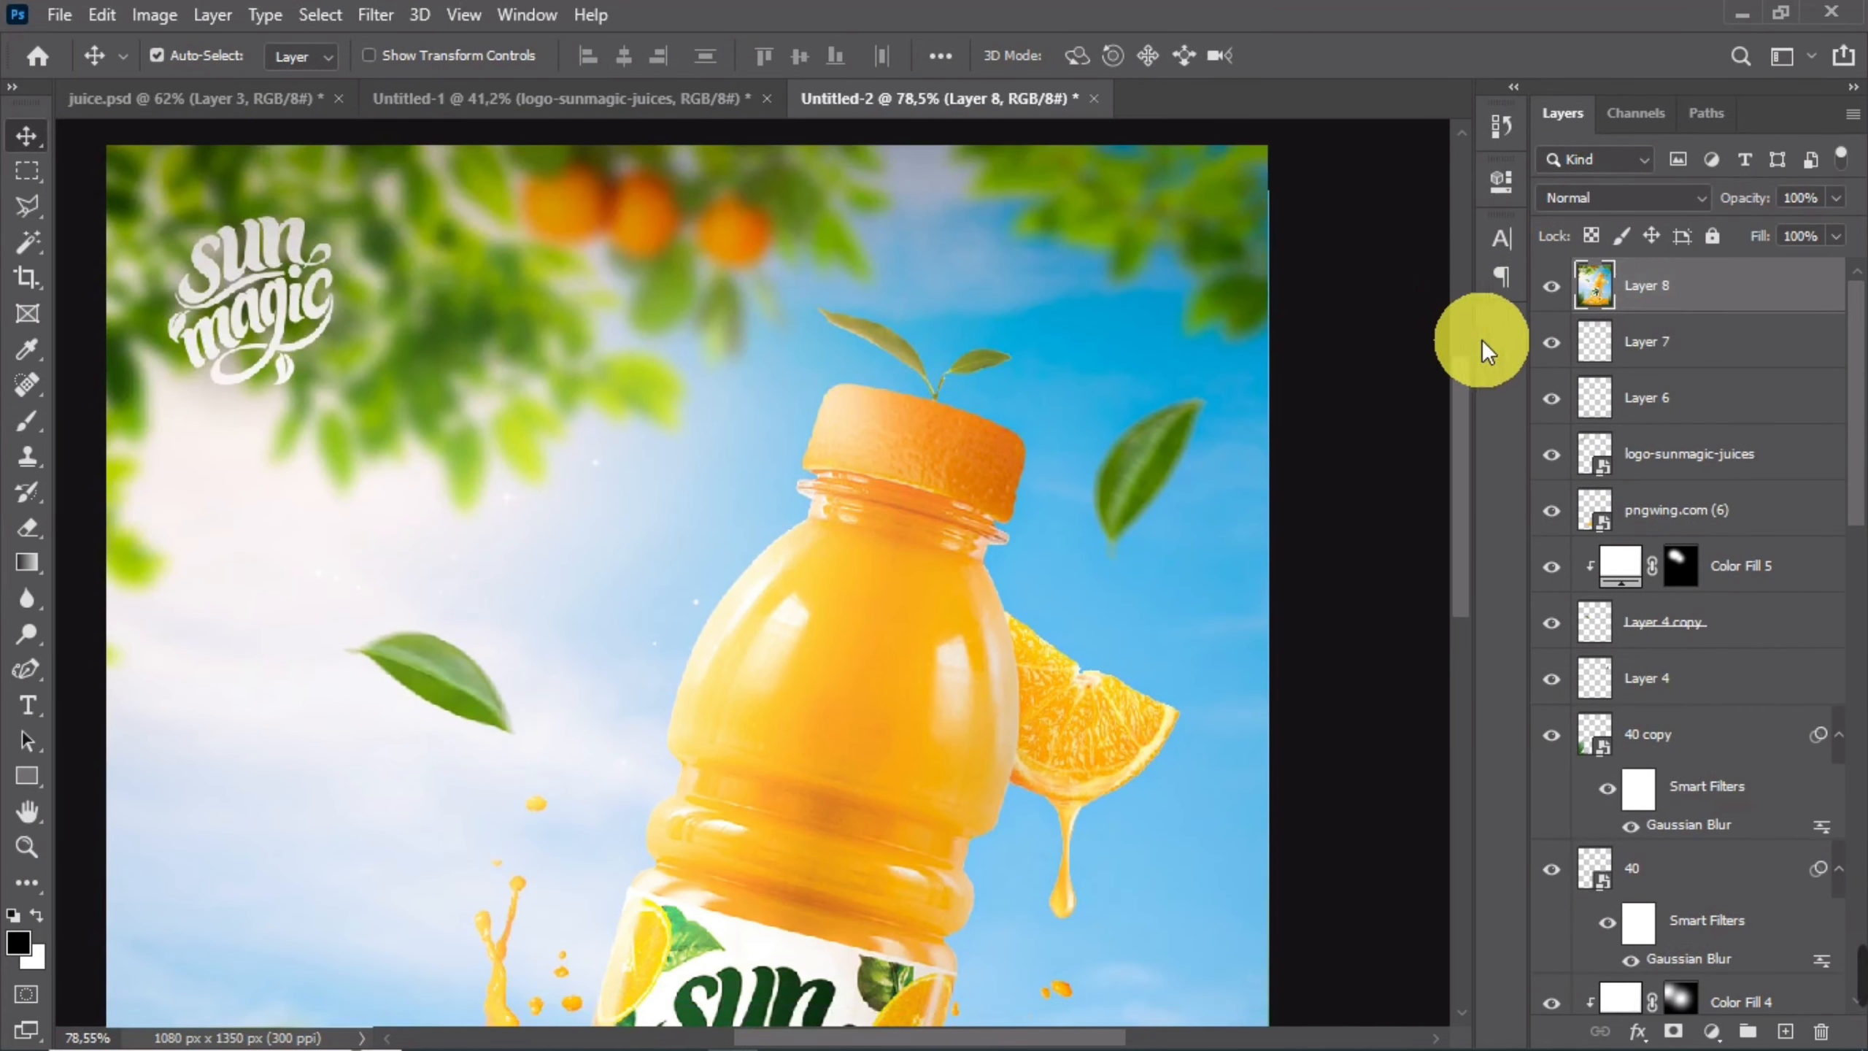
click(1562, 289)
click(1557, 284)
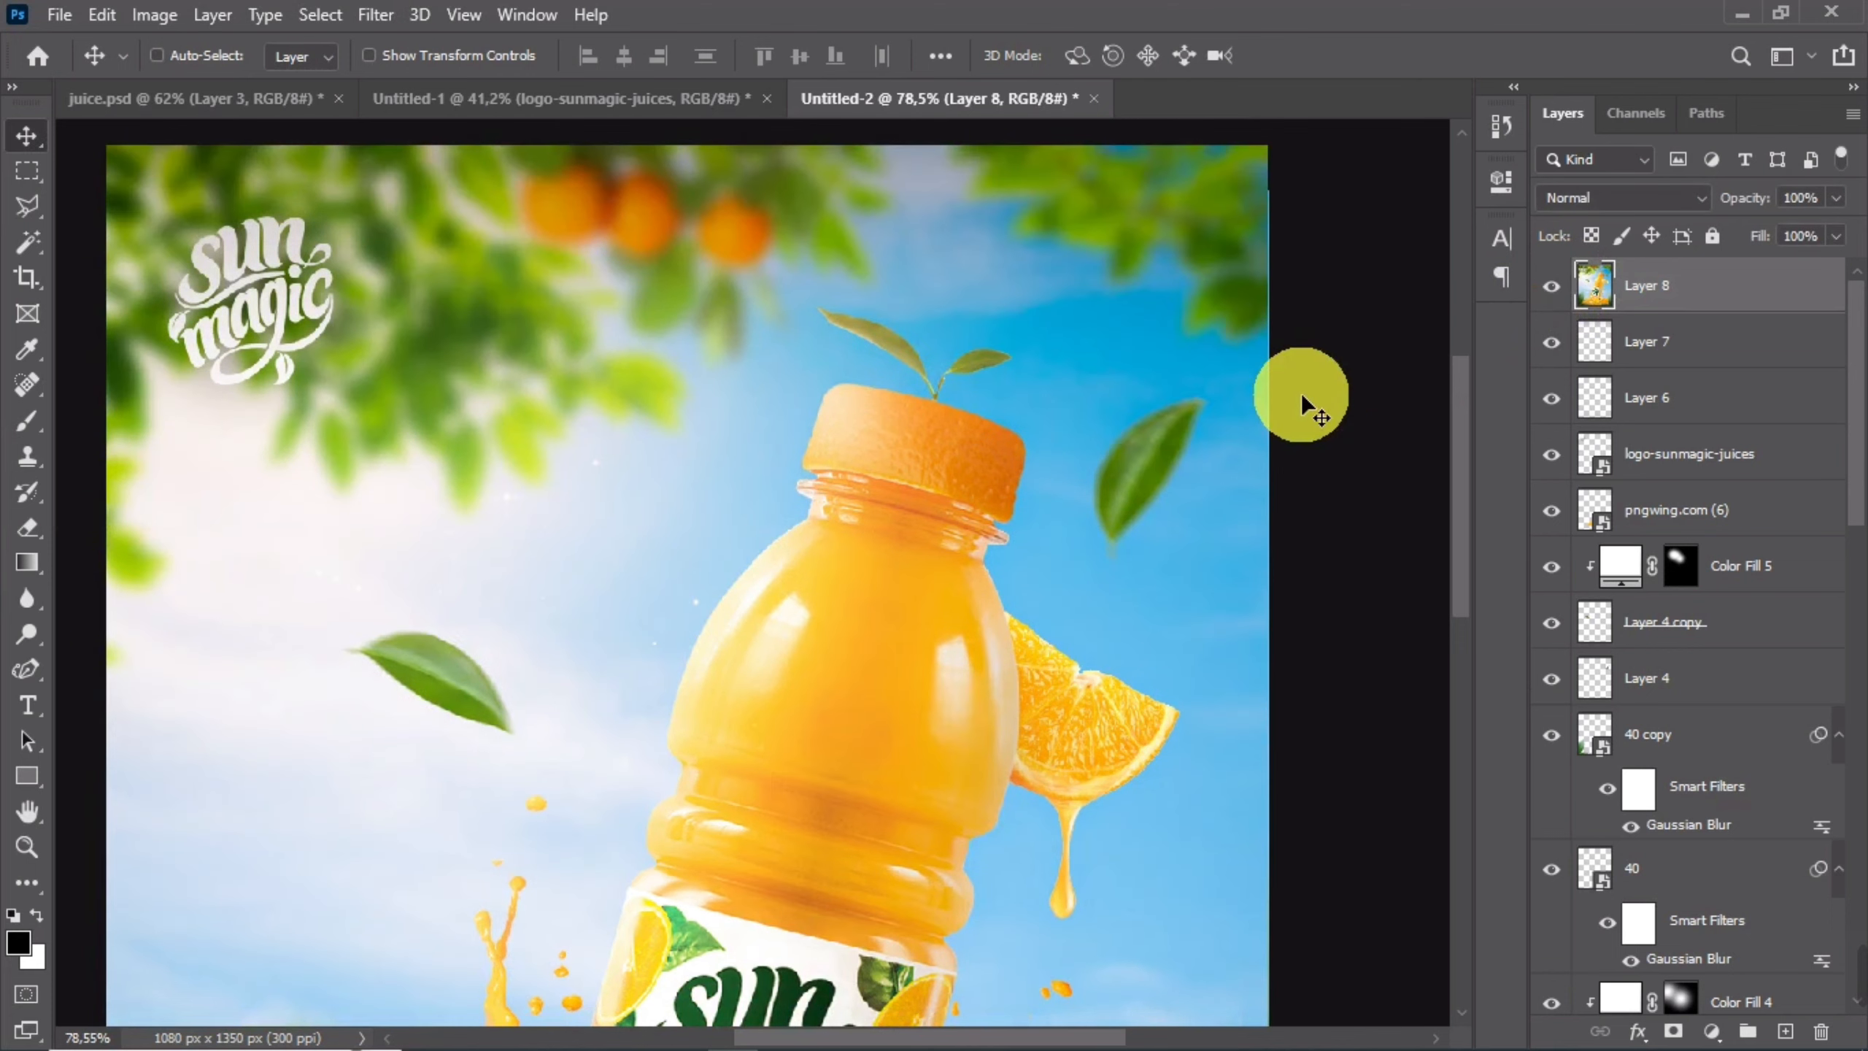
key(ctrl+minus)
key(ctrl+plus)
scroll(1285, 399, down, 2)
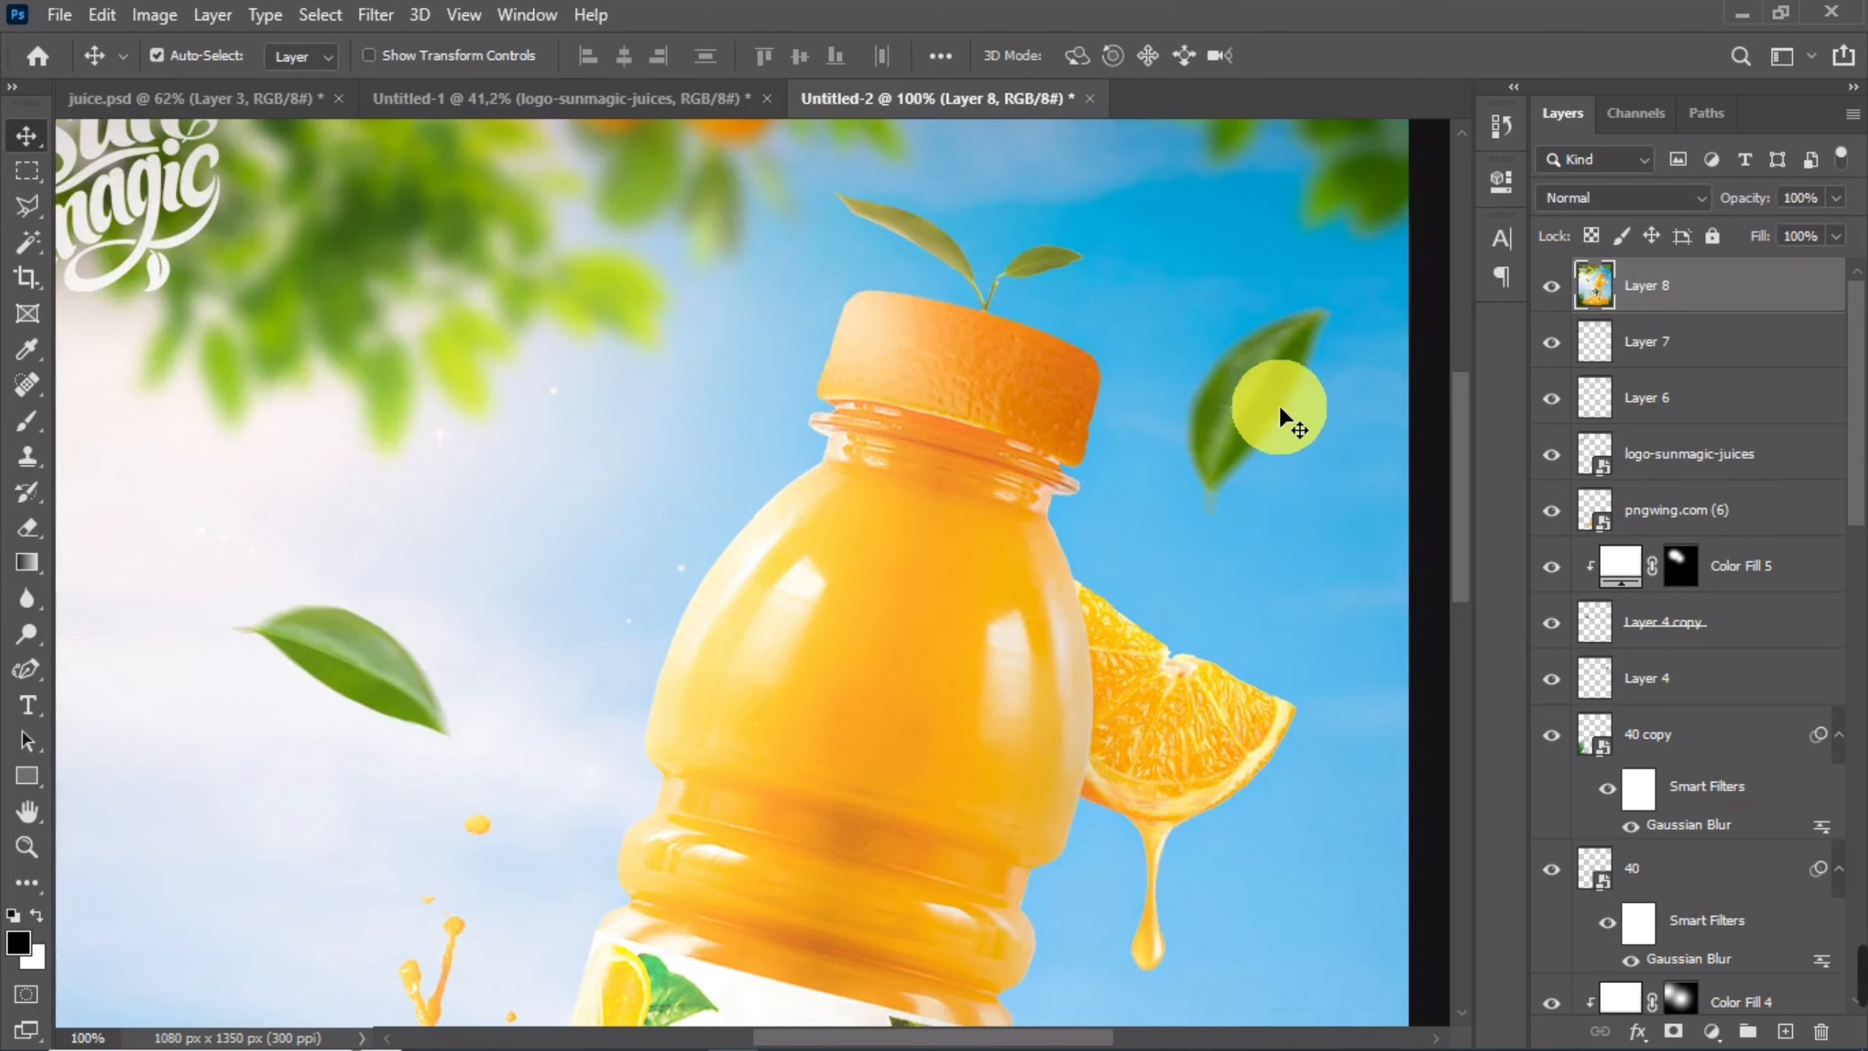
click(1551, 286)
click(1552, 285)
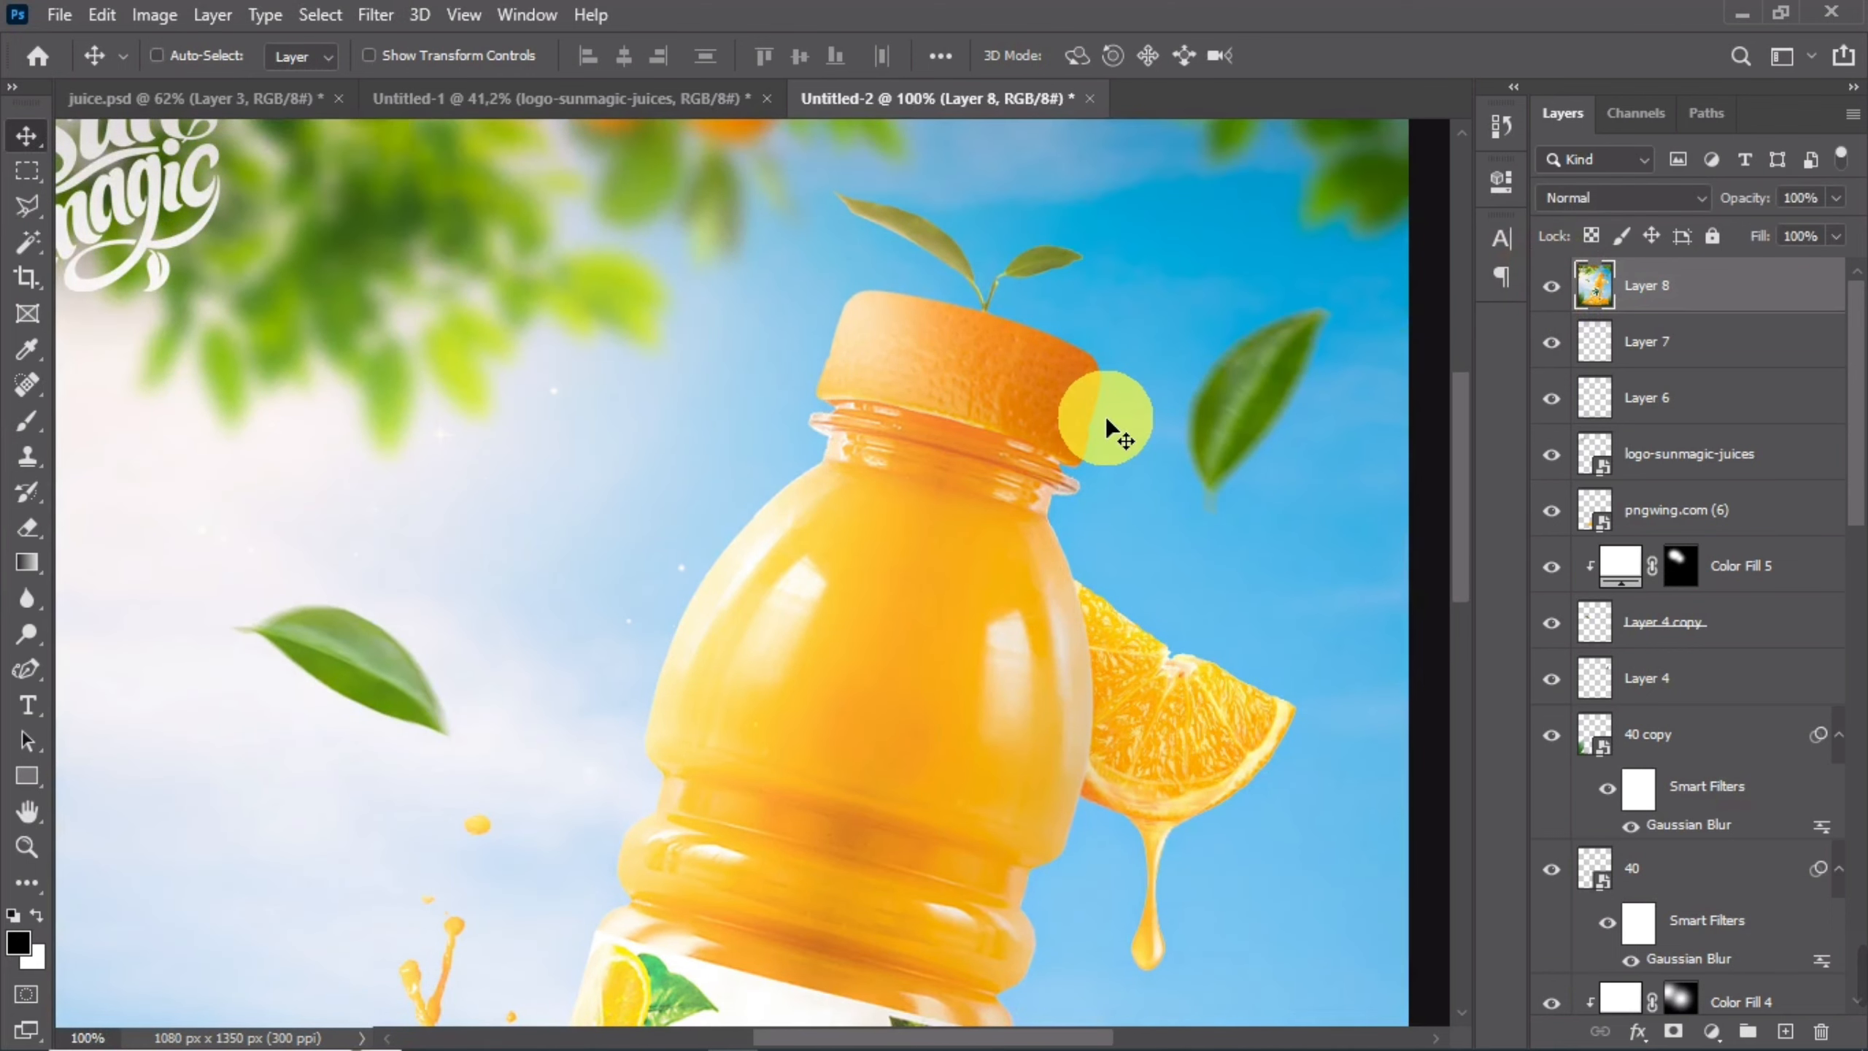
key(ctrl+minus)
key(ctrl+minus)
key(ctrl+minus)
key(ctrl+minus)
key(ctrl+plus)
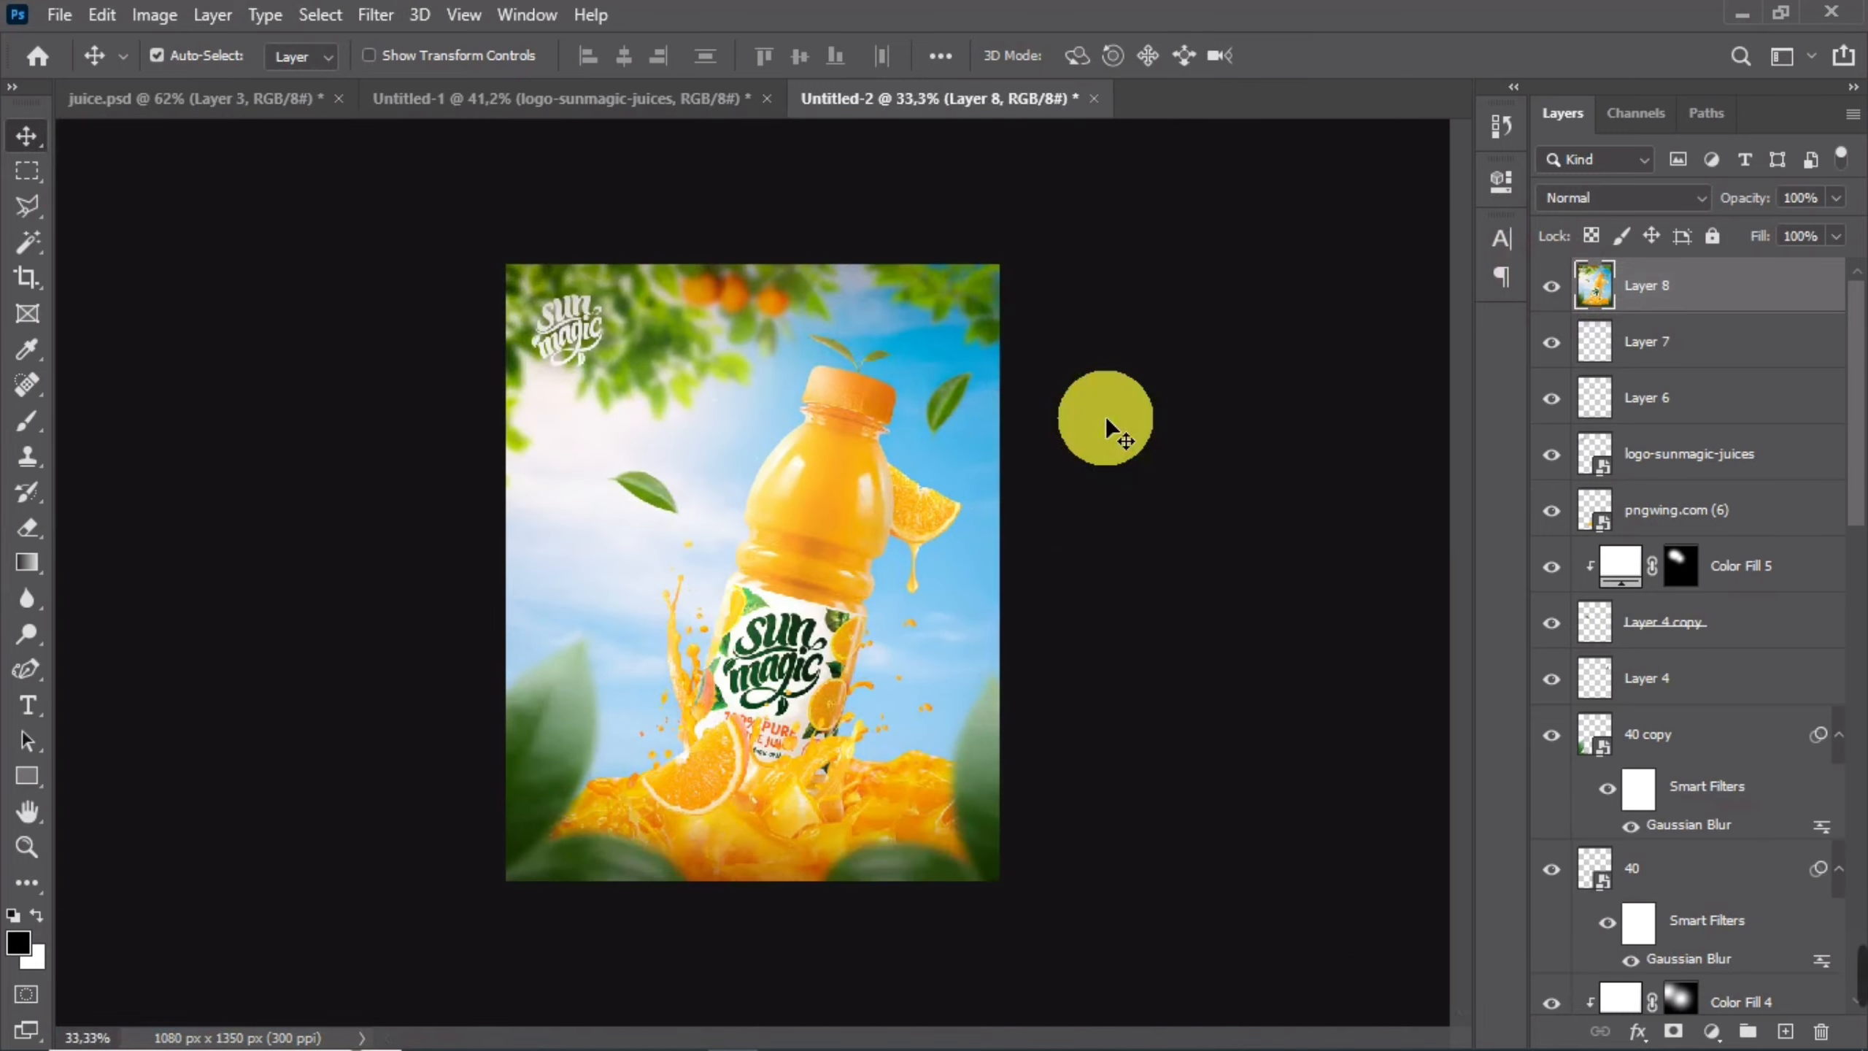